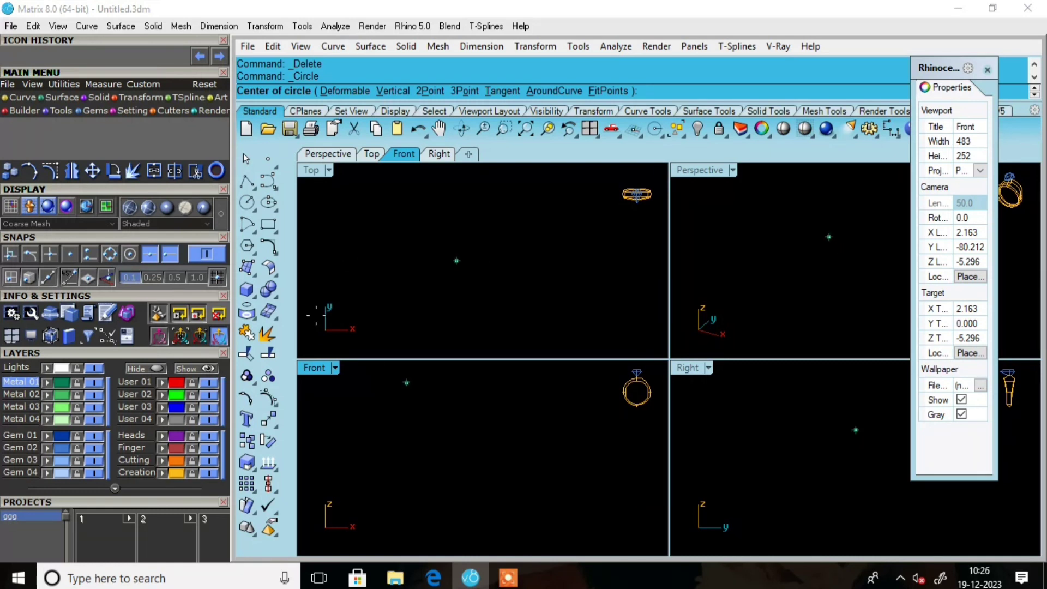
Draw a circle 10 mm in diameter centred on the origin in the Front view
left_click(247, 202)
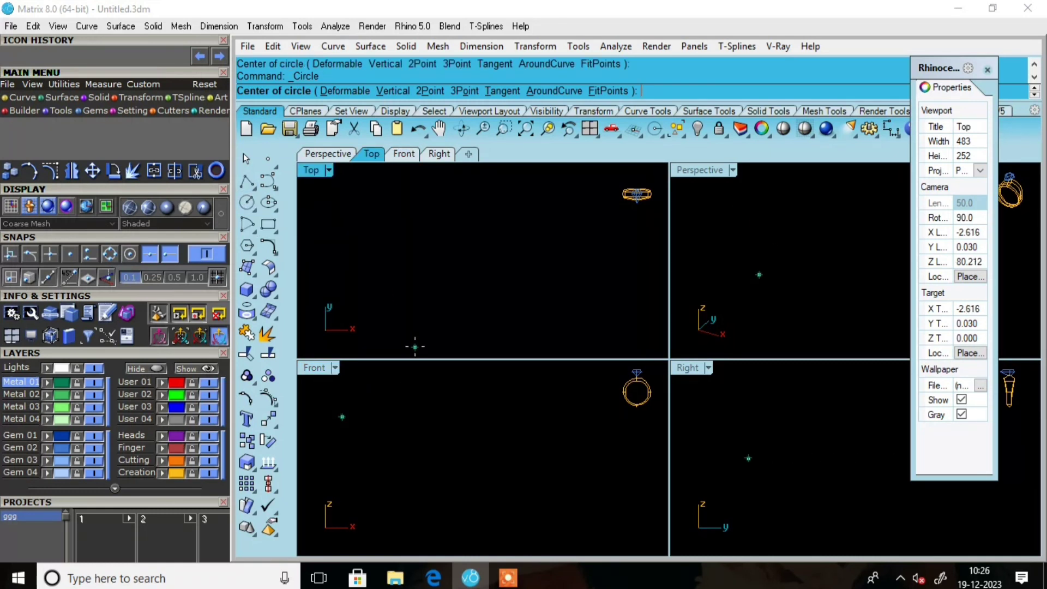
type("0")
key("Return")
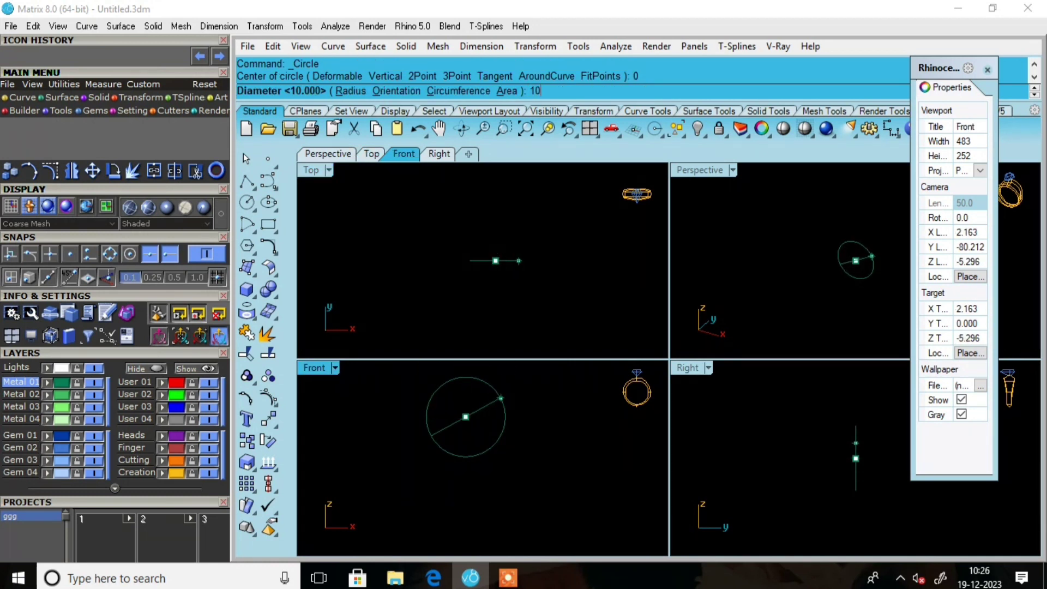
left_click(501, 398)
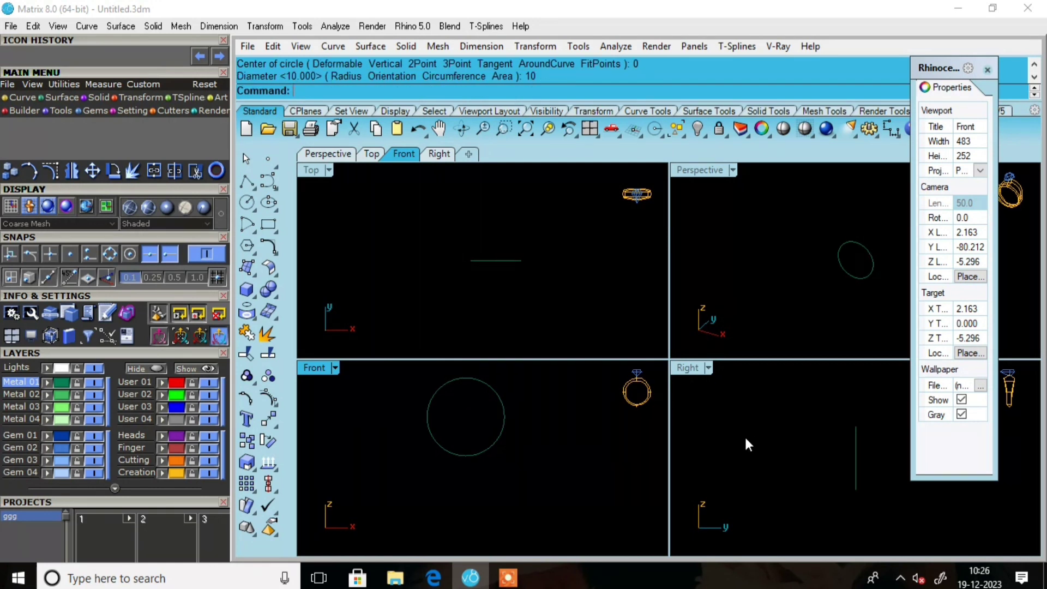
Offset the circle outward by 1.5 mm in the Front view
scroll(483, 395, "down", 3)
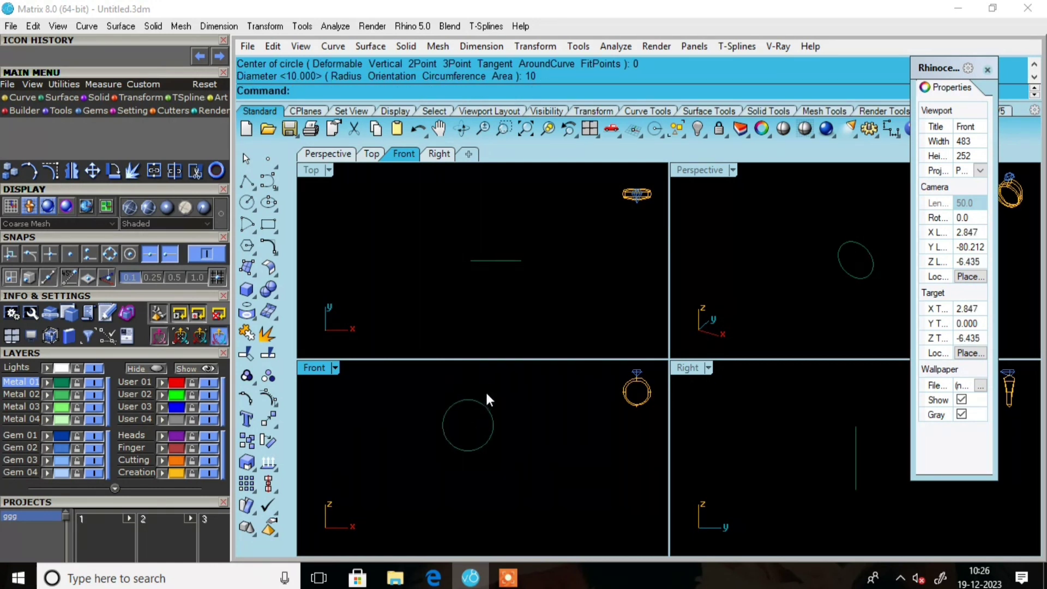
scroll(486, 394, "up", 1)
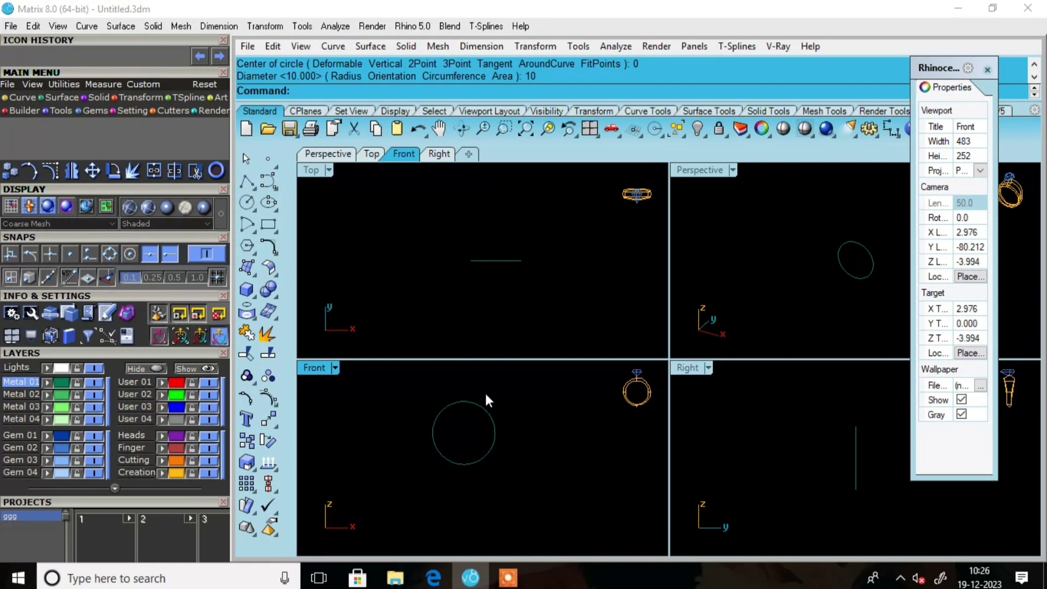
left_click(482, 406)
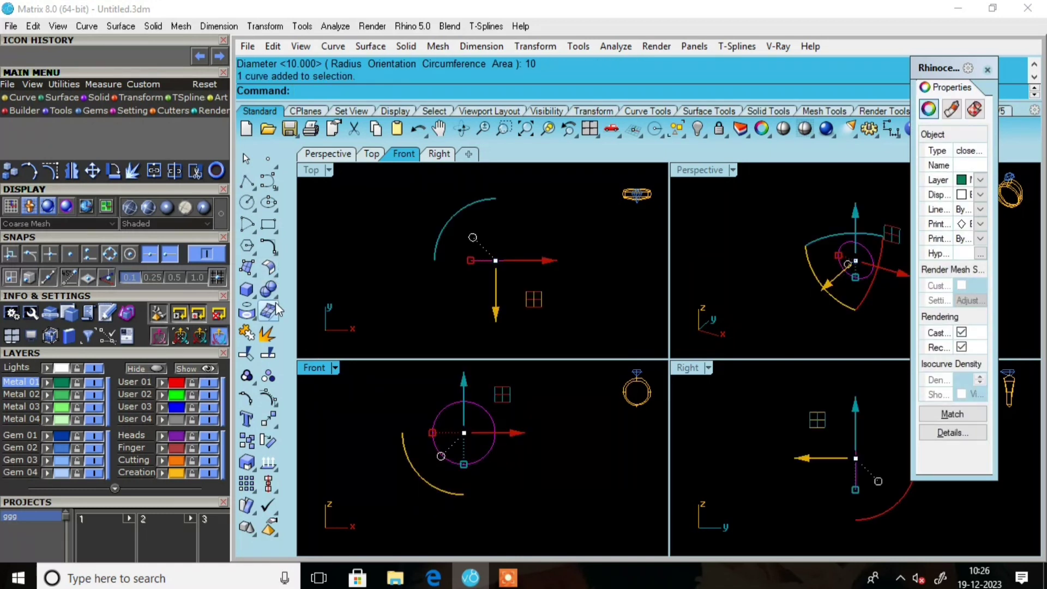
left_click(273, 253)
left_click(334, 277)
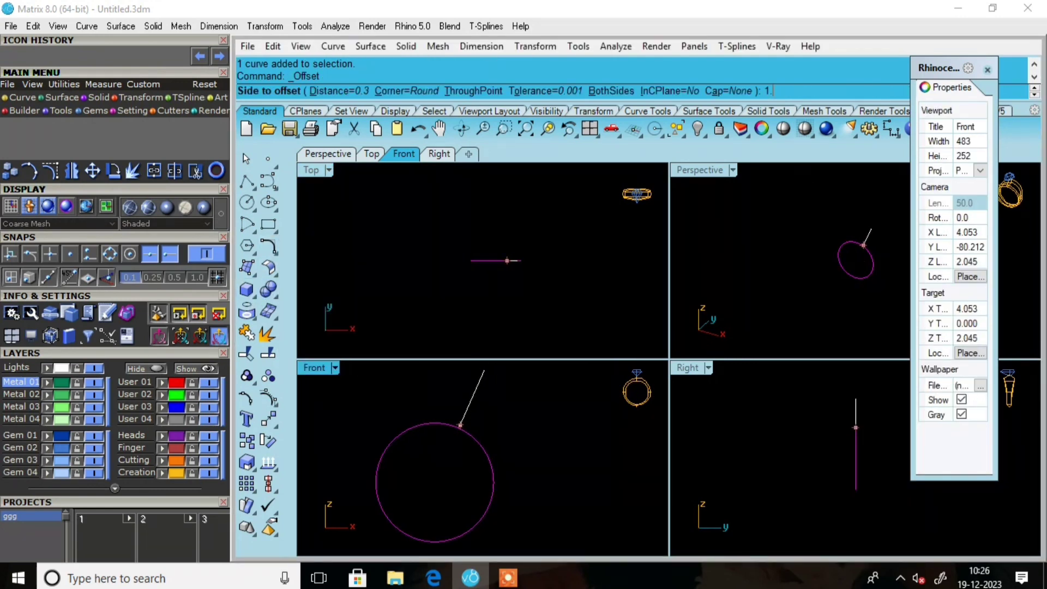
type("1.5")
key("Return")
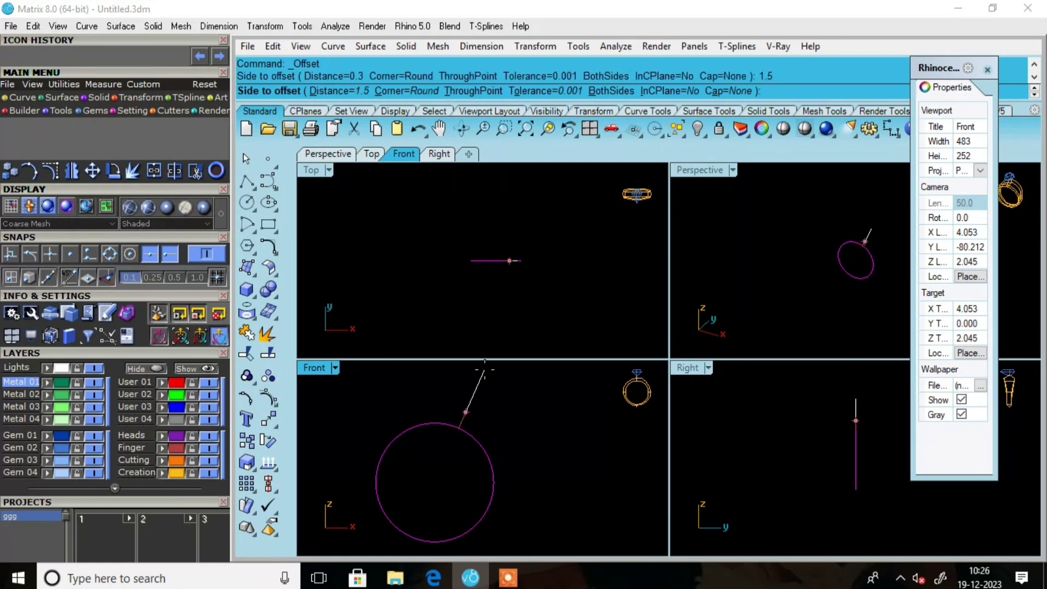
left_click(484, 369)
left_click(495, 381)
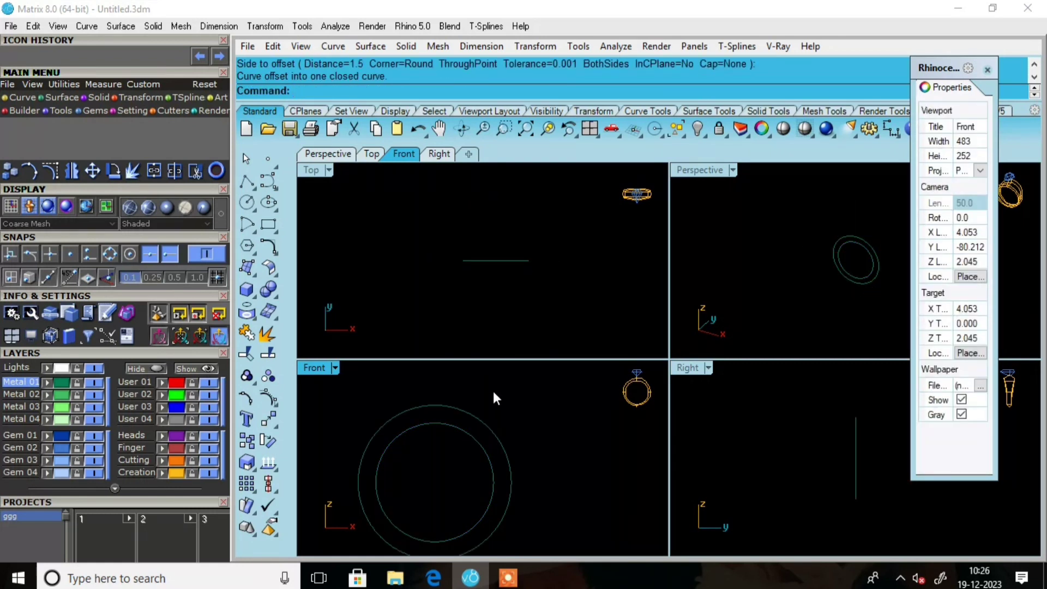
Offset the outer circle outward by another 0.6 mm and clear the selection
scroll(480, 409, "down", 3)
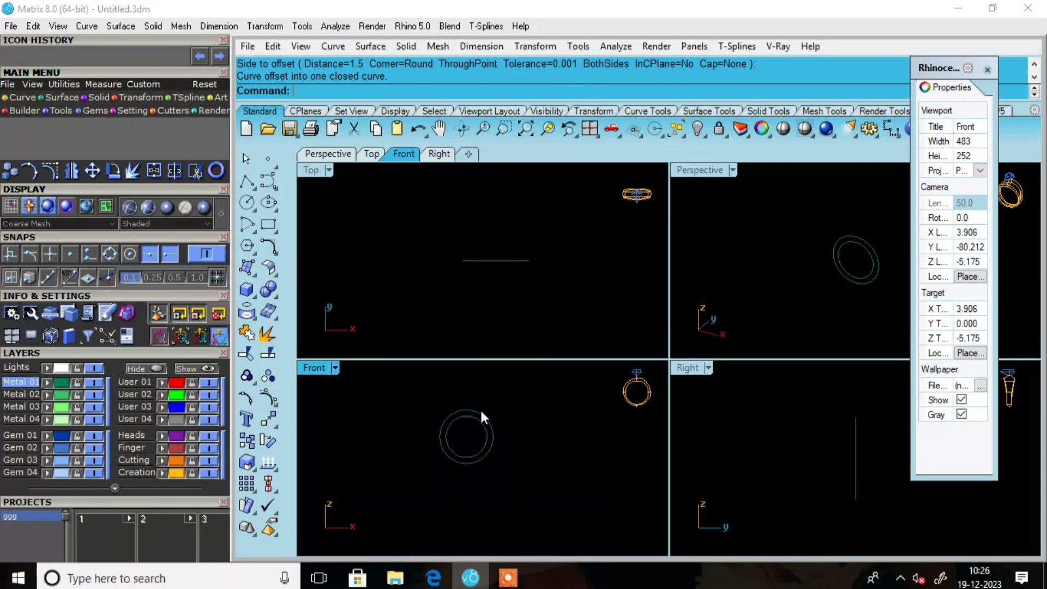
left_click(486, 410)
key("Return")
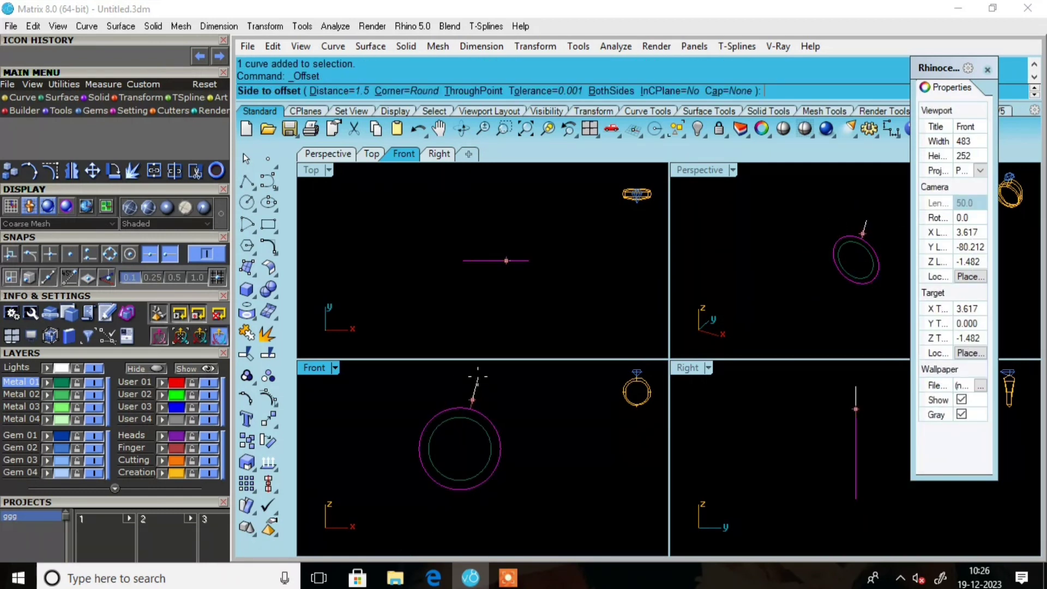
scroll(473, 385, "up", 2)
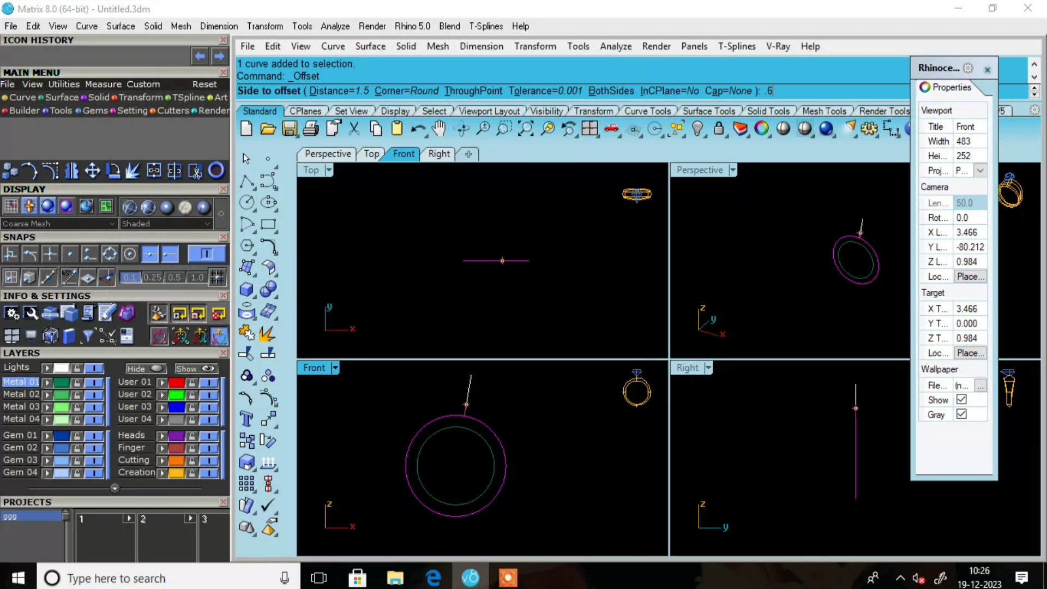
key("Return")
left_click(489, 388)
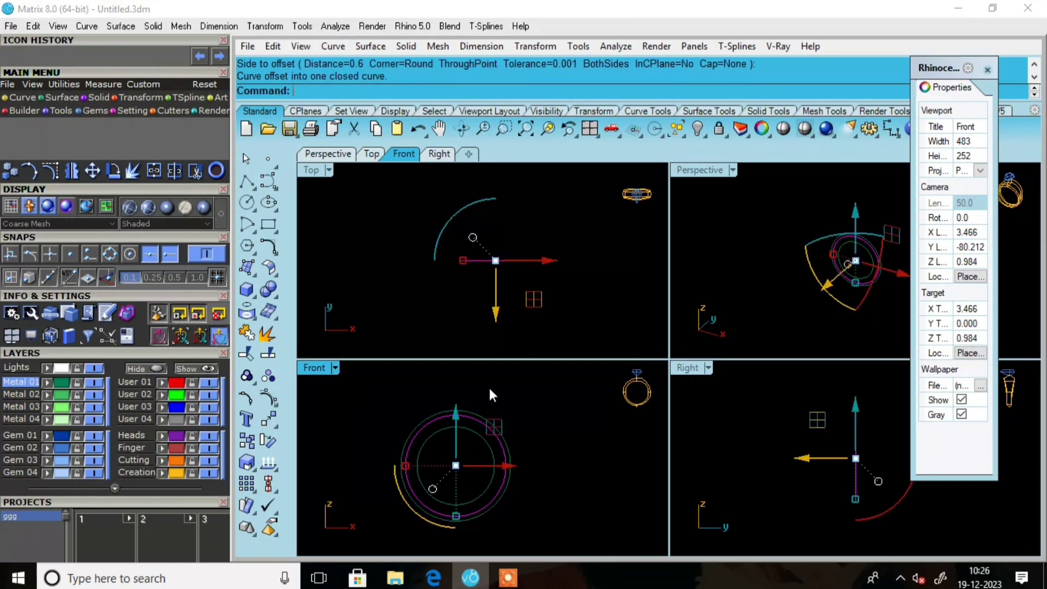
key("Escape")
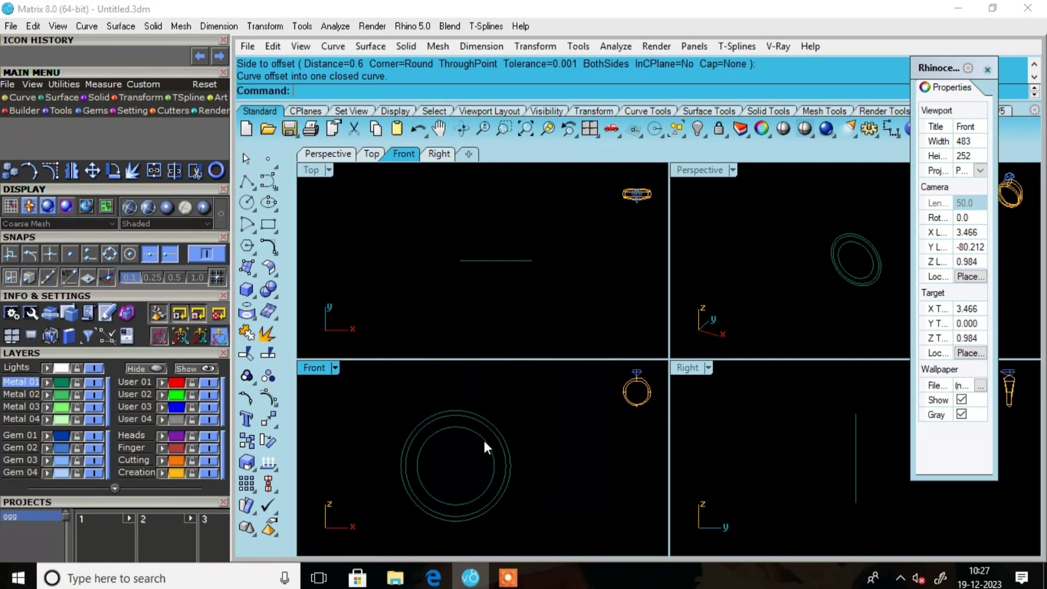
Lock the innermost circle, working in the maximized Perspective view
double_click(706, 170)
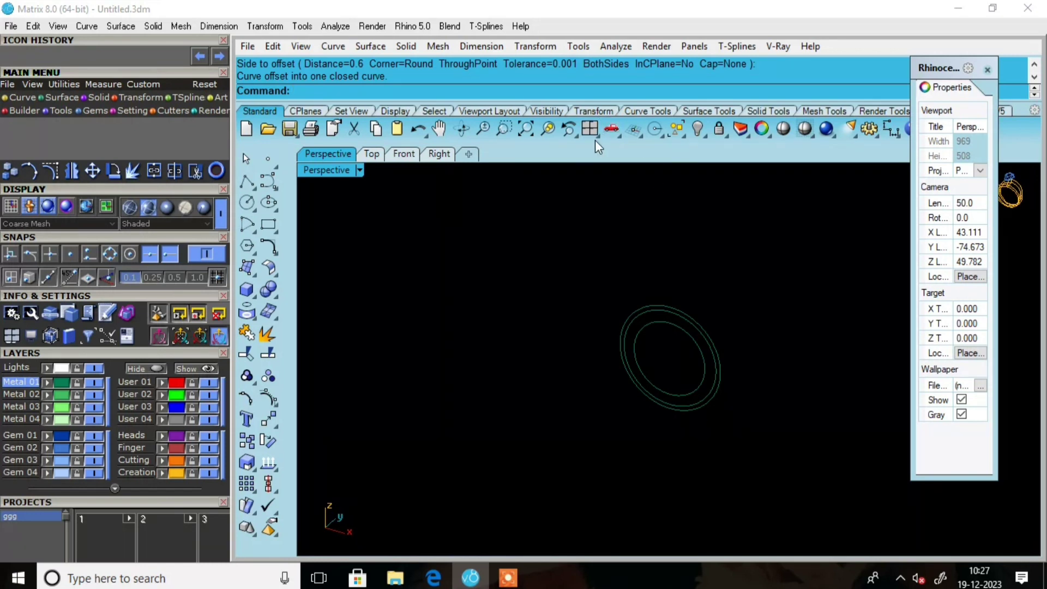
right_click_drag(716, 289, 655, 287)
left_click(657, 321)
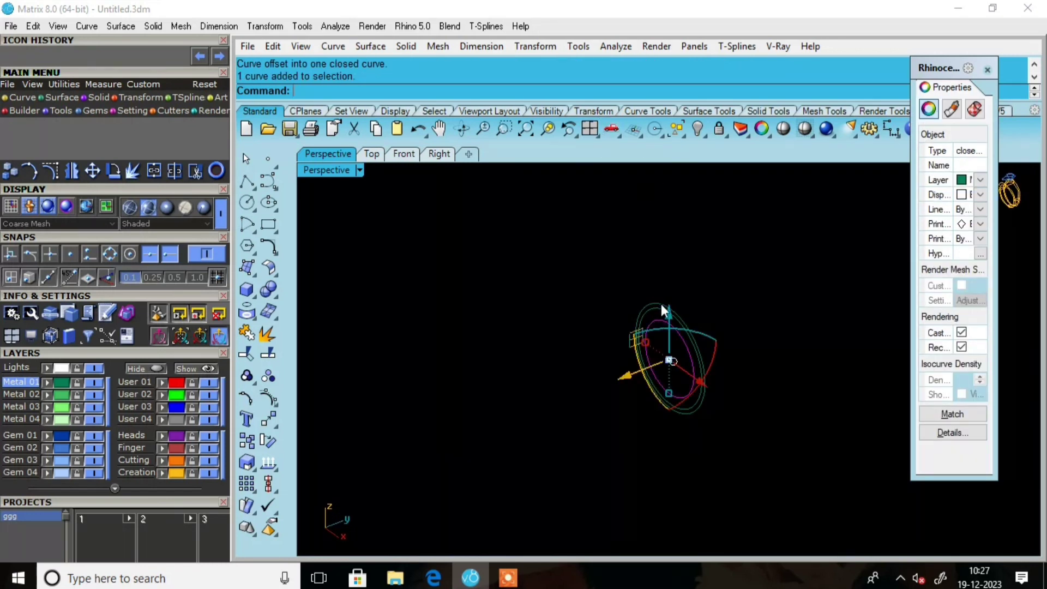
left_click(719, 130)
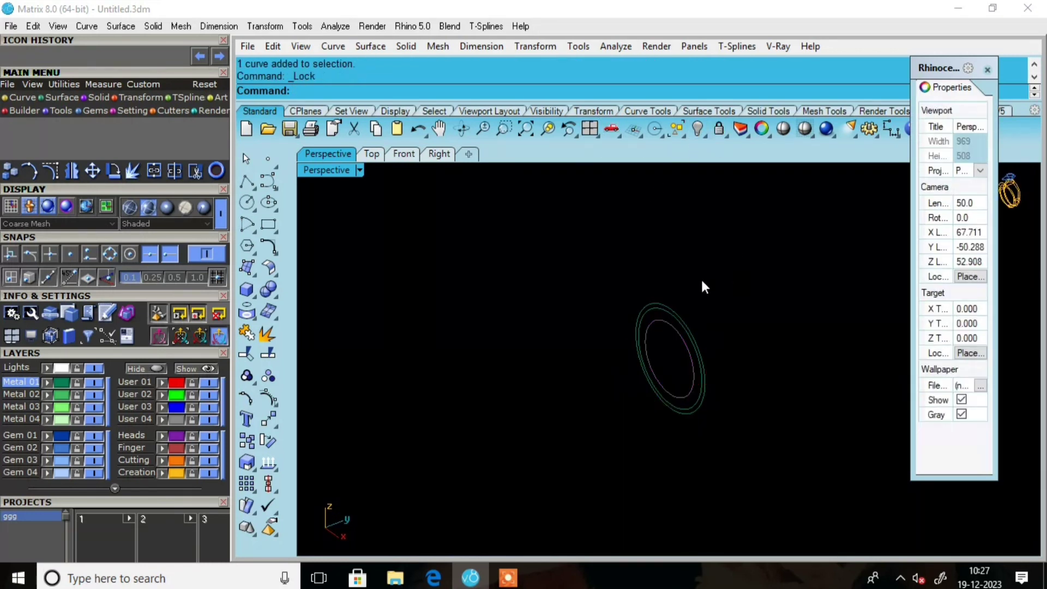
Extrude the middle circle to both sides by 1.9/2 mm as an open surface, with Solid set to No
scroll(616, 277, "down", 3)
scroll(643, 280, "up", 5)
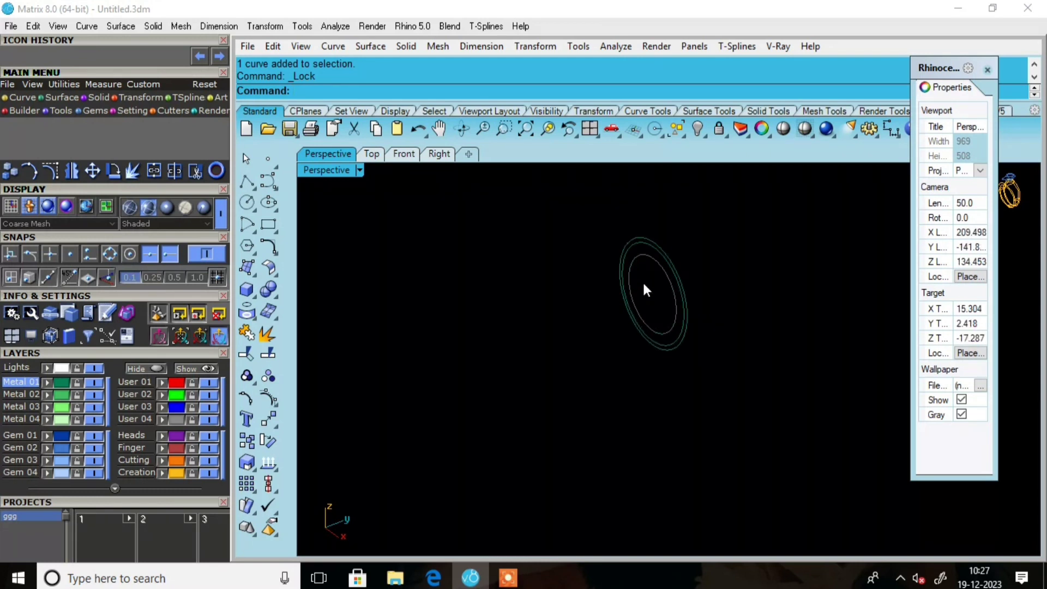
left_click(643, 243)
left_click(640, 244, "shift")
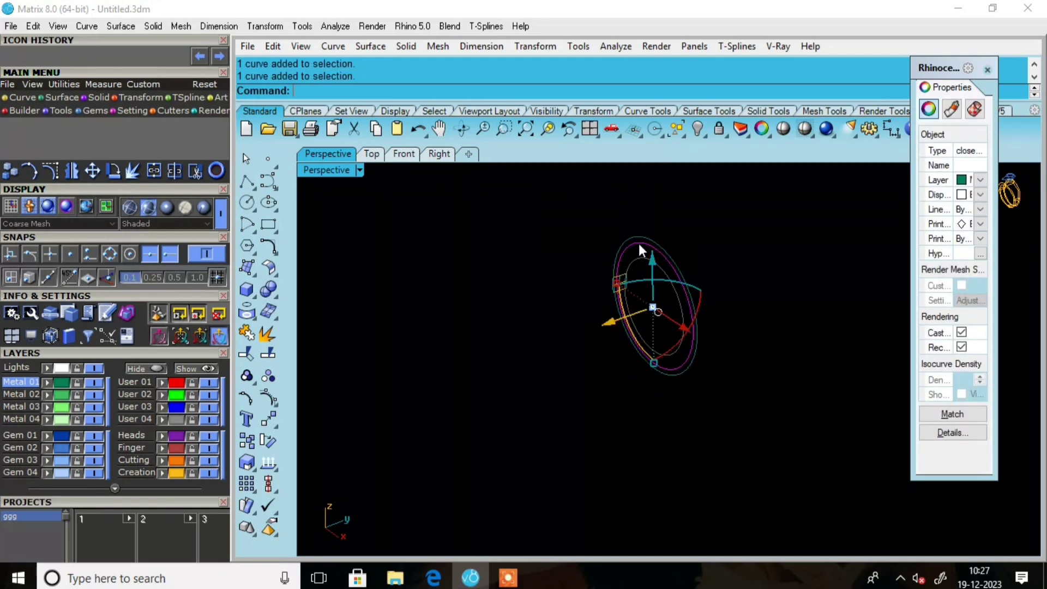
left_click(276, 252)
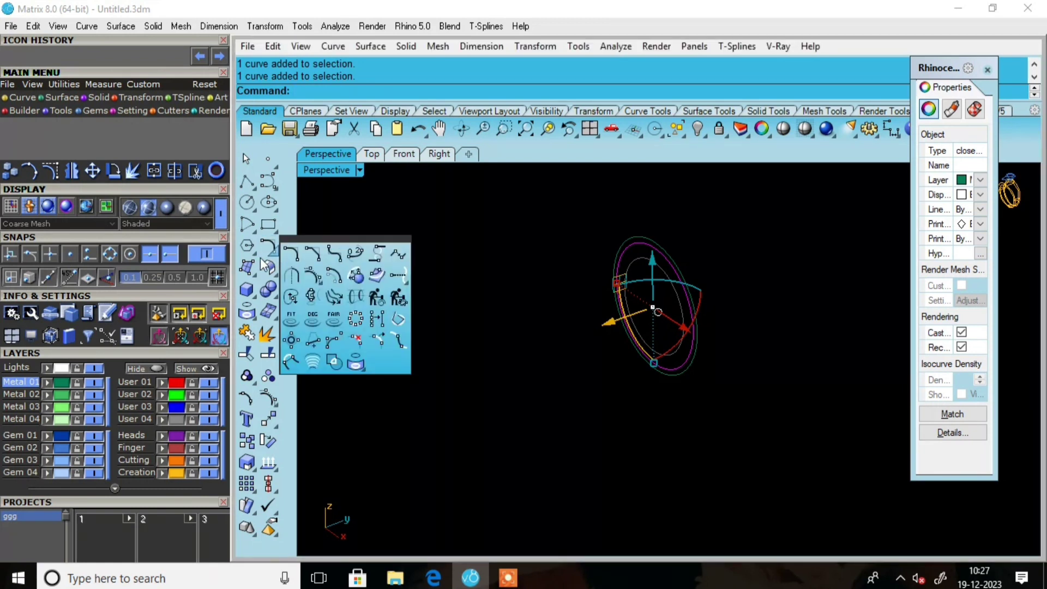
left_click(253, 299)
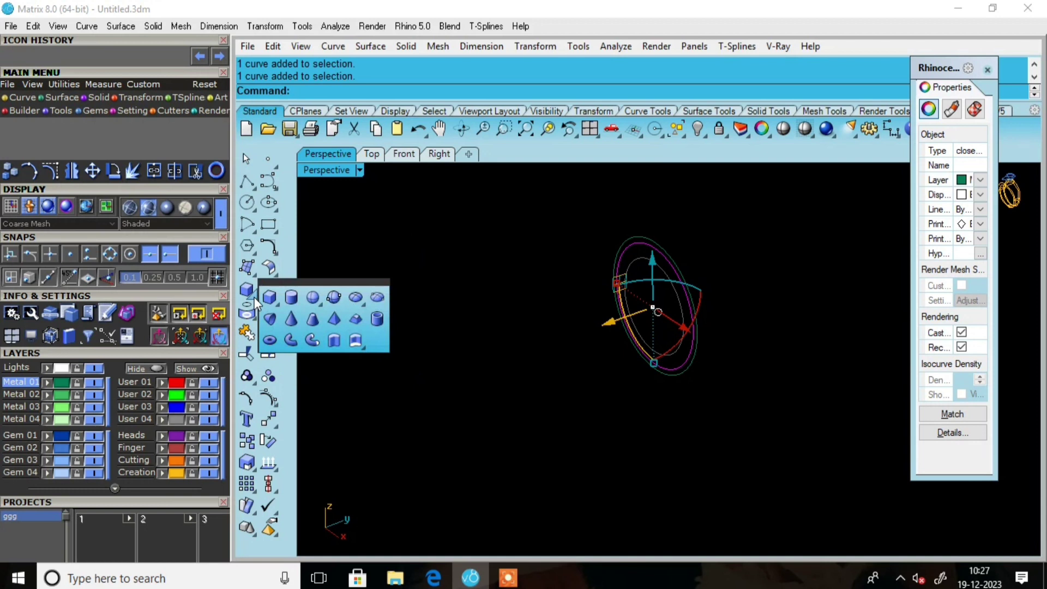
left_click(332, 340)
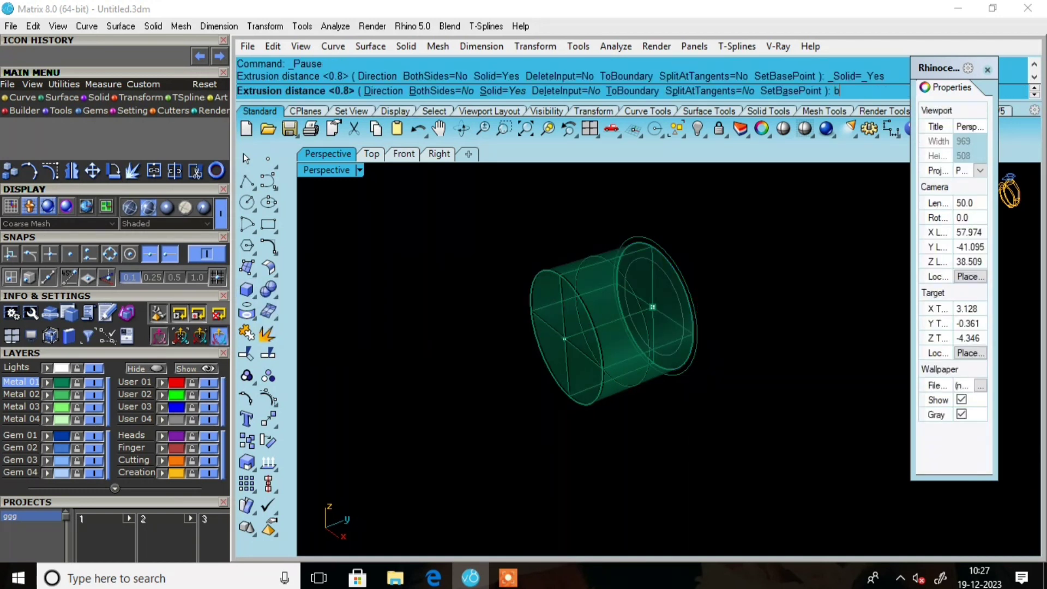
type("b")
key("Return")
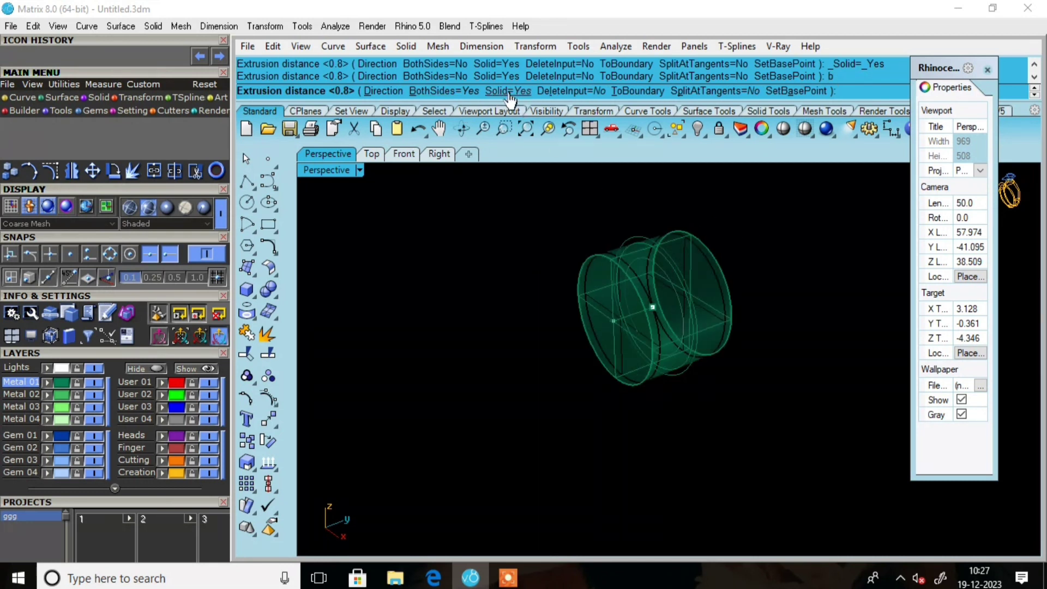
left_click(509, 91)
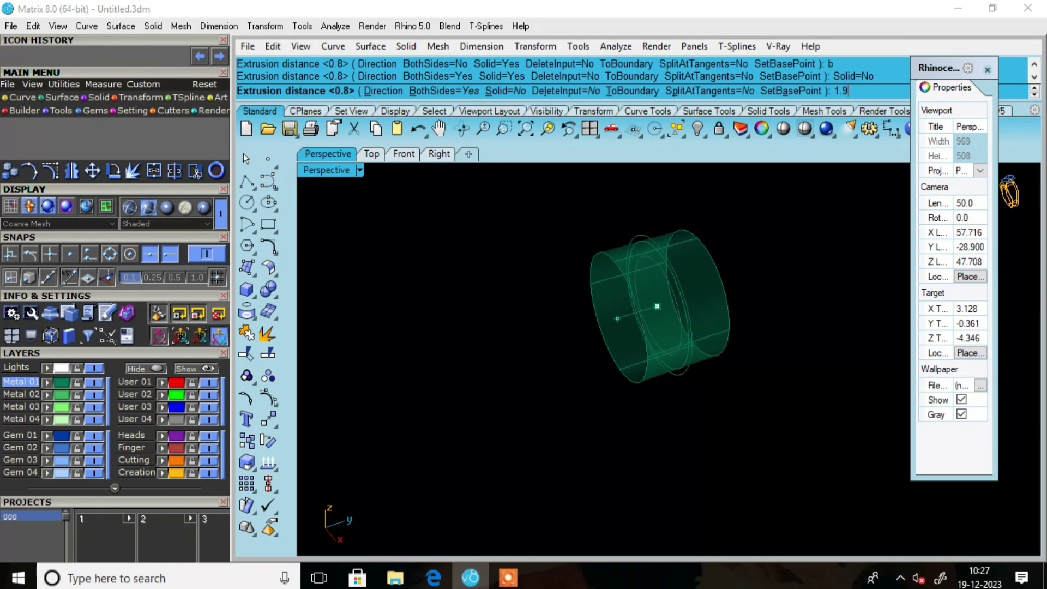
type("1.9/2")
key("Return")
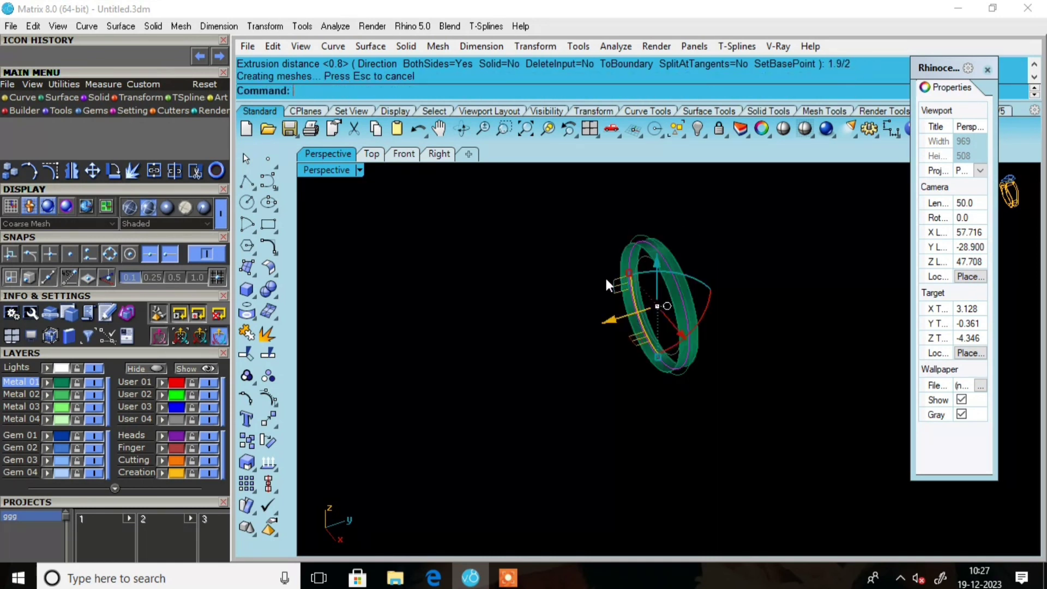
left_click(762, 221)
Measure the width of the extruded band edge to edge in the Right view
scroll(651, 240, "up", 5)
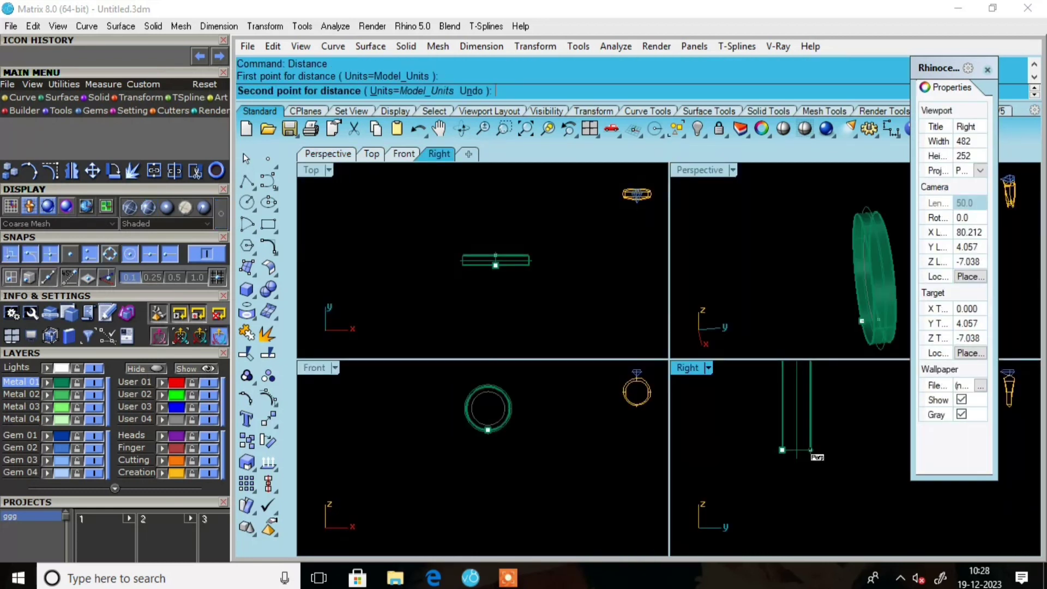
left_click(817, 463)
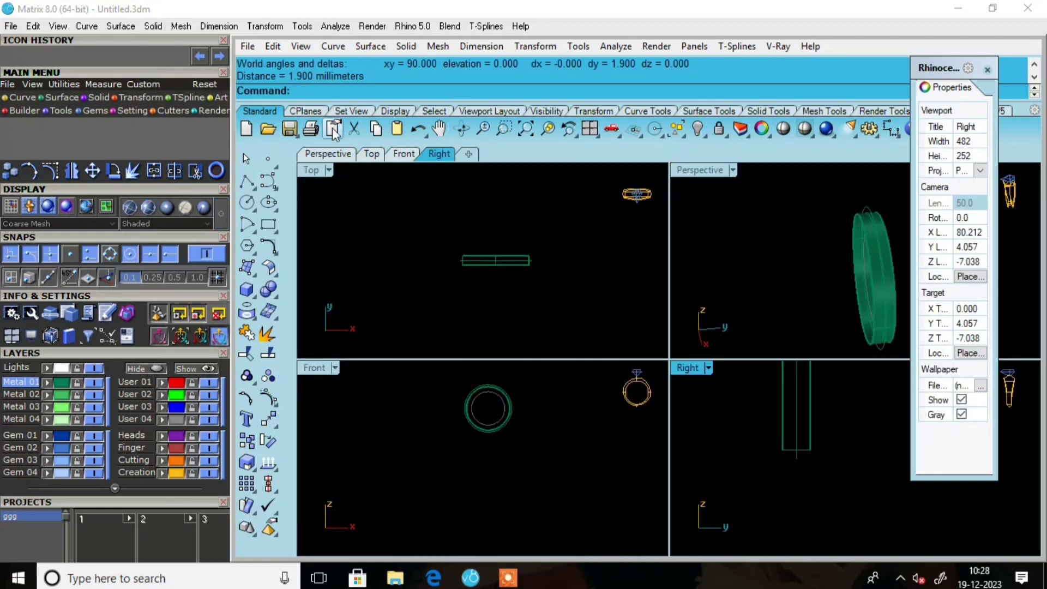
double_click(698, 169)
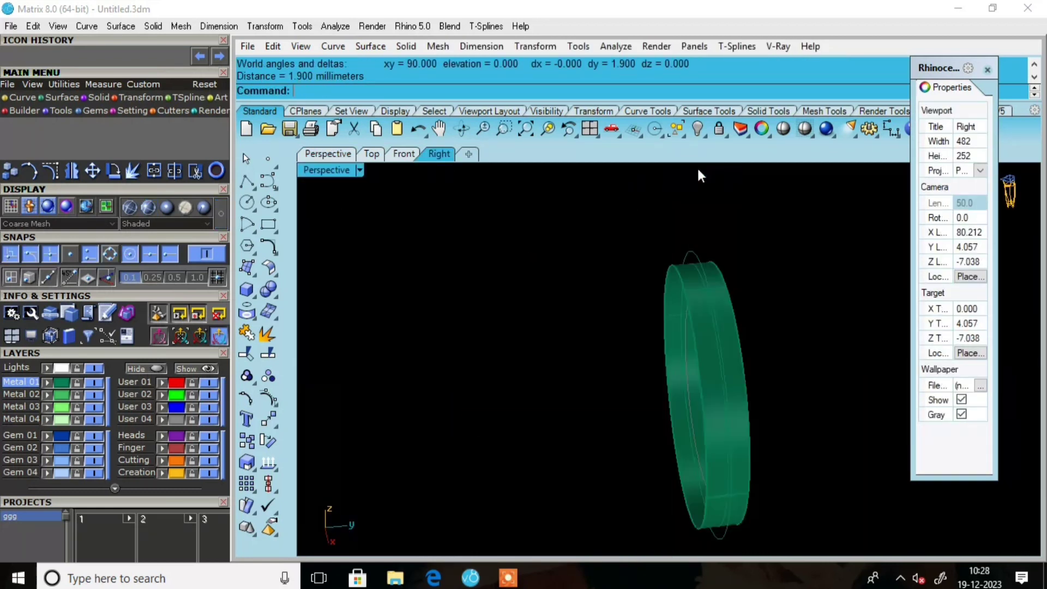
Examine the extruded band and its guide circles from several angles in the maximized Perspective view
right_click_drag(697, 167, 711, 292)
scroll(649, 273, "up", 3)
right_click_drag(649, 273, 611, 262)
scroll(607, 251, "up", 3)
right_click_drag(614, 217, 689, 246)
scroll(601, 264, "down", 3)
scroll(585, 271, "up", 3)
left_click(591, 270)
scroll(591, 270, "down", 2)
left_click(689, 248)
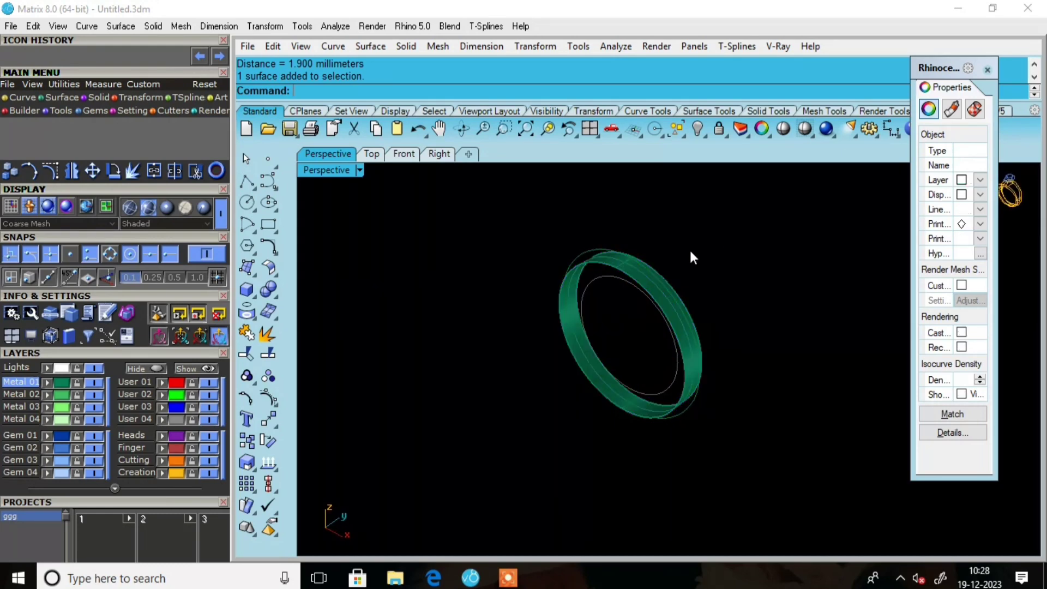
Offset the extruded band surface inward into a closed solid ring and clear the selection
scroll(593, 257, "up", 2)
scroll(640, 267, "up", 3)
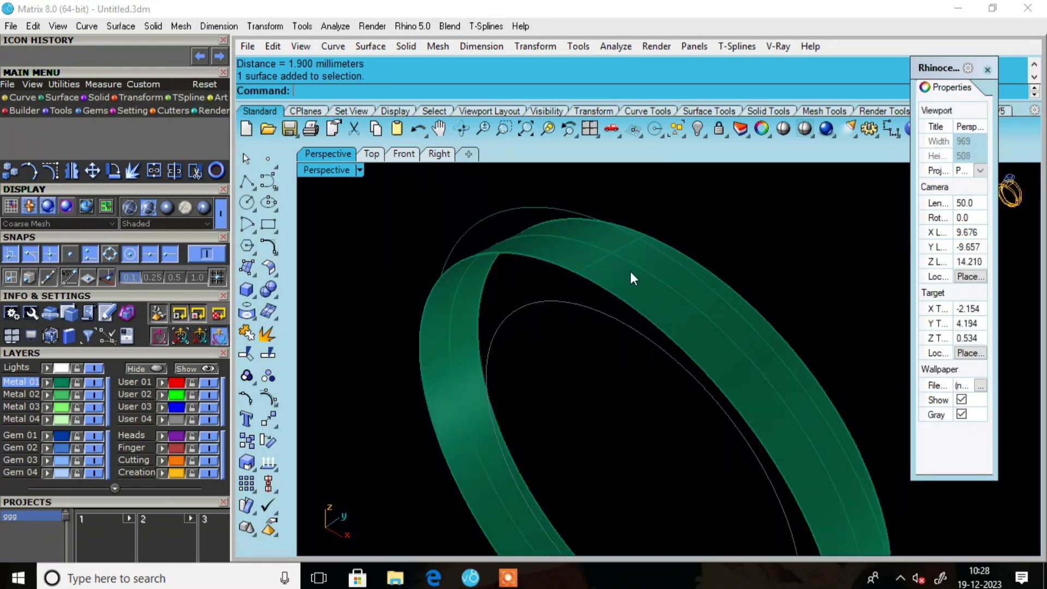
left_click(627, 271)
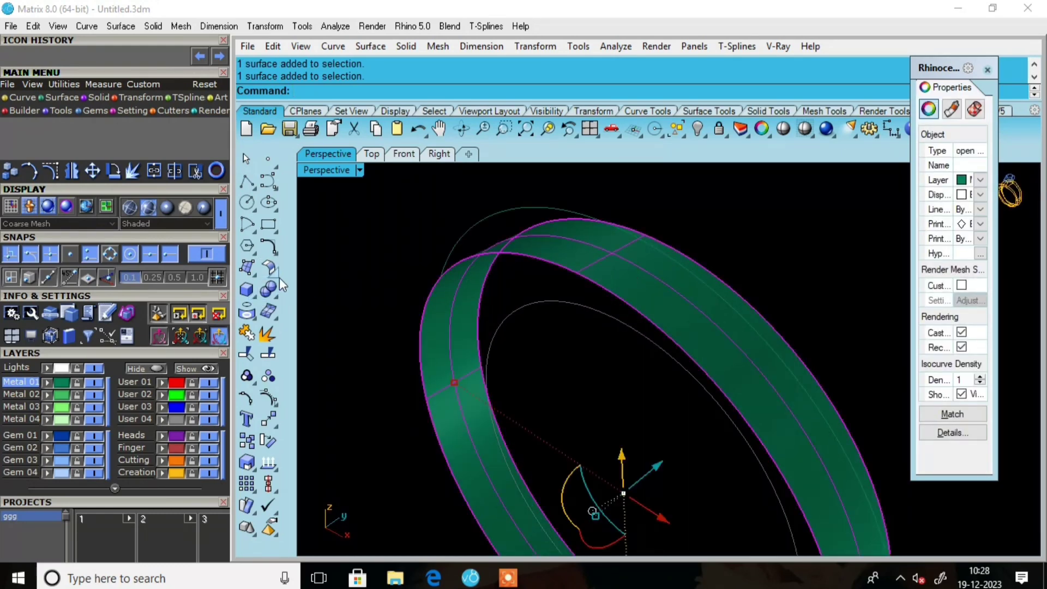
left_click(268, 267)
scroll(627, 273, "down", 3)
right_click(692, 216)
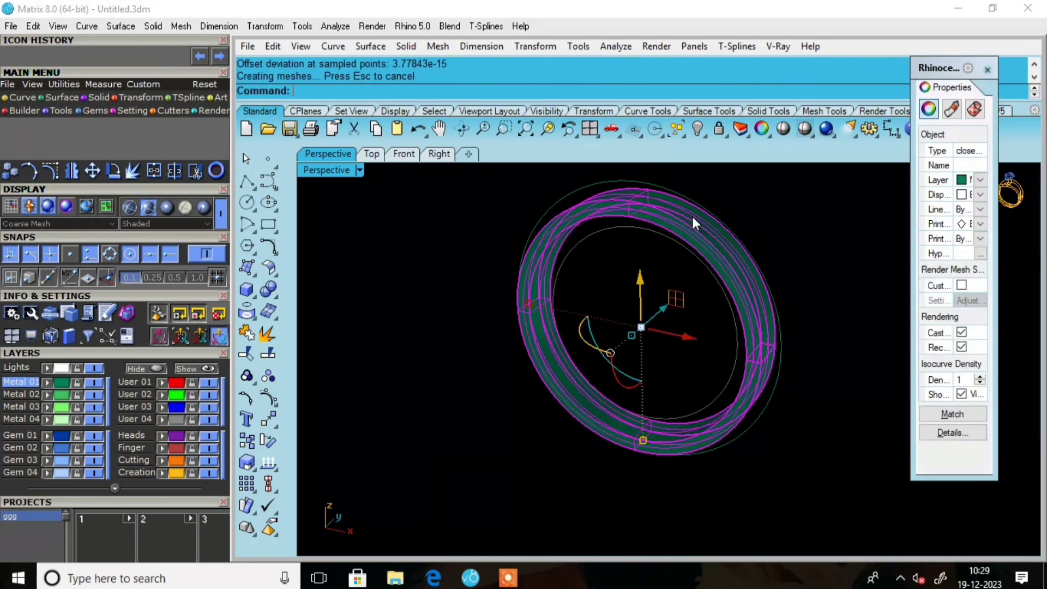
left_click(746, 228)
scroll(643, 199, "up", 4)
mouse_move(642, 205)
right_mouse_down()
mouse_move(573, 234)
mouse_move(553, 191)
mouse_move(659, 194)
mouse_move(636, 227)
mouse_move(629, 212)
right_mouse_up()
scroll(659, 194, "down", 3)
right_click_drag(695, 229, 631, 252)
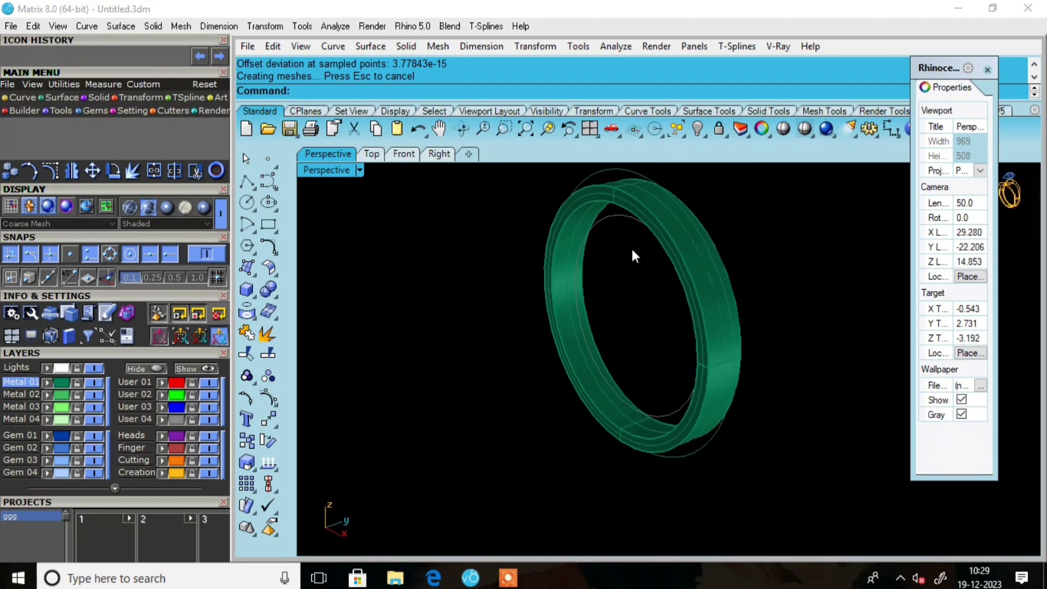
scroll(591, 213, "up", 3)
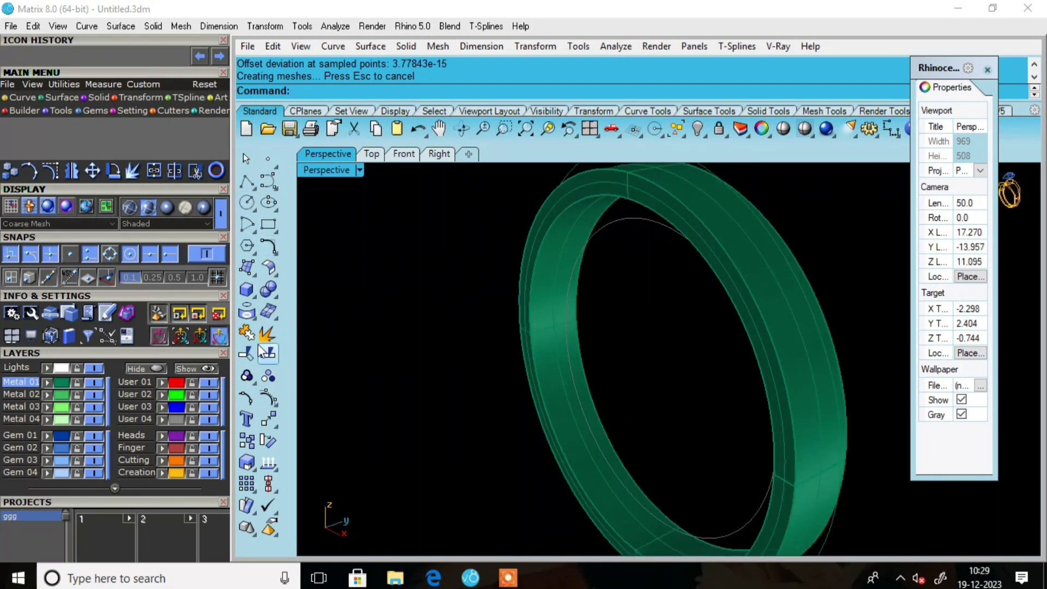
left_click(254, 321)
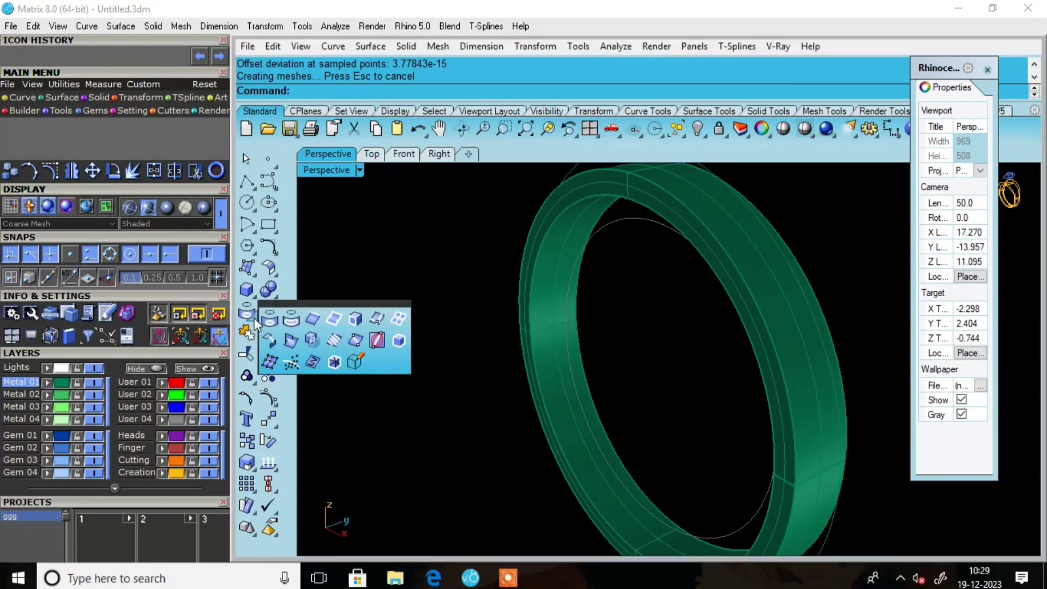
left_click(313, 321)
key("Escape")
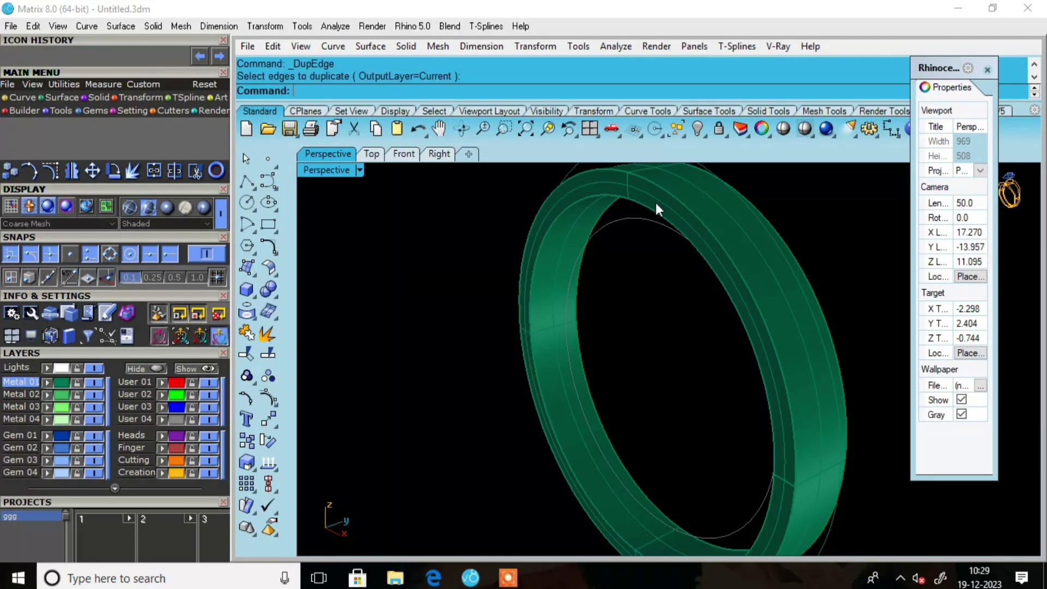
Choose the ring's flat side face for isocurve extraction and switch off the object snaps
left_click(656, 202)
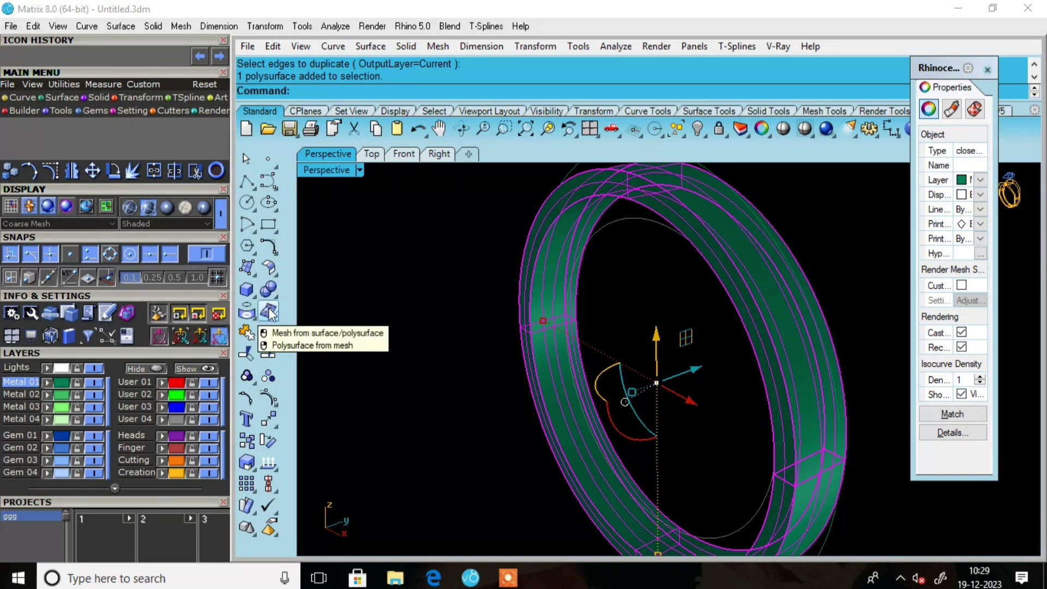
left_click(255, 321)
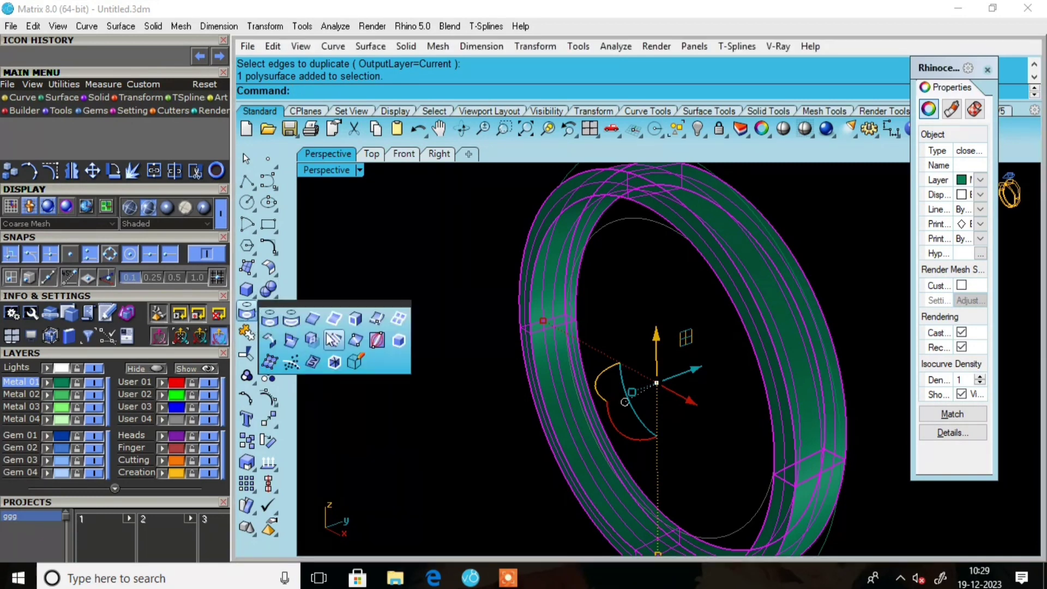
left_click(378, 319)
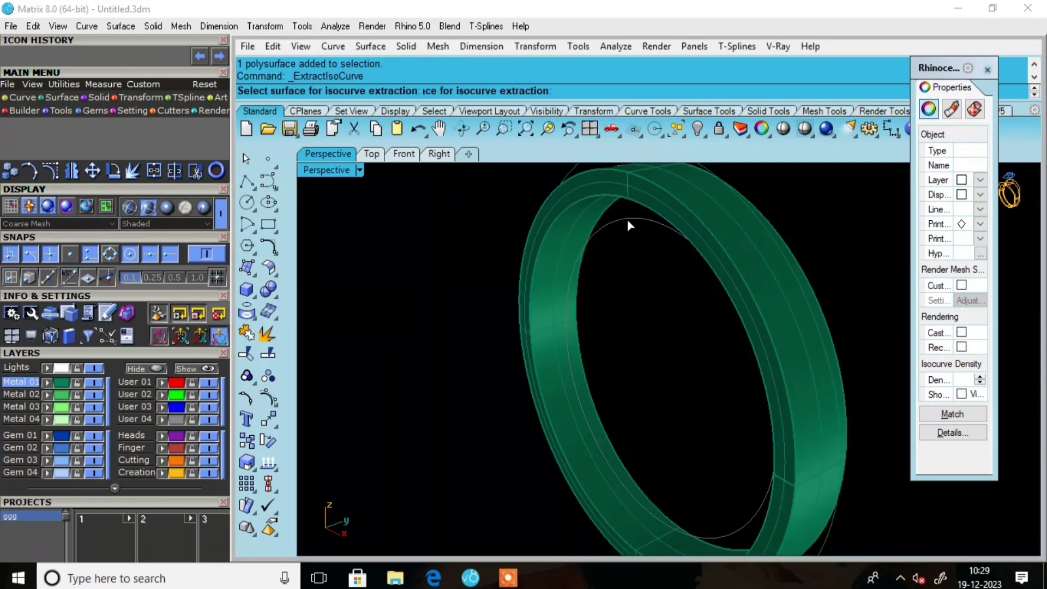
left_click(672, 209)
scroll(657, 211, "up", 5)
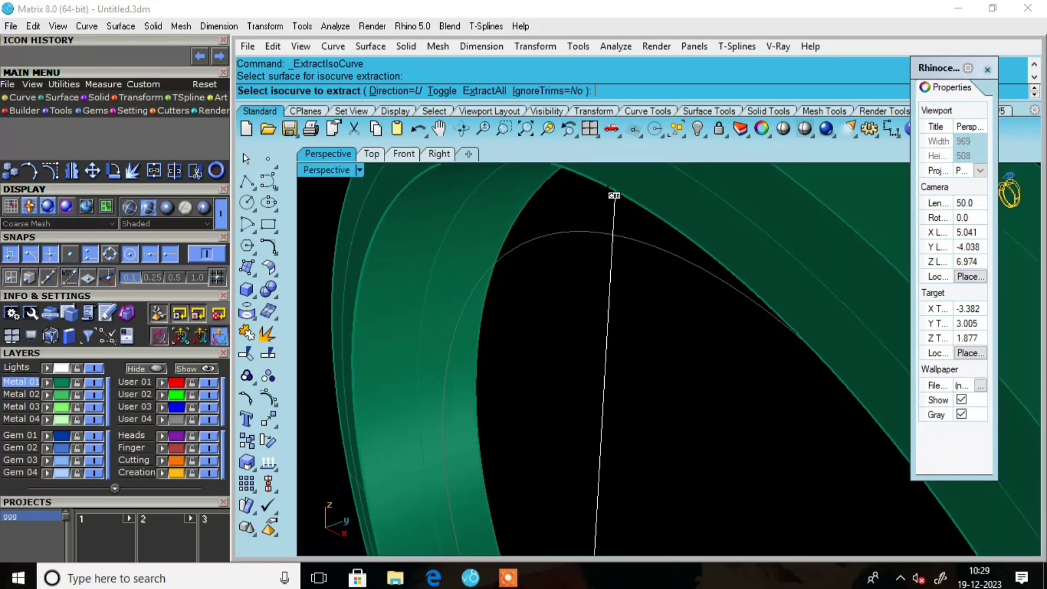
scroll(619, 212, "down", 5)
right_click_drag(624, 227, 612, 311)
scroll(612, 313, "up", 5)
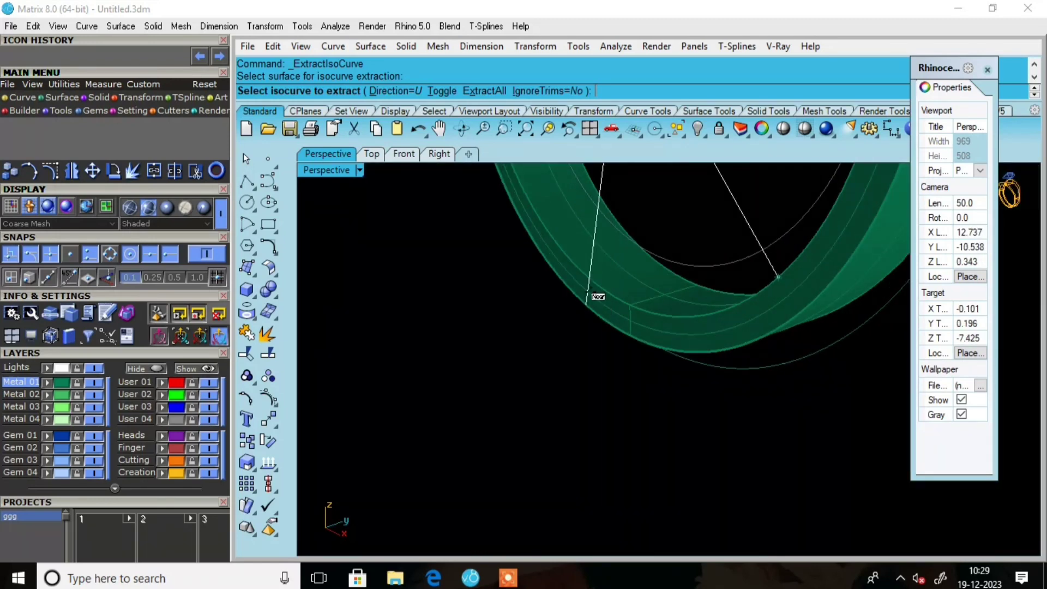
scroll(605, 281, "down", 5)
right_click_drag(615, 264, 781, 241)
scroll(659, 268, "down", 5)
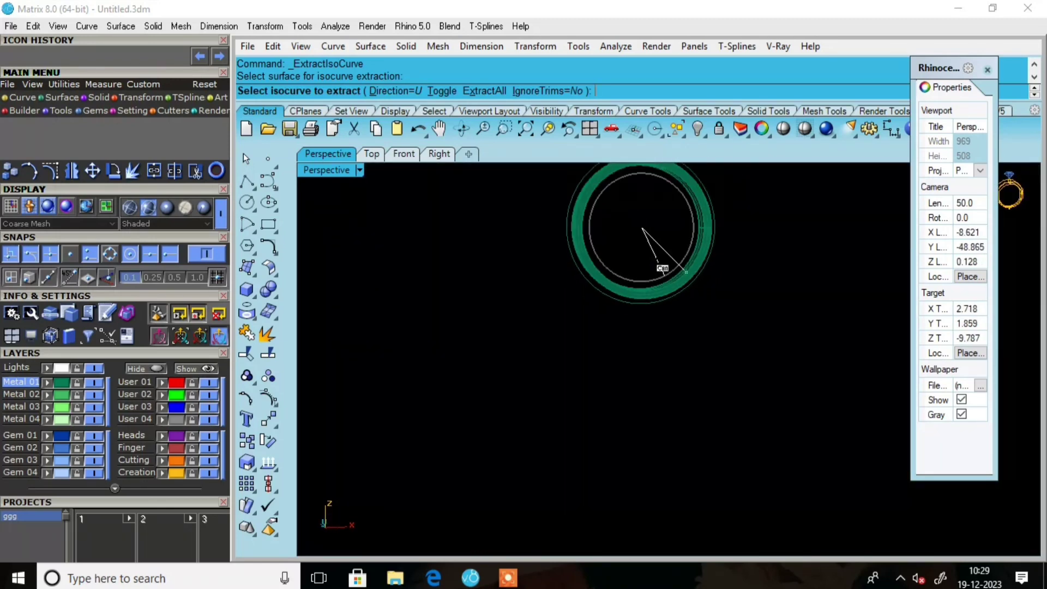
scroll(631, 182, "up", 5)
left_click(206, 254)
scroll(666, 348, "down", 2)
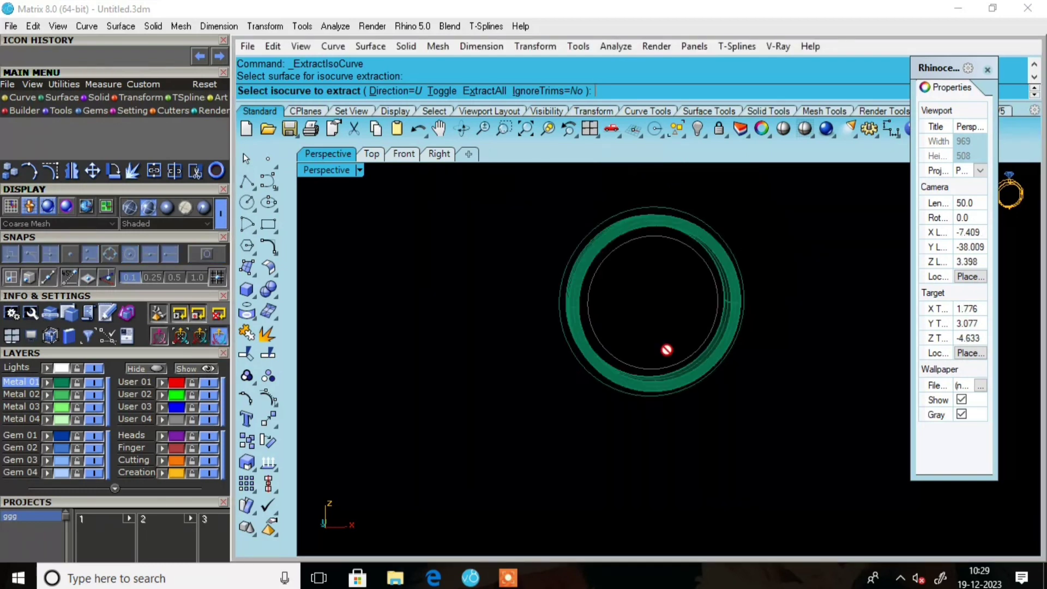
Extract one circular U-direction isocurve running around the ring's flat side face and clear the selection
right_click_drag(665, 348, 682, 276)
scroll(676, 281, "up", 6)
scroll(649, 276, "up", 2)
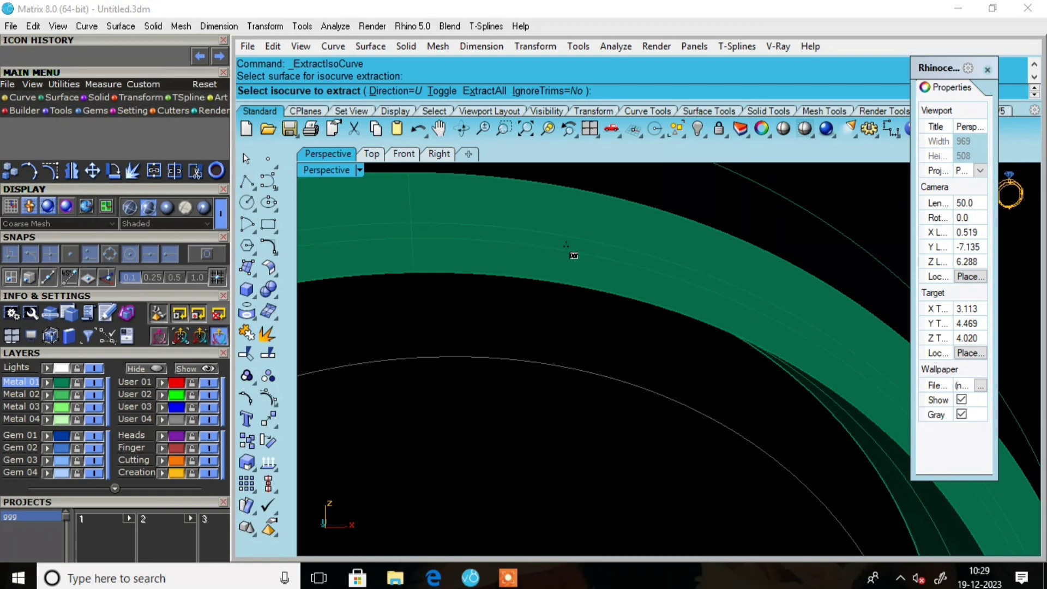
left_click(576, 253)
key("Return")
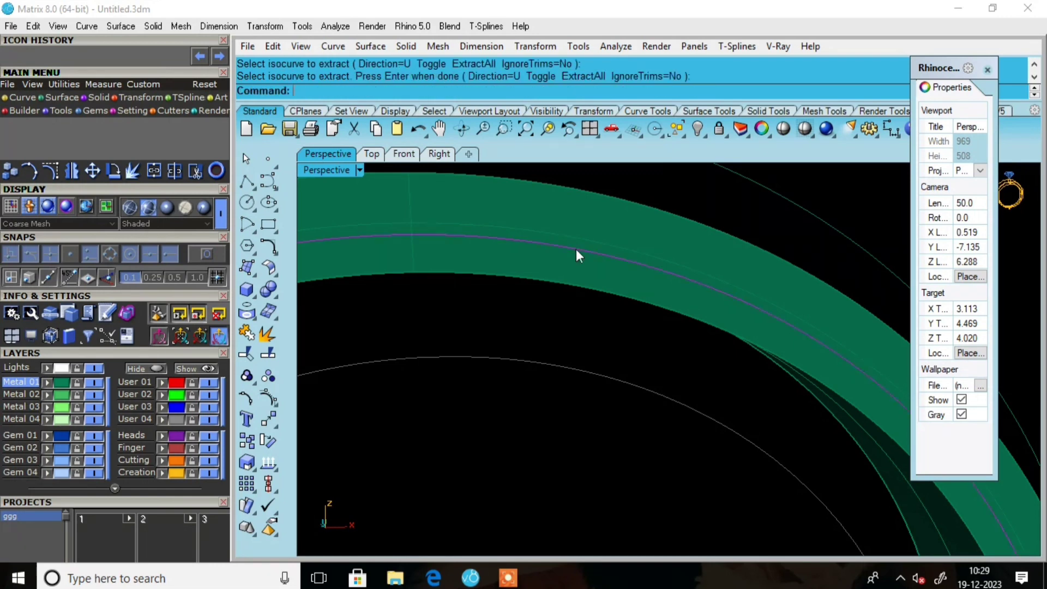
scroll(639, 265, "down", 4)
key("Escape")
Create a Patch surface from the extracted circular curve on the ring's side face using the default patch options
right_click_drag(646, 271, 603, 290)
scroll(594, 277, "up", 3)
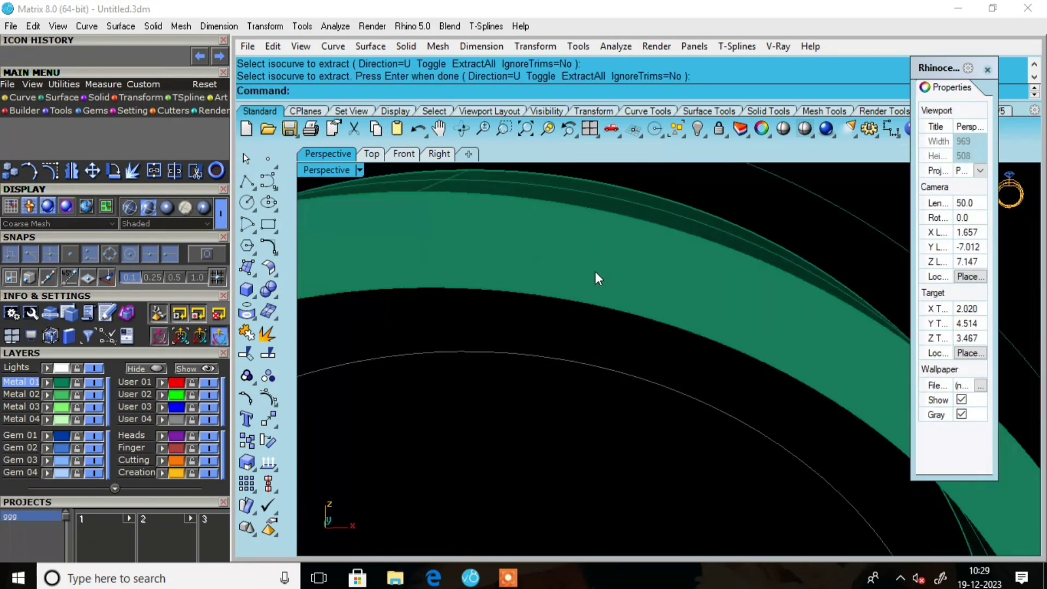
scroll(622, 290, "down", 3)
scroll(616, 248, "up", 3)
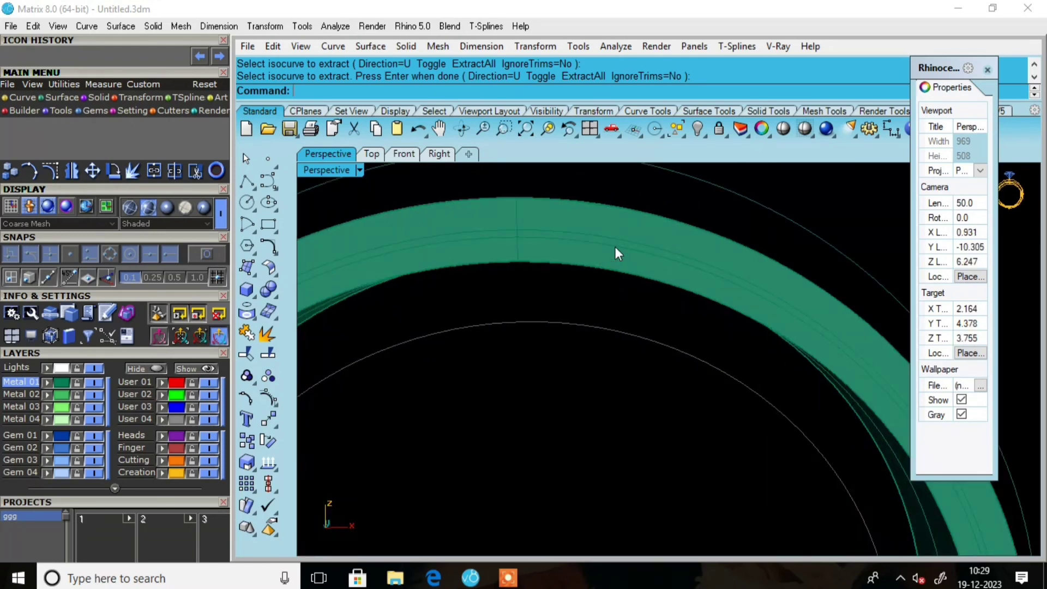
left_click(615, 247)
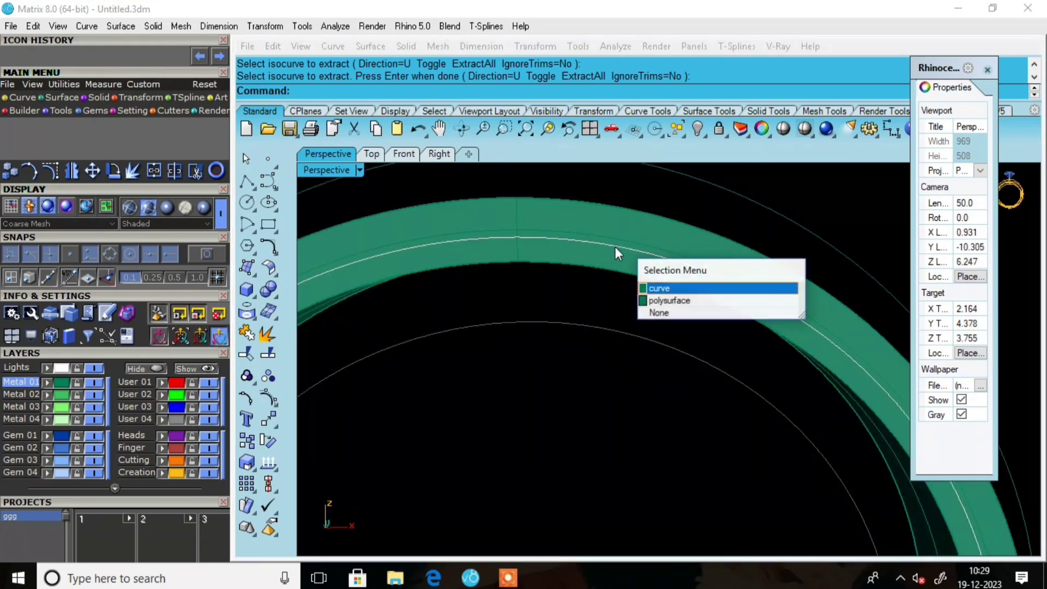
left_click(661, 294)
scroll(628, 245, "down", 5)
right_click_drag(652, 311, 561, 326)
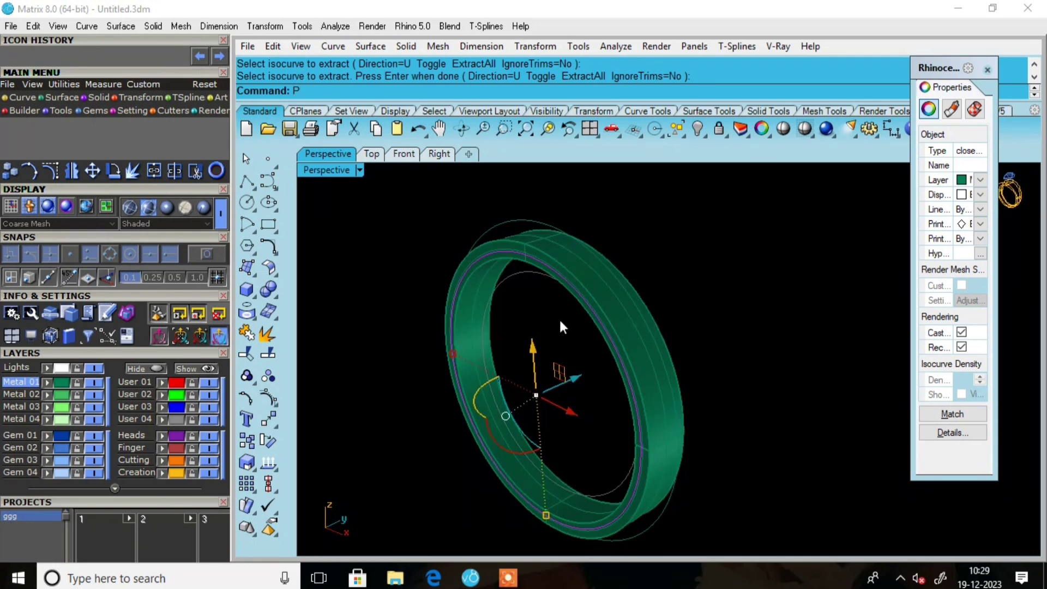
type("atch")
key("Return")
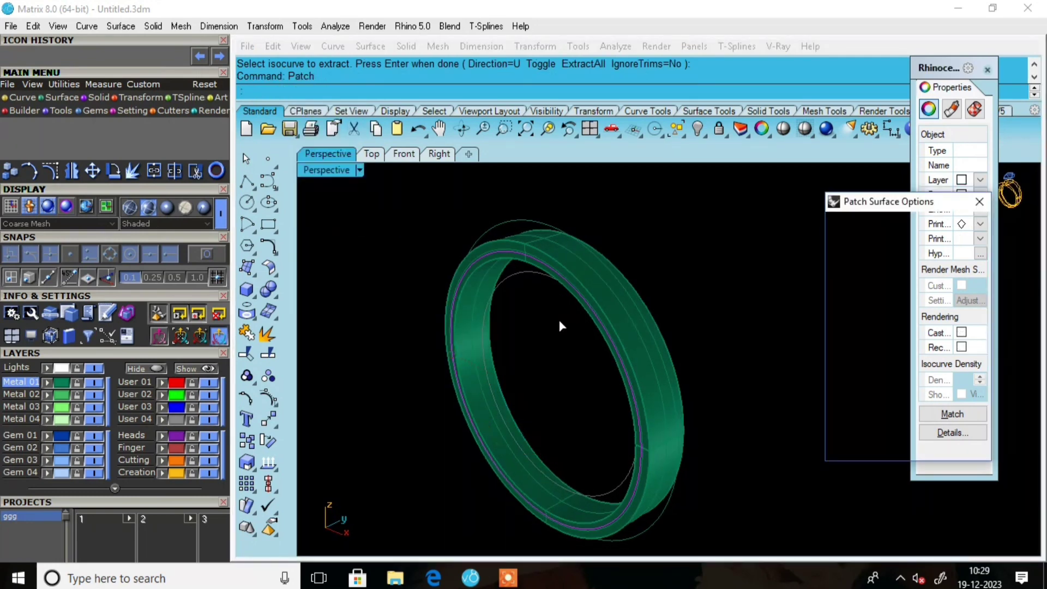
key("Return")
right_click_drag(701, 245, 528, 288)
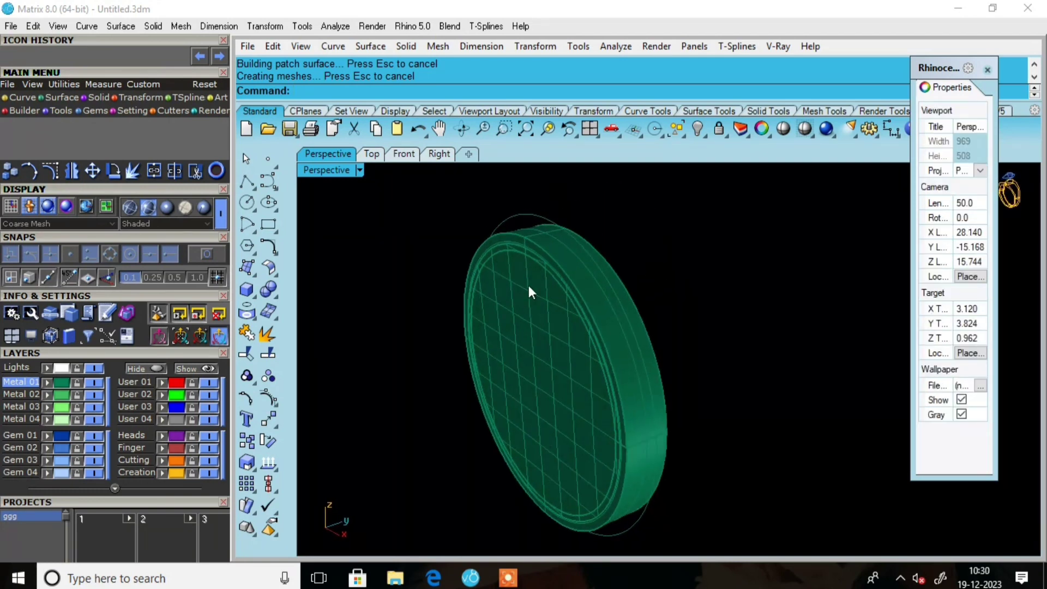
scroll(526, 264, "up", 3)
left_click(526, 263)
scroll(574, 299, "down", 2)
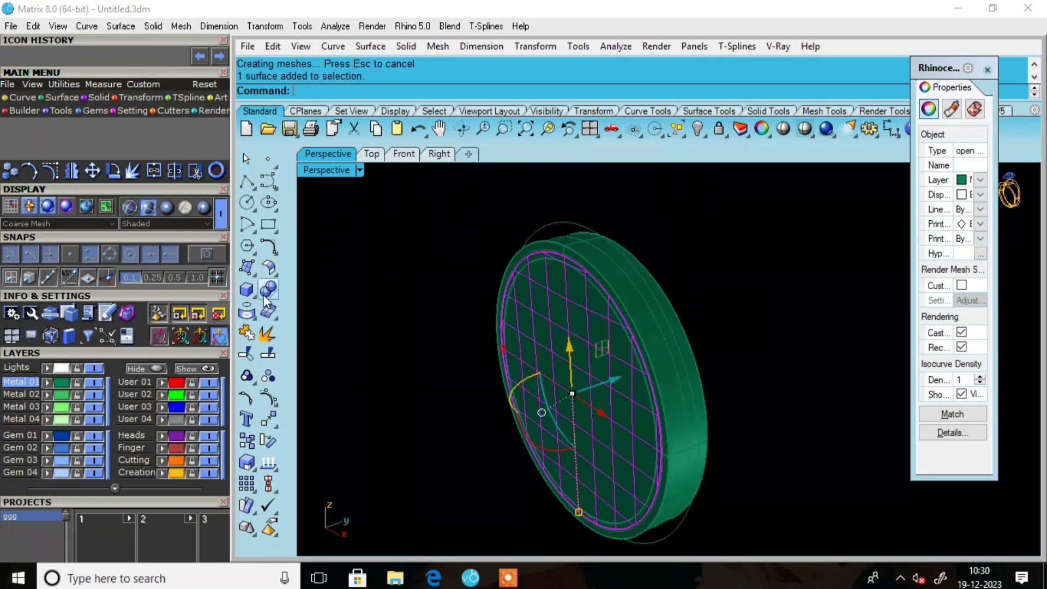
left_click(247, 289)
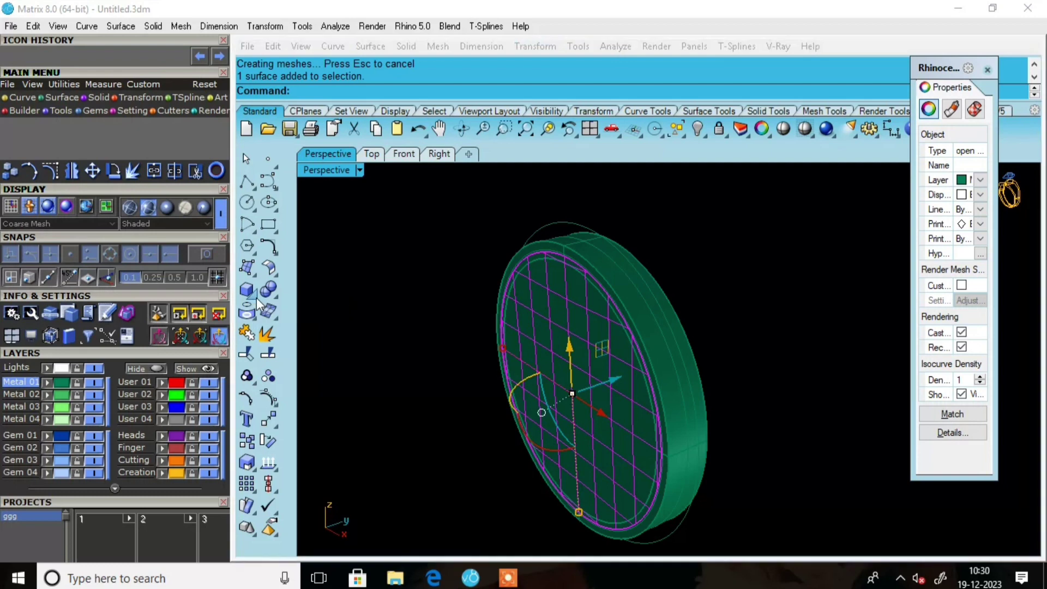
left_click(270, 268)
left_click(304, 295)
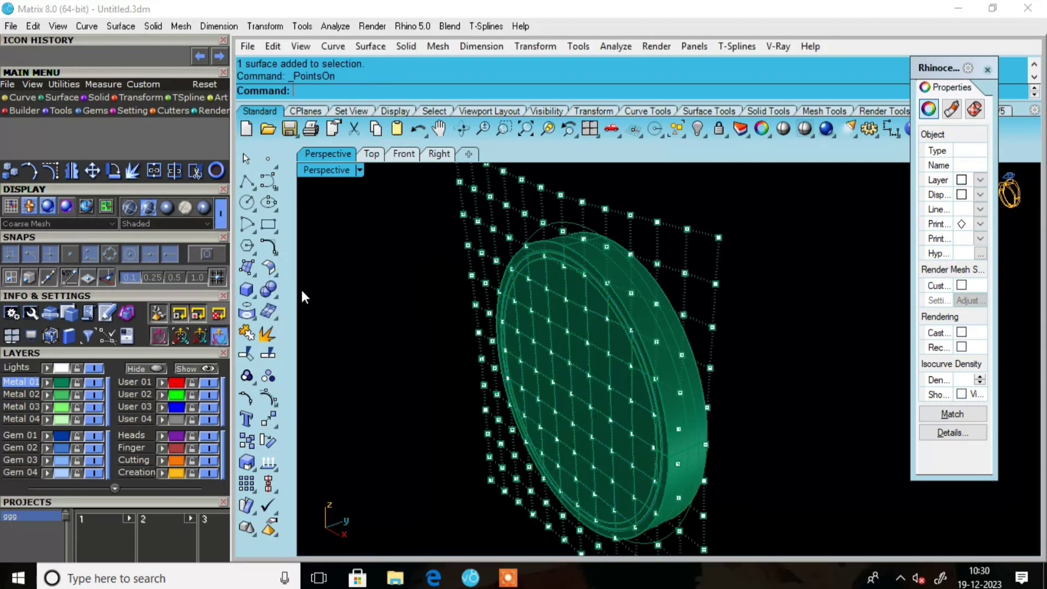
key("Escape")
key("Escape")
Offset the circular patch surface inward into a closed solid disc, with Solid and DeleteInput set to Yes
left_click(544, 323)
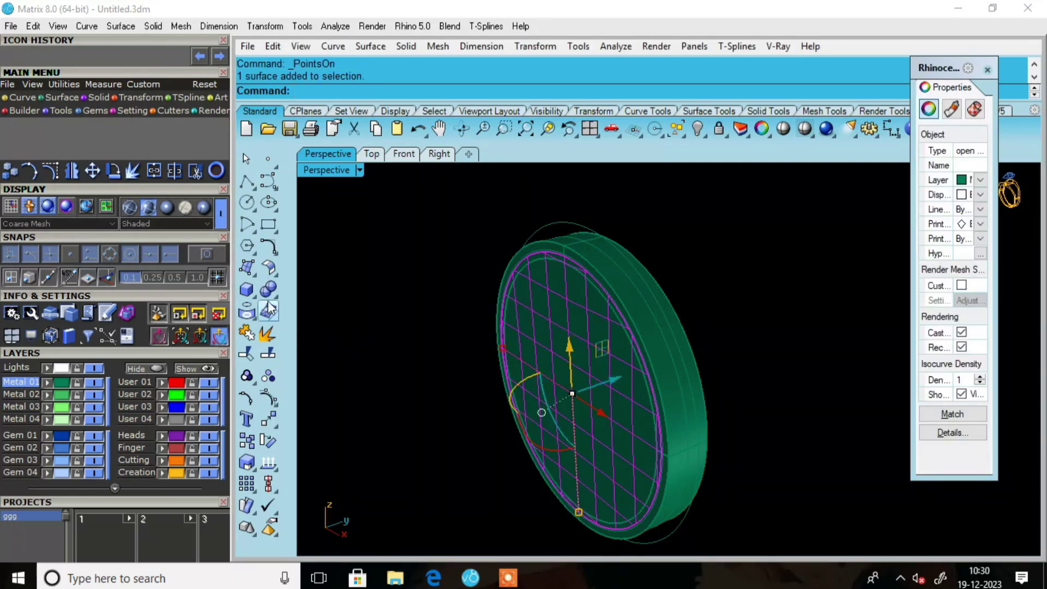
left_click(275, 272)
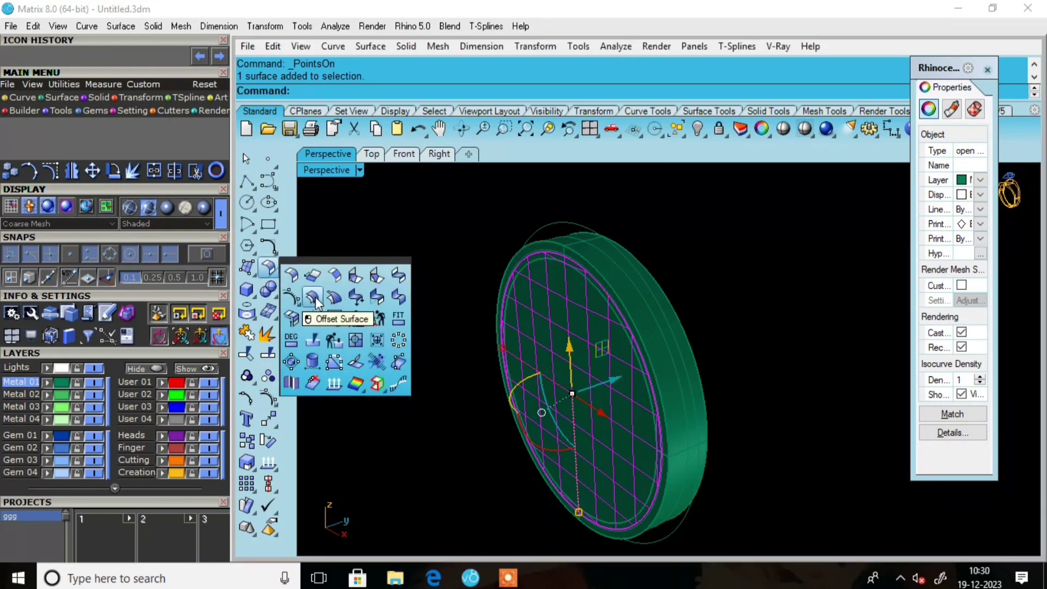
left_click(317, 299)
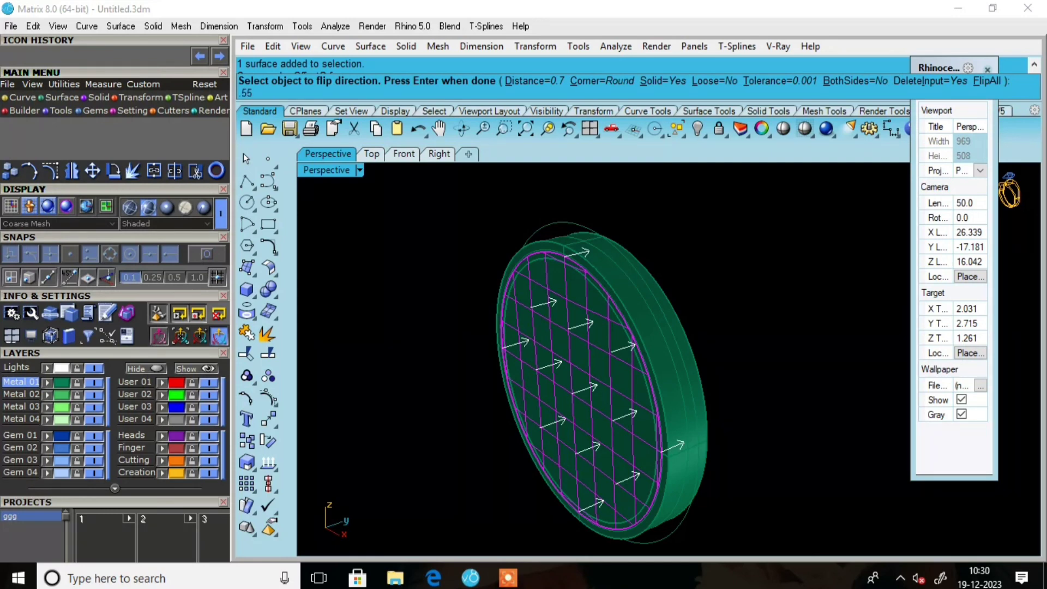
key("Return")
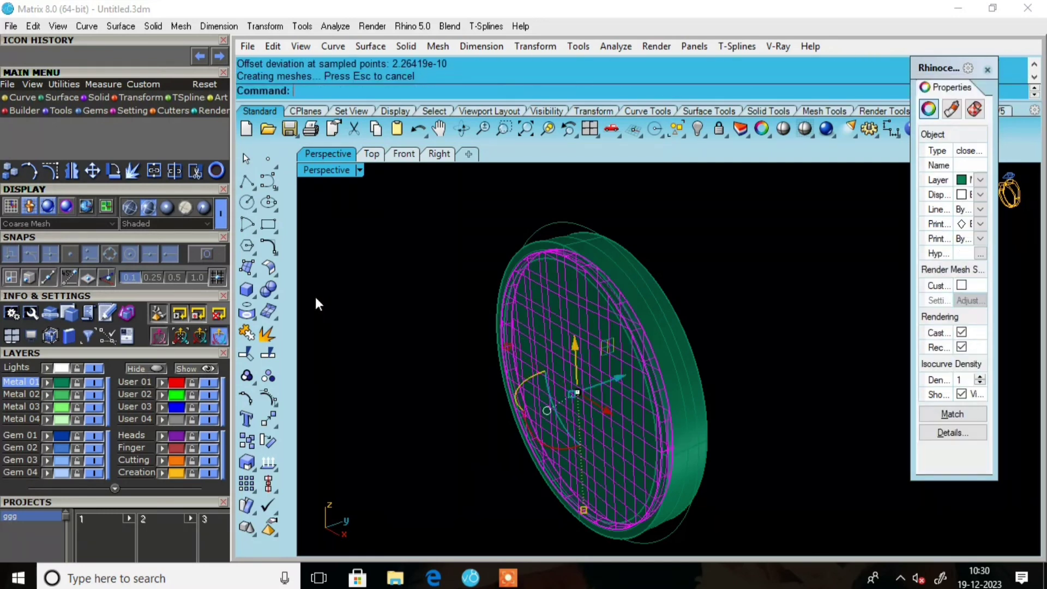
Clear the selection and unlock the inner guide circle
left_click(314, 295)
scroll(481, 290, "down", 2)
right_click_drag(603, 290, 642, 216)
scroll(701, 232, "up", 3)
left_click(718, 131)
scroll(643, 322, "down", 2)
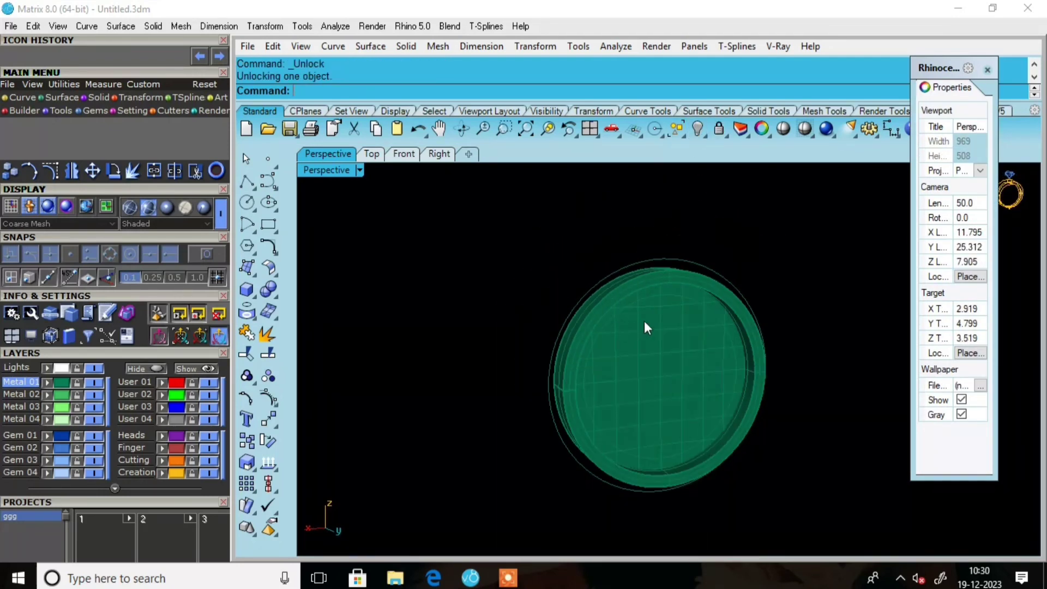
Extrude the inner guide circle to both sides as a solid cylinder reaching well past the ring band, and deselect it
scroll(682, 297, "up", 3)
left_click(678, 295)
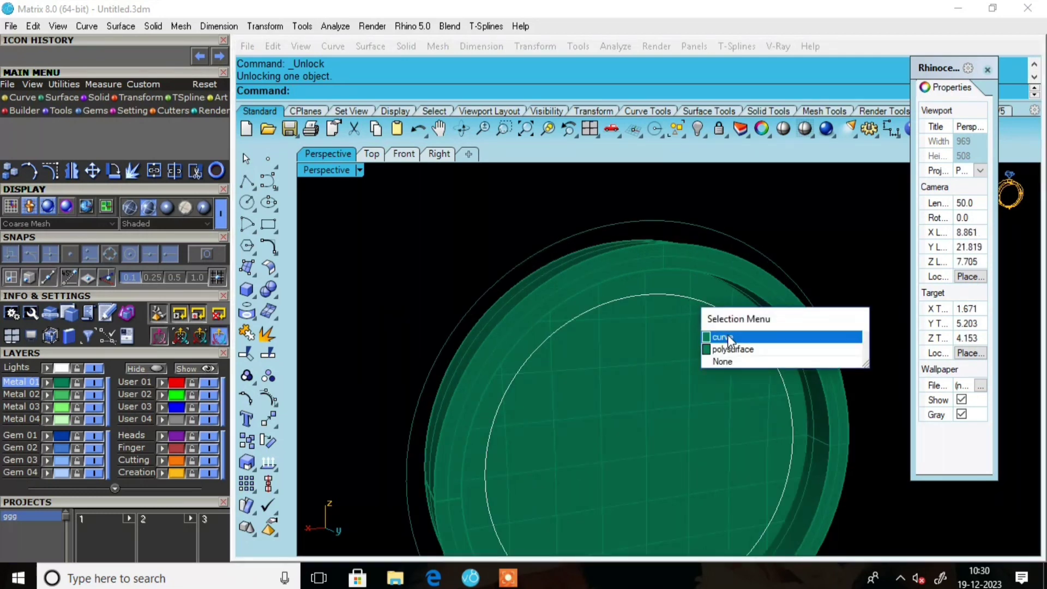
left_click(719, 336)
scroll(689, 330, "down", 3)
right_click_drag(690, 329, 737, 332)
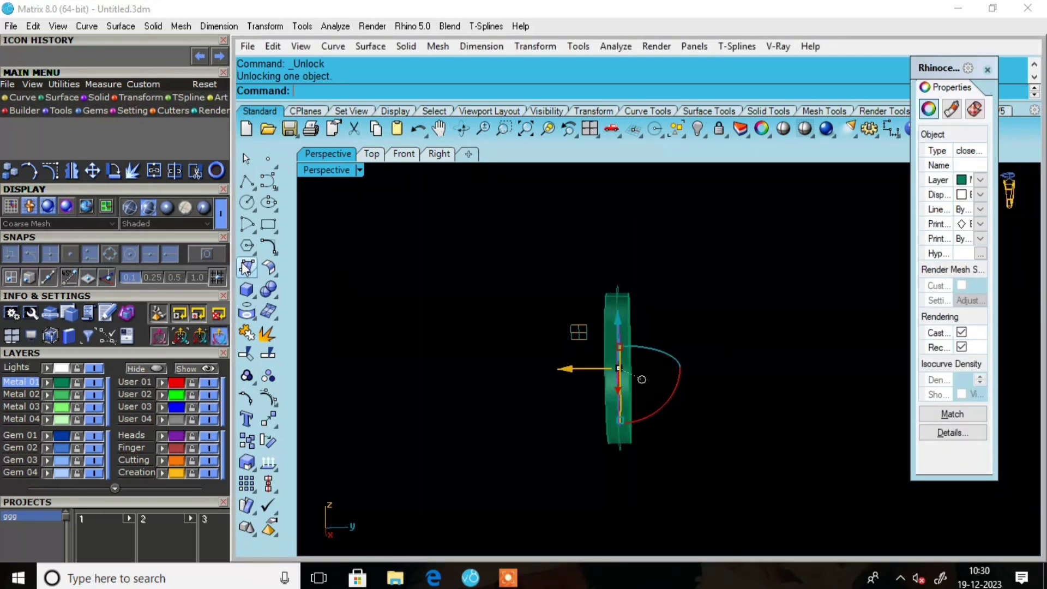
left_click(257, 301)
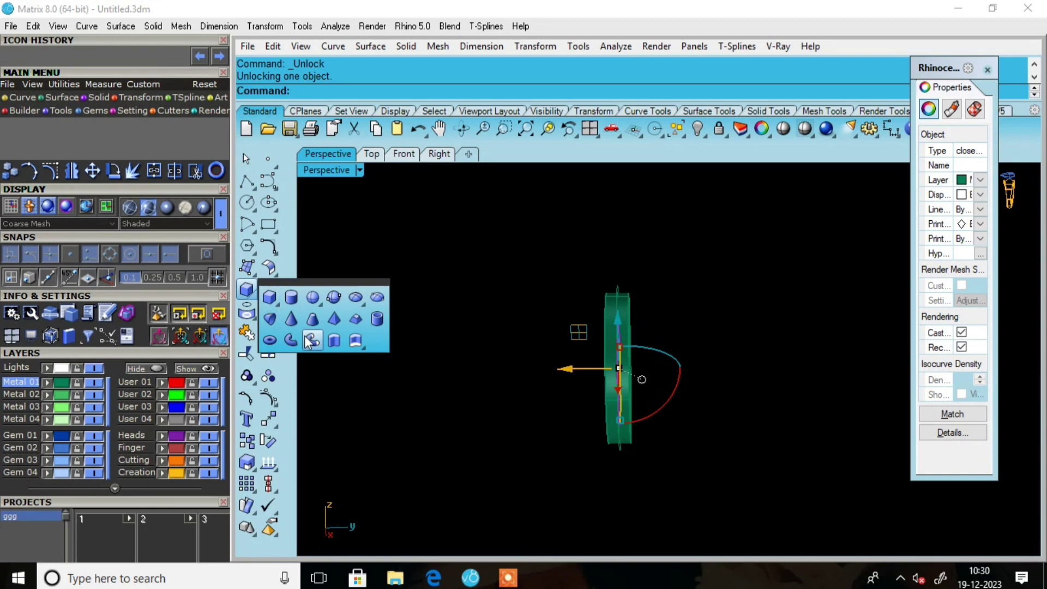
left_click(335, 335)
right_click(504, 303)
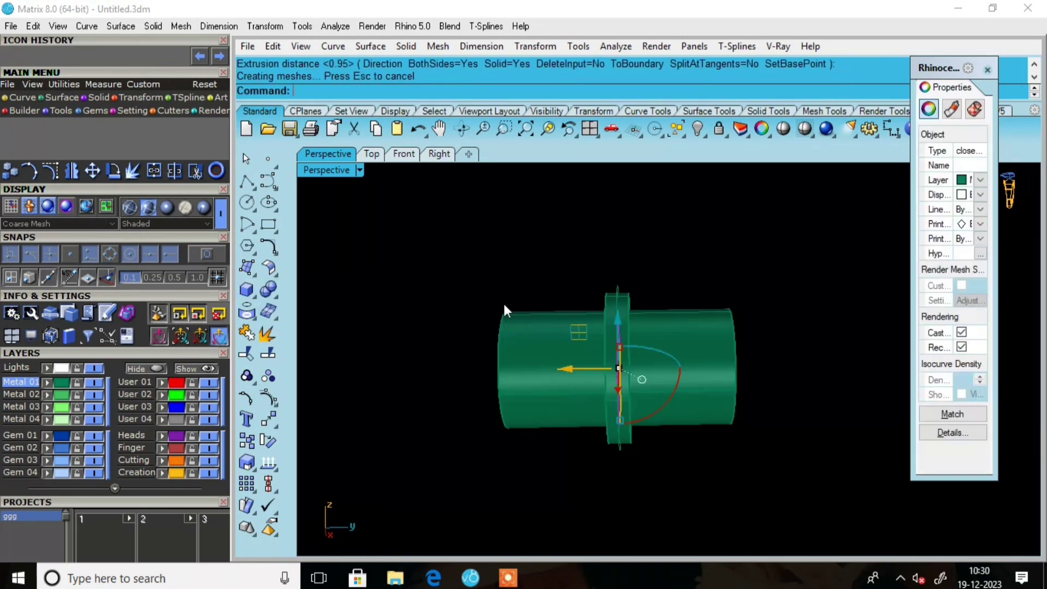
left_click(457, 243)
Subtract the solid cylinder from the offset disc with Boolean difference
right_click_drag(457, 243, 572, 250)
scroll(602, 345, "up", 5)
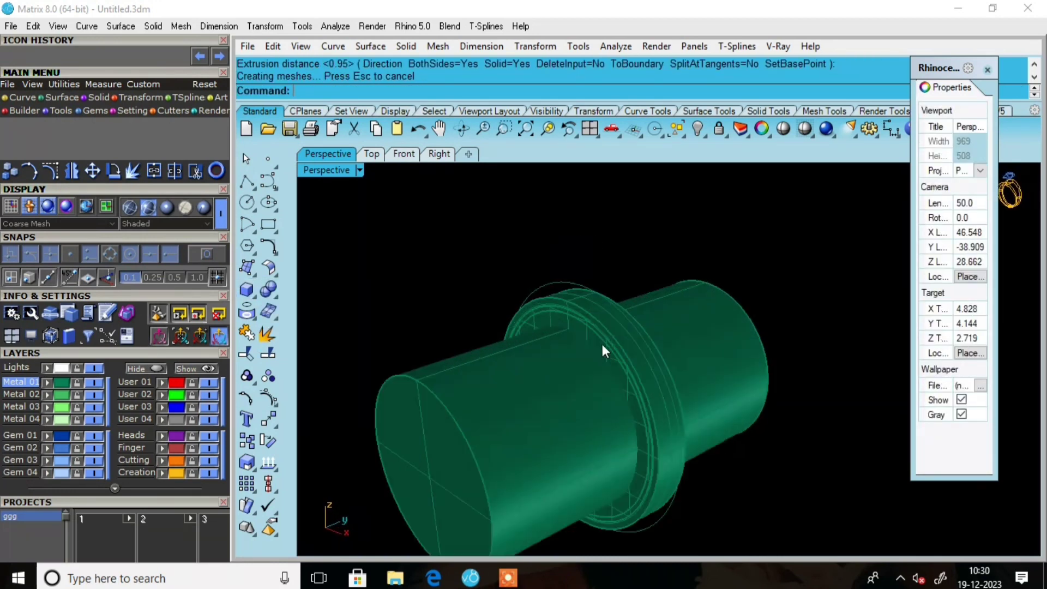
left_click(591, 340)
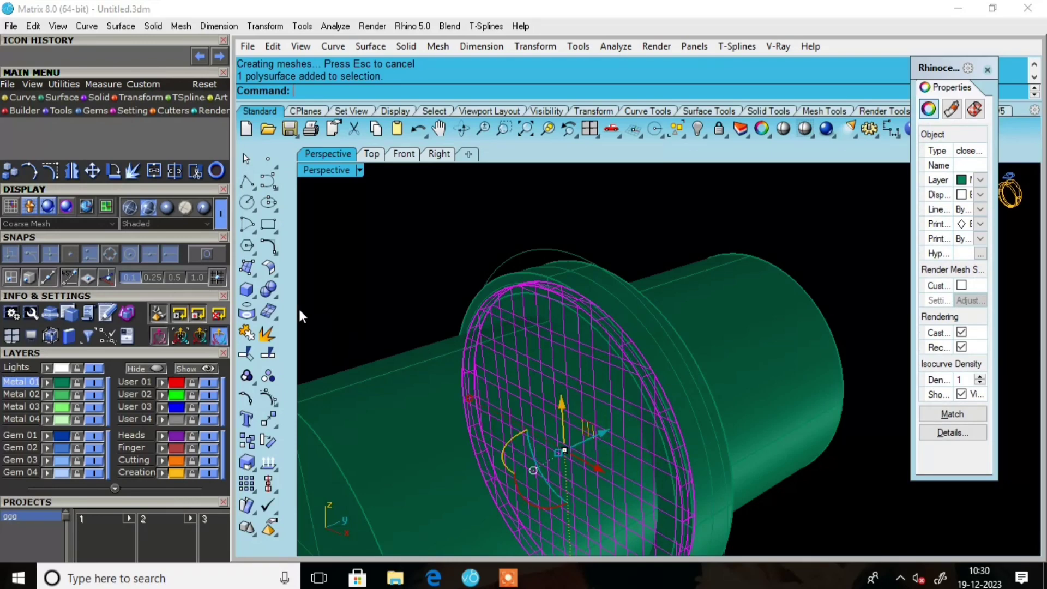
left_click(275, 298)
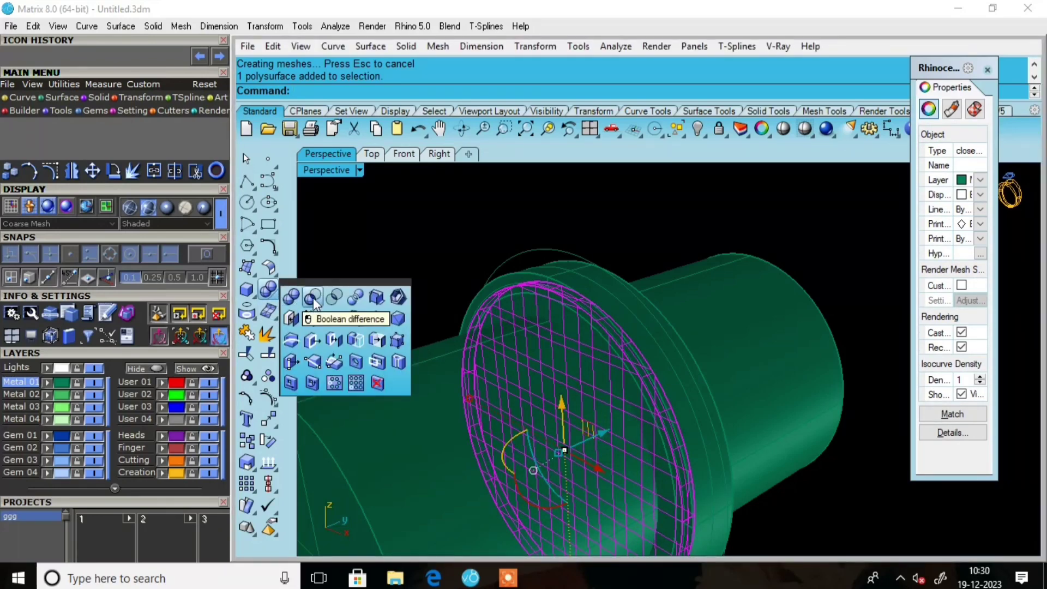
left_click(313, 298)
key("Return")
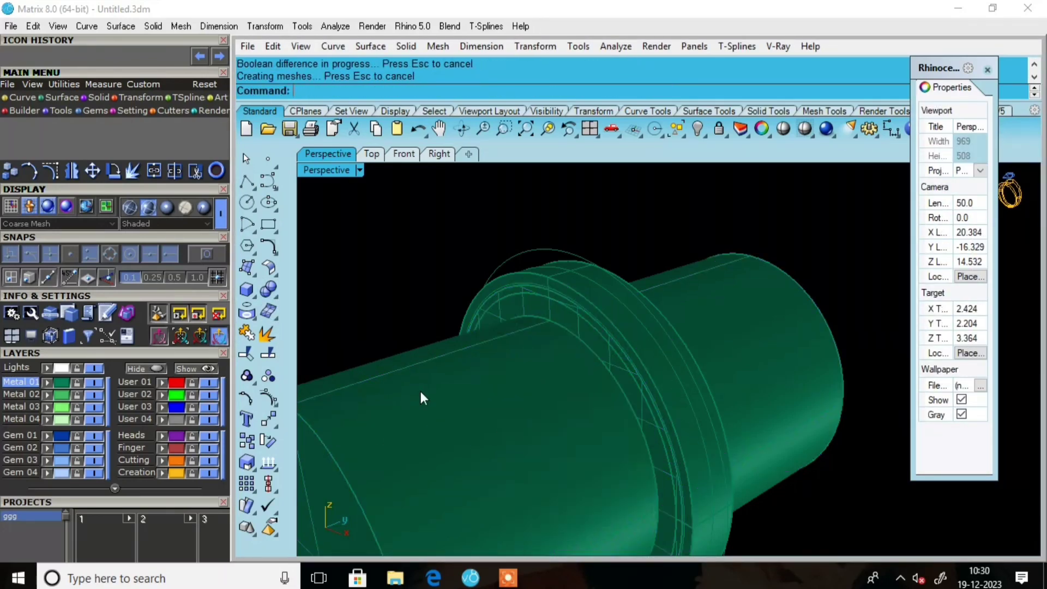
Delete the leftover solid cylinder that passes through the ring band
left_click(498, 394)
key("Delete")
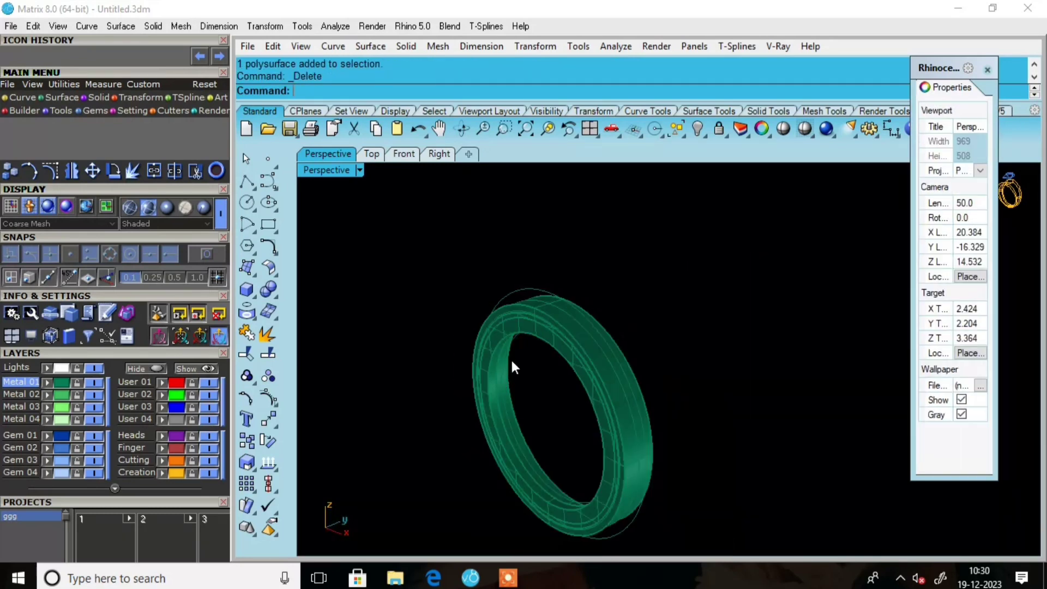
mouse_move(510, 358)
right_mouse_down()
mouse_move(467, 409)
mouse_move(367, 358)
mouse_move(460, 392)
mouse_move(514, 374)
right_mouse_up()
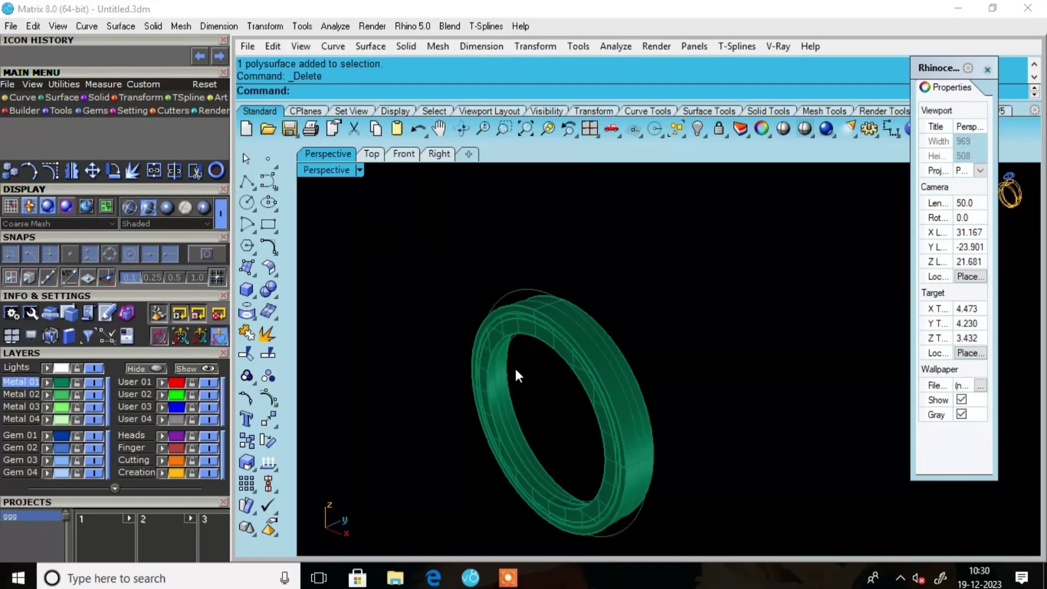
scroll(596, 435, "up", 3)
right_click_drag(596, 435, 532, 394)
scroll(532, 354, "up", 3)
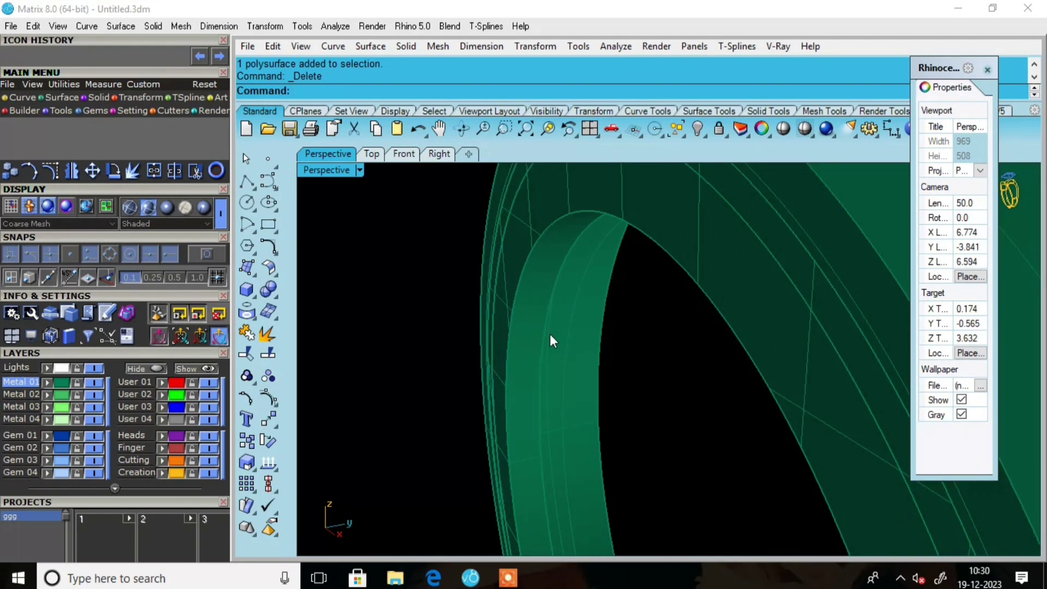
scroll(539, 322, "down", 2)
right_click_drag(538, 327, 546, 305)
scroll(559, 311, "down", 2)
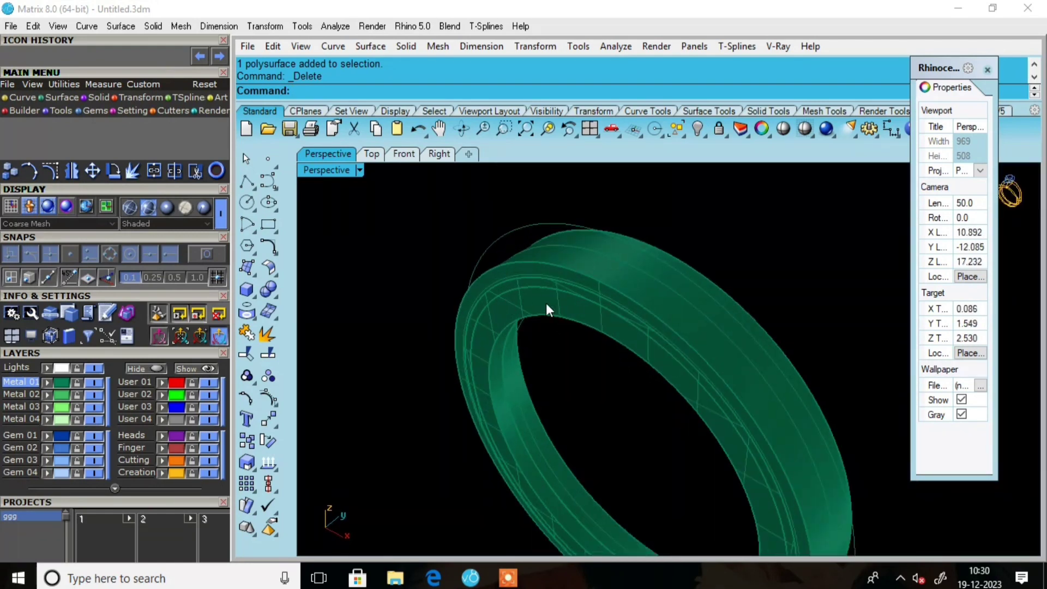
Mirror a copy of the inner side ring to the opposite side of the band, across a horizontal line through origin 0 in the Top view
left_click(547, 304)
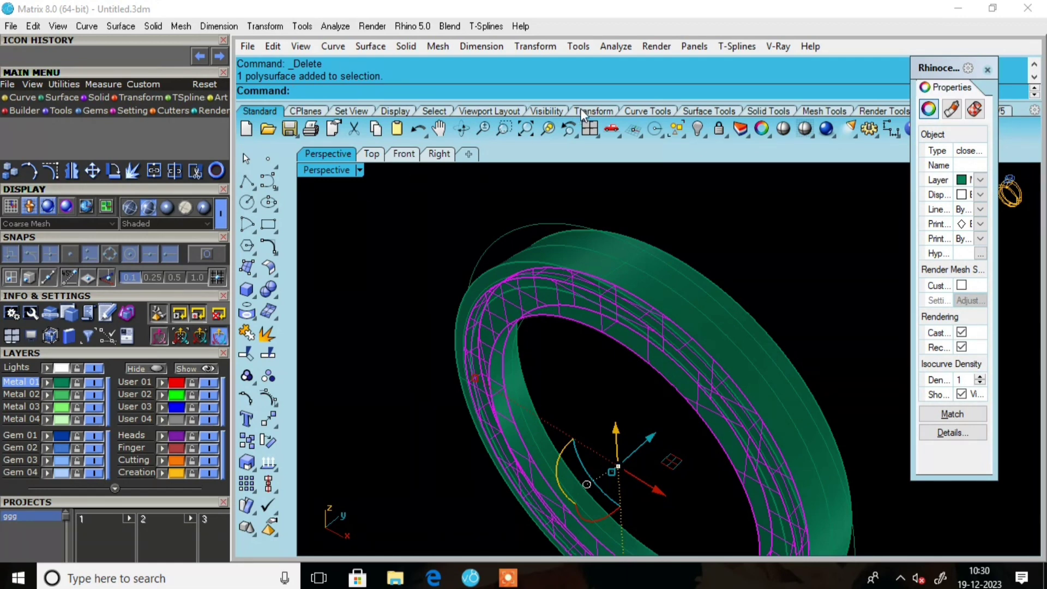
left_click(591, 129)
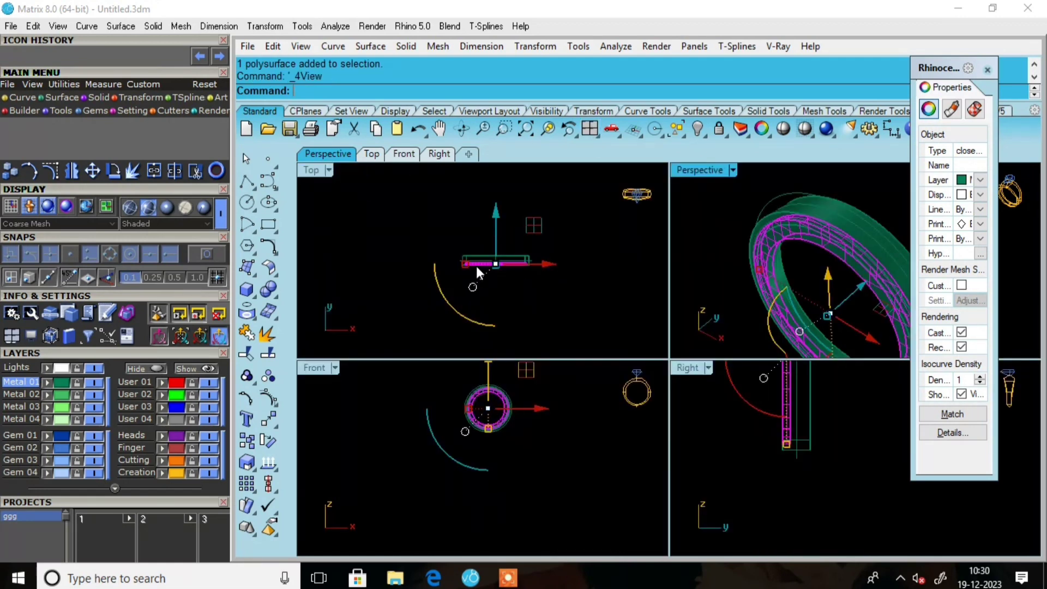
key("Return")
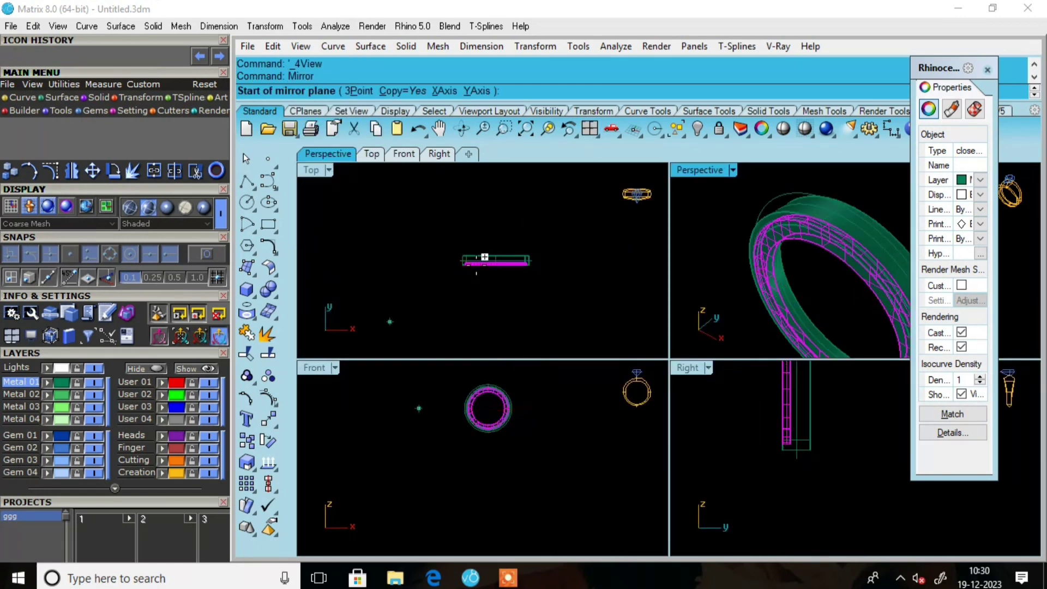
type("0")
key("Return")
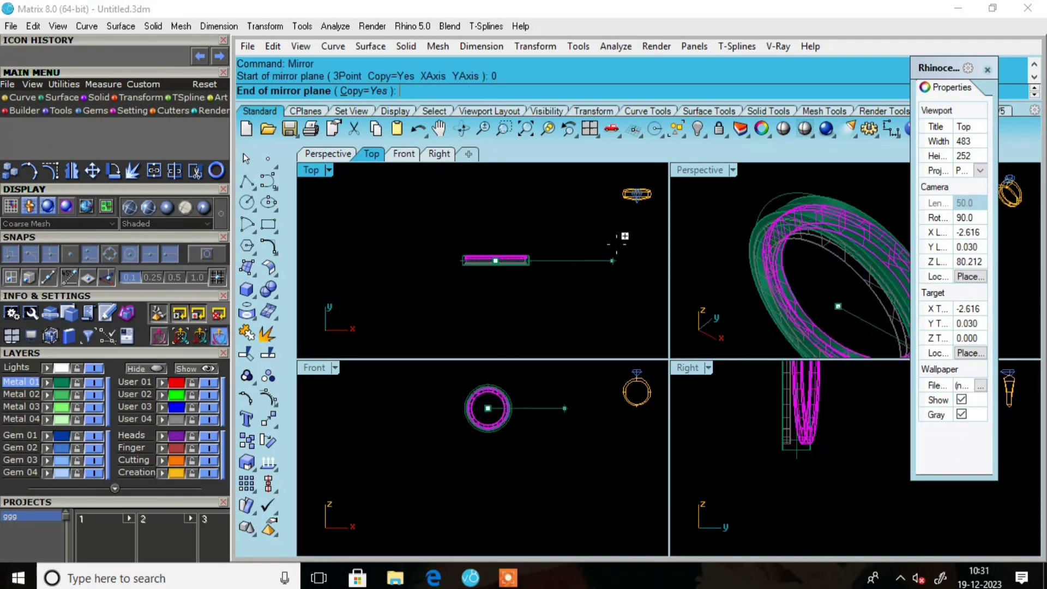
left_click(626, 258)
left_click(601, 305)
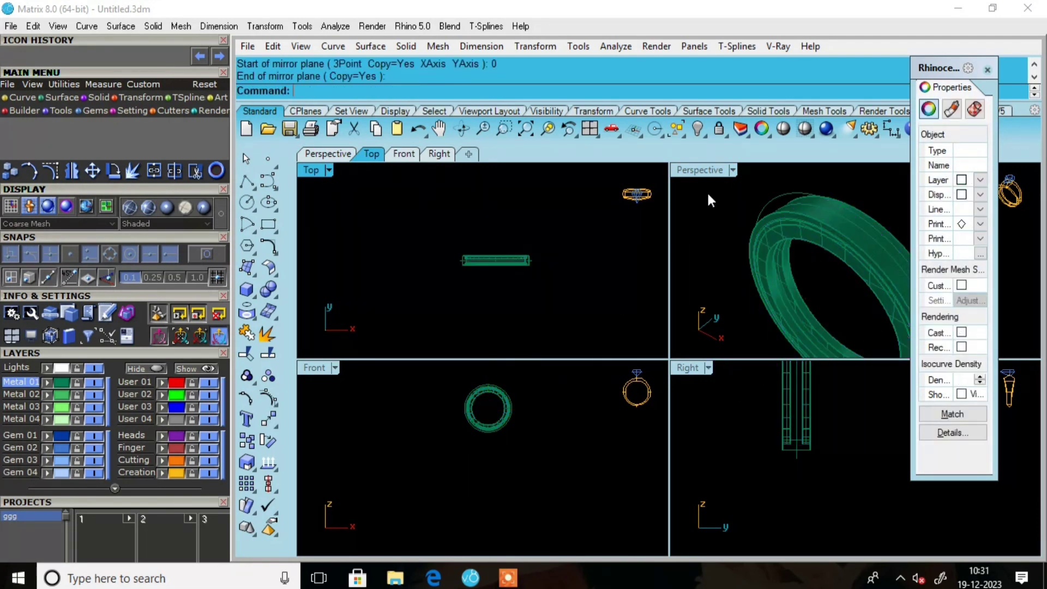
Select all the ring solids and curves in the perspective view and turn off their surface isocurve display
double_click(697, 169)
right_click_drag(612, 285, 693, 313)
scroll(559, 267, "up", 5)
scroll(573, 271, "down", 5)
left_click(694, 312)
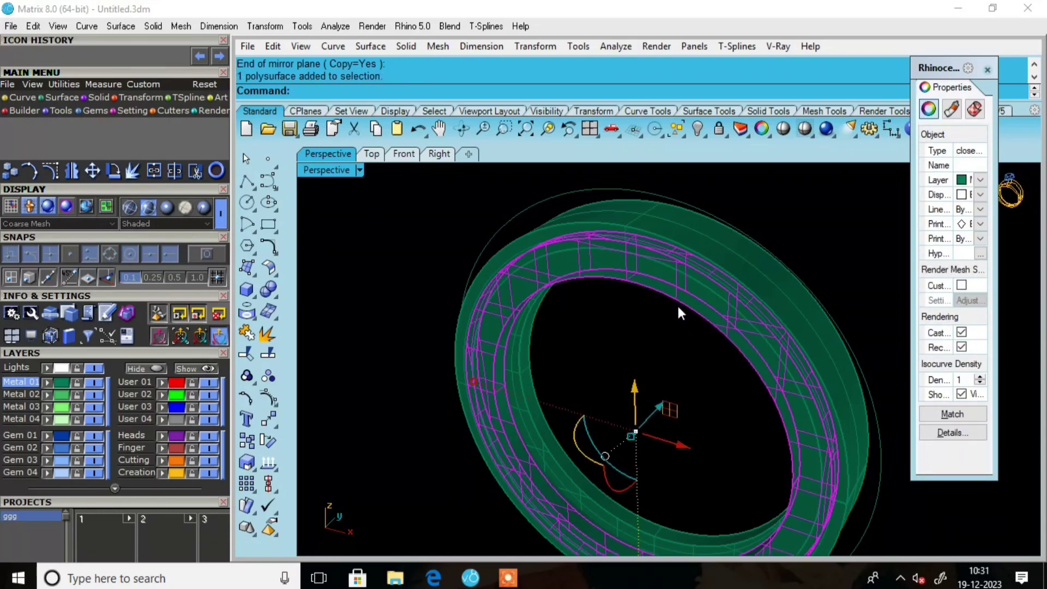
key("Escape")
scroll(676, 314, "down", 4)
left_click_drag(588, 455, 588, 455)
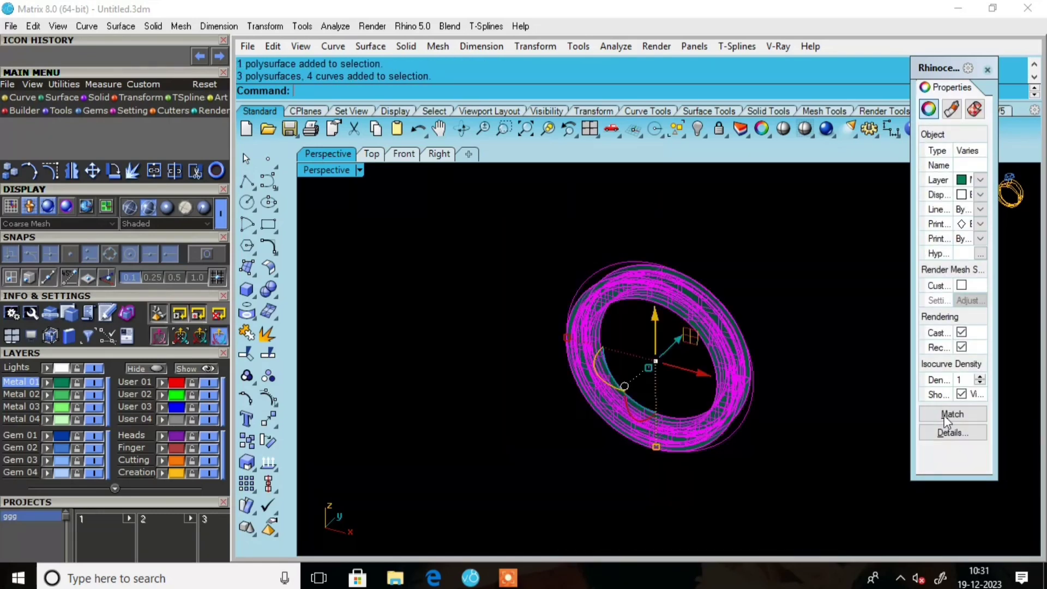
key("Escape")
scroll(699, 368, "up", 6)
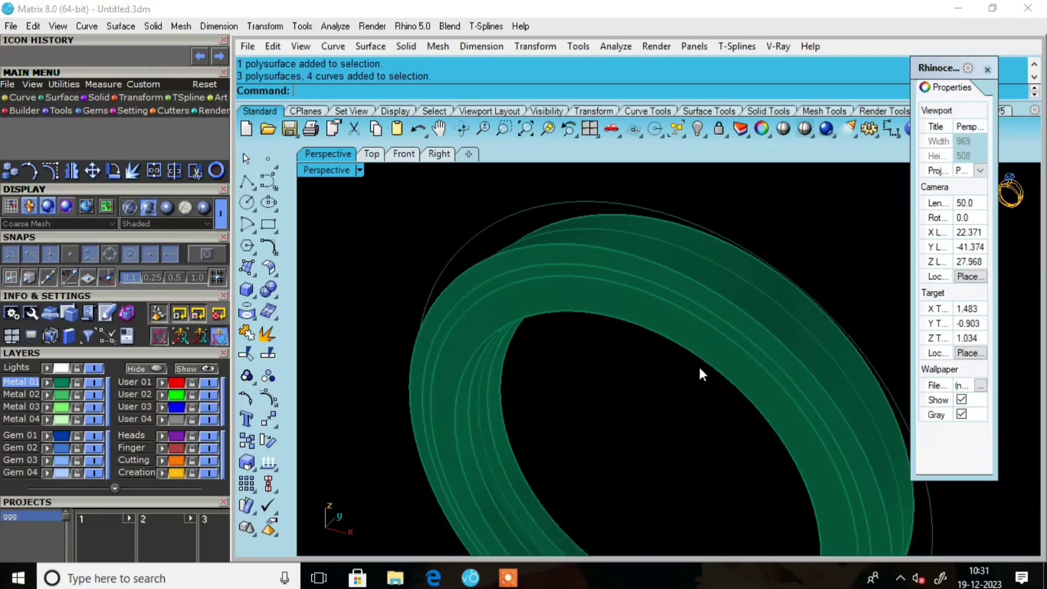
right_click_drag(615, 262, 588, 239)
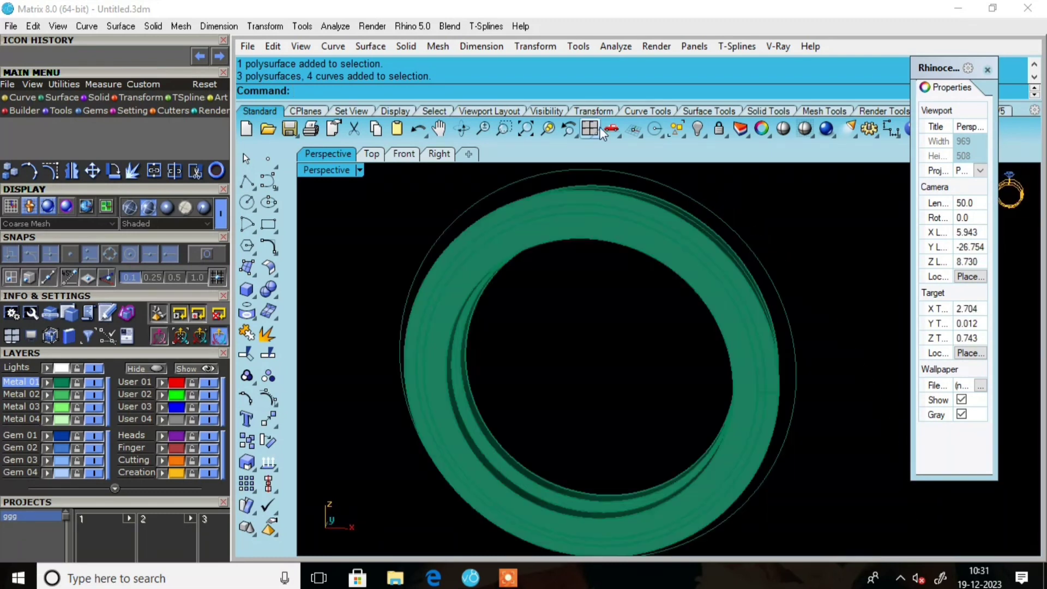
Draw a vertical line in the Front view from origin 0 up to well above the ring
left_click(590, 129)
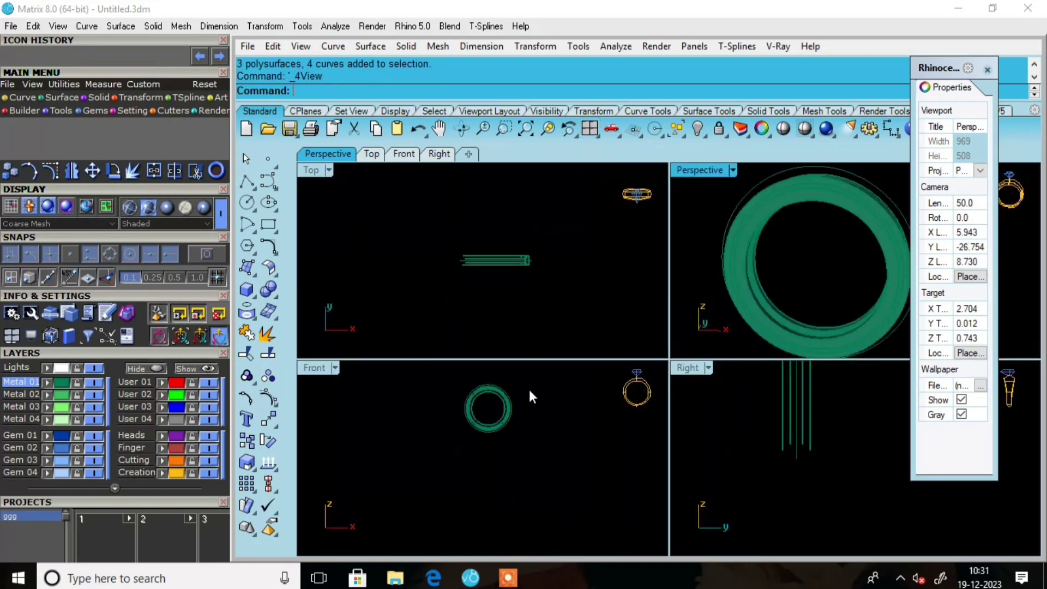
left_click(252, 189)
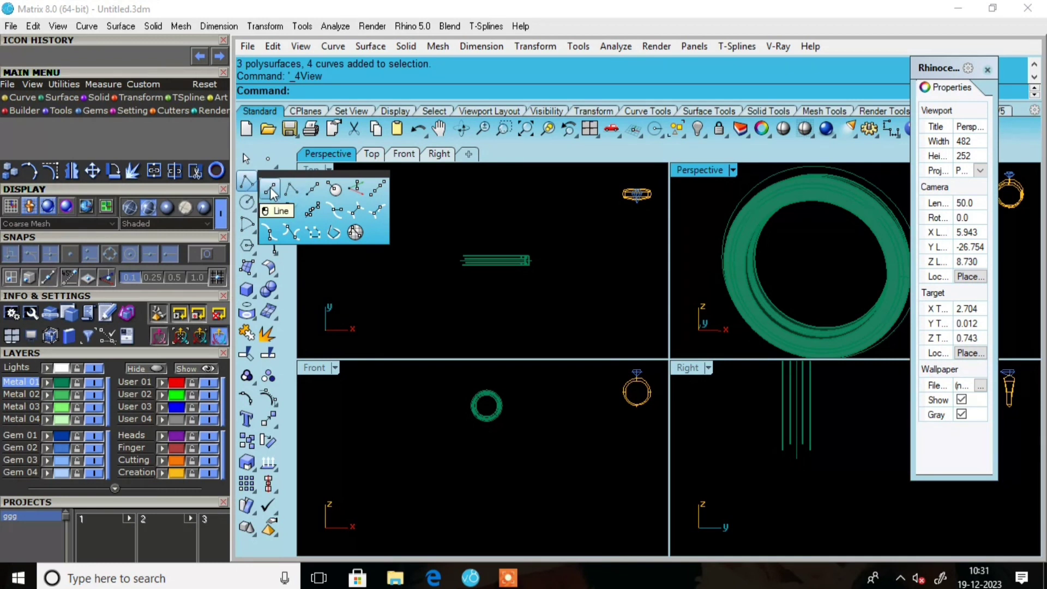
left_click(270, 188)
type("0")
key("Return")
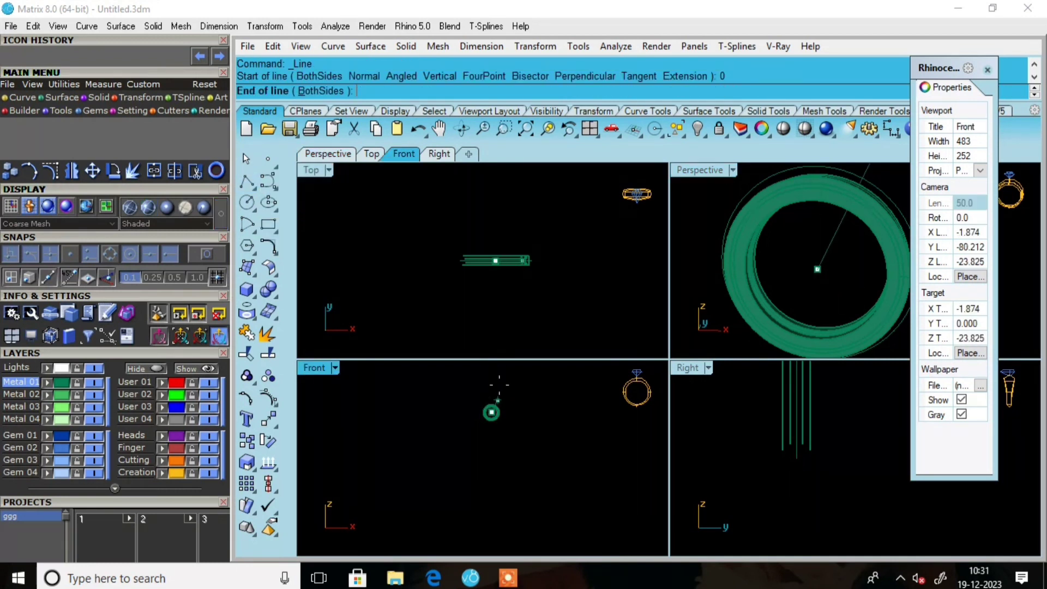
scroll(490, 376, "up", 2)
left_click(474, 382)
scroll(486, 389, "down", 2)
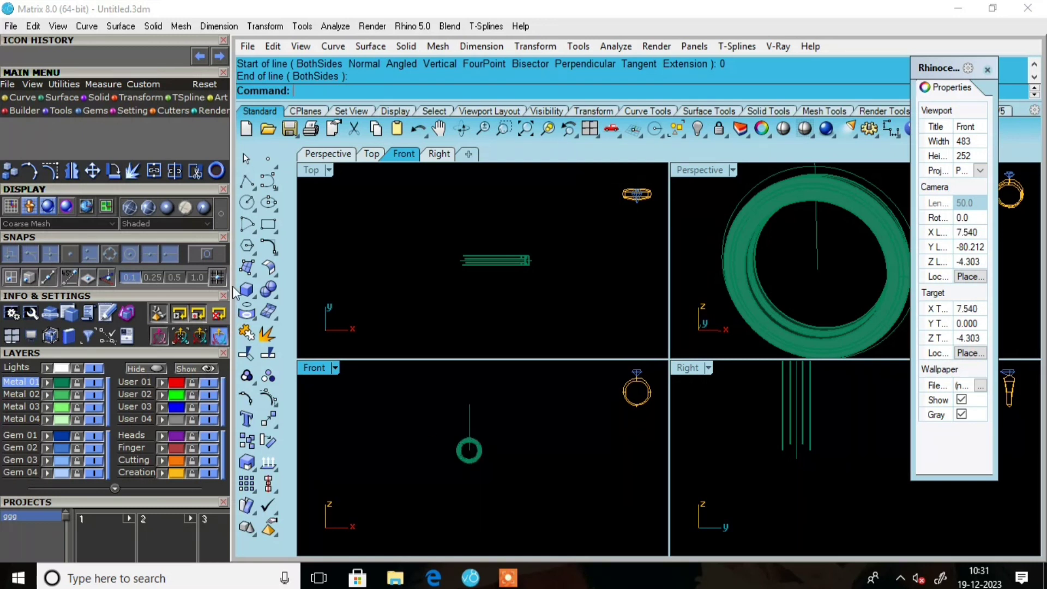
Draw a circle of diameter 5 centred on origin 0 in the Front view
left_click(247, 203)
scroll(458, 436, "up", 2)
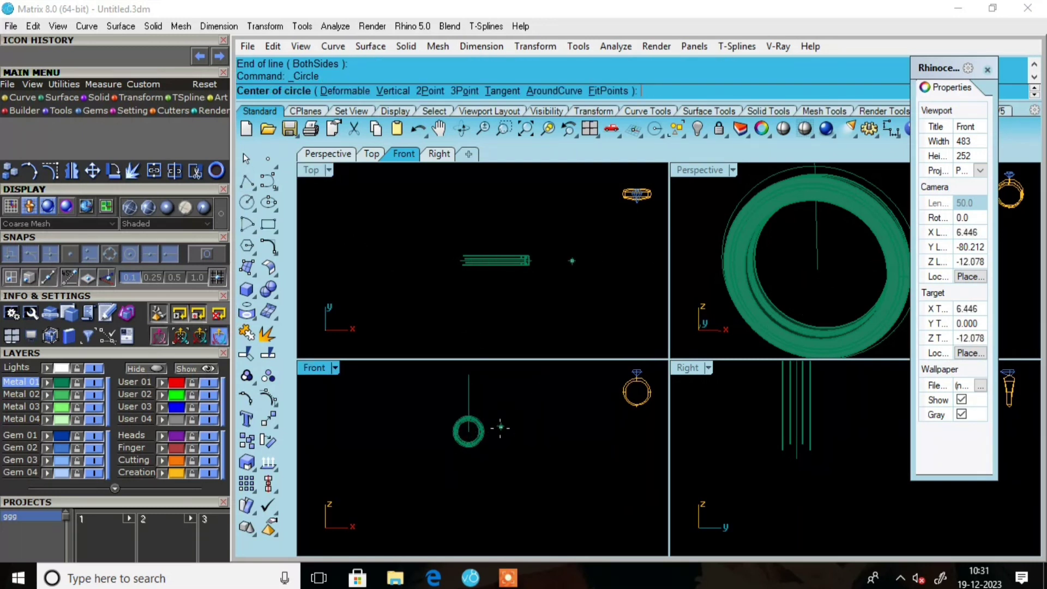
type("0")
key("Return")
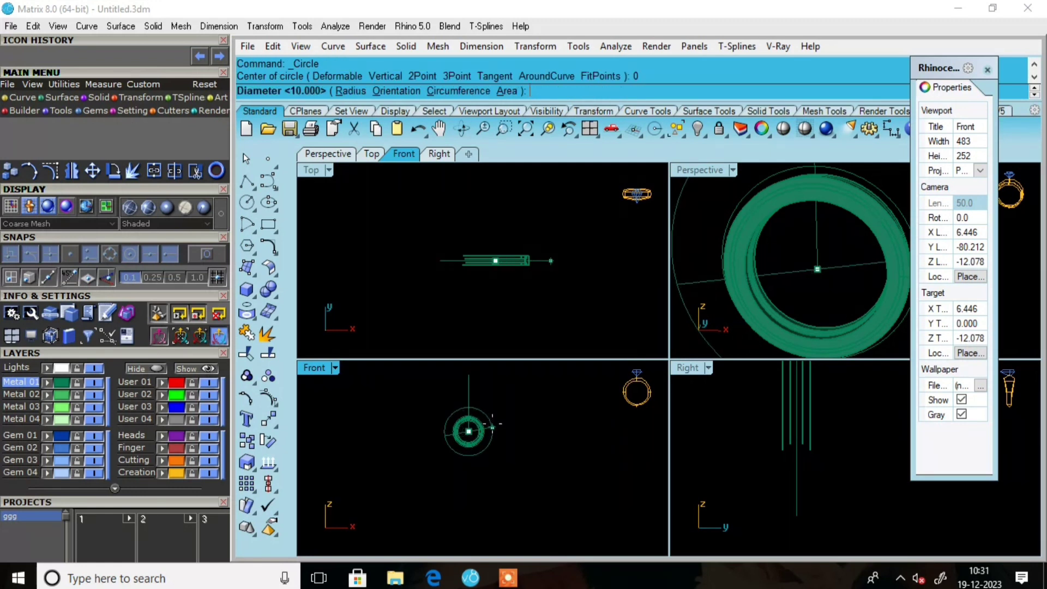
scroll(452, 439, "up", 3)
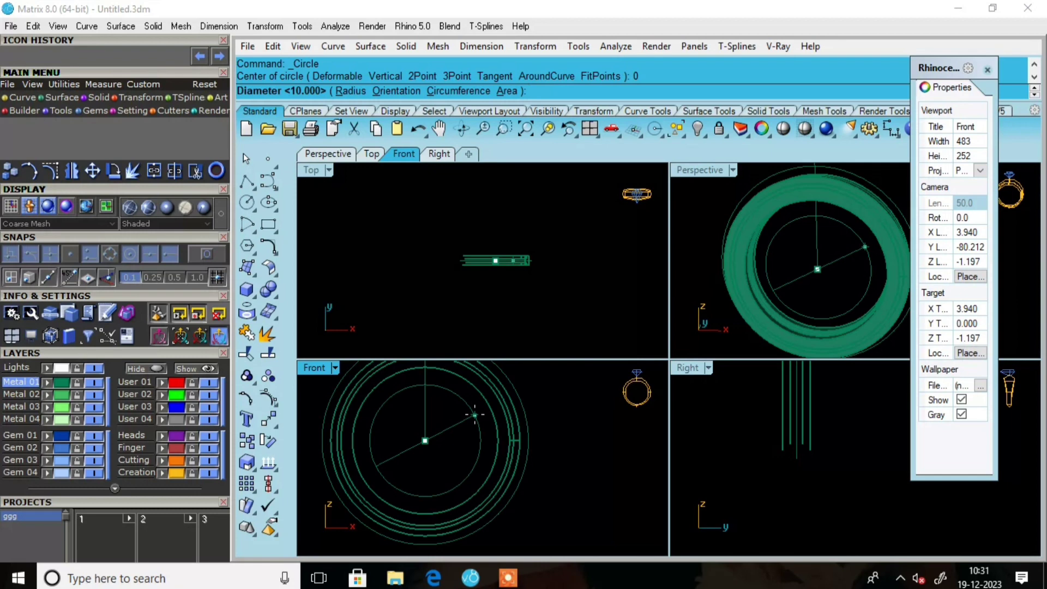
type("5")
key("Return")
scroll(463, 418, "down", 5)
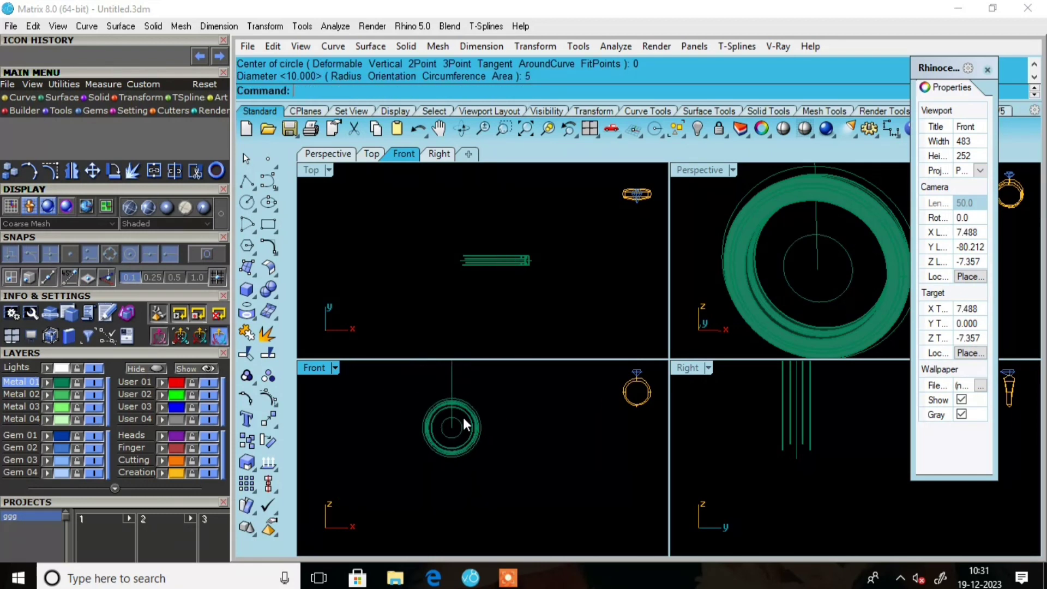
Move the small circle to the top of the ring band so its edge touches the right side of the vertical line
scroll(457, 425, "up", 2)
left_click(457, 430)
scroll(438, 415, "up", 2)
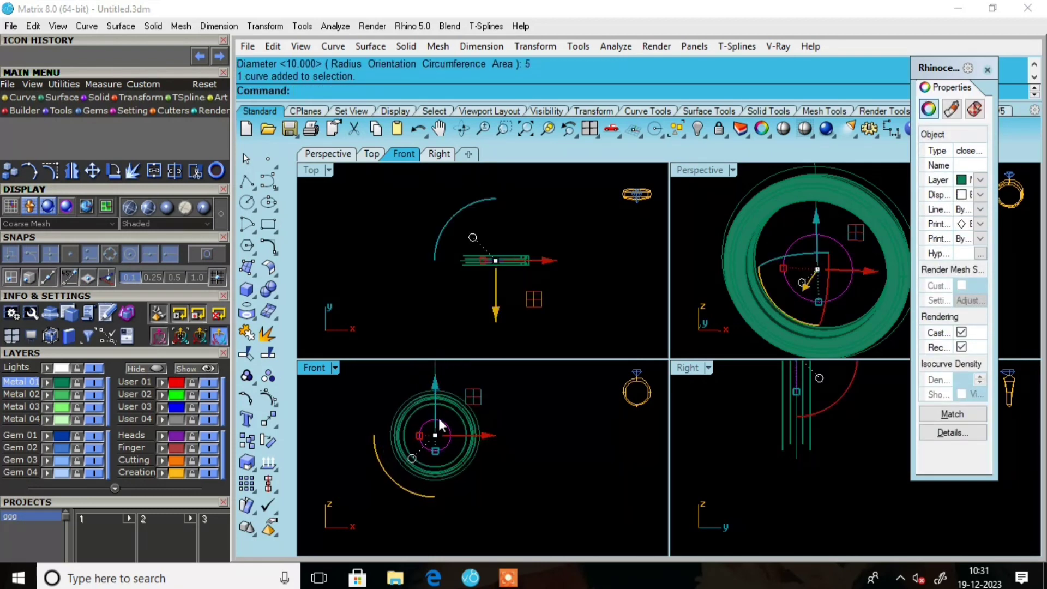
scroll(445, 421, "down", 2)
double_click(312, 370)
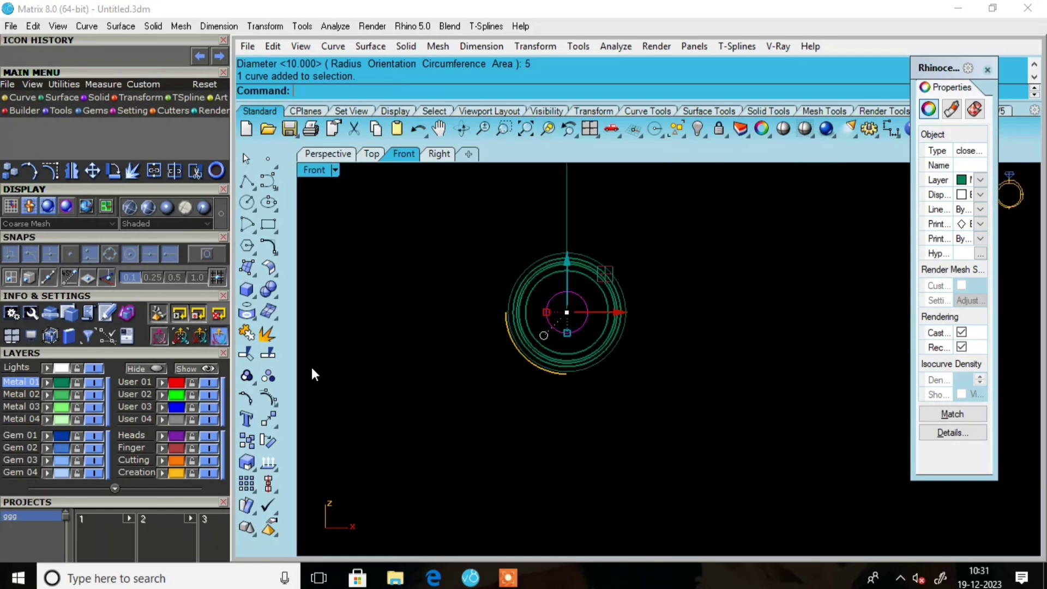
left_click_drag(605, 273, 625, 212)
left_click(715, 224)
scroll(587, 245, "up", 8)
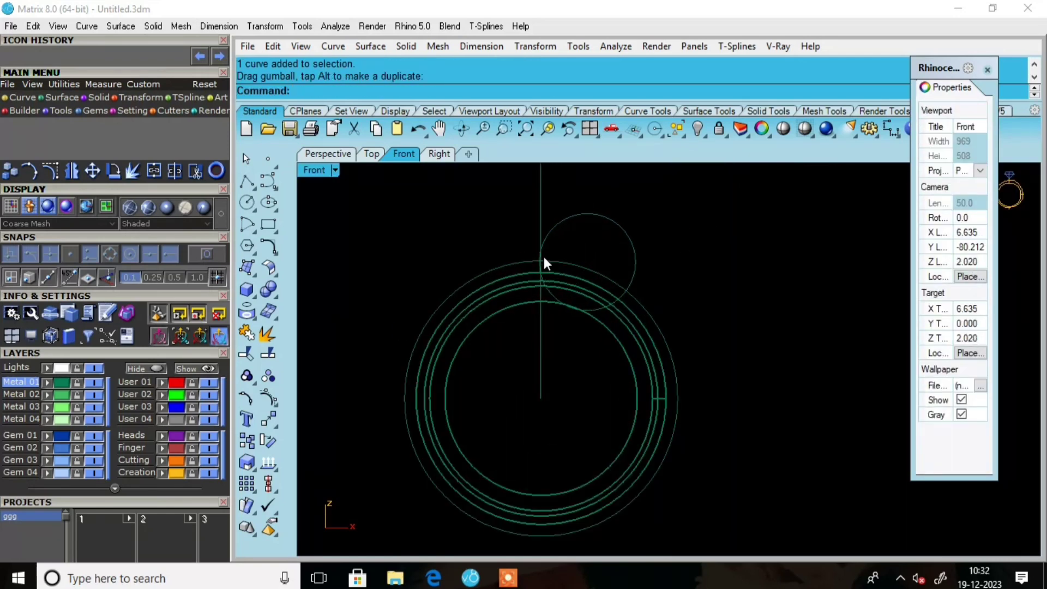
scroll(553, 259, "down", 8)
left_click(587, 253)
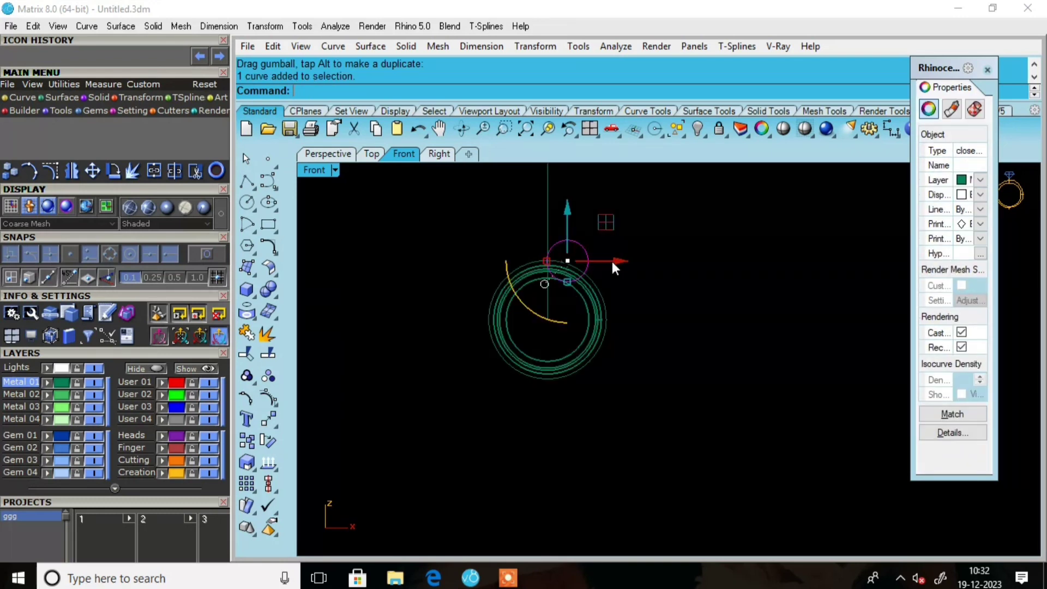
left_click_drag(621, 260, 624, 270)
left_click(652, 296)
Copy the vertical line in place and rotate the copy clockwise about origin 0 until it meets the small circle's far side
left_click(548, 226)
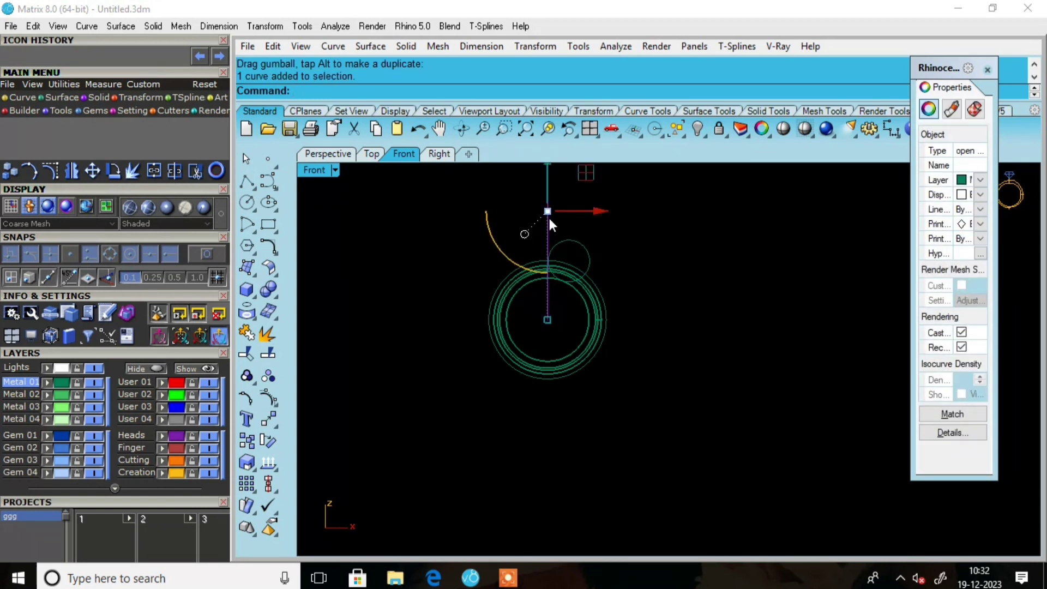
key("ctrl+c")
key("ctrl+v")
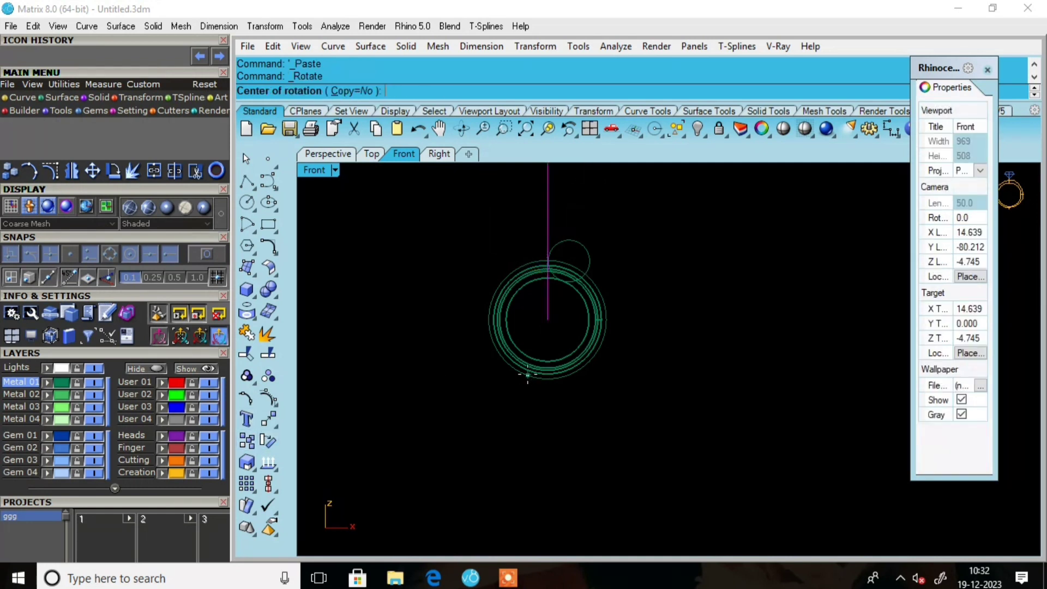
key("Return")
scroll(556, 164, "down", 2)
right_click_drag(556, 164, 564, 233)
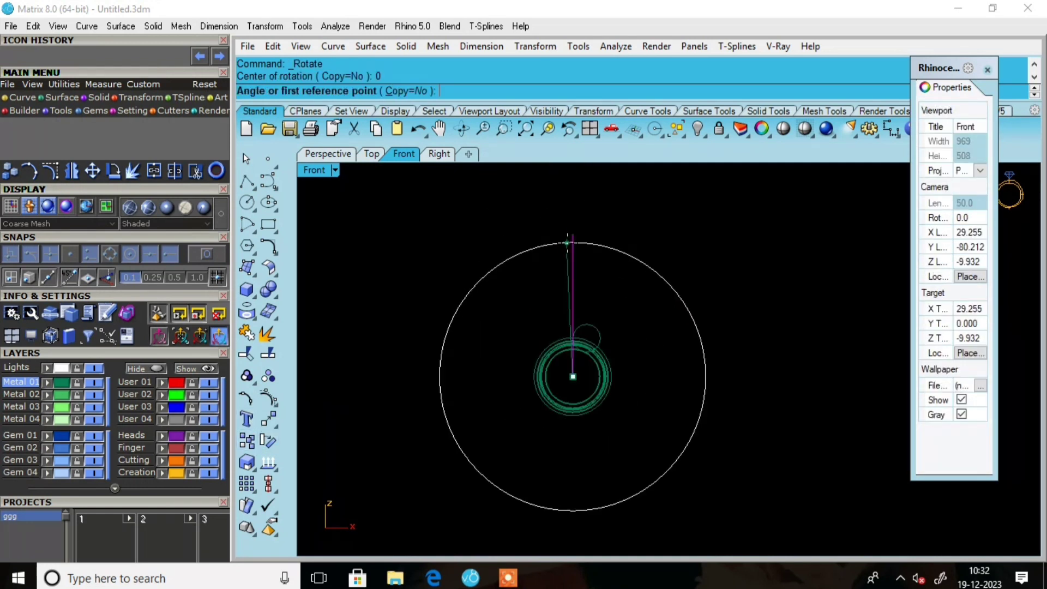
left_click(573, 234)
scroll(653, 271, "up", 4)
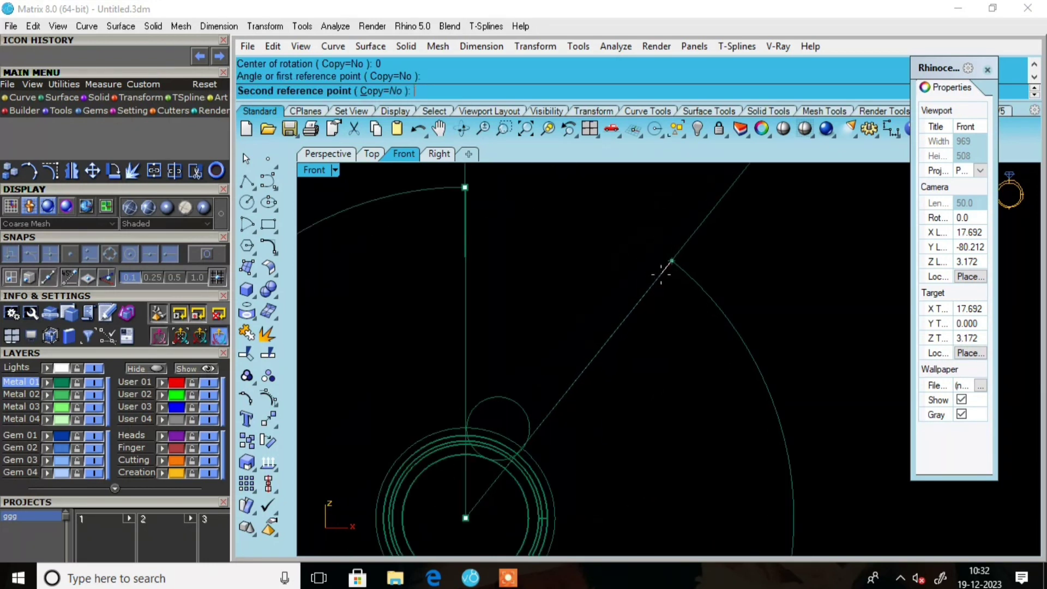
left_click(646, 304)
key("Escape")
scroll(607, 256, "down", 3)
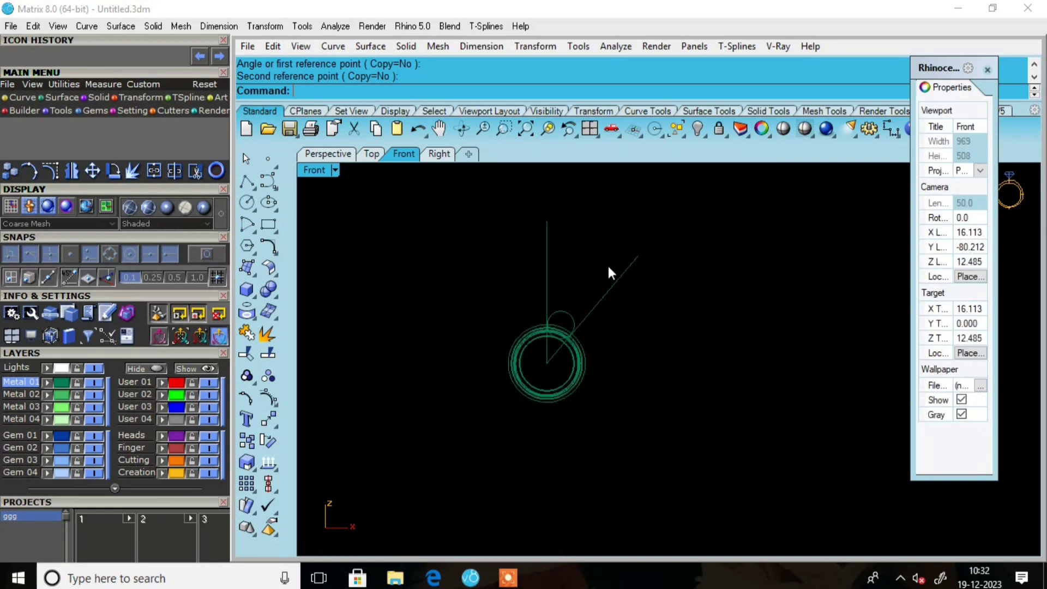
Delete the small spacing circle between the two guide lines
scroll(554, 324, "up", 2)
scroll(554, 324, "up", 3)
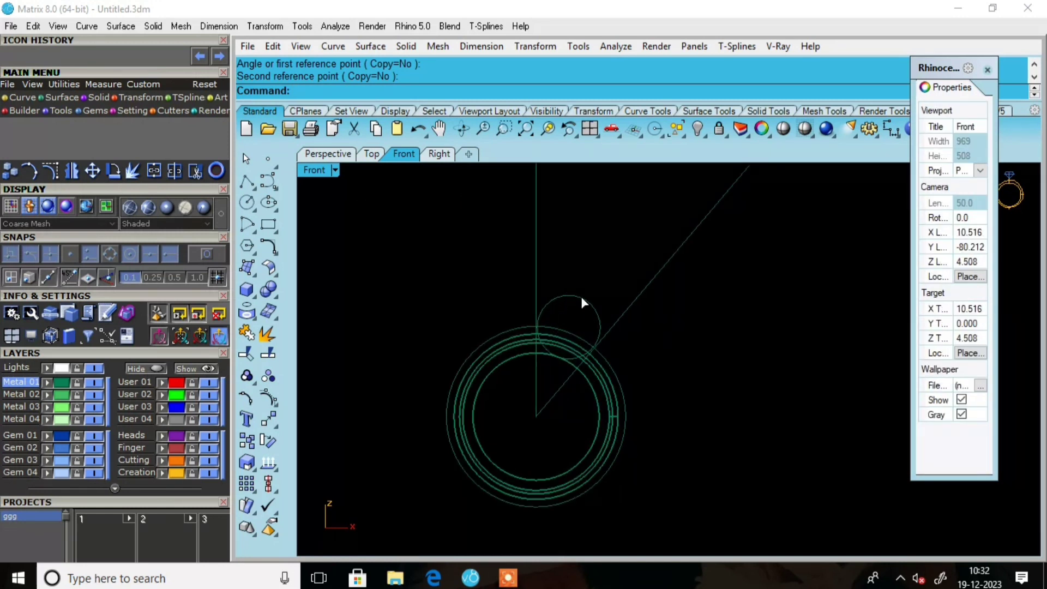
left_click(581, 297)
key("Delete")
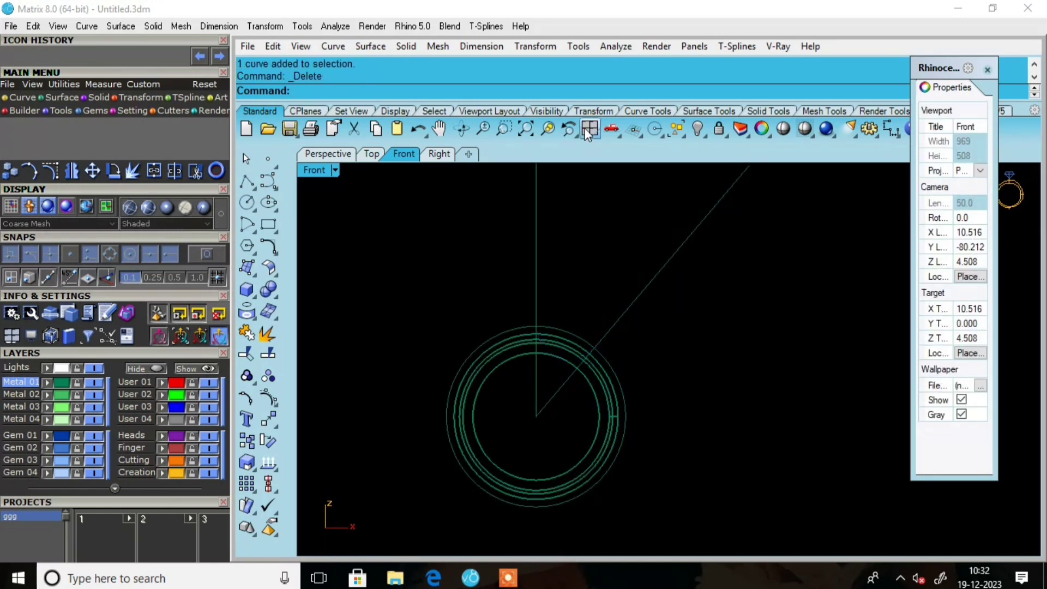
Extrude the two radial guide lines to both sides into planes that extend past the ring band's full width
left_click(589, 129)
double_click(682, 169)
right_click_drag(681, 169, 591, 331)
scroll(565, 346, "down", 4)
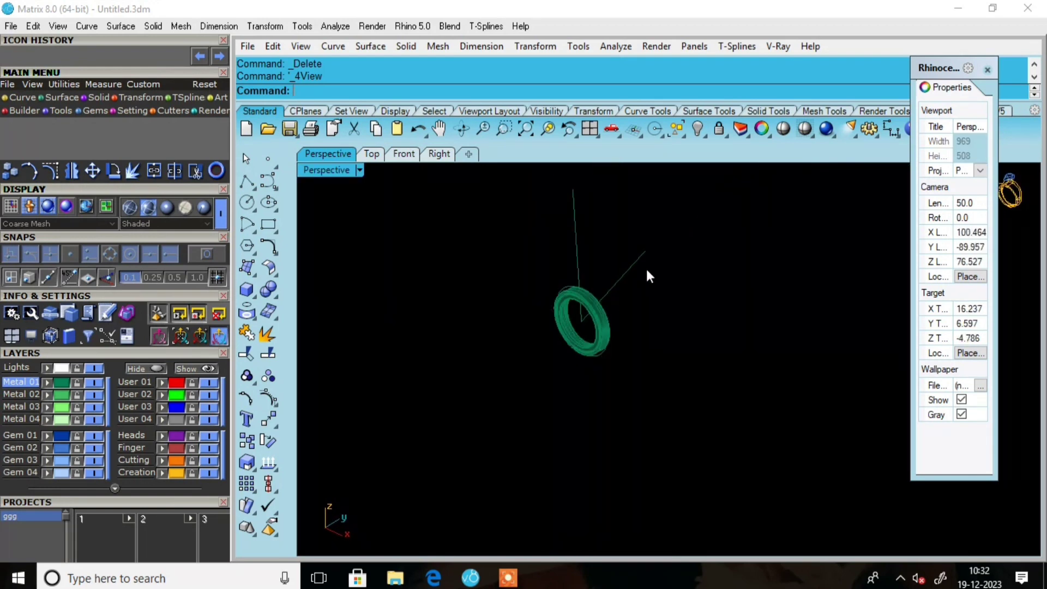
left_click_drag(525, 257, 523, 255)
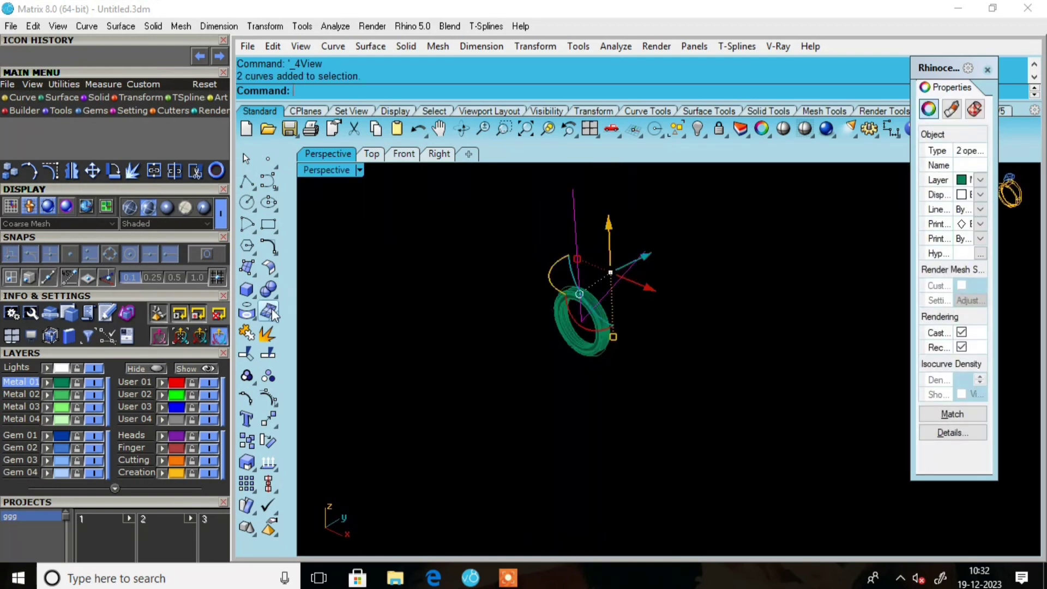
left_click(254, 296)
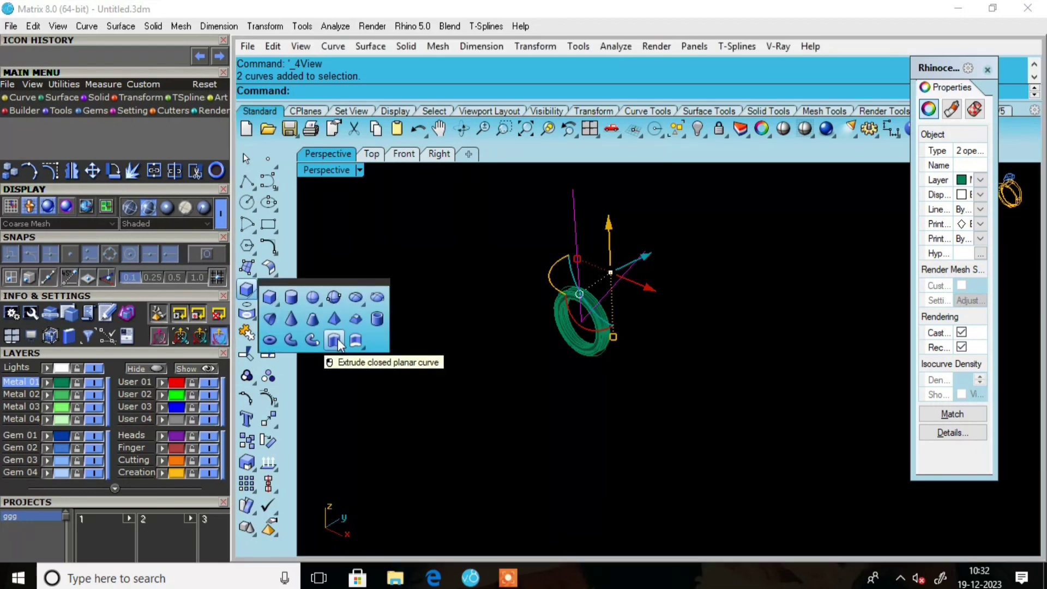
left_click(338, 339)
left_click(420, 327)
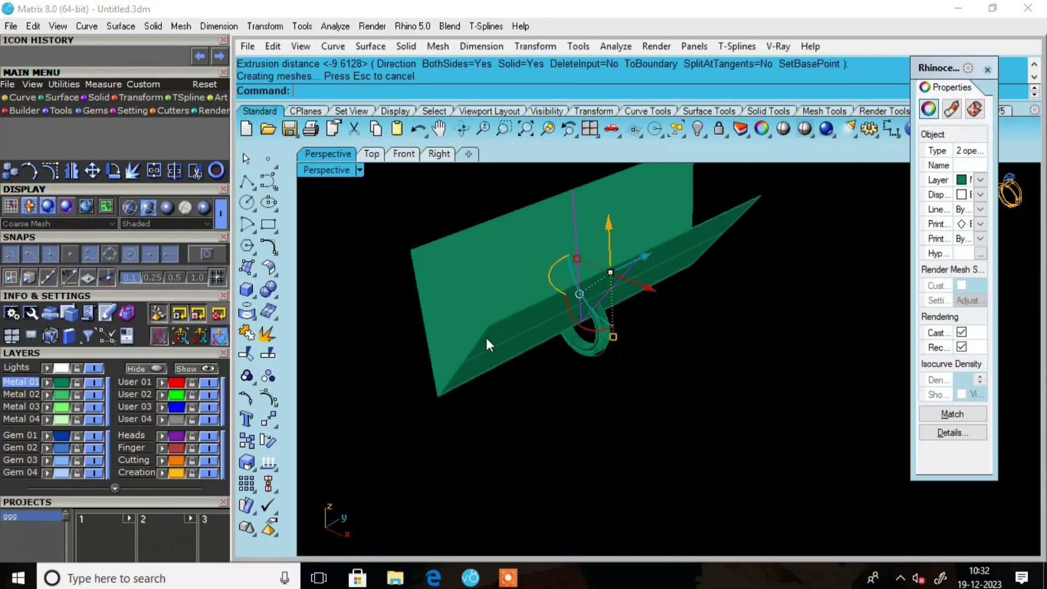
left_click(688, 375)
Offset the vertical plane by 0.3 as a solid to make a thin cutting slab
right_click_drag(688, 375, 610, 296)
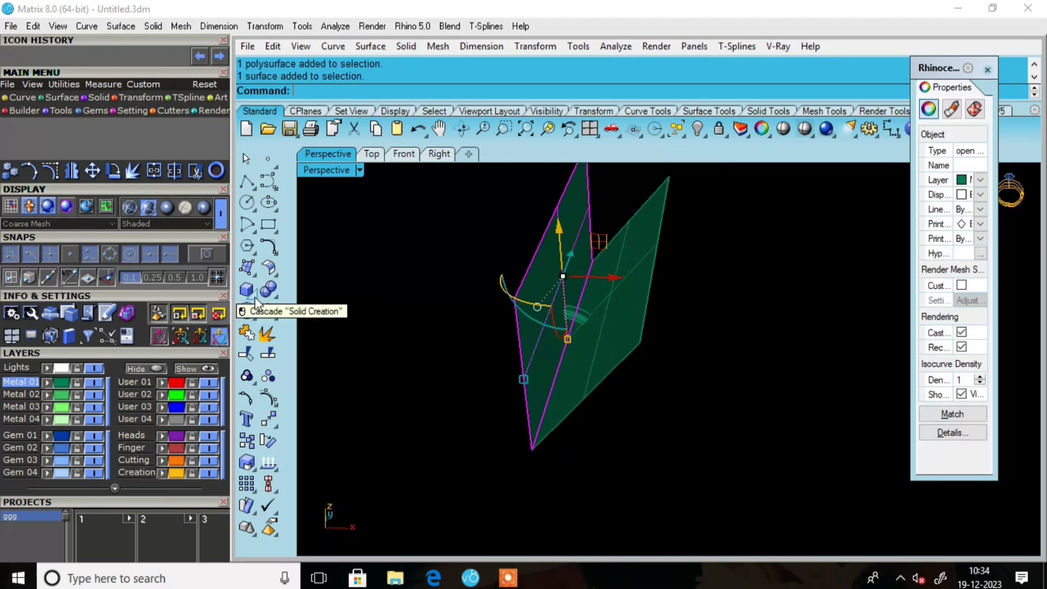
left_click(275, 273)
left_click(310, 297)
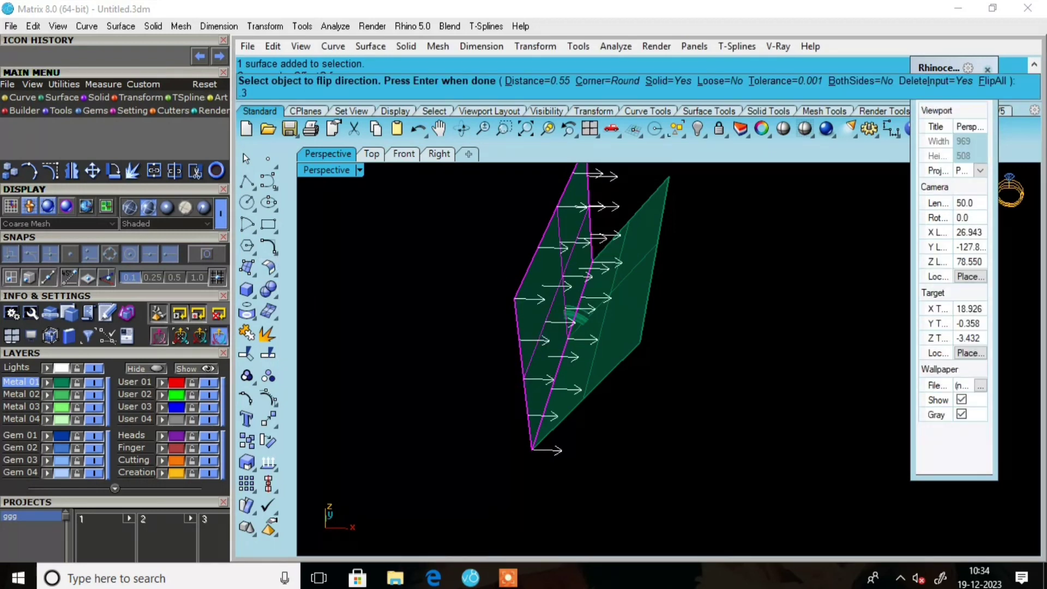
key("Return")
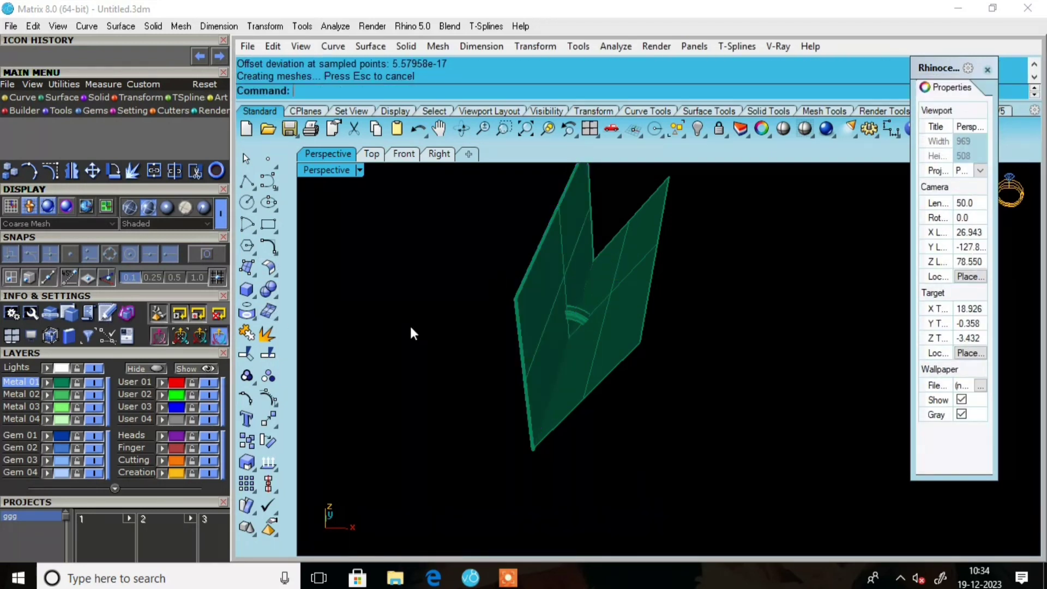
Offset the angled plane by 0.3 as a solid toward the vertical slab
right_click_drag(580, 311, 657, 336)
left_click(659, 324)
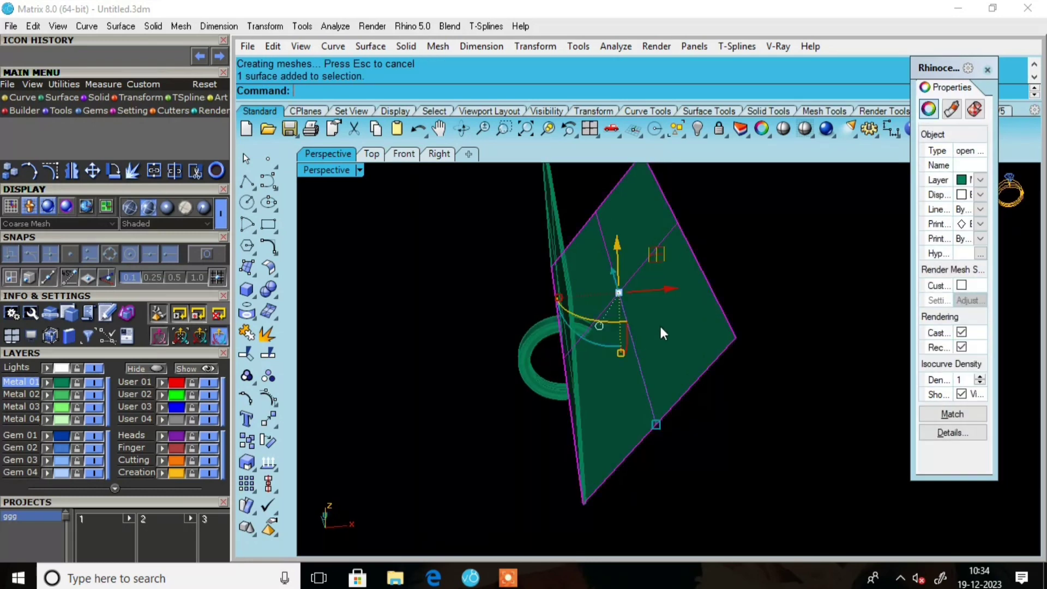
key("Return")
key("Return")
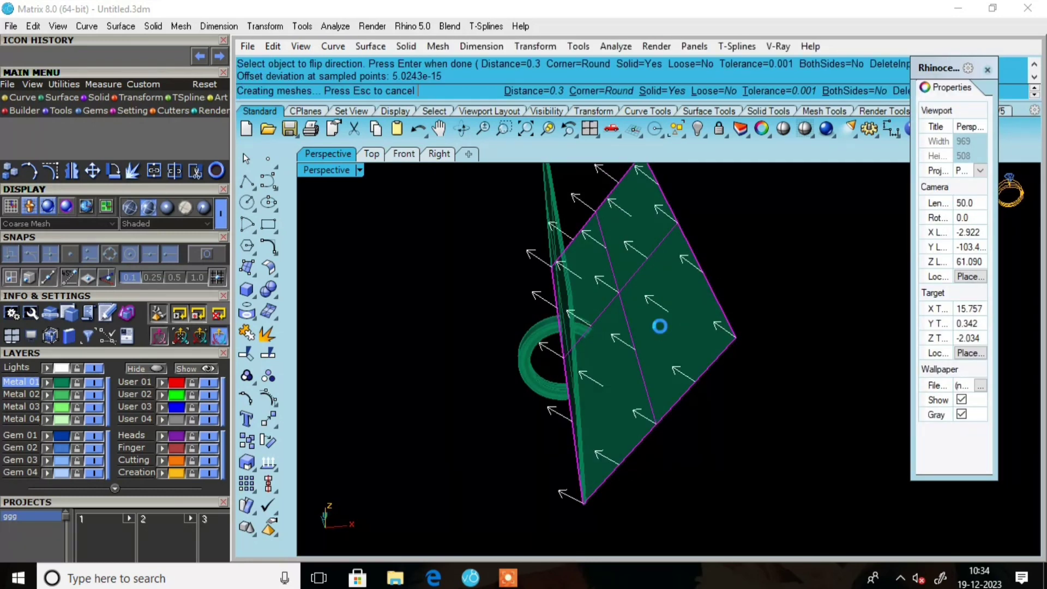
key("Escape")
Subtract the vertical slab from the three ring bodies with Boolean Difference, keeping the slab
scroll(583, 374, "up", 3)
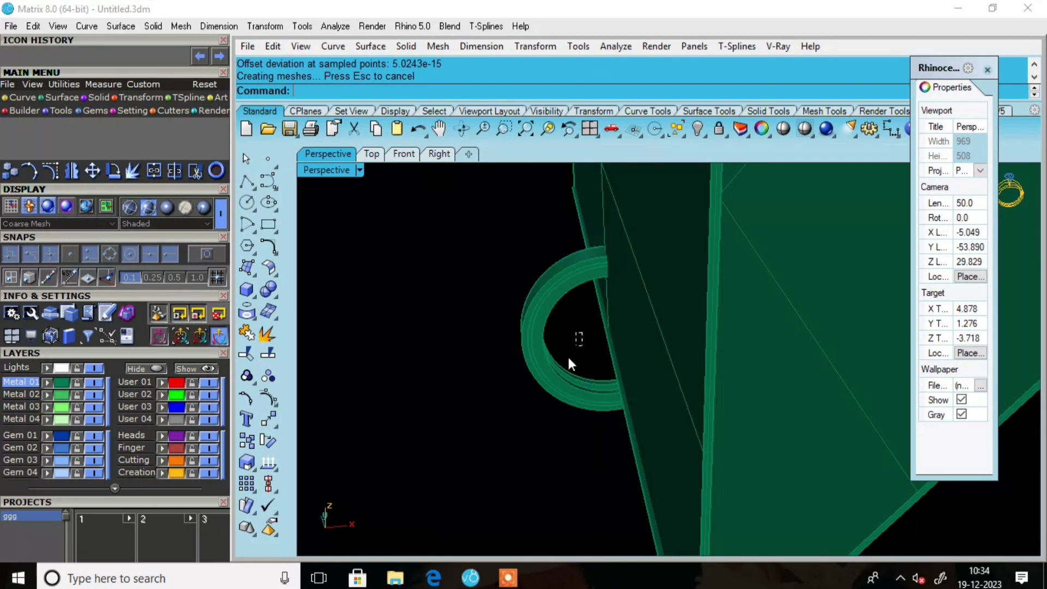
left_click_drag(568, 358, 498, 430)
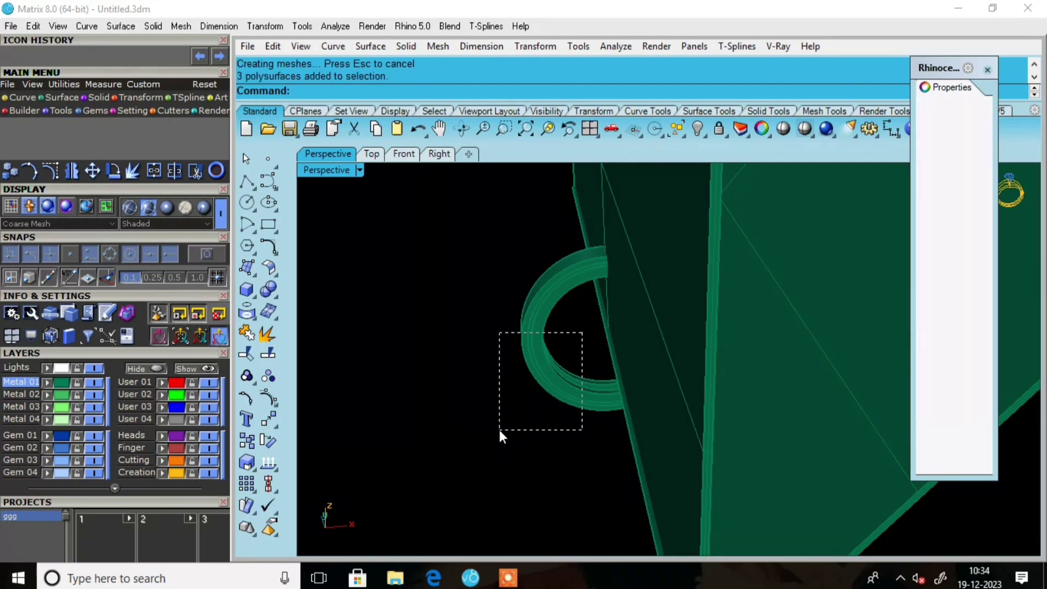
left_click(276, 299)
left_click(314, 303)
scroll(550, 324, "down", 3)
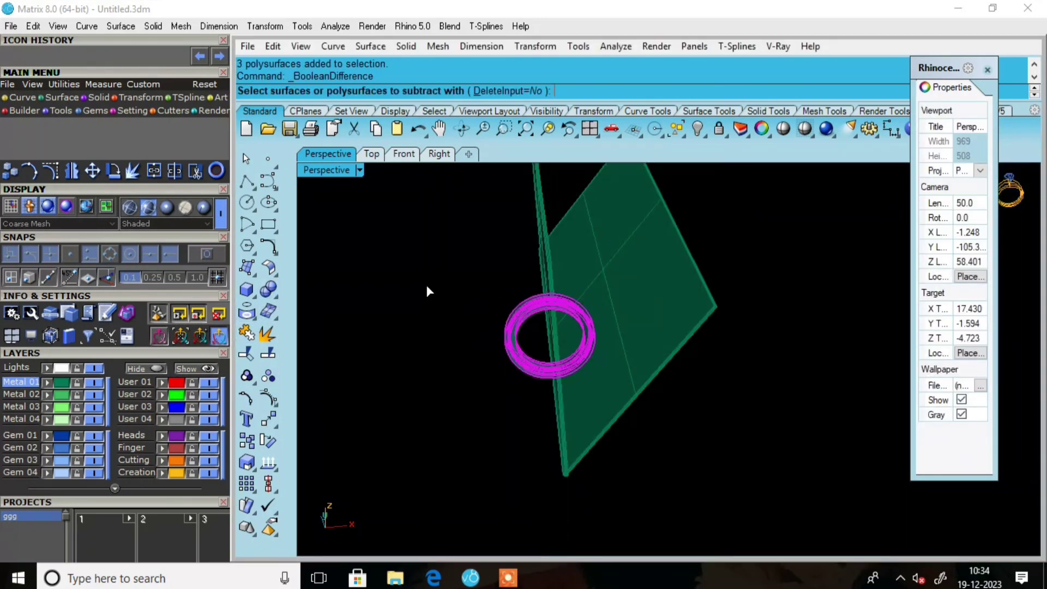
right_click_drag(428, 290, 533, 280)
left_click(503, 212)
key("Return")
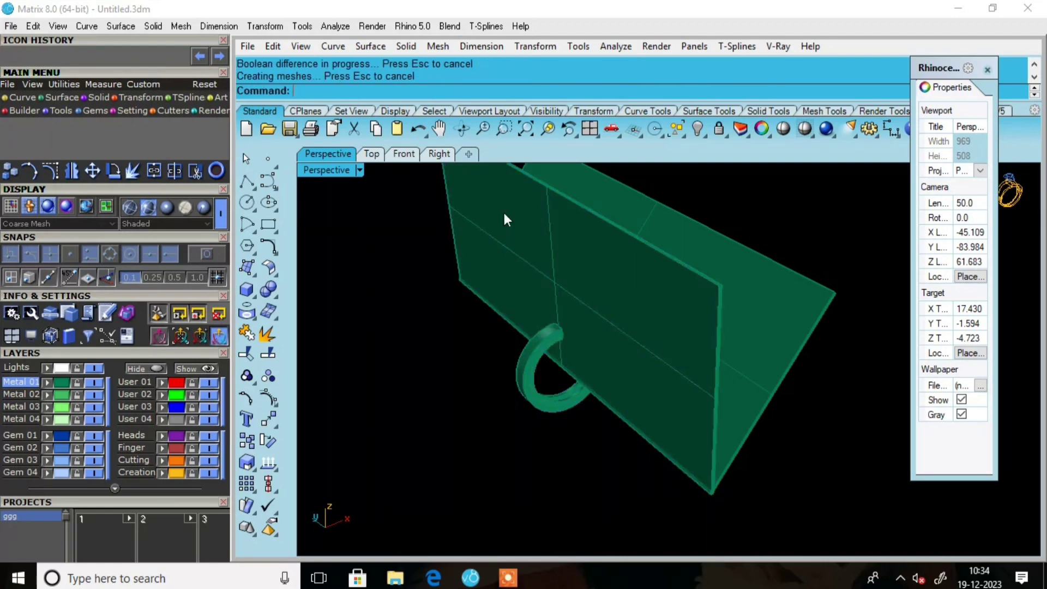
right_click_drag(504, 214, 457, 290)
right_click_drag(574, 388, 553, 329)
left_click(581, 354)
left_click_drag(677, 347, 580, 364)
left_click(625, 230)
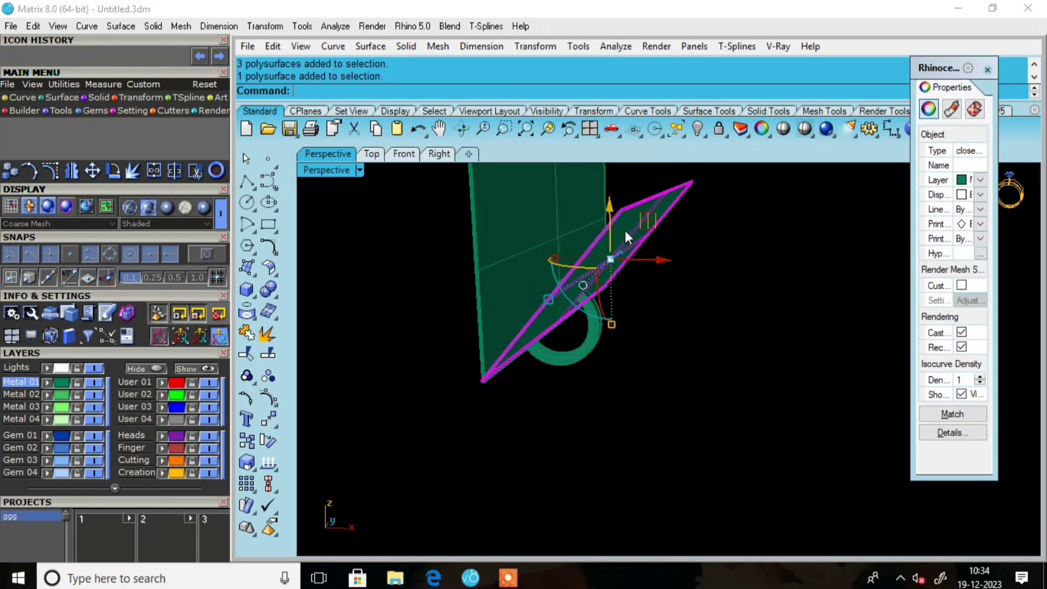
key("Return")
key("Escape")
key("Escape")
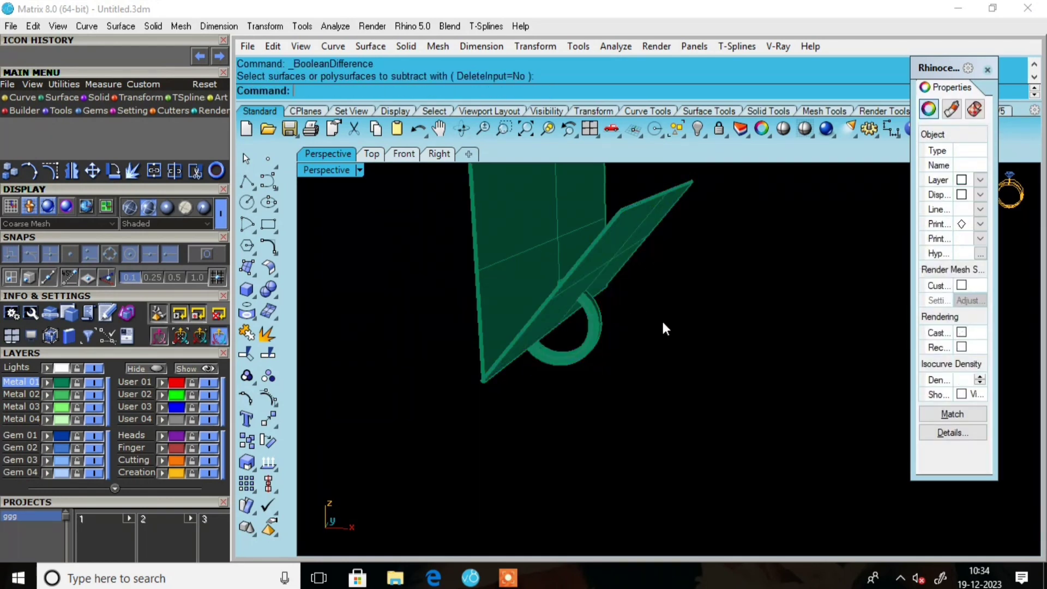
Subtract the angled slab from the three ring bodies with Boolean Difference, keeping the slab
left_click_drag(662, 325, 578, 365)
key("Return")
left_click(612, 235)
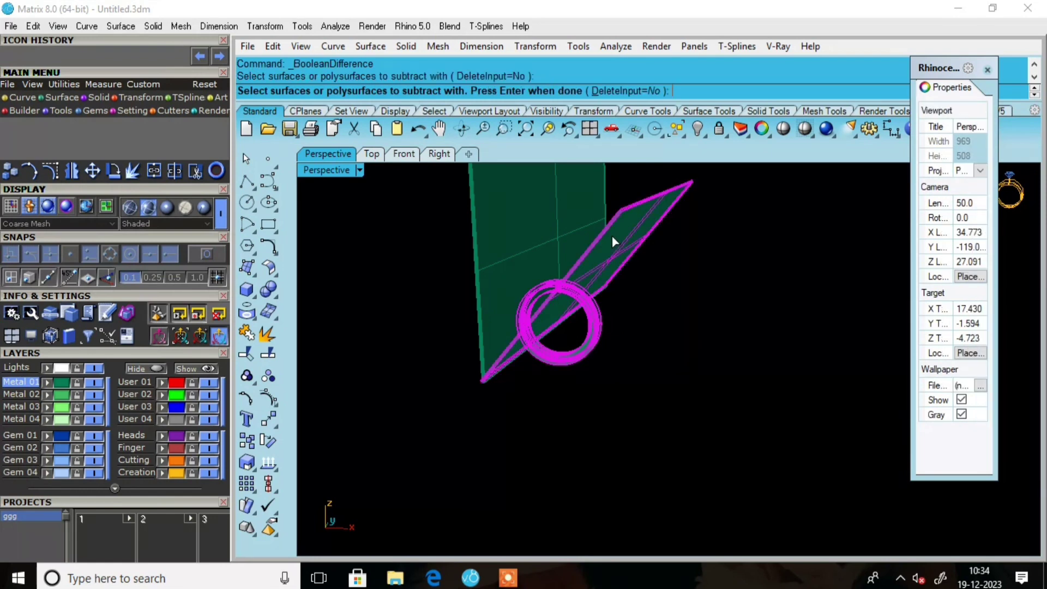
key("Return")
Delete both the vertical and the angled cutting slabs
right_click_drag(610, 233, 531, 244)
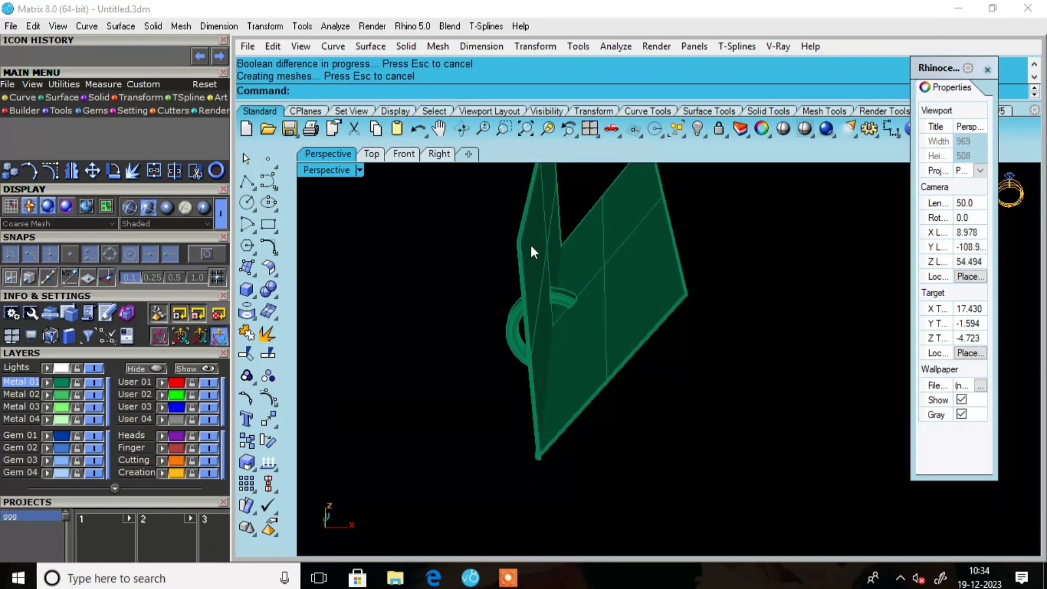
left_click(531, 244)
key("Delete")
left_click(562, 252)
key("Delete")
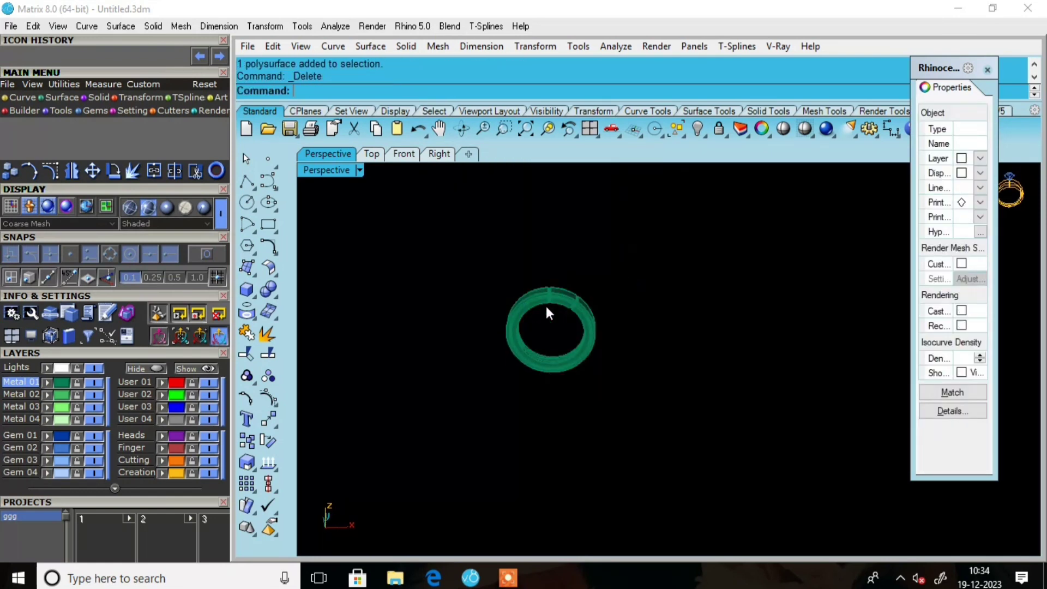
Delete the three short ring segments between the two cuts at the top of the band
scroll(545, 306, "up", 5)
left_click_drag(544, 224, 517, 277)
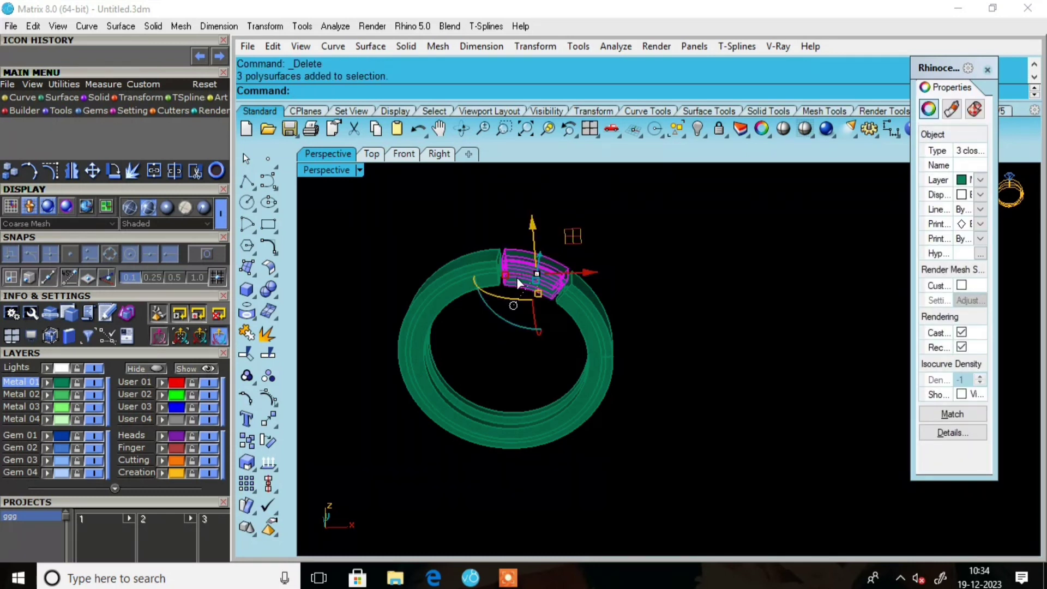
key("Delete")
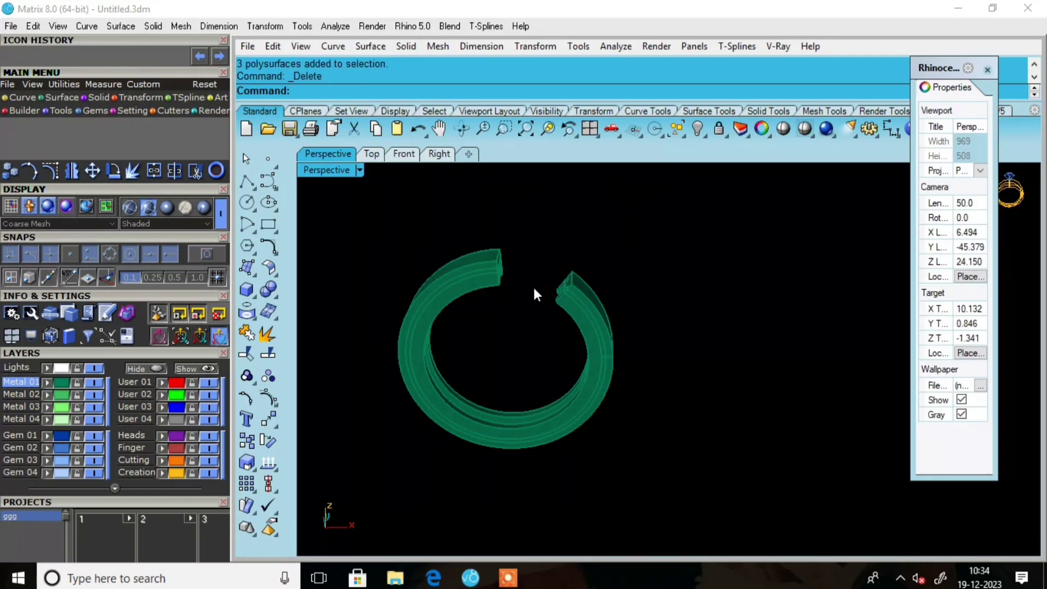
Check the three remaining open ring bodies for naked edges with Show Edges, and close the analysis
right_click_drag(574, 251, 519, 299)
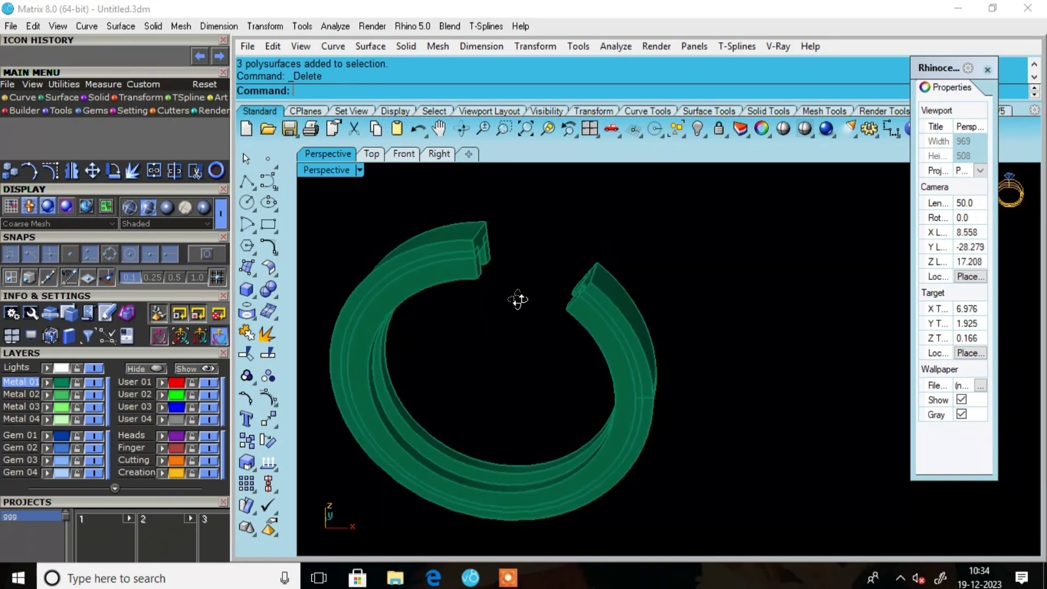
scroll(603, 274, "down", 3)
left_click_drag(431, 406, 432, 406)
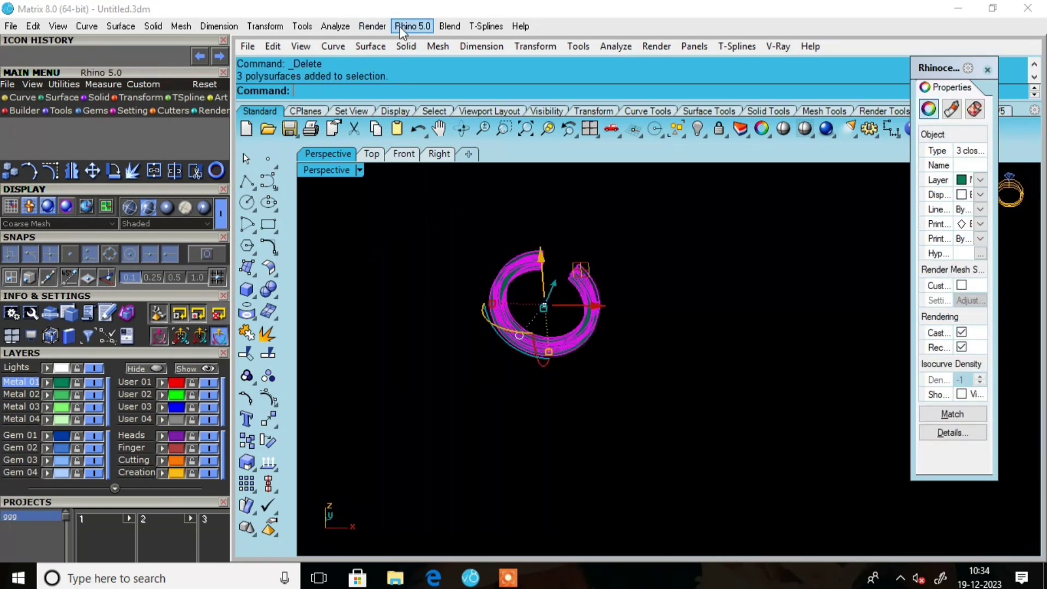
left_click(336, 27)
mouse_move(376, 294)
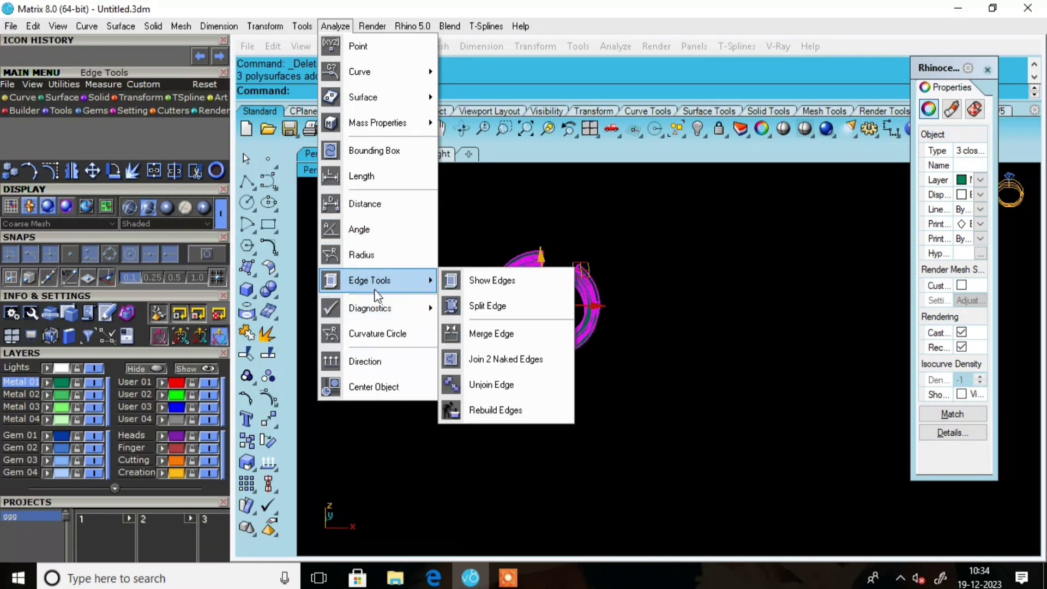
left_click(487, 282)
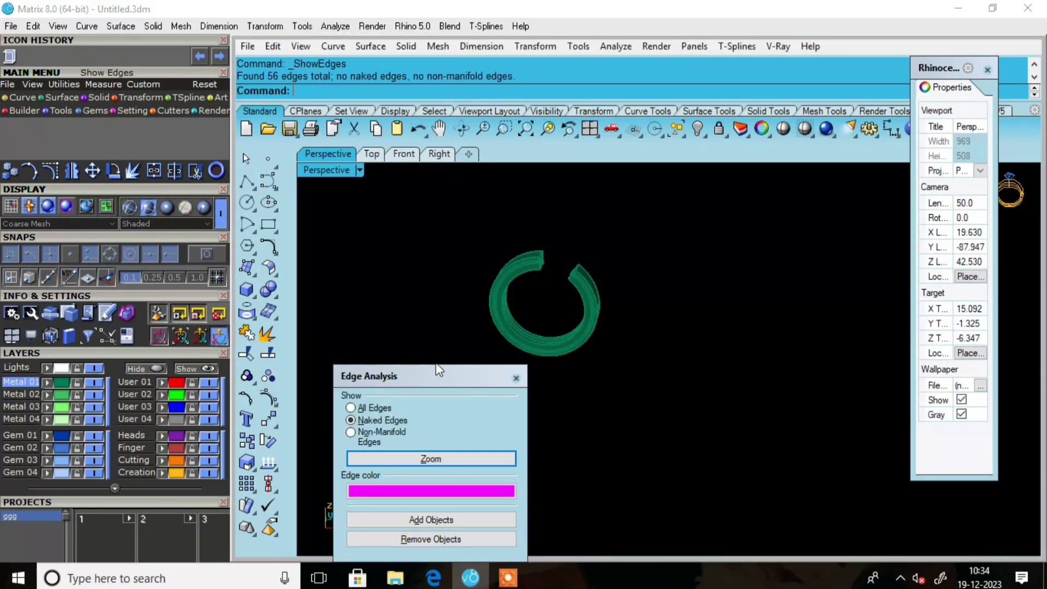
left_click_drag(424, 378, 353, 270)
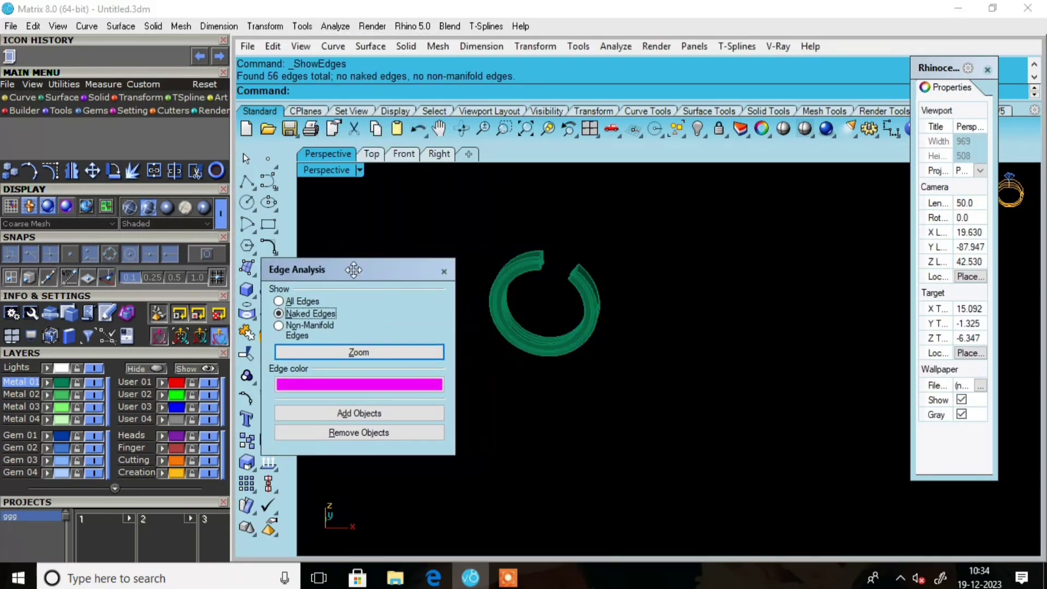
left_click(445, 271)
scroll(509, 264, "down", 2)
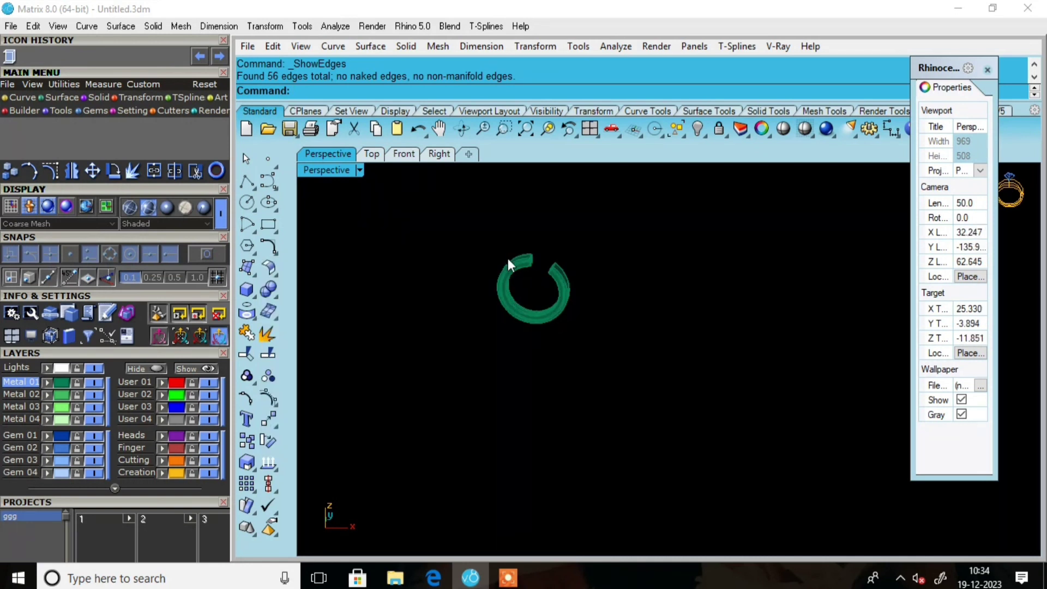
scroll(545, 295, "up", 4)
right_click_drag(556, 312, 557, 288)
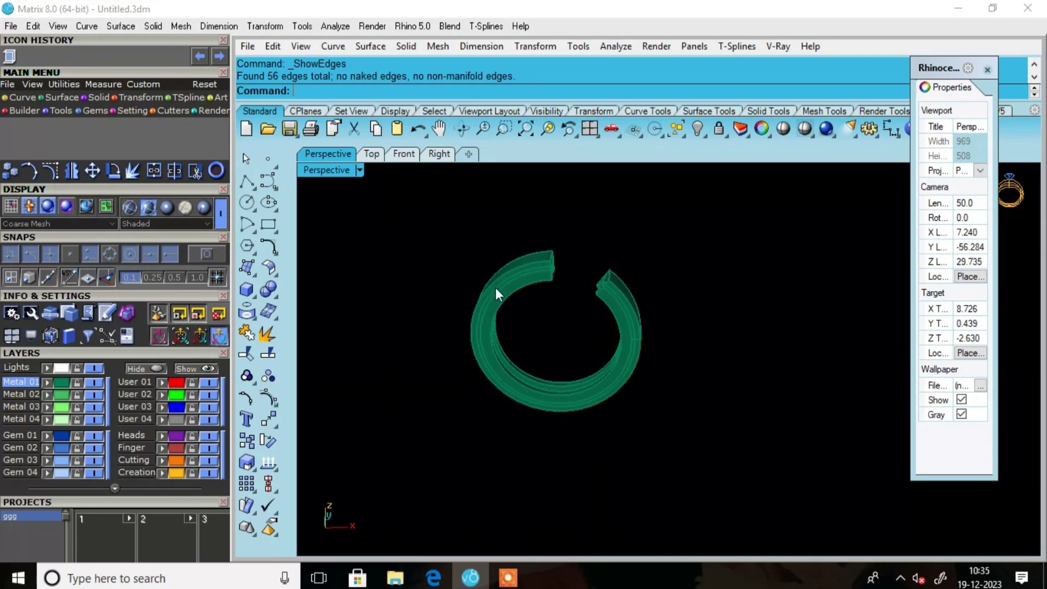
scroll(496, 287, "up", 3)
right_click_drag(535, 278, 509, 292)
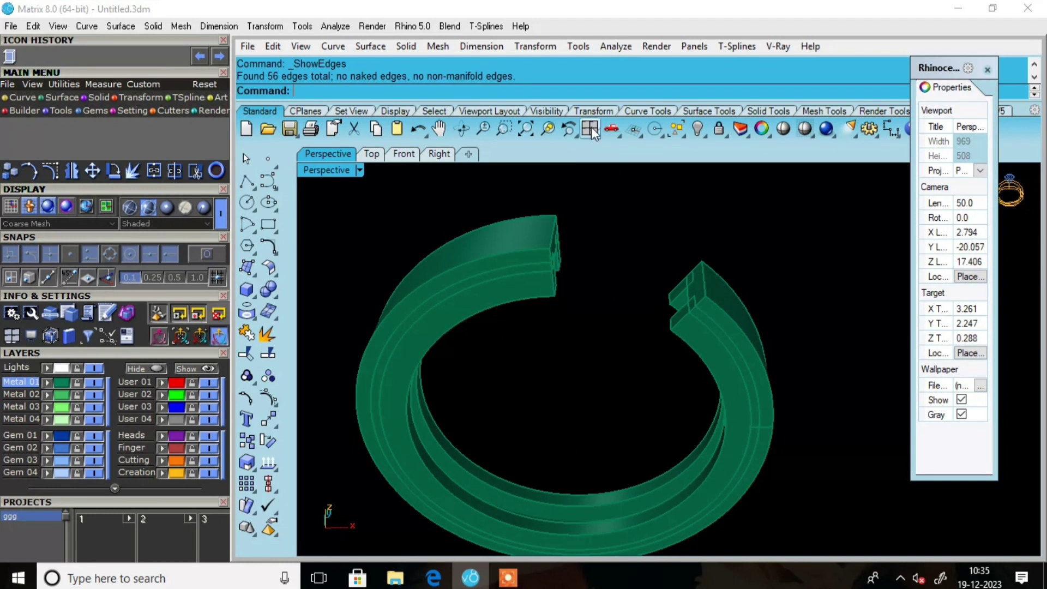
Draw a circle of diameter 0.6 centred on origin 0 in the Front view
left_click(591, 131)
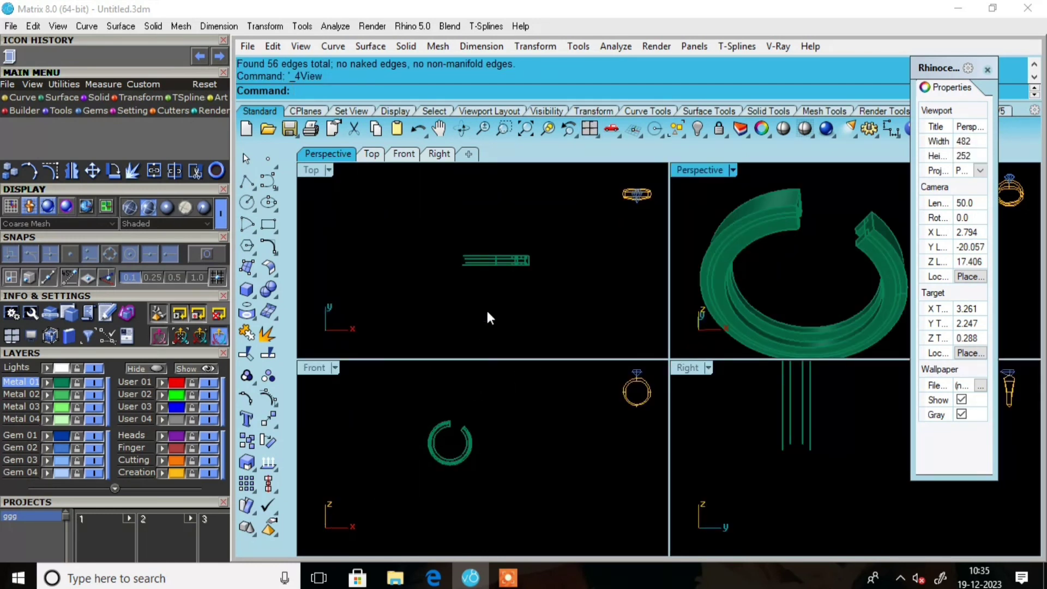
scroll(451, 450, "up", 5)
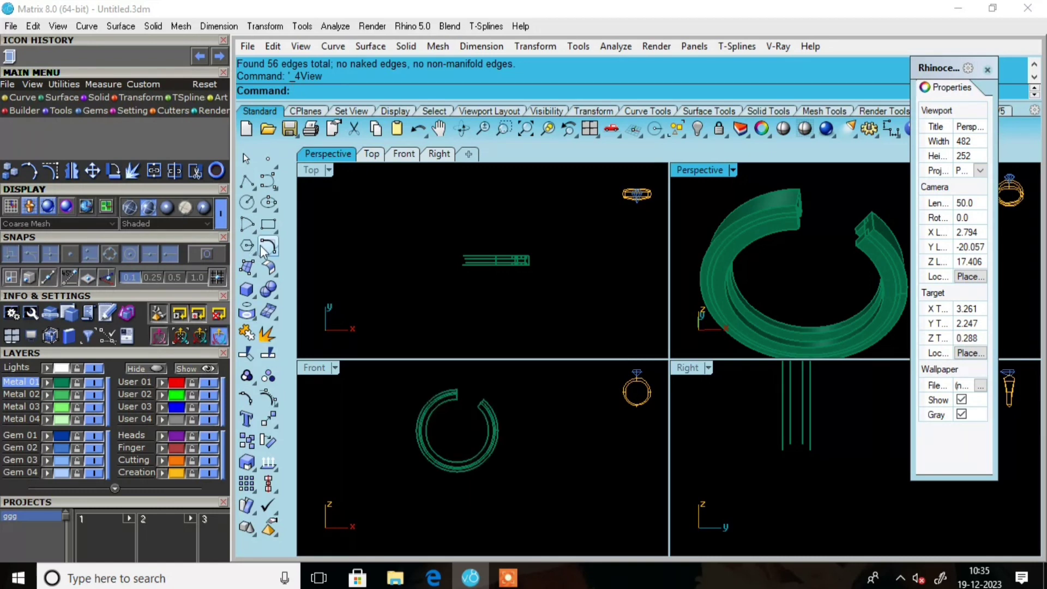
left_click(248, 203)
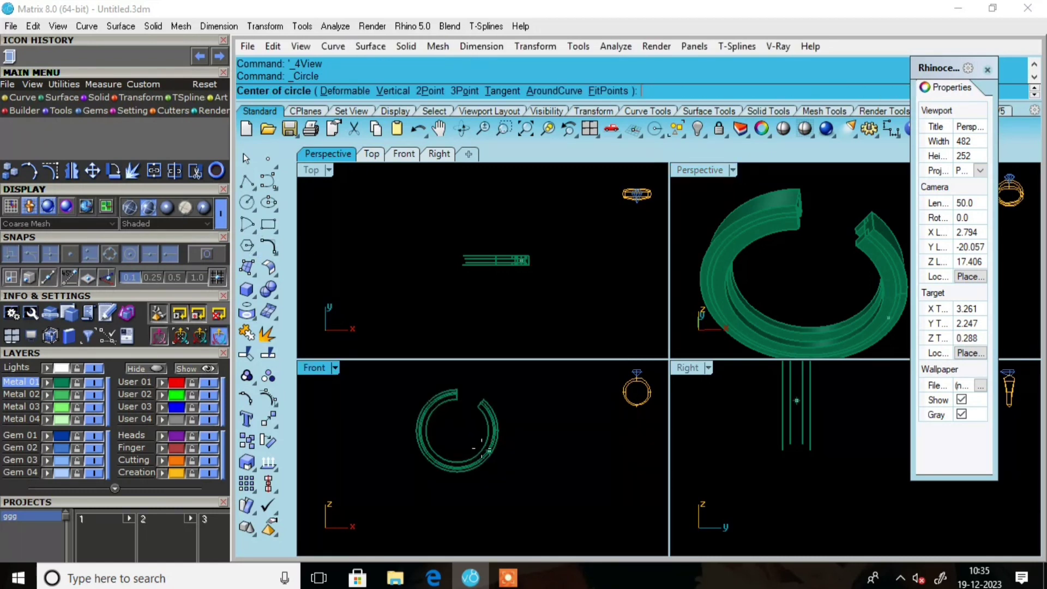
left_click(458, 432)
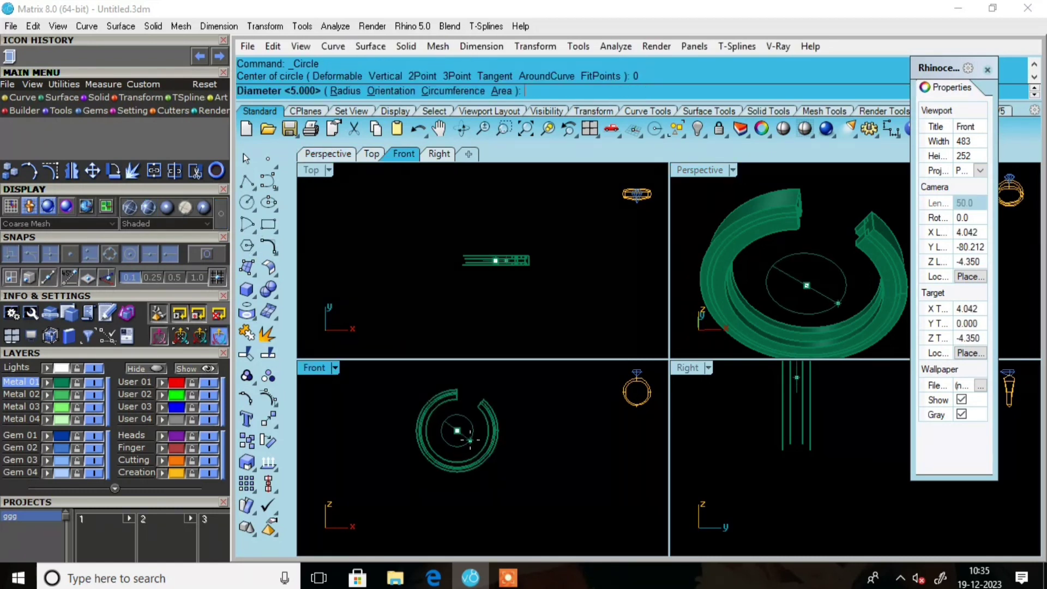
scroll(470, 433, "up", 2)
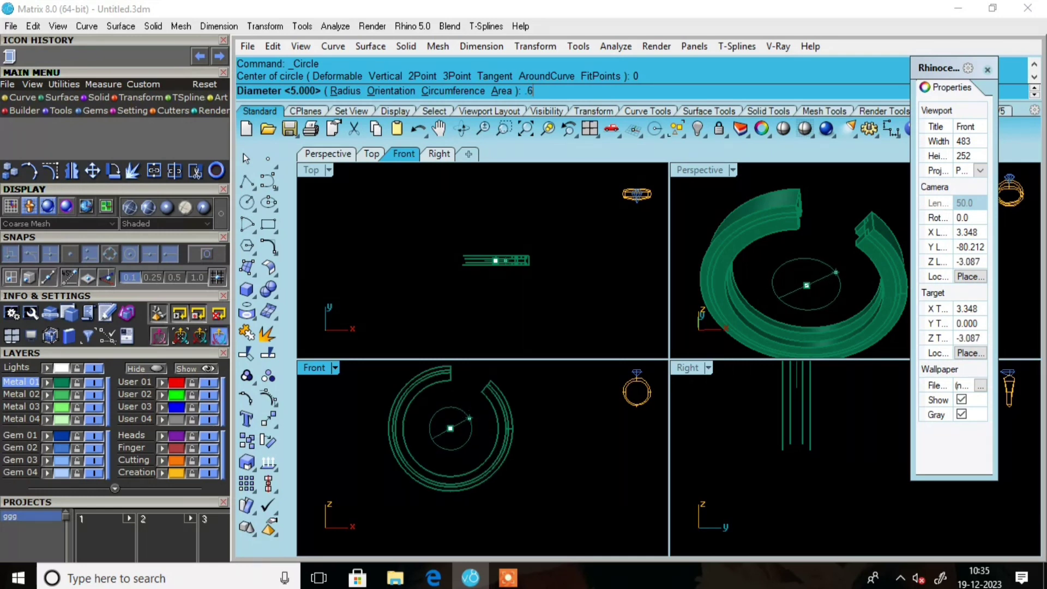
type(".6")
key("Return")
Offset the 0.6 circle outward by a distance of 0.7 to form a larger concentric circle
scroll(459, 422, "up", 5)
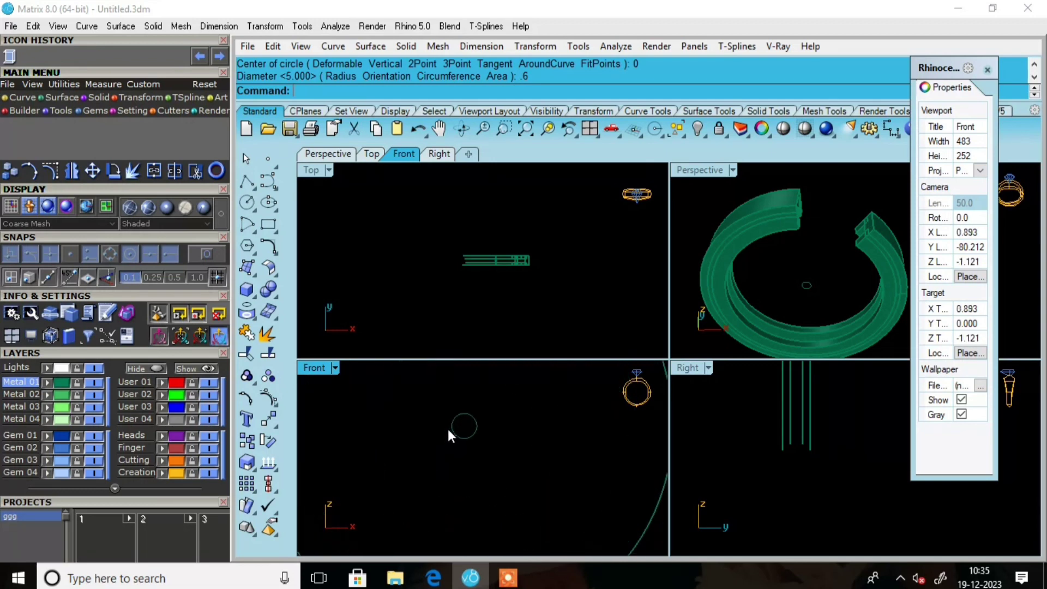
left_click(468, 414)
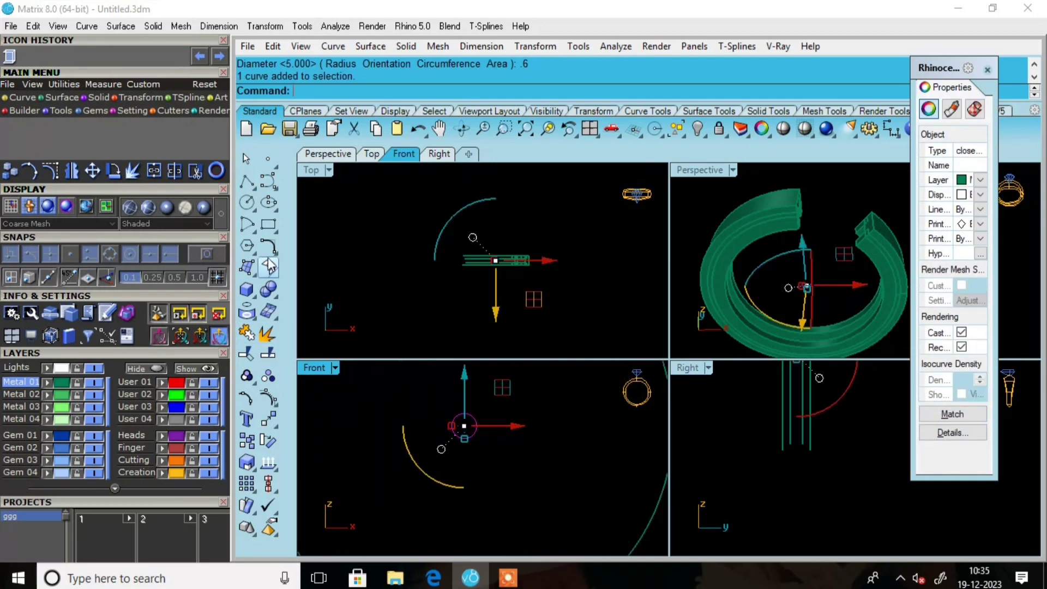
left_click(276, 275)
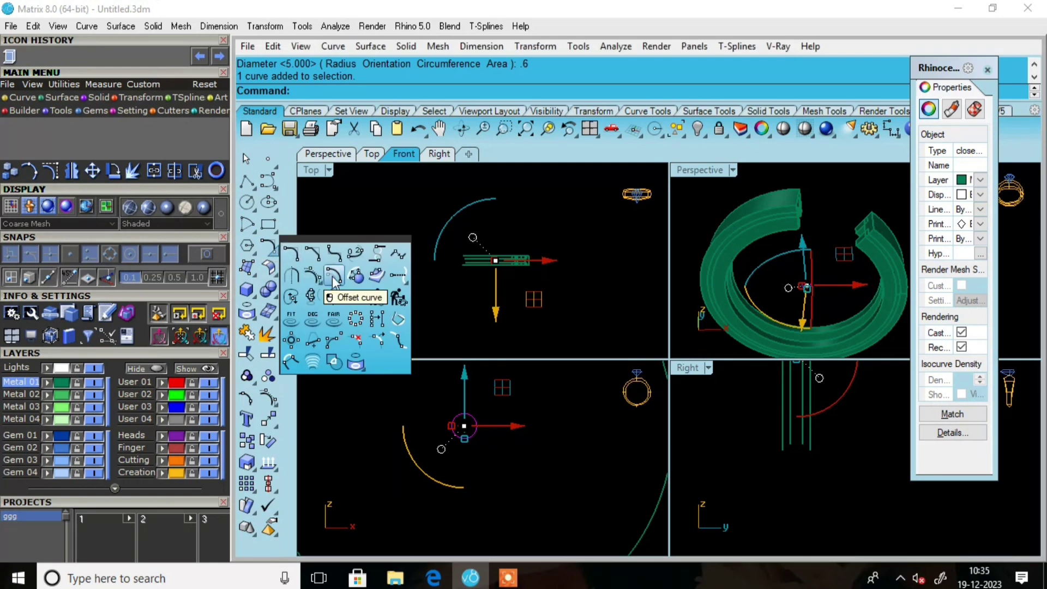
left_click(334, 295)
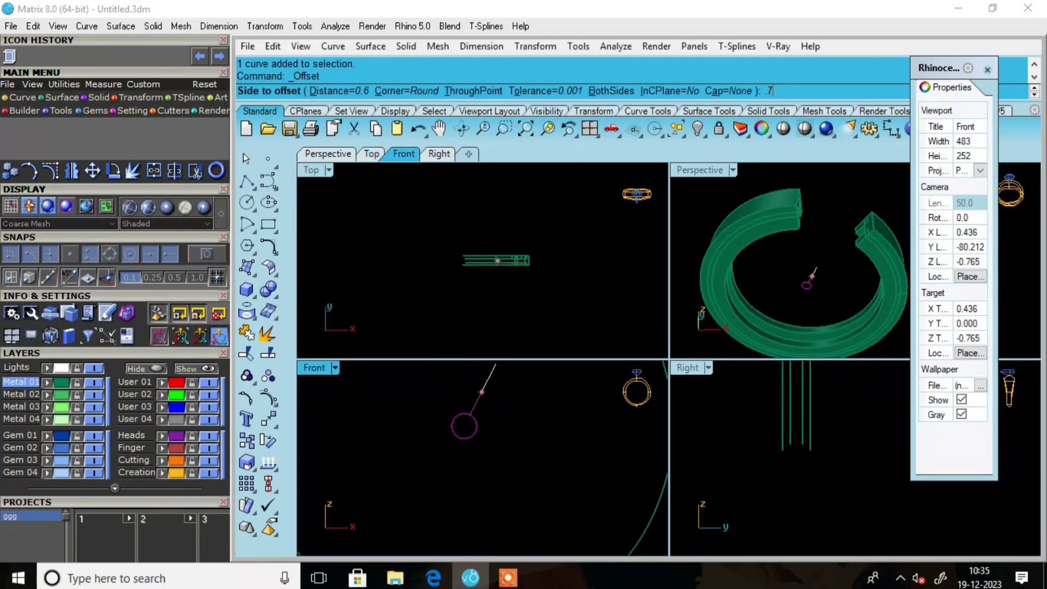
type(".7")
key("Return")
left_click(495, 364)
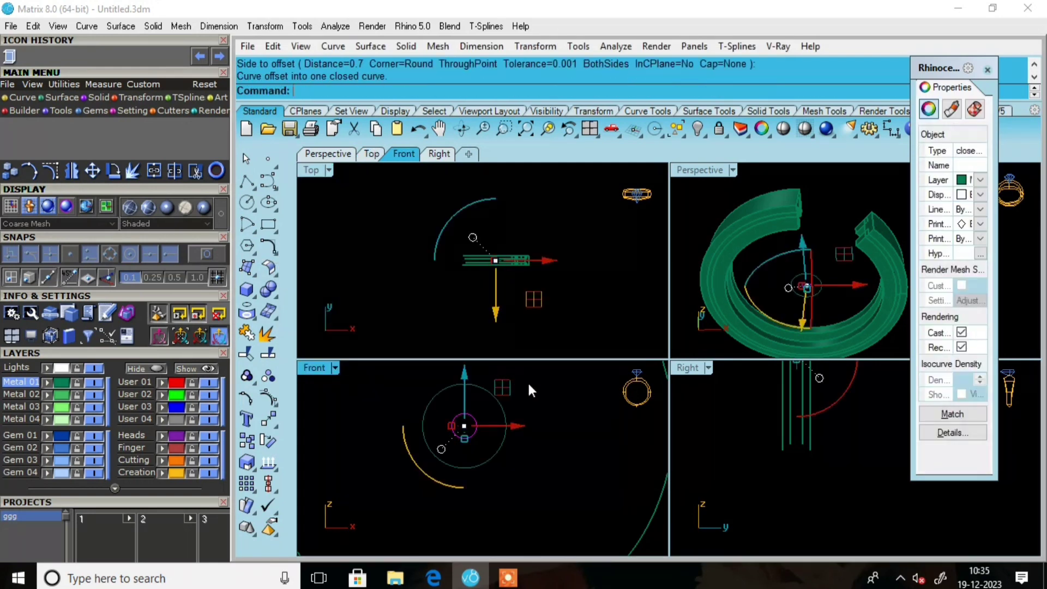
key("Escape")
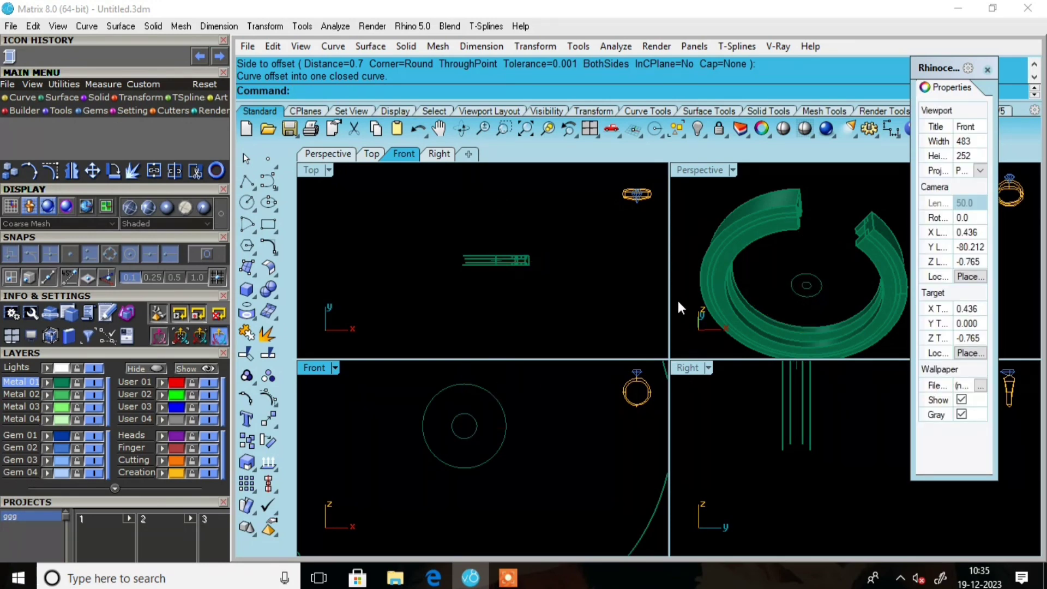
Group the two concentric circles at the ring's centre
right_click_drag(680, 308, 762, 279)
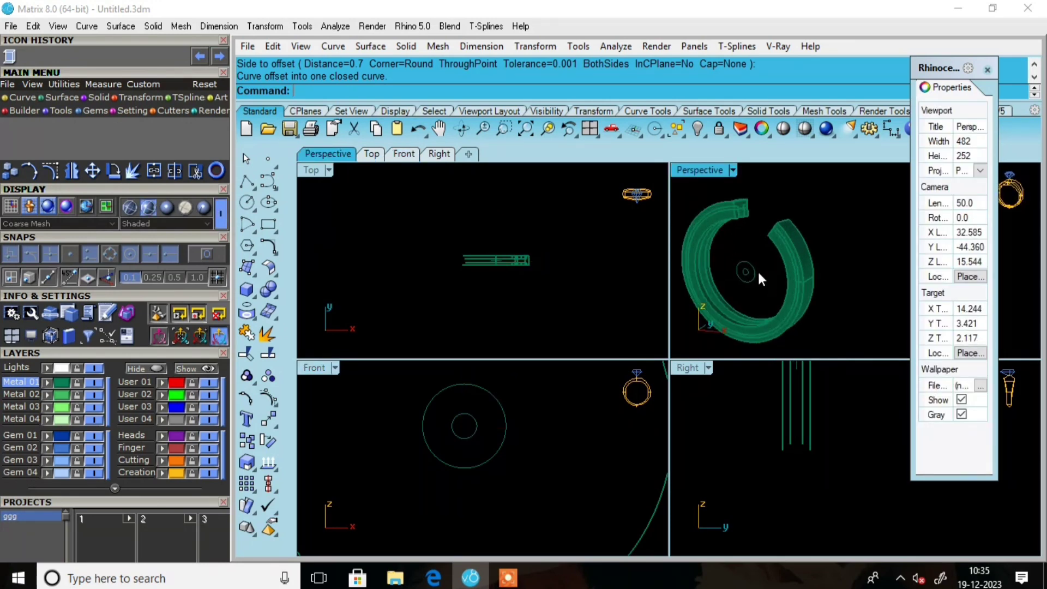
scroll(759, 276, "up", 2)
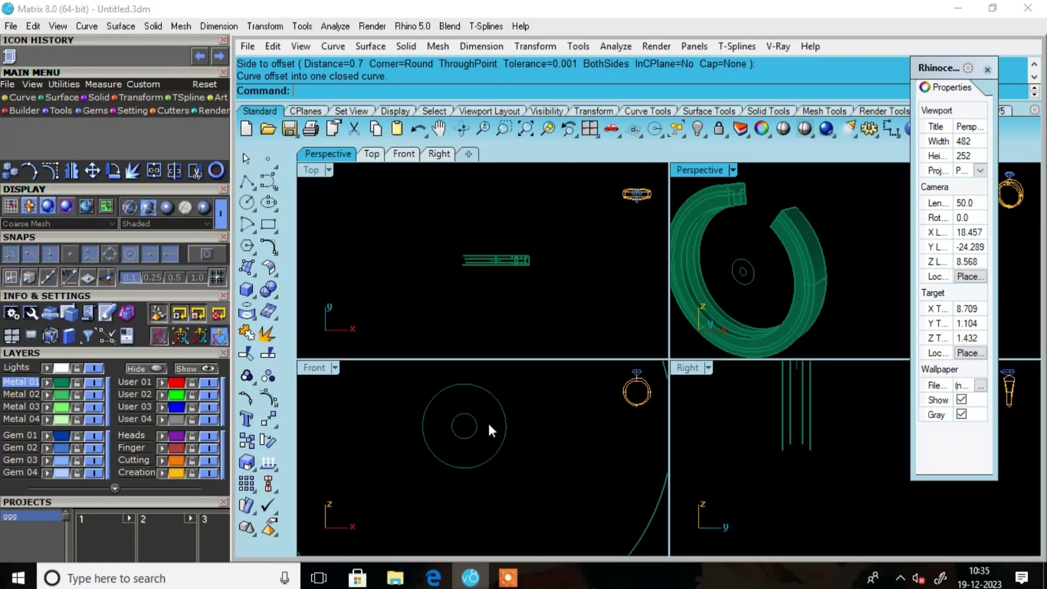
left_click_drag(514, 388, 453, 433)
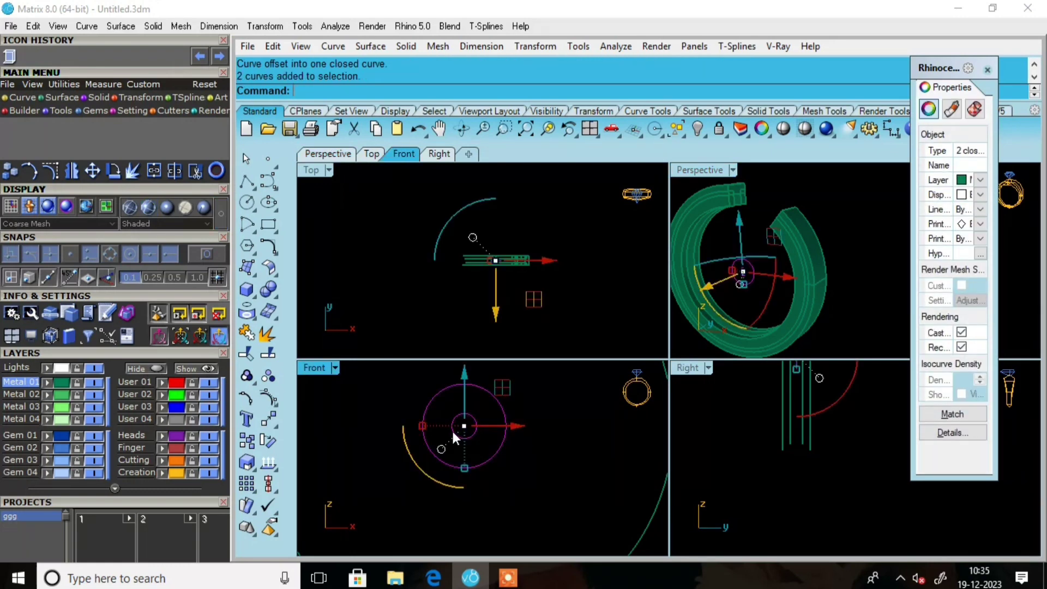
key("Return")
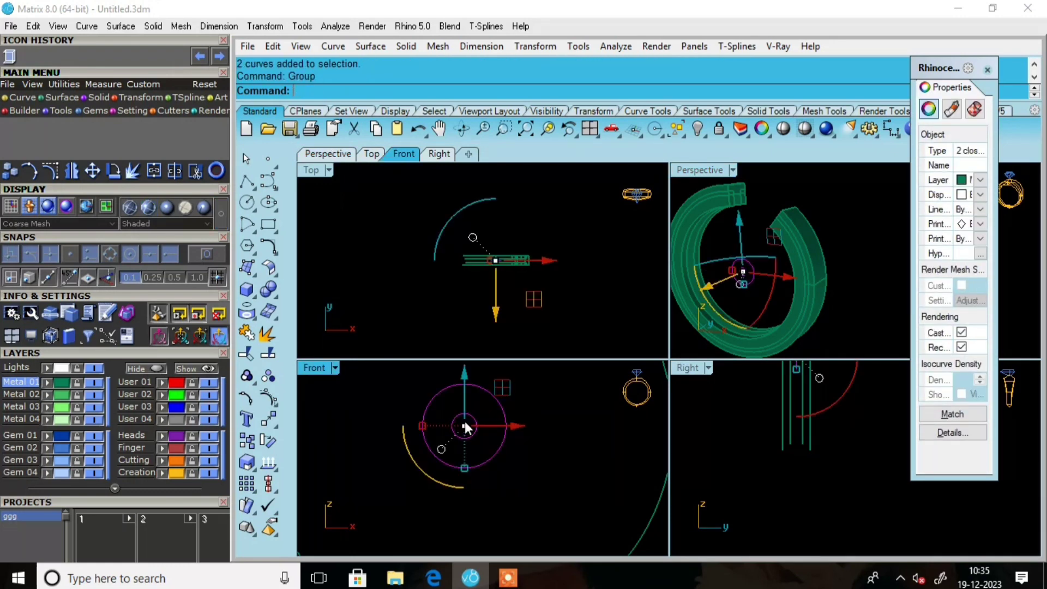
Move the grouped circles straight down in the Front view so they sit centred across the bottom of the ring band
left_click_drag(464, 421, 544, 414)
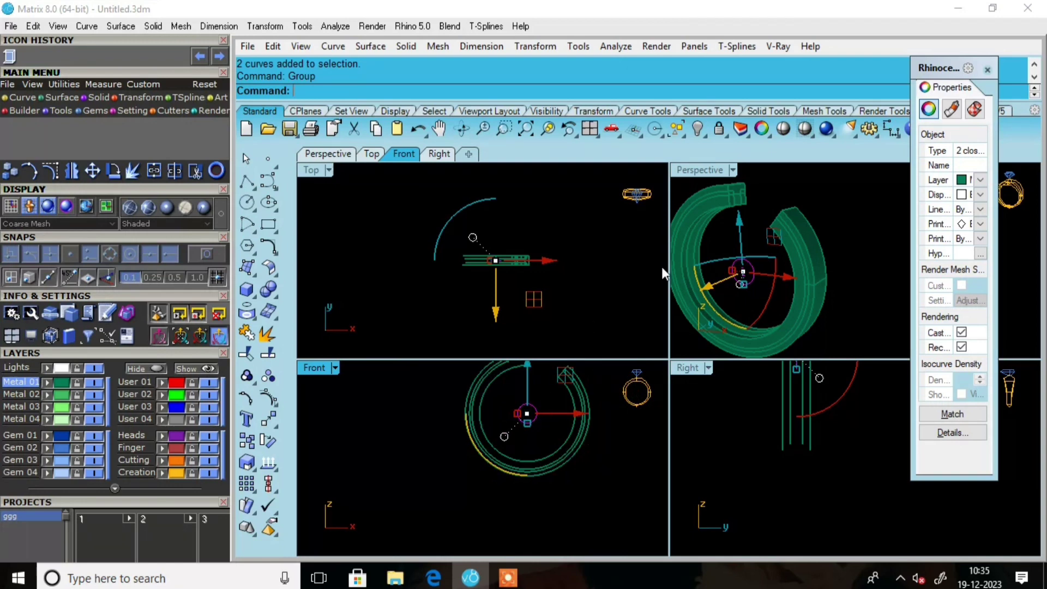
scroll(520, 405, "down", 6)
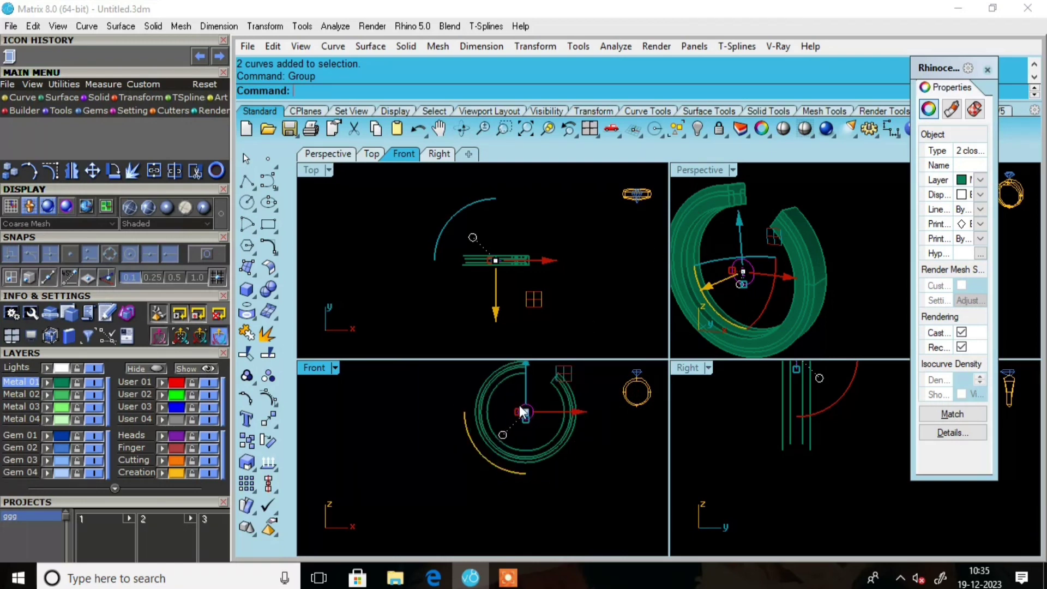
scroll(525, 404, "up", 2)
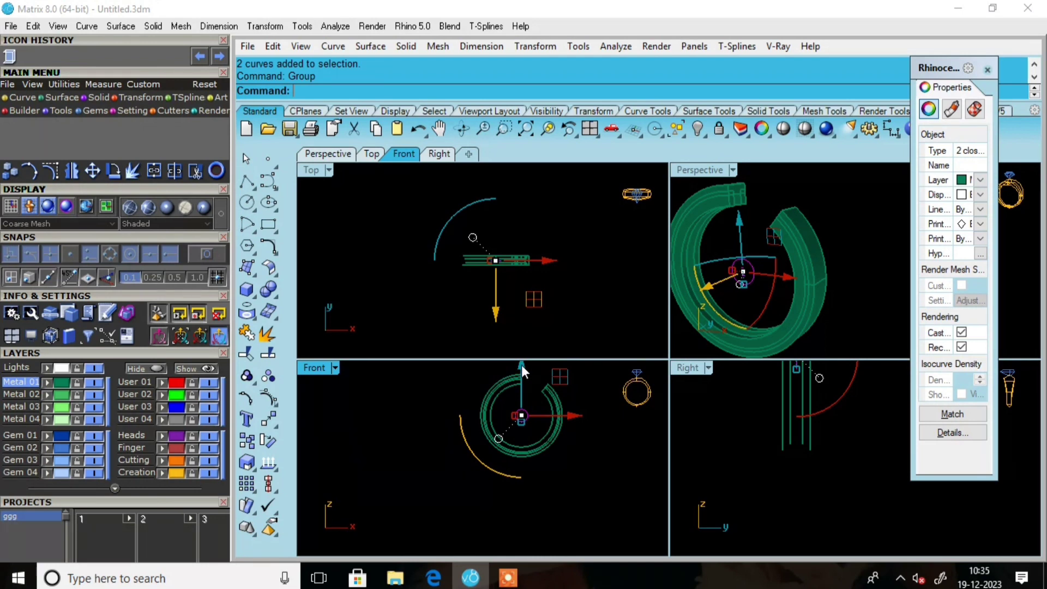
left_click_drag(521, 364, 529, 458)
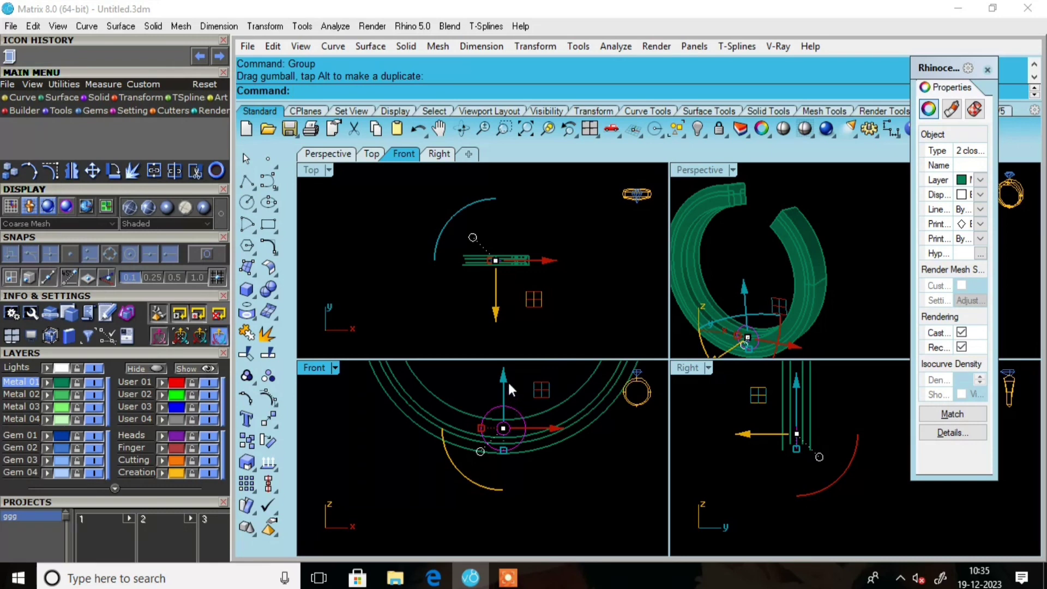
left_click_drag(504, 381, 505, 385)
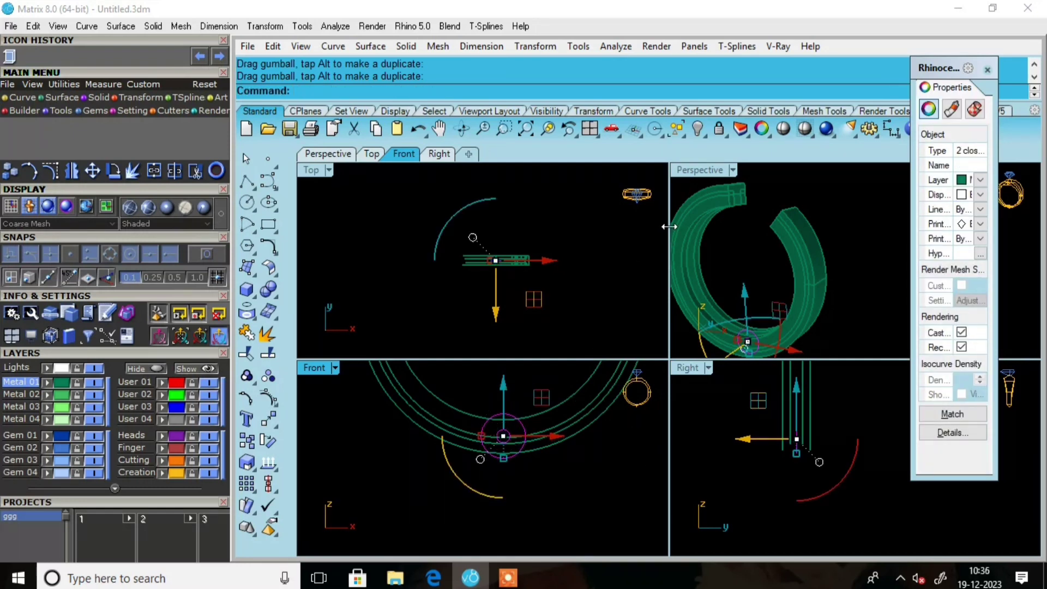
Extrude the two circles as a solid on both sides, snapping the distance to the outer edge of the band in the Right view
double_click(690, 172)
scroll(672, 316, "down", 3)
right_click_drag(672, 317, 569, 401)
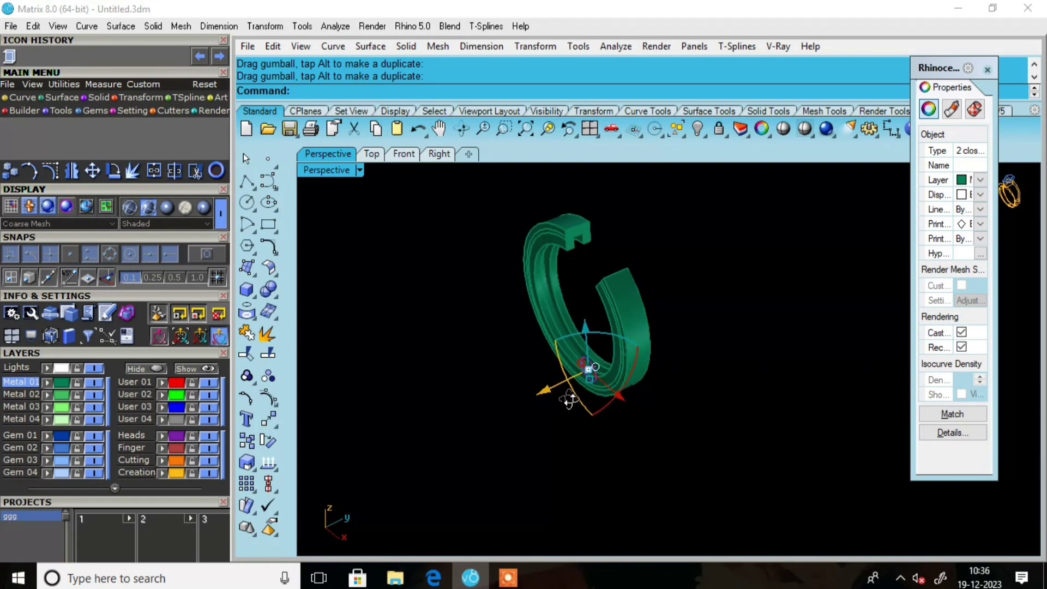
left_click(254, 297)
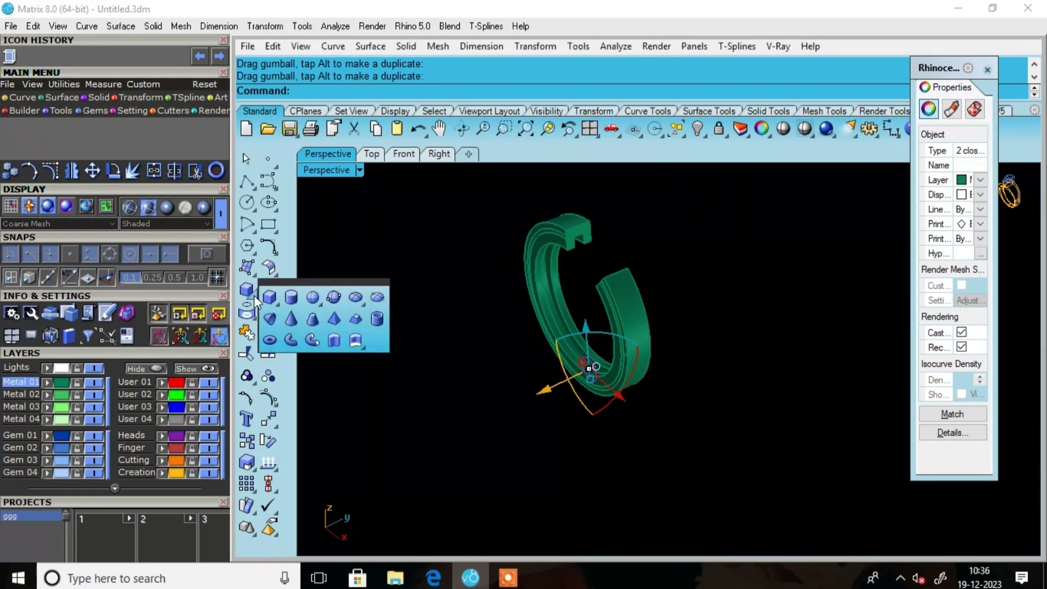
left_click(334, 341)
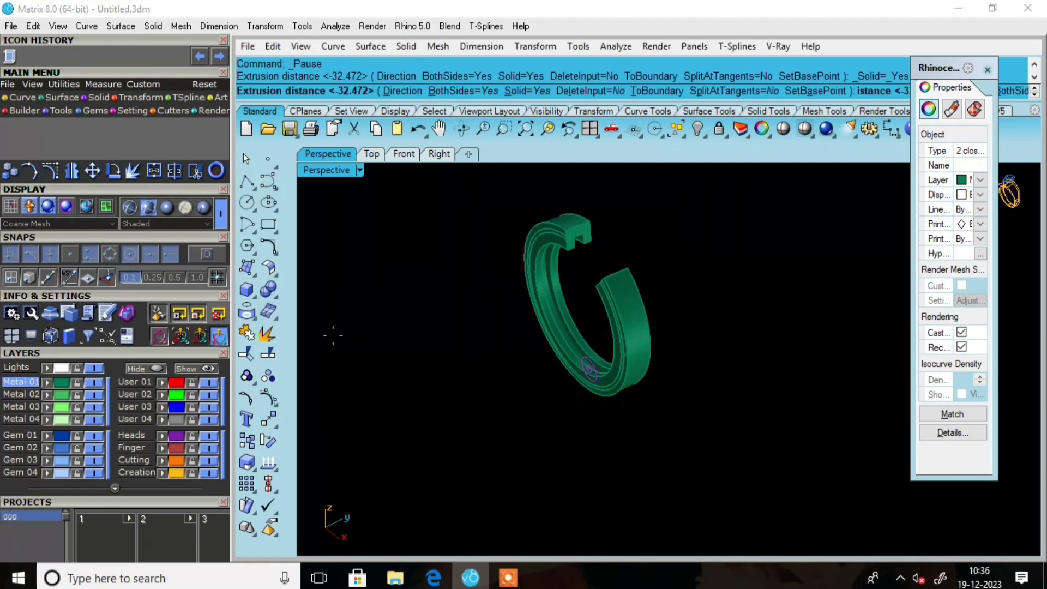
left_click(590, 129)
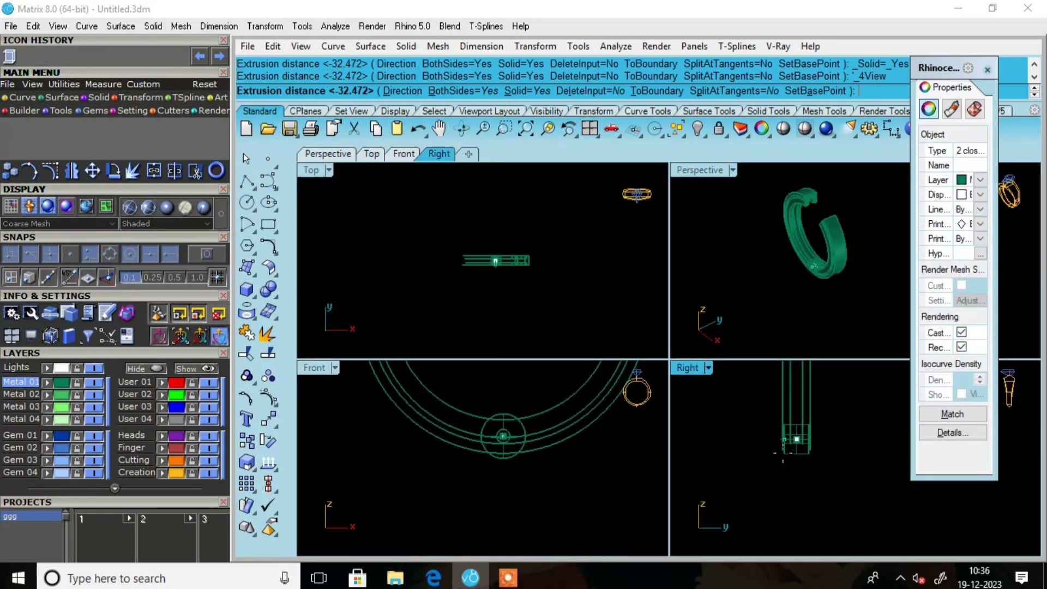
scroll(781, 458, "up", 3)
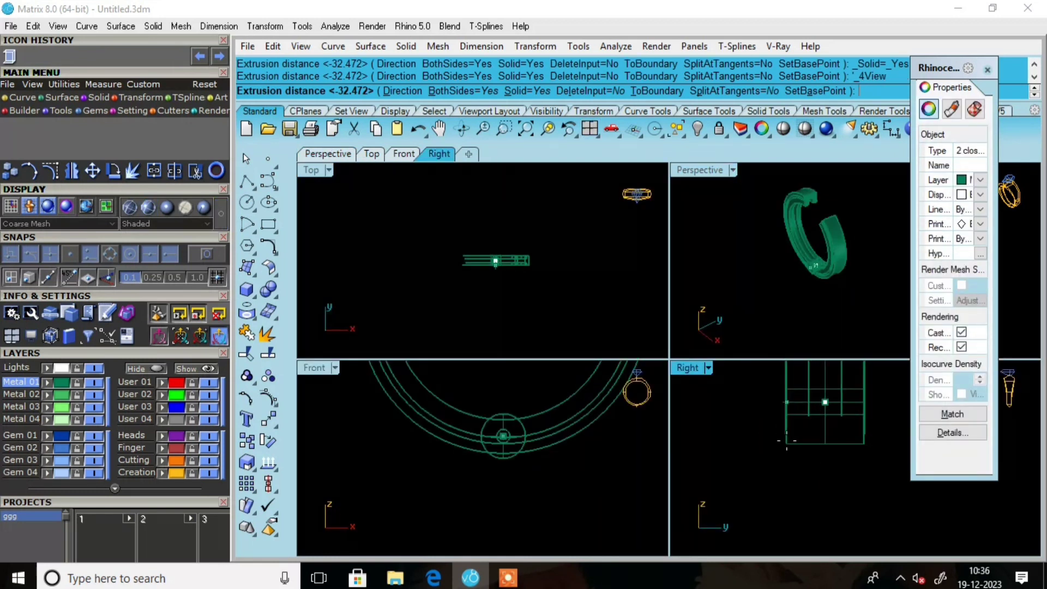
left_click(206, 254)
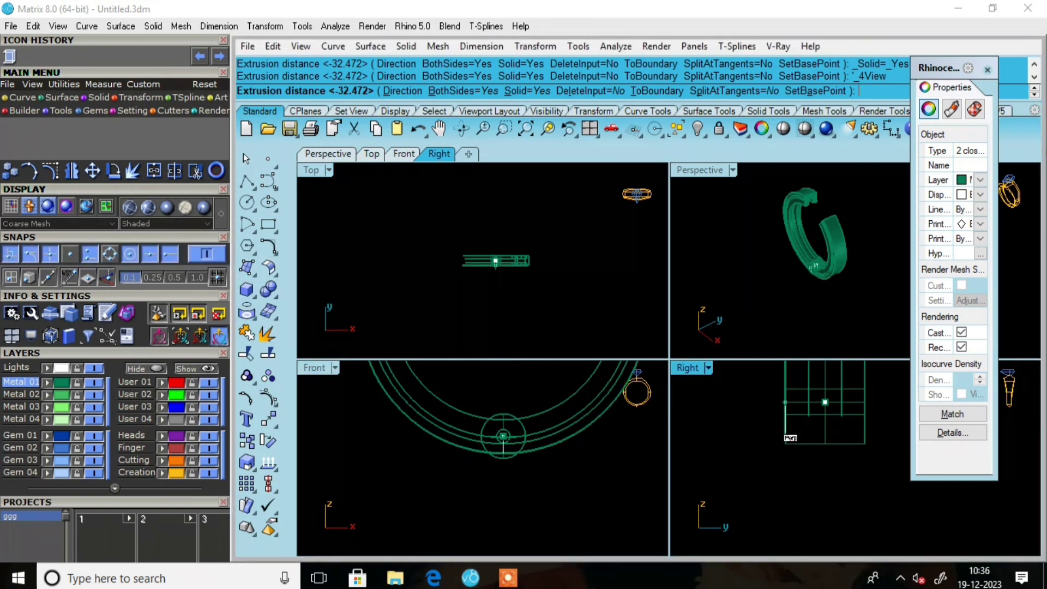
left_click(785, 434)
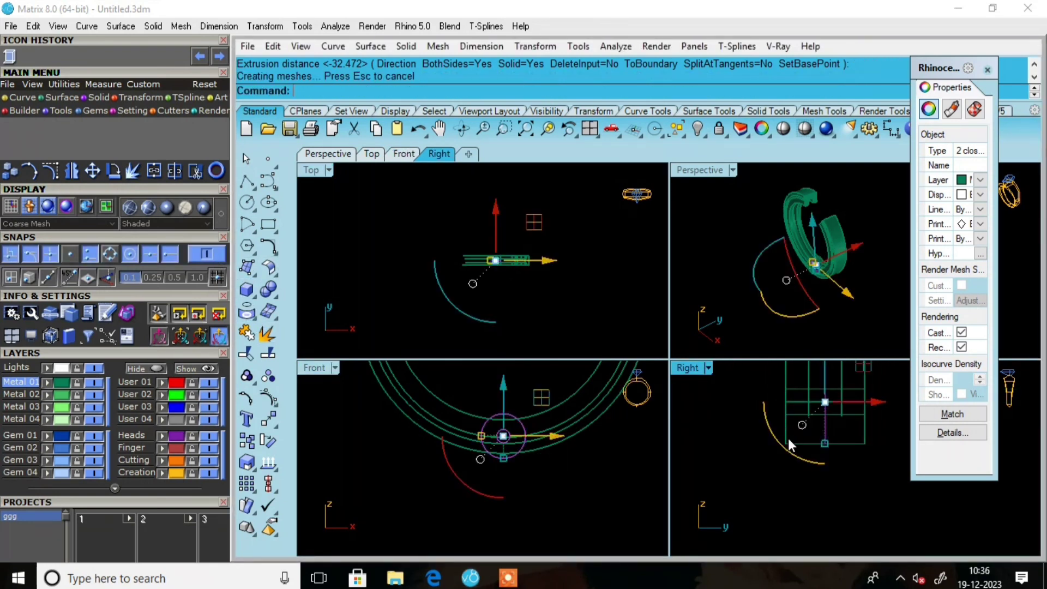
Examine the extruded tube at the bottom of the band from several angles in the Perspective view
double_click(699, 168)
left_click(694, 293)
scroll(561, 405, "up", 8)
right_click_drag(561, 404, 650, 348)
scroll(649, 348, "down", 7)
scroll(564, 417, "up", 7)
right_click_drag(555, 428, 530, 441)
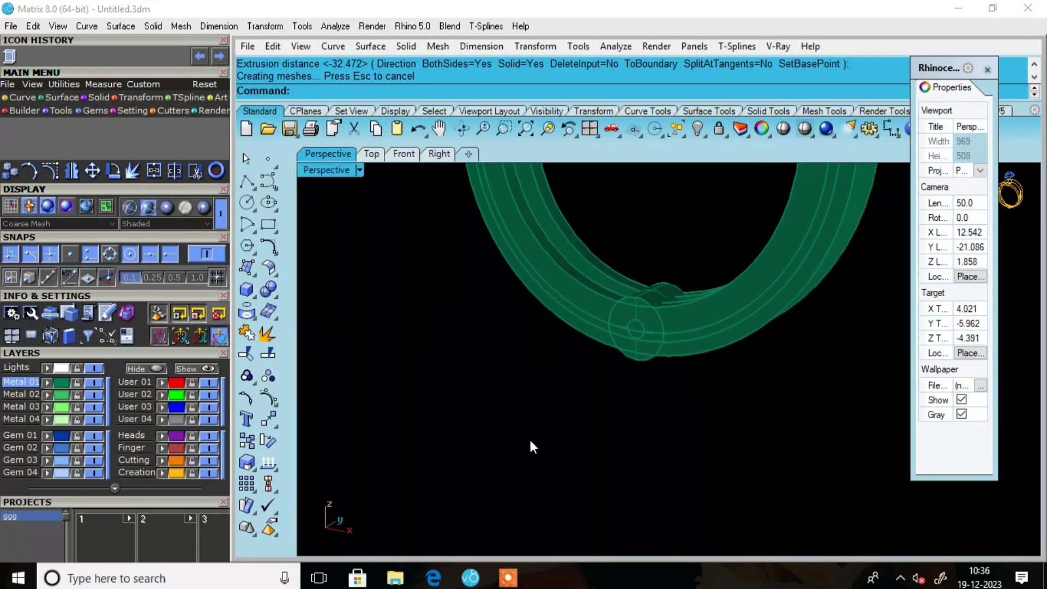
scroll(635, 306, "up", 4)
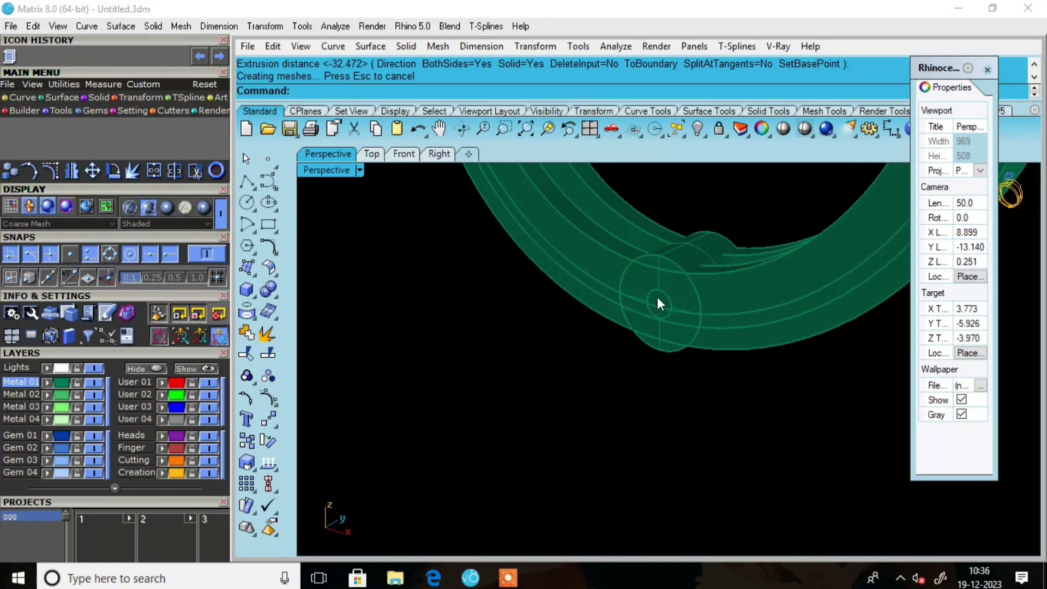
scroll(655, 266, "up", 3)
right_click_drag(655, 266, 716, 303)
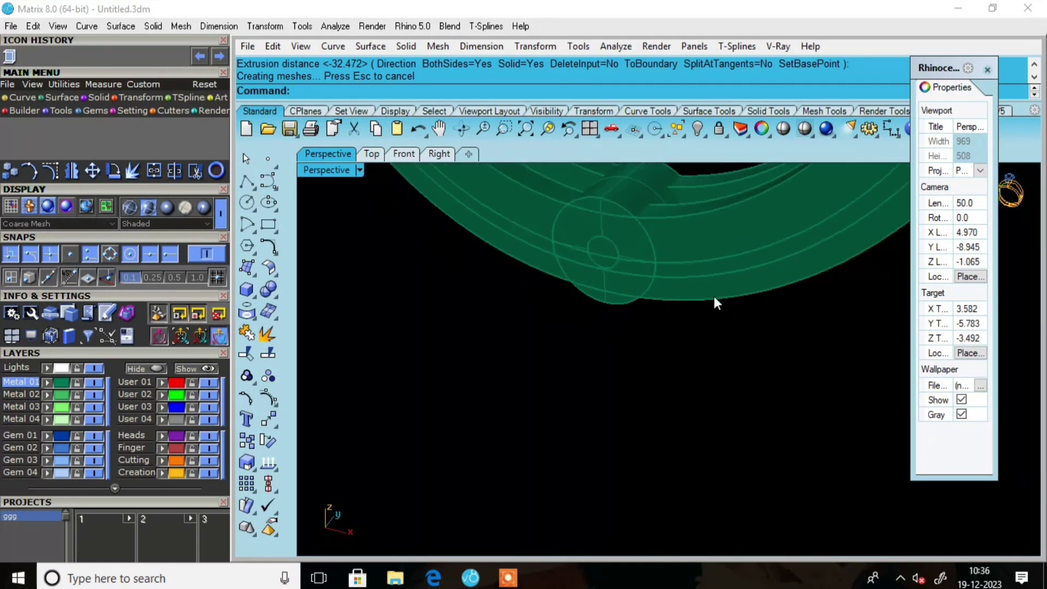
scroll(594, 227, "up", 2)
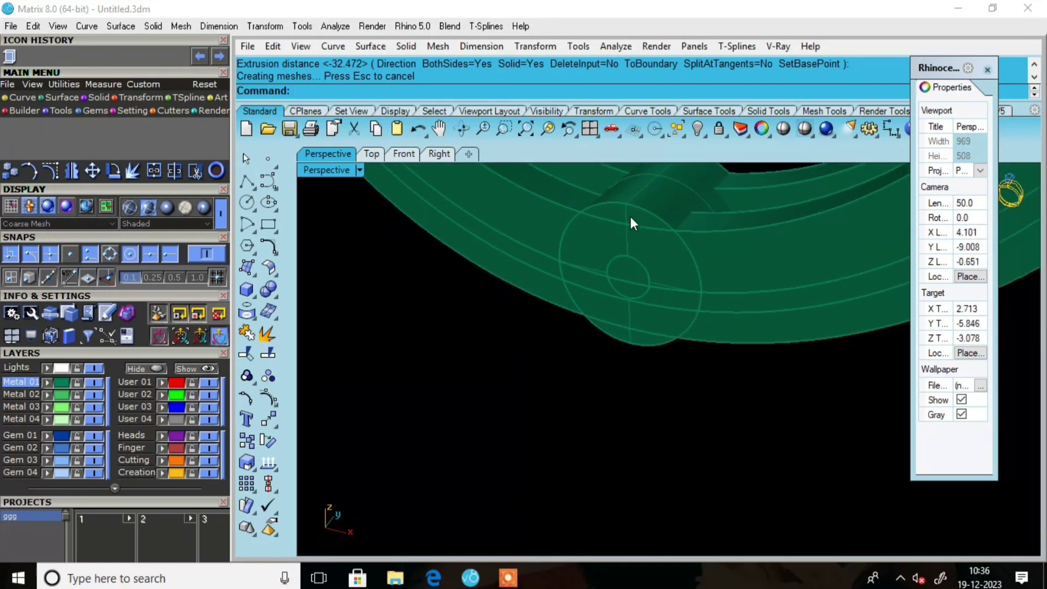
right_click_drag(653, 254, 640, 276)
scroll(642, 274, "up", 3)
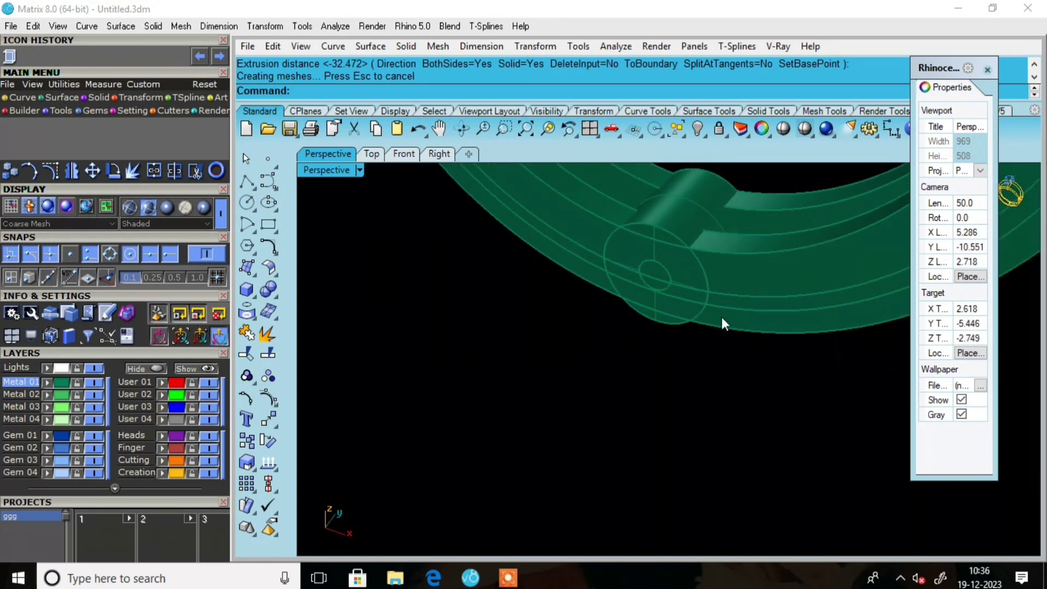
Try a Boolean Intersection of the three ring bodies with the extruded tube at the bottom of the band
scroll(758, 332, "down", 4)
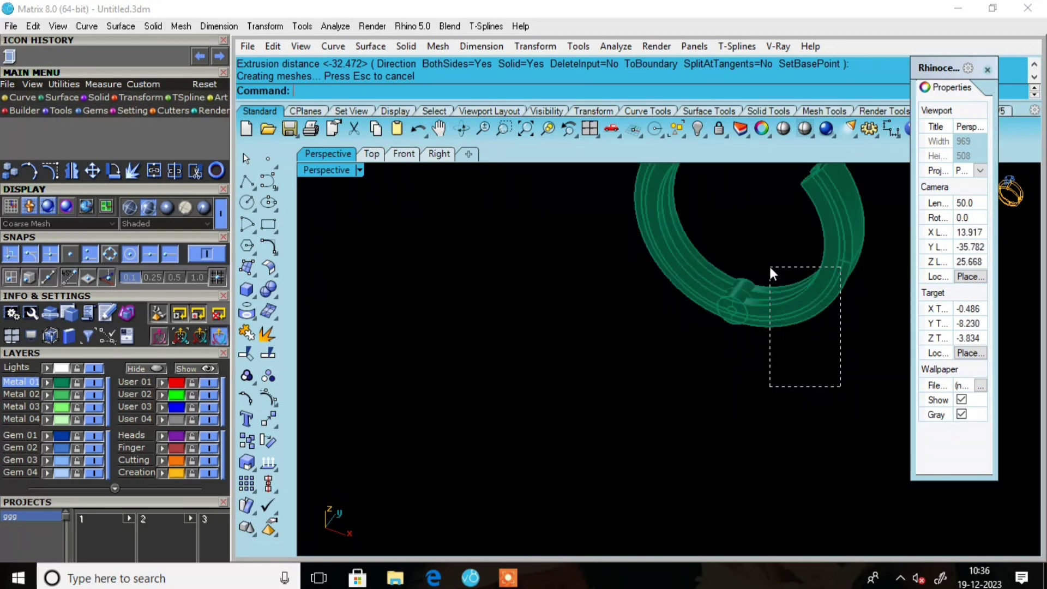
left_click_drag(770, 268, 770, 267)
scroll(741, 326, "up", 5)
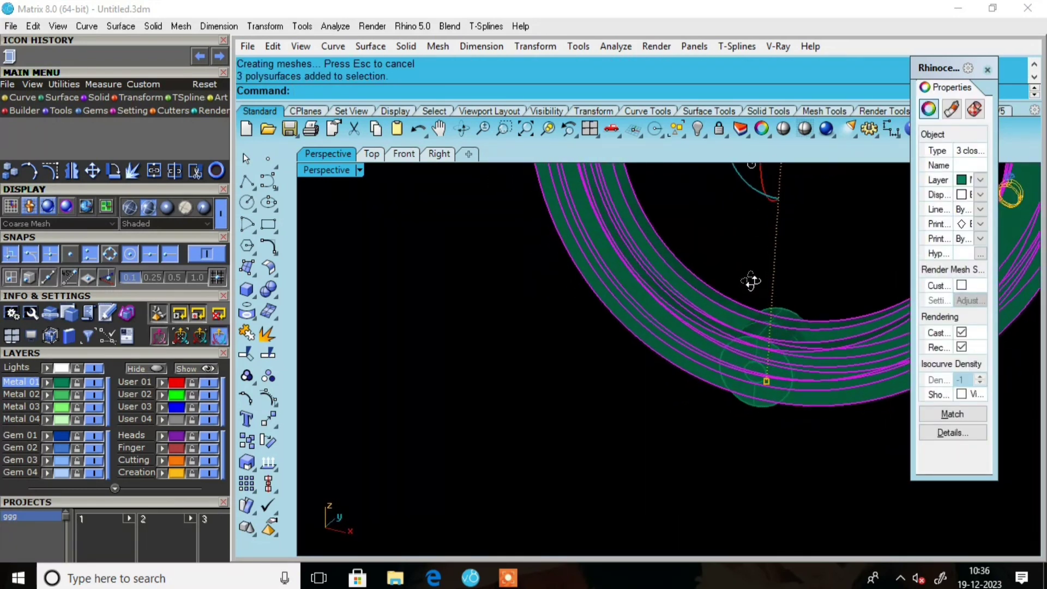
right_click_drag(751, 281, 754, 275)
left_click(269, 289)
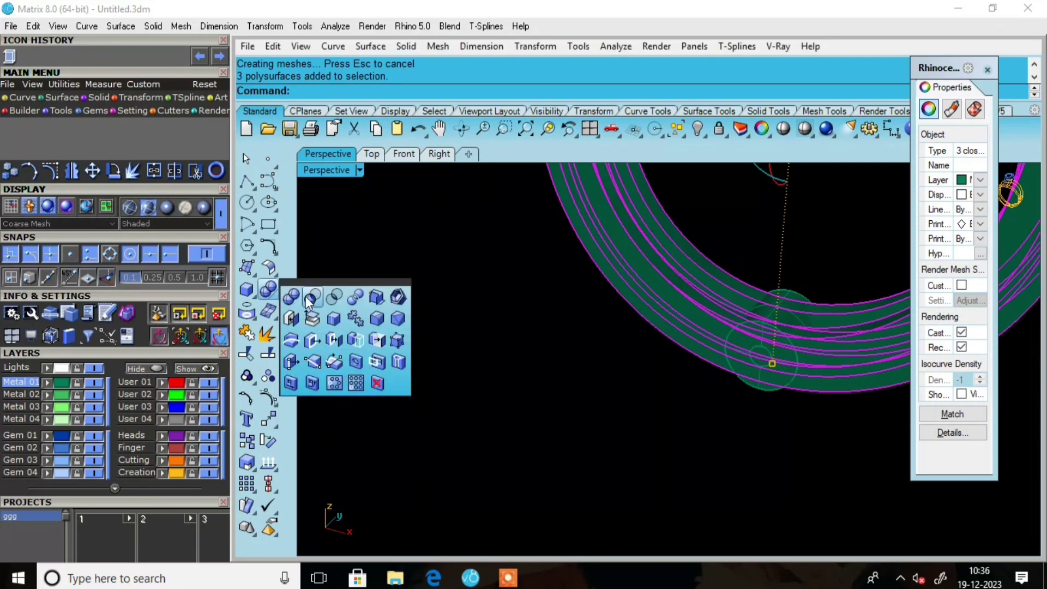
left_click(312, 297)
scroll(745, 347, "up", 3)
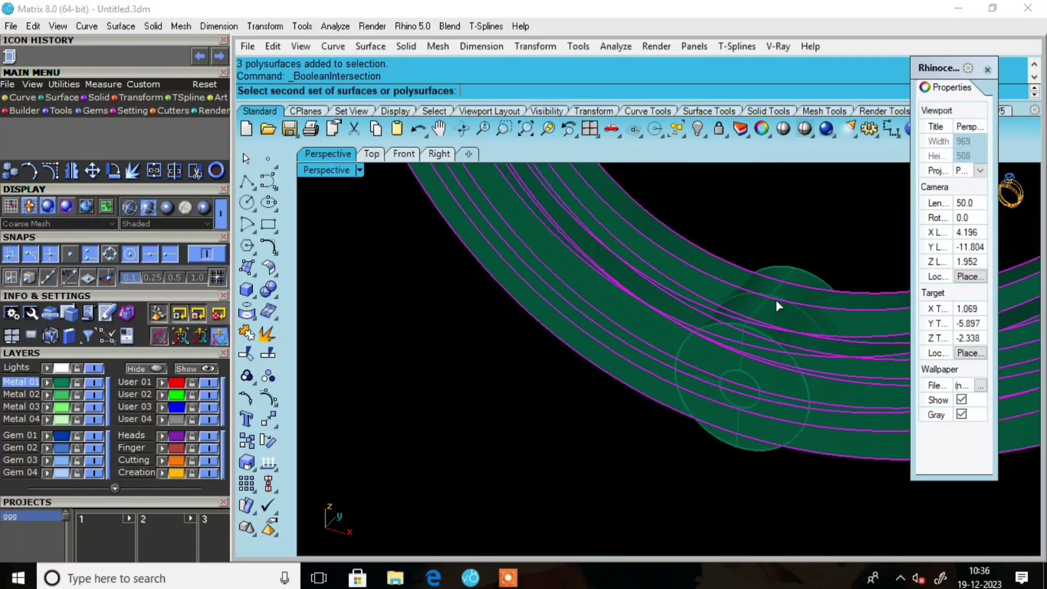
left_click(774, 309)
key("Return")
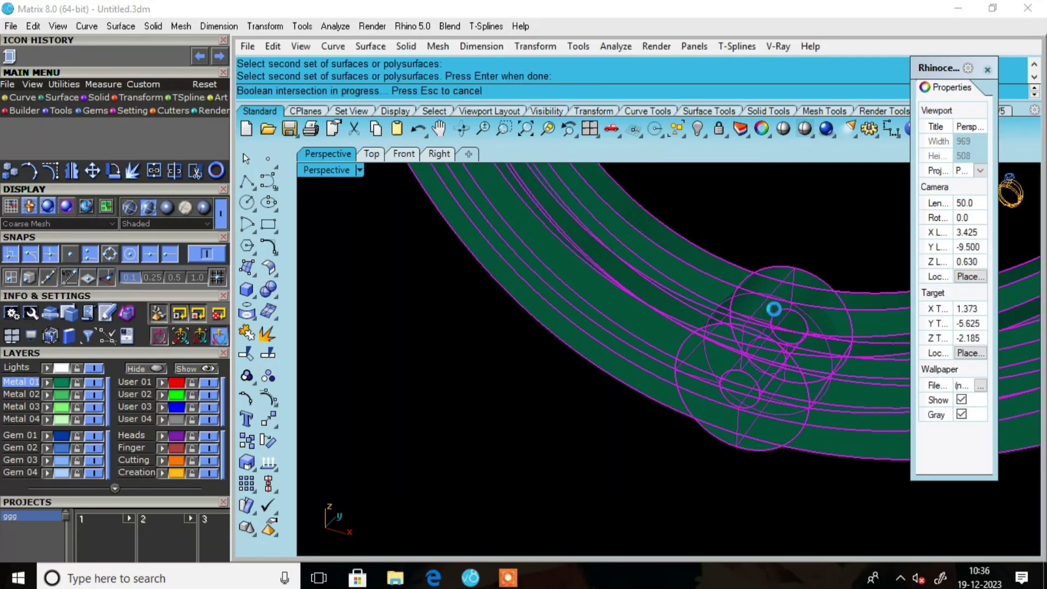
Hide the hinge tube at the bottom of the band and delete its two circle profile curves
scroll(659, 243, "down", 3)
right_click_drag(659, 243, 640, 331)
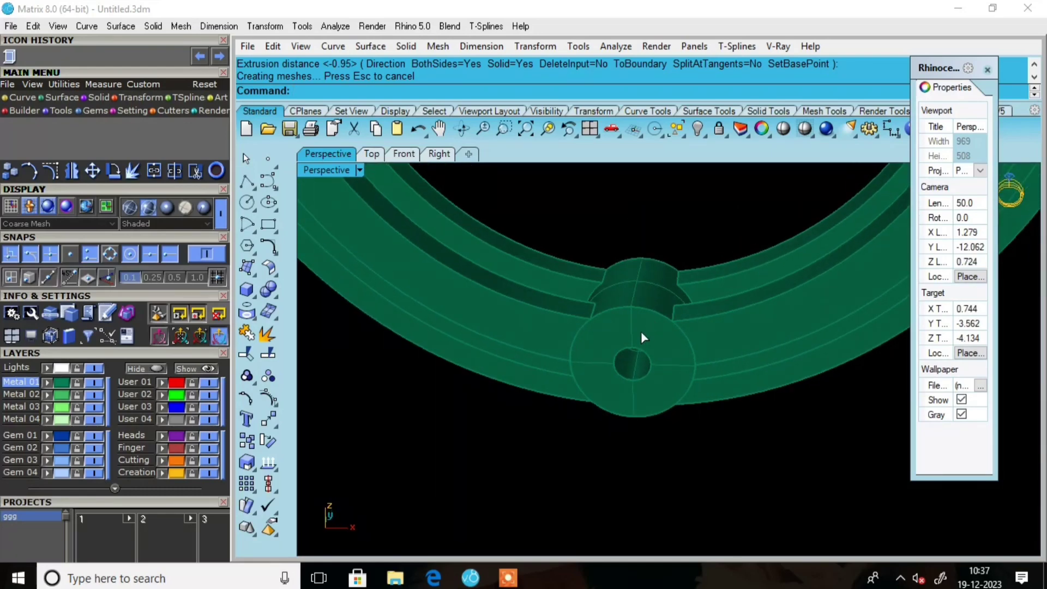
left_click(642, 338)
left_click(702, 128)
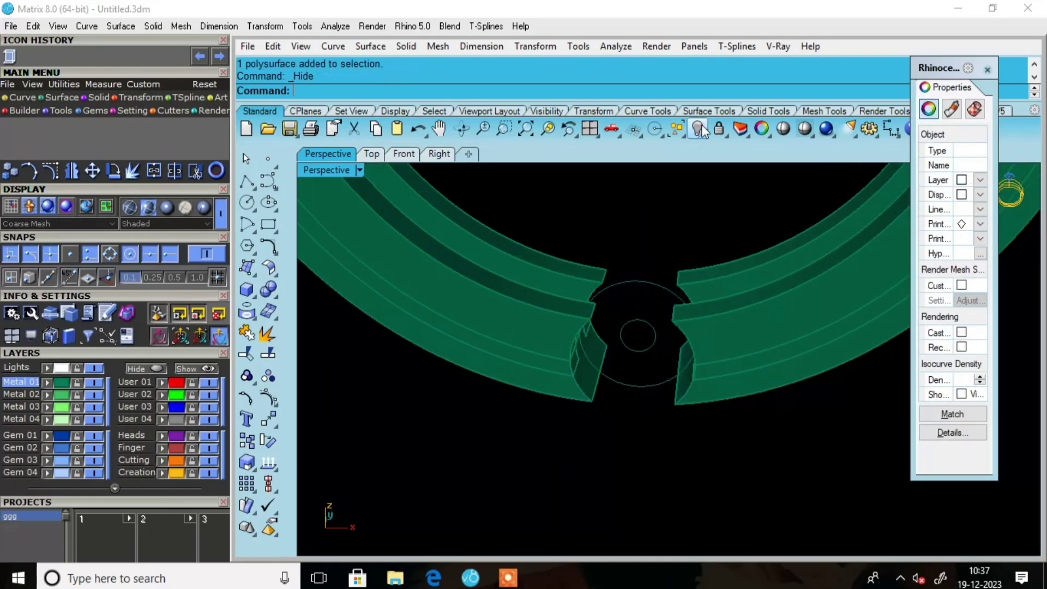
left_click(639, 353)
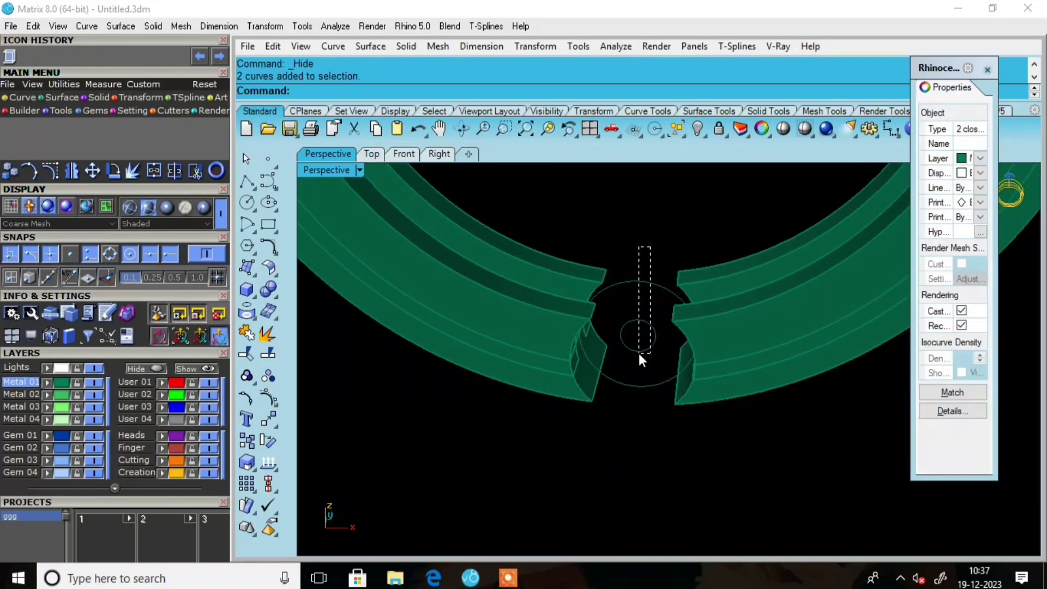
key("Delete")
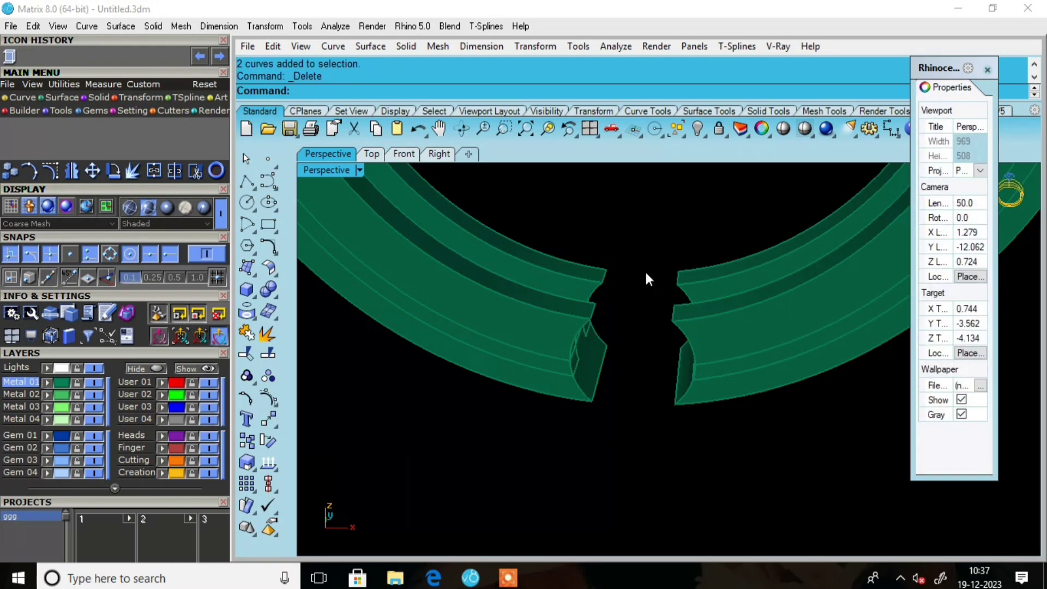
Show all hidden objects and delete the straight construction lines at the ring's top gap
right_click(698, 130)
right_click_drag(693, 185, 589, 378)
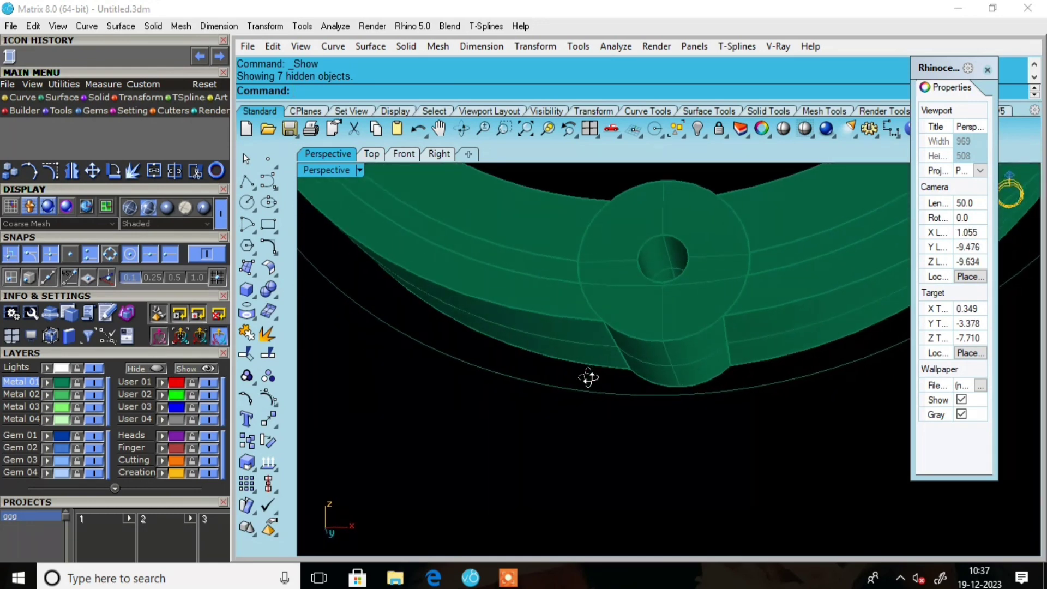
right_click_drag(590, 332, 685, 327)
scroll(686, 327, "down", 3)
right_click_drag(642, 355, 695, 197)
left_click(695, 198)
key("Delete")
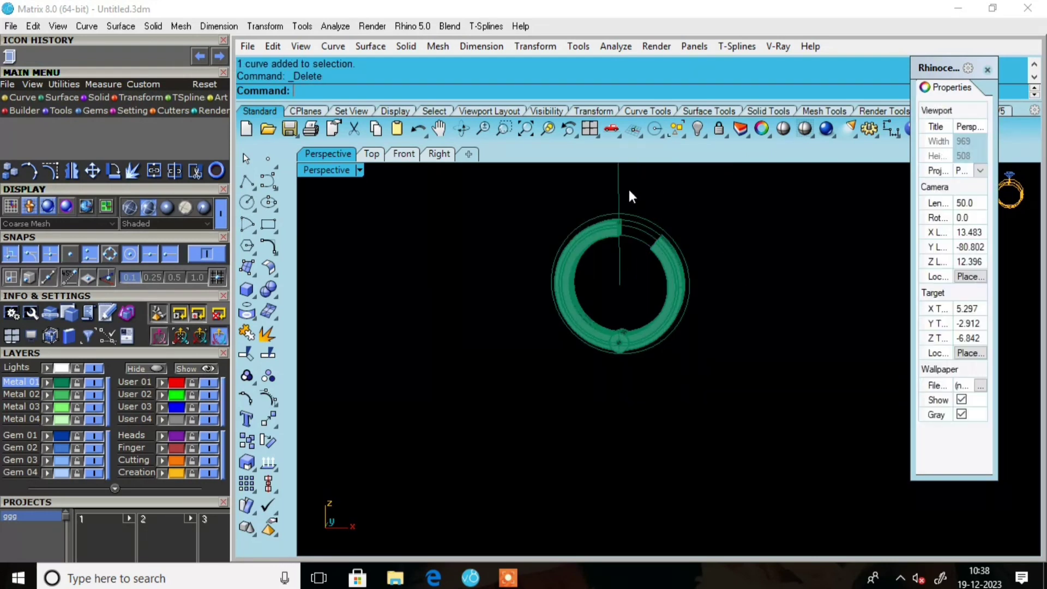
scroll(632, 244, "up", 3)
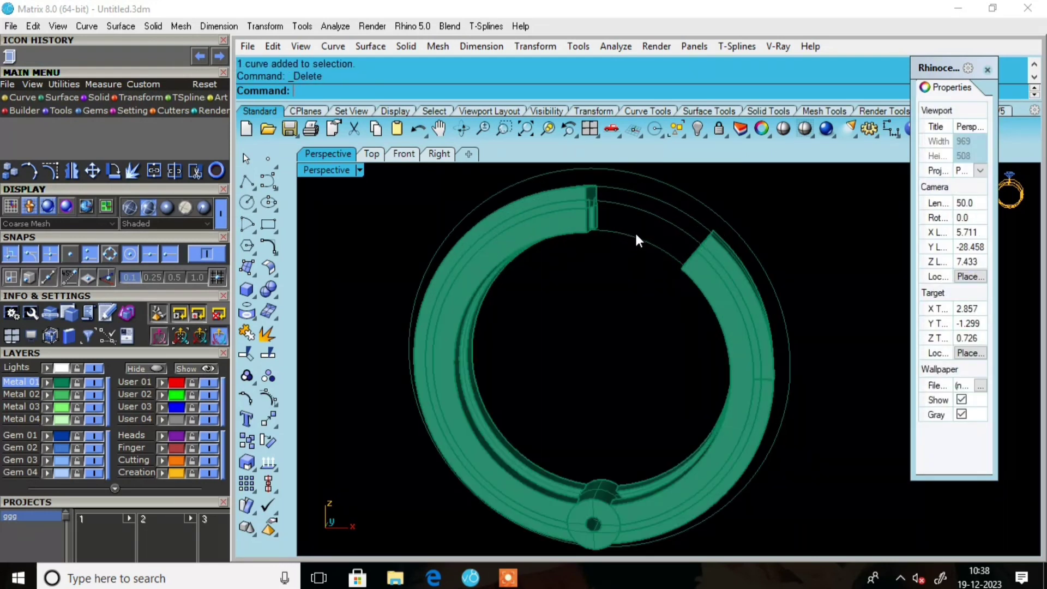
Delete the circle curves running along the band's inner and outer edges across the top gap
left_click(635, 234)
key("Delete")
left_click(634, 209)
key("Delete")
key("ctrl+z")
key("Escape")
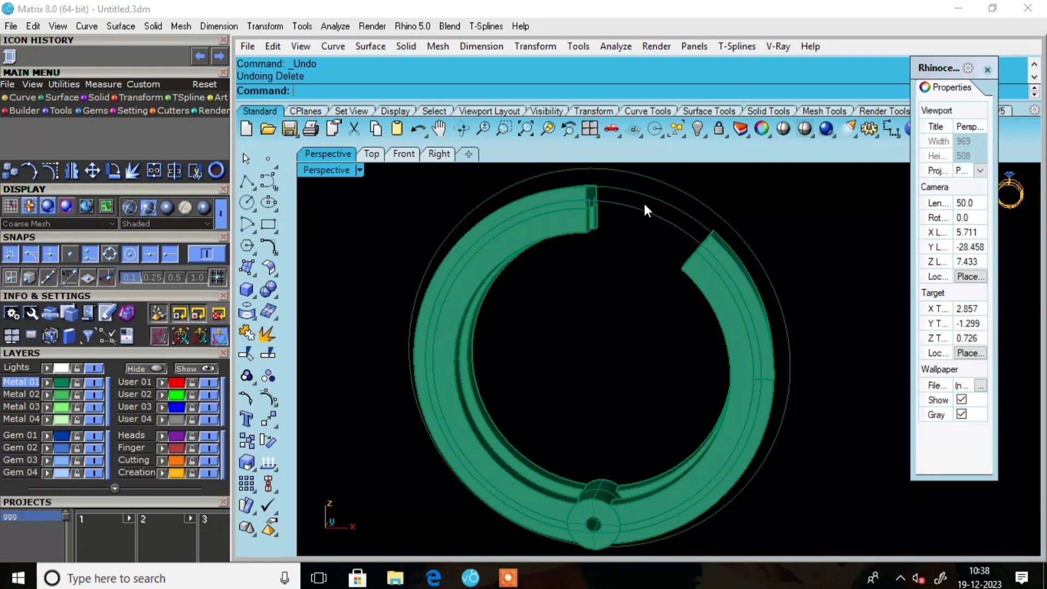
left_click(646, 195)
key("Delete")
Delete the remaining circle curve along the middle of the band and hide the outermost circle around the ring
scroll(644, 250, "down", 4)
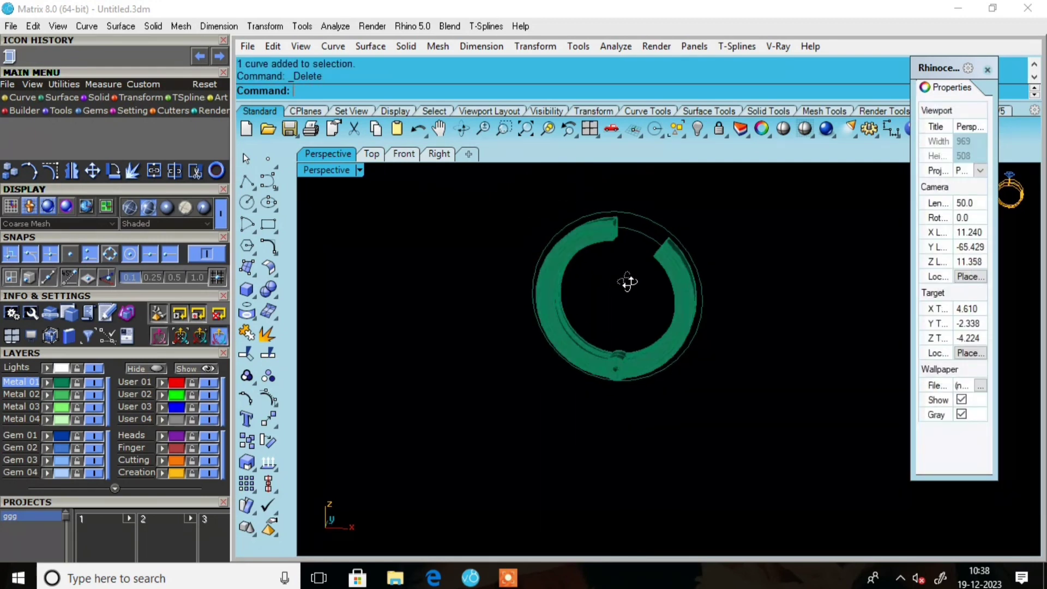
scroll(650, 295, "up", 5)
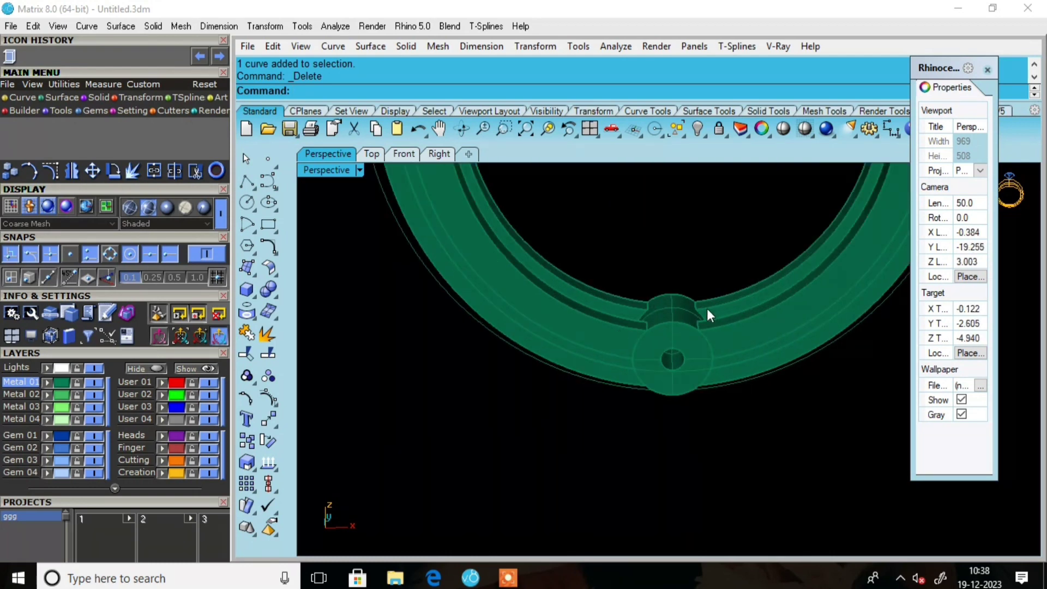
scroll(646, 320, "up", 1)
scroll(646, 320, "down", 6)
scroll(645, 311, "up", 5)
right_click_drag(645, 314, 643, 350)
scroll(637, 327, "down", 5)
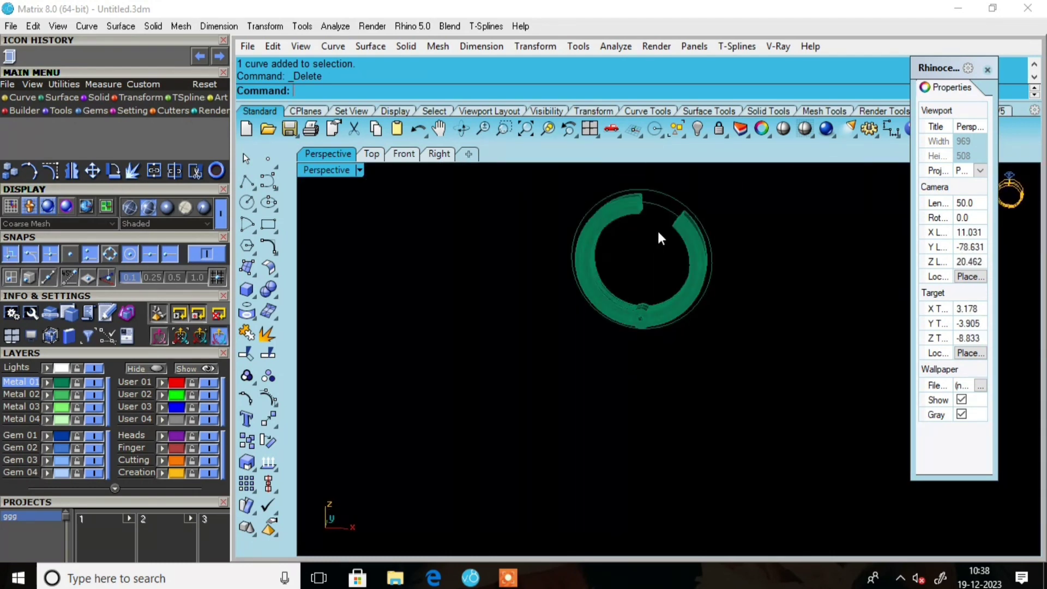
left_click(661, 207)
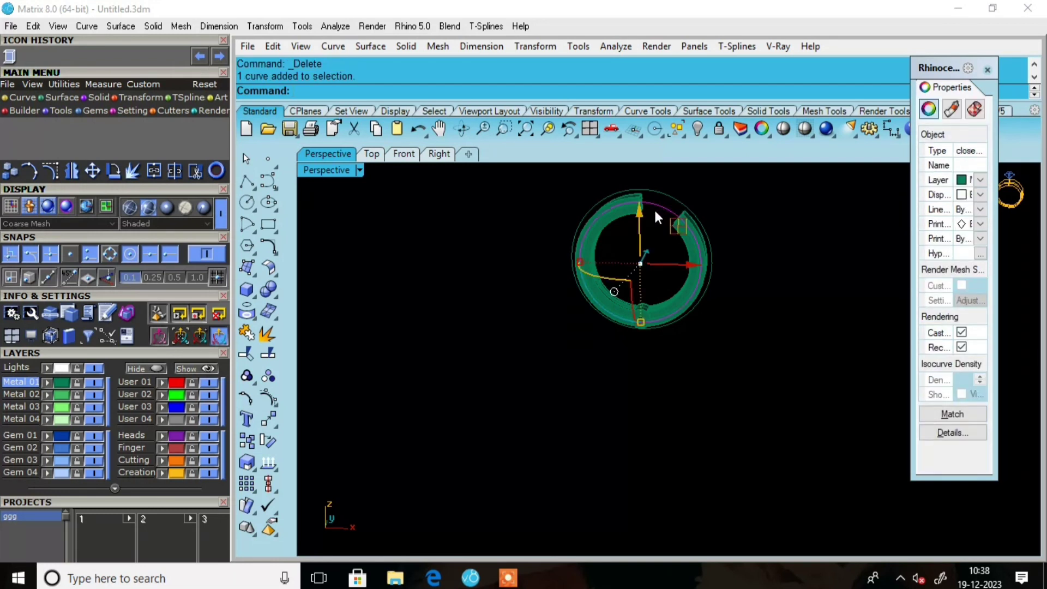
left_click(675, 173)
middle_click(682, 137)
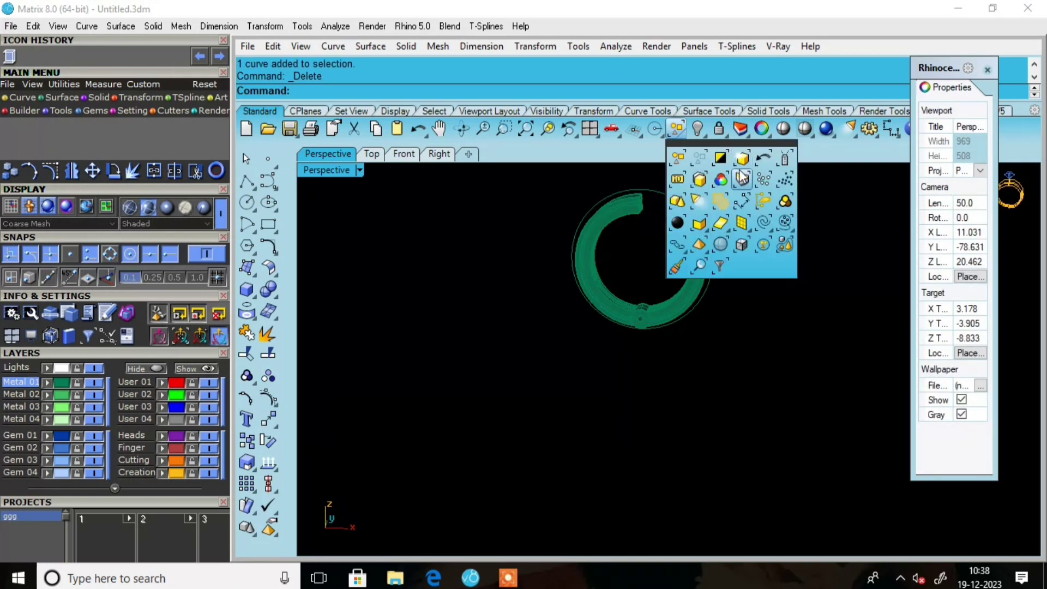
left_click(766, 224)
key("ctrl+h")
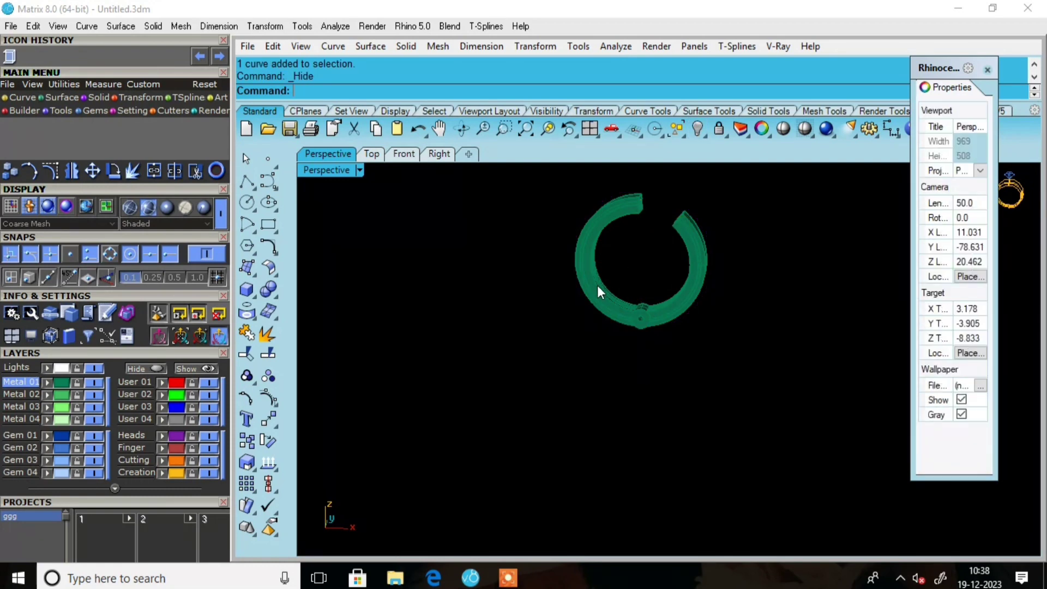
Examine the three ring bodies of the left half where they meet the hinge tube
scroll(597, 286, "up", 5)
left_click_drag(639, 207, 532, 300)
left_click_drag(489, 354, 489, 355)
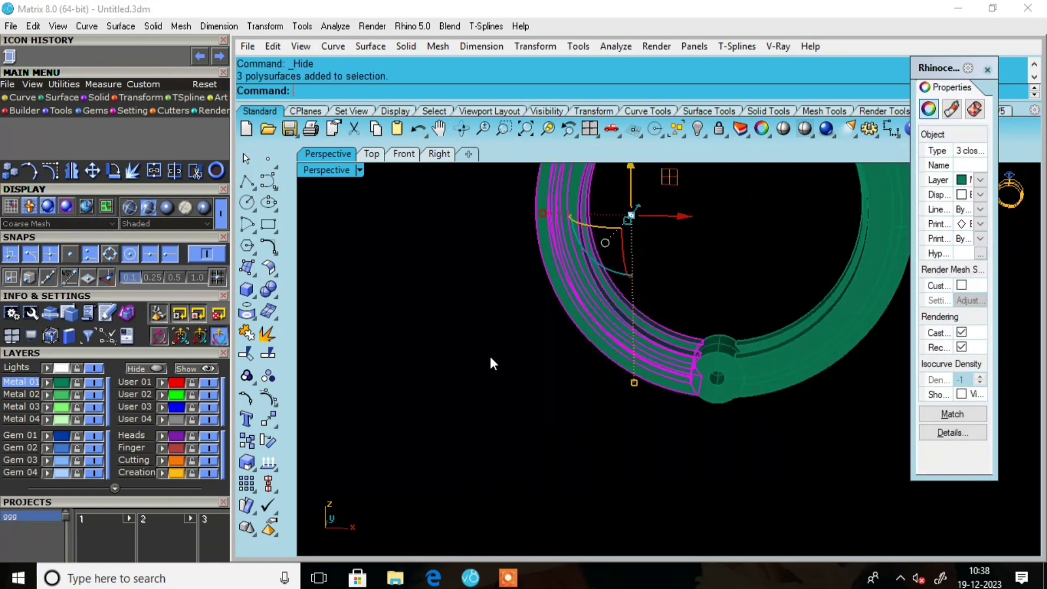
right_click_drag(489, 354, 698, 337)
scroll(696, 327, "up", 3)
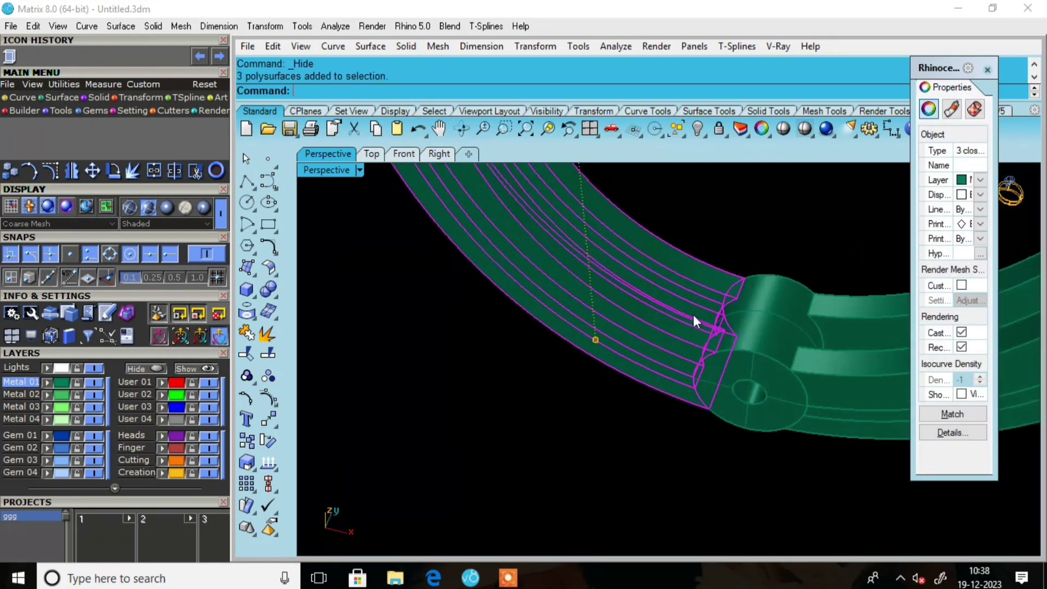
key("Escape")
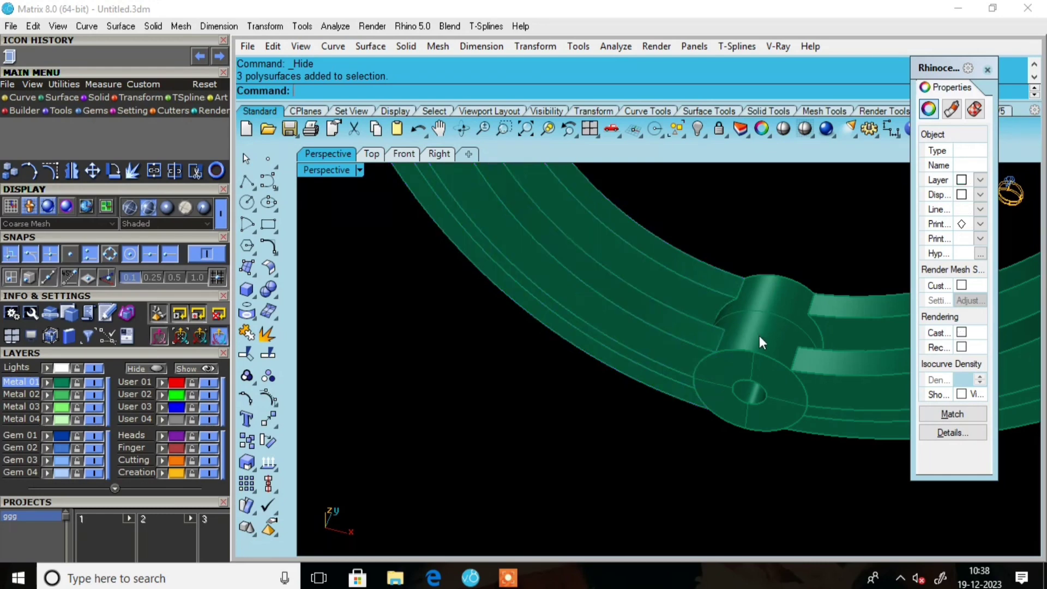
Isolate the hinge tube by hiding all the other ring bodies
left_click(761, 336)
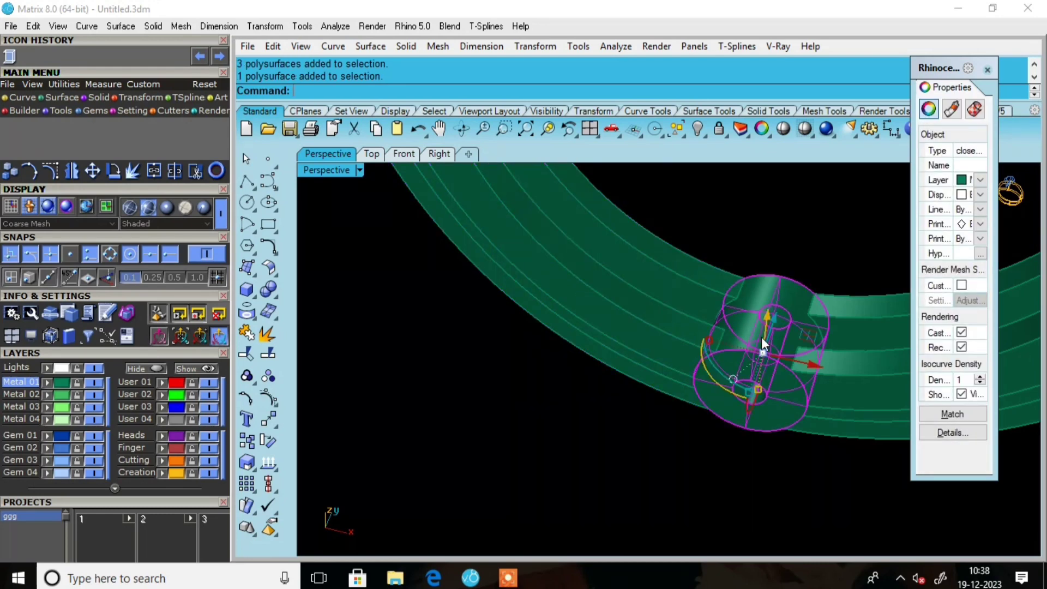
left_click(703, 138)
left_click(761, 156)
scroll(631, 242, "down", 2)
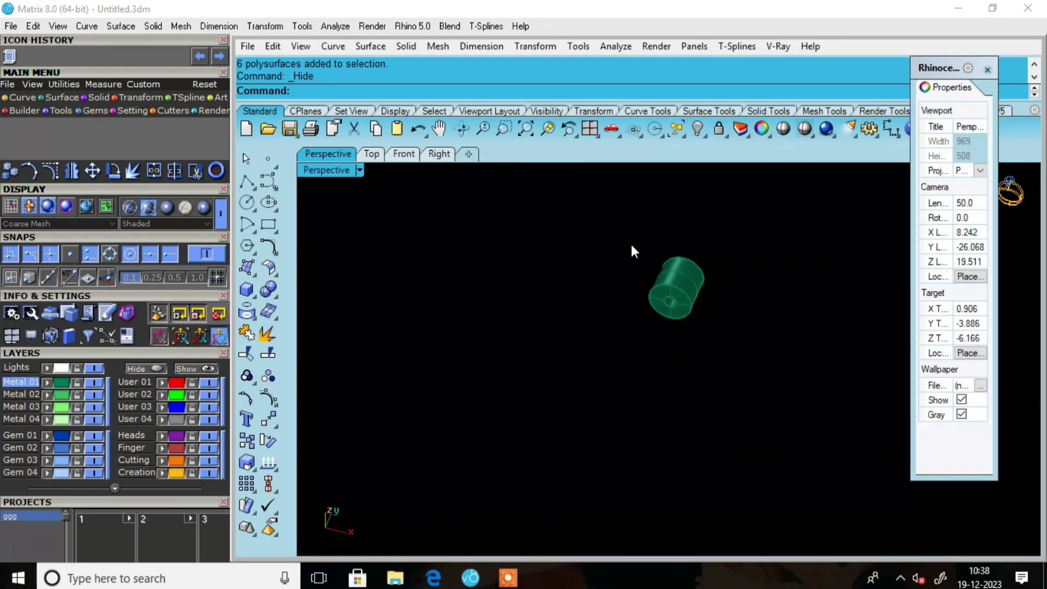
key("ctrl+a")
key("ctrl+h")
key("ctrl+z")
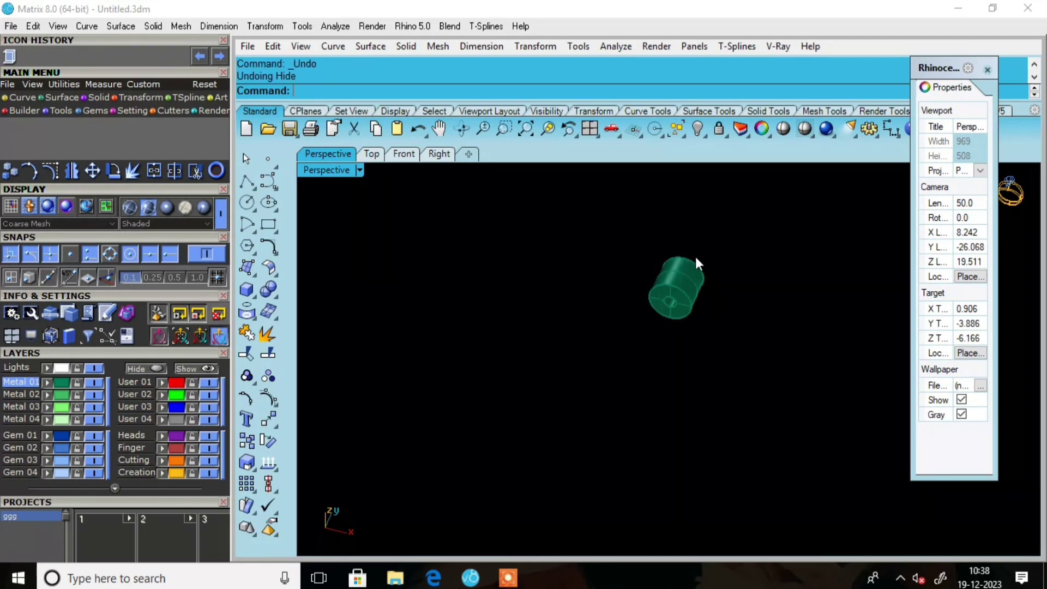
Examine the isolated hinge tube from the side in the Perspective view
right_click_drag(695, 256, 589, 290)
scroll(785, 314, "up", 5)
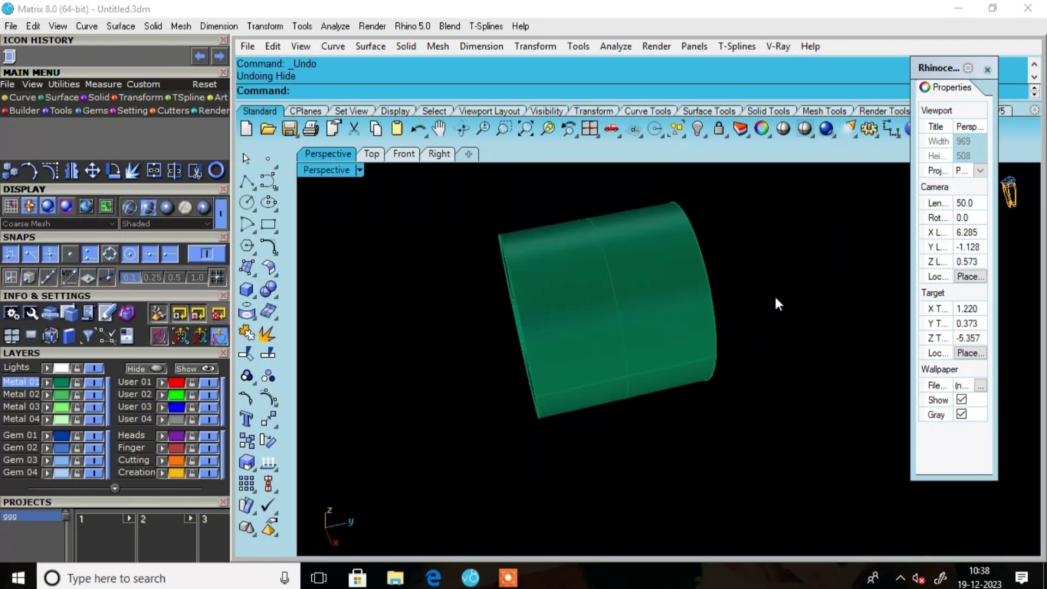
scroll(666, 279, "down", 5)
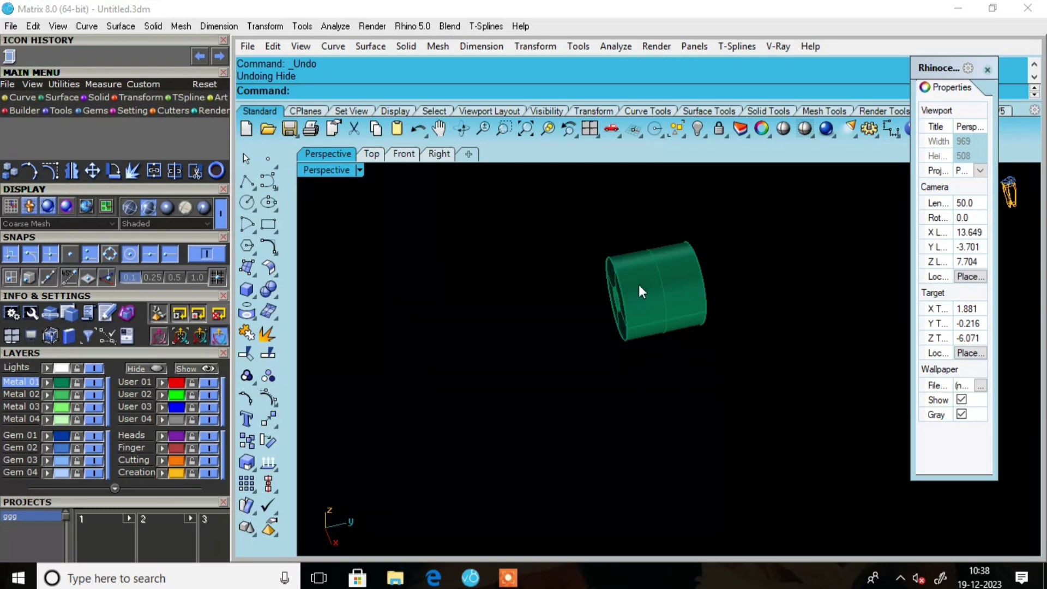
left_click(657, 267)
scroll(655, 274, "up", 5)
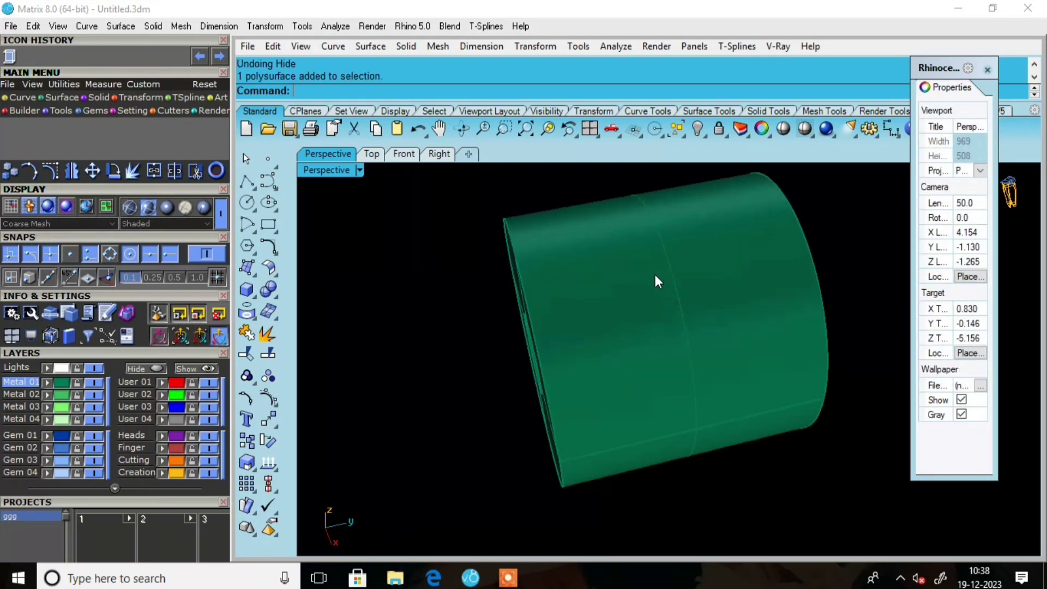
Offset the circle at the tube's end along the tube surface by 0.6, flipping the direction inward
left_click(275, 254)
key("Escape")
left_click(830, 255)
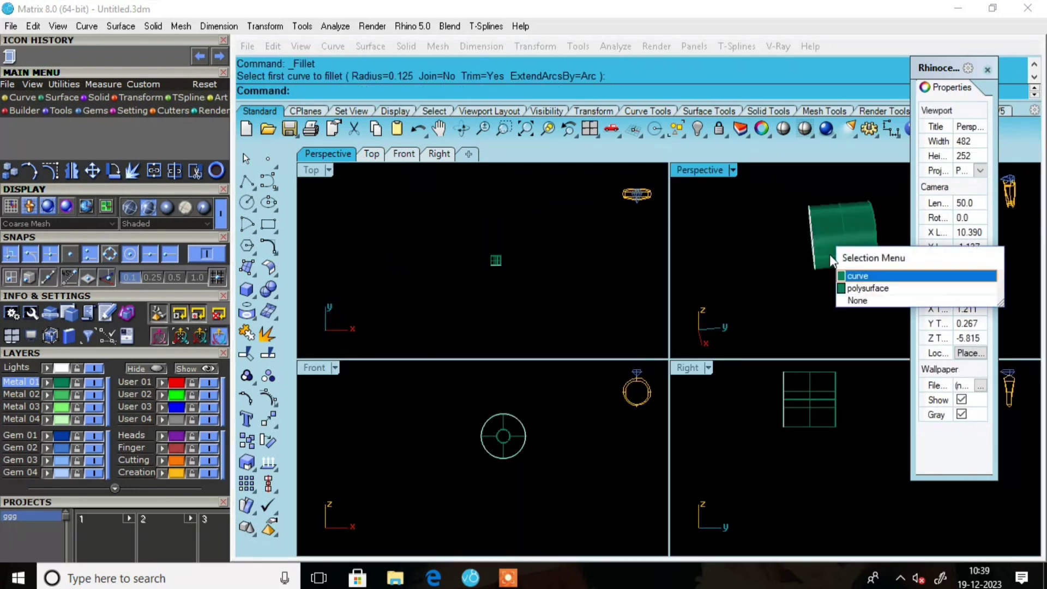
left_click(852, 276)
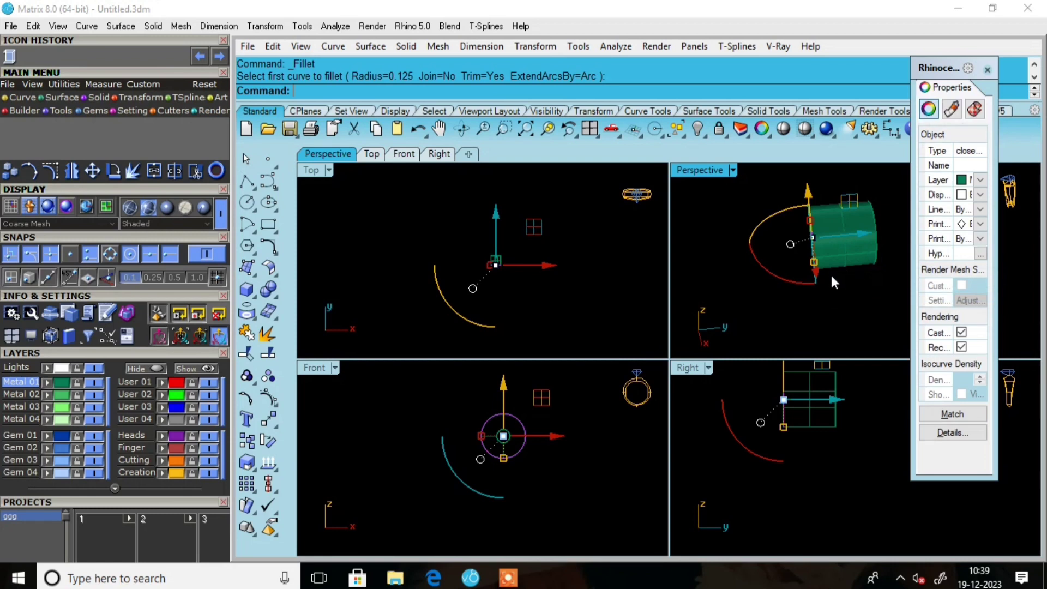
left_click(275, 252)
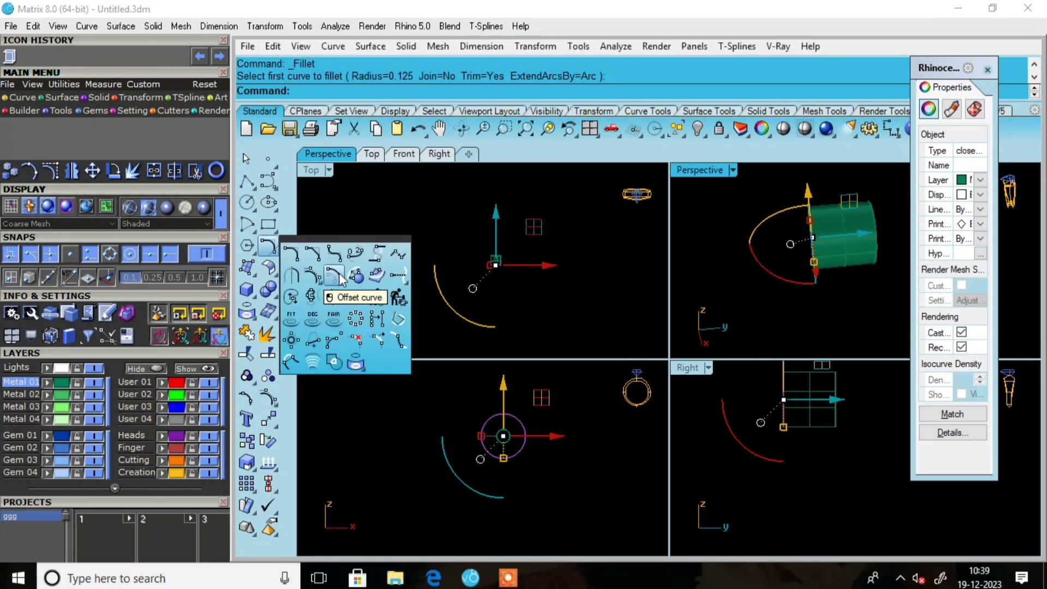
left_click(356, 276)
left_click(833, 239)
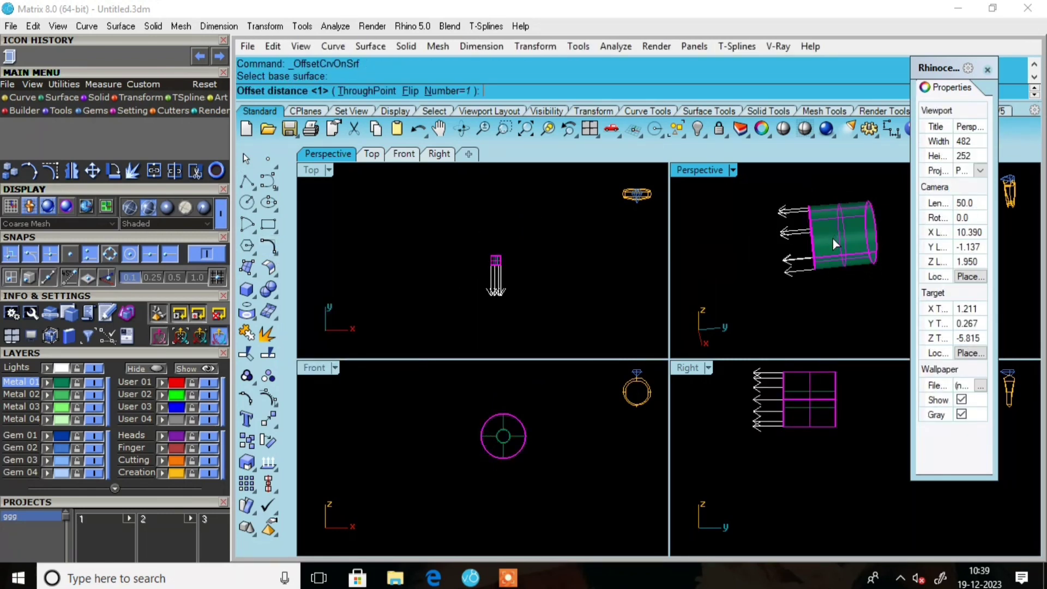
type("f")
key("Return")
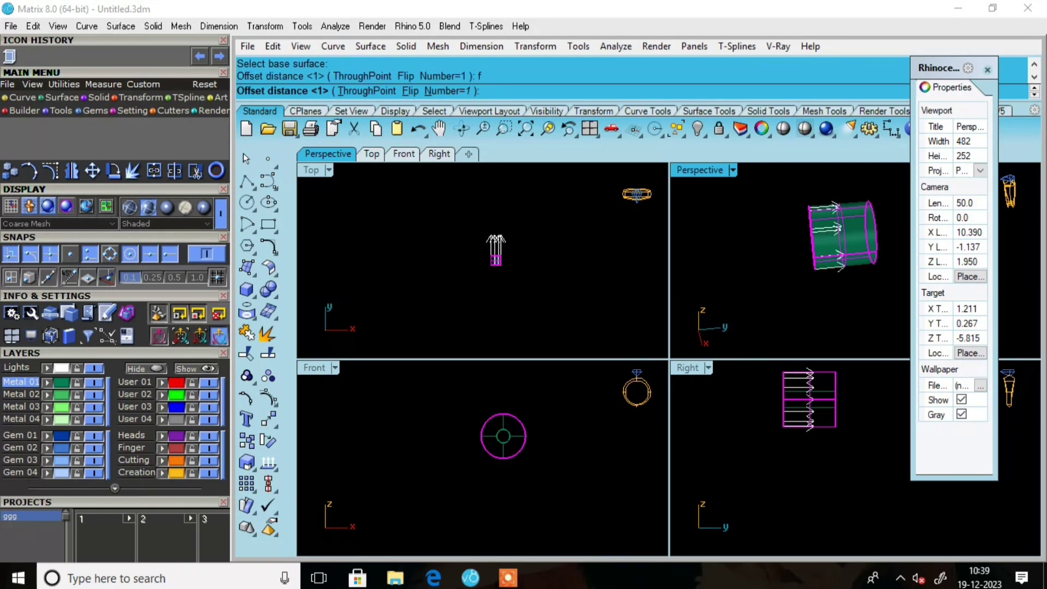
key("Return")
key("Escape")
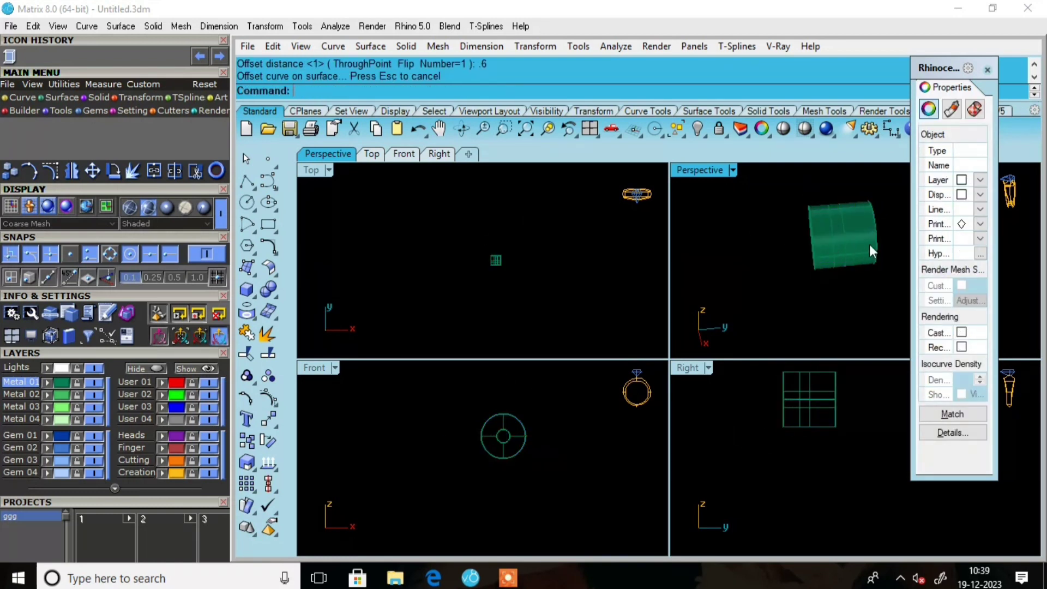
Mirror the offset circle to the other half of the tube in the Right view, starting the mirror plane at 0
left_click(831, 234)
left_click(888, 264)
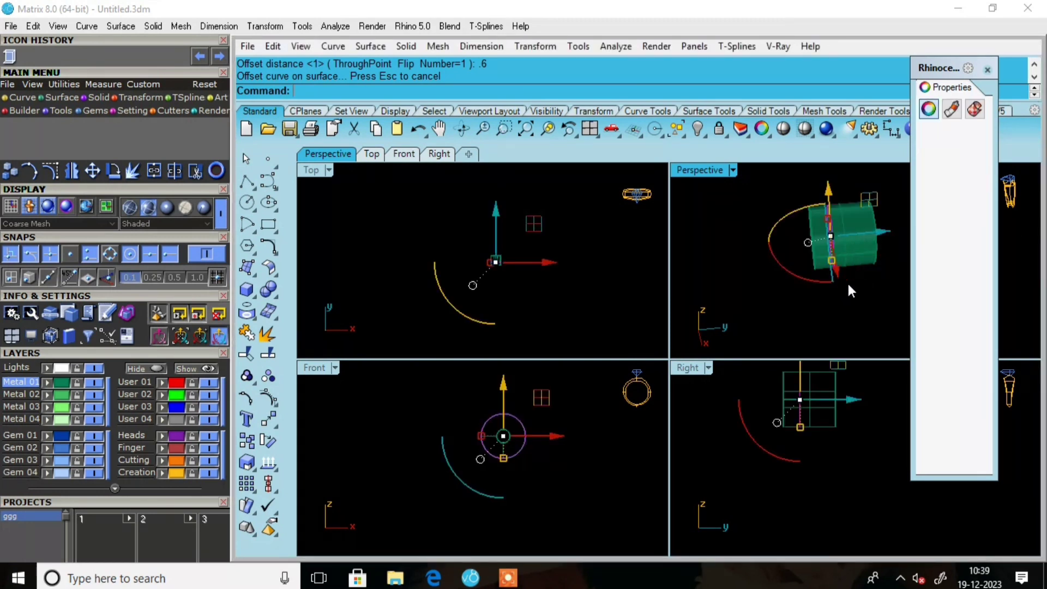
type("Mirror")
key("Return")
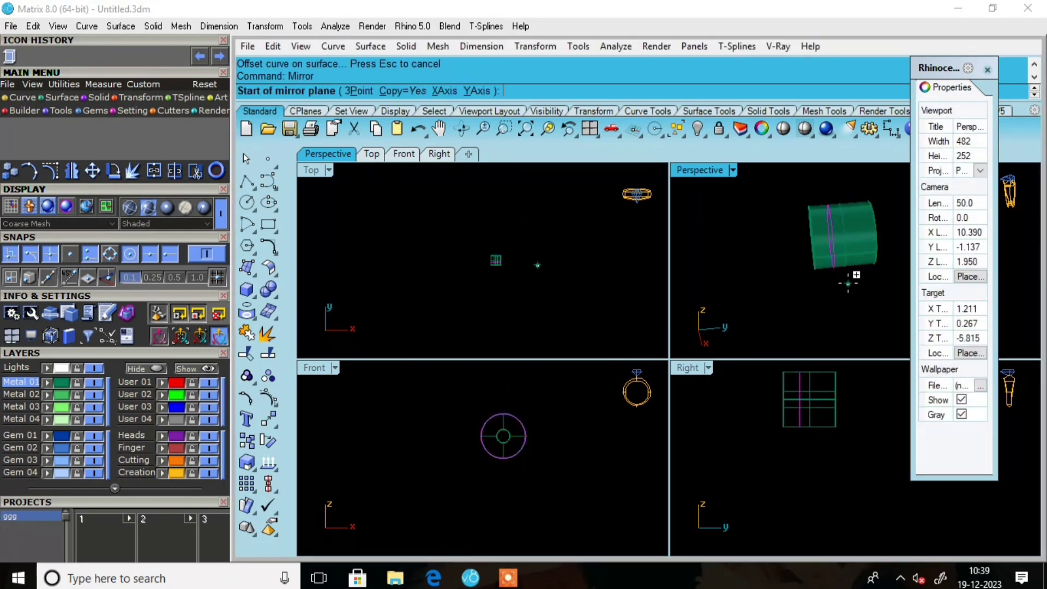
type("0")
key("Return")
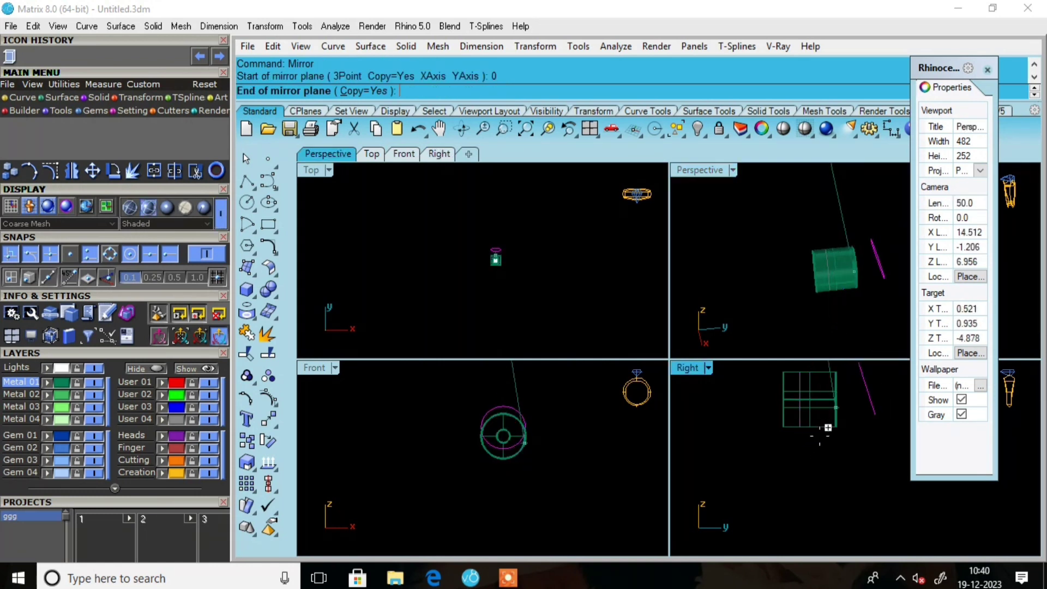
left_click(806, 461)
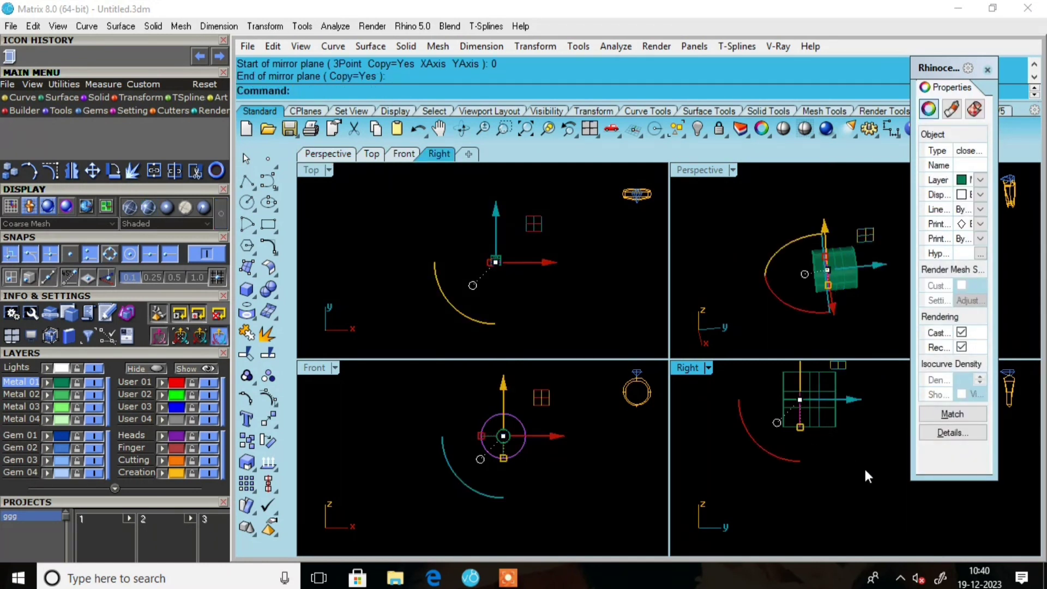
key("Escape")
left_click(825, 267)
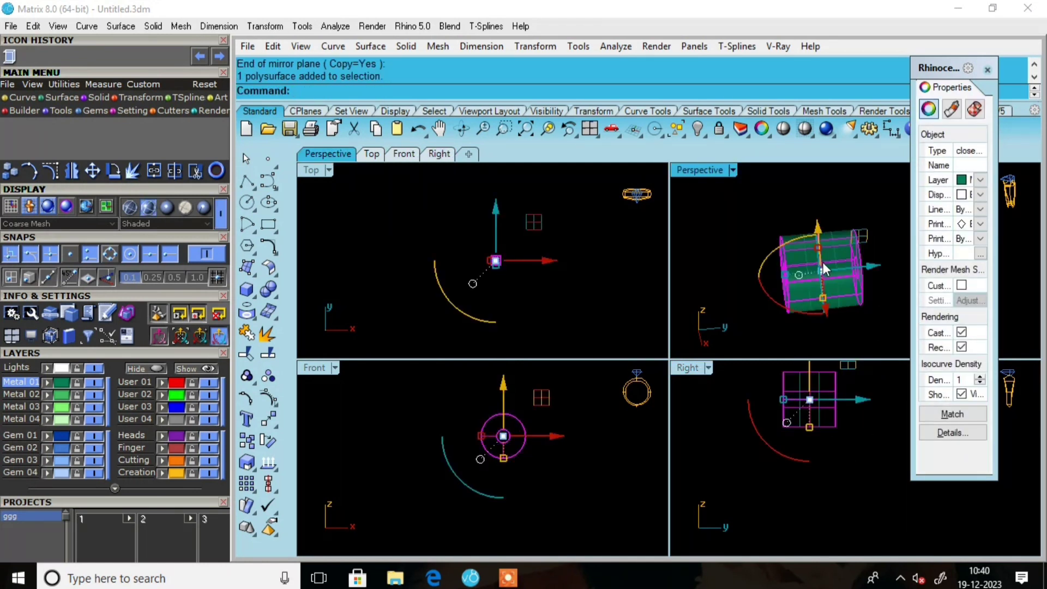
key("Escape")
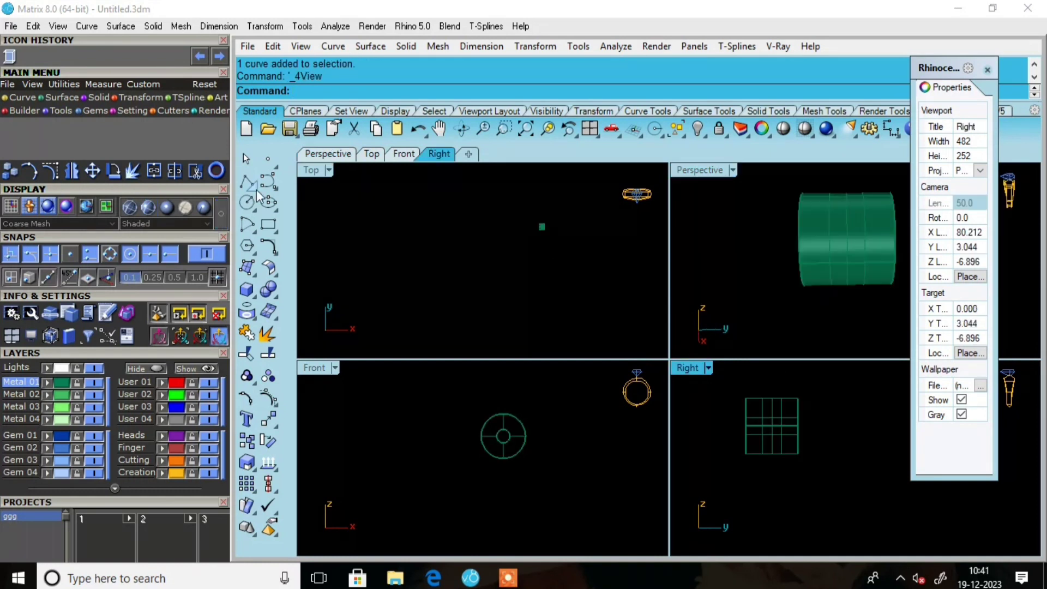
Draw a vertical line extending to both sides of its start point on the tube's offset circle in the Right view
left_click(247, 181)
left_click(290, 191)
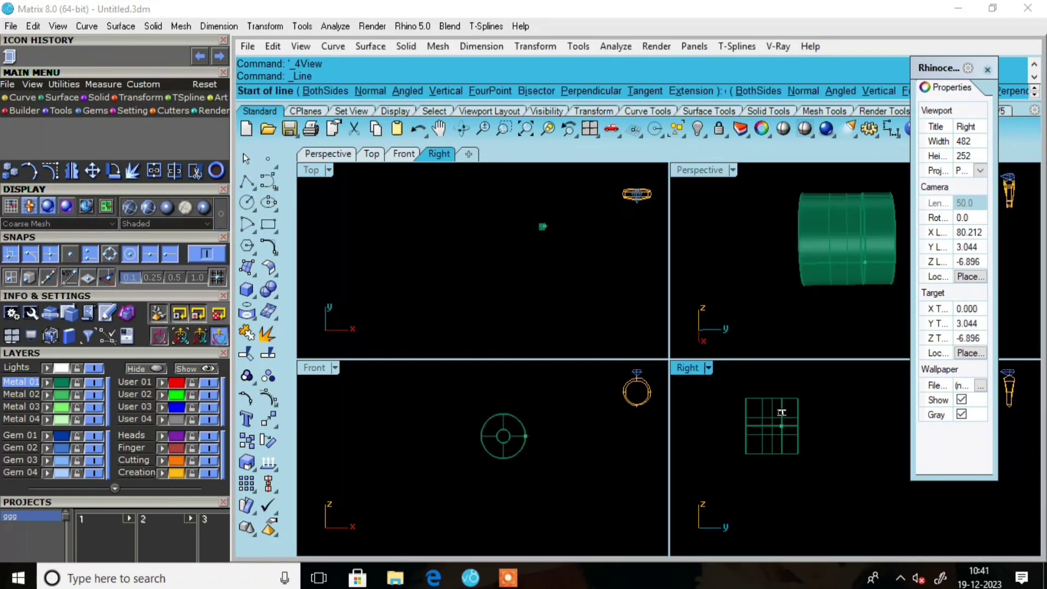
left_click(760, 425)
scroll(770, 452, "down", 3)
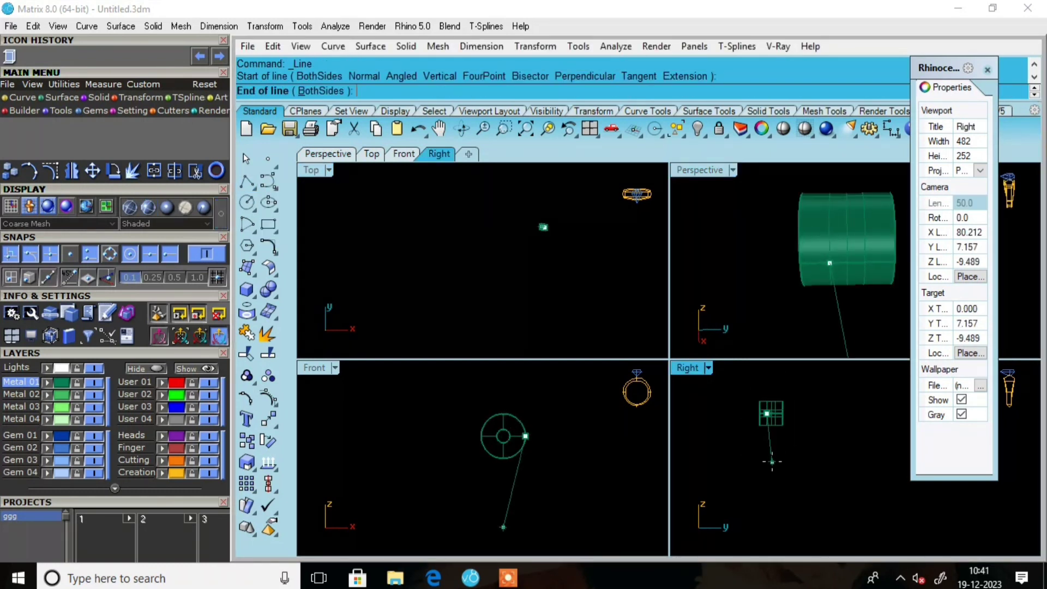
key("Return")
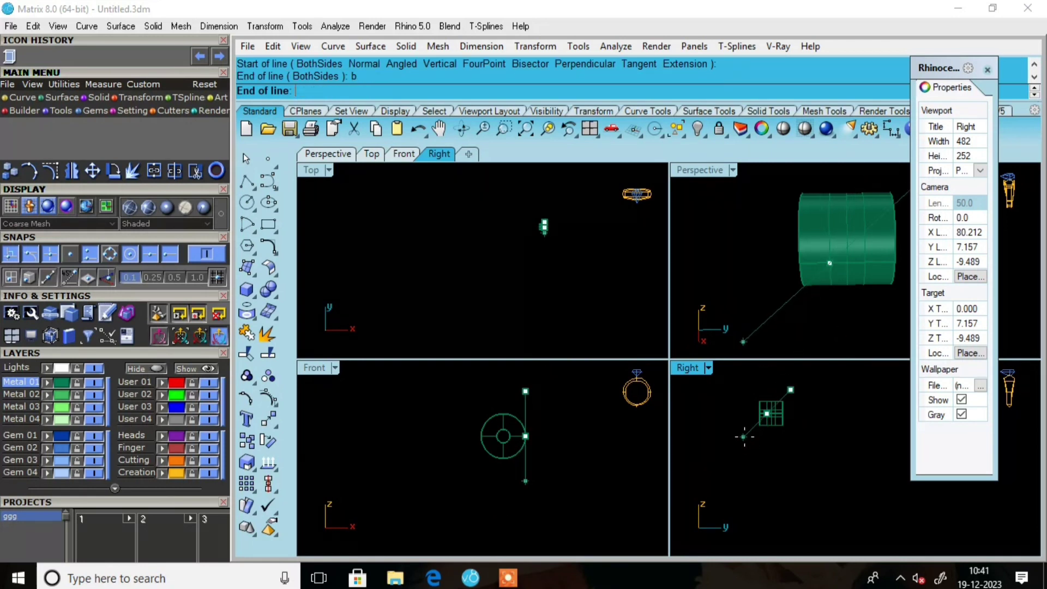
left_click(774, 459)
scroll(766, 270, "down", 3)
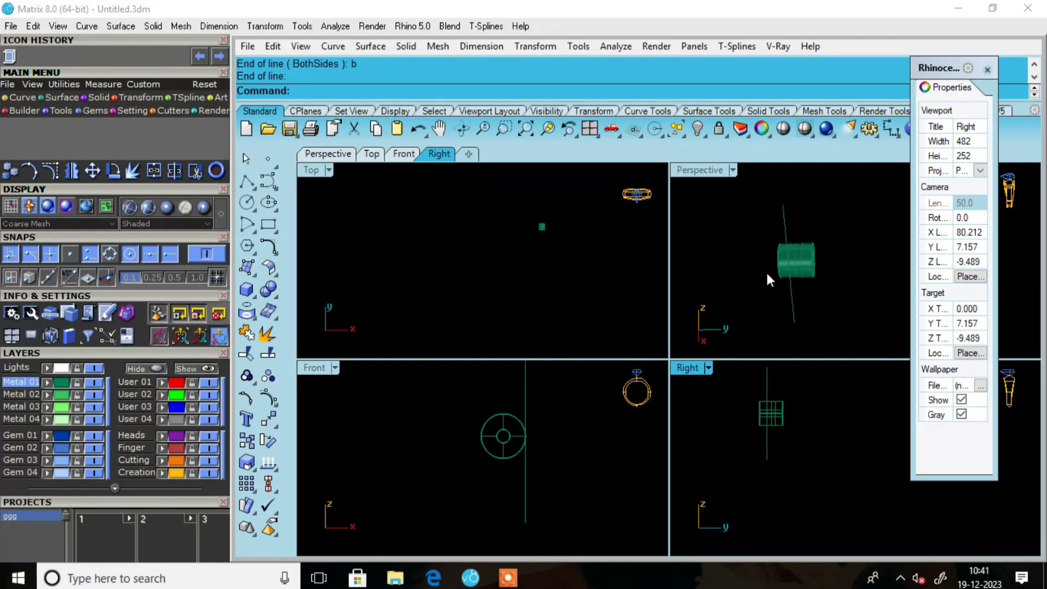
Move the vertical line outward beside the tube and place a pasted copy of it on the tube's opposite side
right_click_drag(766, 270, 794, 316)
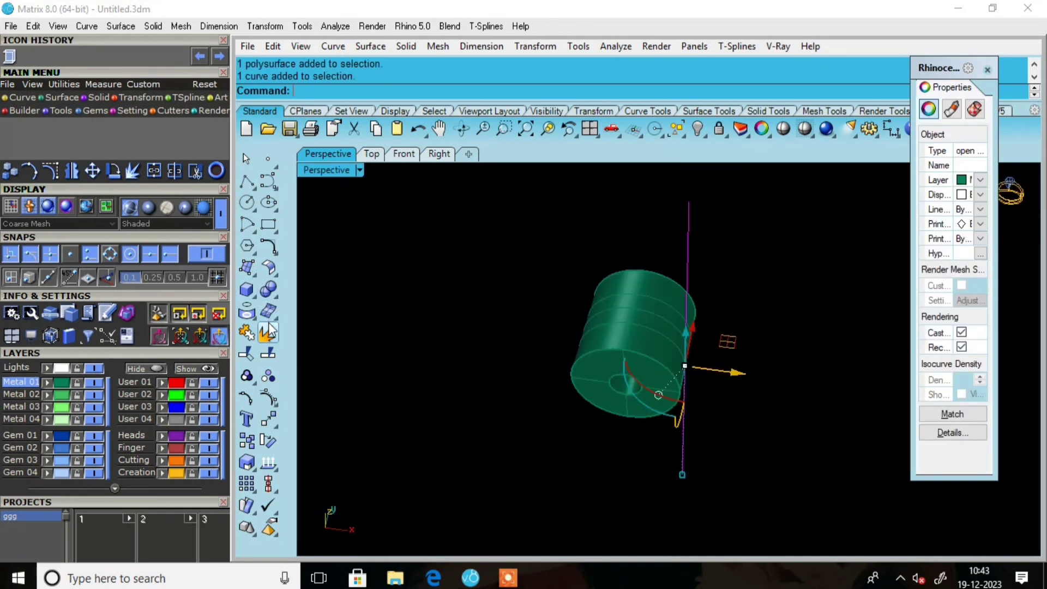
right_click_drag(563, 334, 716, 354)
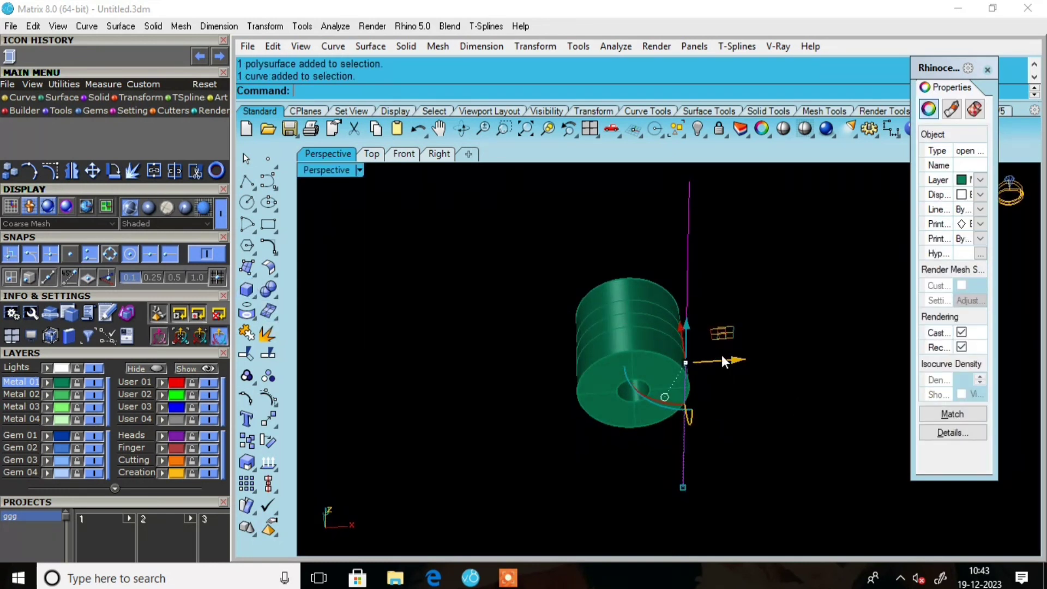
left_click_drag(735, 357, 777, 366)
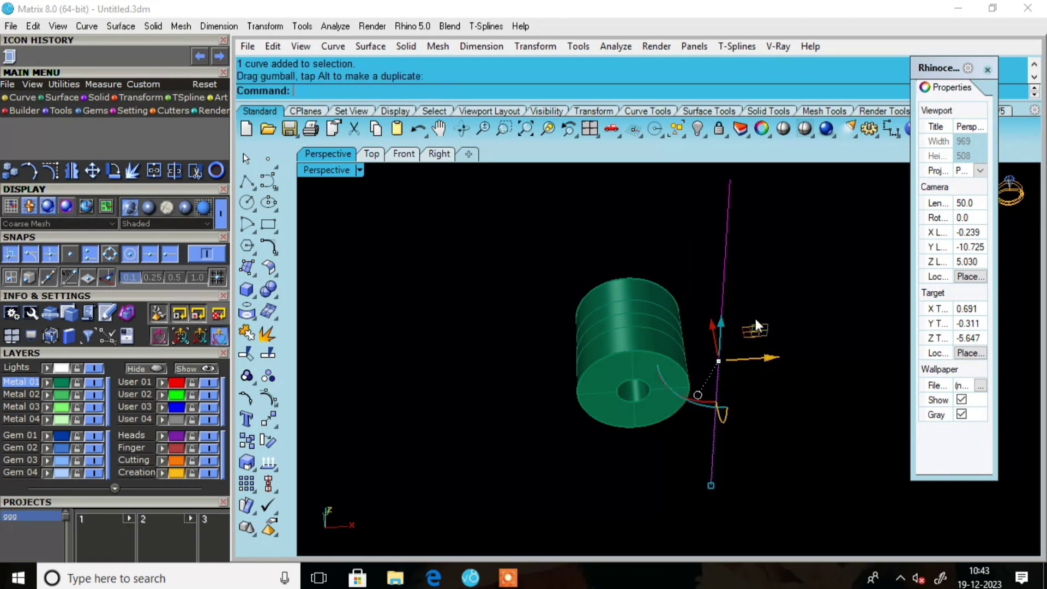
left_click(731, 269)
left_click(724, 265)
key("ctrl+c")
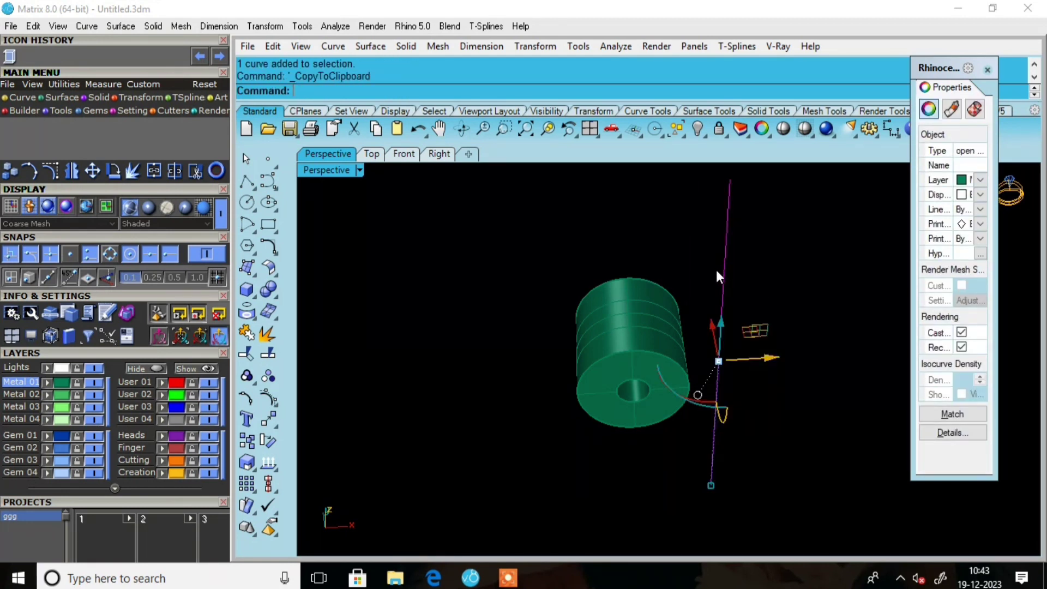
key("ctrl+v")
left_click_drag(764, 357, 577, 402)
left_click(812, 406)
scroll(681, 349, "down", 4)
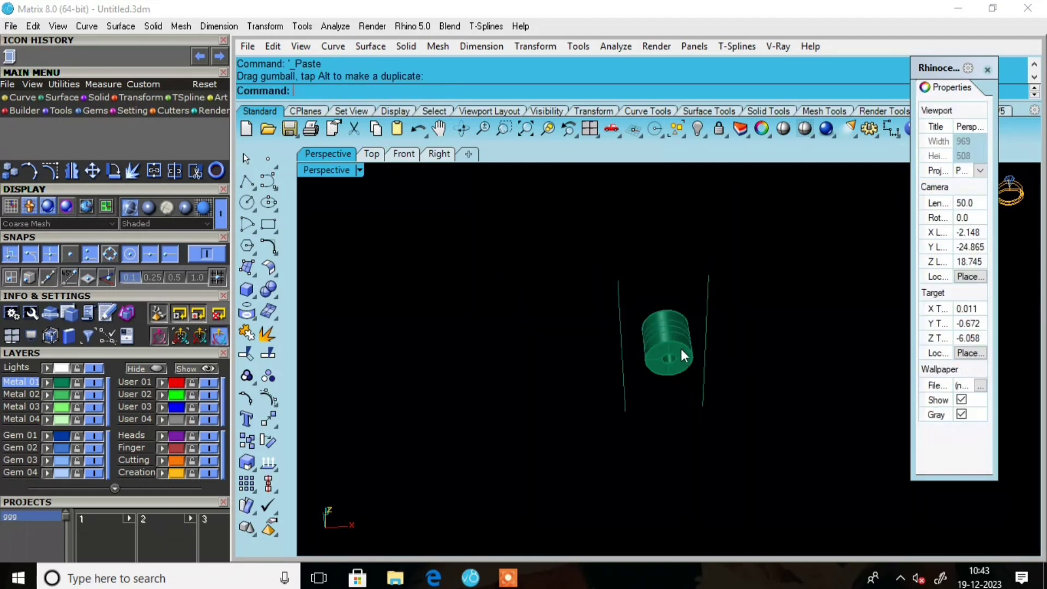
Loft a flat cutting surface through the tube between the two vertical lines
left_click_drag(583, 299, 586, 301)
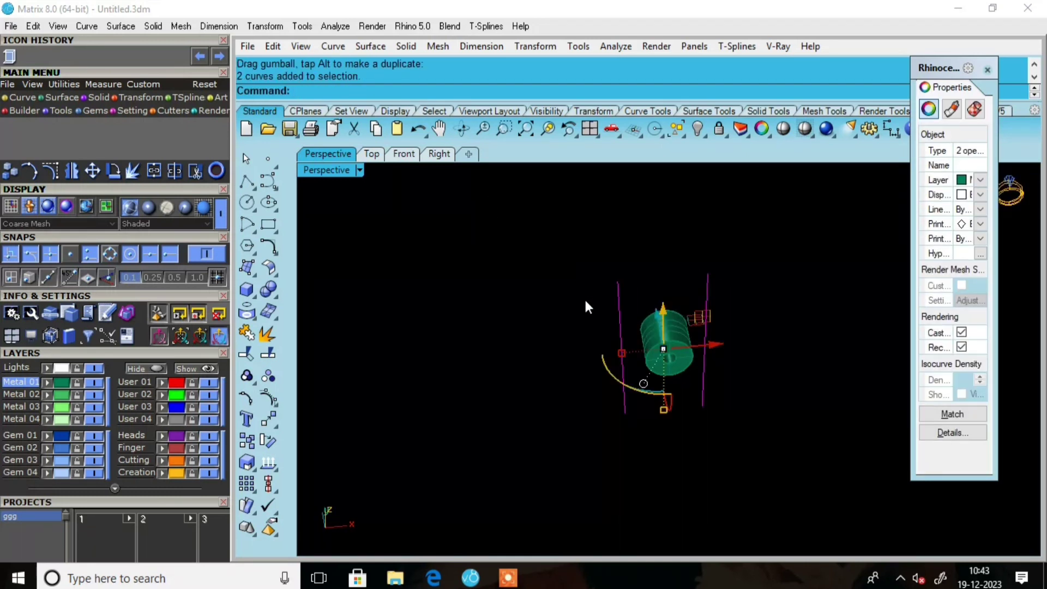
type("Loft")
key("Return")
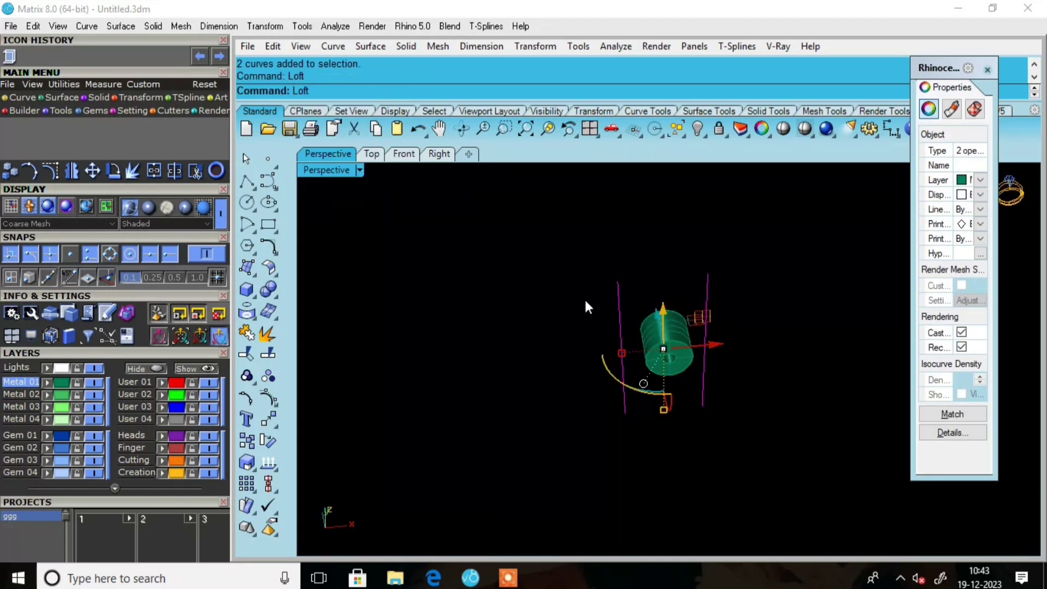
key("Return")
right_click_drag(623, 252, 654, 367)
scroll(661, 346, "up", 3)
left_click(661, 338)
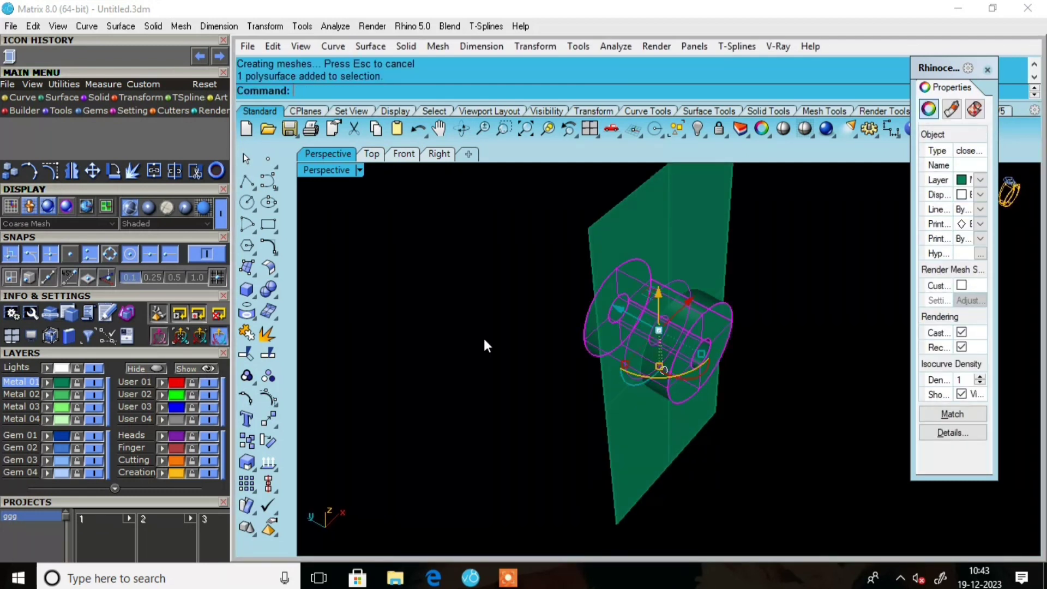
left_click(276, 295)
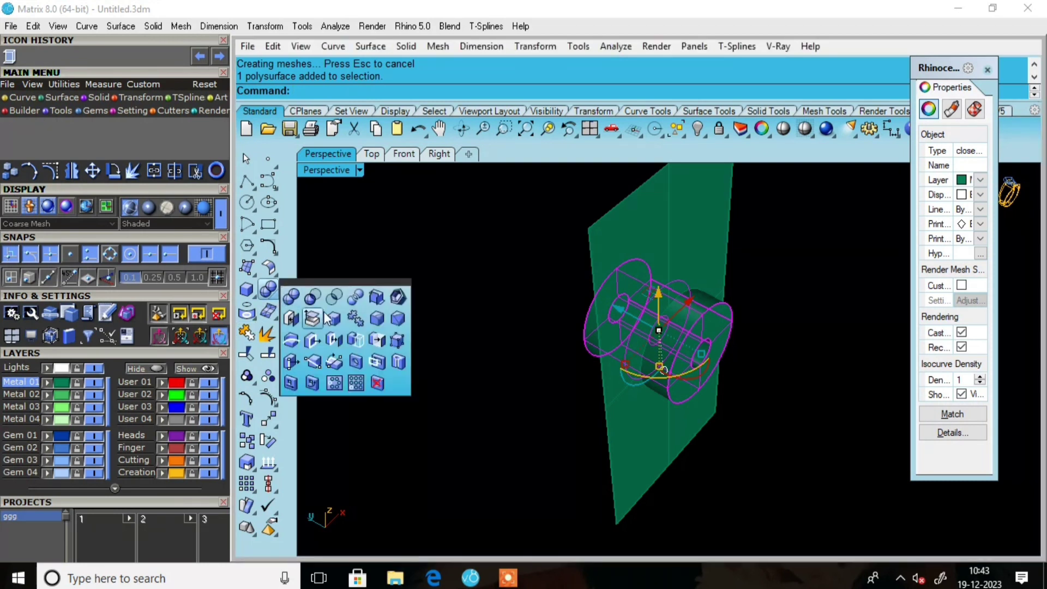
left_click(358, 300)
left_click(690, 234)
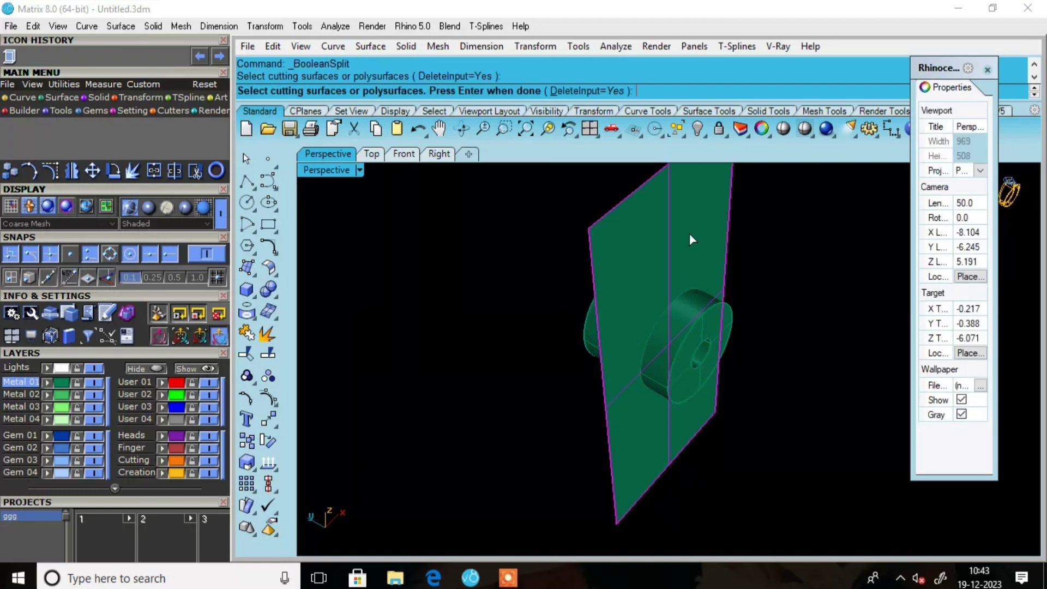
key("Return")
key("Escape")
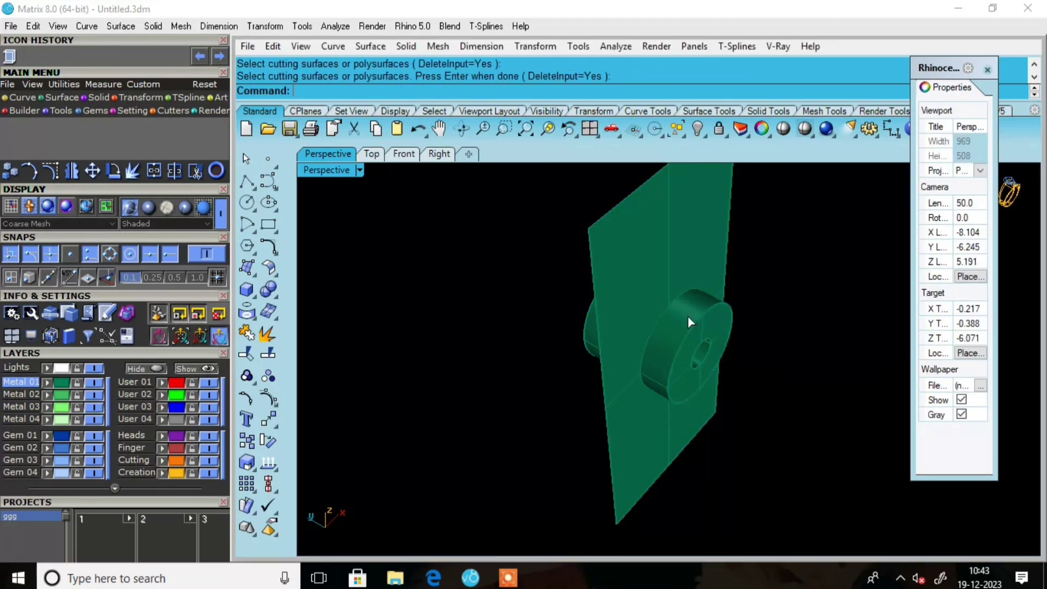
Boolean split the hinge tube with the lofted cutting surface
left_click(688, 316)
key("Return")
left_click(682, 238)
key("Return")
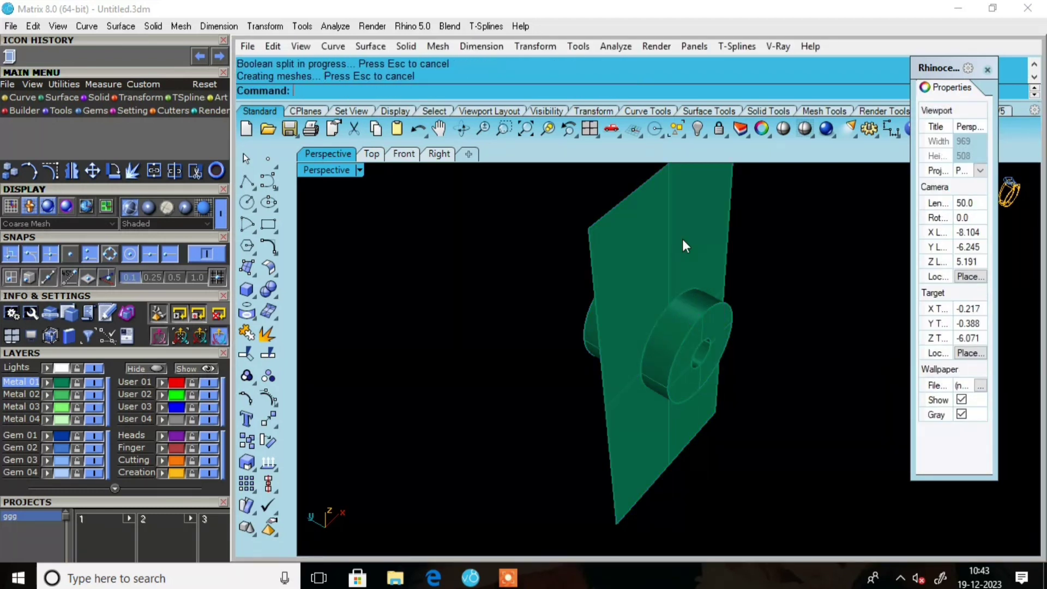
Hide the cutting surface to check the split-off end segment, and undo the hiding
left_click(680, 248)
left_click(694, 132)
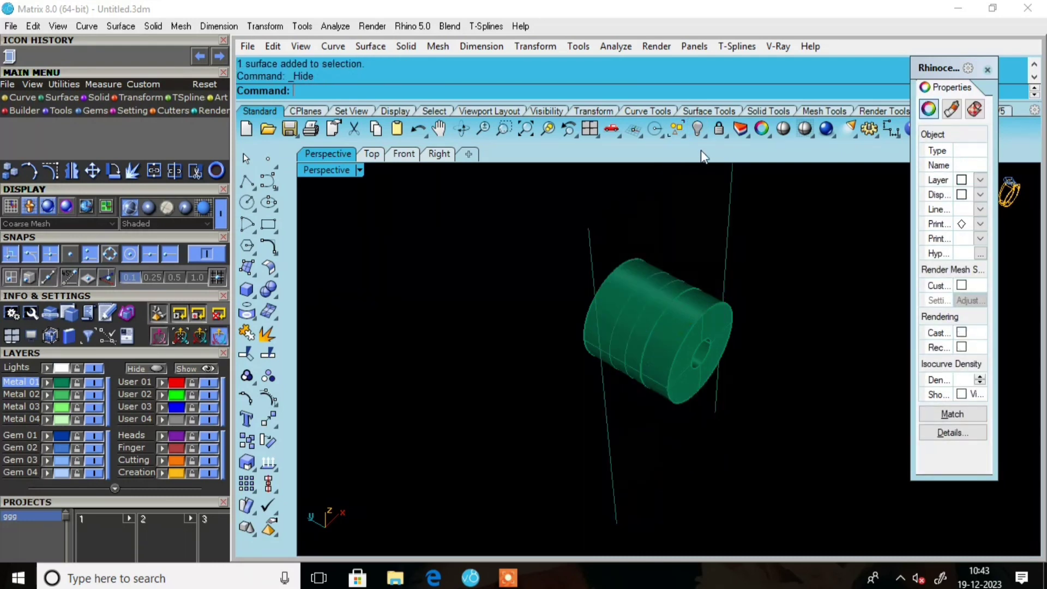
left_click(670, 330)
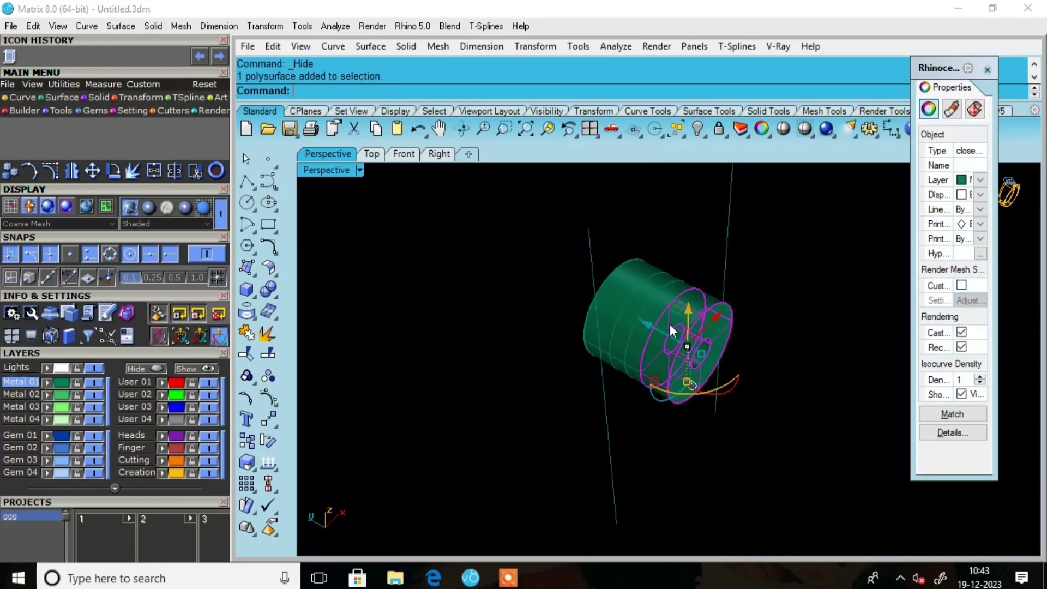
right_click(690, 135)
key("ctrl+z")
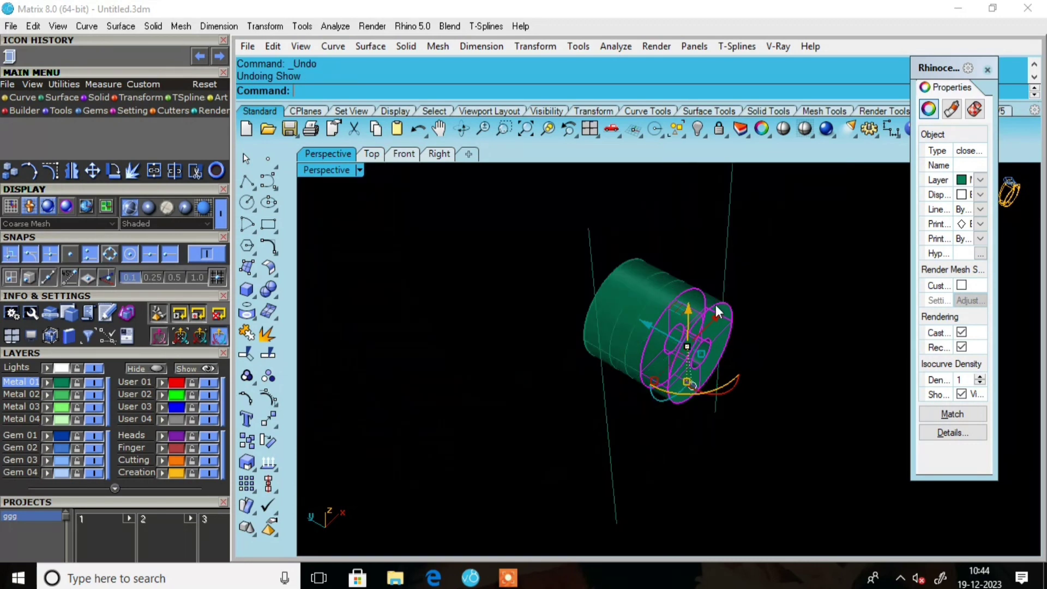
key("Escape")
key("ctrl+z")
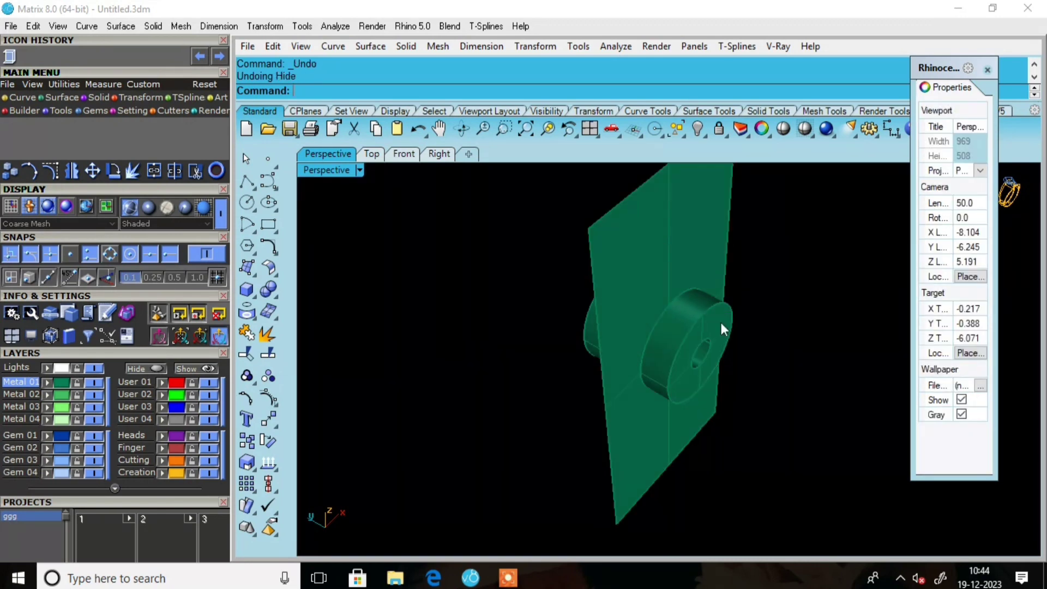
left_click(666, 329)
left_click(754, 276)
Mirror the cutting surface to the other half of the tube in the Right view, starting the mirror plane at 0
right_click_drag(755, 276, 572, 289)
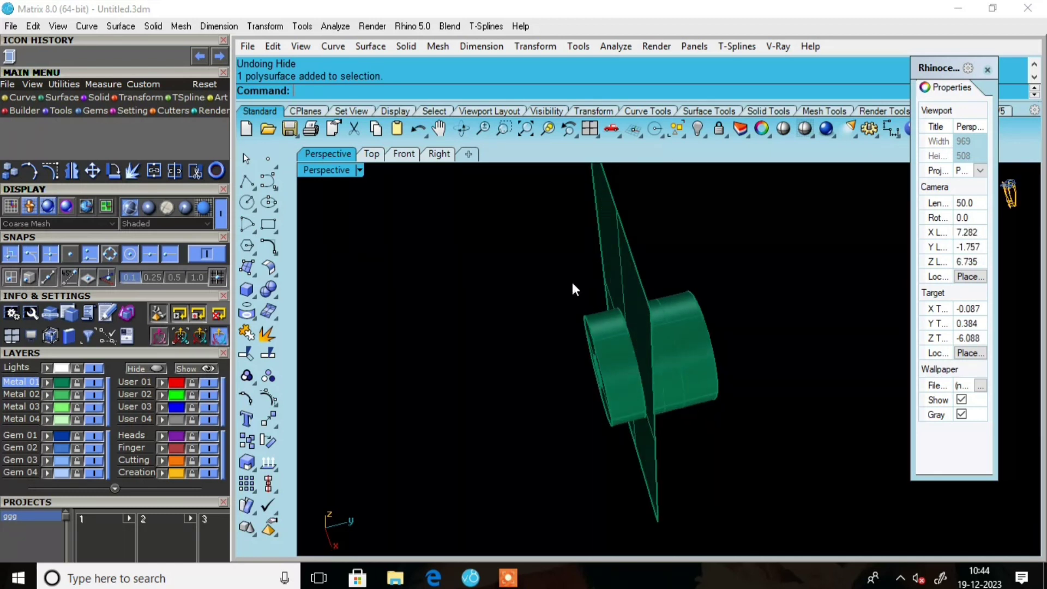
left_click(604, 238)
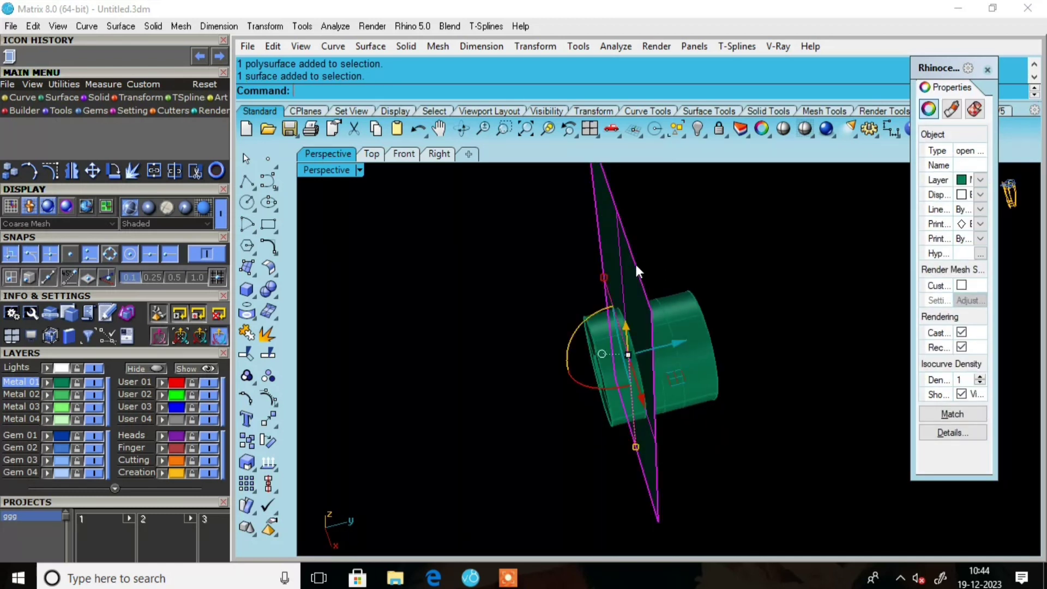
left_click(590, 129)
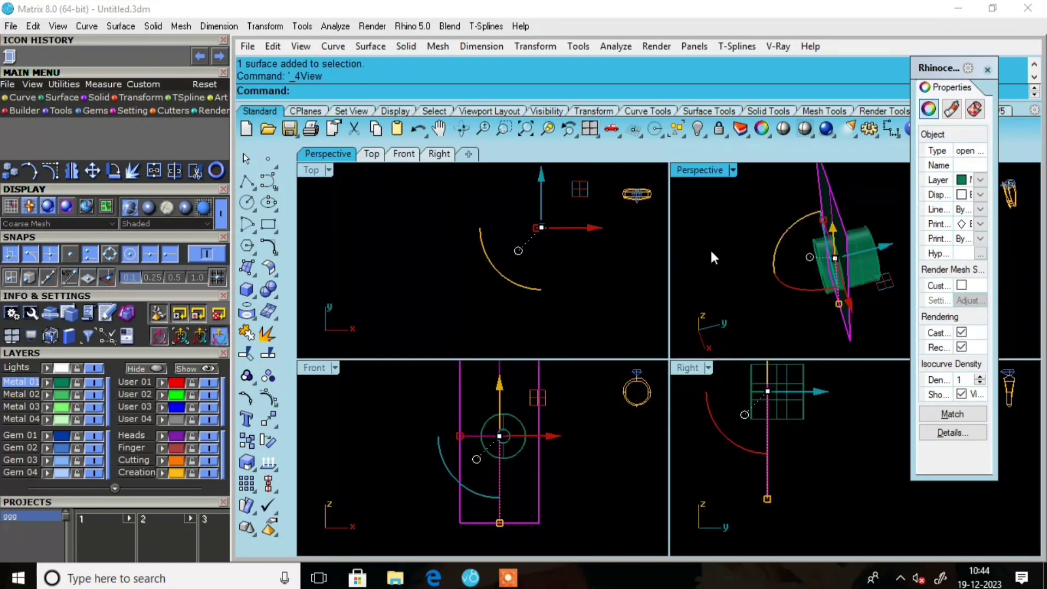
right_click_drag(711, 253, 726, 254)
scroll(743, 401, "down", 5)
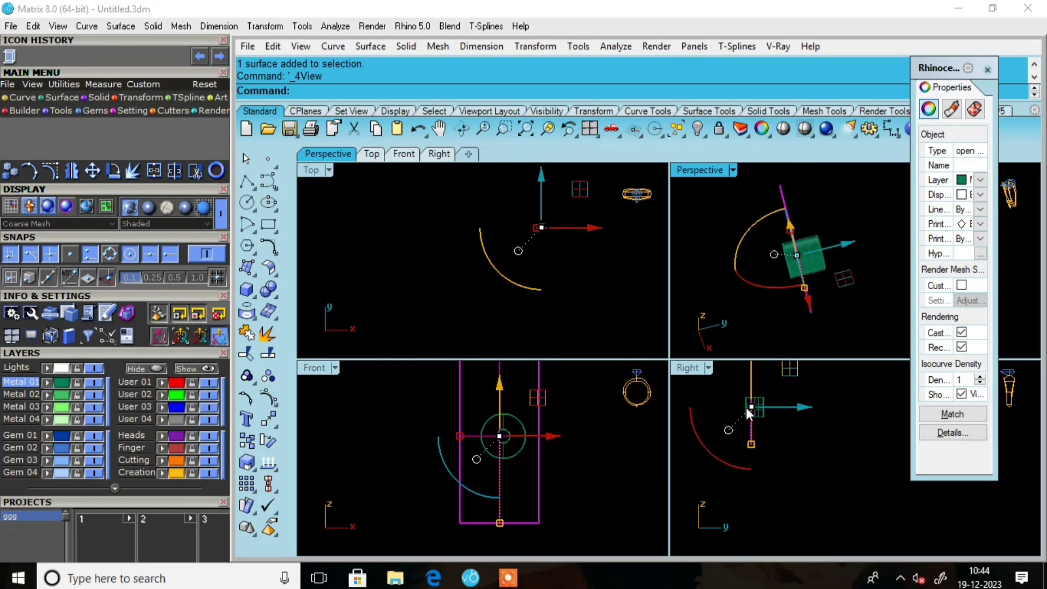
type("mirror")
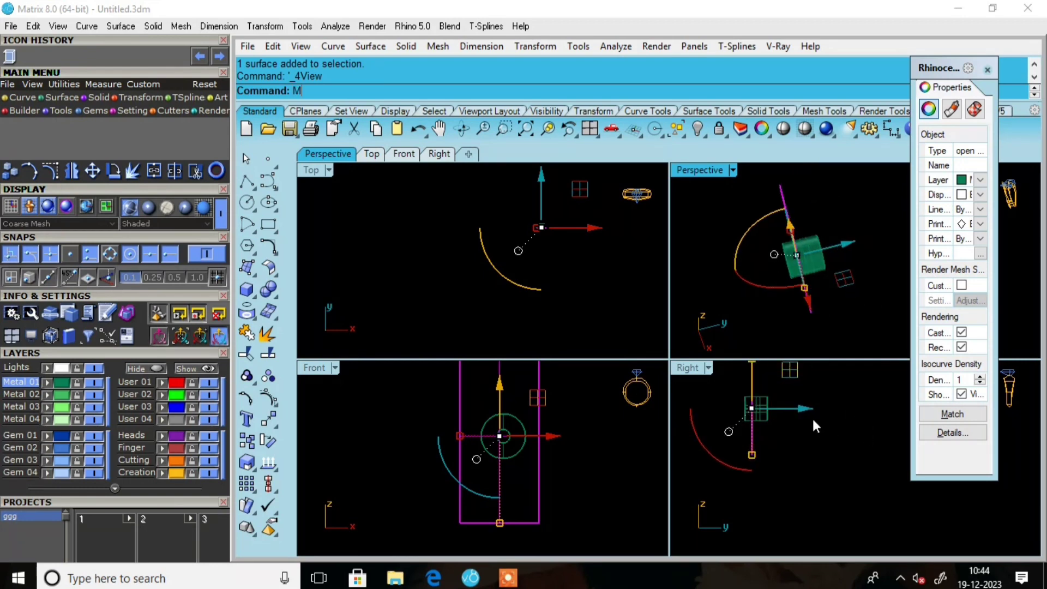
key("Return")
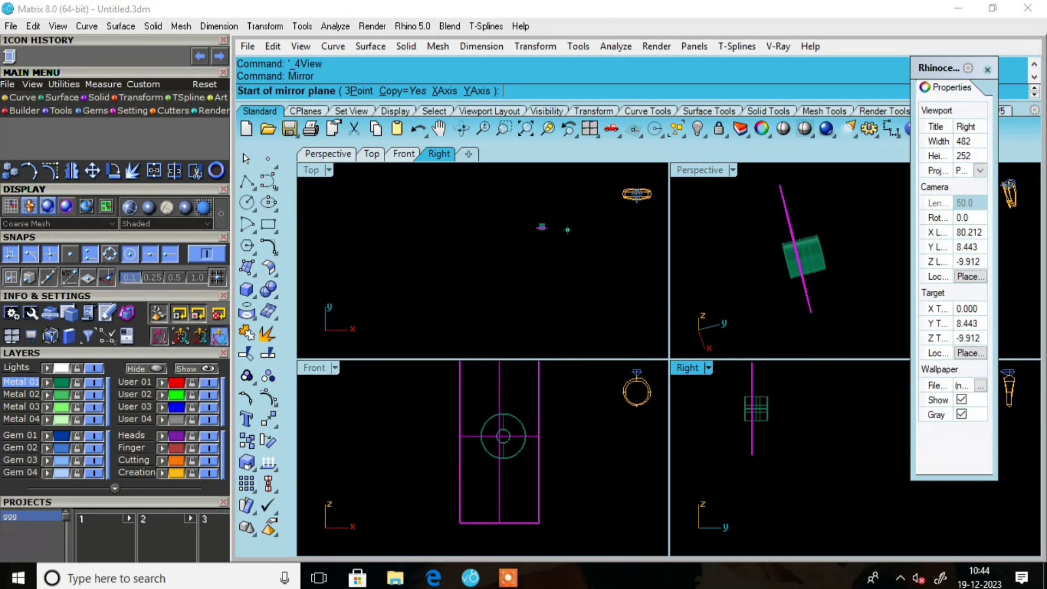
type("0")
key("Return")
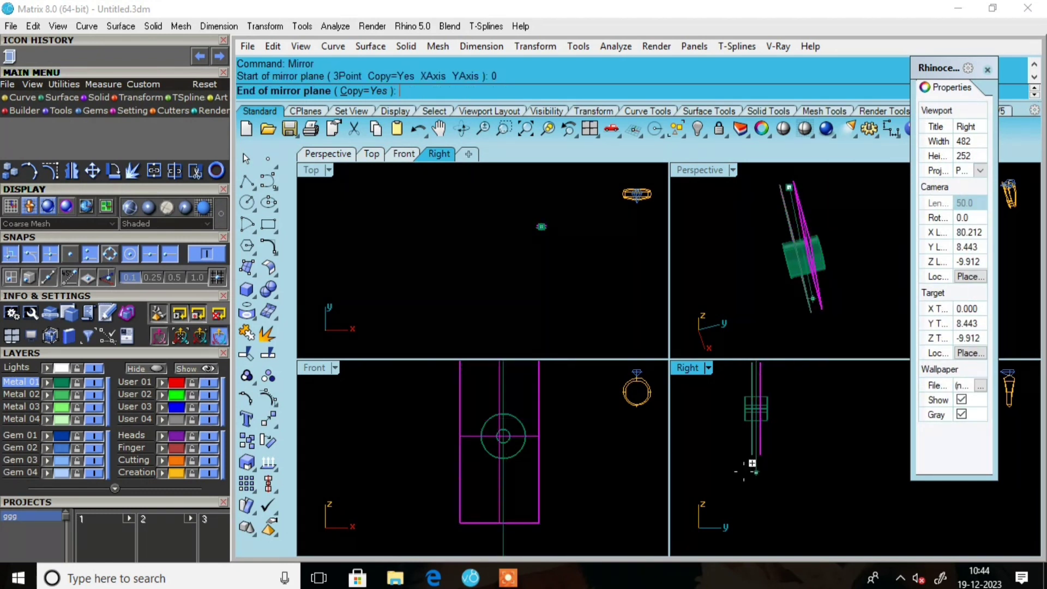
left_click(745, 470)
Boolean split the remaining larger part of the tube with the mirrored cutting surface
left_click(845, 221)
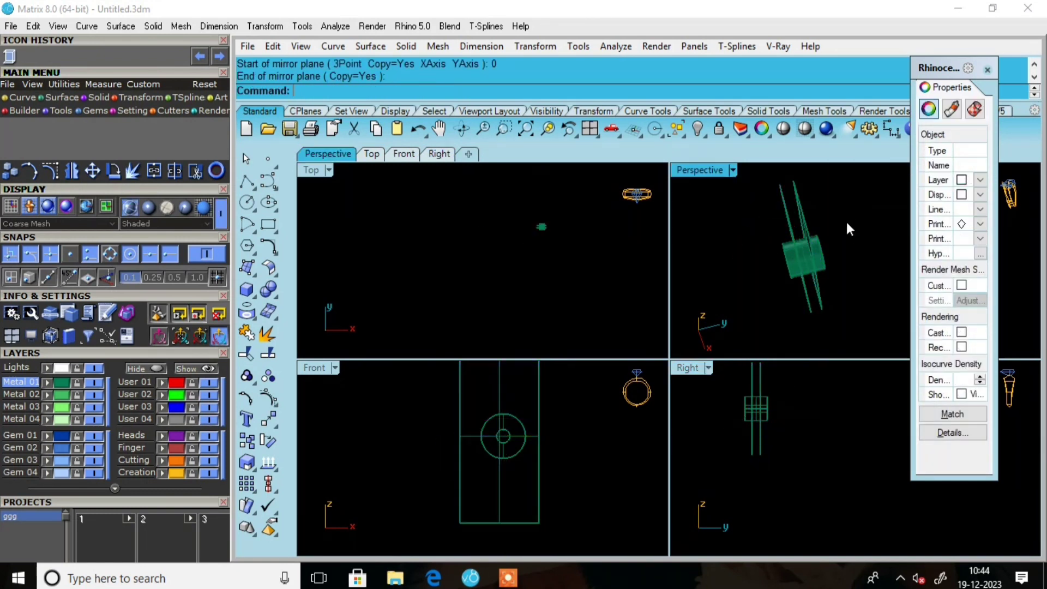
scroll(794, 260, "up", 5)
left_click(799, 221)
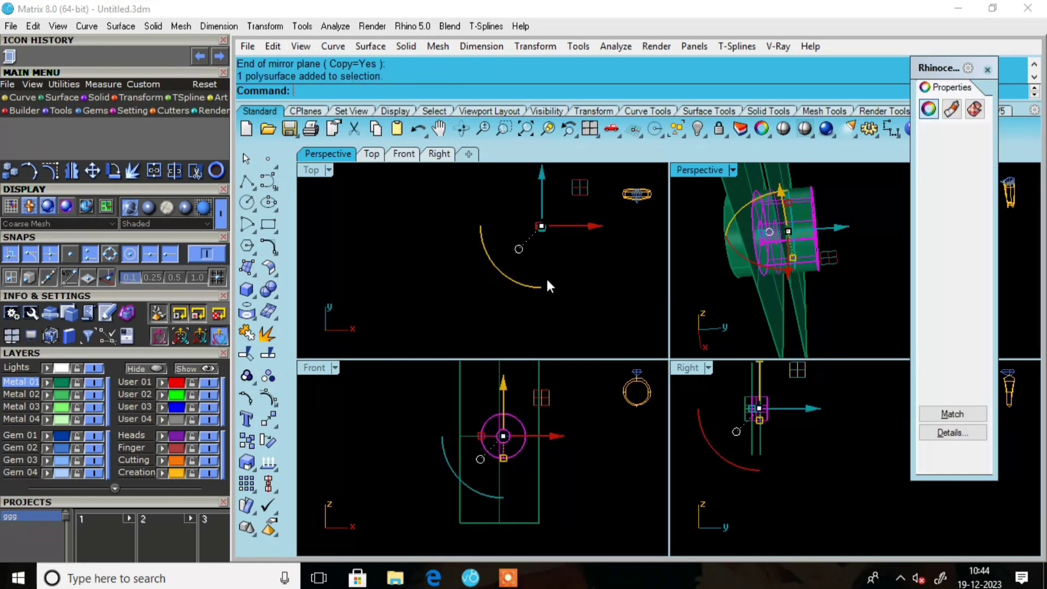
left_click(280, 296)
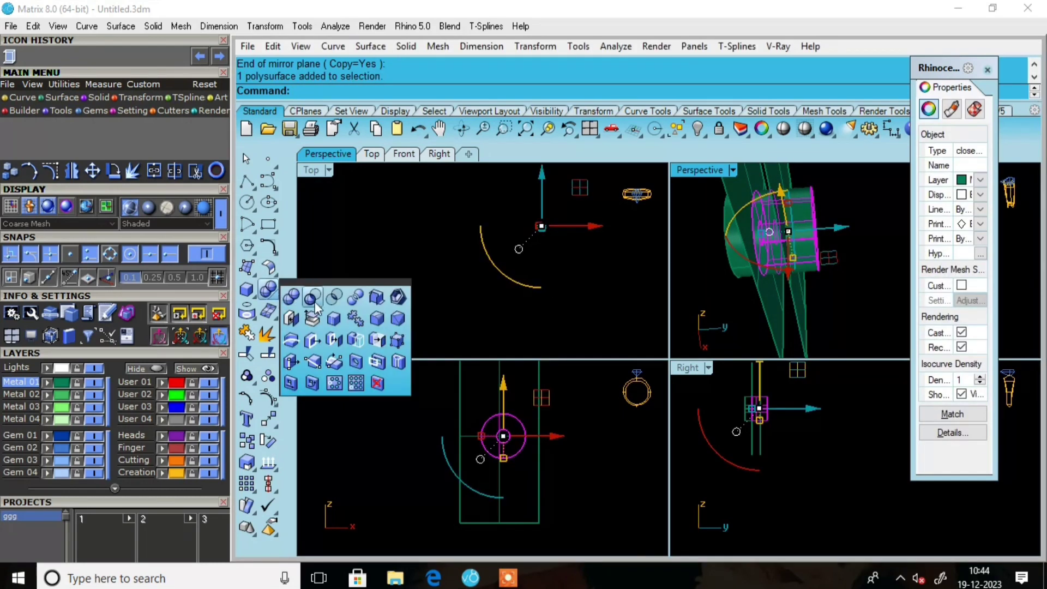
left_click(381, 296)
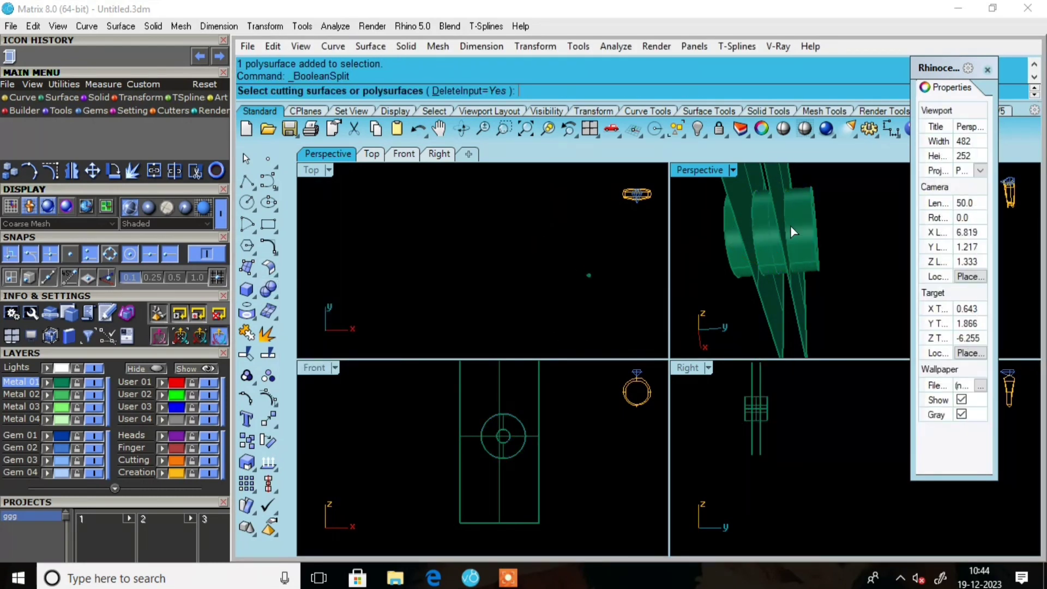
left_click(796, 294)
key("Return")
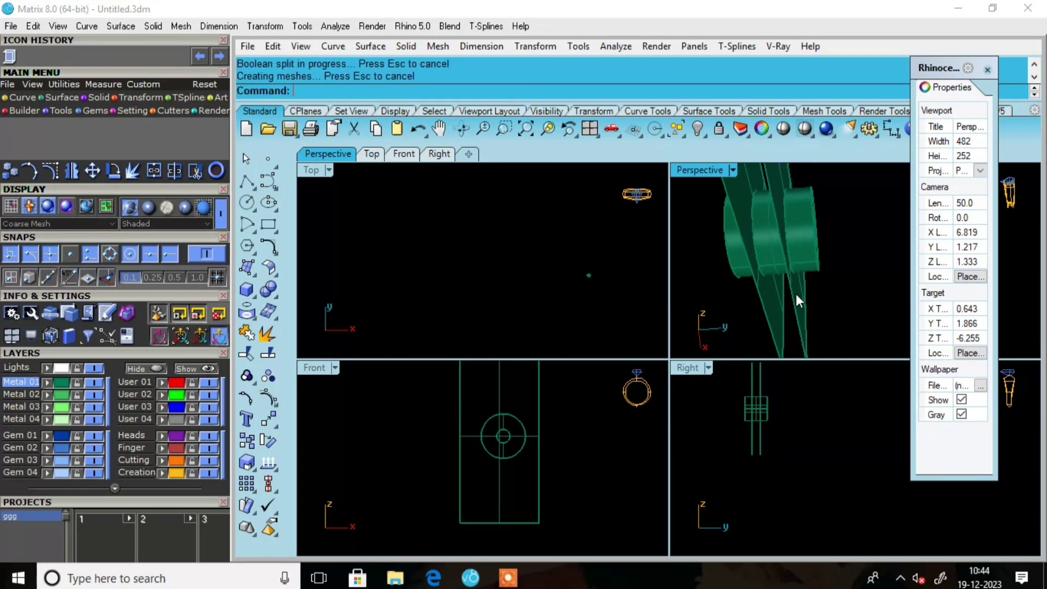
Delete both cutting surfaces and the vertical construction lines around the hinge tube
left_click(730, 185)
key("Delete")
right_click_drag(734, 258, 731, 217)
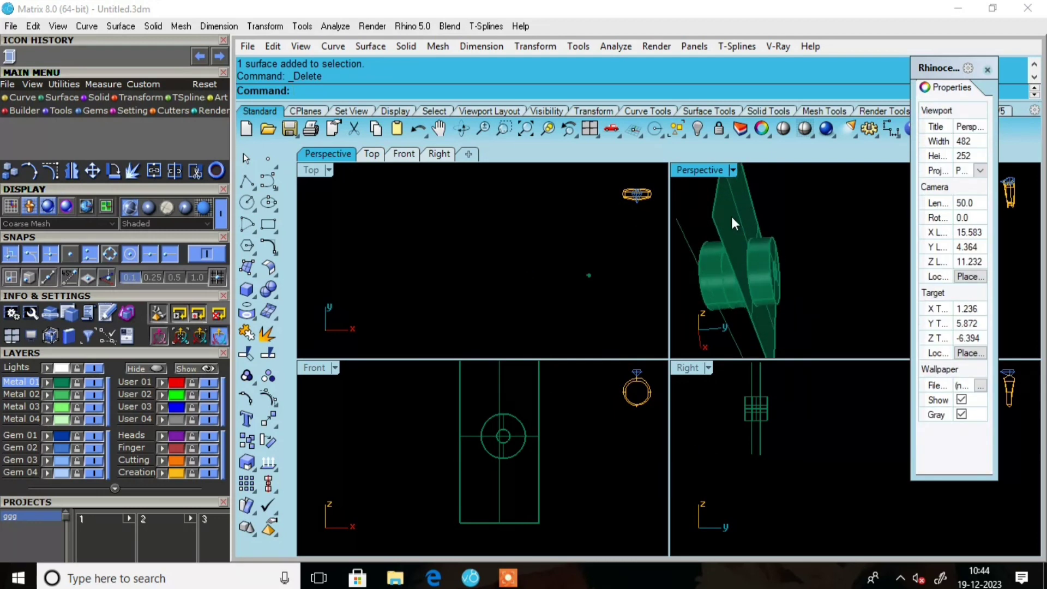
left_click(725, 230)
key("Delete")
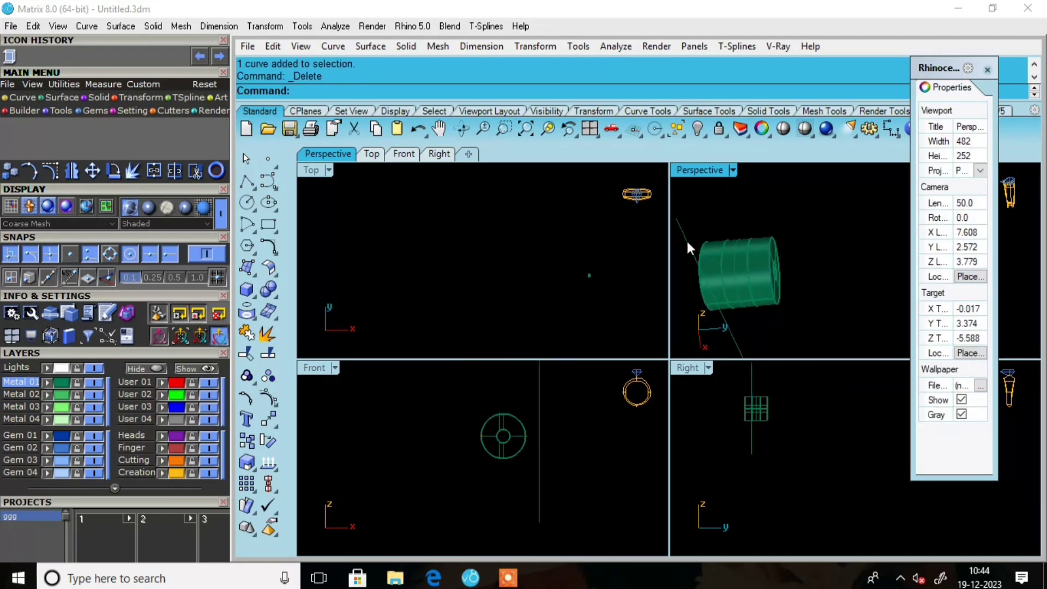
left_click(685, 239)
key("Delete")
Check the separate segments of the hinge tube by selecting them individually in the Perspective view
right_click_drag(769, 224, 736, 273)
left_click(740, 263)
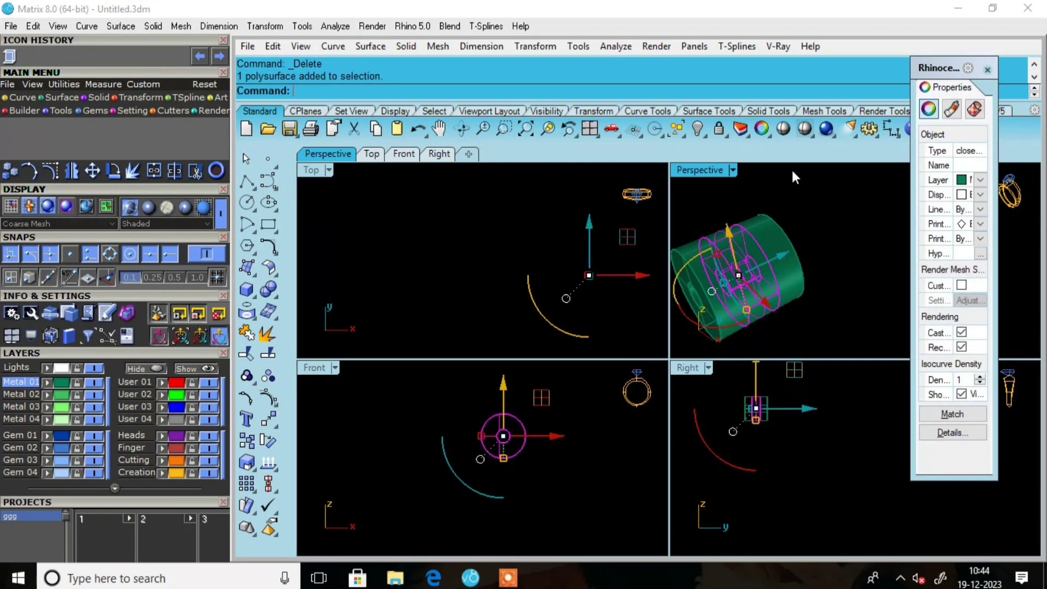
key("Escape")
left_click(682, 135)
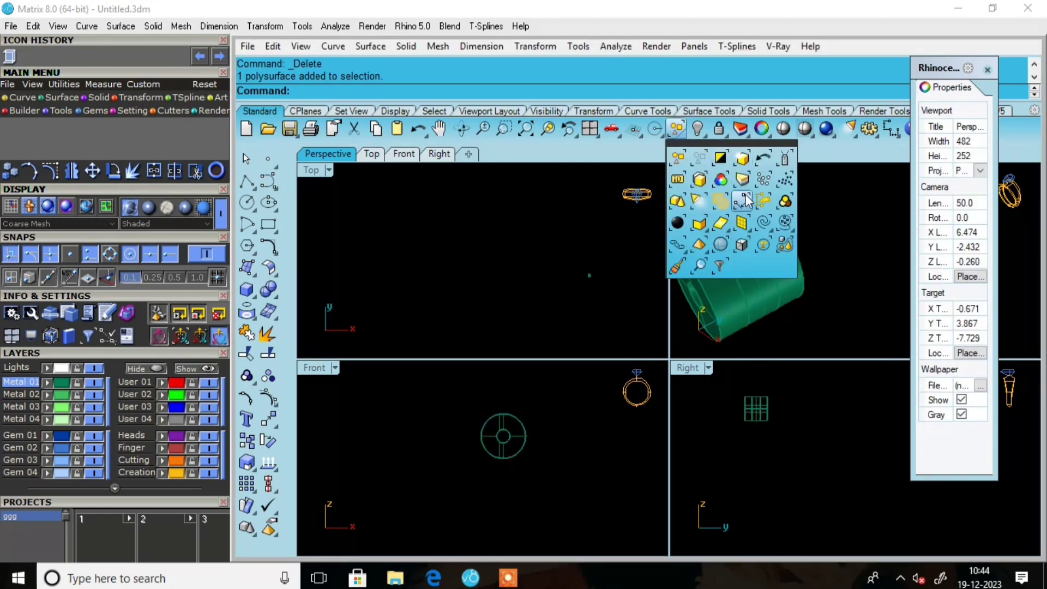
left_click(750, 218)
key("Delete")
left_click(722, 302)
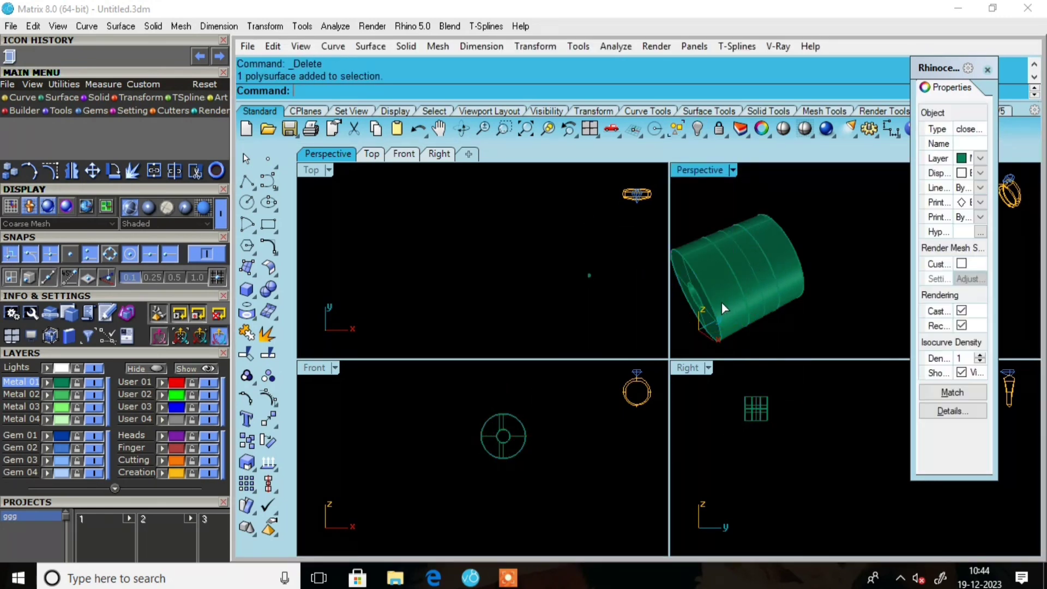
left_click(748, 241)
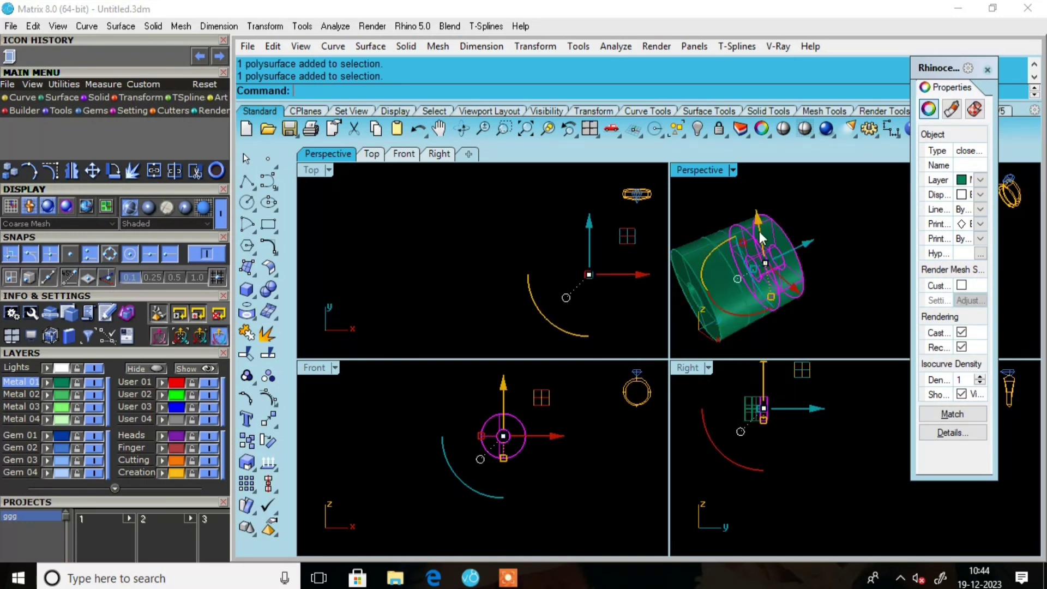
Show all hidden ring parts and maximize the Perspective view around the hinge
right_click(706, 132)
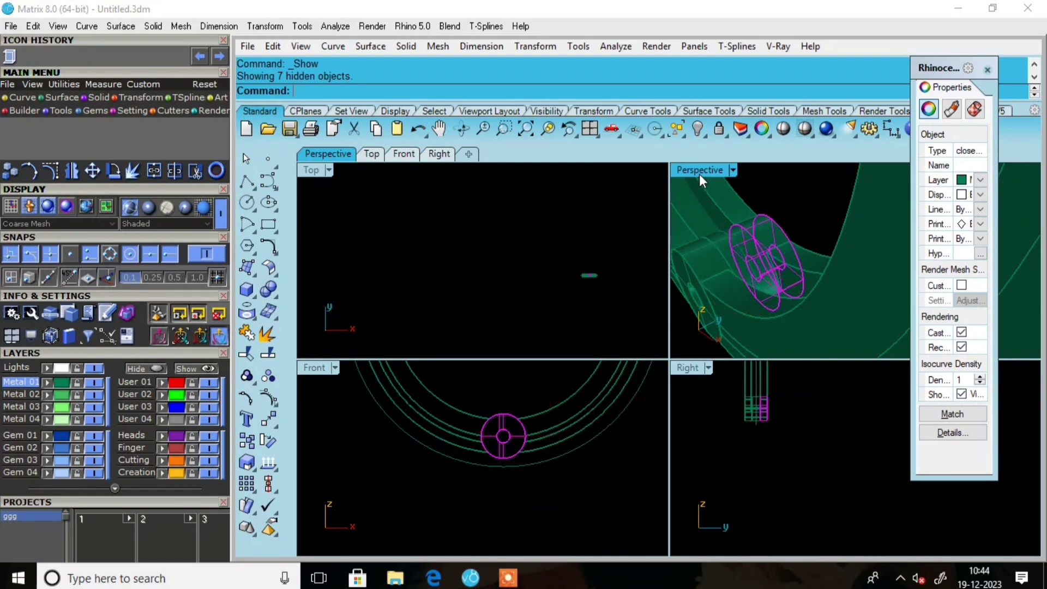
double_click(699, 171)
scroll(678, 283, "down", 5)
left_click(474, 288)
right_click_drag(477, 285, 659, 330)
scroll(554, 297, "up", 8)
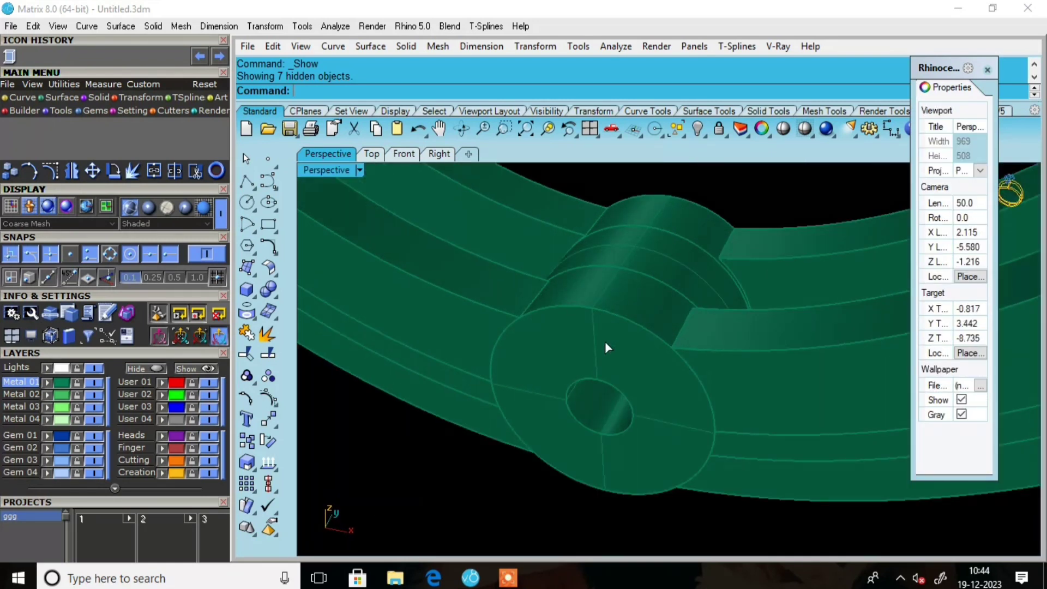
left_click(604, 341)
scroll(605, 341, "down", 4)
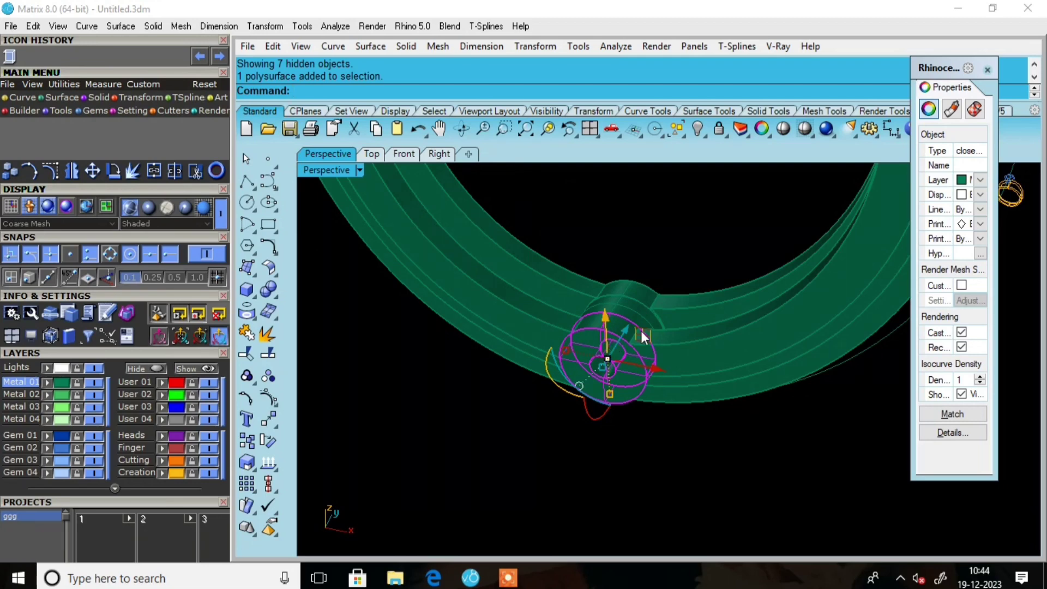
left_click(636, 281, "shift")
scroll(633, 280, "down", 3)
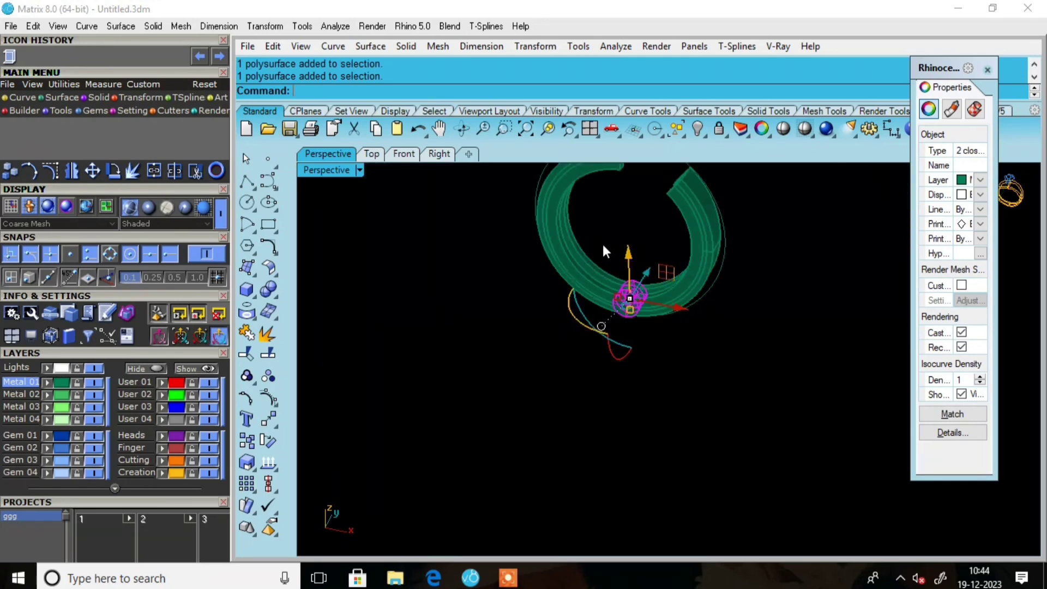
scroll(600, 242, "up", 2)
left_click_drag(536, 313, 496, 354)
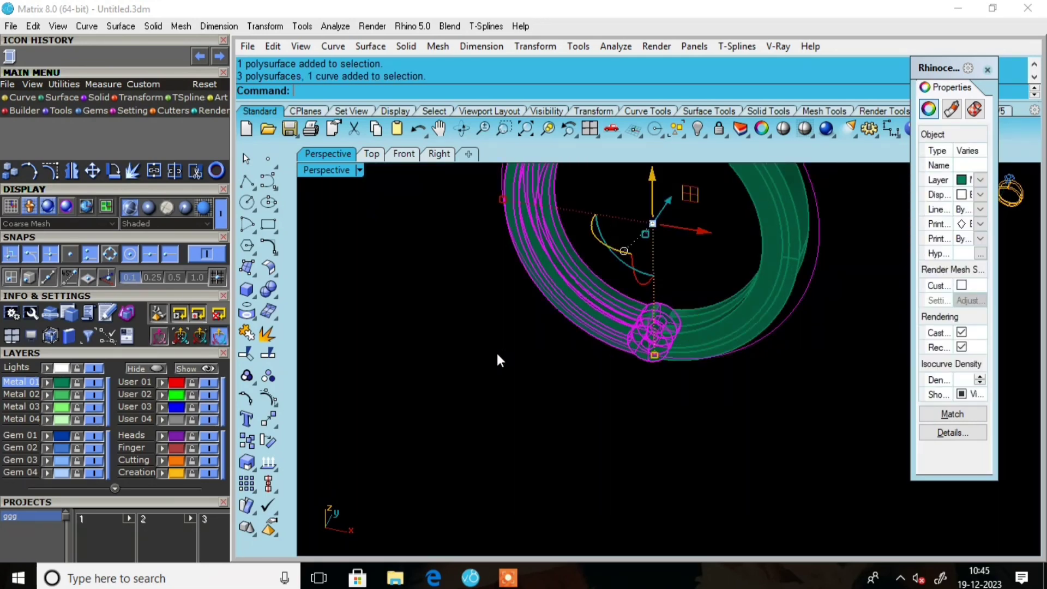
left_click(800, 426)
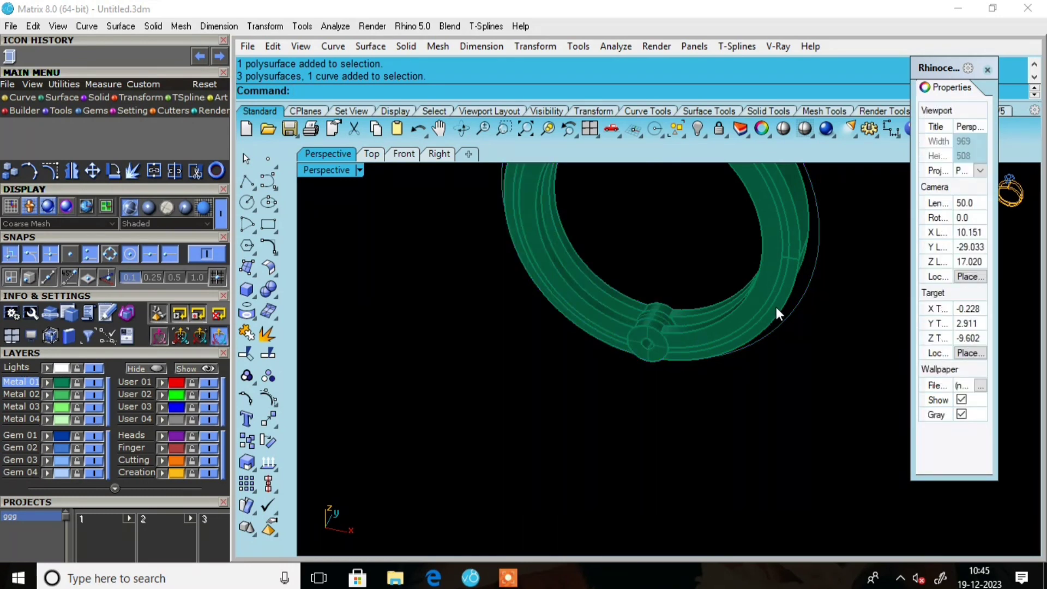
Hide the circle around the ring and group the left ring half's bodies with the two outer hinge segments
left_click(803, 305)
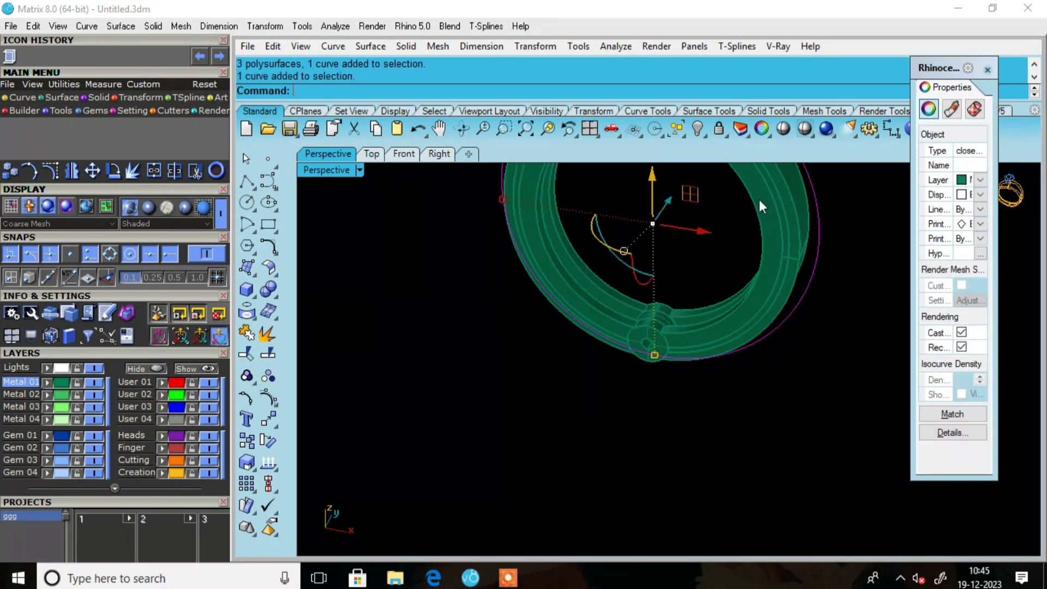
left_click(697, 129)
left_click_drag(619, 221, 505, 309)
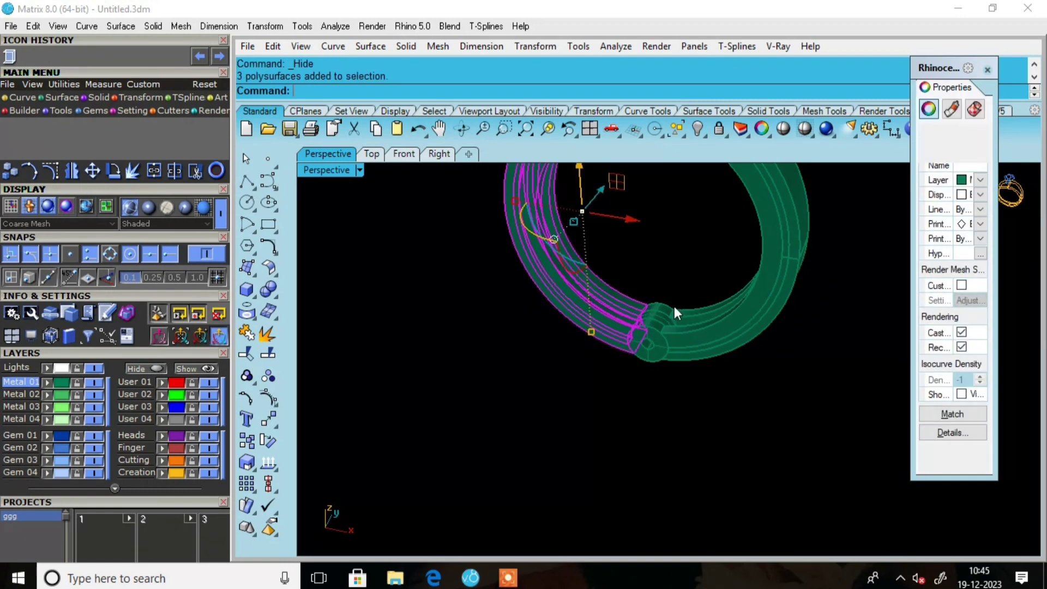
scroll(674, 306, "up", 5)
left_click(600, 416, "shift")
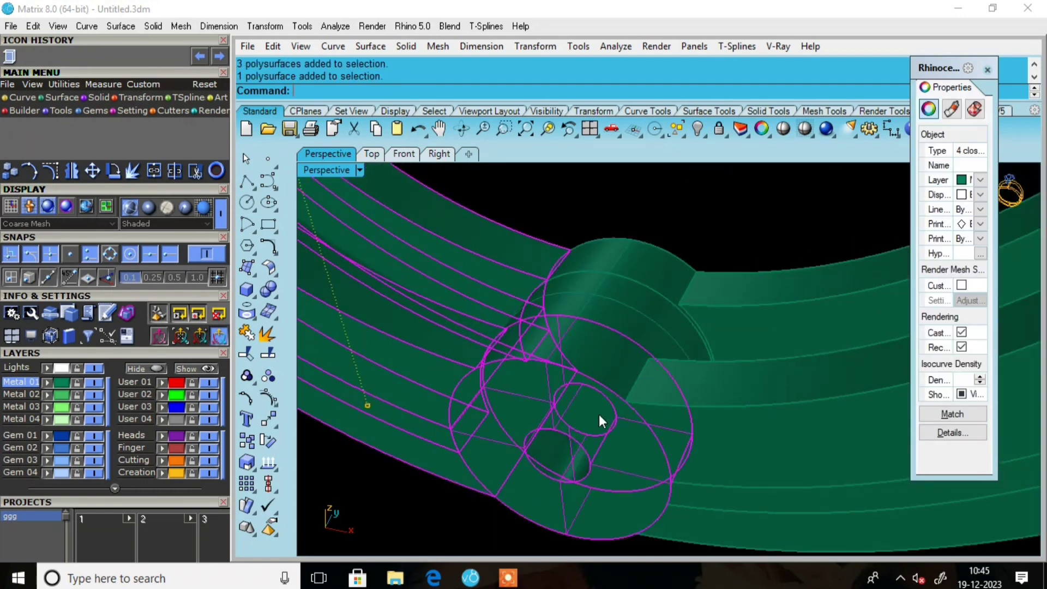
left_click(651, 261, "shift")
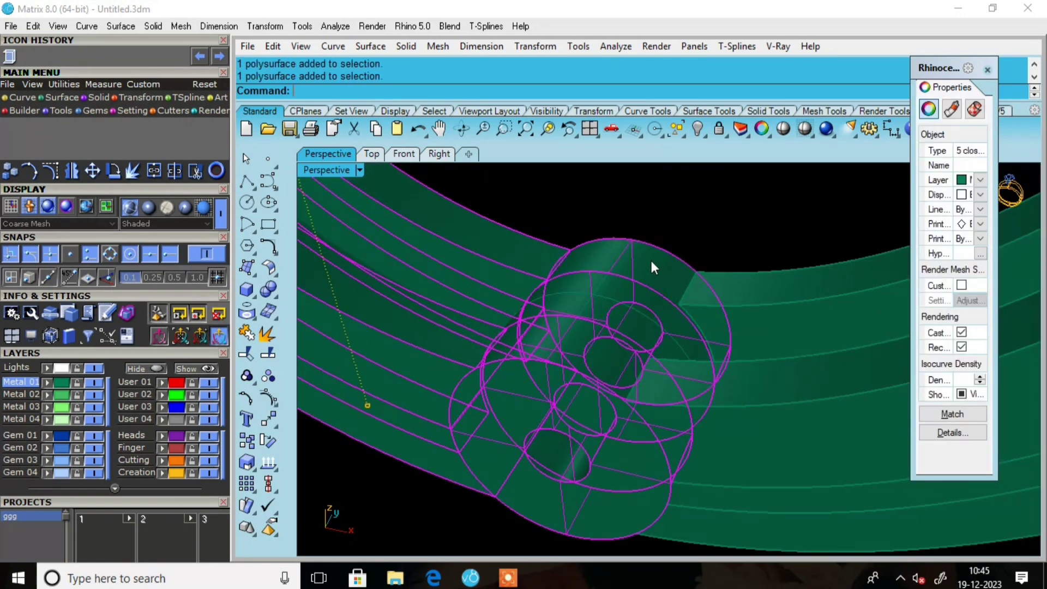
type("Group")
key("Return")
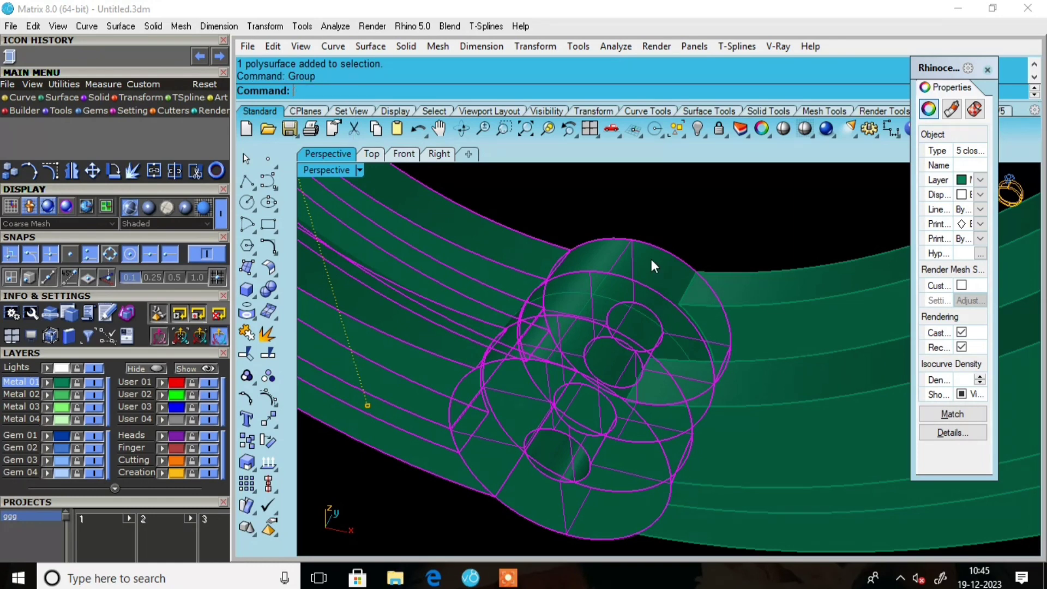
Hide the grouped half and group the other ring half's bodies with the middle hinge segment
left_click(699, 130)
right_click_drag(707, 278, 691, 322)
left_click_drag(743, 226, 599, 426)
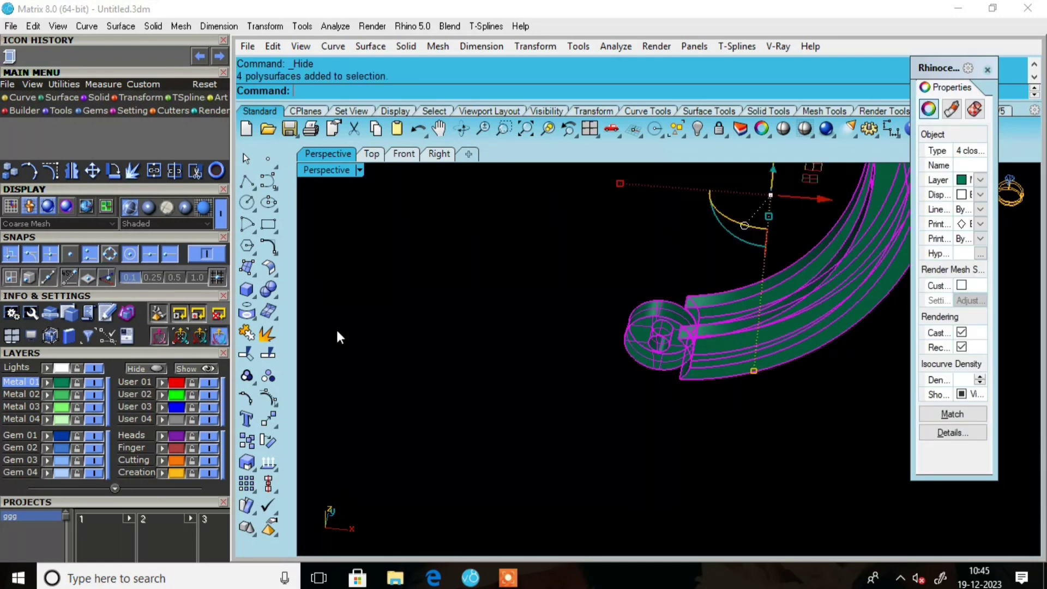
type("Group")
key("Return")
key("Escape")
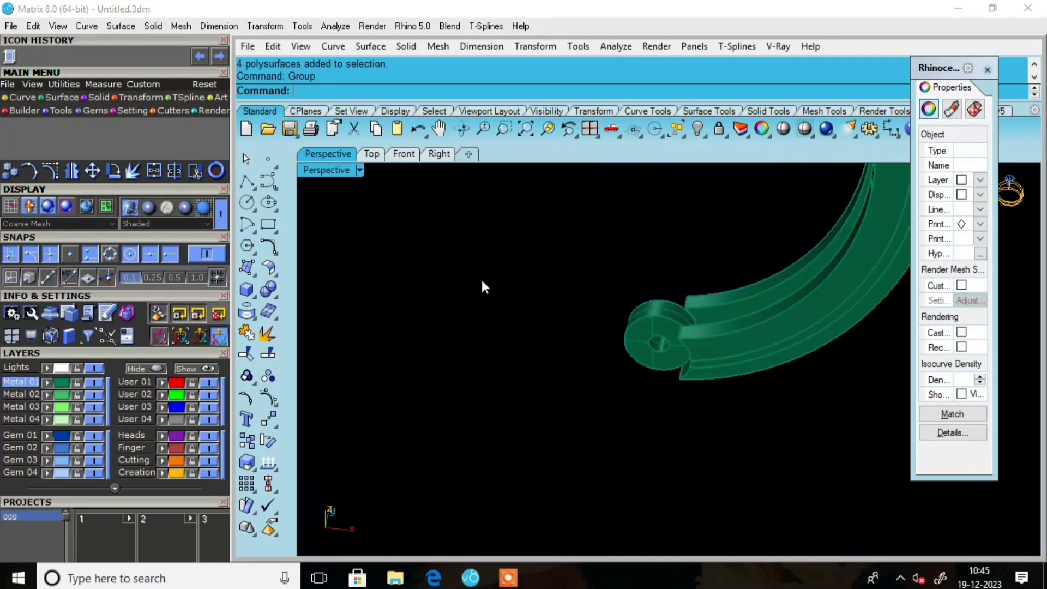
Show all hidden objects again and view the complete ring with its hinge
left_click(698, 129)
scroll(624, 355, "down", 5)
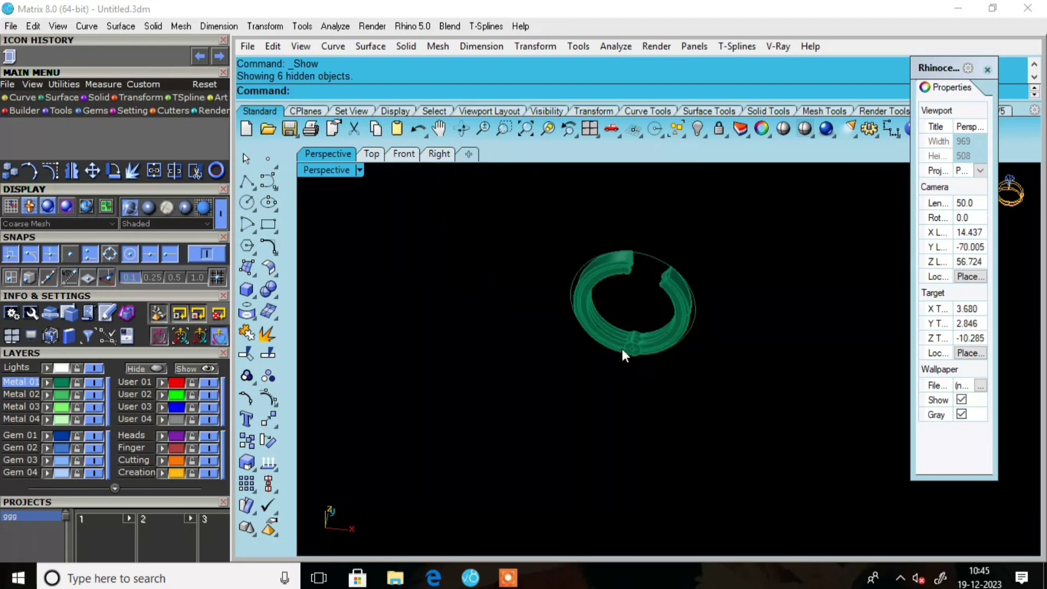
right_click_drag(623, 354, 596, 391)
scroll(629, 355, "up", 5)
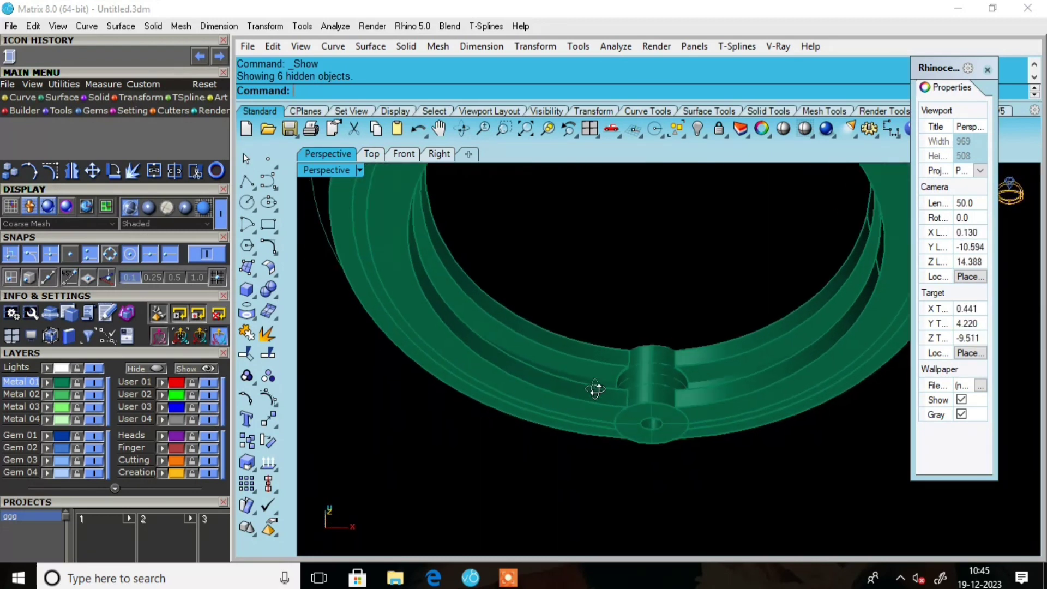
scroll(596, 391, "down", 5)
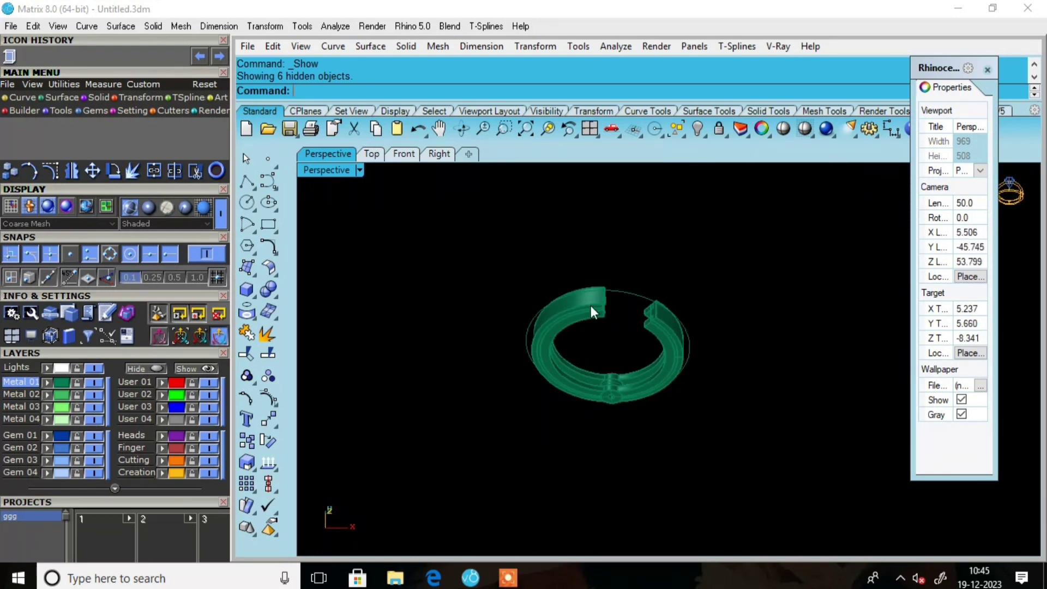
Check the grouping of the left ring half by selecting its group, and inspect the hinge
left_click(589, 293)
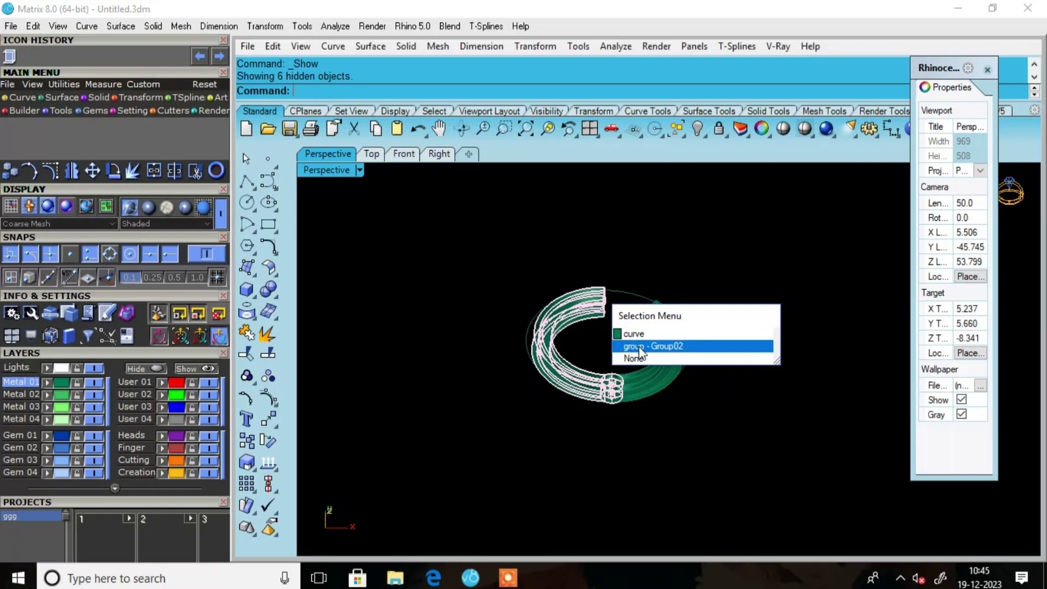
left_click(639, 346)
scroll(593, 369, "up", 5)
right_click_drag(593, 368, 671, 305)
key("Escape")
scroll(679, 367, "up", 3)
right_click_drag(678, 367, 611, 306)
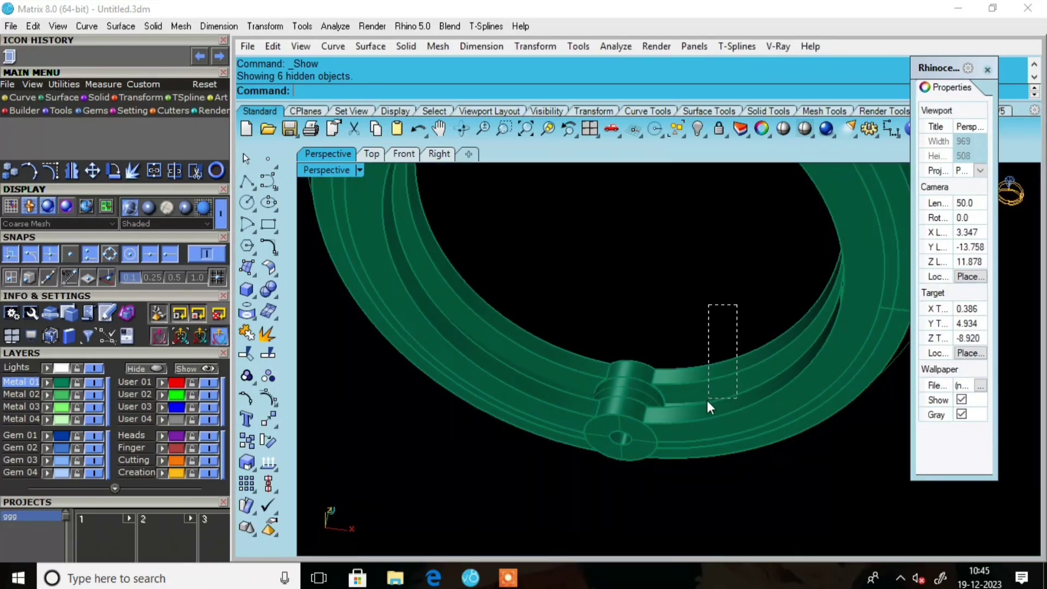
Isolate the right ring half with the middle hinge segment and the circle, and delete the circle
left_click_drag(707, 400, 698, 442)
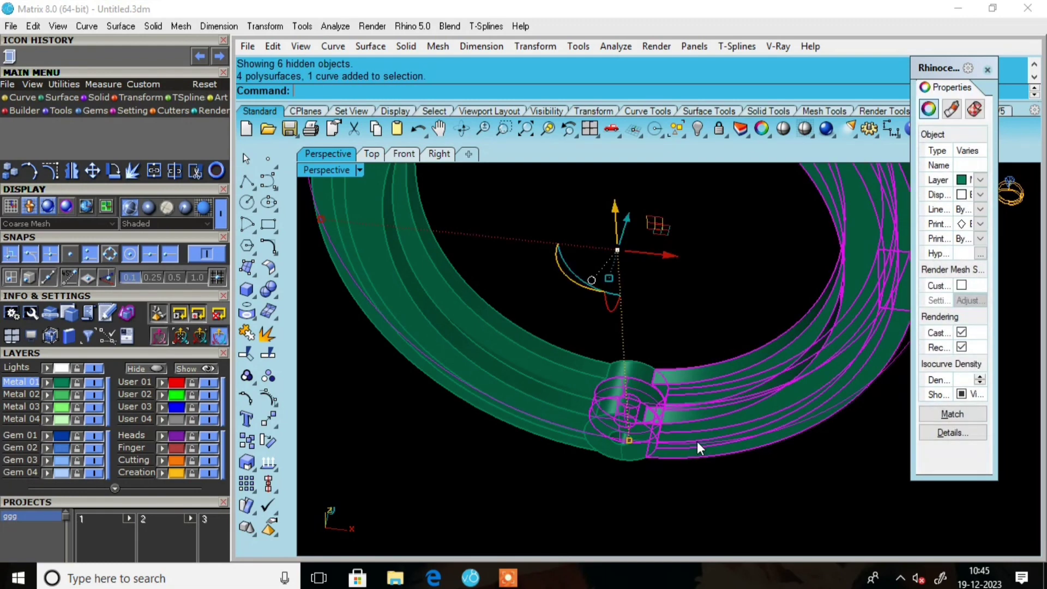
left_click(698, 131)
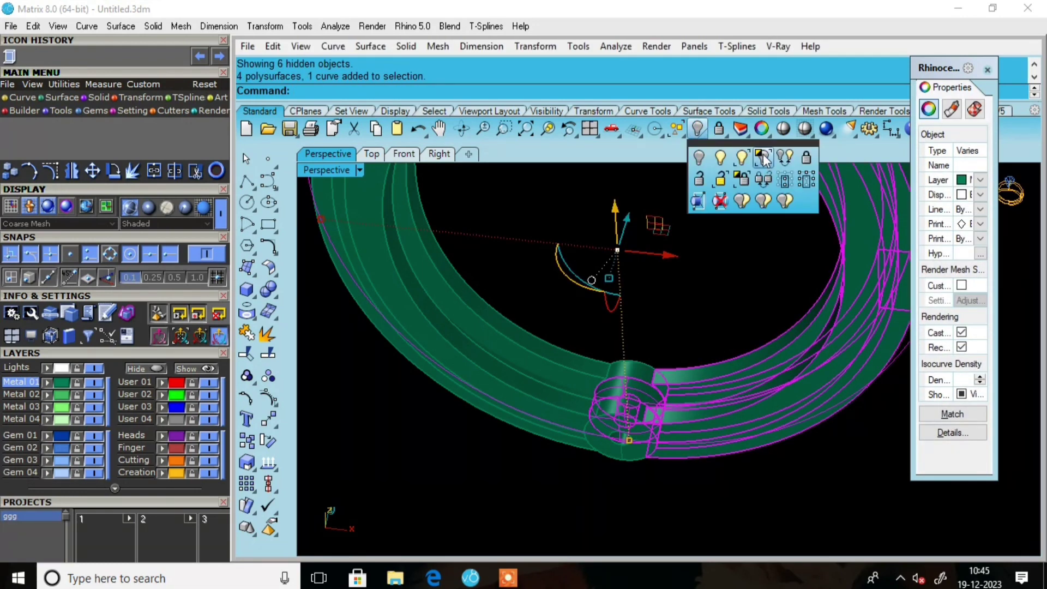
left_click(764, 158)
scroll(545, 354, "up", 3)
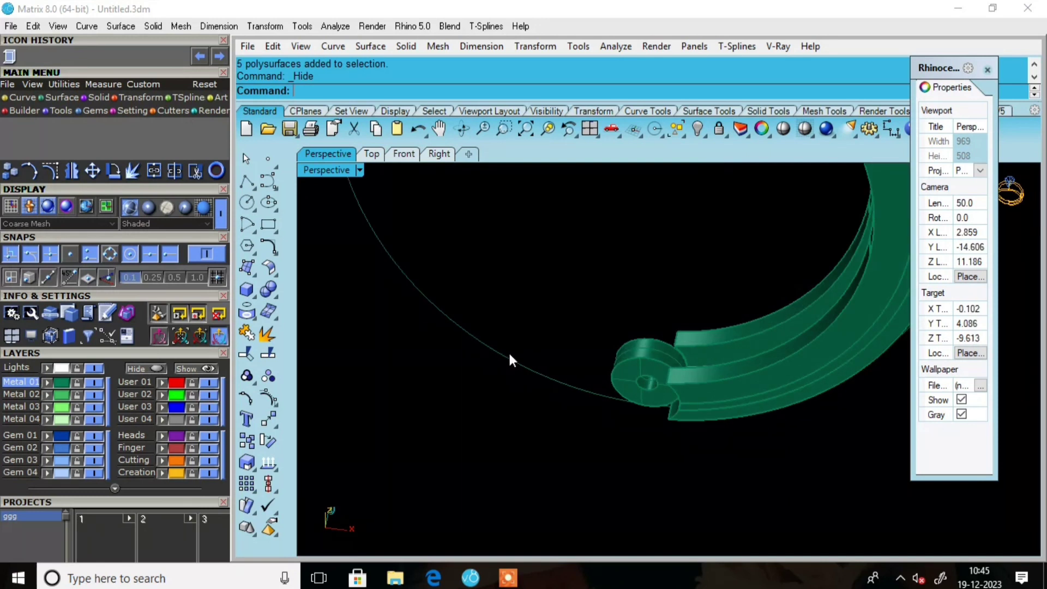
left_click(511, 360)
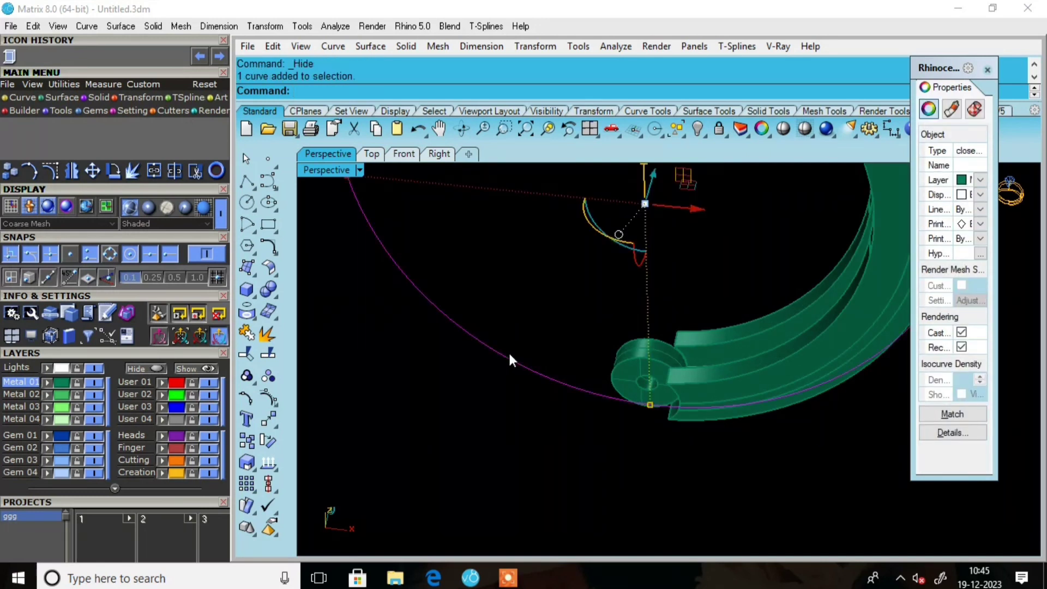
key("Delete")
Examine the hinge end of the isolated ring half from both sides, including the contact between knuckle and band
scroll(509, 361, "down", 3)
right_click_drag(509, 361, 587, 309)
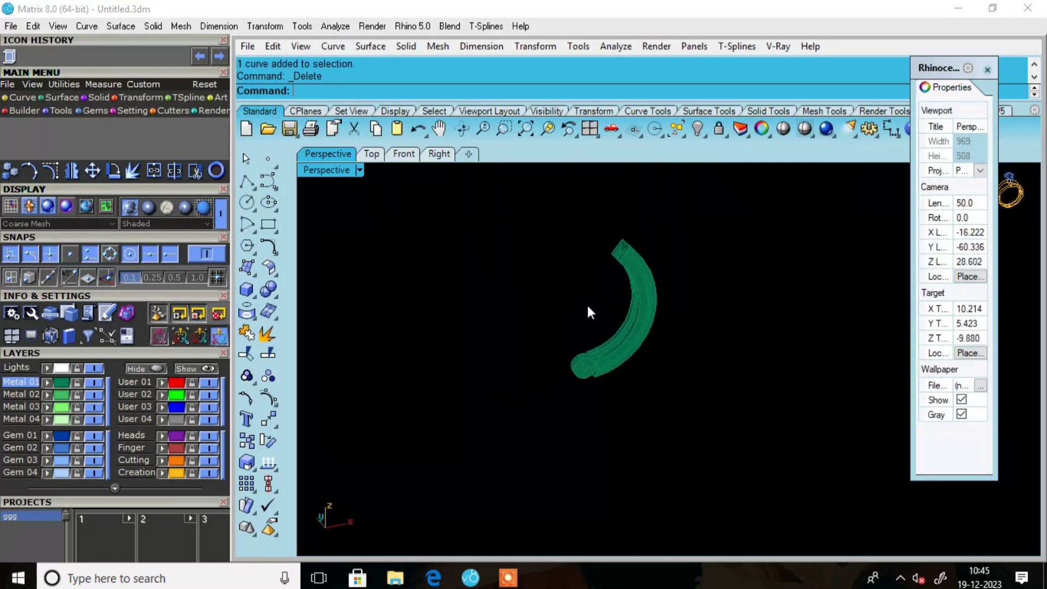
scroll(570, 371, "up", 4)
right_click_drag(568, 361, 551, 332)
scroll(550, 338, "up", 4)
scroll(549, 333, "up", 3)
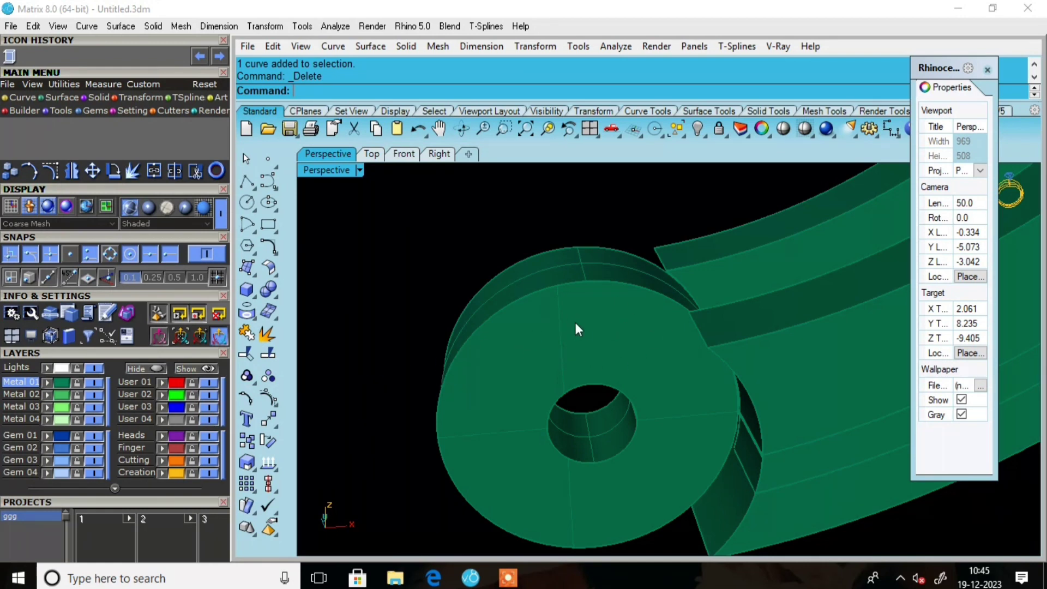
scroll(652, 297, "down", 4)
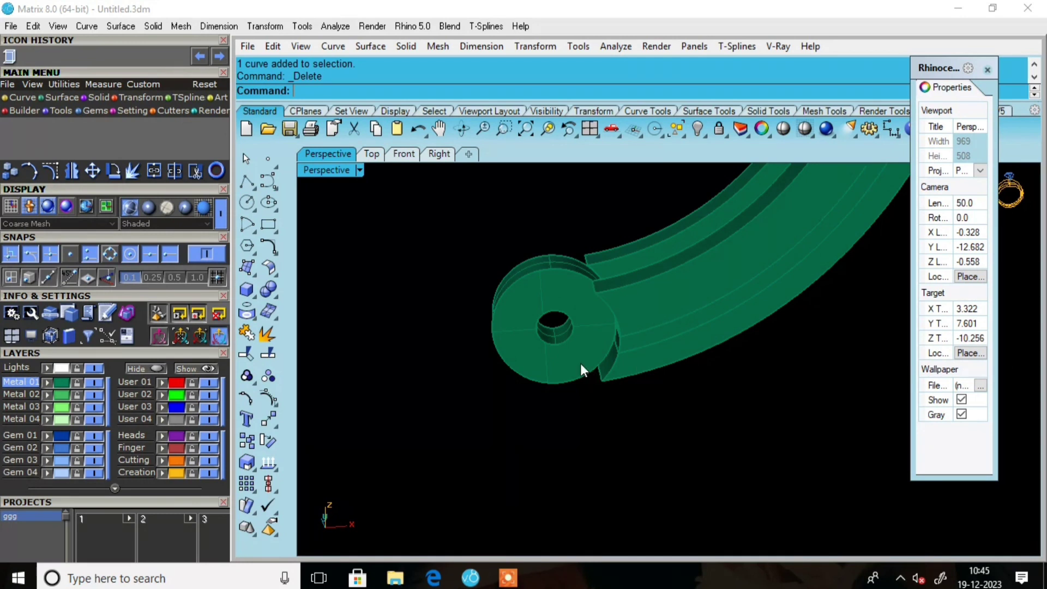
right_click_drag(564, 280, 649, 344)
scroll(800, 334, "up", 5)
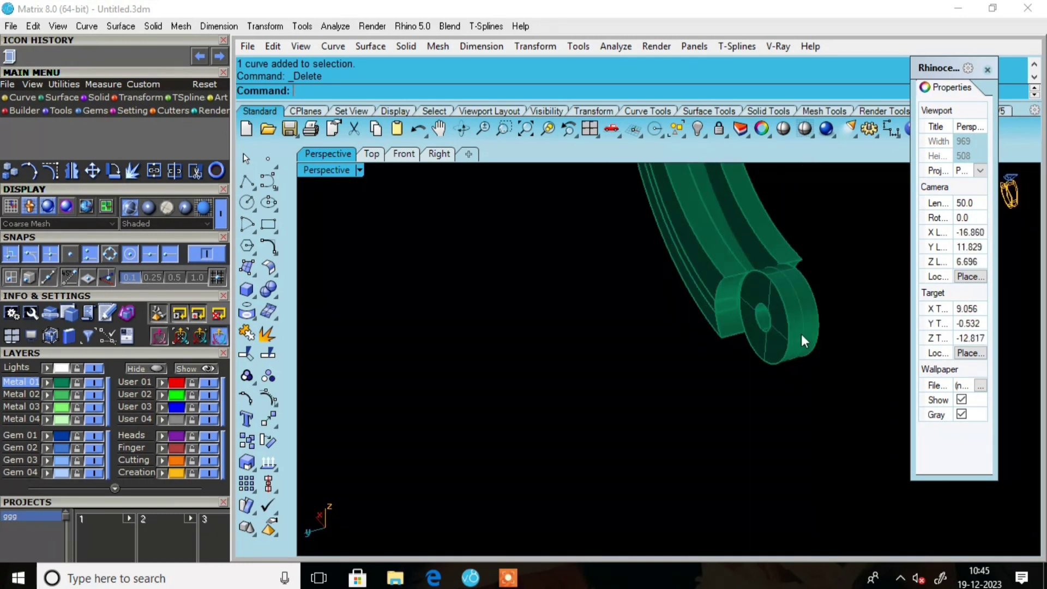
left_click(698, 261)
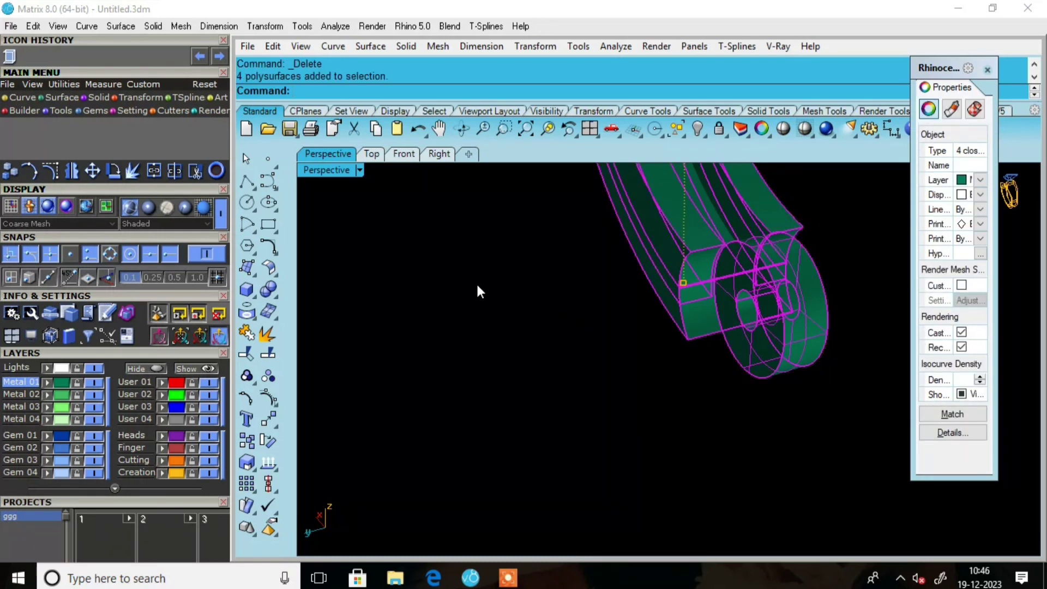
key("Escape")
Extract a copy of the curved end face of the side ring beside the middle hinge segment
left_click(97, 97)
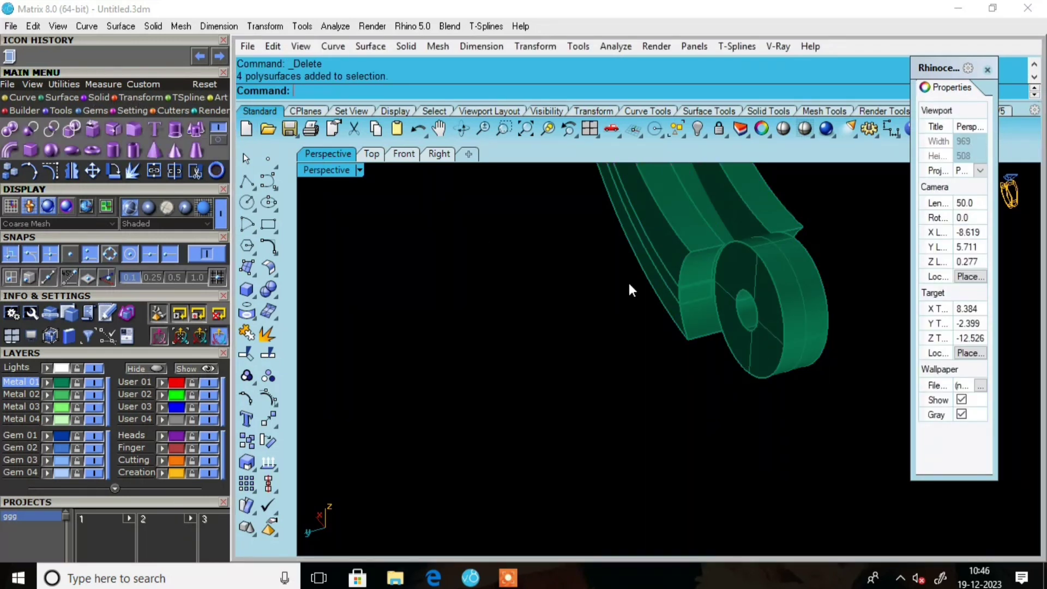
left_click(116, 126)
scroll(688, 272, "up", 5)
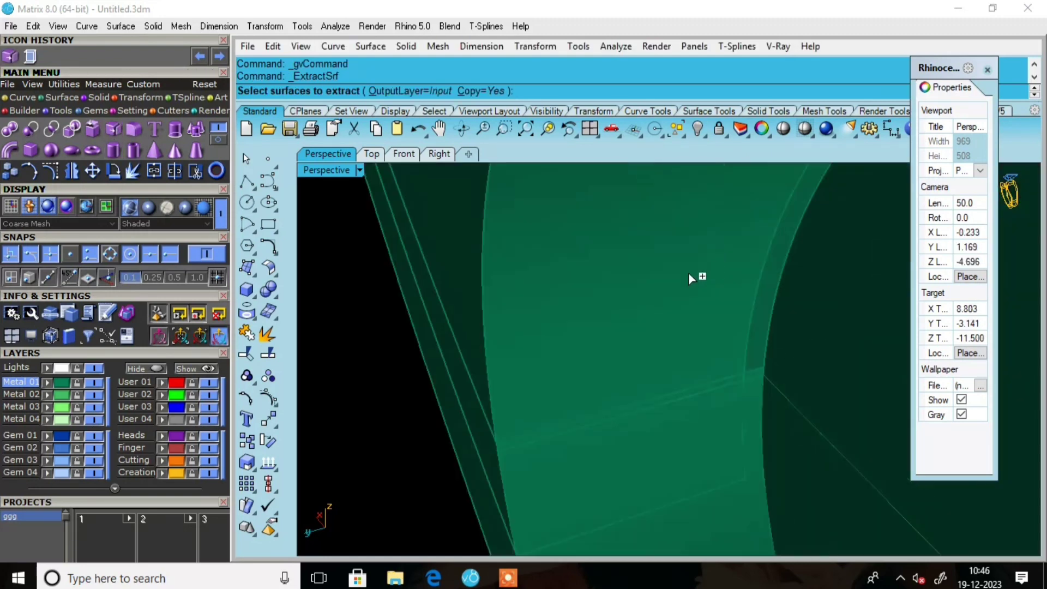
left_click(675, 270)
scroll(671, 284, "down", 5)
key("Return")
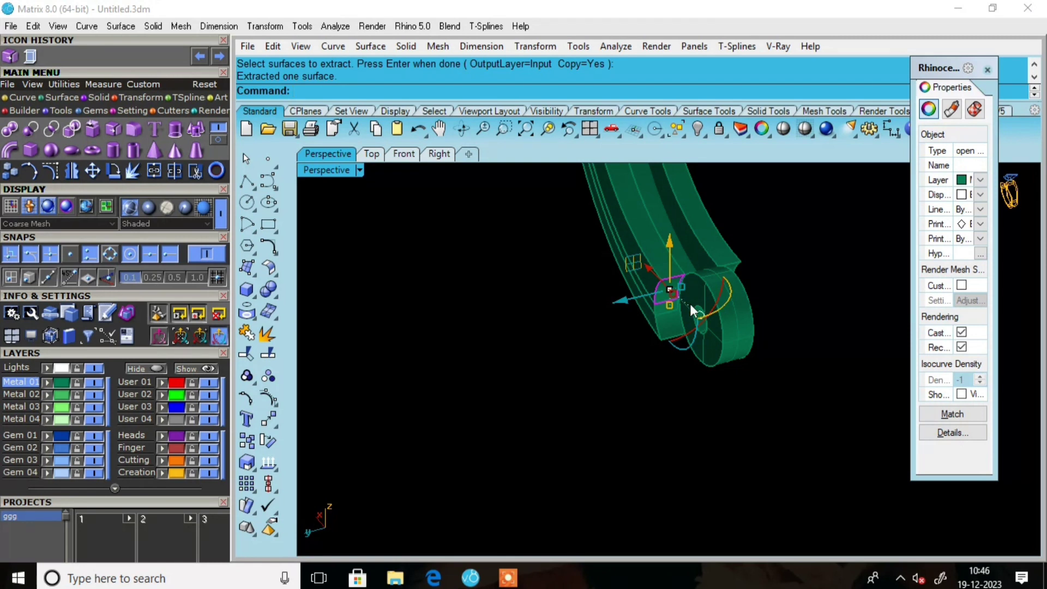
right_click_drag(690, 303, 572, 286)
scroll(567, 282, "up", 3)
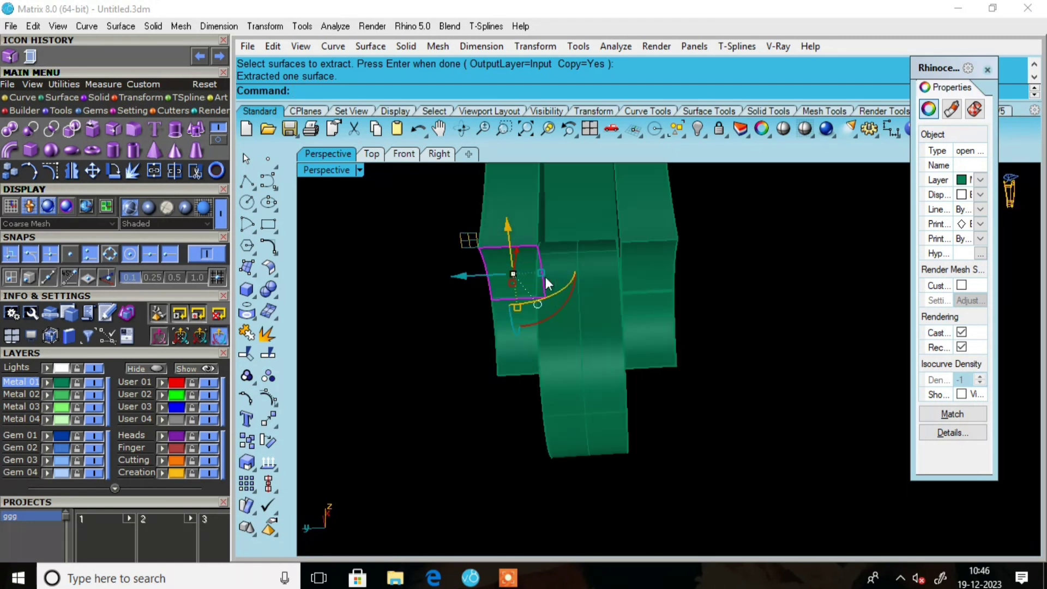
Widen the extracted curved end face so it spans the full width of the ring band, aligned with both outer sides
left_click_drag(541, 271, 574, 276)
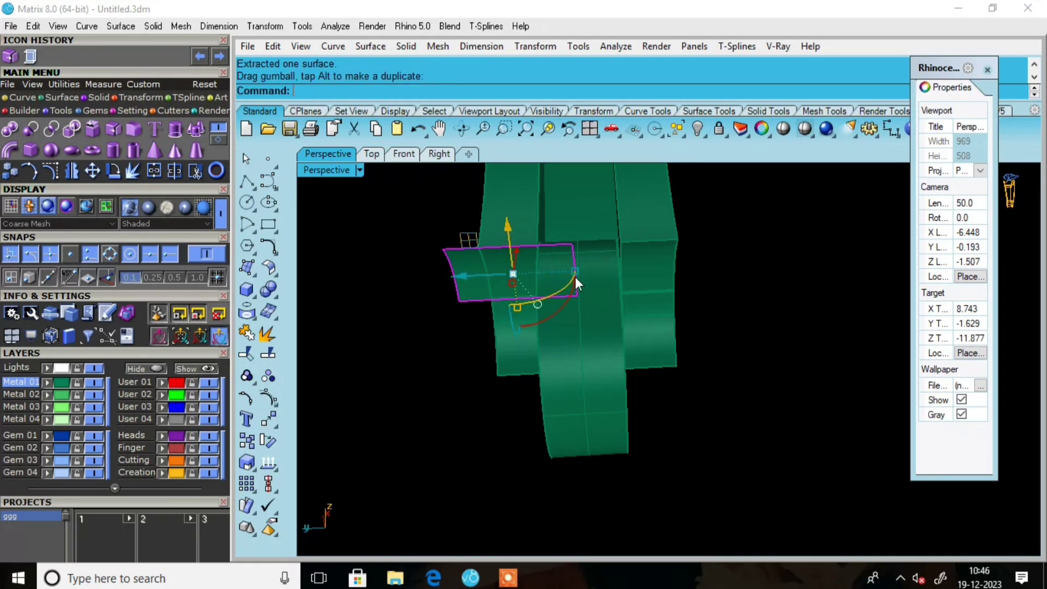
left_click_drag(459, 274, 527, 283)
left_click_drag(640, 269, 674, 282)
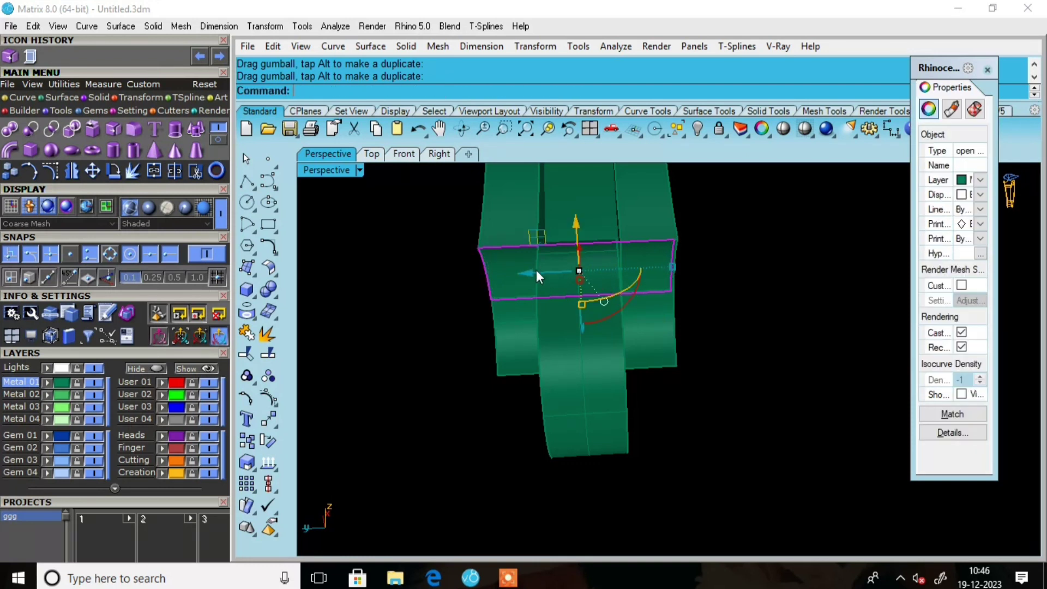
left_click_drag(526, 274, 527, 282)
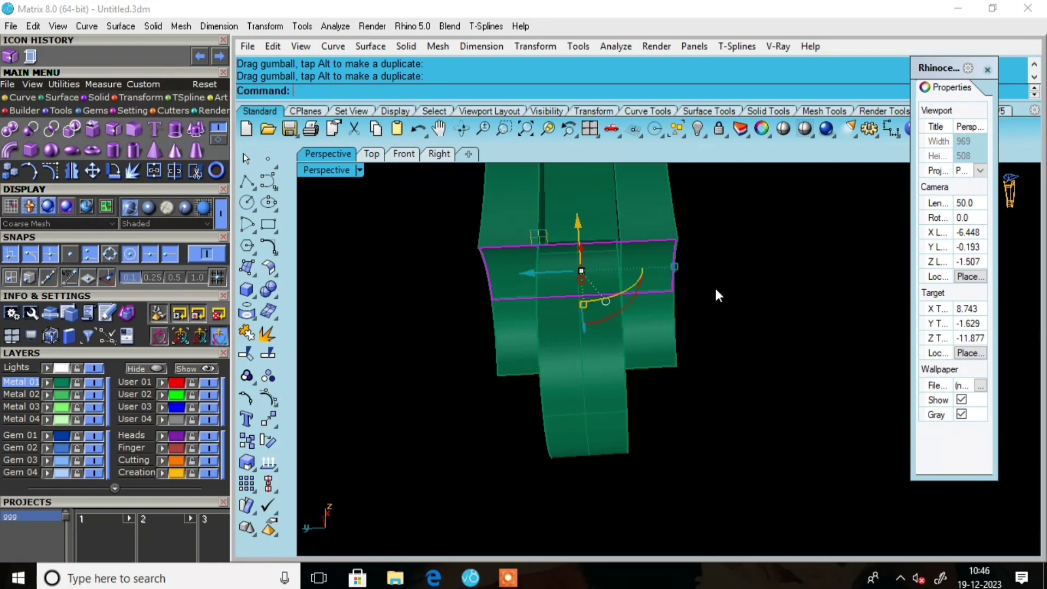
mouse_move(519, 273)
right_mouse_down()
mouse_move(553, 286)
mouse_move(524, 286)
right_mouse_up()
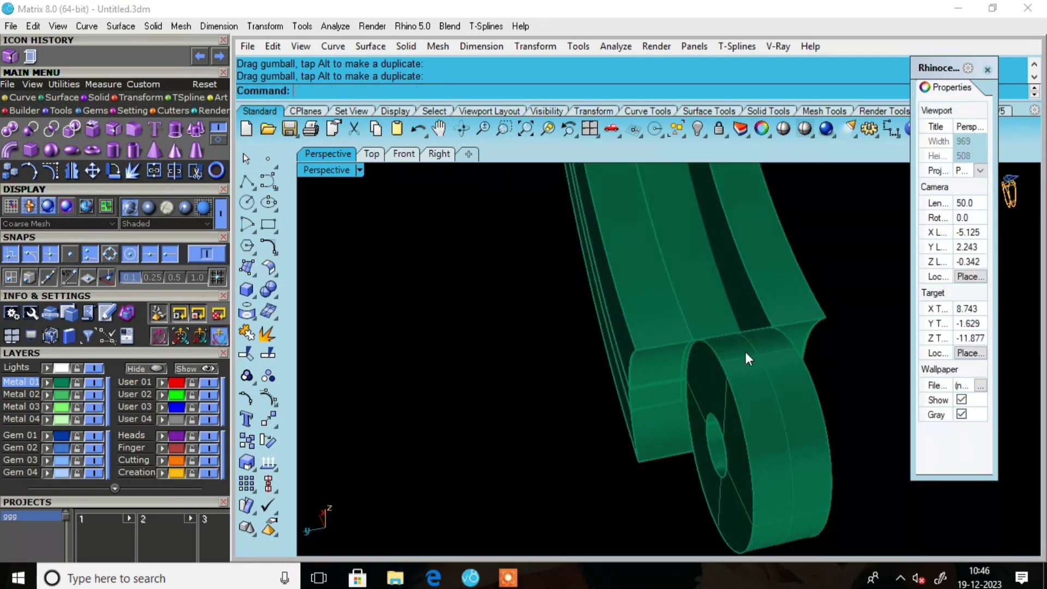
scroll(678, 364, "up", 3)
left_click(671, 363)
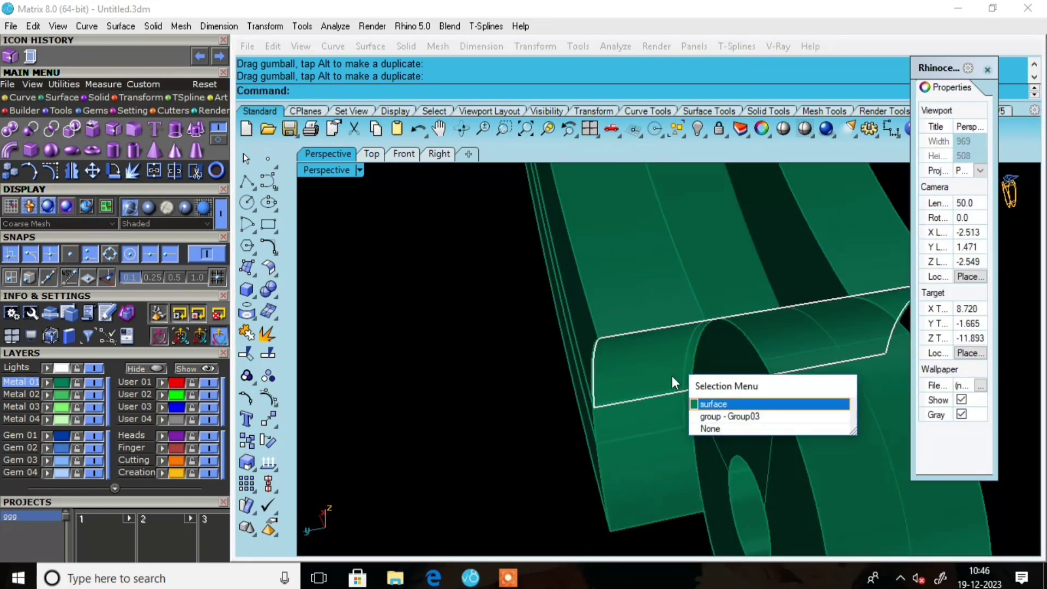
key("Escape")
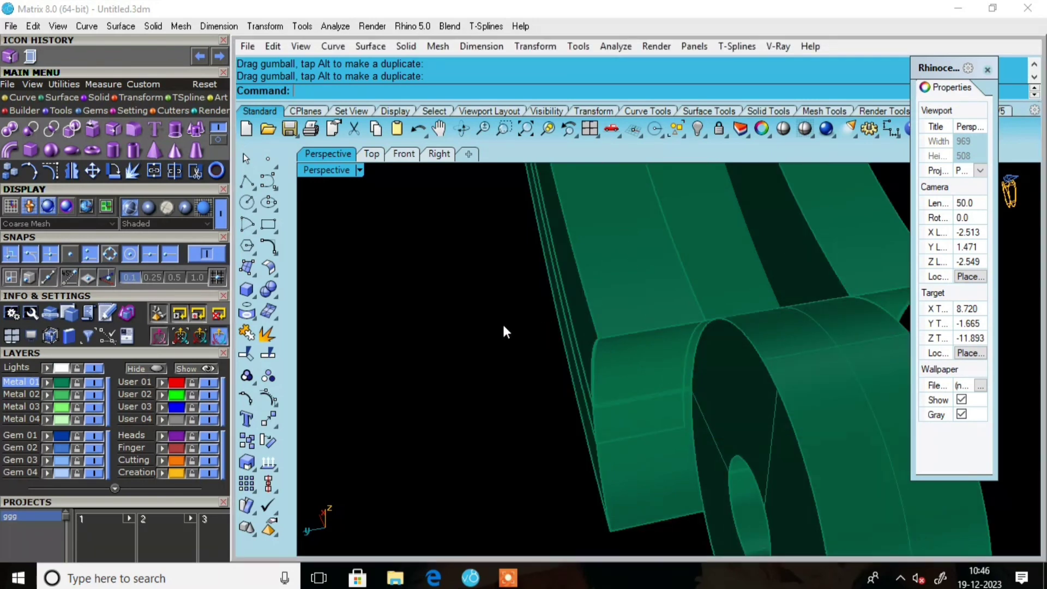
Offset the widened end face into a solid block, with the direction flipped away from the hinge into the ring band
scroll(502, 322, "down", 5)
right_click_drag(567, 305, 599, 296)
scroll(554, 313, "up", 5)
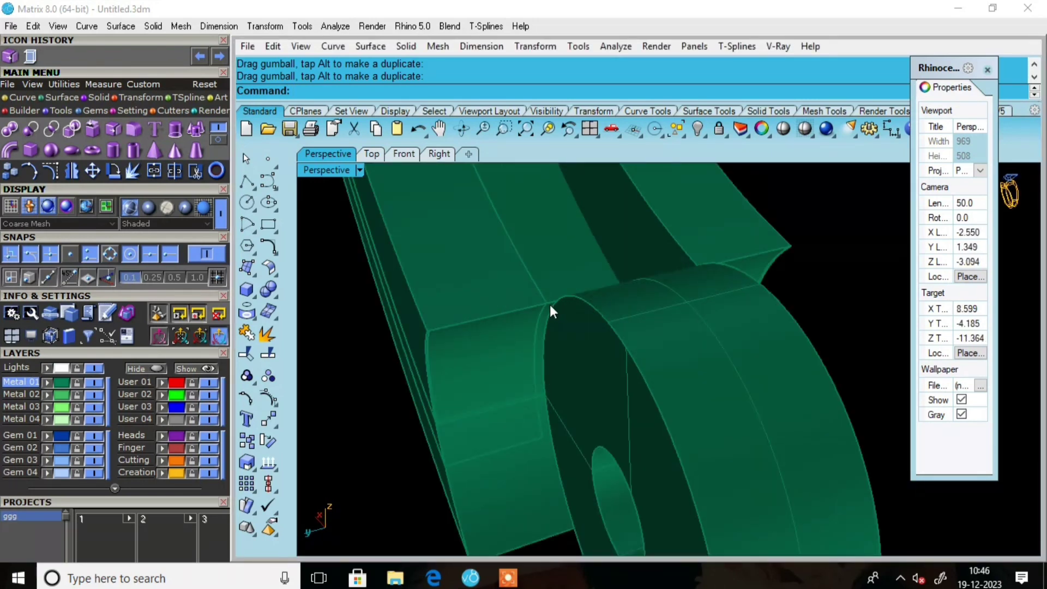
left_click(550, 306)
left_click(593, 345)
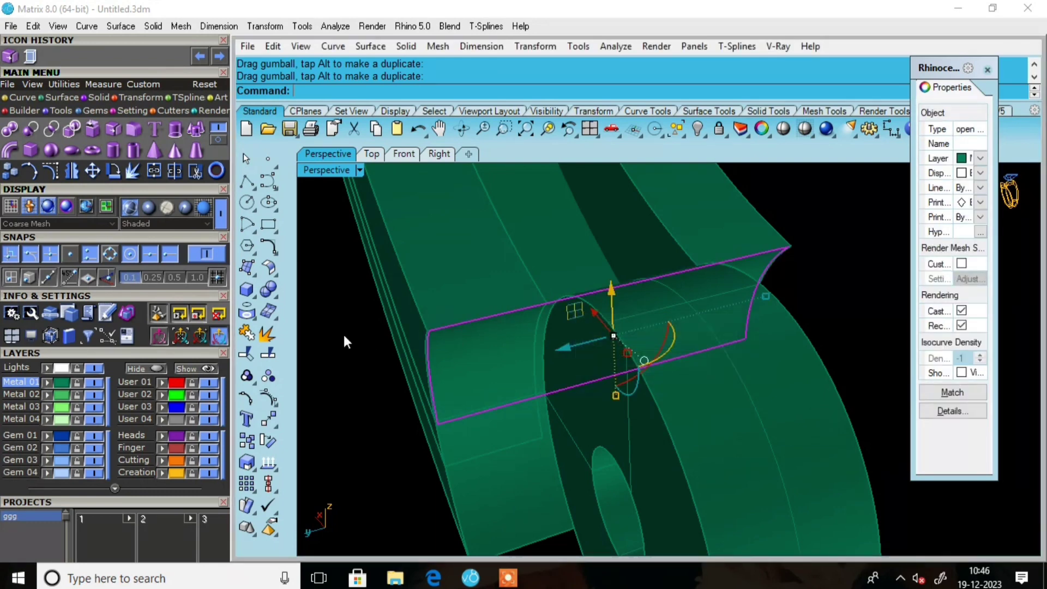
left_click(276, 274)
left_click(311, 295)
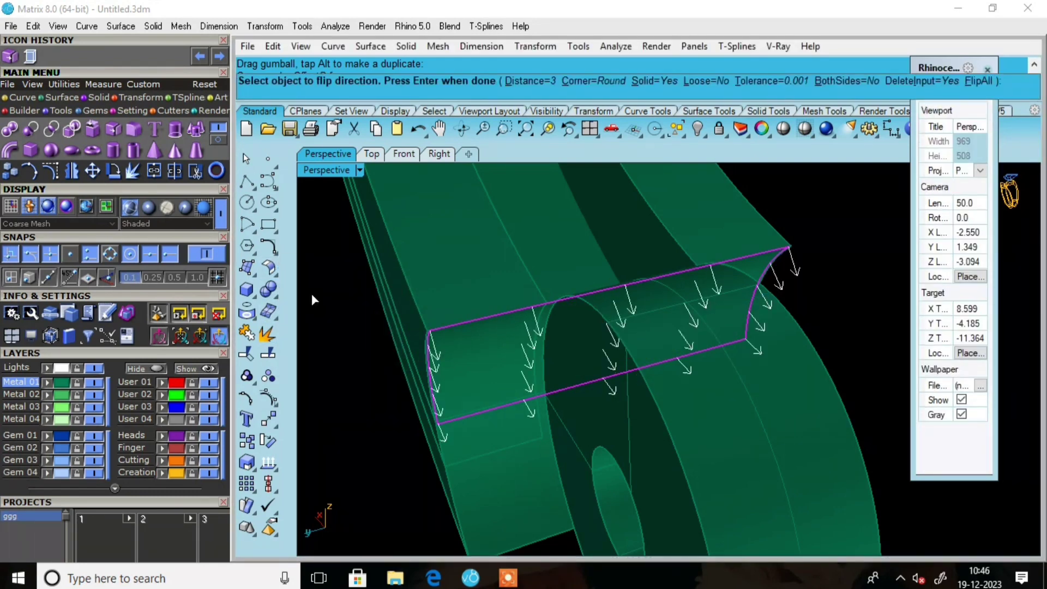
type("f")
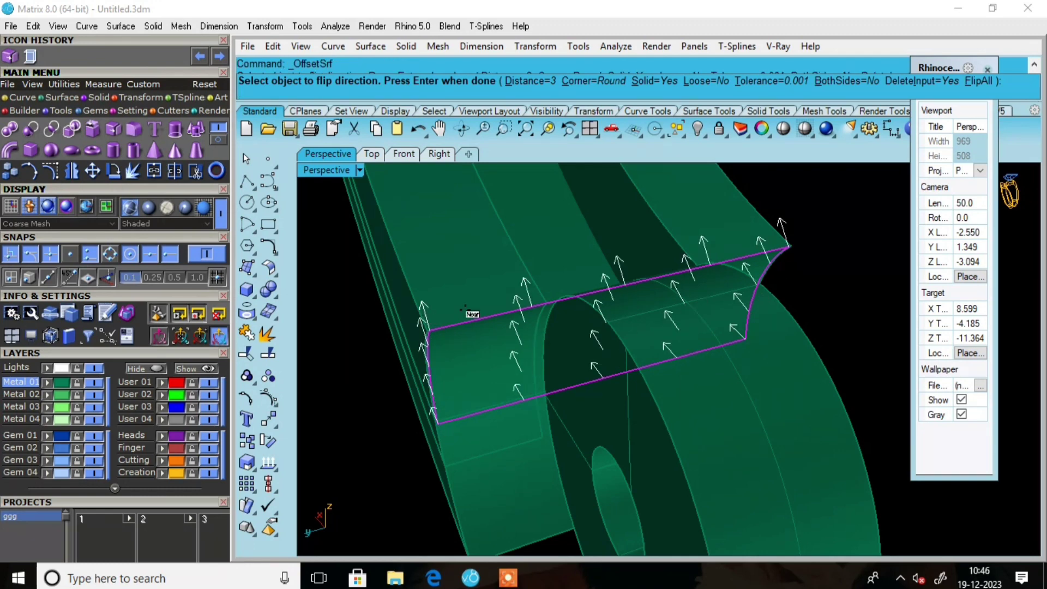
type("8")
key("Return")
scroll(489, 322, "down", 5)
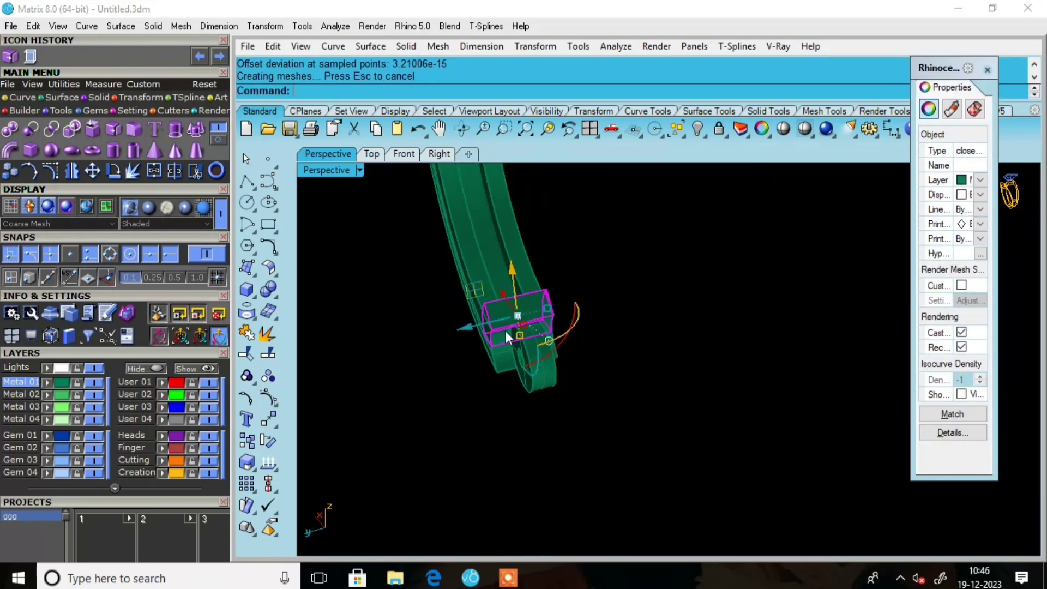
Duplicate the long inner curved edge of the ring band that runs to the hinge end
right_click_drag(505, 332, 627, 296)
scroll(676, 289, "up", 4)
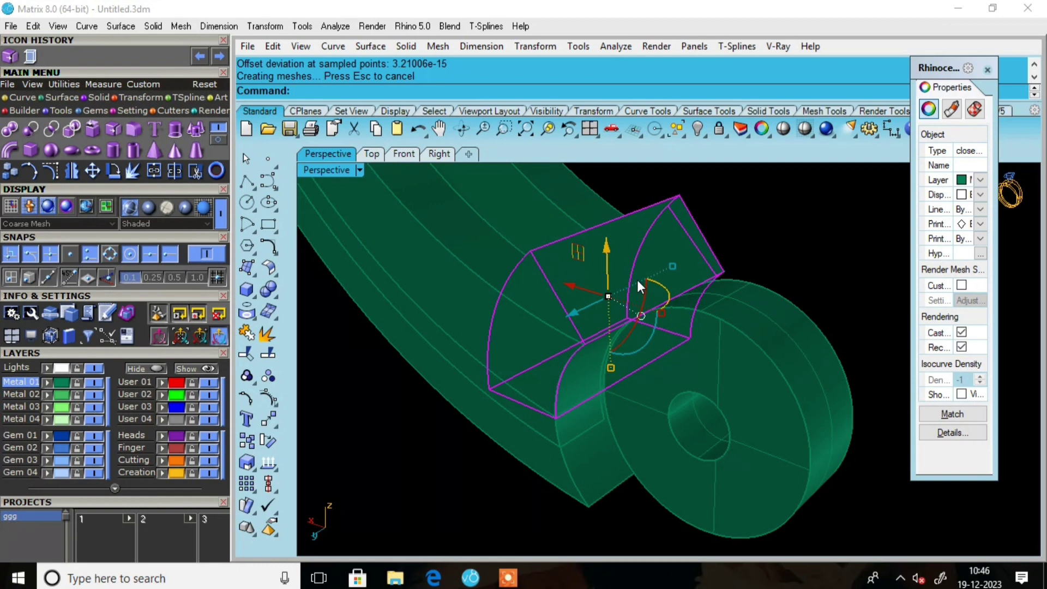
left_click(414, 417)
right_click_drag(414, 416, 515, 326)
key("ctrl+a")
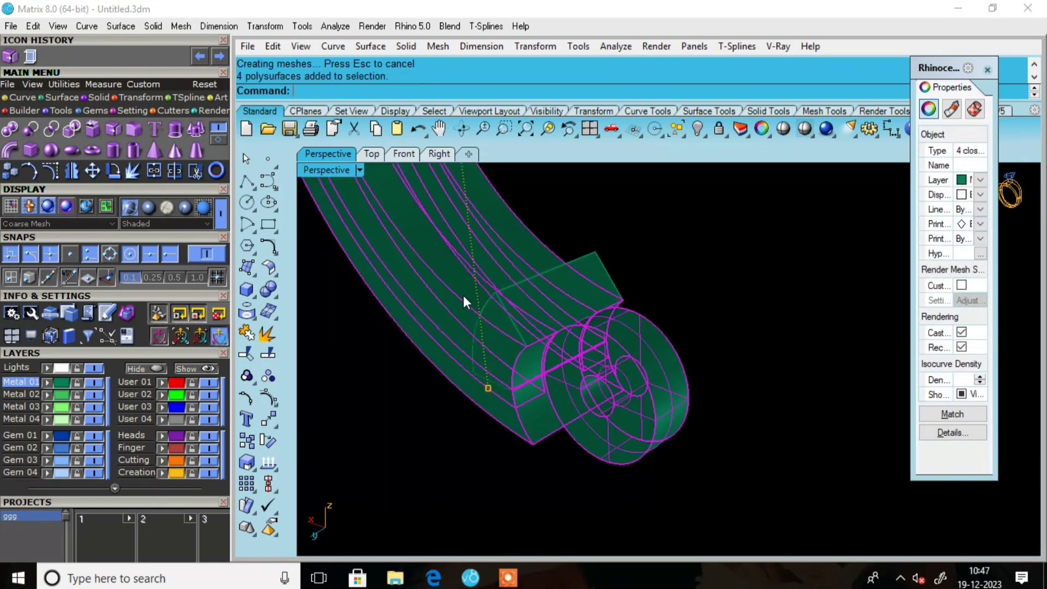
key("Escape")
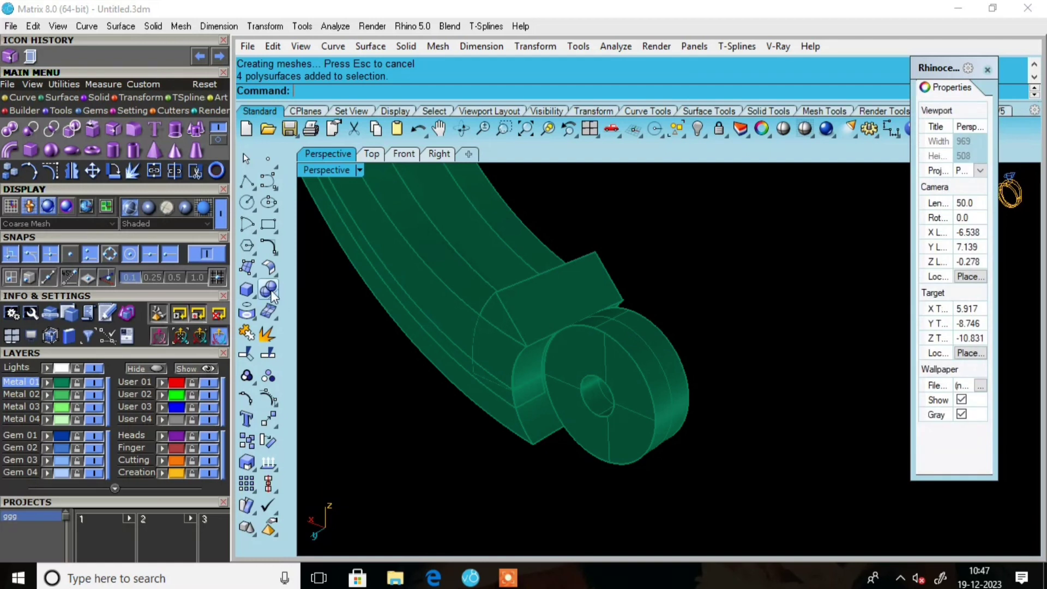
left_click(254, 317)
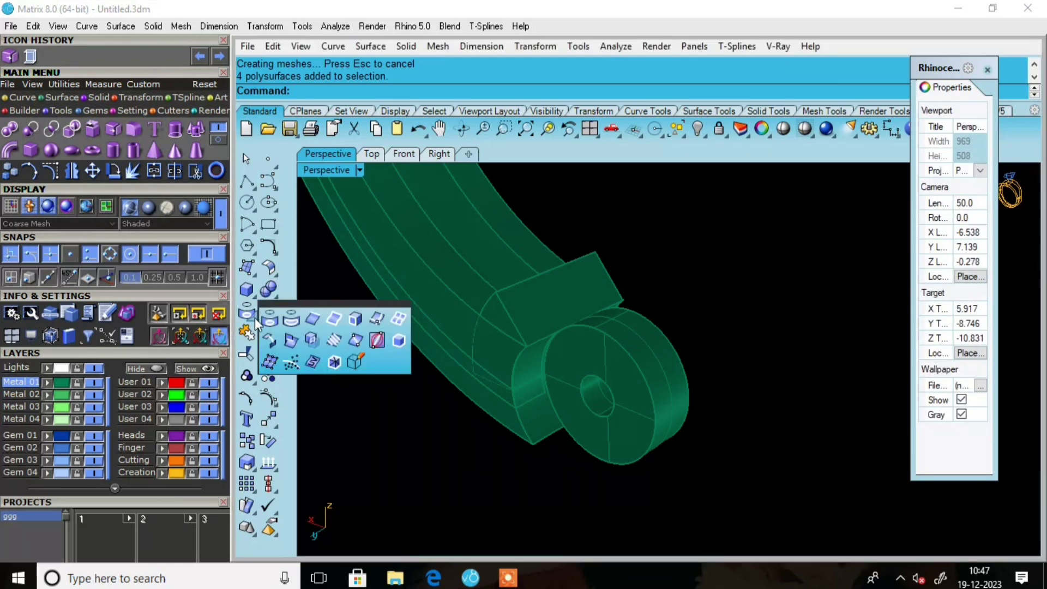
left_click(313, 321)
left_click(440, 282)
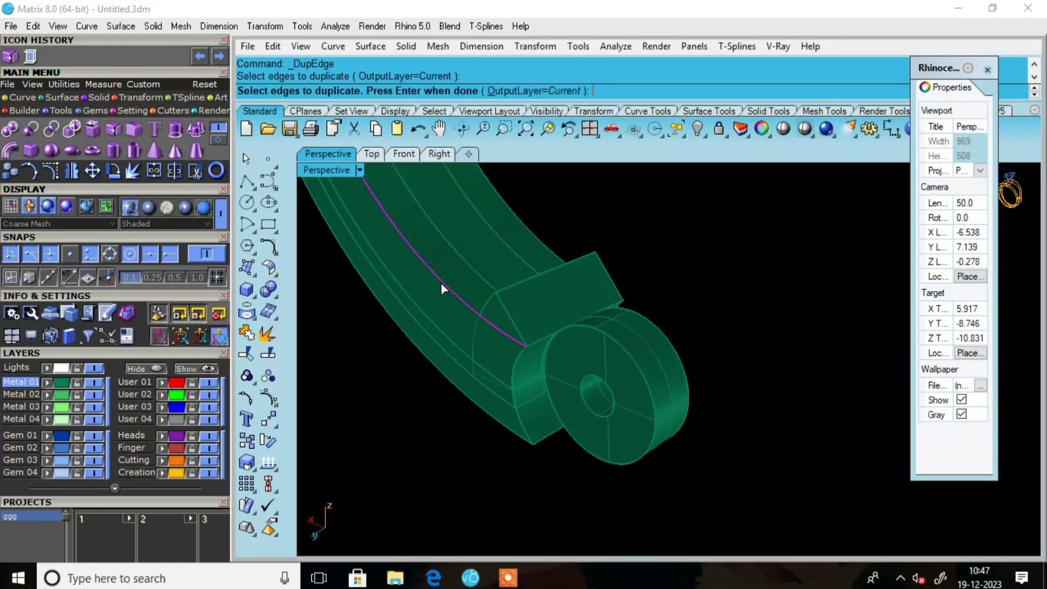
right_click(441, 282)
right_click_drag(440, 282, 419, 298)
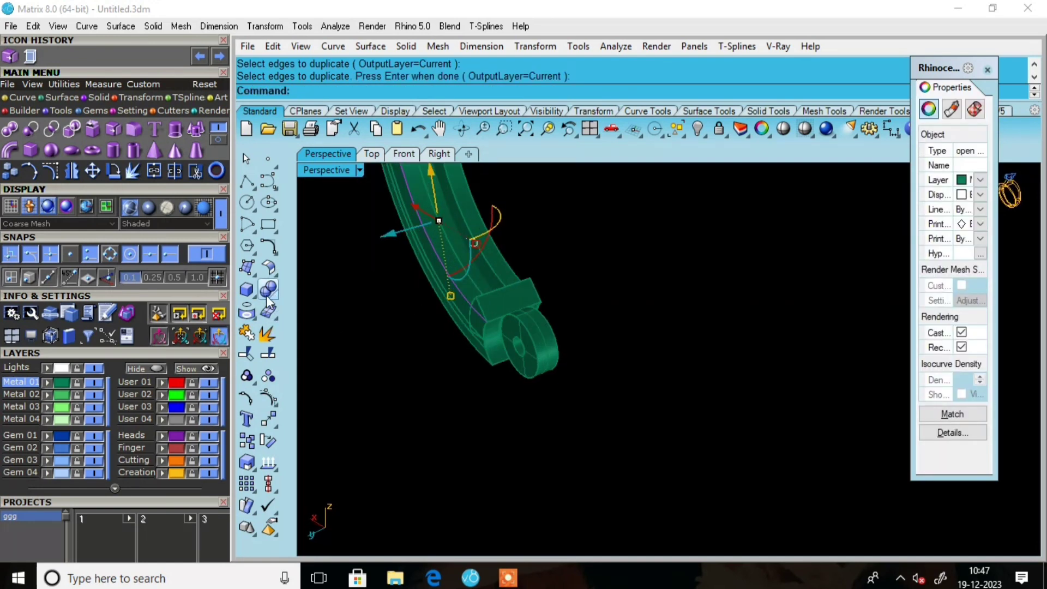
Extrude the duplicated edge curve to both sides into a surface extending well past the width of the band
left_click(248, 292)
left_click(333, 340)
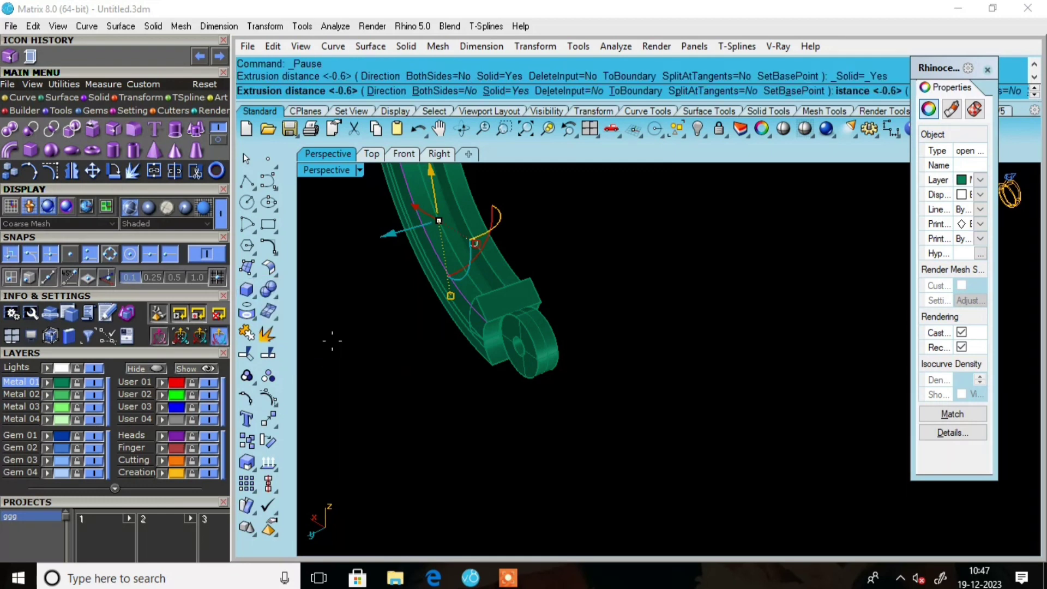
scroll(412, 312, "down", 5)
type("b")
key("Return")
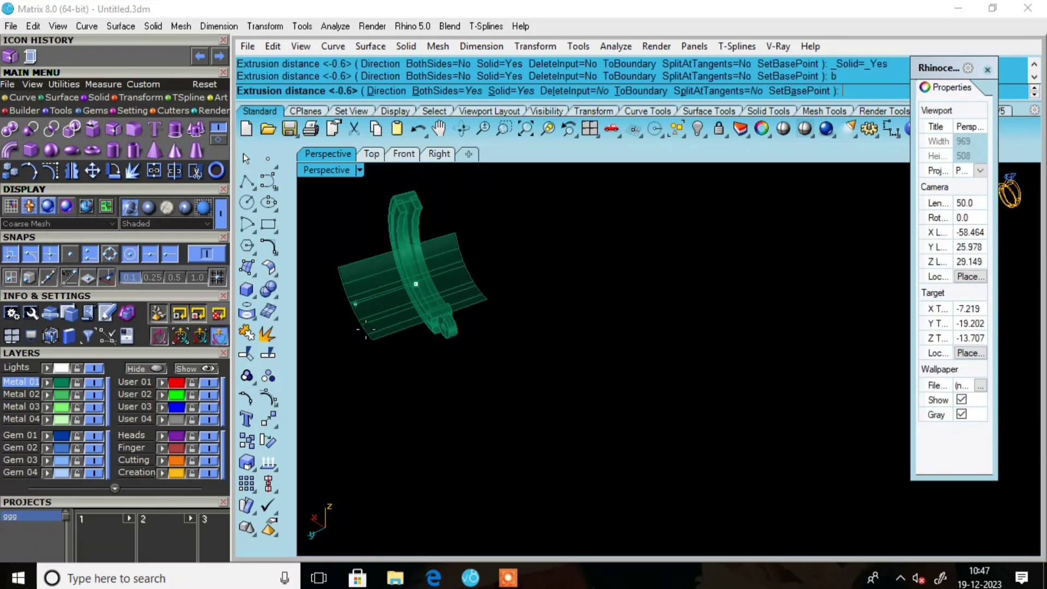
left_click(349, 341)
left_click(441, 361)
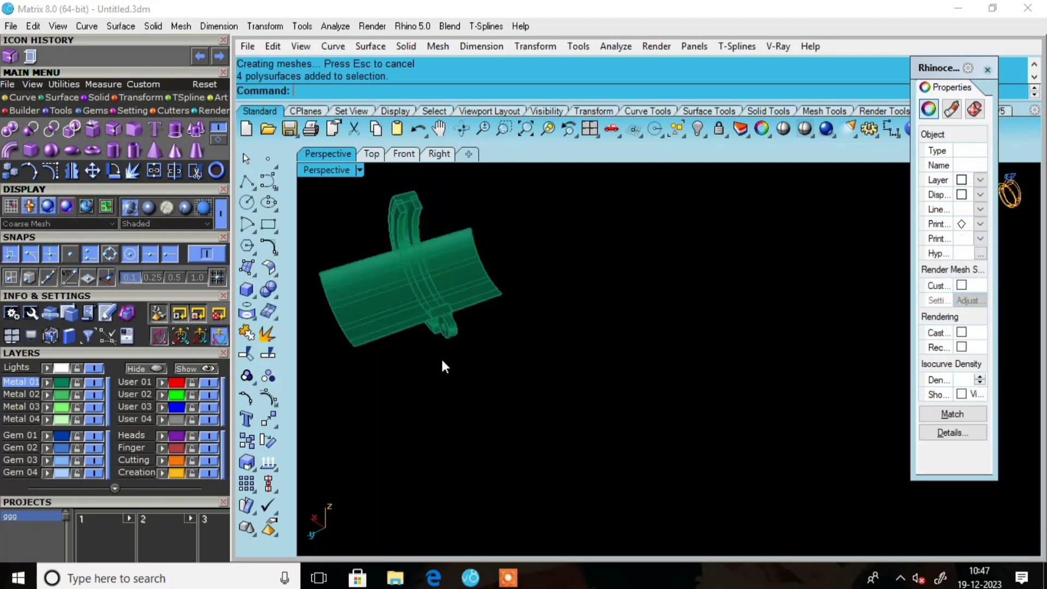
Trim the solid block at the hinge end with a Boolean difference, using the extruded curved surface as the cutter
scroll(439, 329, "up", 4)
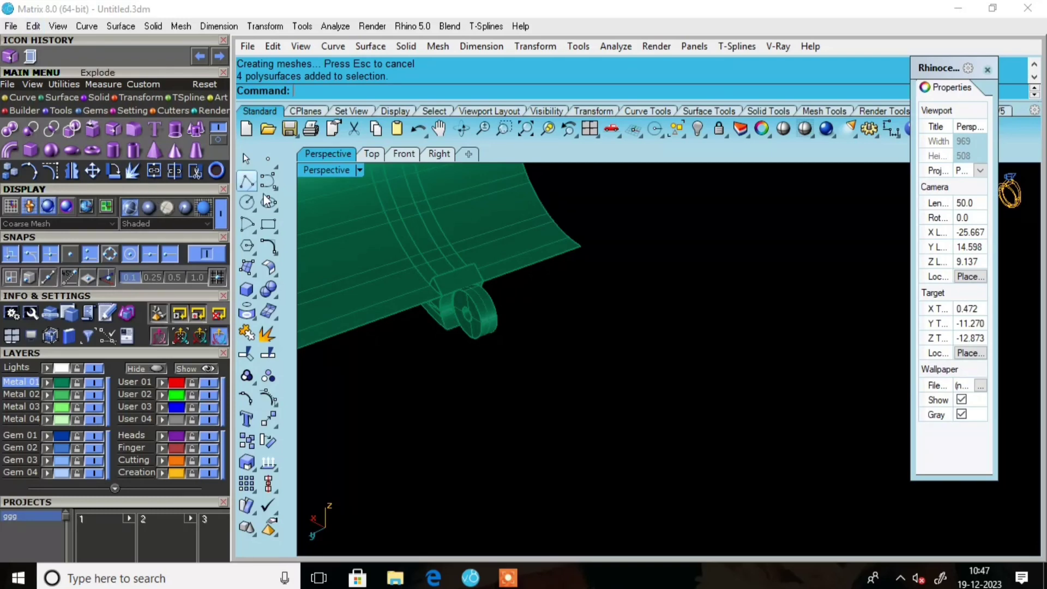
scroll(544, 359, "down", 5)
right_click_drag(544, 360, 547, 362)
scroll(546, 363, "up", 5)
scroll(544, 359, "up", 3)
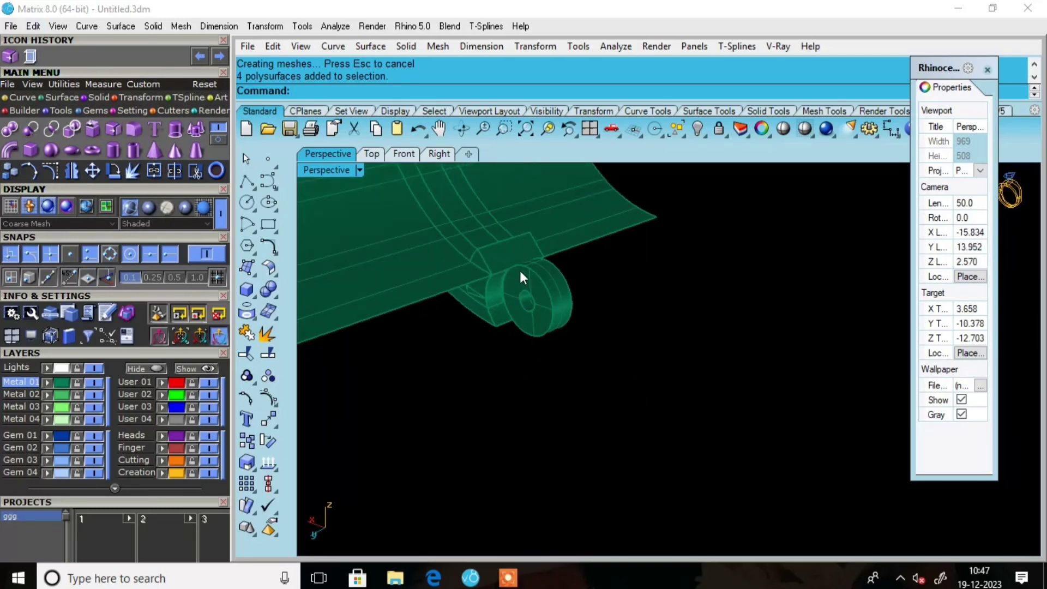
left_click(501, 250)
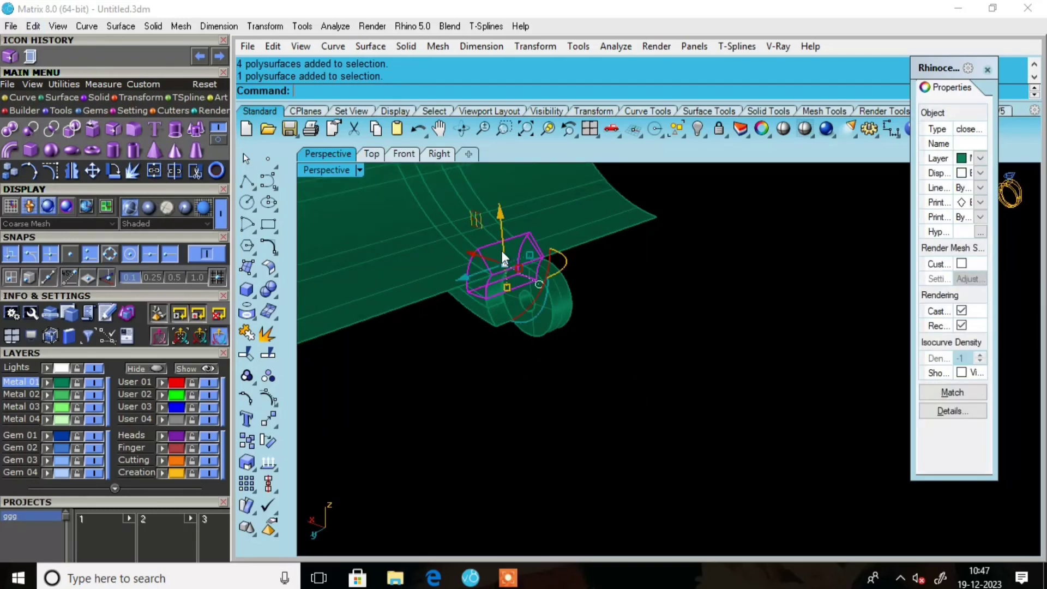
left_click(277, 295)
left_click(313, 298)
left_click(401, 267)
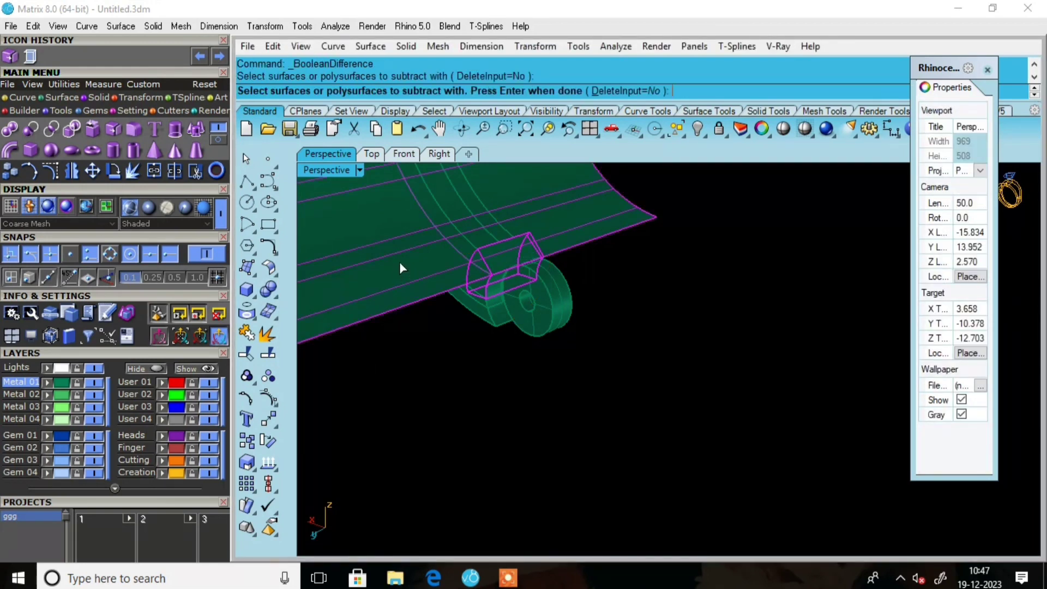
key("Return")
Delete the extruded cutting surface and inspect the trimmed block where it meets the band and hinge knuckle
left_click(401, 267)
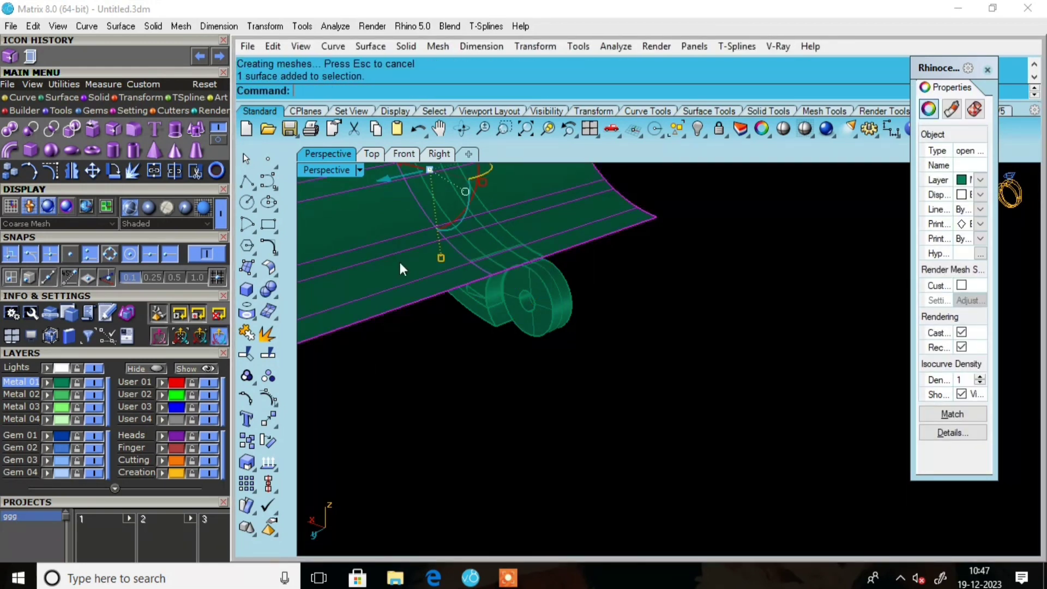
key("Delete")
scroll(493, 262, "up", 5)
scroll(493, 262, "down", 4)
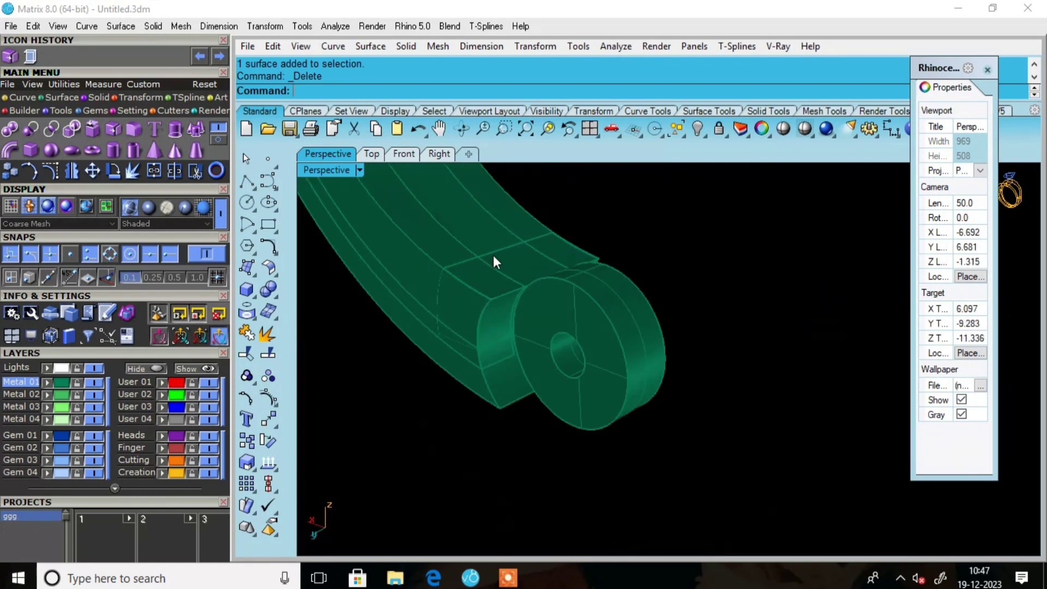
scroll(591, 292, "up", 4)
right_click_drag(591, 292, 523, 299)
scroll(588, 337, "down", 3)
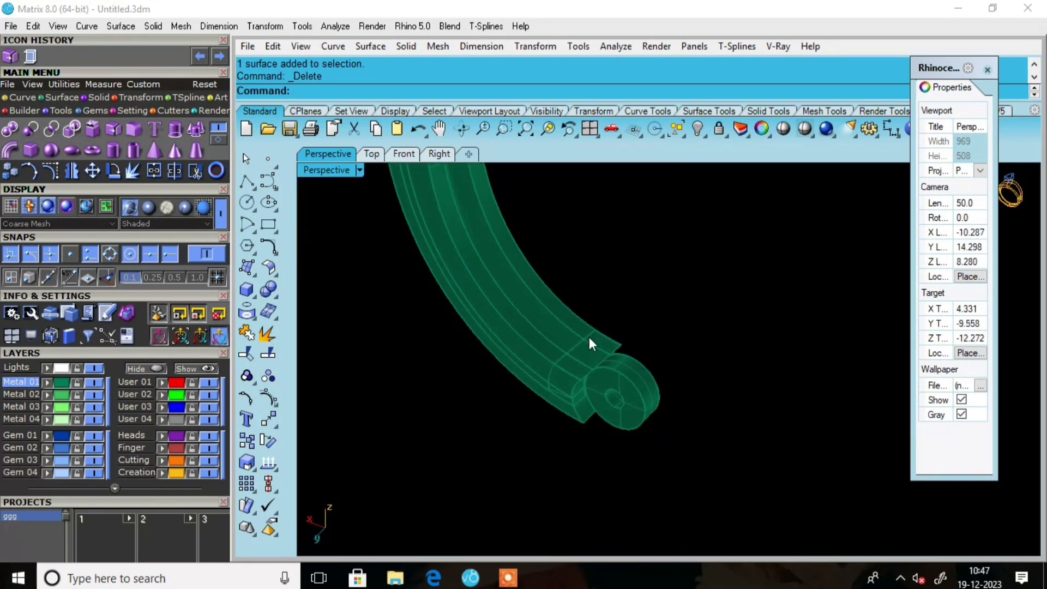
scroll(591, 358, "up", 4)
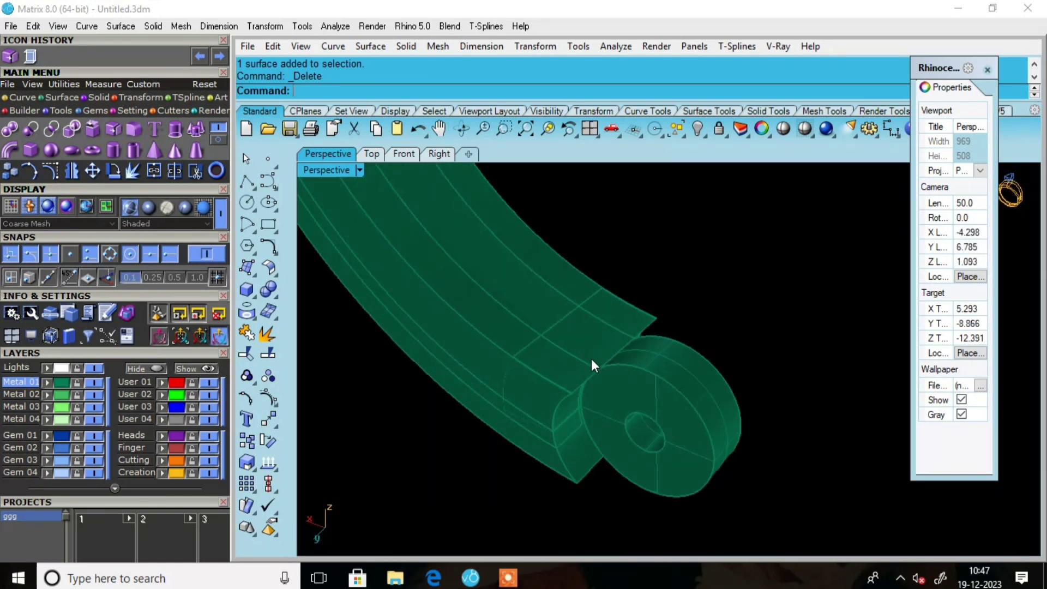
Create a 0.5 mm diameter sphere centred on the midpoint of the band's end edge beside the hinge knuckle
left_click(254, 299)
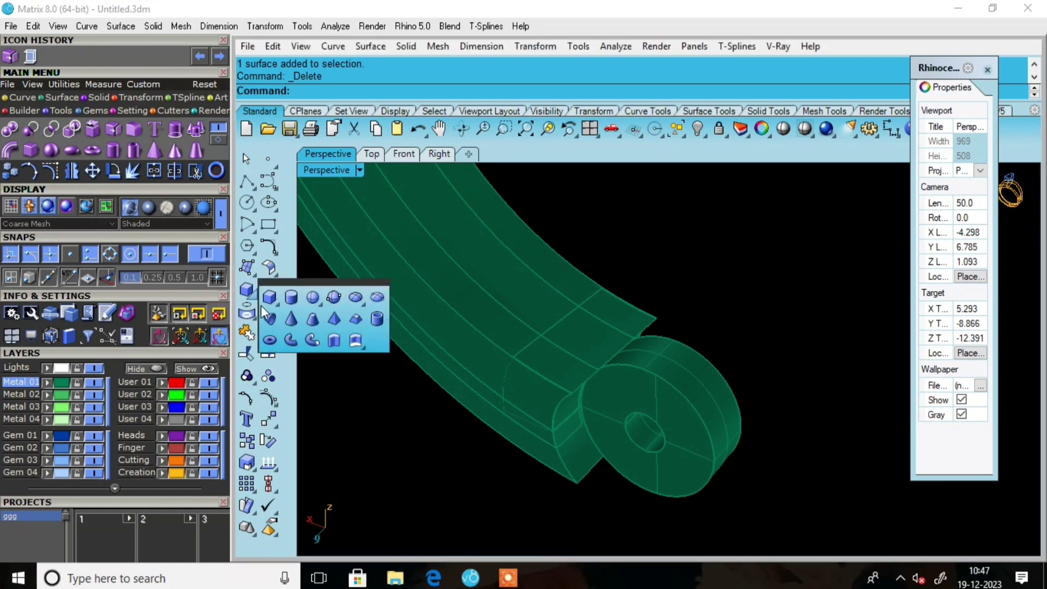
left_click(313, 299)
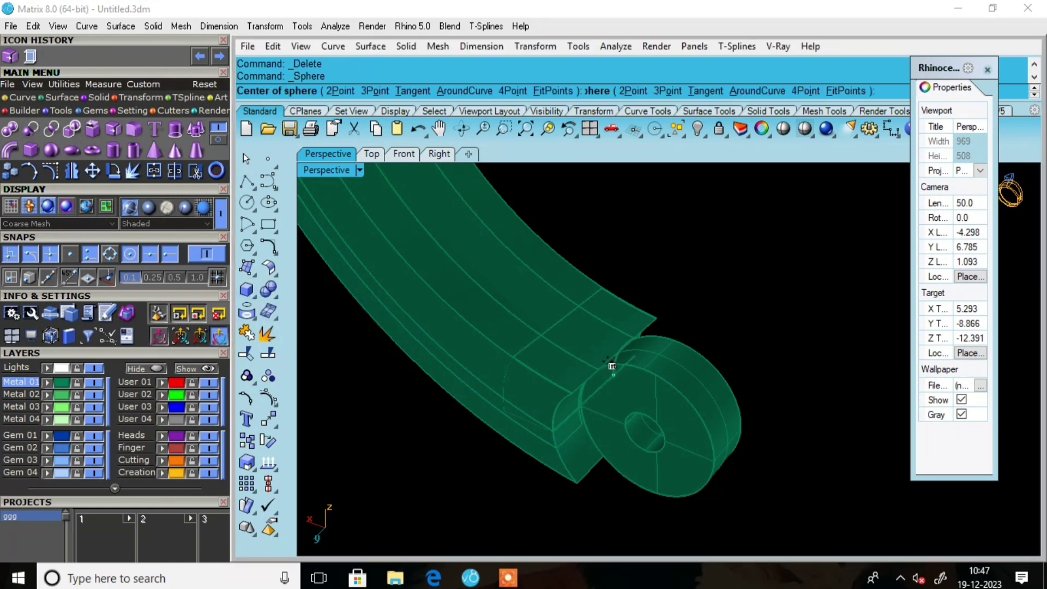
scroll(520, 305, "down", 2)
scroll(640, 397, "up", 2)
scroll(643, 392, "down", 4)
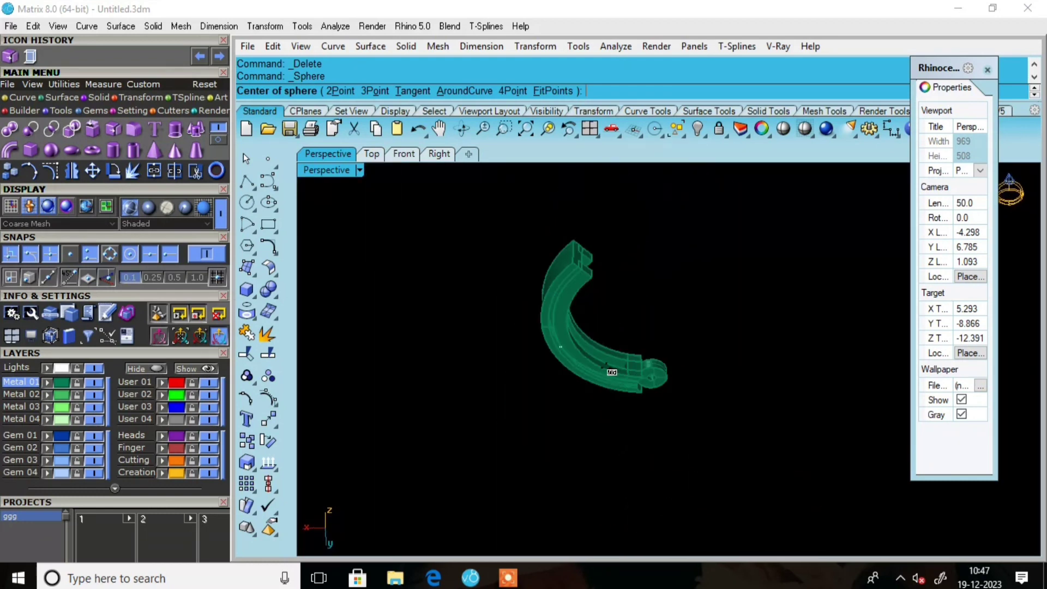
scroll(697, 374, "up", 5)
scroll(691, 383, "up", 2)
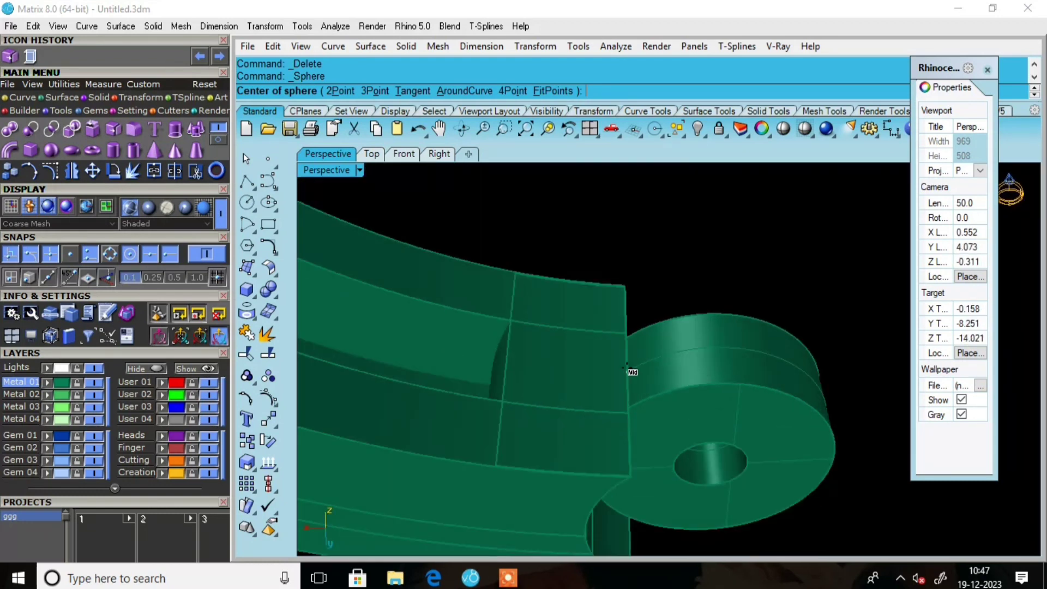
left_click(627, 372)
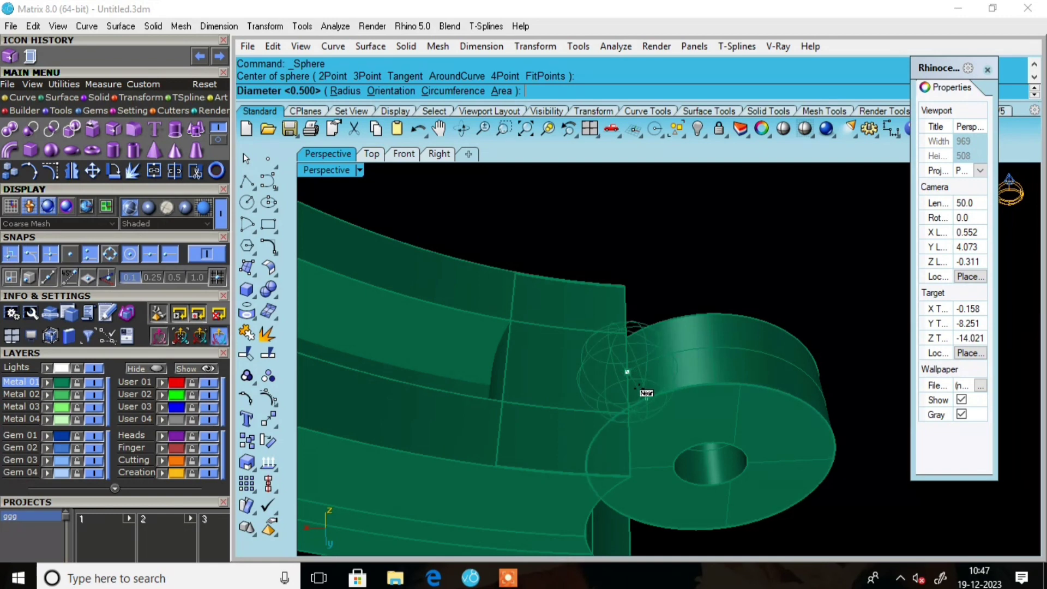
scroll(646, 391, "up", 4)
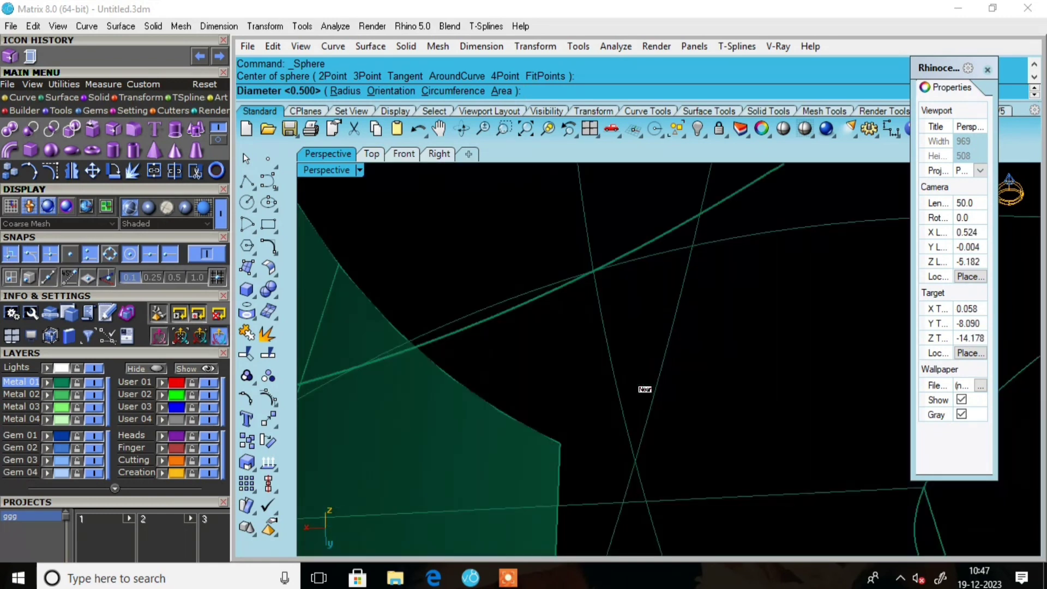
scroll(645, 389, "down", 4)
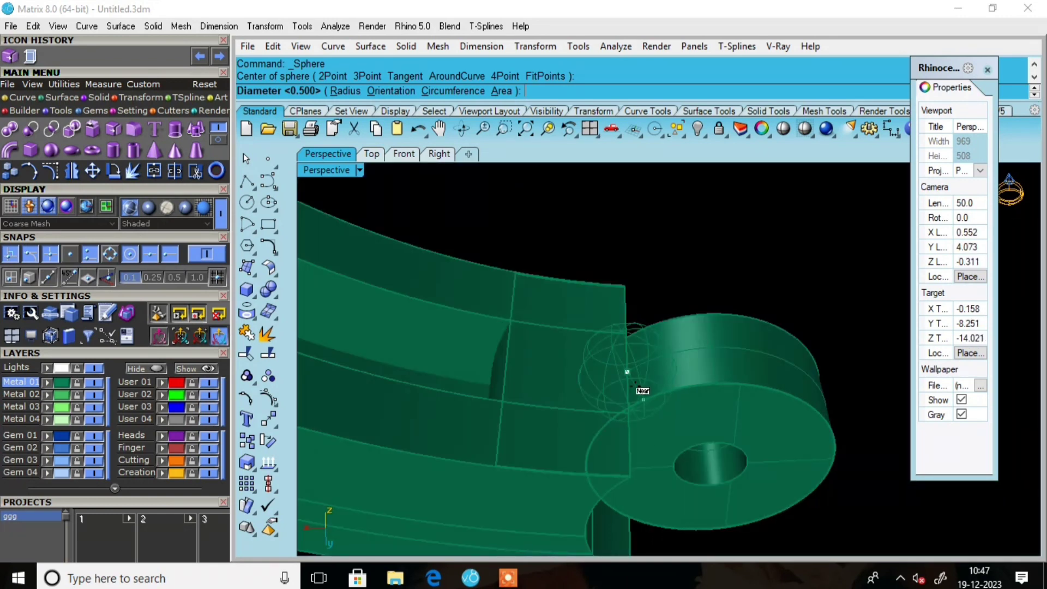
scroll(639, 387, "up", 4)
scroll(639, 387, "down", 4)
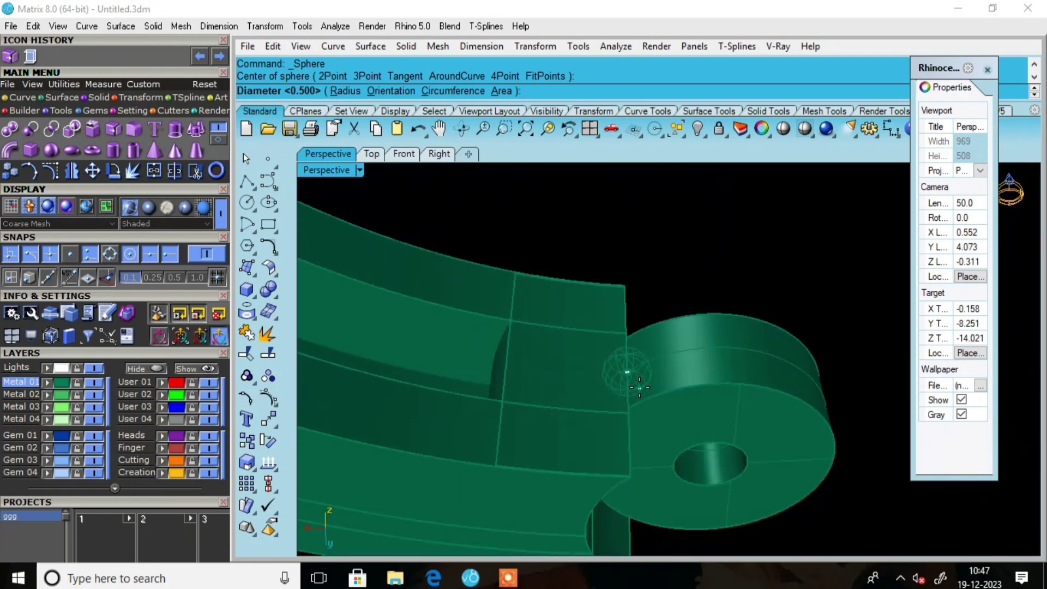
type("5")
key("Return")
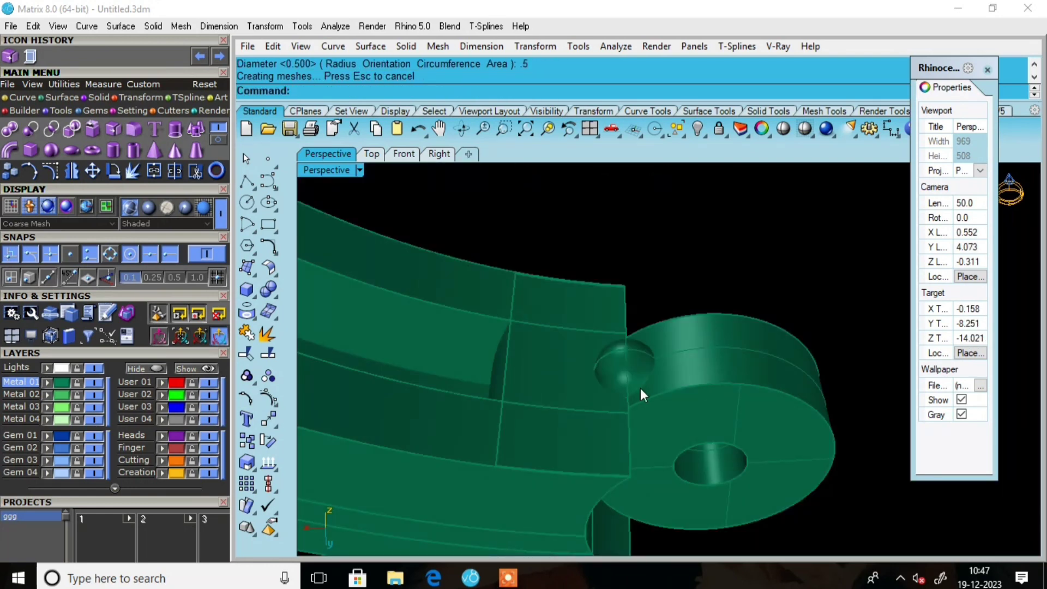
Move the sphere vertically down into the joint between the solid block and the hinge knuckle
scroll(640, 388, "down", 3)
scroll(642, 374, "down", 2)
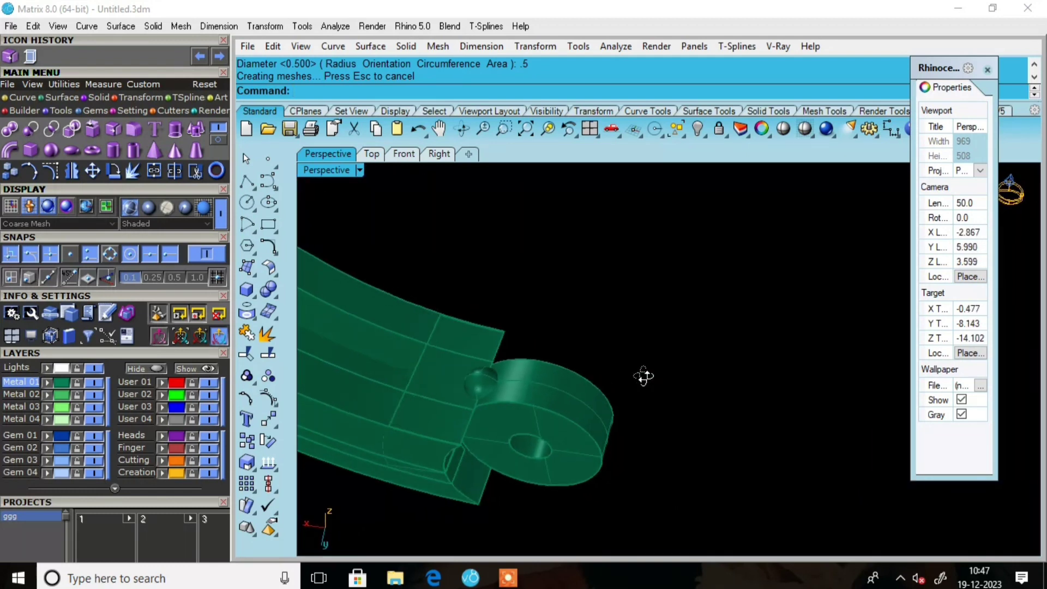
right_click_drag(642, 374, 618, 270)
scroll(617, 270, "up", 5)
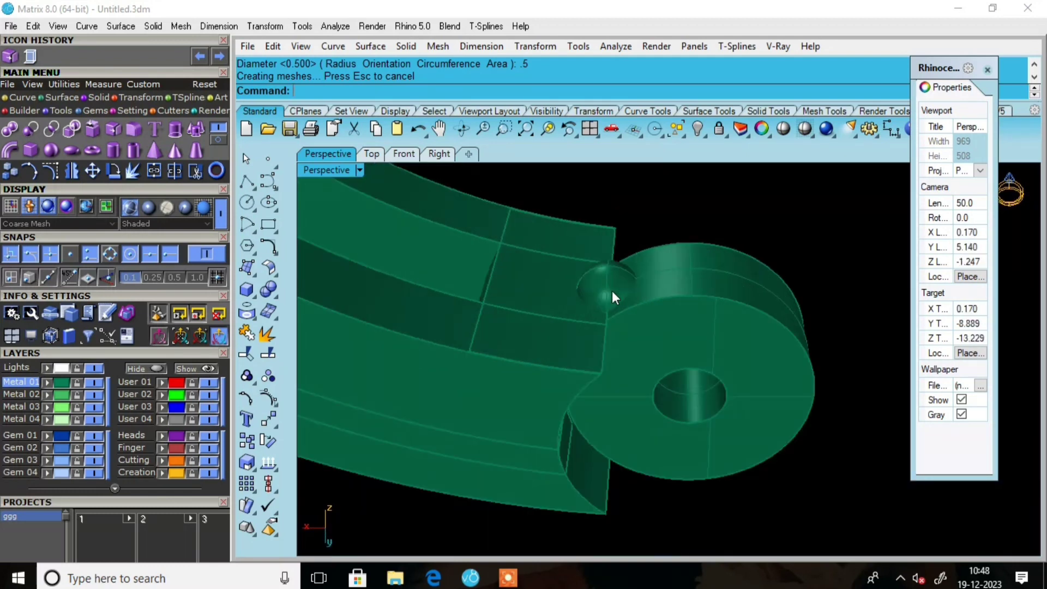
left_click(608, 279)
left_click_drag(605, 250, 603, 316)
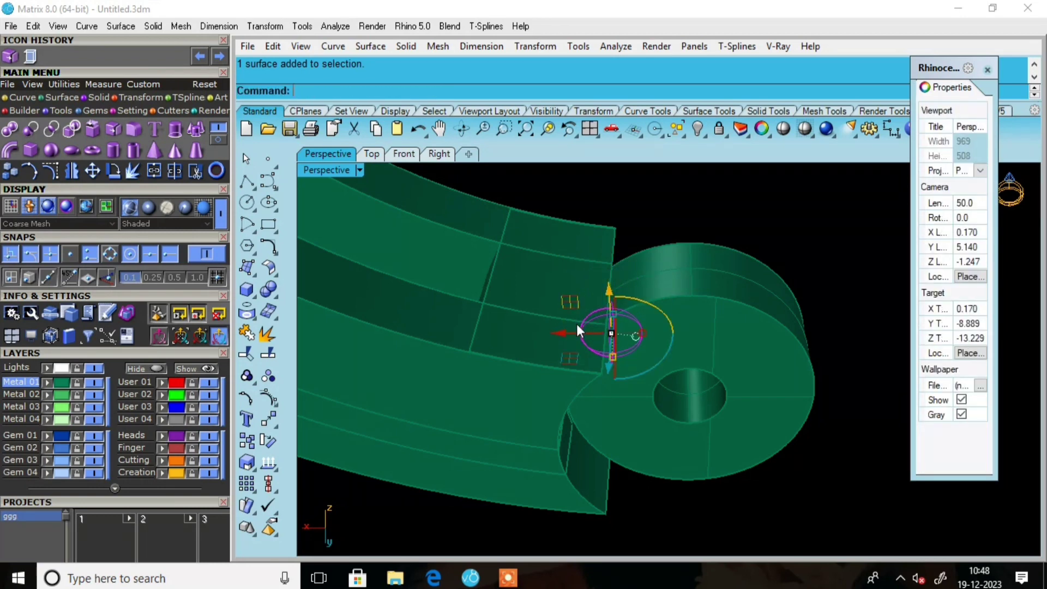
Shift the sphere horizontally in the Front view, away from the hinge hole and slightly further into the band's end block
left_click(590, 129)
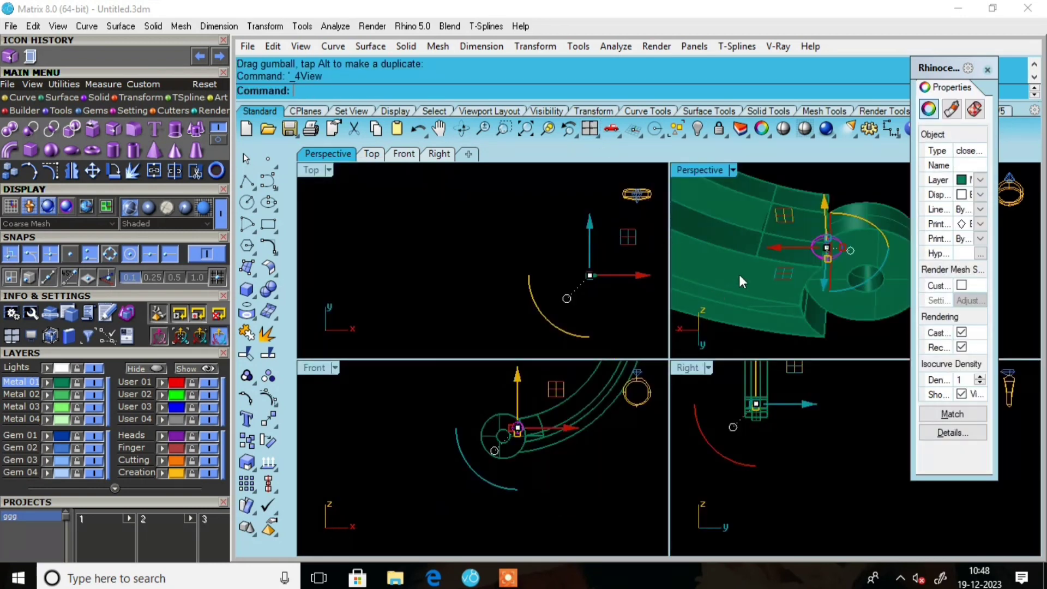
scroll(738, 243, "down", 3)
scroll(790, 426, "up", 5)
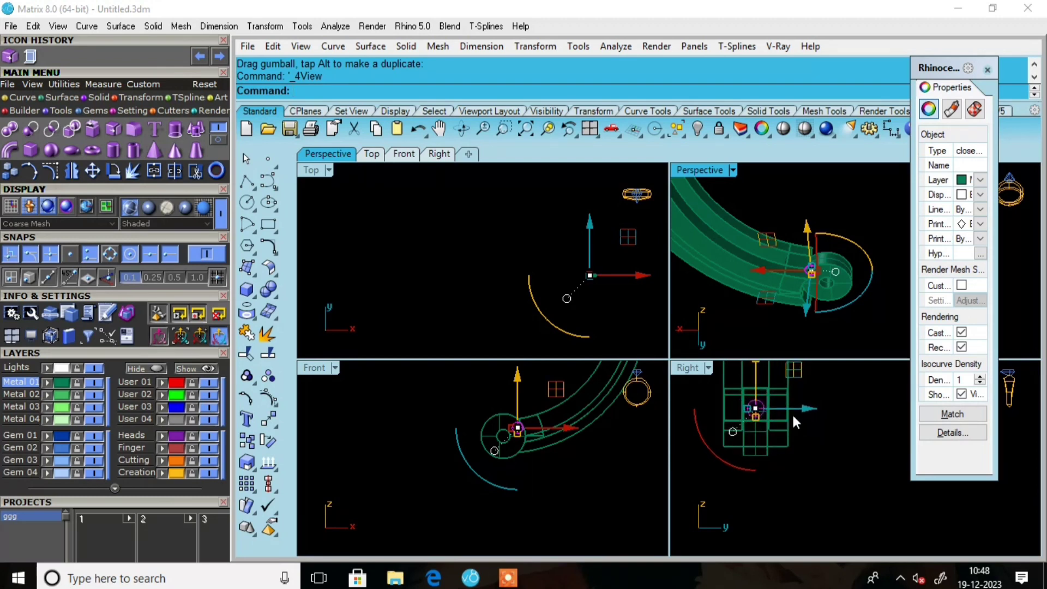
scroll(523, 423, "down", 1)
scroll(521, 425, "up", 5)
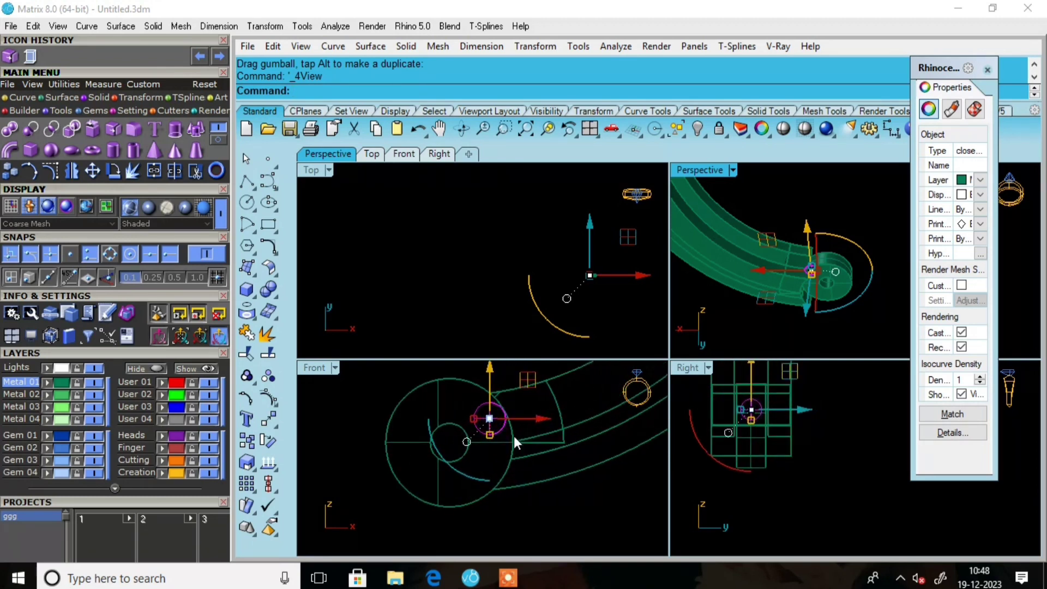
left_click_drag(537, 415, 558, 434)
scroll(535, 421, "down", 3)
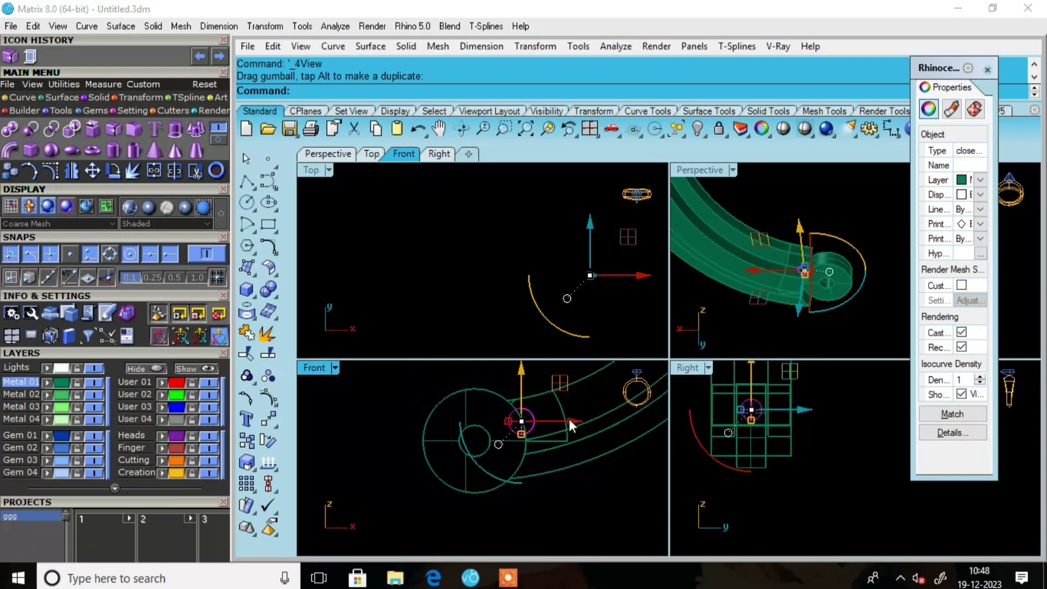
left_click_drag(569, 422, 571, 423)
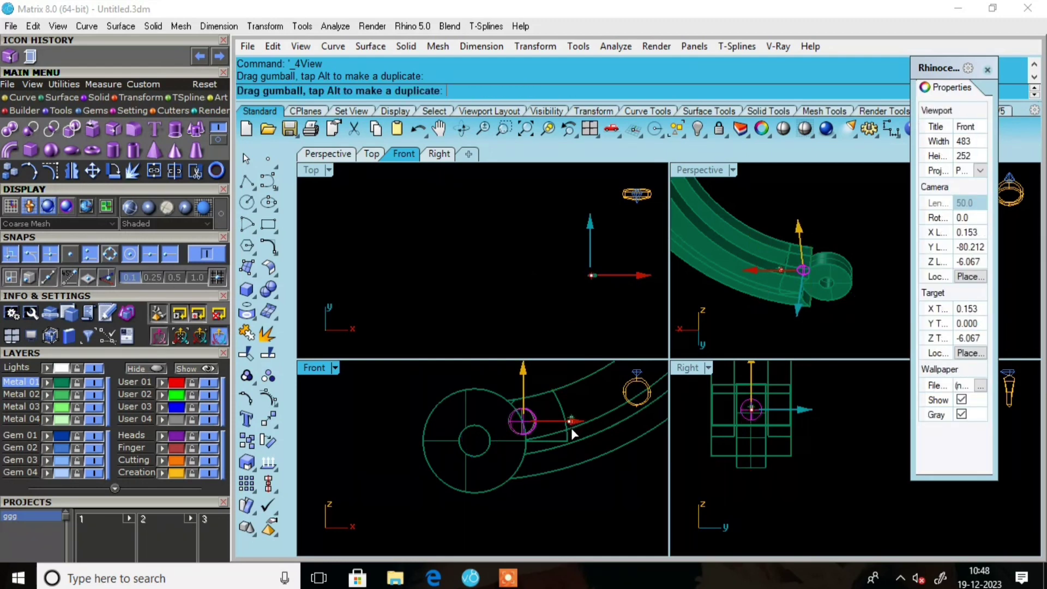
left_click_drag(570, 427, 571, 428)
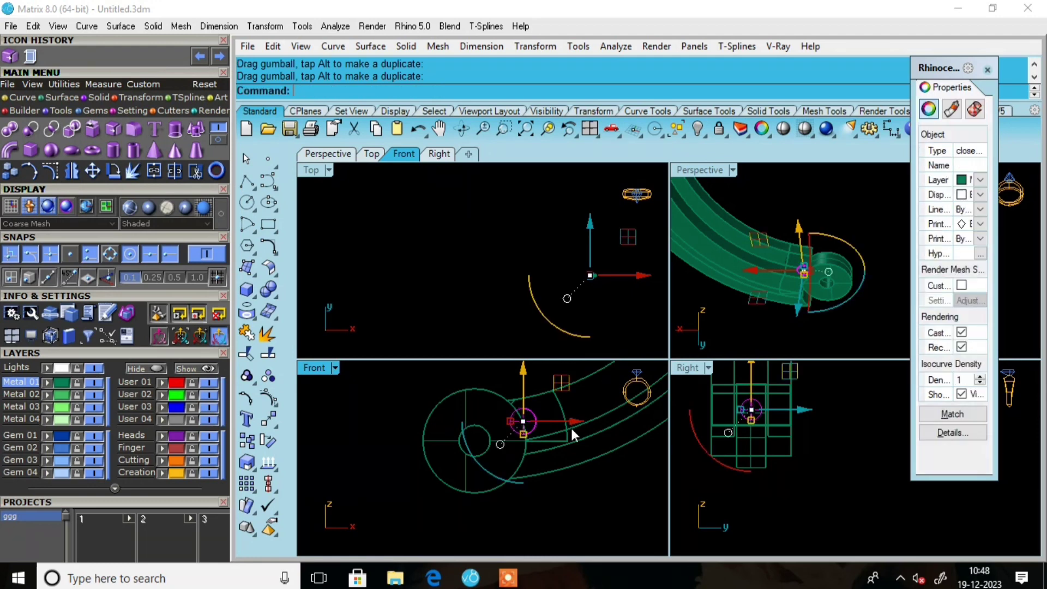
scroll(542, 401, "up", 1)
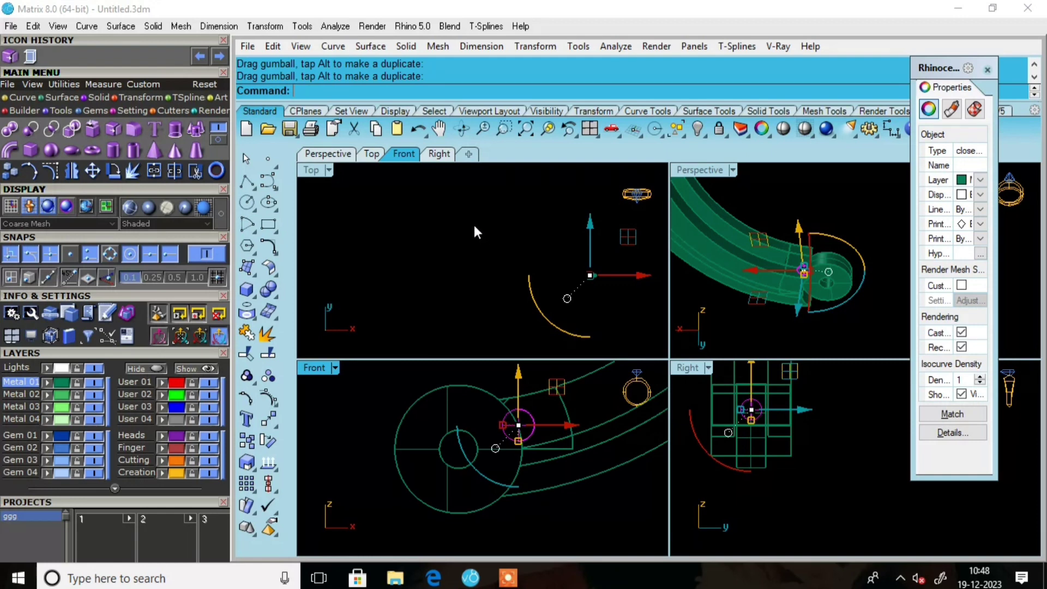
Examine the sphere's placement at the hinge end in the perspective and Front views
right_click_drag(771, 281, 792, 285)
double_click(699, 169)
scroll(613, 354, "down", 3)
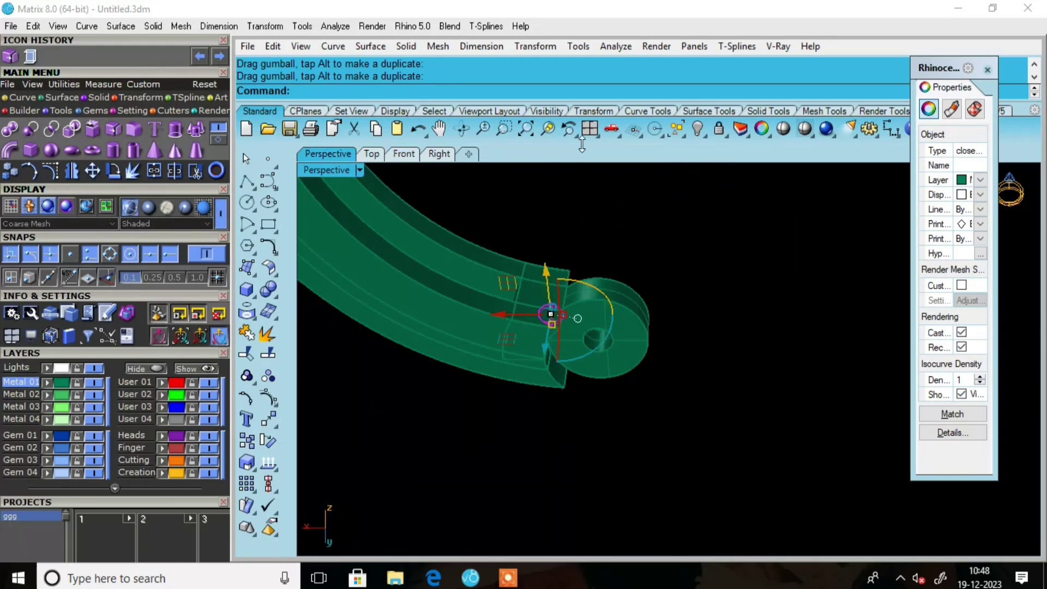
left_click(590, 129)
scroll(514, 422, "up", 1)
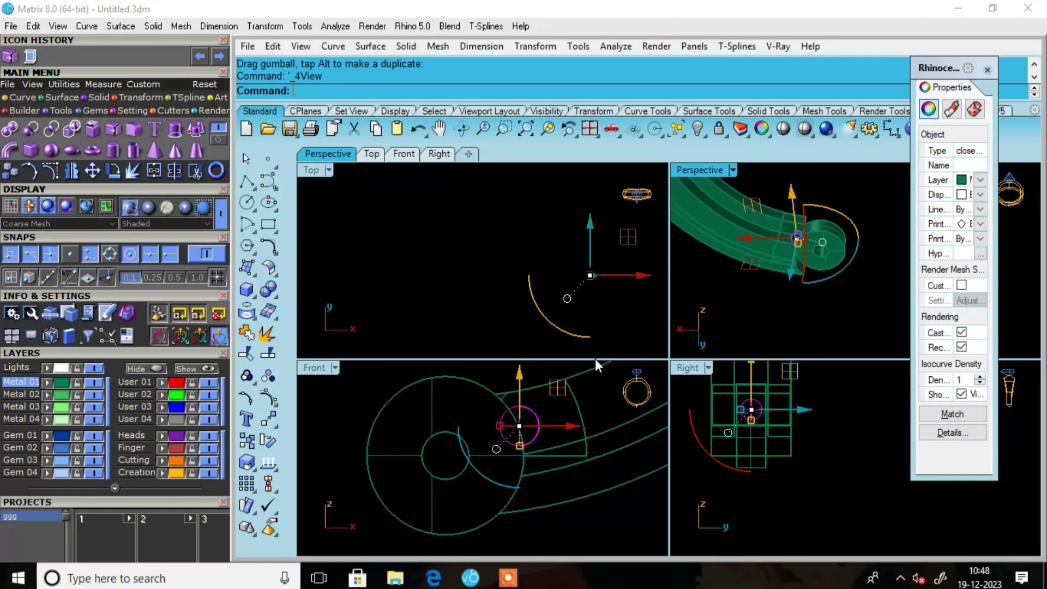
double_click(698, 171)
left_click(724, 300)
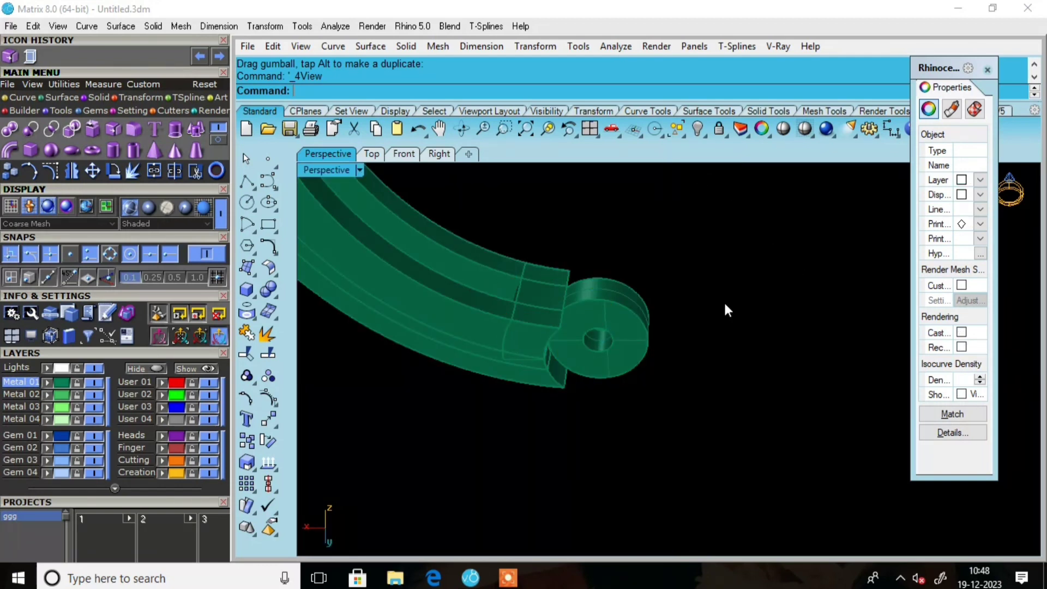
scroll(715, 312, "down", 3)
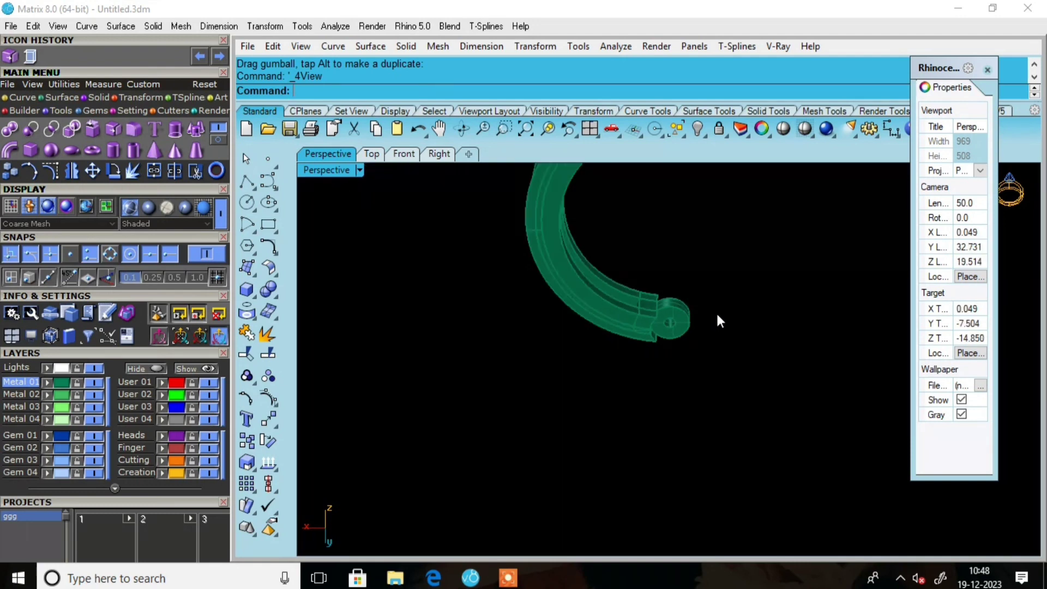
scroll(678, 322, "up", 3)
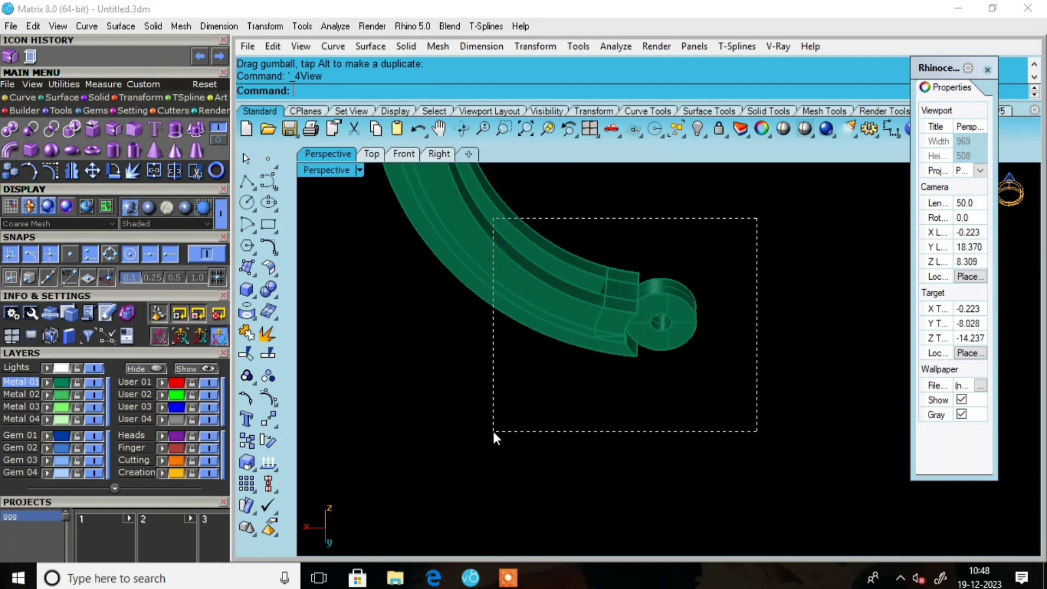
Group all parts of the right half of the band, including the sphere and the curve
left_click_drag(493, 431, 493, 431)
scroll(574, 427, "down", 3)
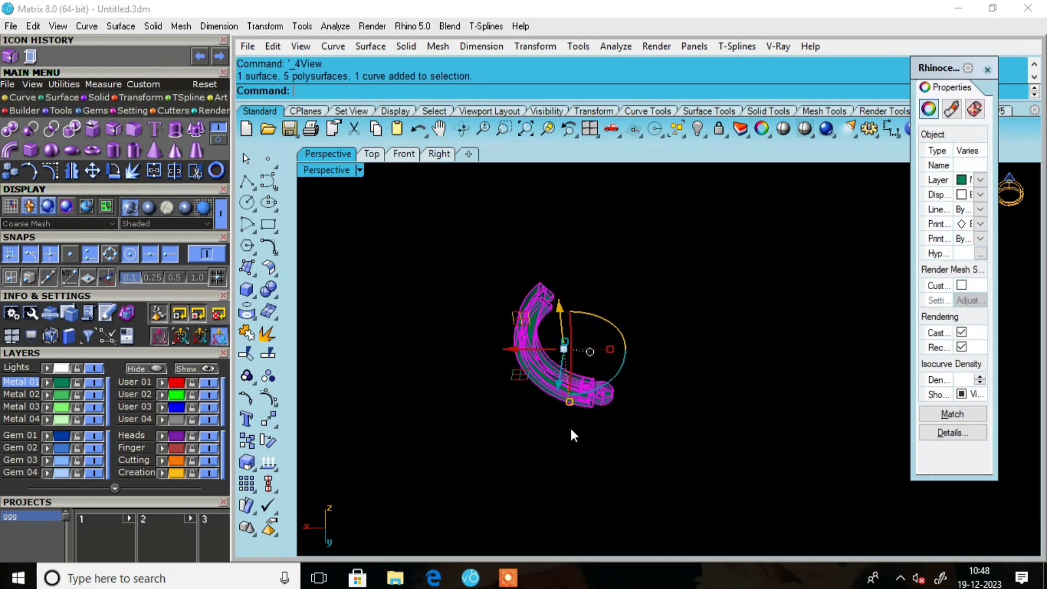
type("Group")
key("Return")
left_click(682, 339)
Check that the parts of the grouped half select together, and review the half from another angle
scroll(567, 403, "up", 5)
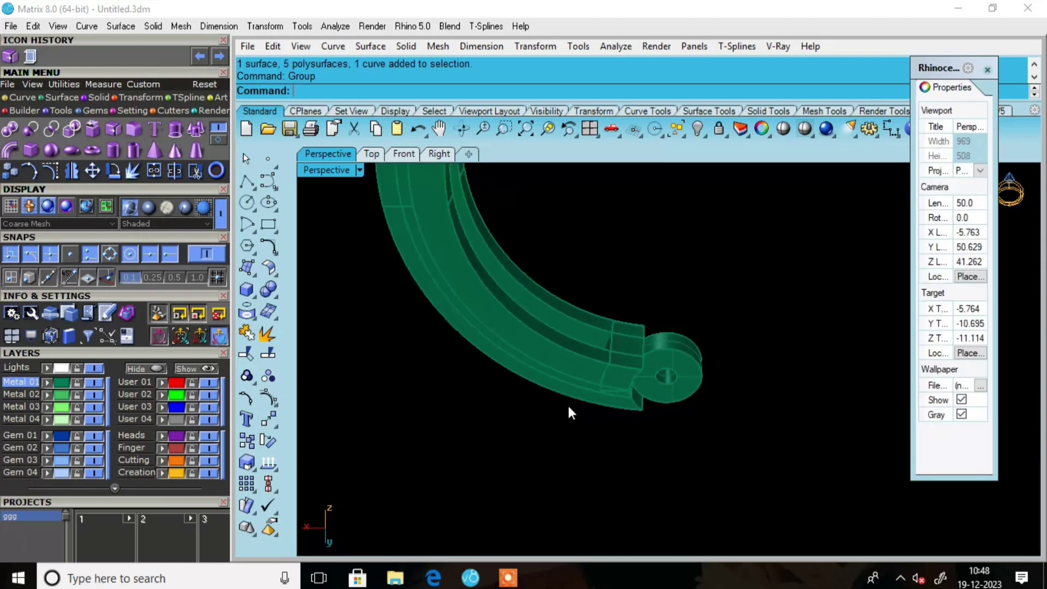
scroll(617, 359, "up", 3)
left_click(616, 358)
scroll(590, 430, "down", 3)
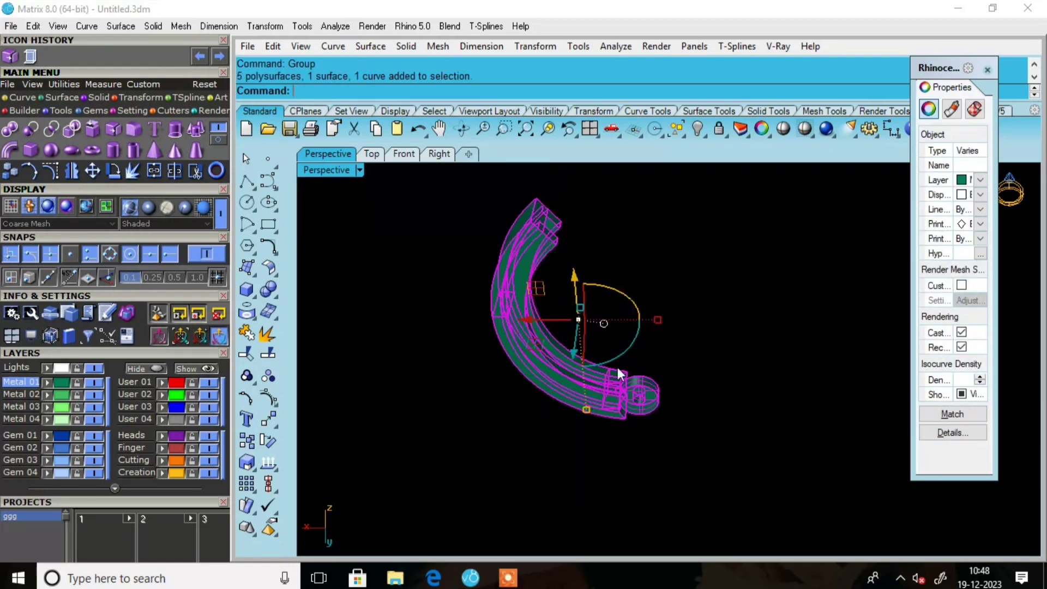
left_click(748, 229)
left_click_drag(743, 164, 456, 436)
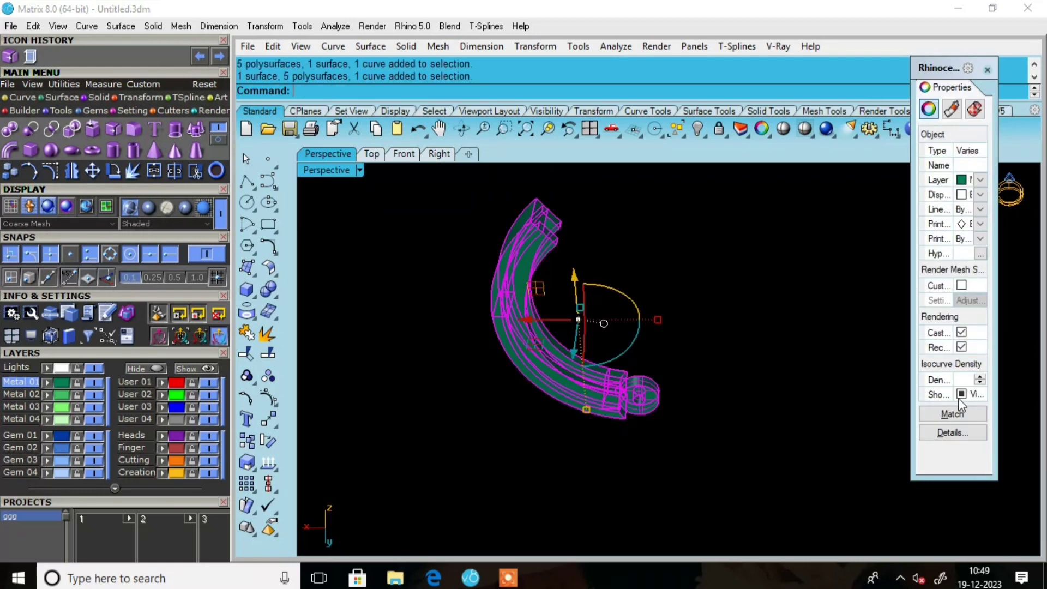
left_click(674, 327)
right_click_drag(607, 302, 554, 243)
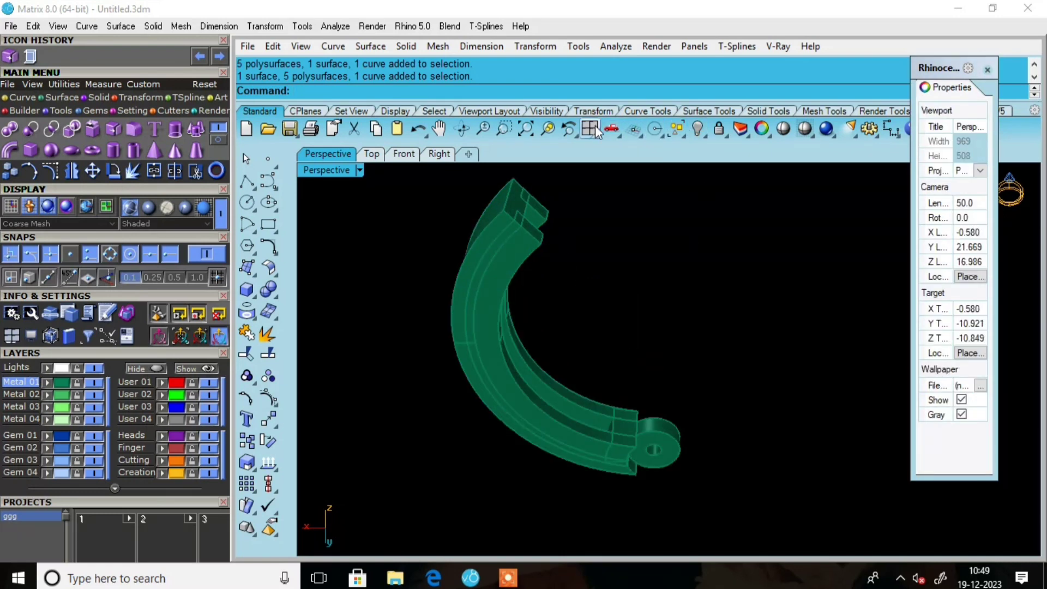
Show the hidden left half of the ring and view both halves together at the bottom hinge
left_click(698, 129)
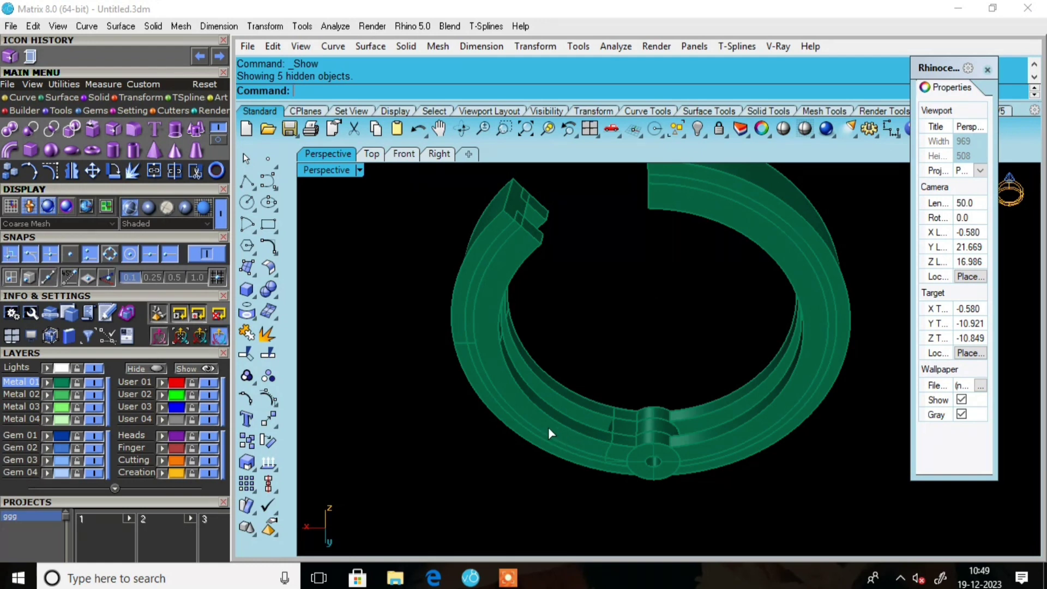
left_click(678, 283)
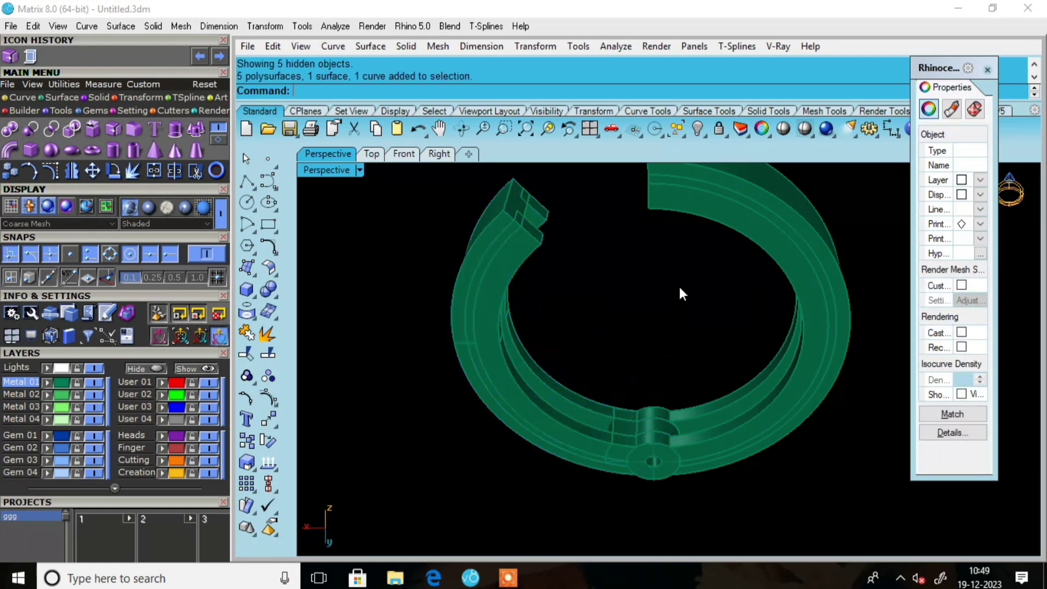
scroll(670, 300, "down", 3)
scroll(692, 389, "up", 3)
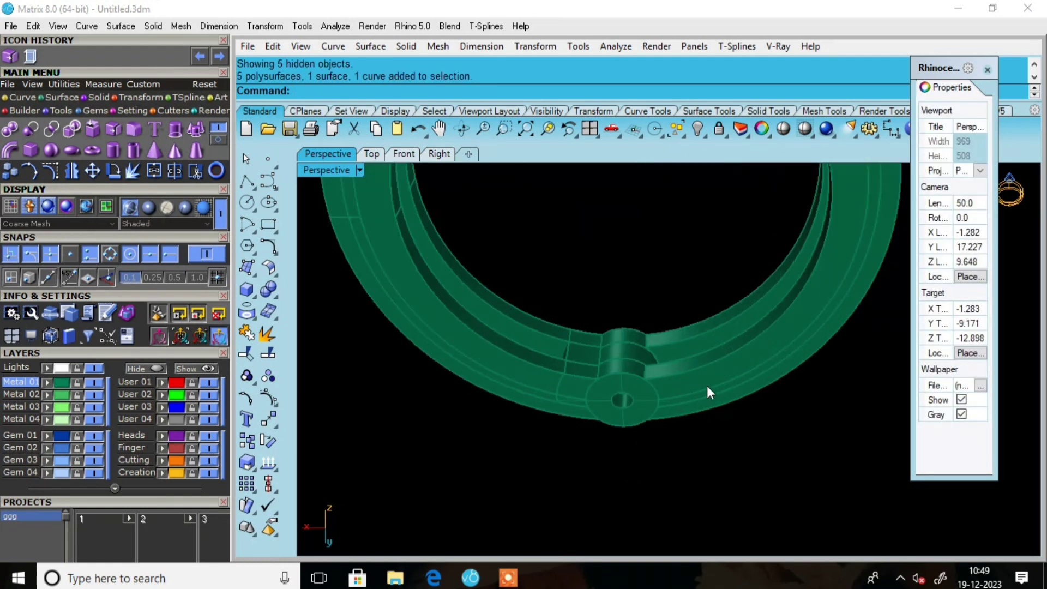
Isolate the left half of the ring by hiding the grouped right half, and view its two hinge knuckles
left_click(702, 388)
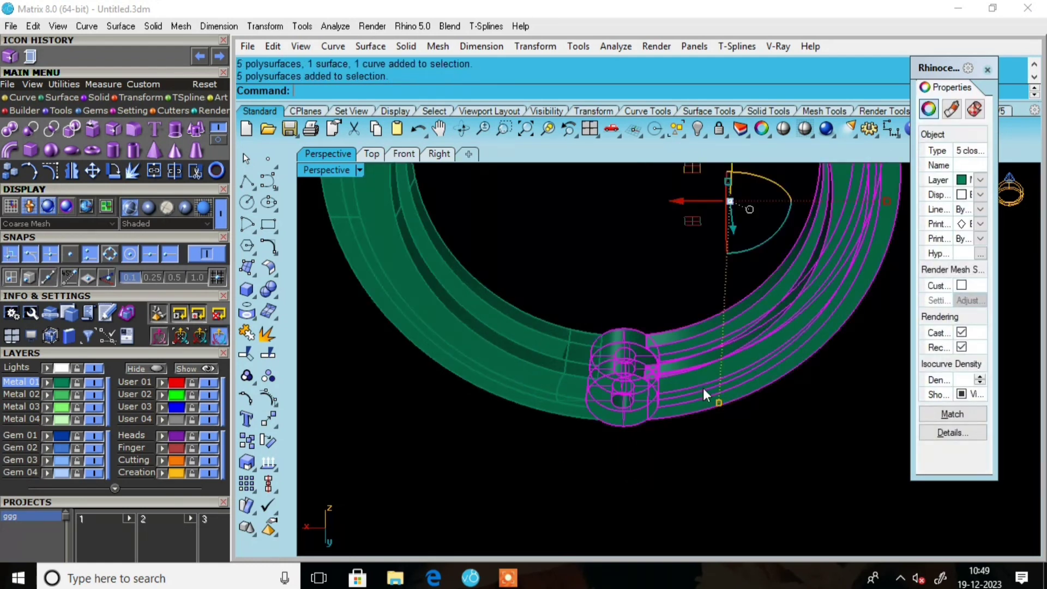
left_click(707, 136)
left_click(764, 158)
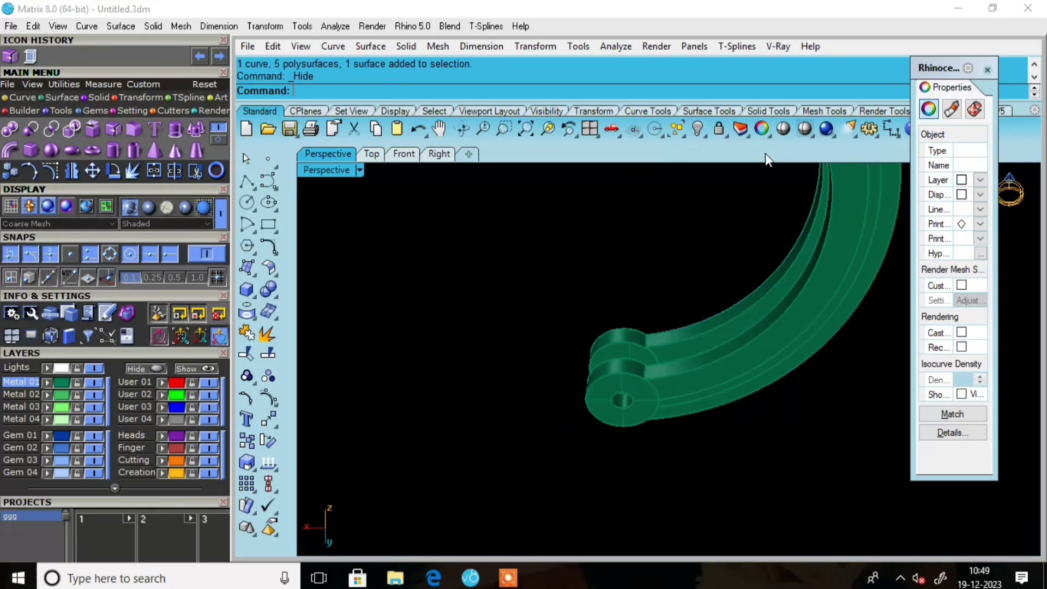
right_click_drag(643, 388, 679, 380)
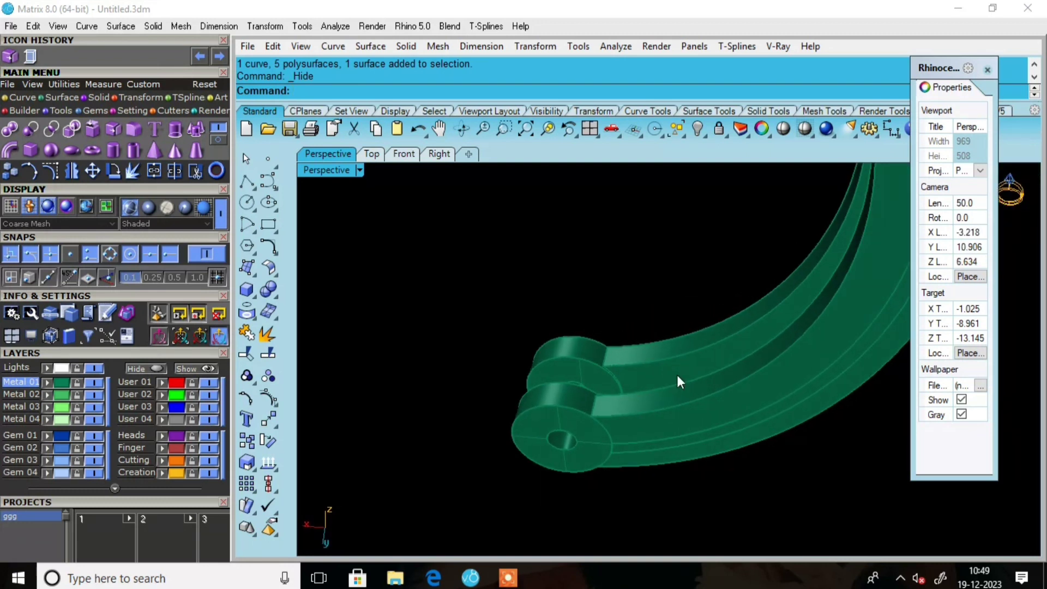
Create a 0.5 diameter sphere centred on the midpoint of the edge where the rear hinge knuckle meets the left half's band
scroll(599, 356, "up", 3)
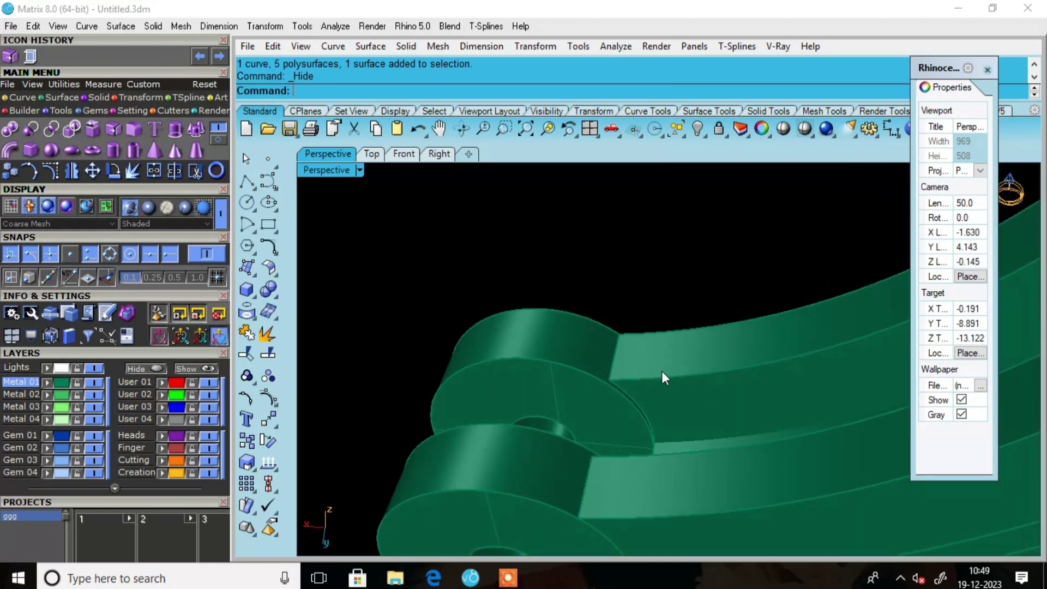
scroll(662, 371, "down", 3)
right_click_drag(743, 358, 675, 381)
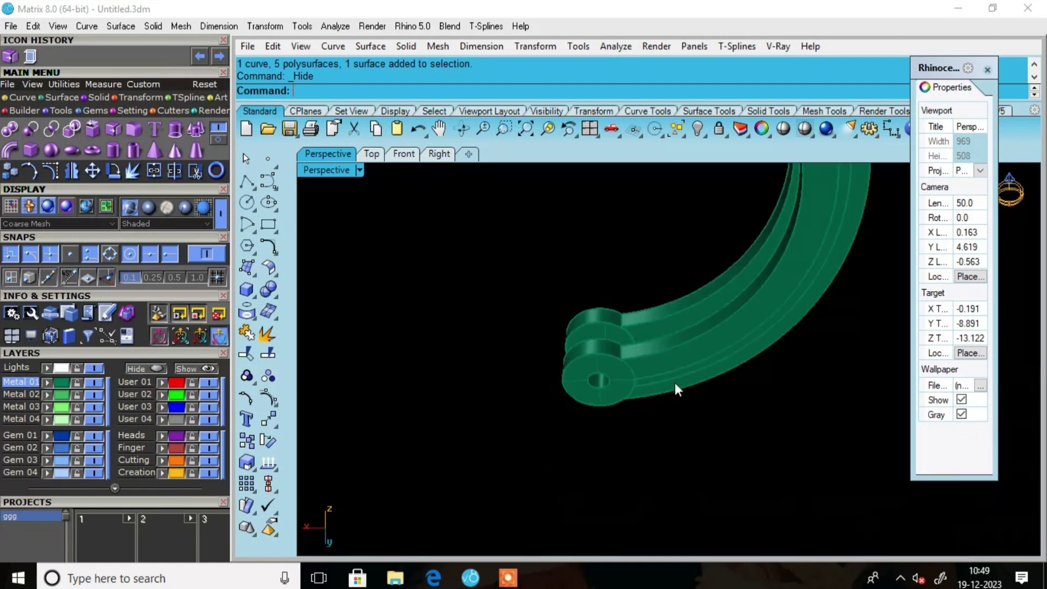
scroll(675, 382, "up", 6)
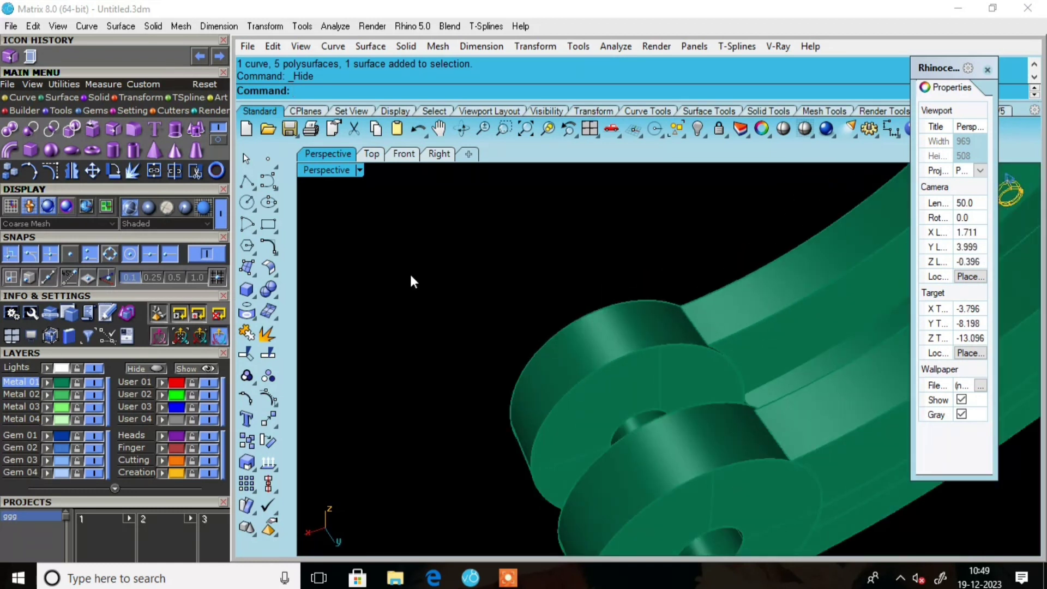
left_click(277, 295)
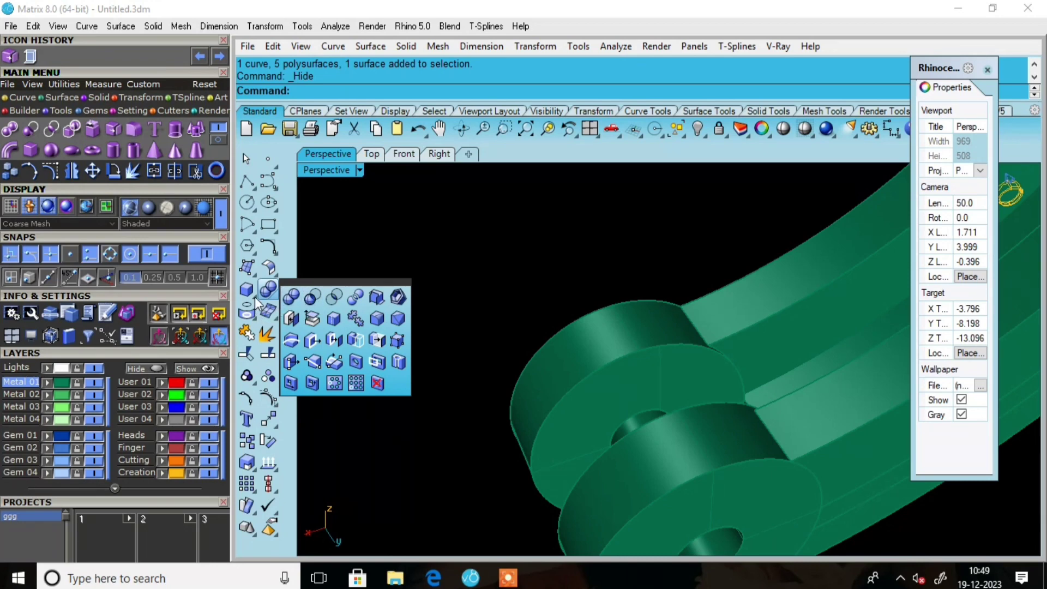
left_click(251, 296)
left_click(313, 296)
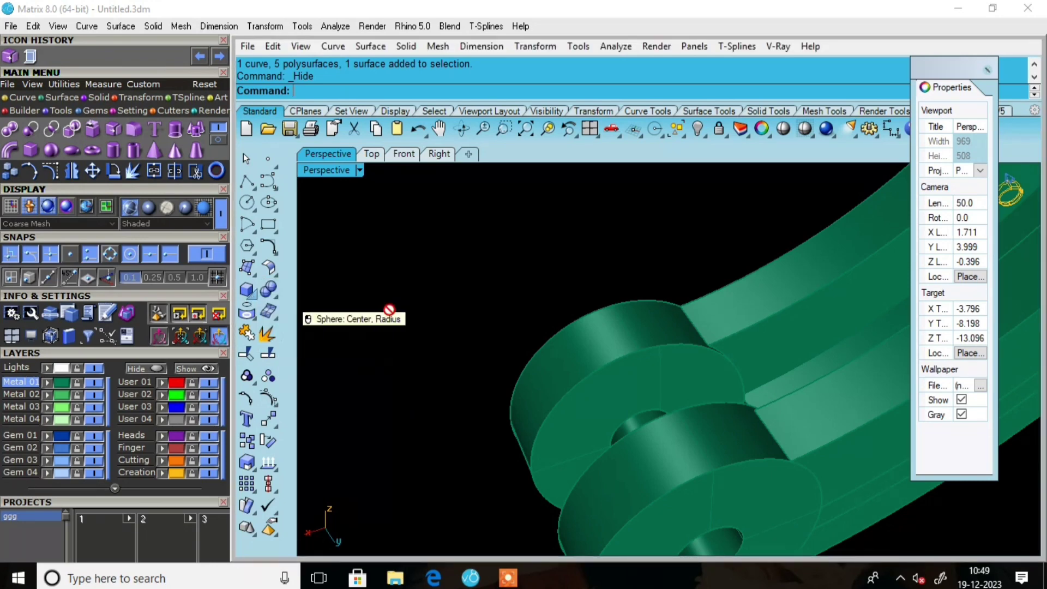
scroll(685, 323, "up", 5)
scroll(685, 322, "down", 5)
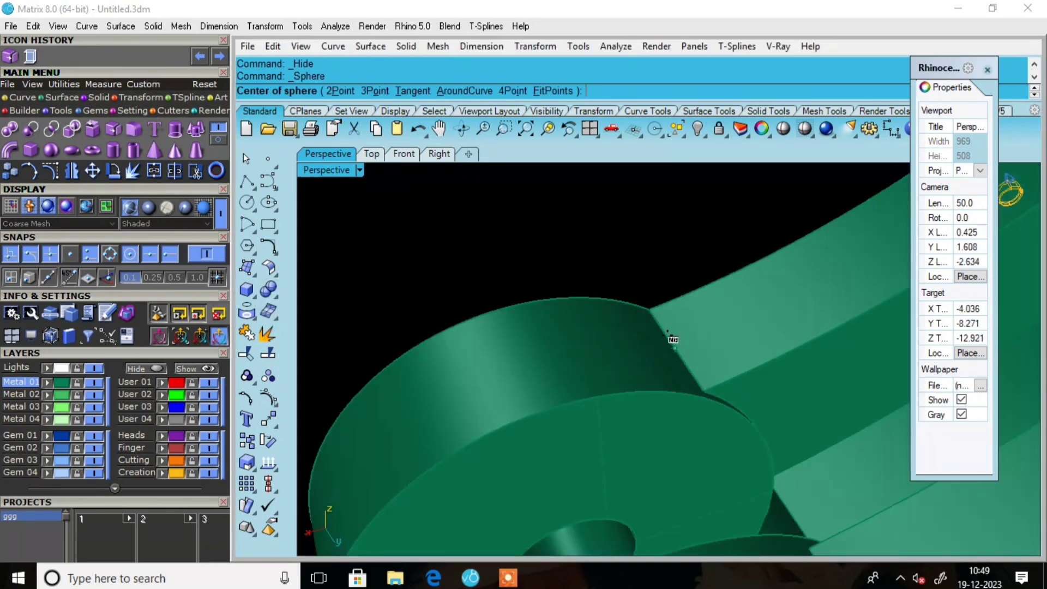
left_click(675, 348)
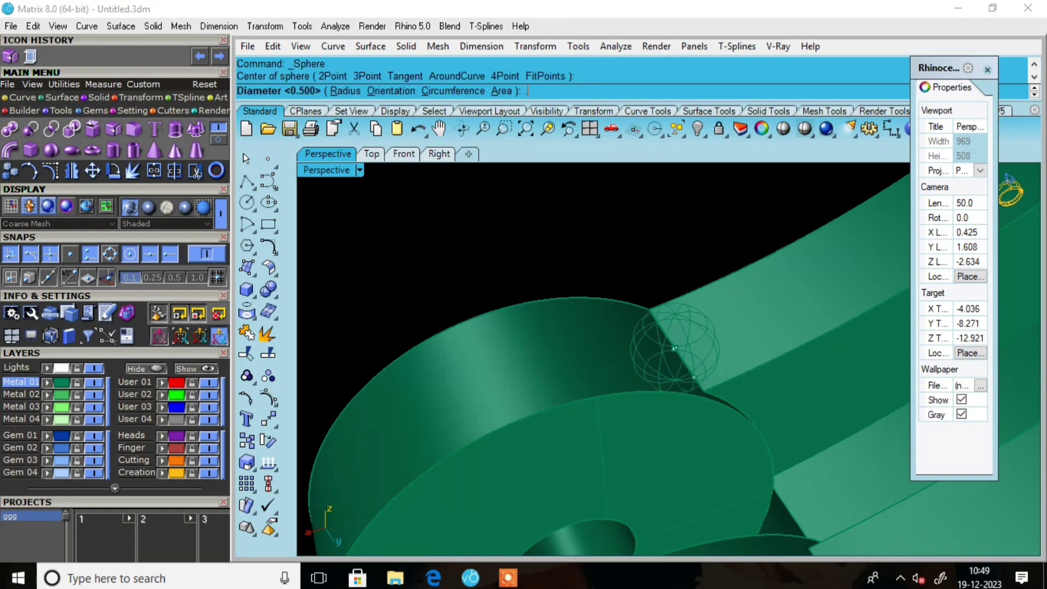
type(".5")
key("Return")
Move the sphere down and slightly toward the band in the front view, sinking it into the junction beside the knuckle
scroll(695, 377, "down", 5)
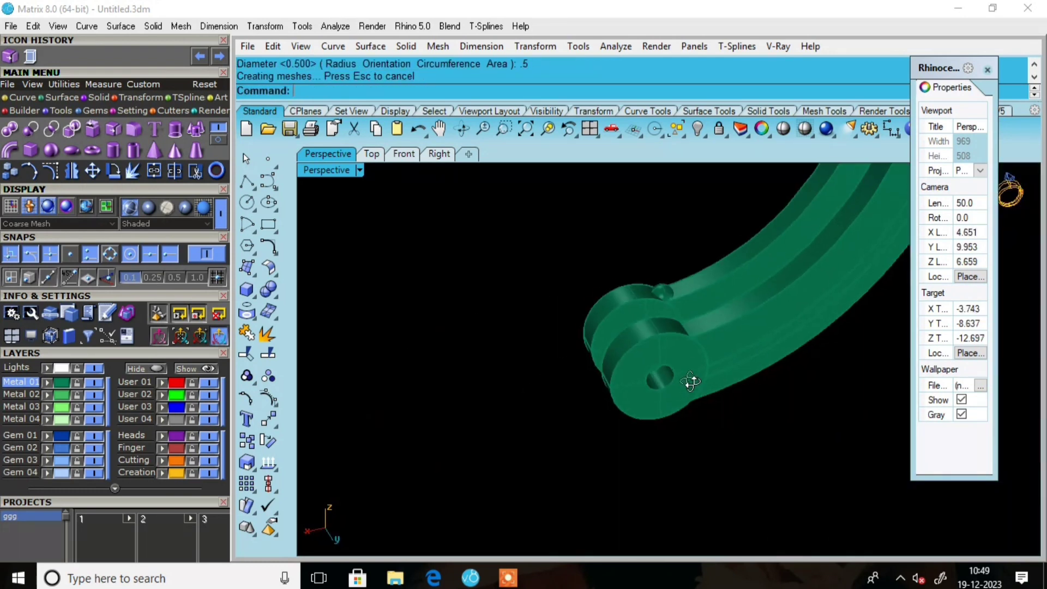
scroll(653, 316, "up", 3)
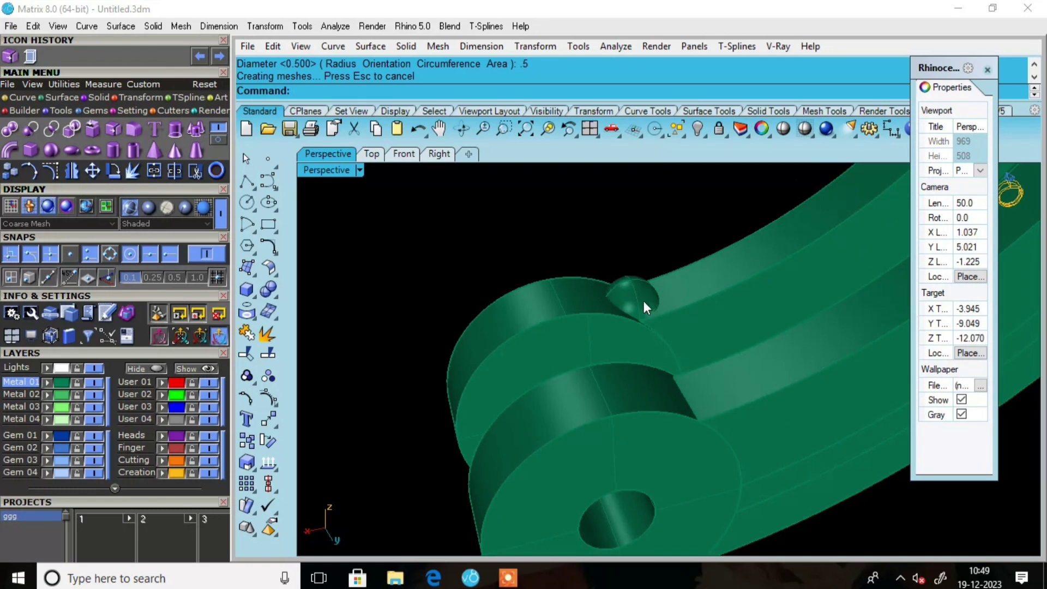
scroll(642, 300, "up", 4)
scroll(642, 300, "down", 2)
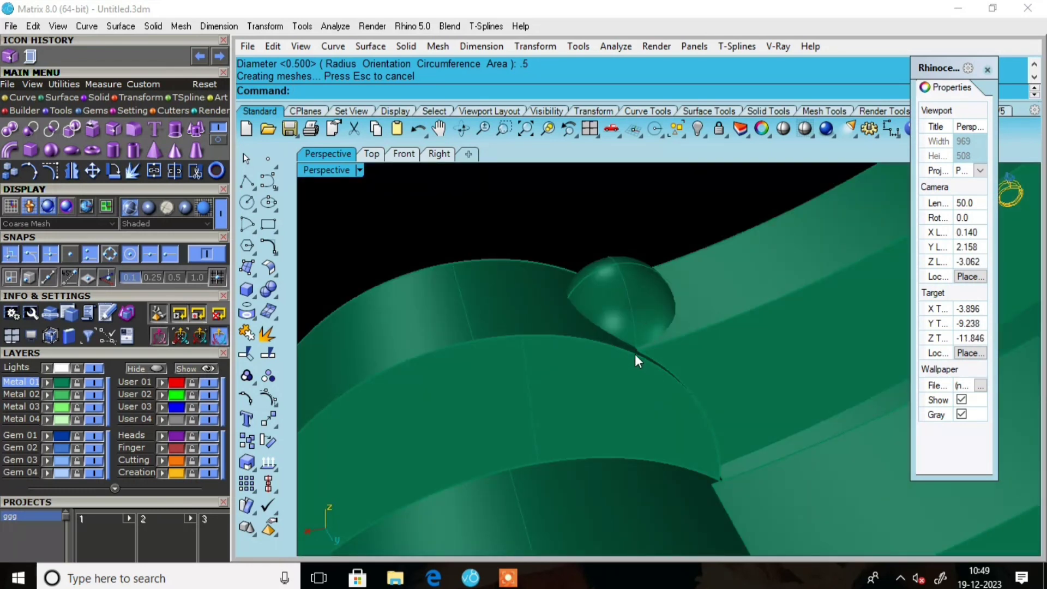
left_click(620, 296)
left_click(589, 130)
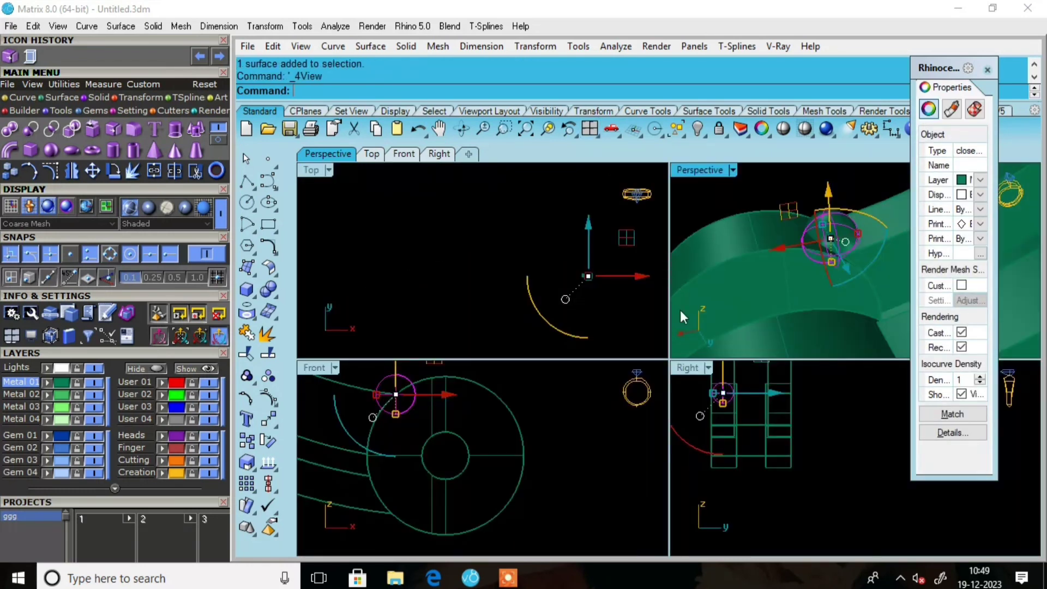
scroll(489, 397, "up", 3)
scroll(458, 394, "up", 2)
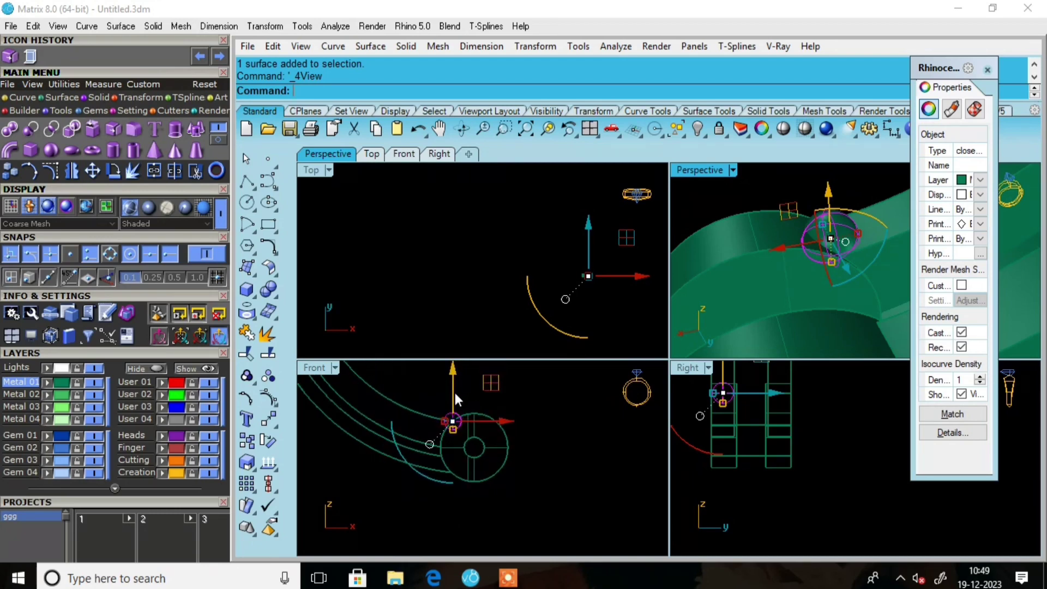
left_click_drag(450, 373, 493, 443)
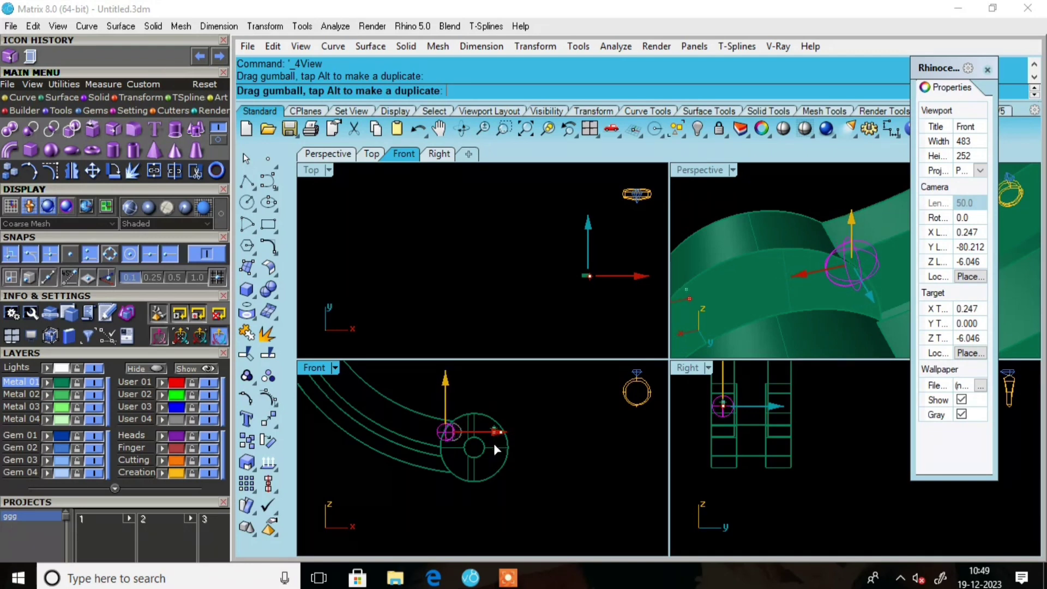
scroll(444, 440, "up", 2)
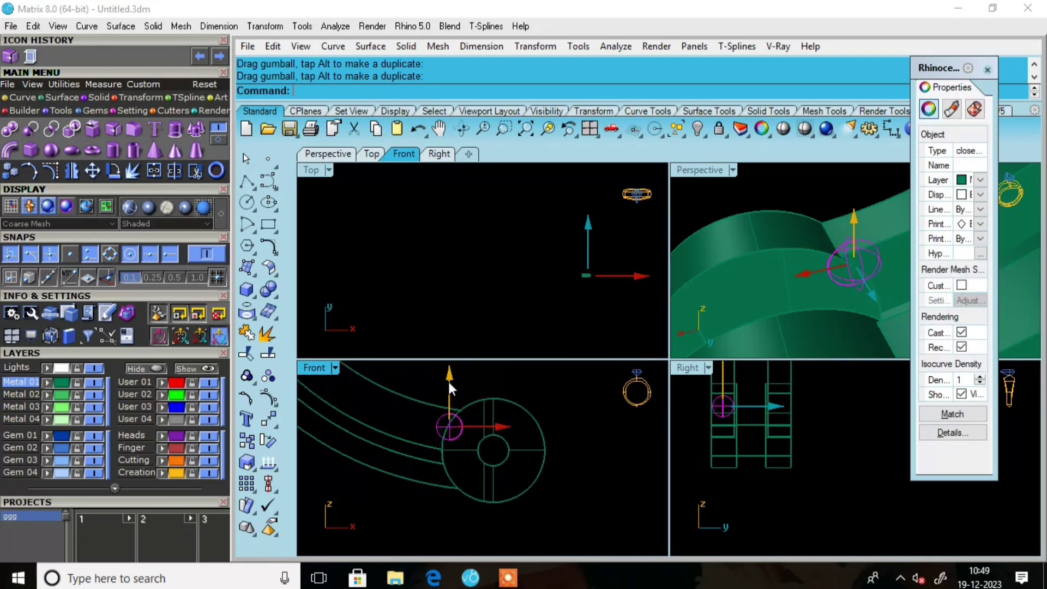
left_click_drag(447, 380, 450, 384)
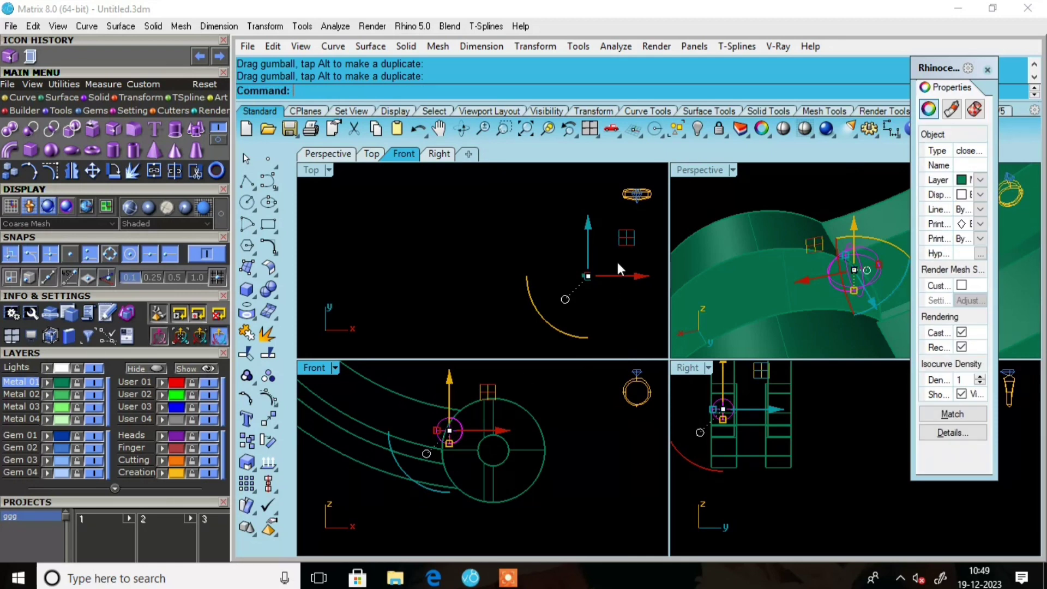
double_click(699, 170)
right_click_drag(641, 285, 627, 322)
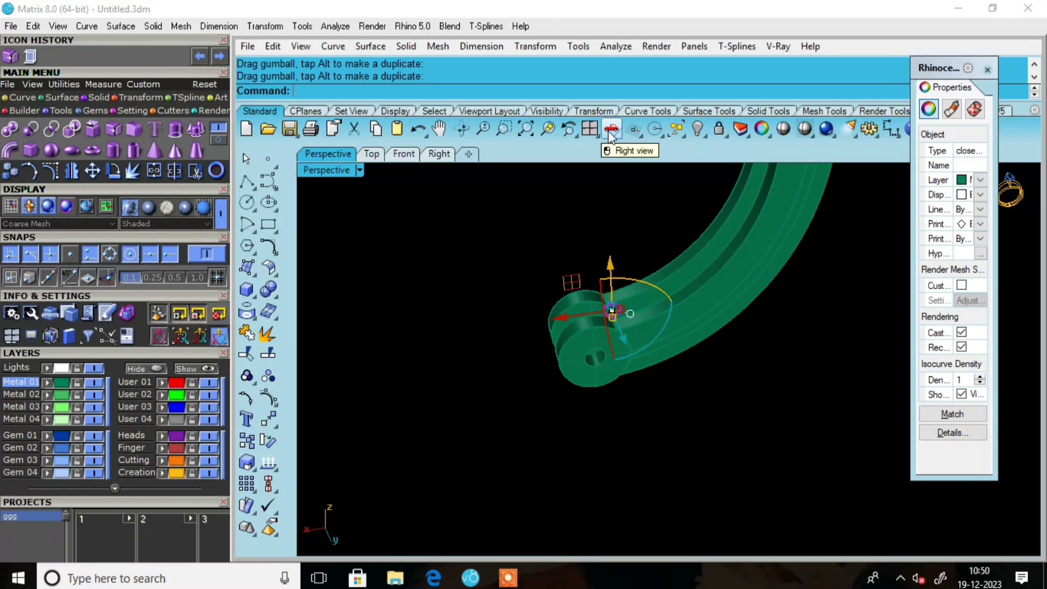
Mirror a copy of the sphere about a vertical plane through the origin in the right view, onto the other knuckle
left_click(588, 127)
scroll(488, 417, "down", 5)
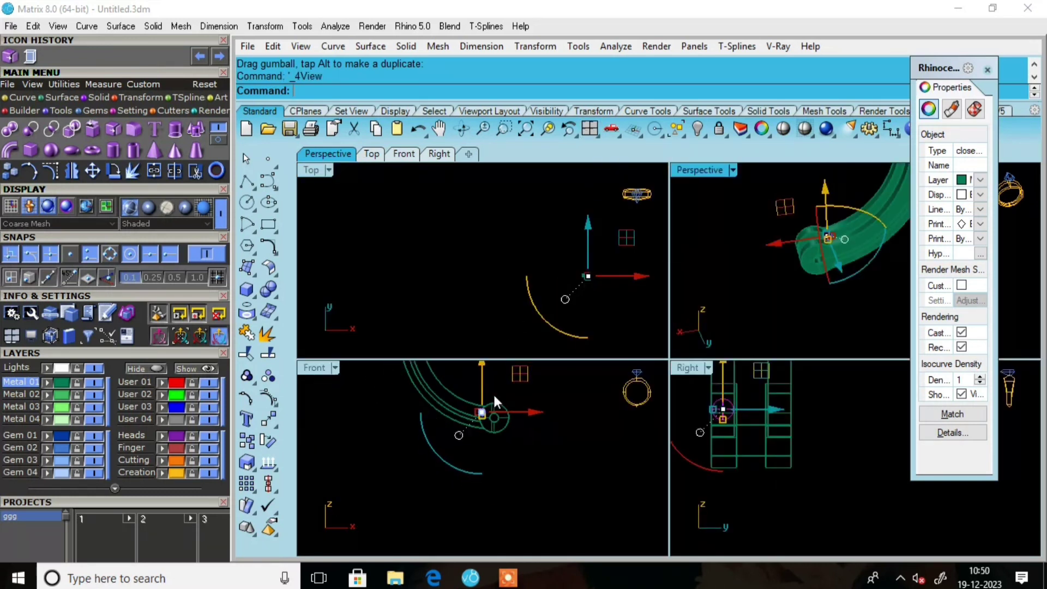
right_click_drag(709, 310, 678, 259)
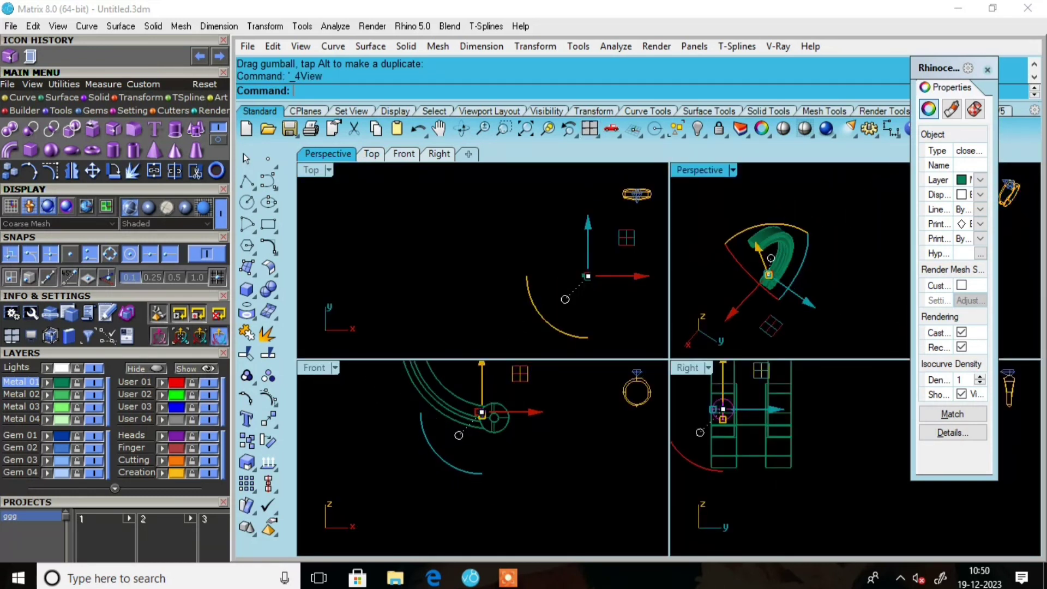
type("Mi")
key("Return")
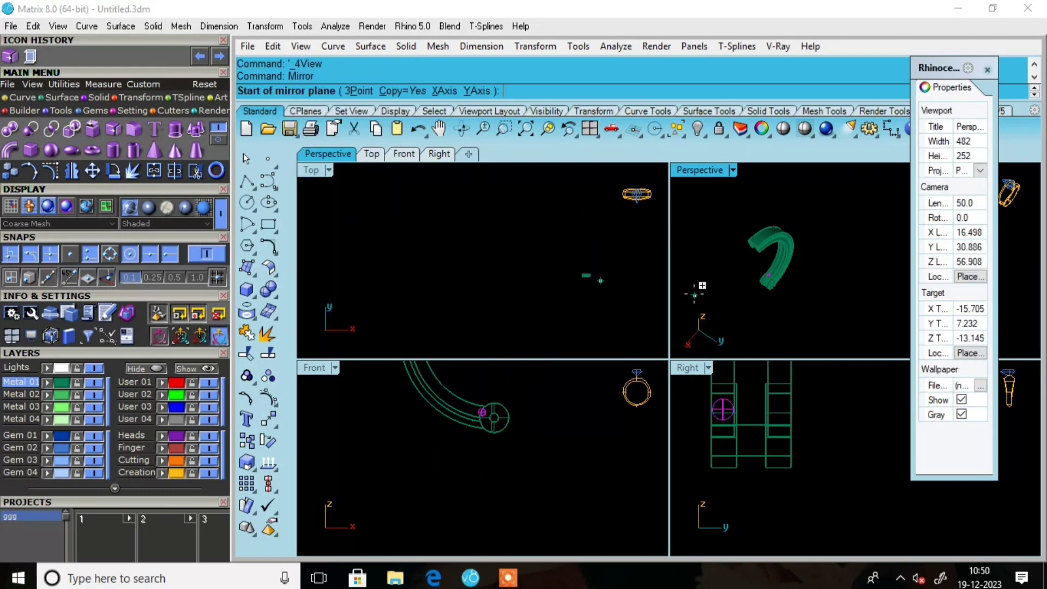
type("0")
key("Return")
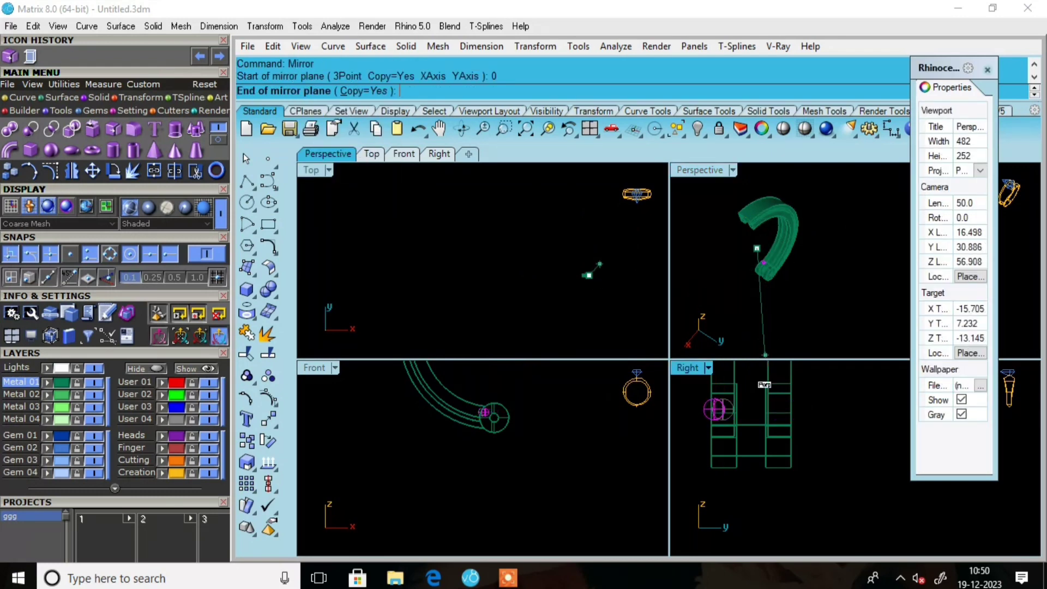
scroll(766, 456, "down", 3)
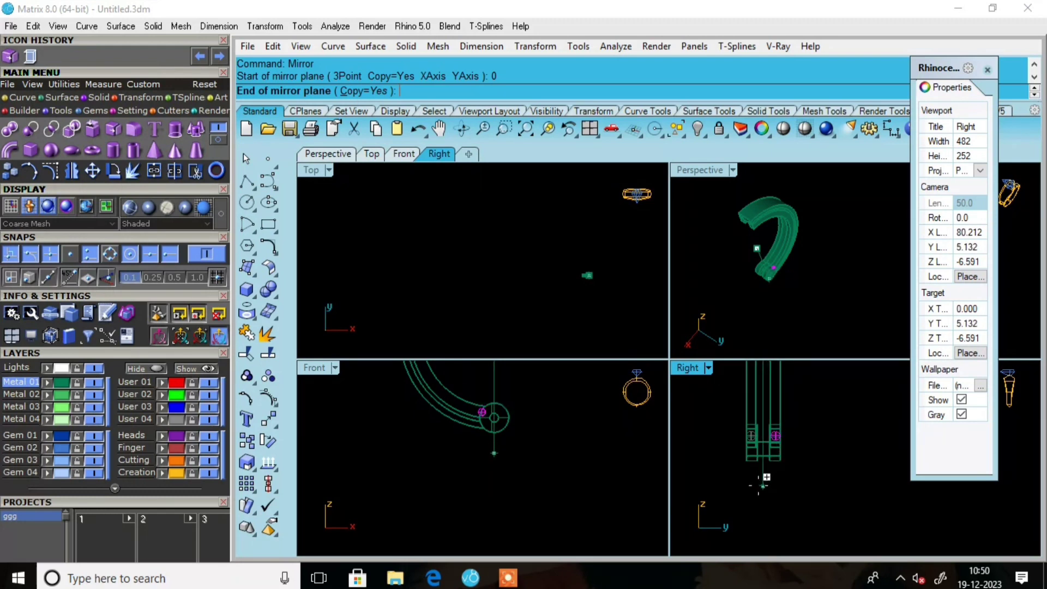
left_click(762, 482)
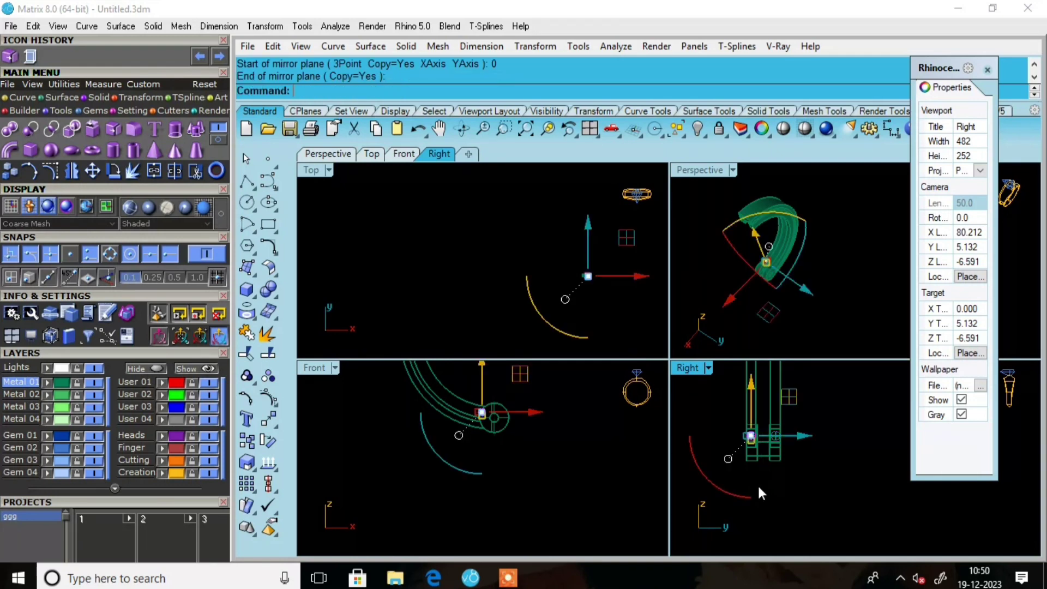
Hide the left half's five polysurfaces to inspect the original and mirrored spheres on their own
scroll(774, 305, "up", 5)
scroll(765, 303, "down", 5)
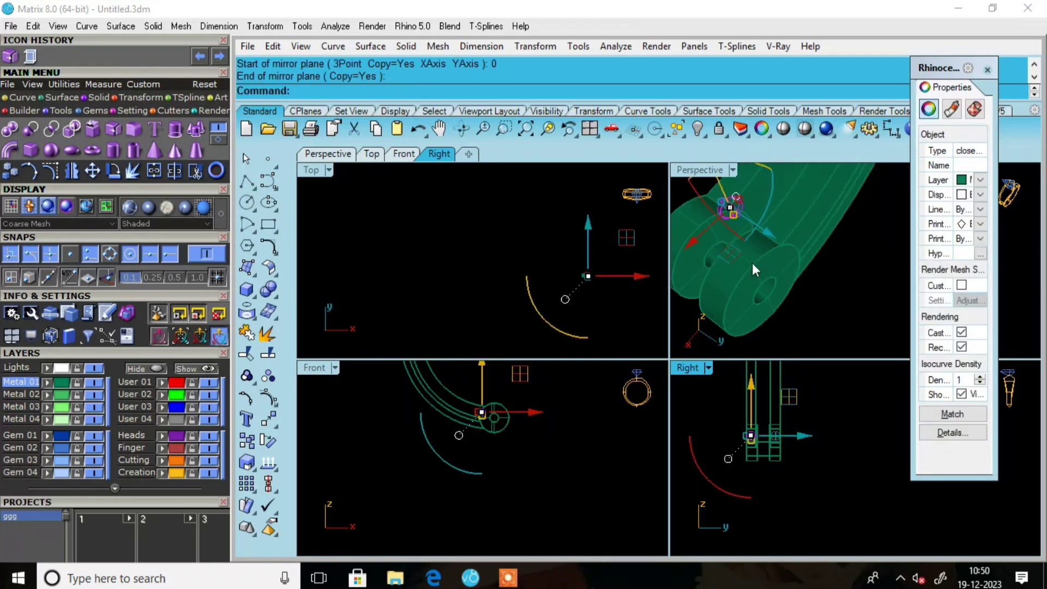
double_click(701, 169)
left_click(767, 261)
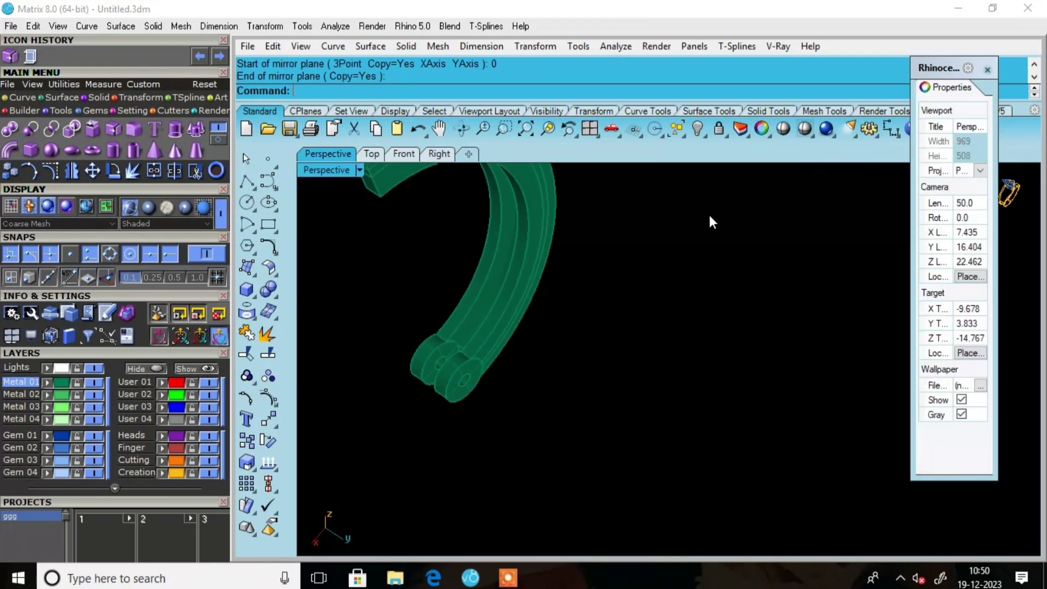
left_click_drag(709, 213, 463, 268)
left_click(699, 129)
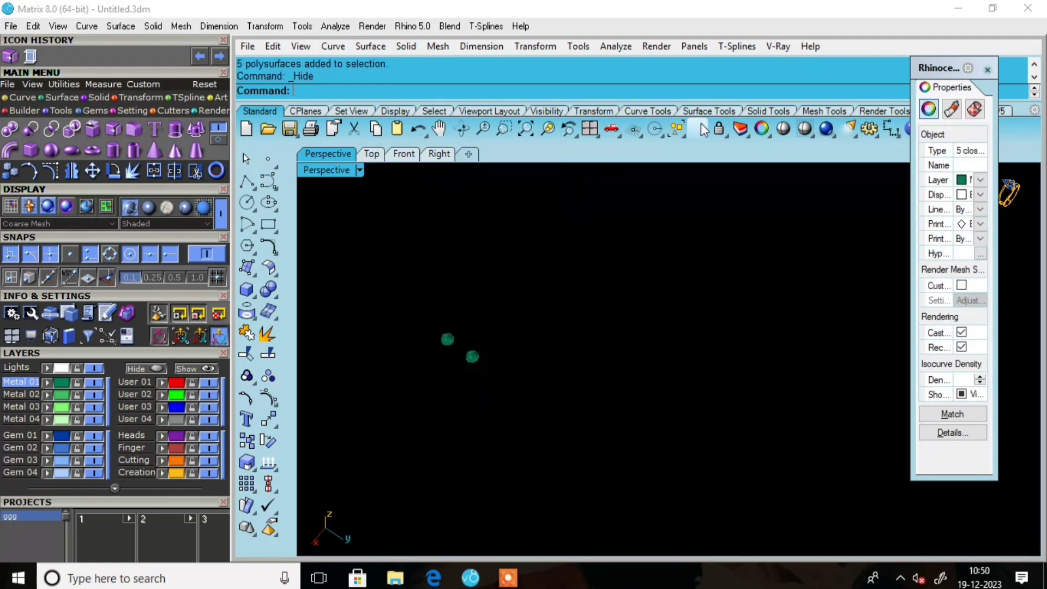
right_click_drag(492, 293, 541, 327)
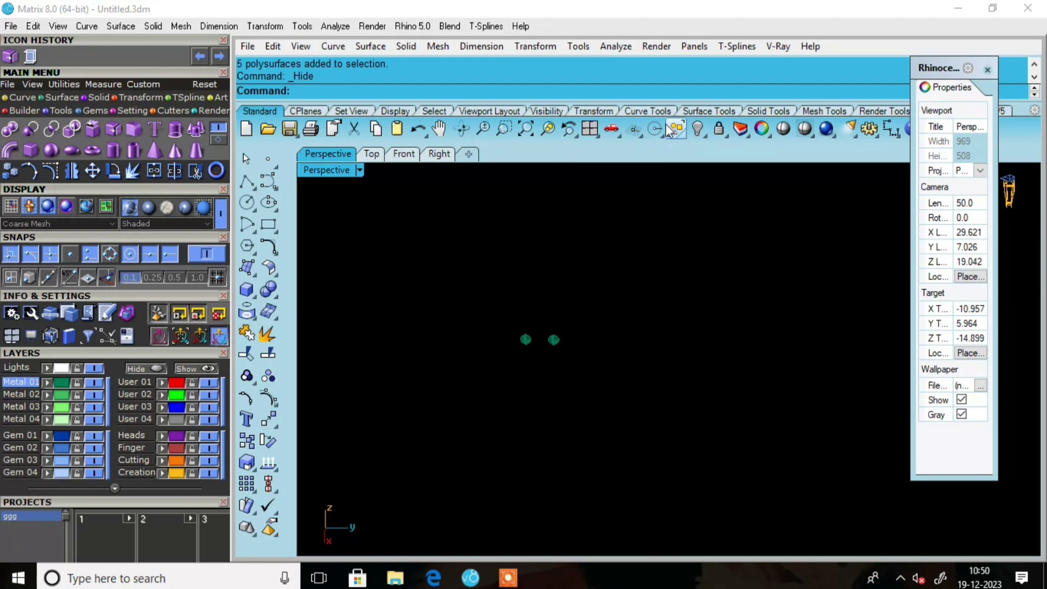
Show all hidden objects and hide the grouped right half so only the left half with its spheres remains
right_click(702, 129)
right_click_drag(633, 276, 523, 328)
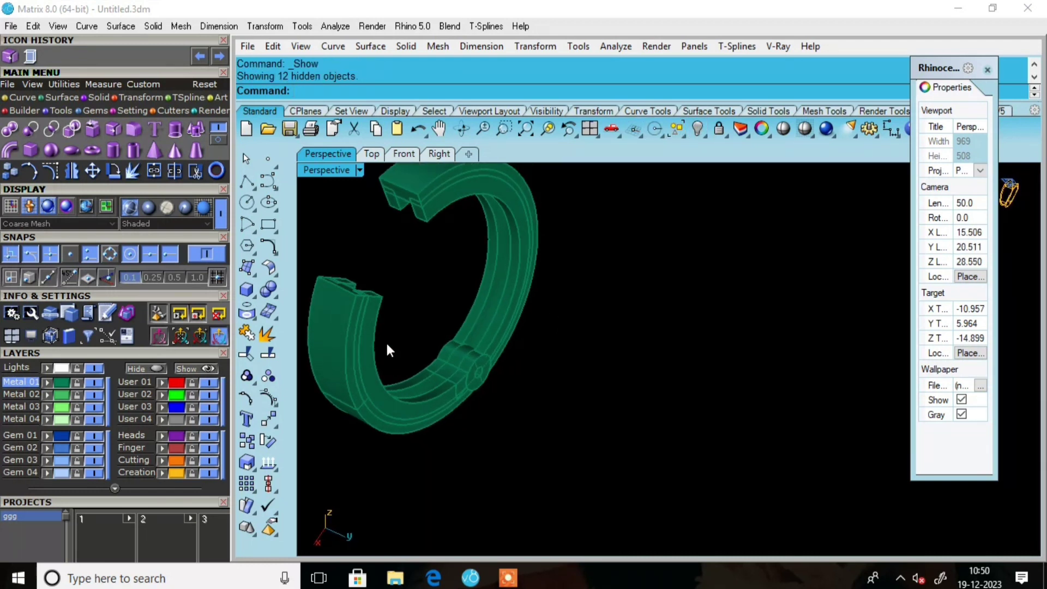
left_click_drag(386, 346, 363, 356)
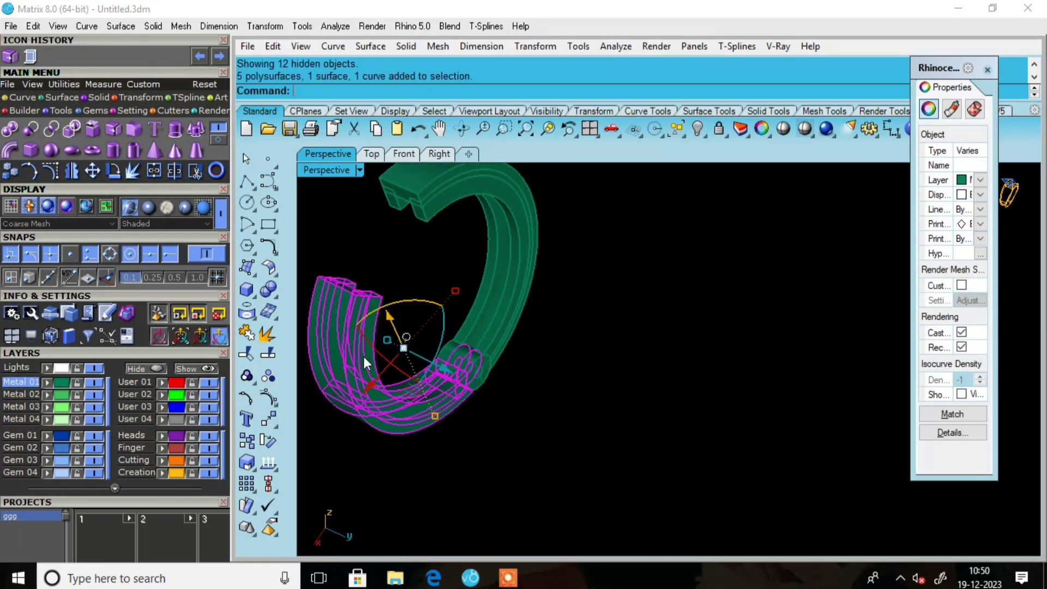
left_click(696, 128)
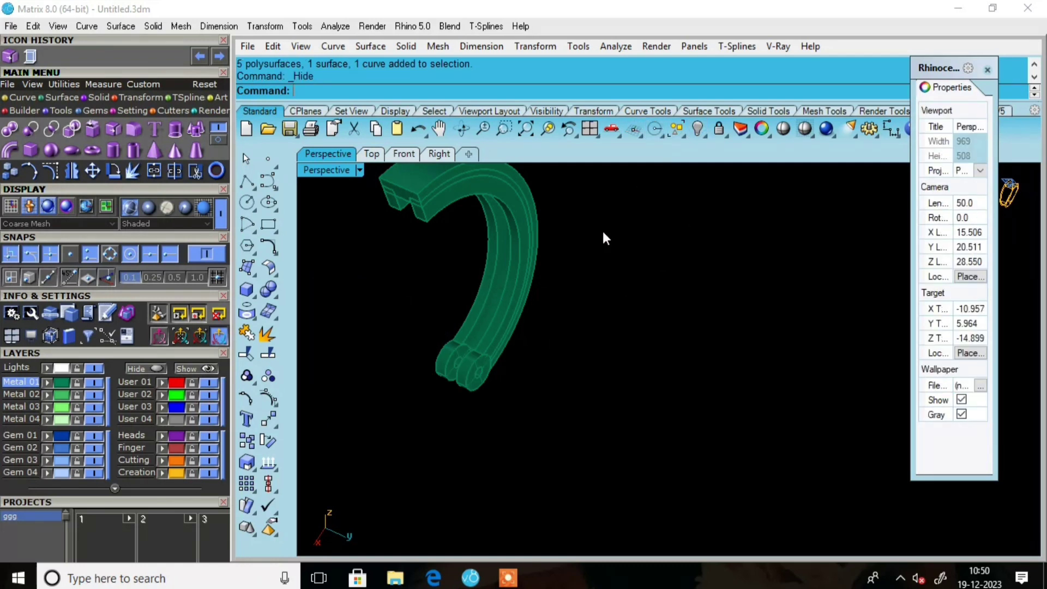
Group all parts of the left half of the band, including both spheres
left_click(476, 275)
left_click(697, 241)
left_click_drag(679, 252, 297, 414)
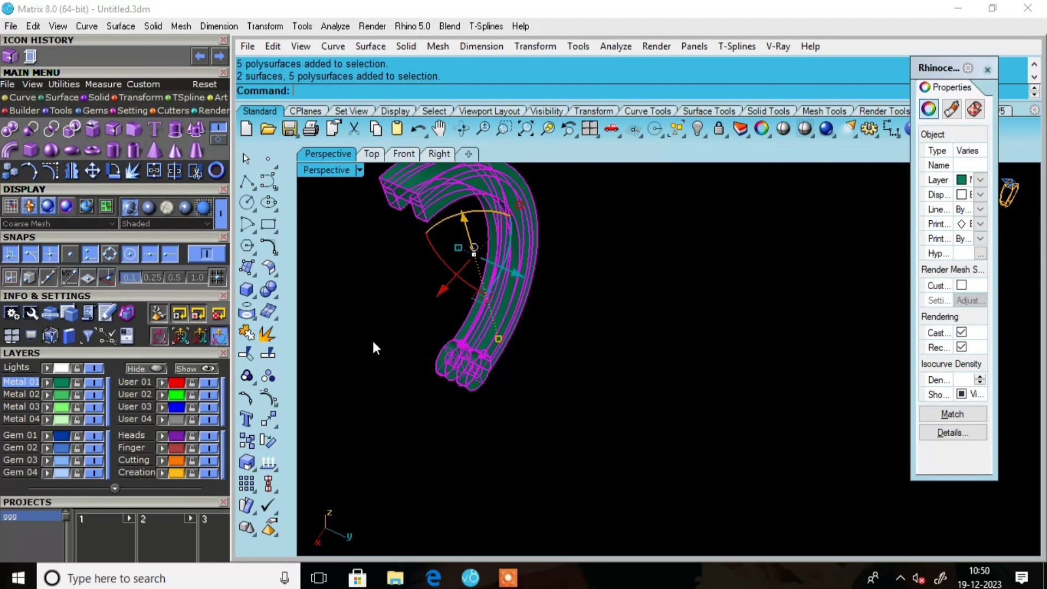
type("Group")
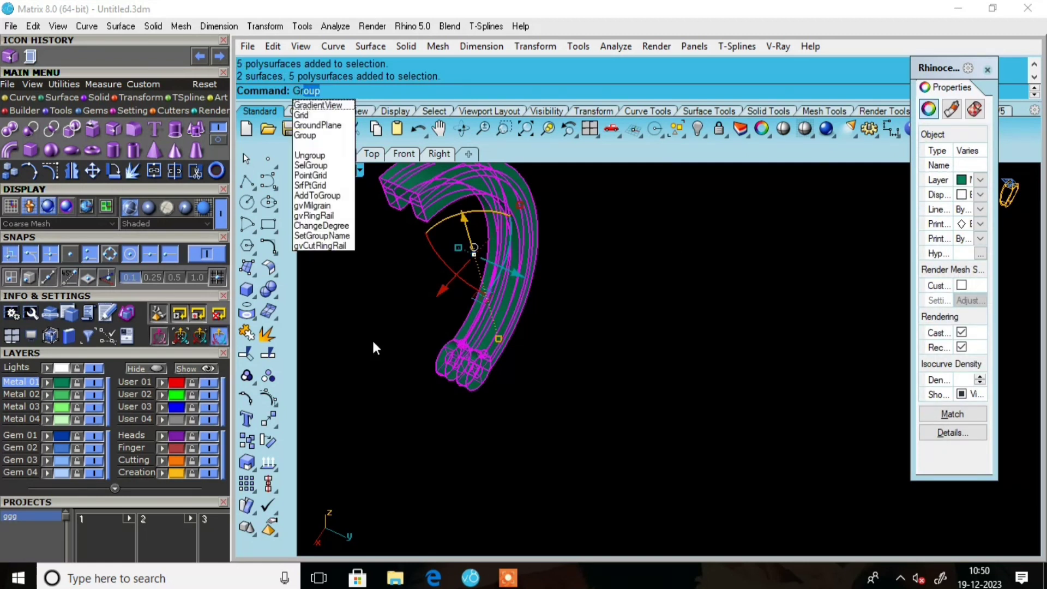
key("Return")
Check that the left half's parts select and hide together as one group, and undo the hide
left_click(634, 342)
scroll(545, 331, "down", 3)
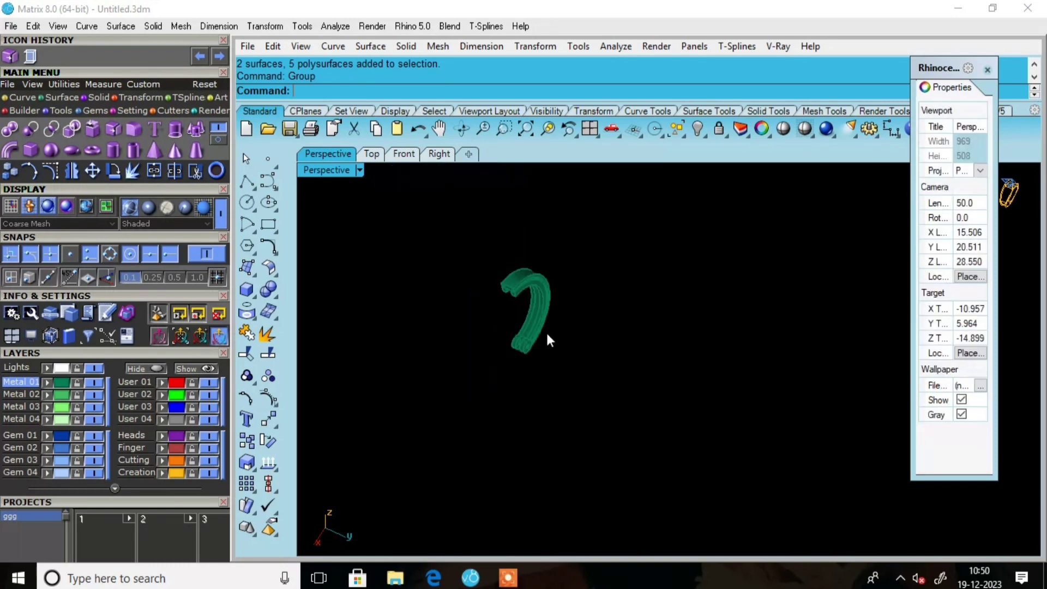
scroll(536, 321, "up", 5)
left_click(510, 273)
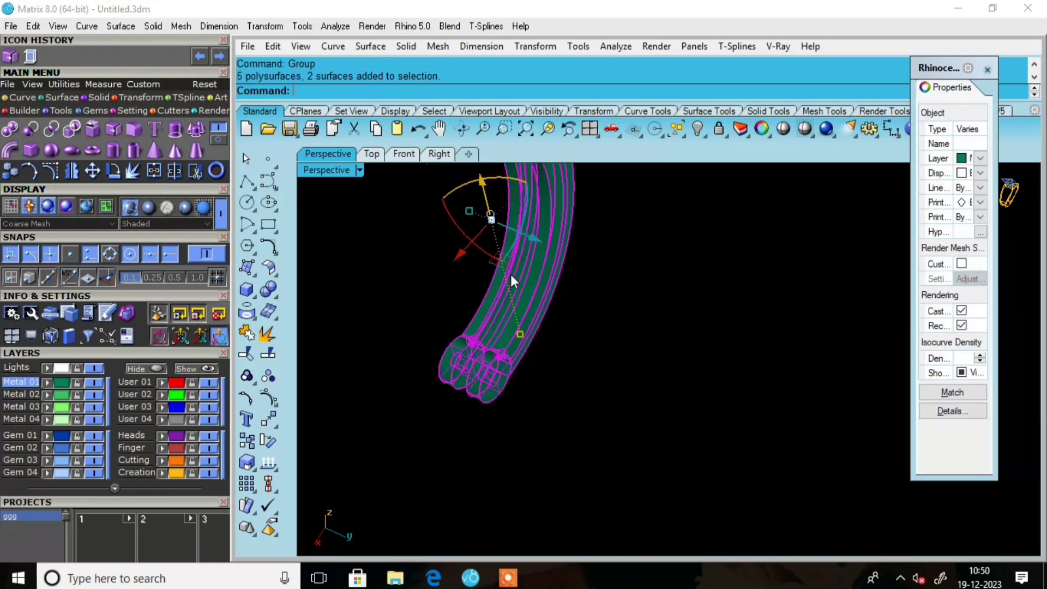
left_click(699, 131)
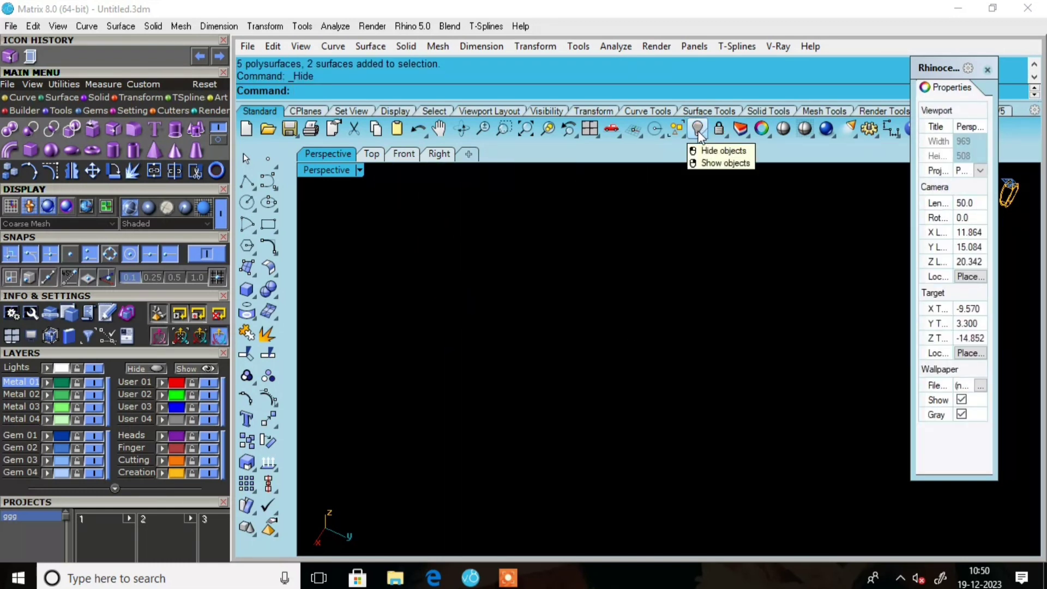
key("ctrl+z")
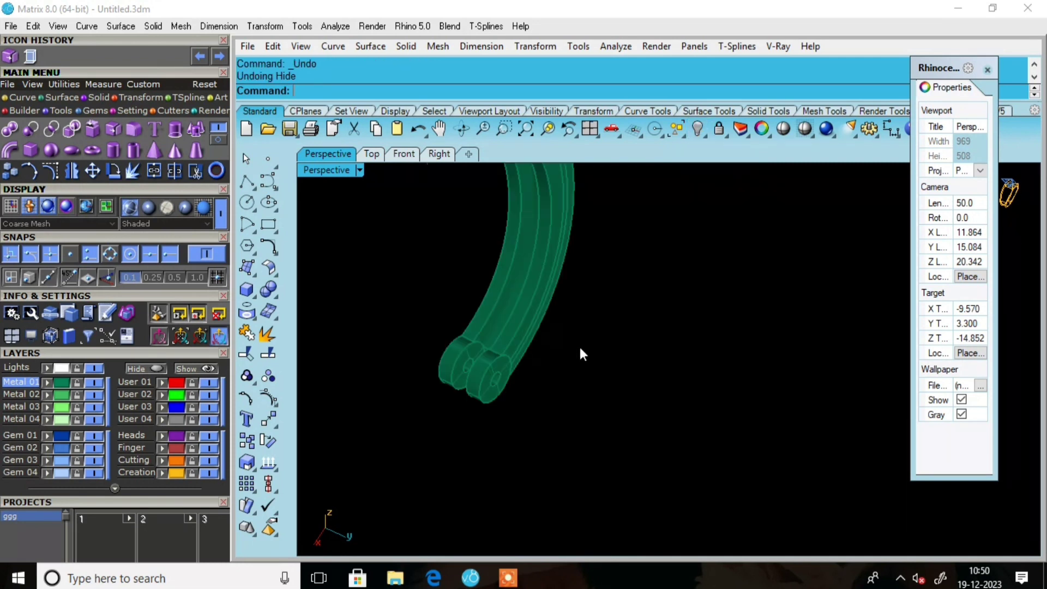
Examine the hinge knuckles and pin hole at the lower end of the left half from several angles
scroll(525, 365, "down", 3)
scroll(530, 372, "up", 4)
scroll(505, 352, "down", 2)
scroll(505, 351, "down", 3)
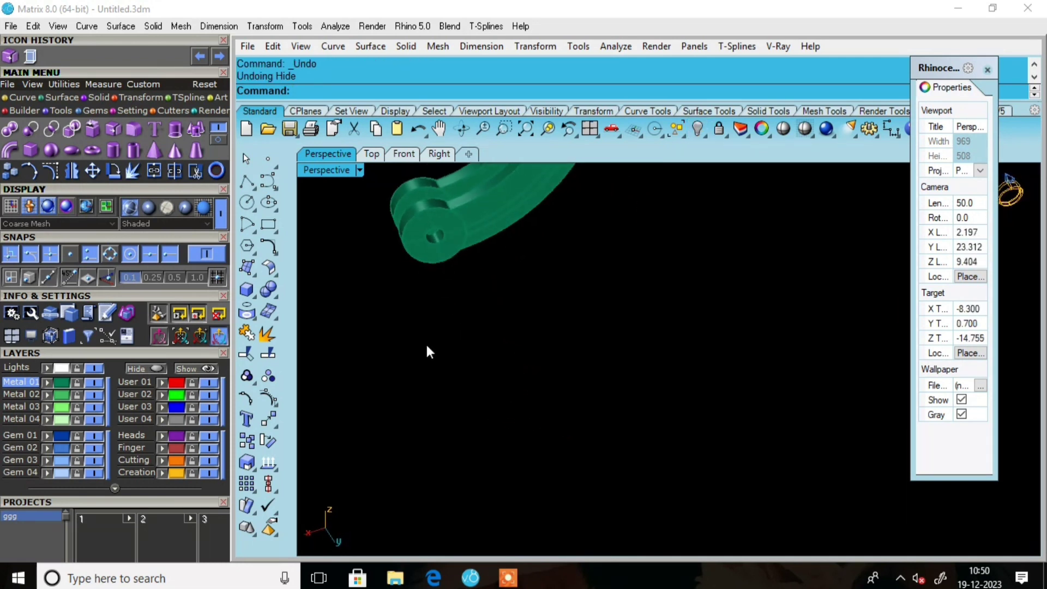
scroll(437, 303, "up", 4)
right_click_drag(467, 362, 432, 351)
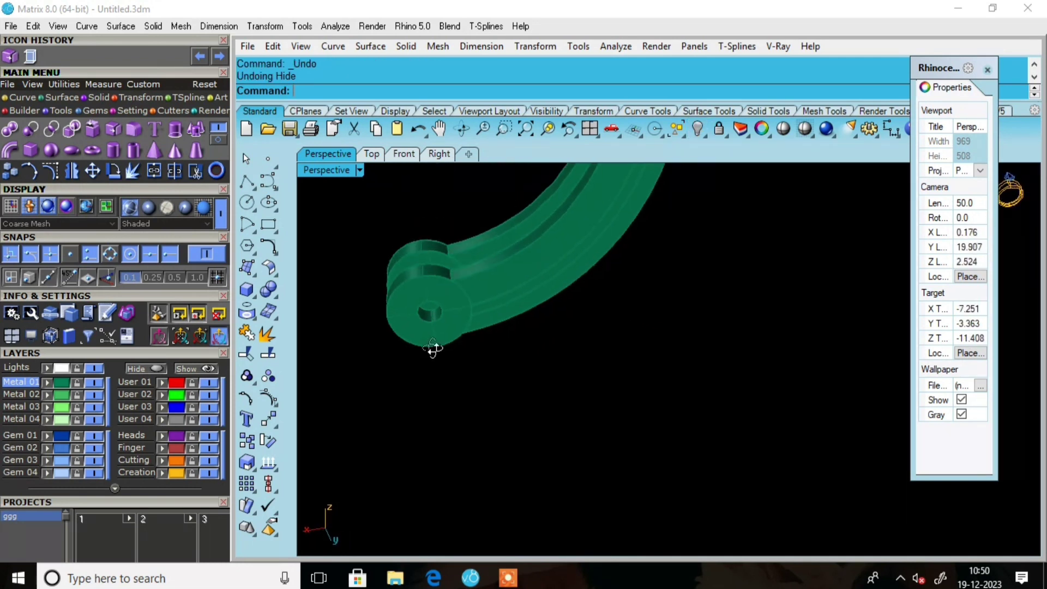
scroll(433, 350, "down", 3)
scroll(416, 306, "up", 4)
right_click_drag(416, 305, 484, 287)
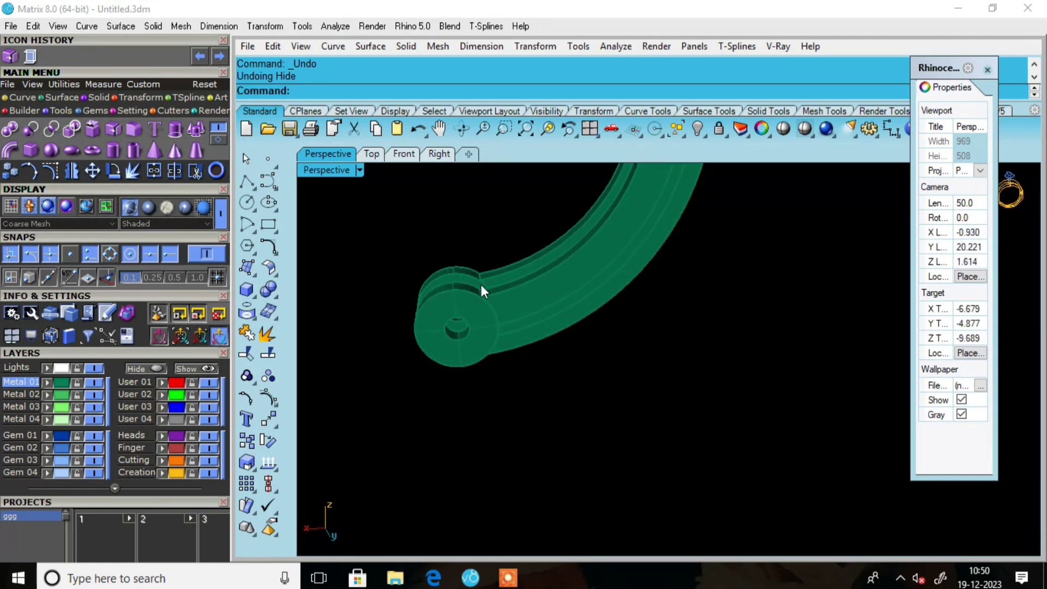
scroll(484, 300, "up", 2)
scroll(485, 302, "down", 2)
scroll(476, 289, "up", 3)
right_click_drag(476, 289, 435, 280)
scroll(464, 304, "down", 2)
scroll(438, 299, "down", 2)
scroll(439, 301, "down", 2)
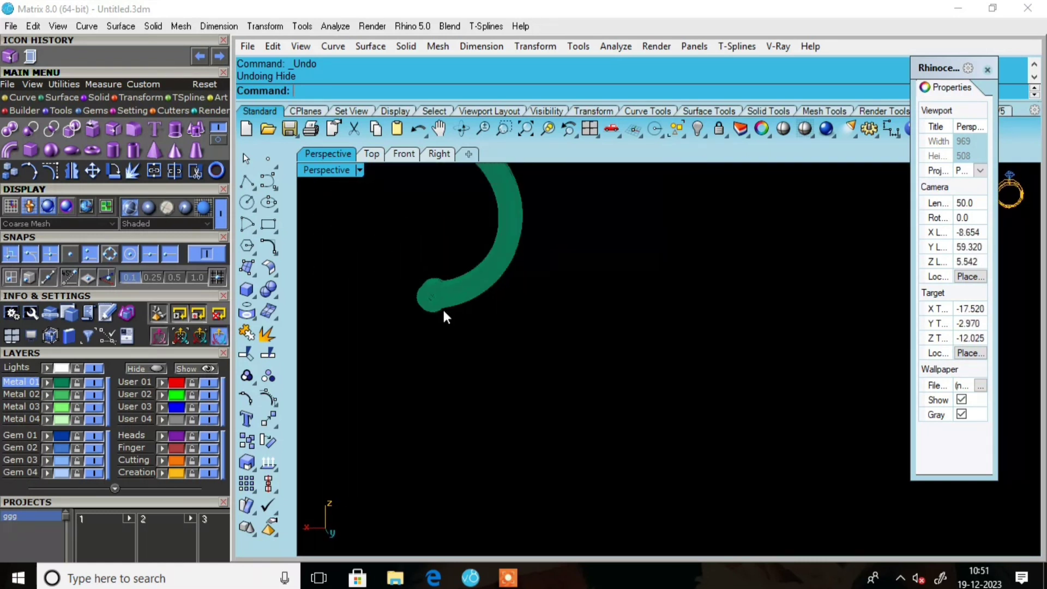
scroll(443, 289, "up", 5)
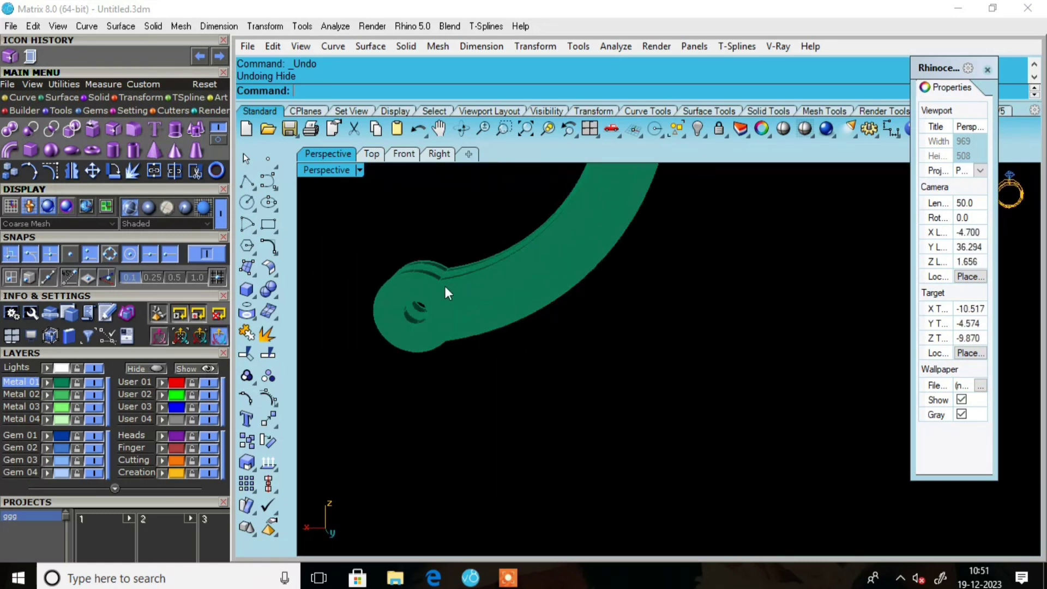
Select the grouped left half and switch the Perspective view to Wireframe display to inspect the spheres inside its knuckles
left_click_drag(442, 290, 432, 296)
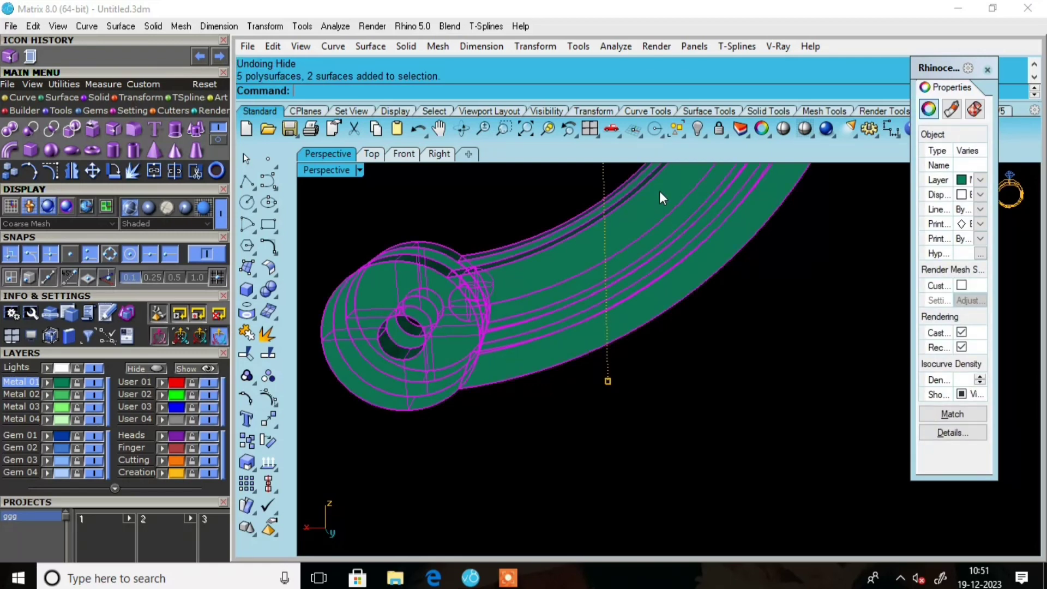
left_click(357, 169)
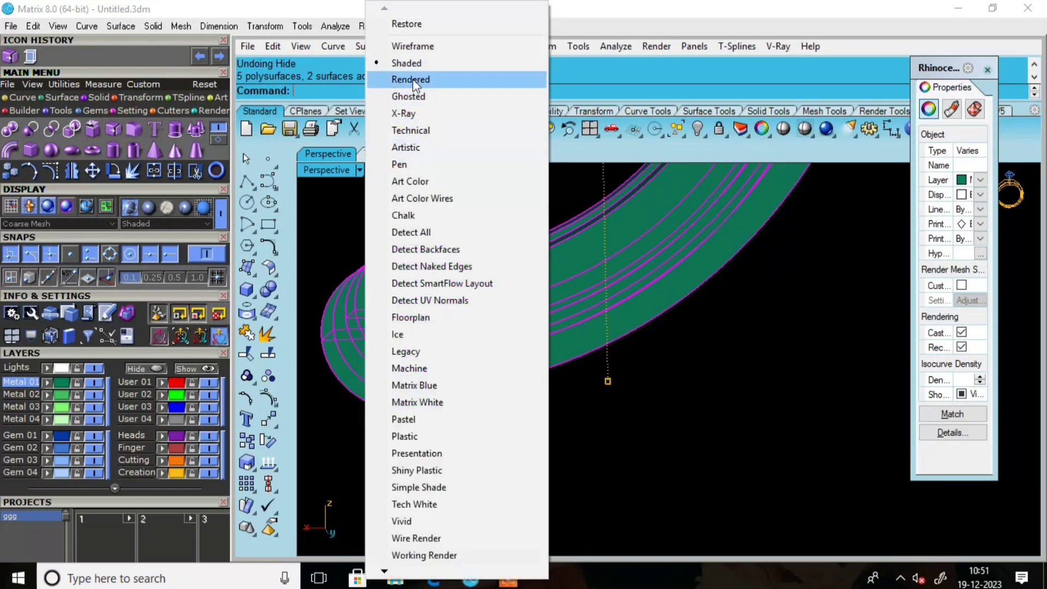
left_click(416, 52)
right_click_drag(499, 254, 394, 299)
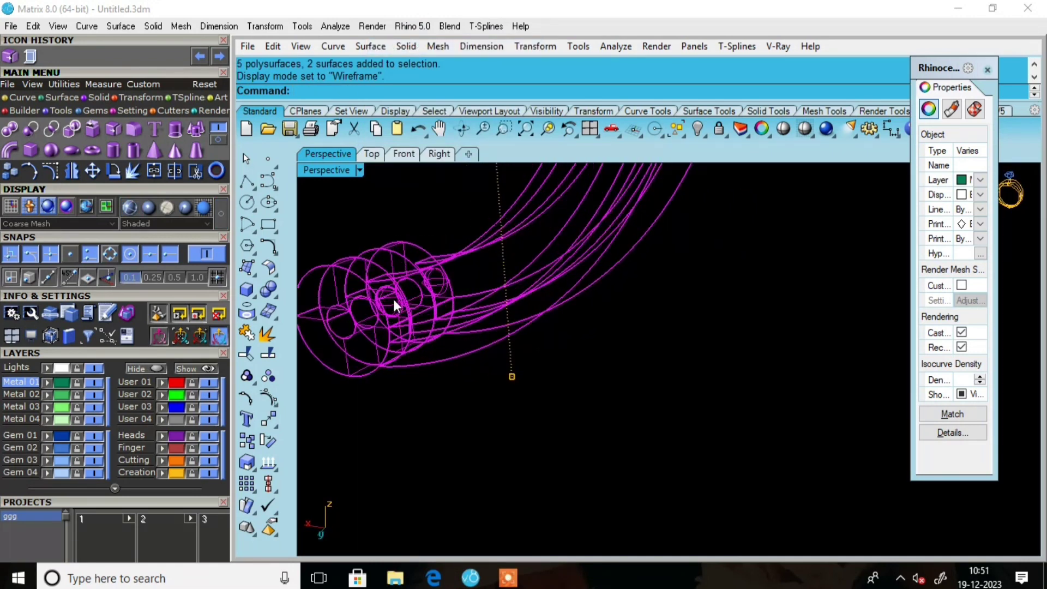
scroll(393, 299, "up", 6)
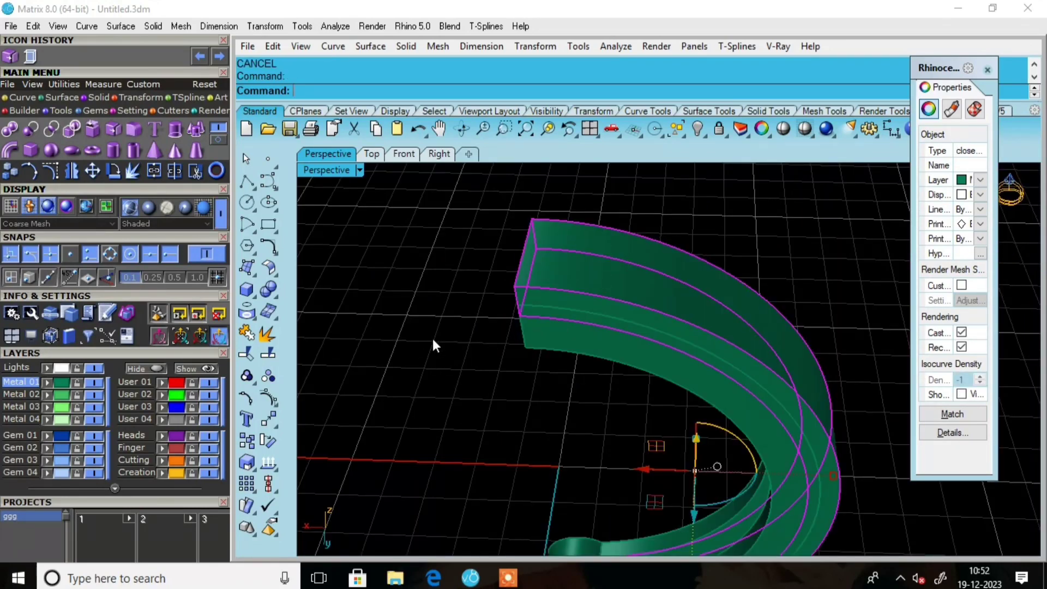
Select the curved outer band polysurface of the left half on its own
left_click(433, 293)
left_click(637, 287)
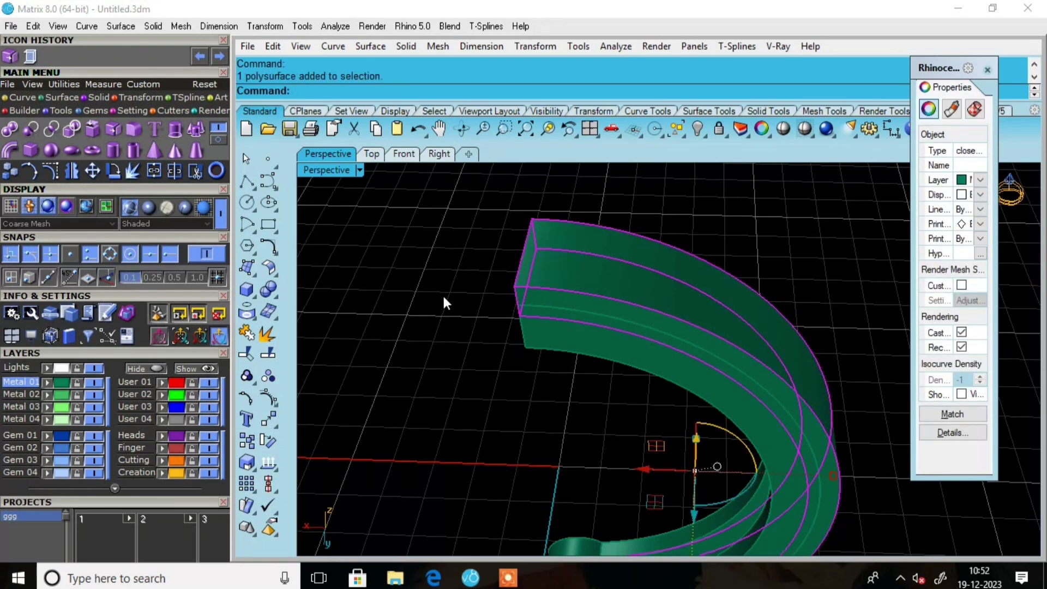
right_click_drag(639, 266, 626, 292)
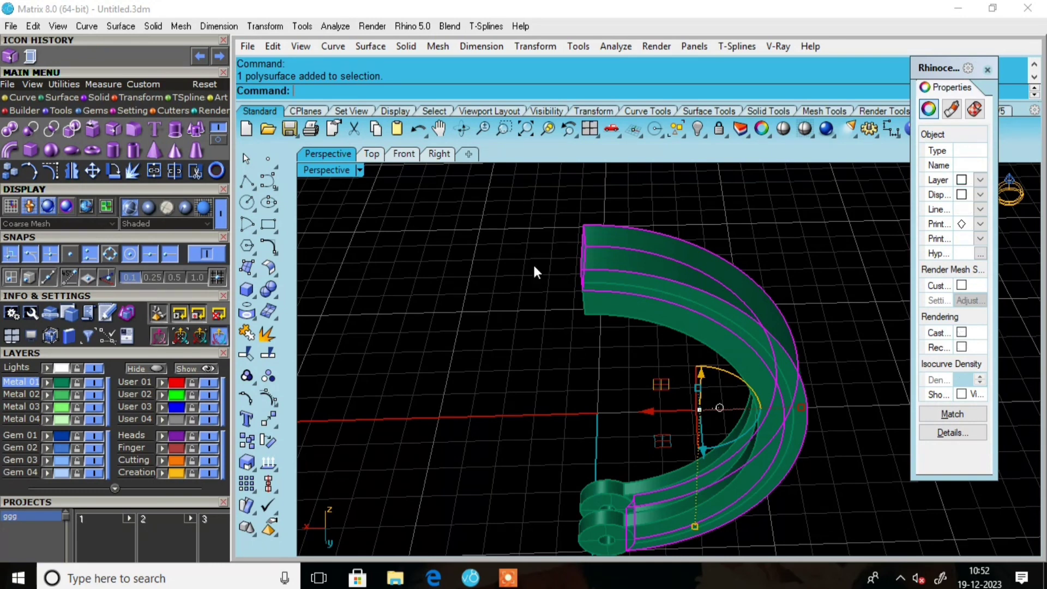
key("Escape")
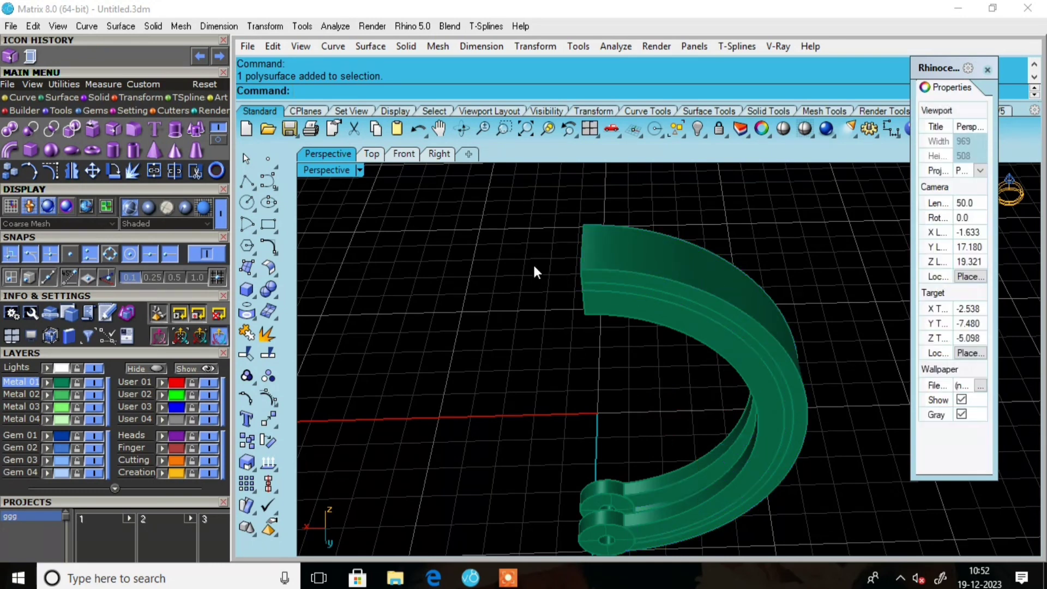
left_click(641, 258)
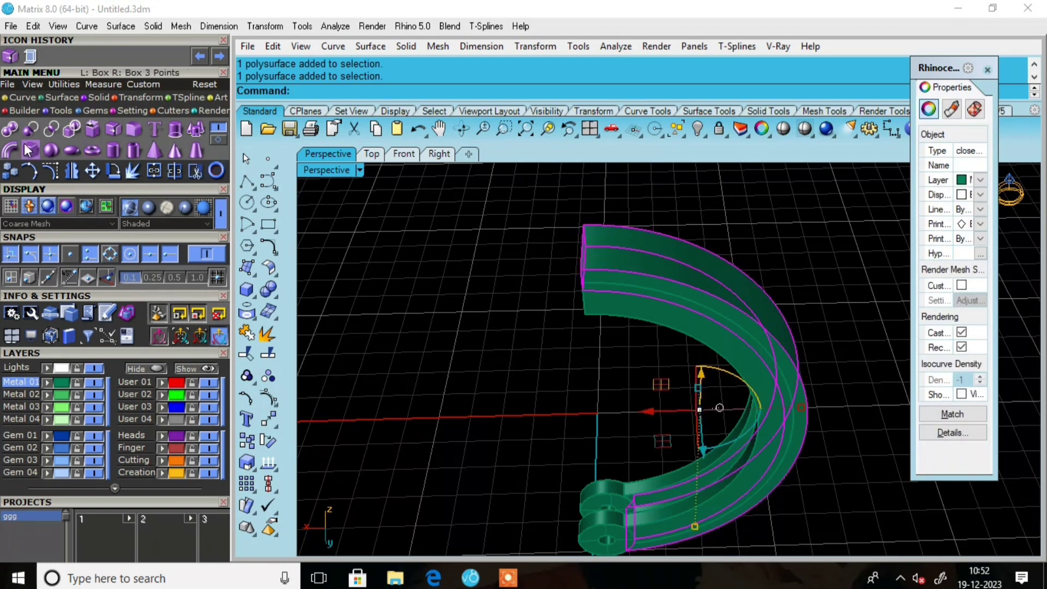
Load a round diamond gem with a 2.10 mm diameter using the Gem Loader
left_click(96, 111)
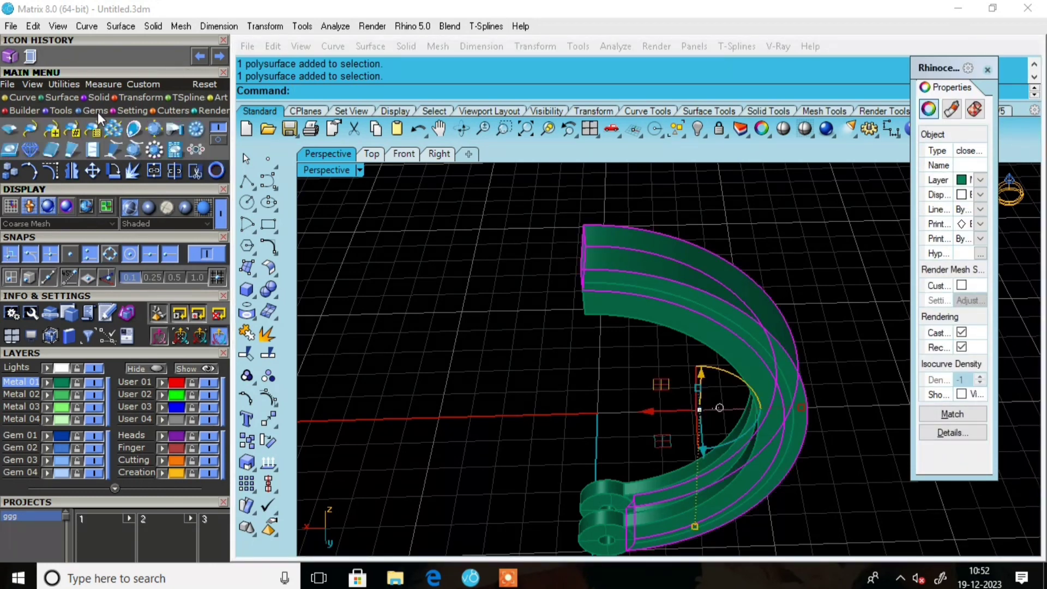
left_click(9, 129)
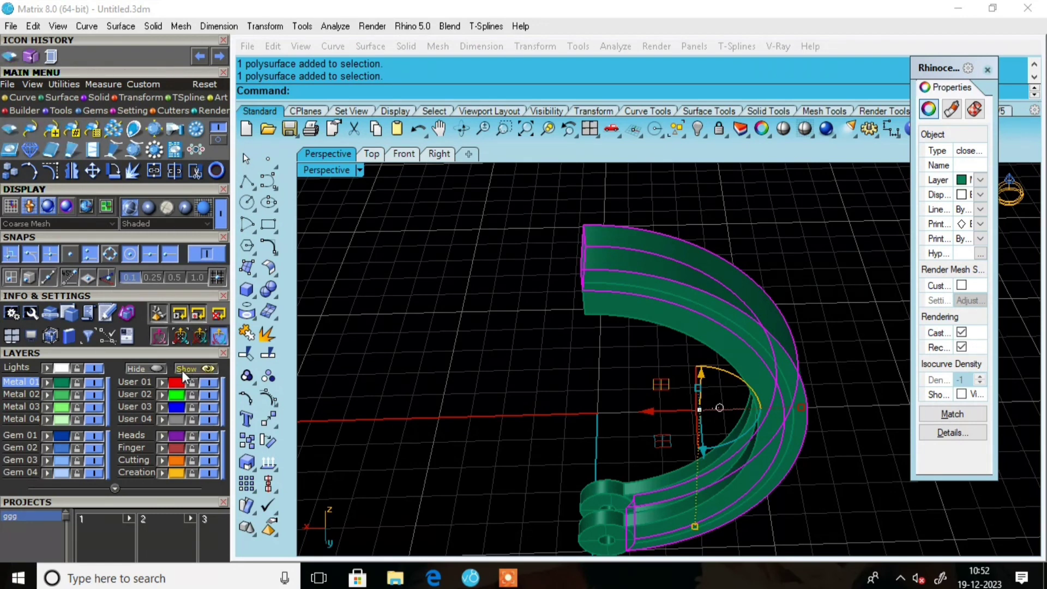
left_click_drag(142, 350, 191, 74)
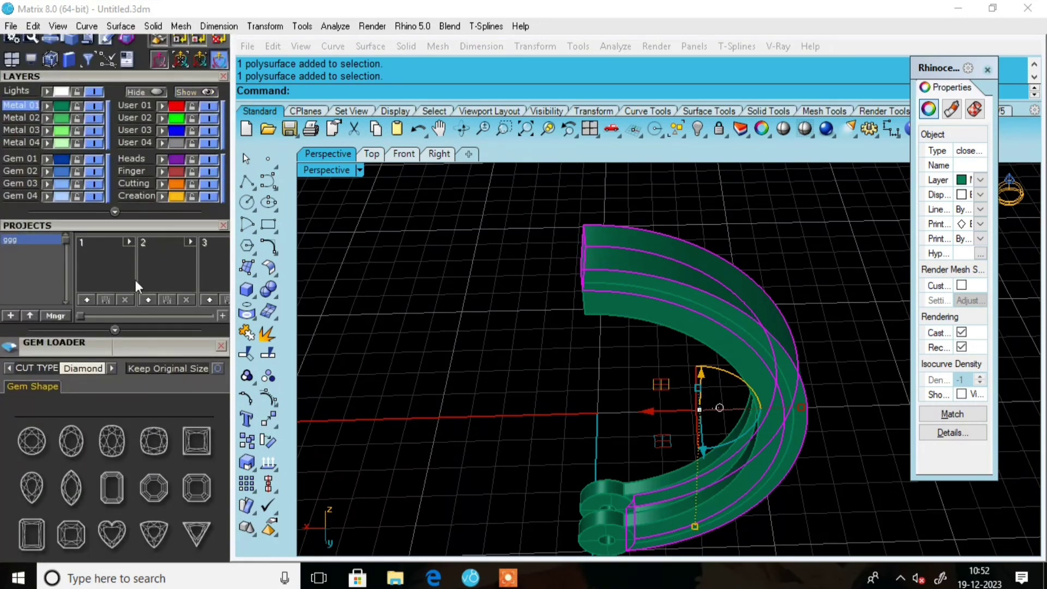
left_click(32, 441)
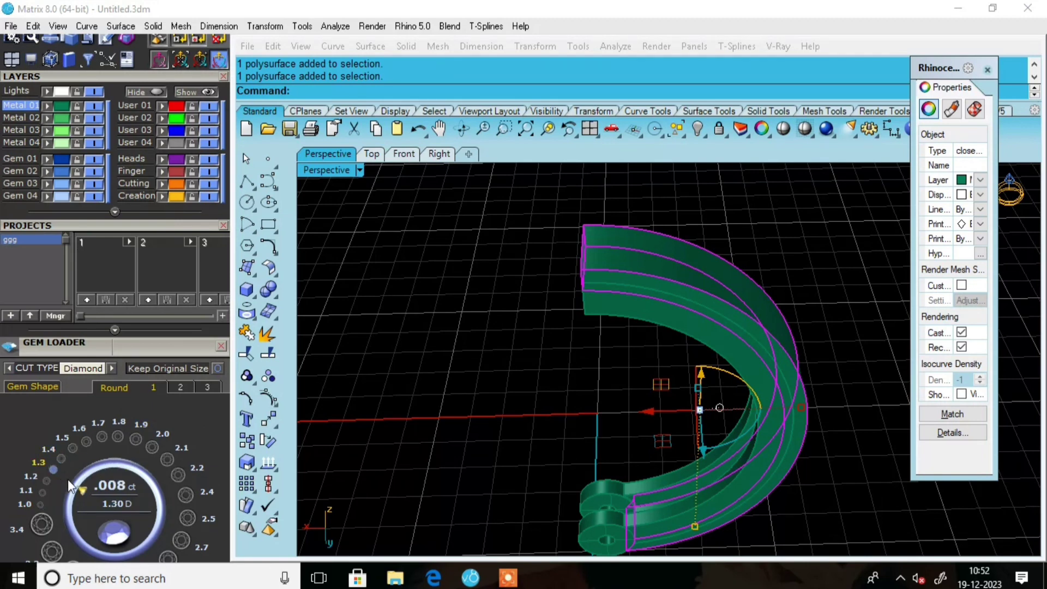
left_click(73, 447)
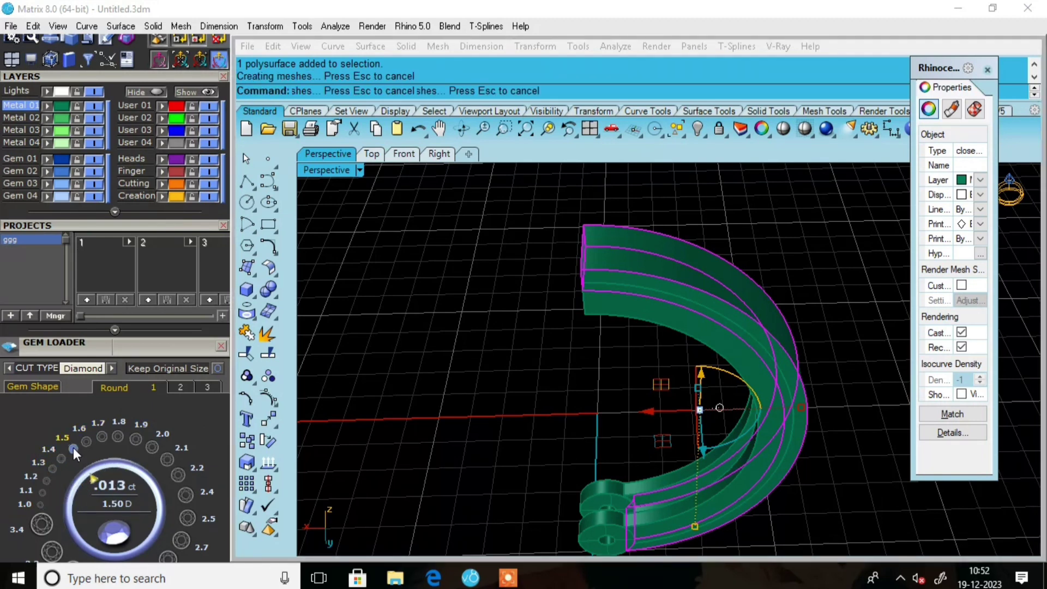
left_click(167, 460)
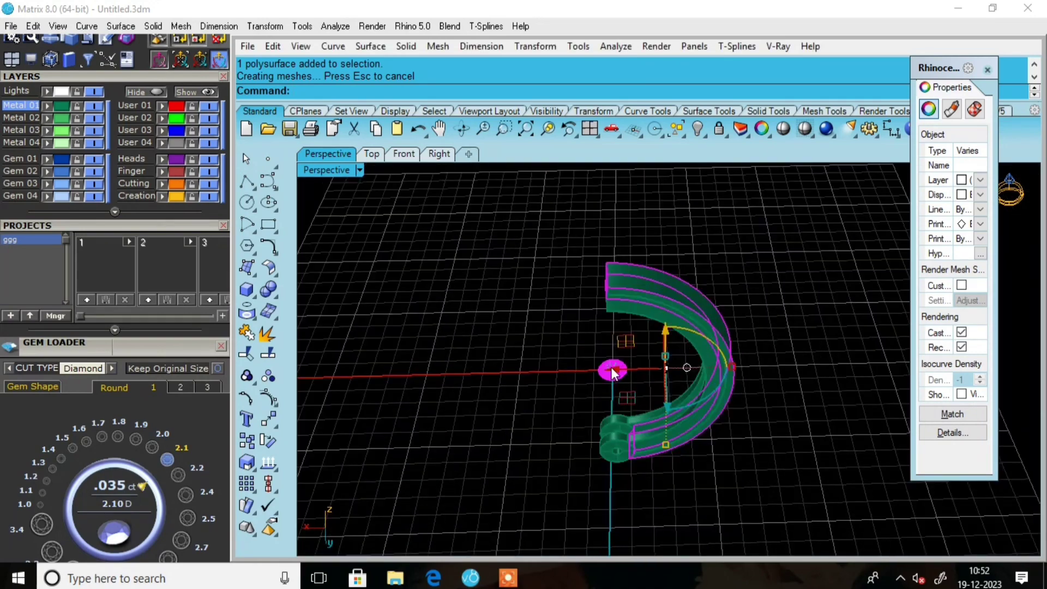
right_click_drag(612, 372, 590, 311)
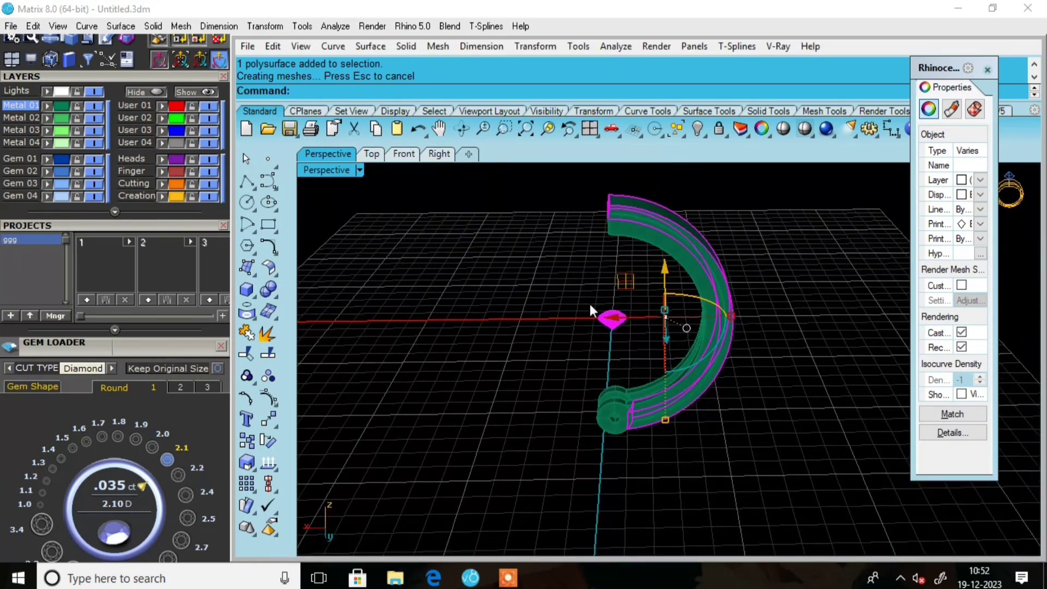
key("Escape")
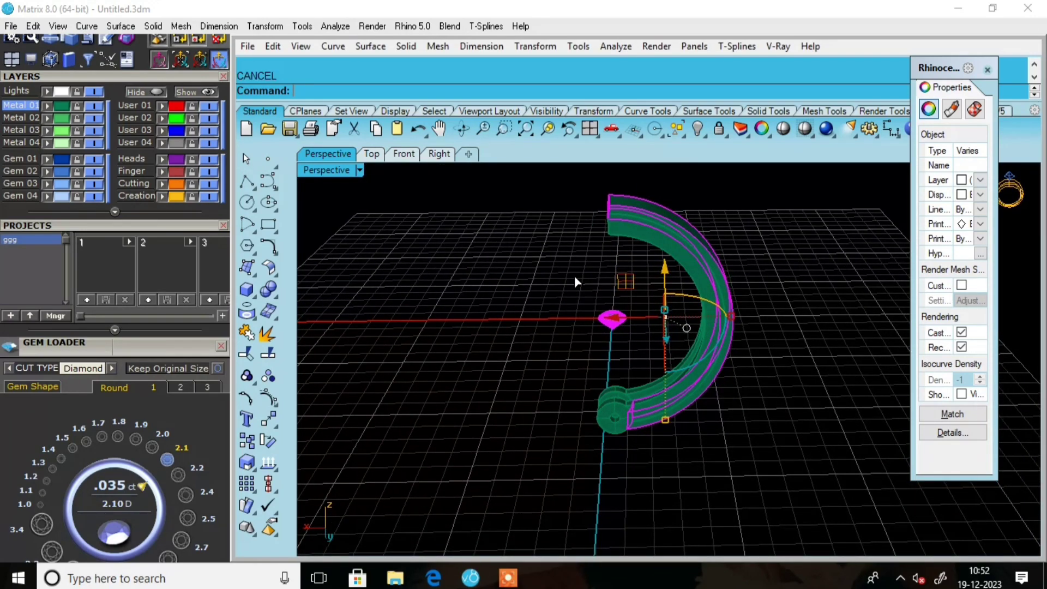
scroll(604, 309, "up", 3)
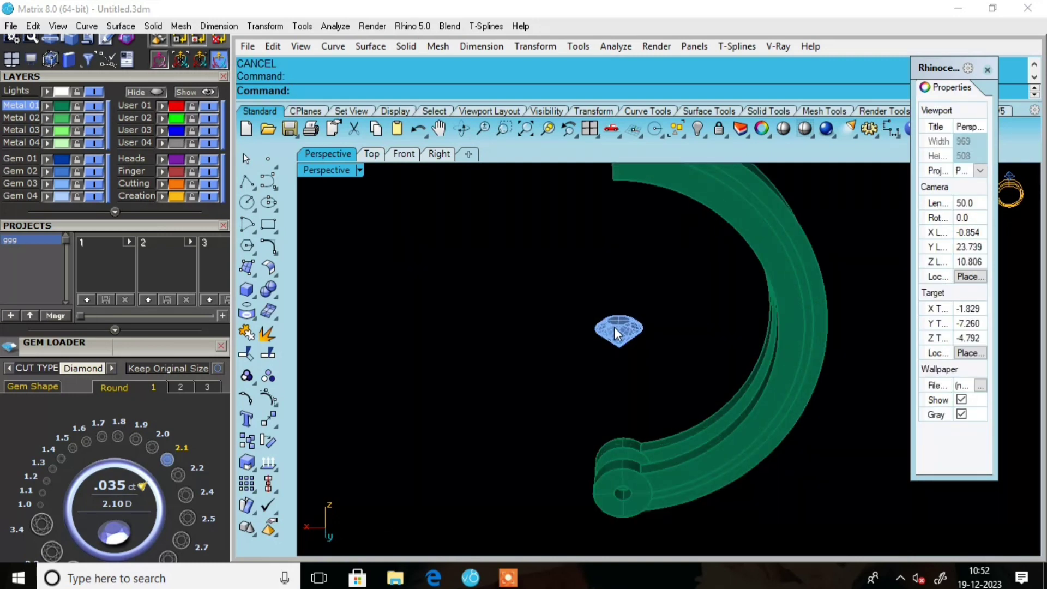
Move the round gem up from the origin and sideways onto the upper end of the half band
left_click(614, 326)
scroll(614, 326, "down", 3)
left_click_drag(611, 293, 615, 187)
scroll(627, 228, "up", 3)
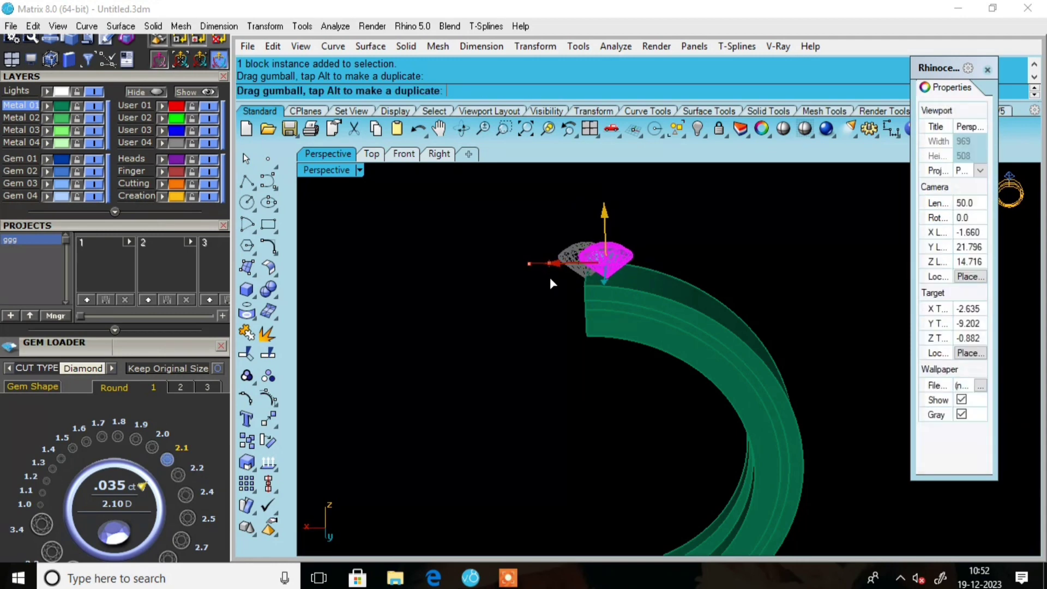
left_click(527, 277)
Shift the gem inward along the band from its cut end and lower it into the top surface
scroll(561, 240, "up", 3)
right_click_drag(561, 240, 584, 269)
left_click(605, 268)
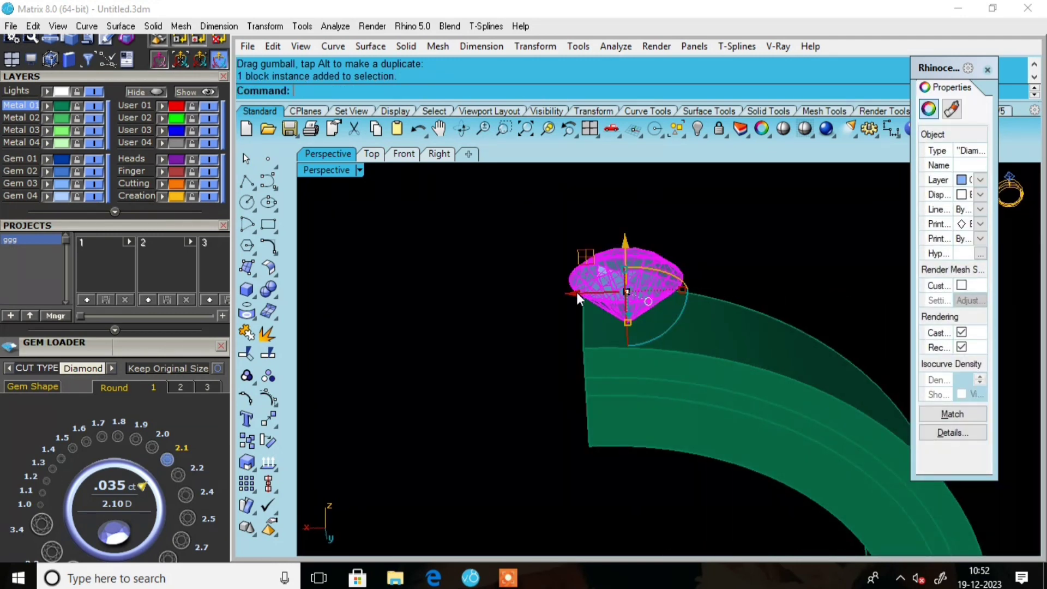
left_click_drag(577, 292, 610, 328)
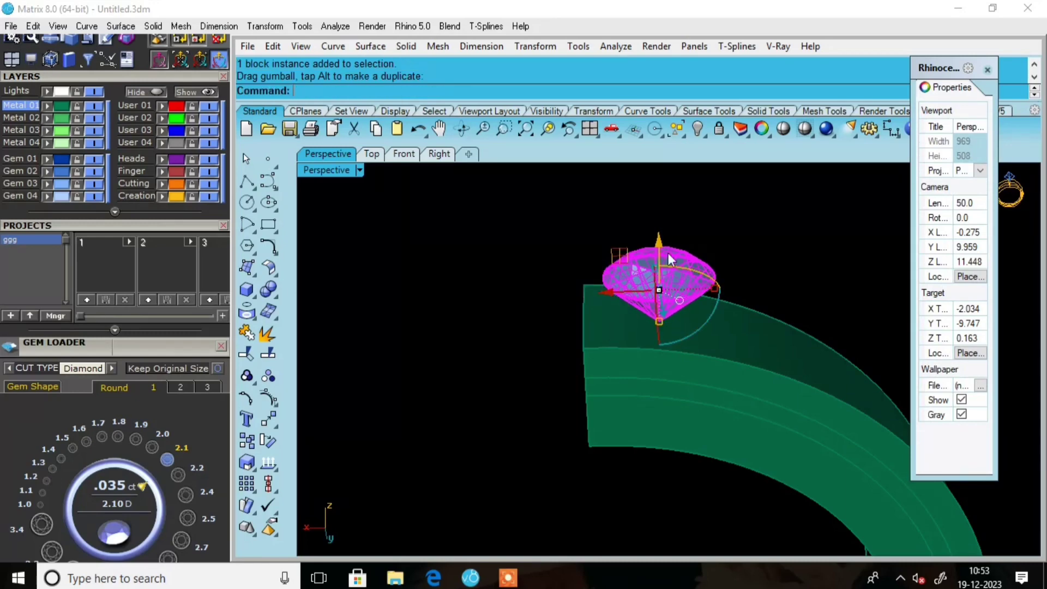
left_click(681, 245)
left_click(649, 260)
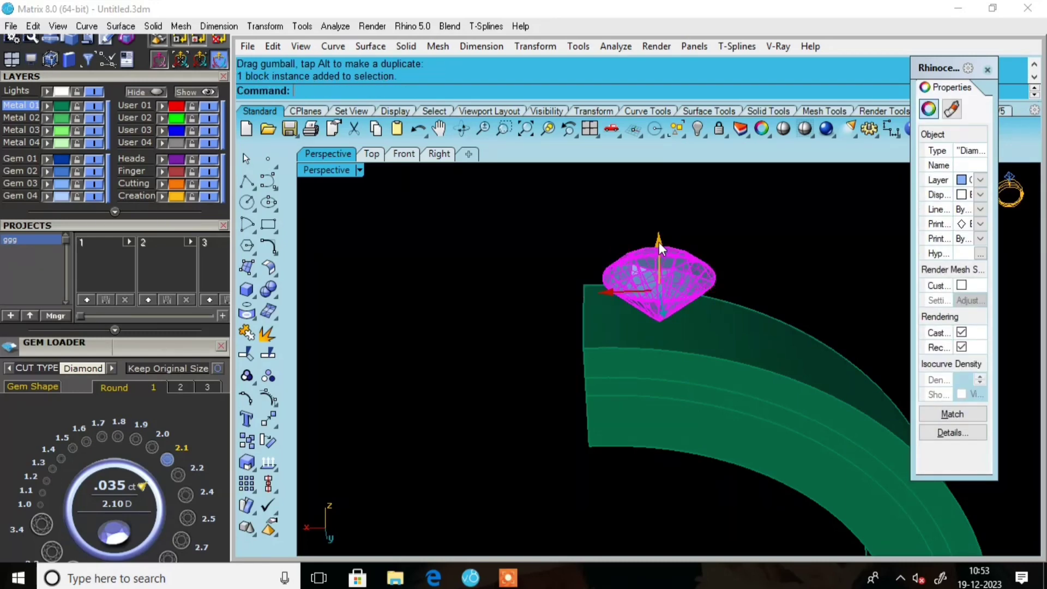
left_click_drag(659, 242, 663, 275)
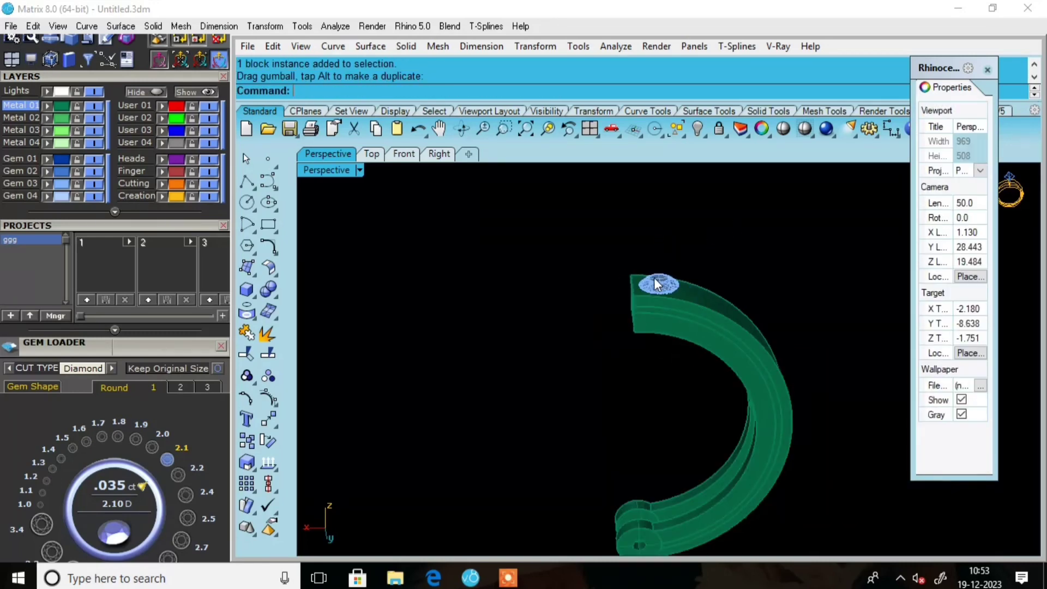
Tilt the gem slightly so it follows the curvature of the band's outer surface
scroll(654, 277, "up", 6)
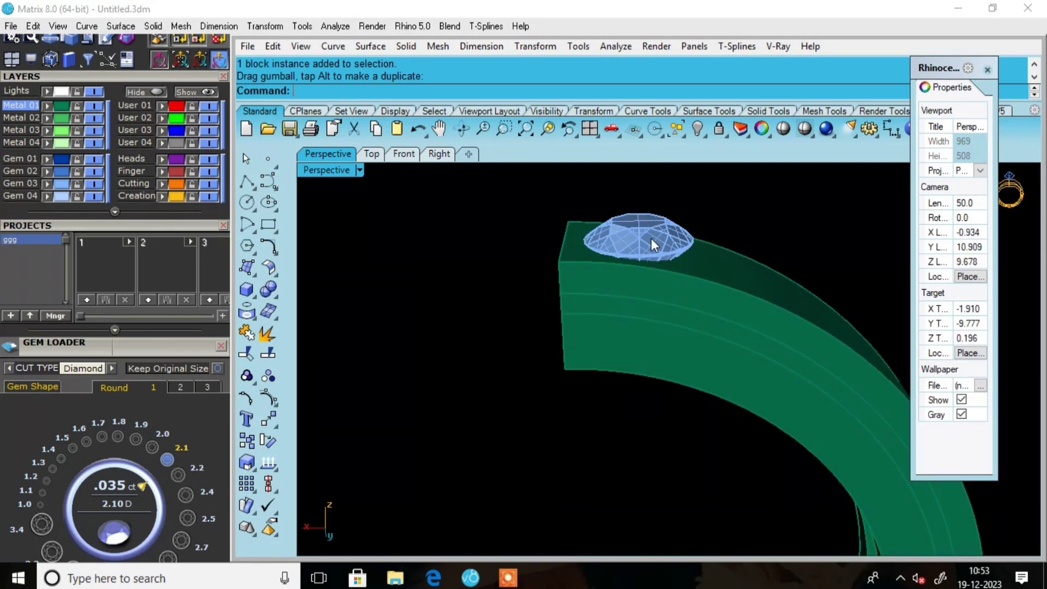
left_click(651, 237)
left_click_drag(671, 302, 668, 308)
key("Escape")
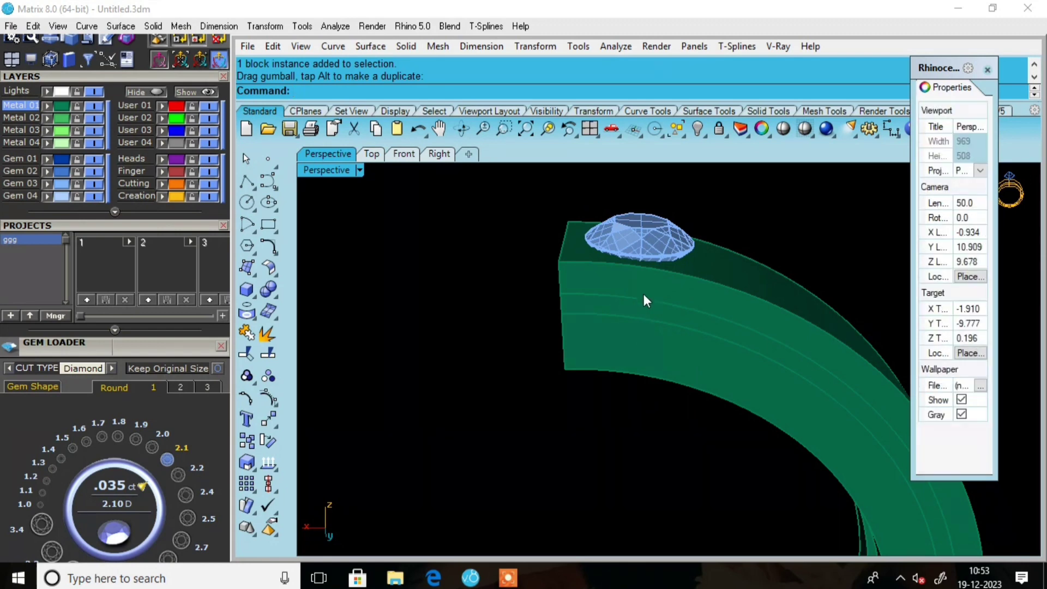
scroll(648, 257, "up", 4)
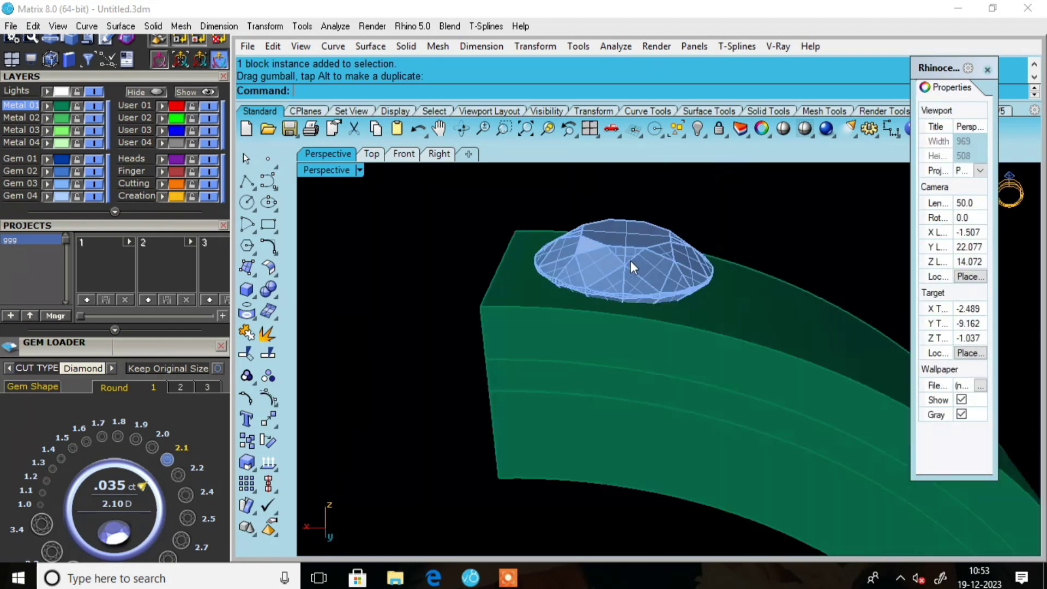
left_click(636, 253)
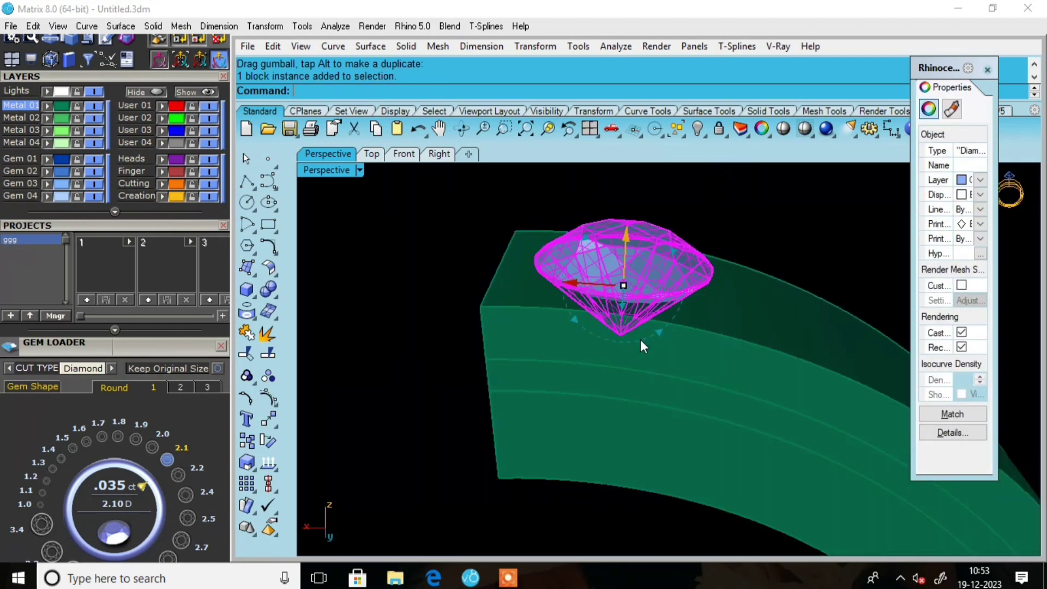
left_click_drag(640, 344, 639, 345)
key("Escape")
Lower the tilted gem slightly deeper into the band's outer surface
scroll(655, 276, "down", 3)
right_click_drag(656, 276, 676, 231)
left_click(653, 241)
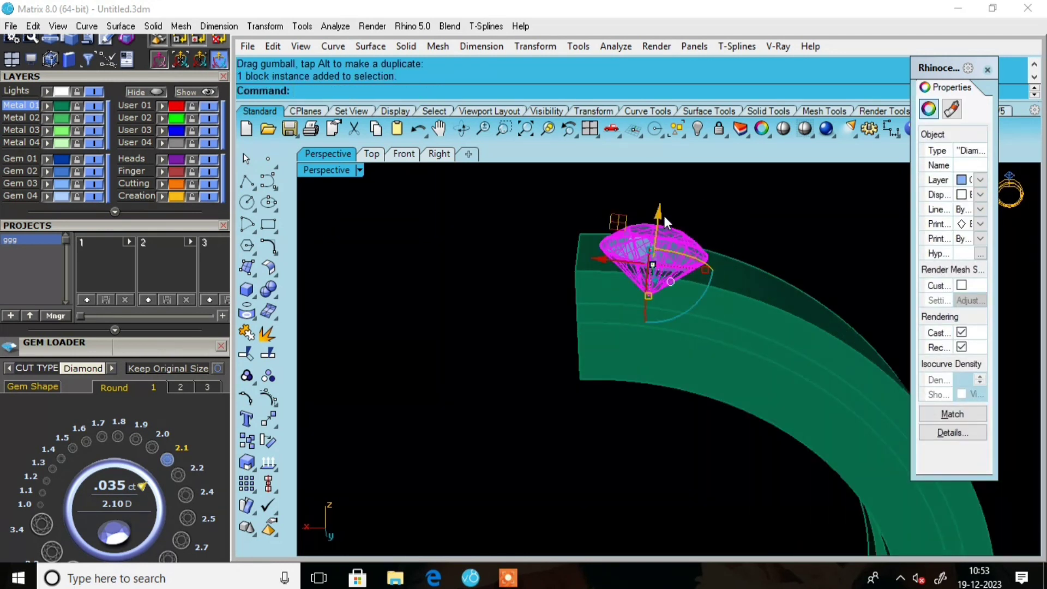
left_click_drag(656, 210, 656, 213)
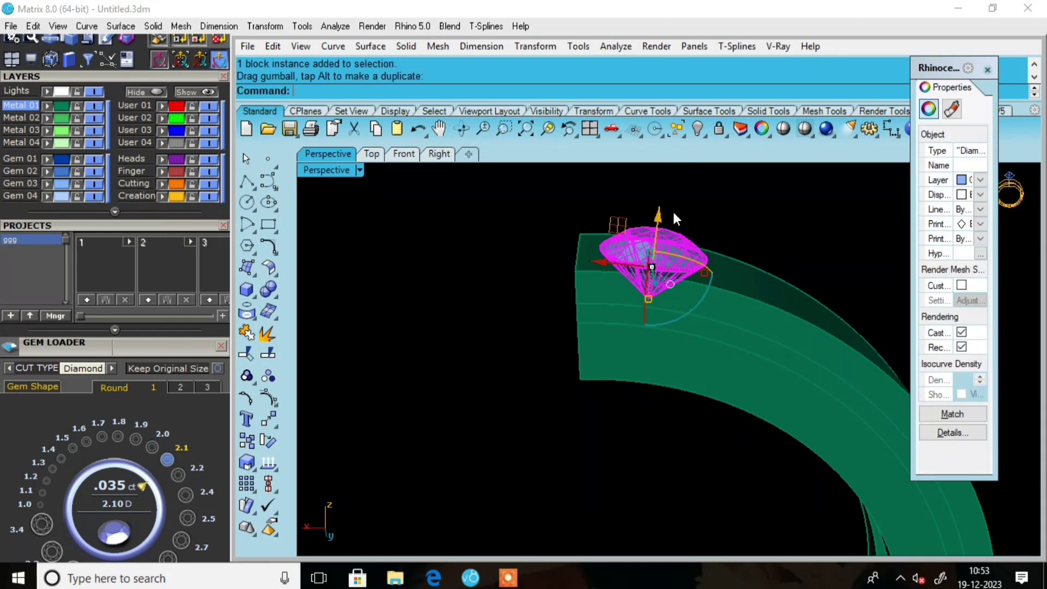
key("Escape")
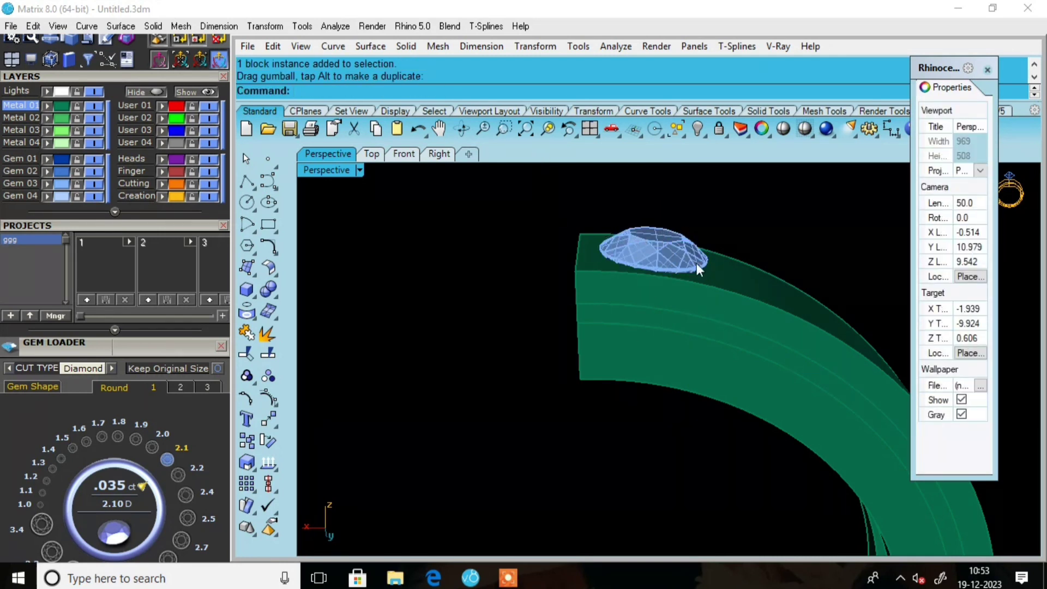
Examine how the gem sits on the band from several angles and distances
right_click_drag(695, 263, 618, 295)
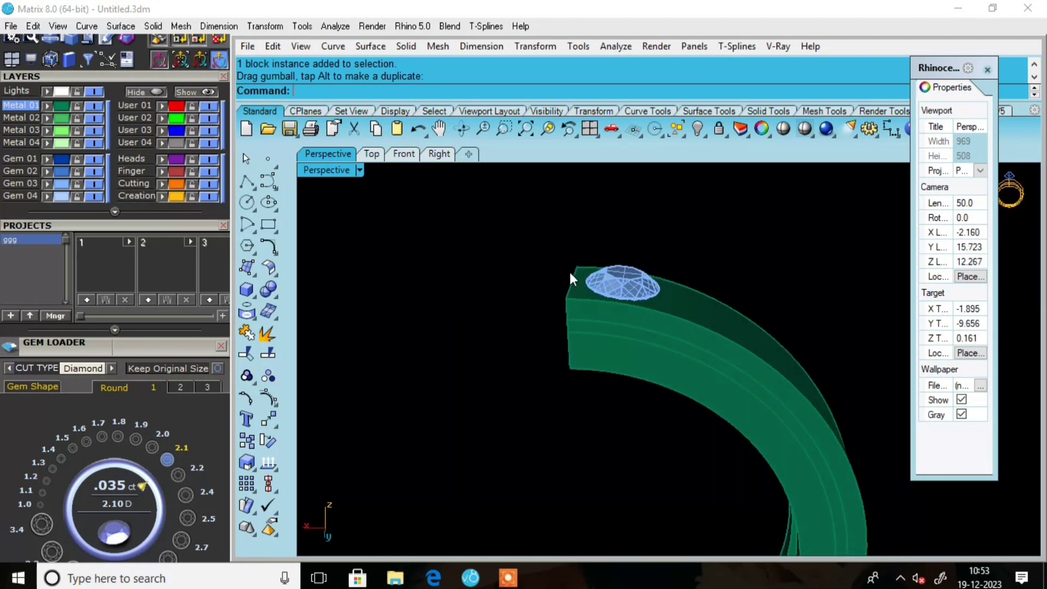
scroll(562, 271, "up", 5)
scroll(578, 277, "down", 5)
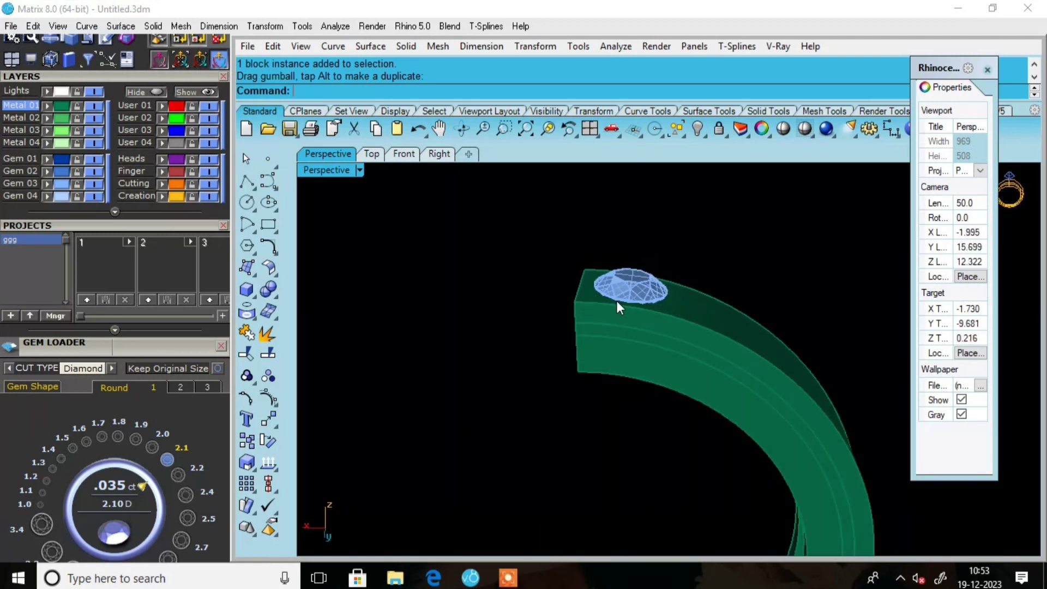
scroll(611, 302, "down", 3)
right_click_drag(593, 286, 615, 287)
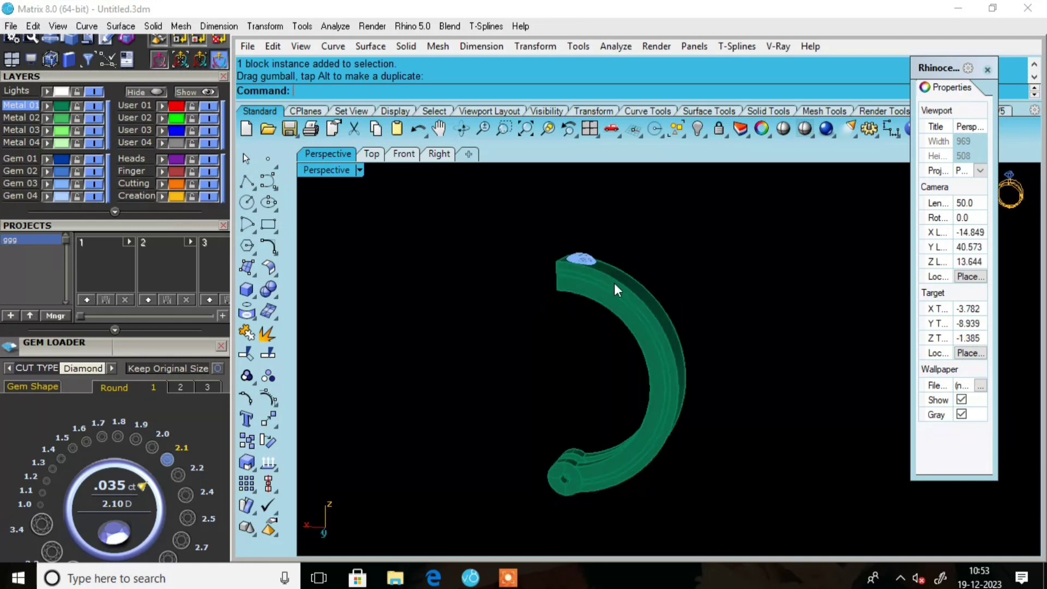
right_click_drag(623, 280, 581, 281)
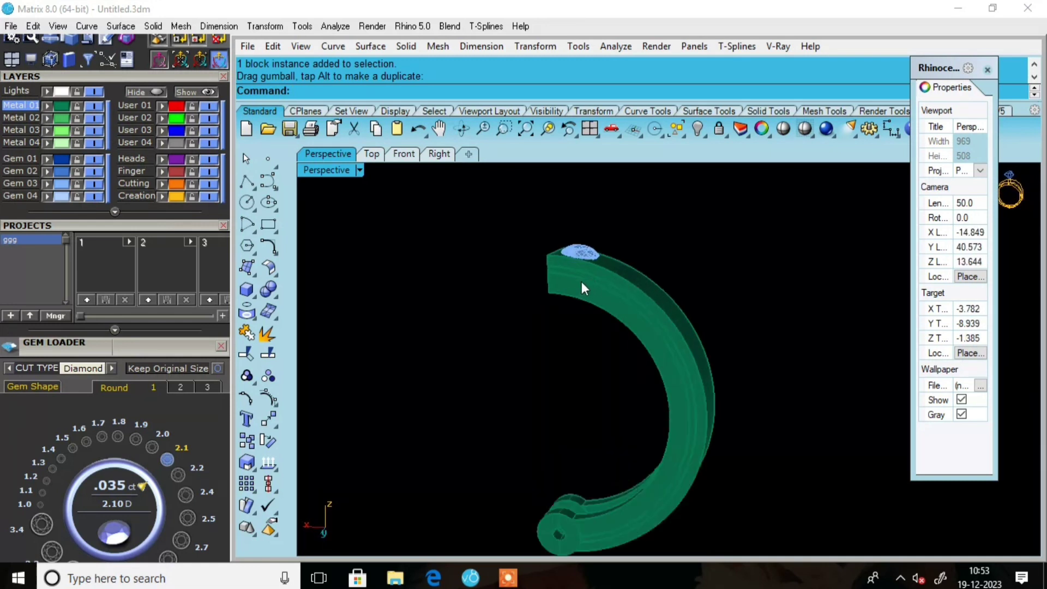
scroll(643, 224, "up", 3)
right_click_drag(642, 224, 576, 303)
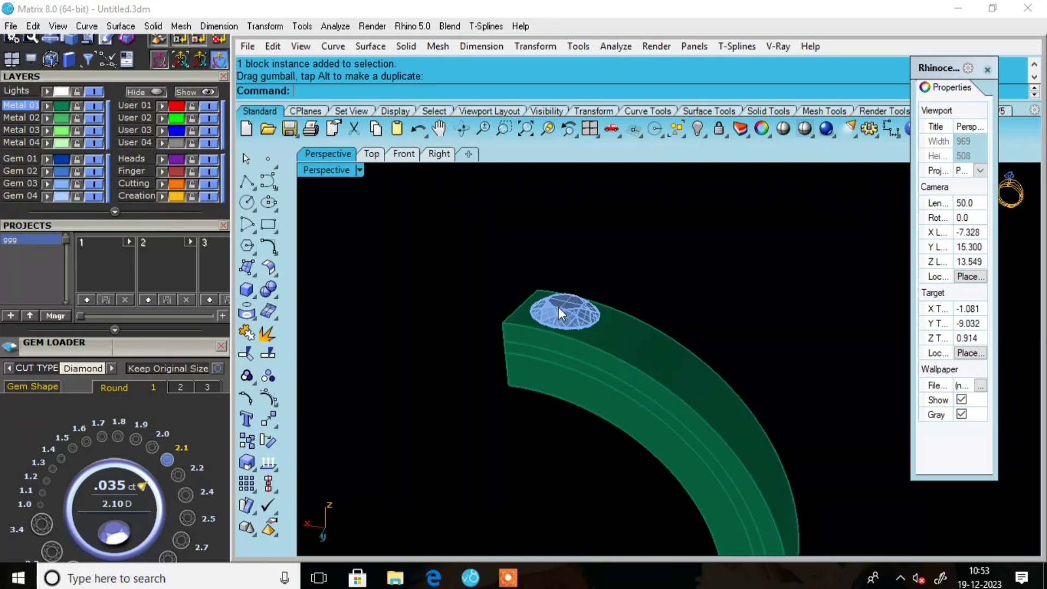
scroll(589, 235, "down", 3)
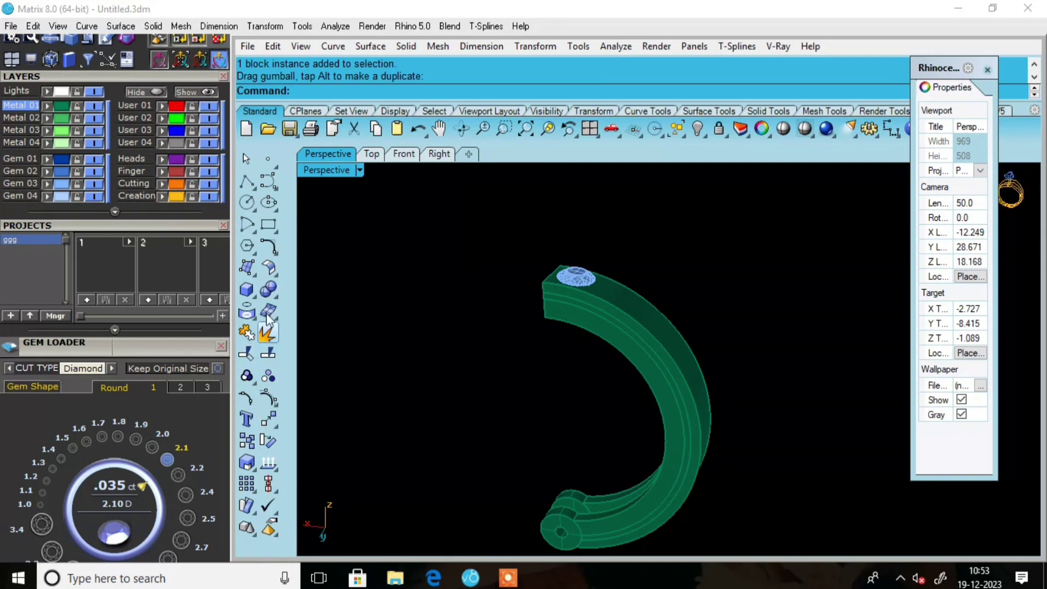
Switch to the four-viewport layout to draw a circle in the front view
left_click(247, 202)
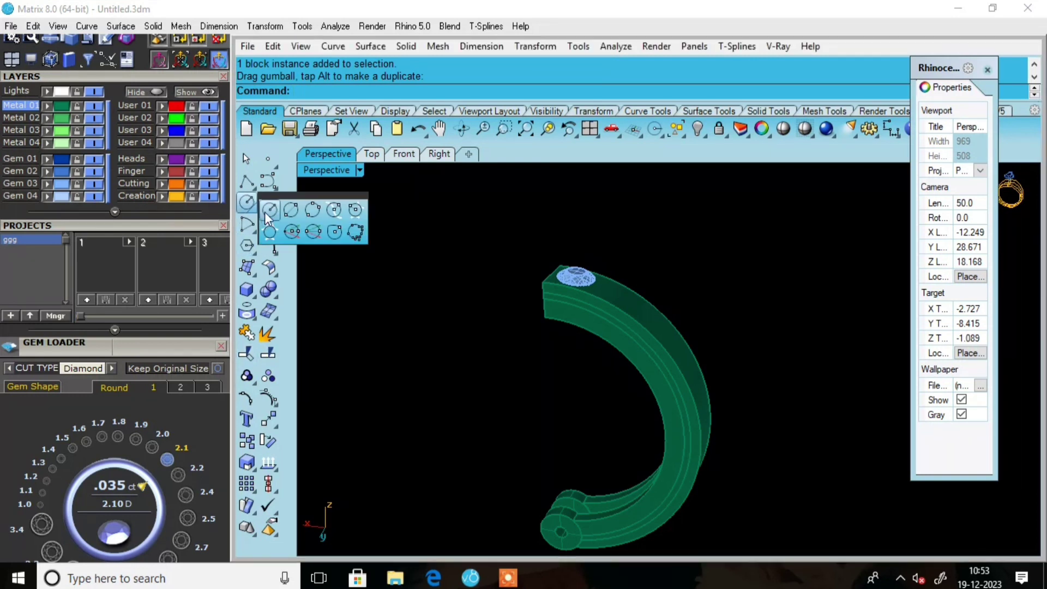
scroll(605, 369, "down", 5)
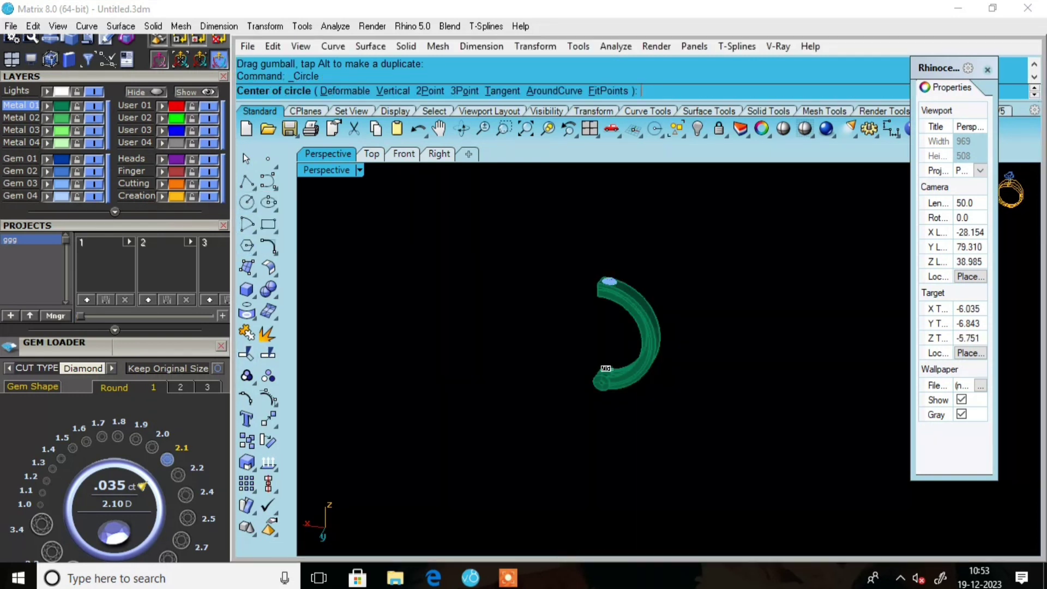
left_click(589, 130)
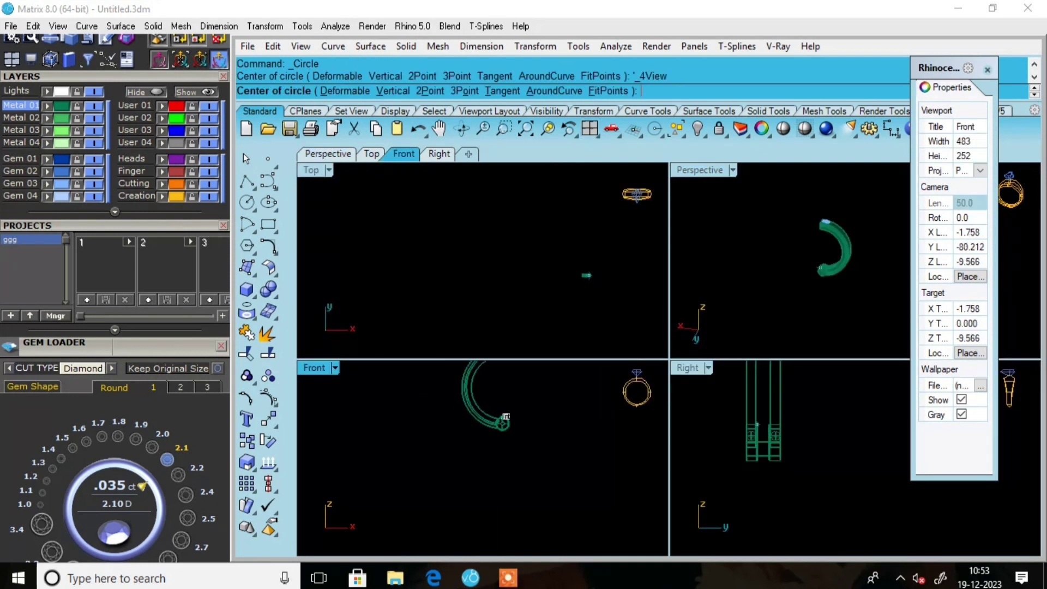
type("0")
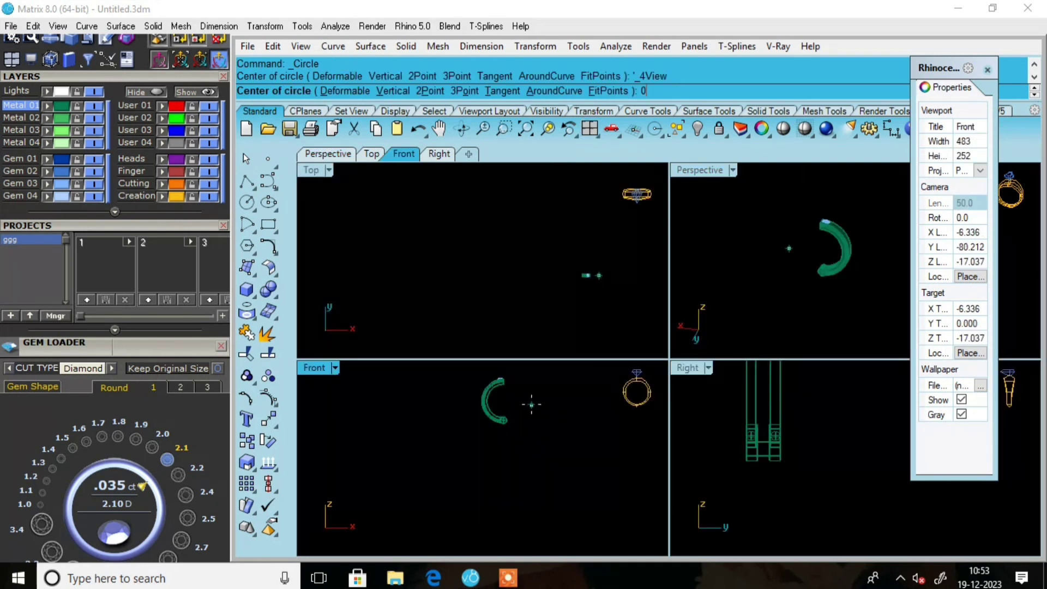
type("0")
key("Return")
key("Escape")
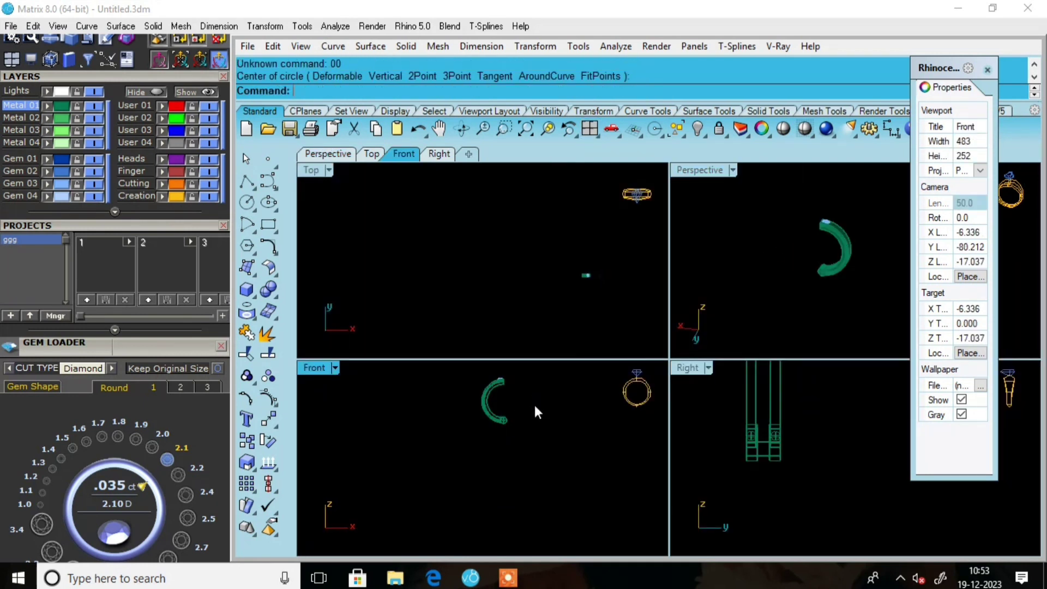
Draw a circle in the front view centred on the origin, reaching the upper outer end point of the band
left_click(247, 200)
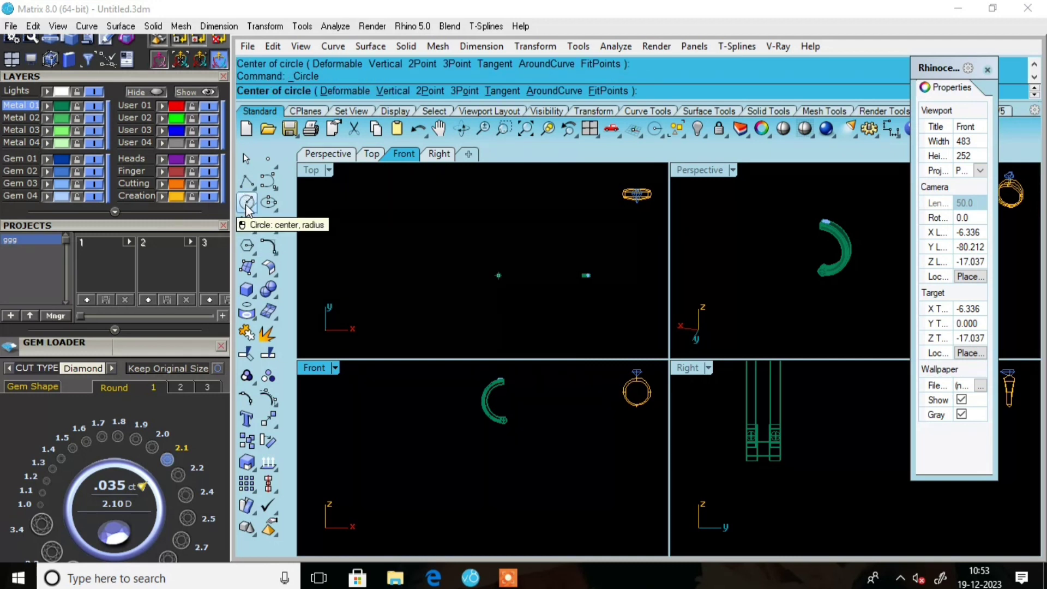
type("0")
key("Return")
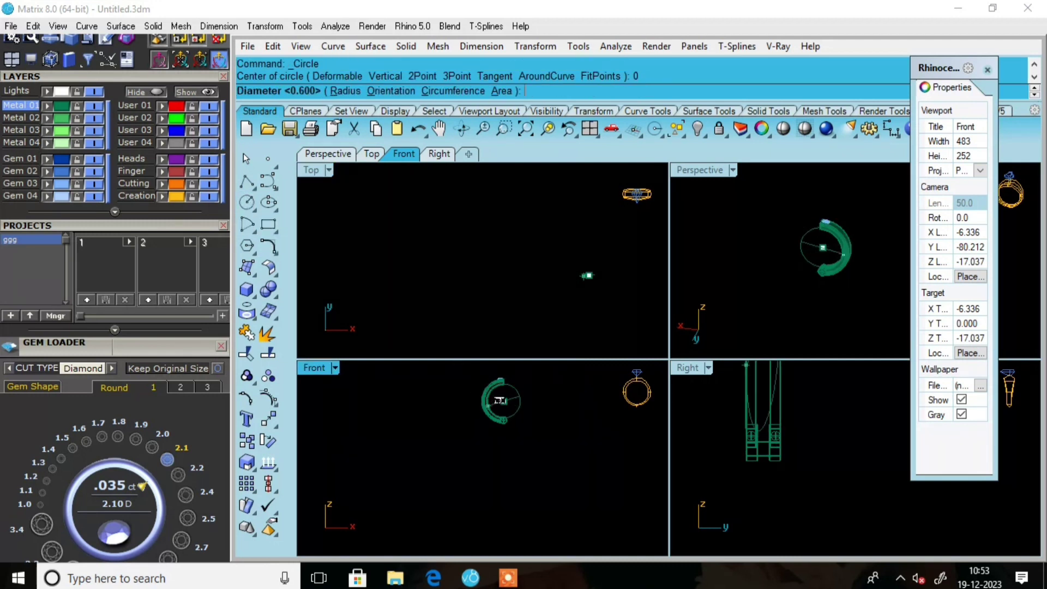
scroll(490, 380, "up", 5)
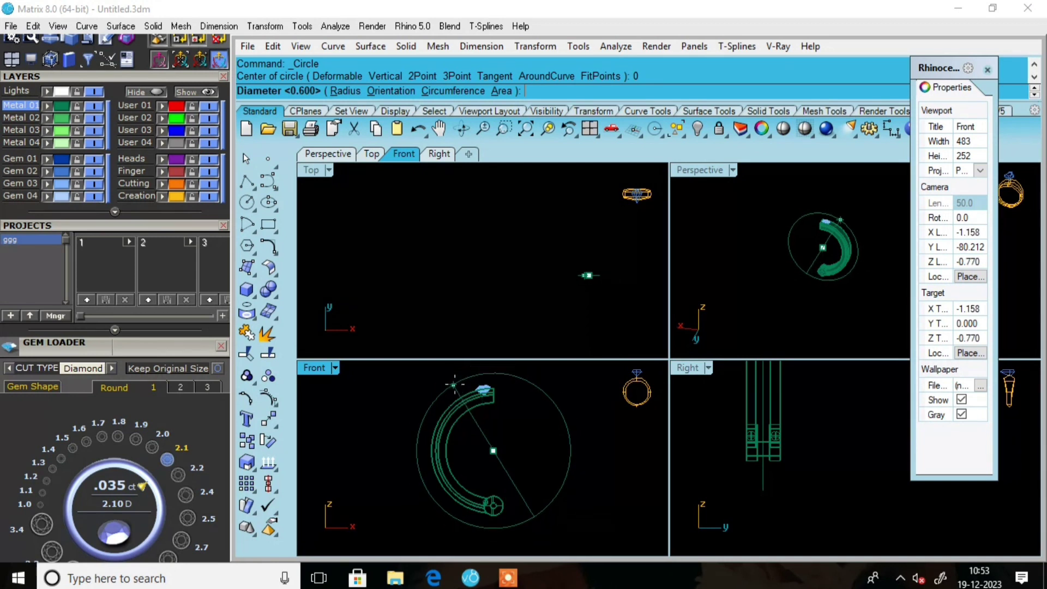
scroll(454, 385, "up", 3)
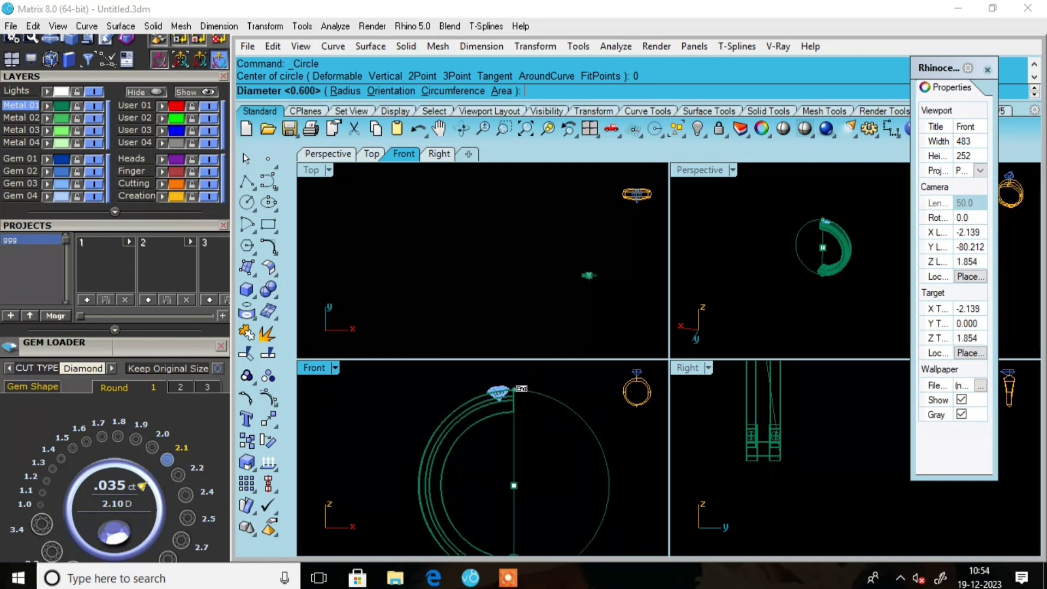
left_click(519, 388)
Try a polar array of 25 gems about the origin in the perspective view, and undo the guide circle
left_click(838, 256)
scroll(815, 254, "up", 5)
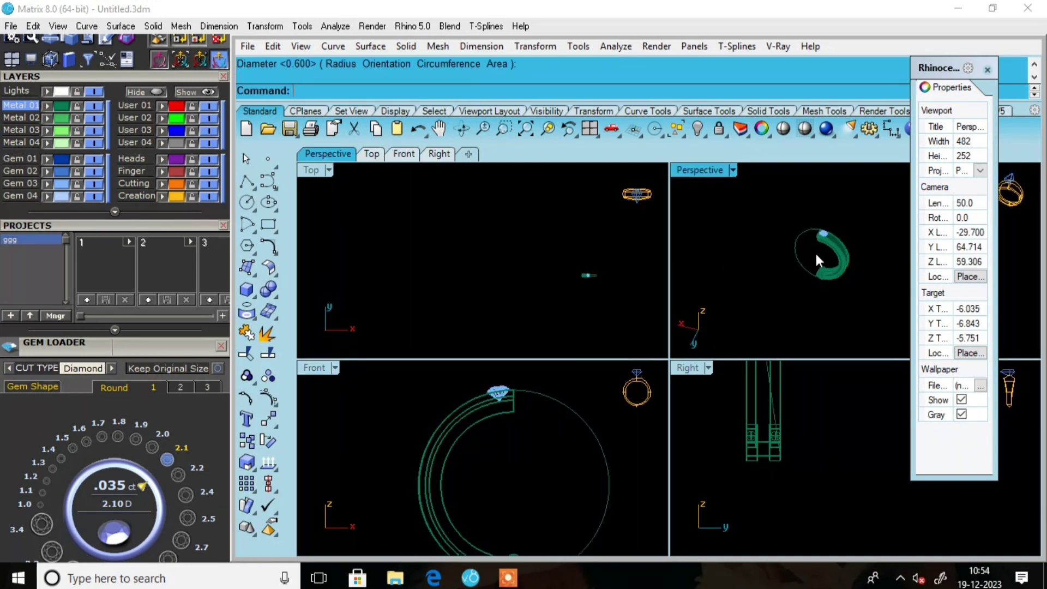
left_click(841, 241)
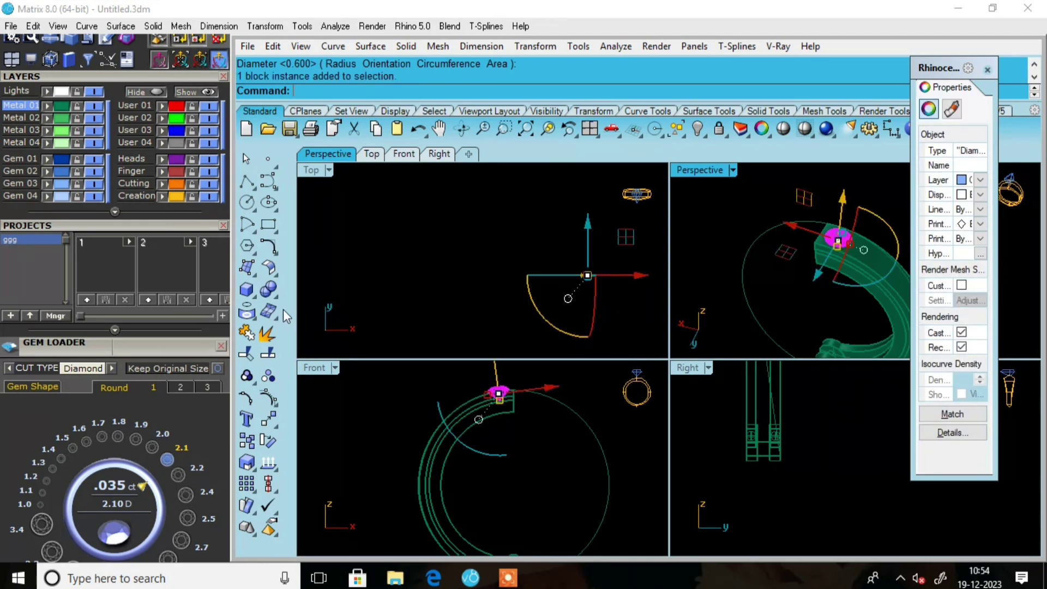
left_click(253, 490)
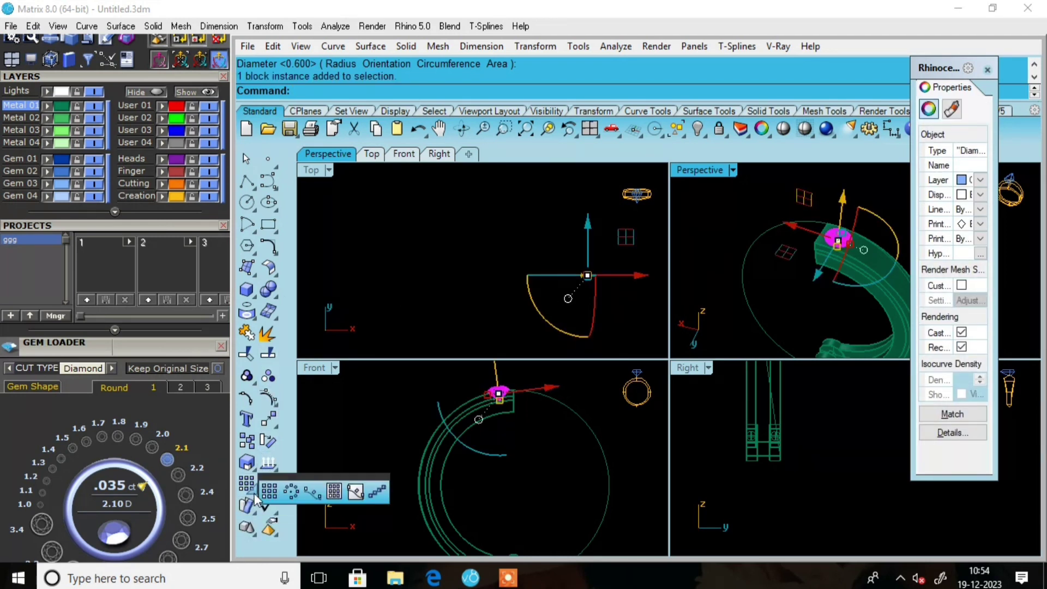
left_click(291, 491)
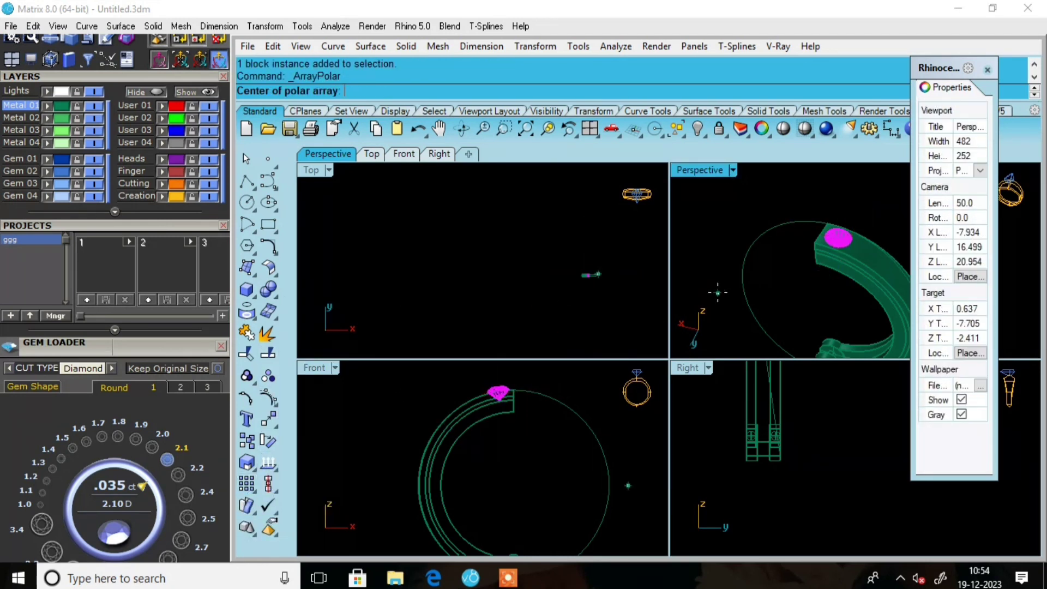
type("0")
key("Return")
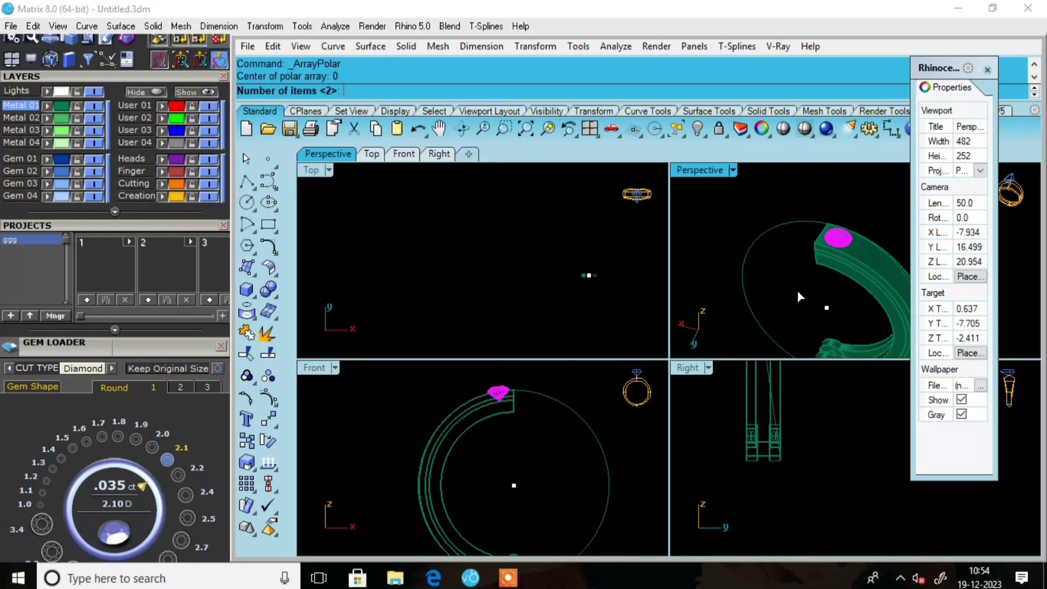
type("25")
key("Return")
key("Return")
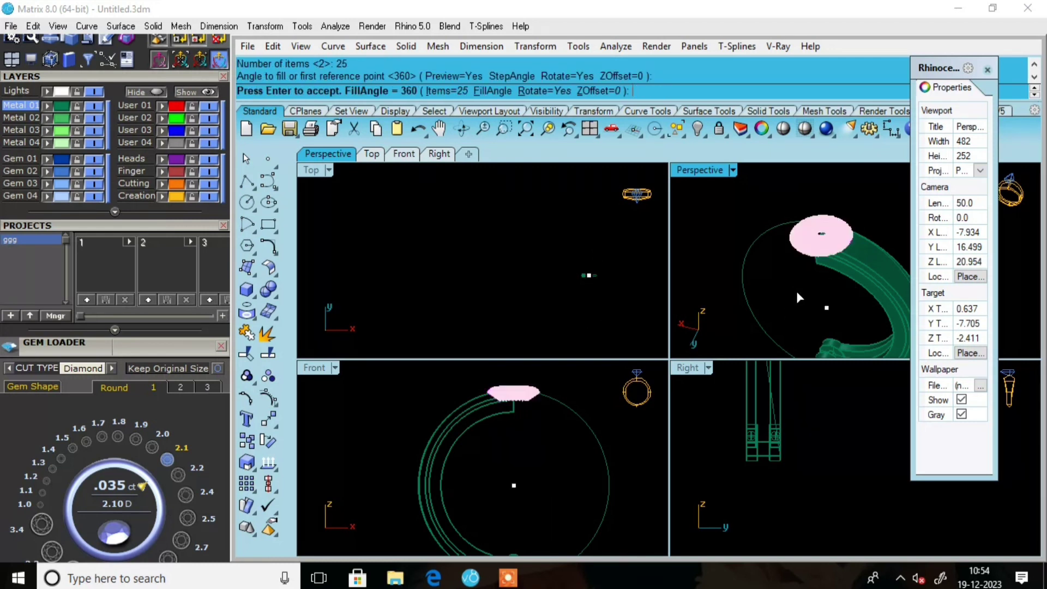
key("Escape")
key("ctrl+z")
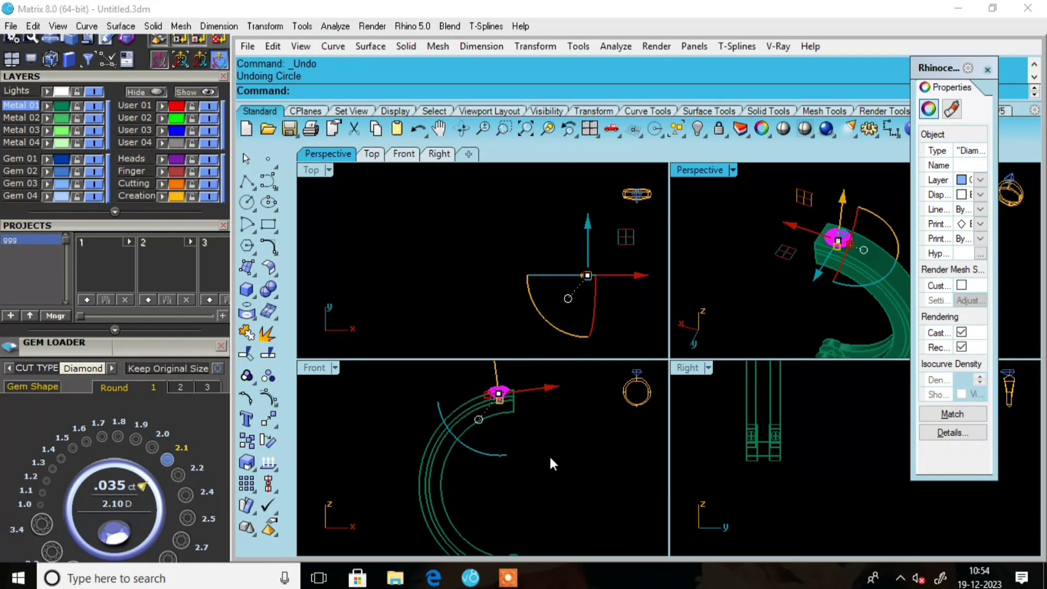
Polar-array the gem in the front view about the origin with 25 items over 360 degrees
key("Return")
scroll(498, 416, "down", 3)
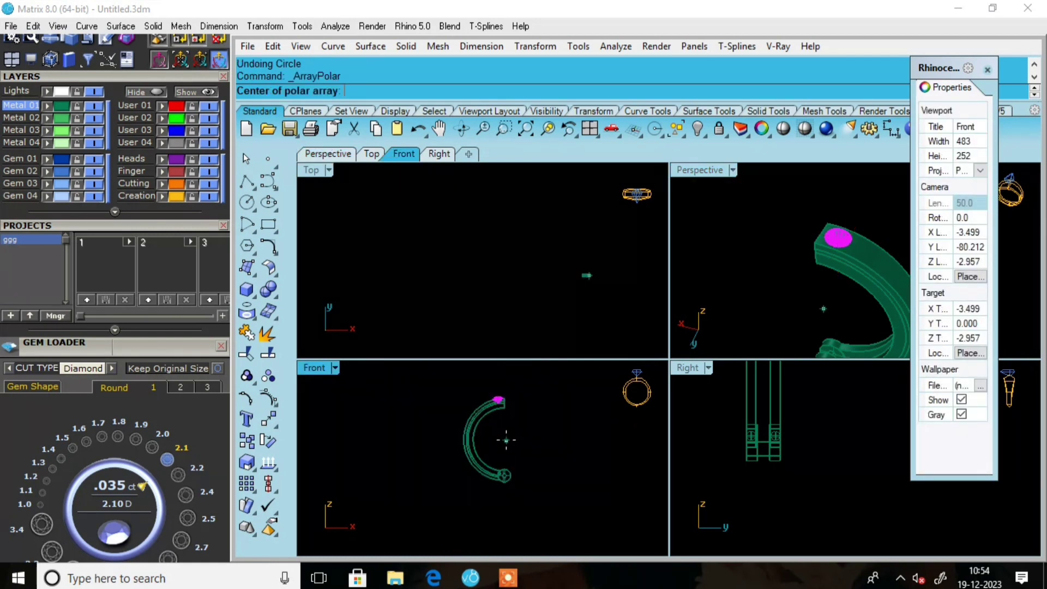
type("0")
key("Return")
type("25")
key("Return")
key("Return")
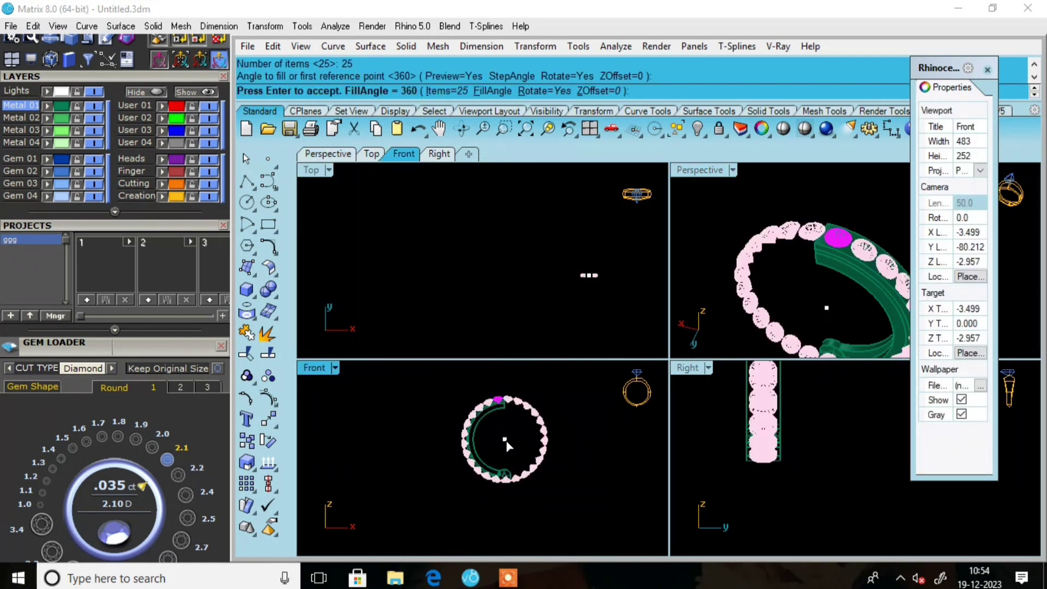
key("Return")
Enlarge the perspective view and measure the gap between the first two gems on the band
left_click(702, 169)
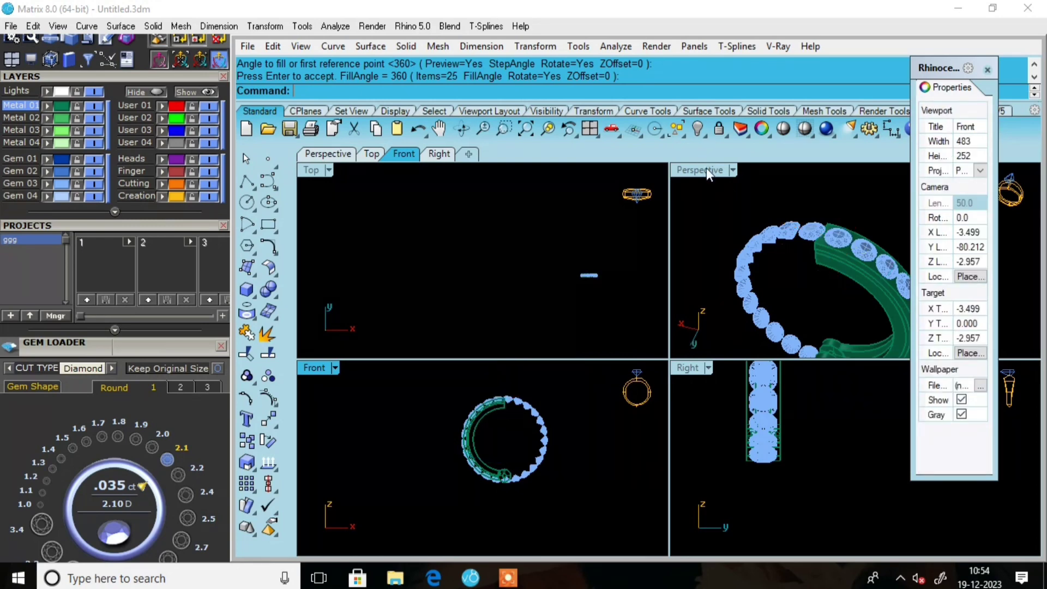
double_click(704, 169)
scroll(611, 314, "up", 10)
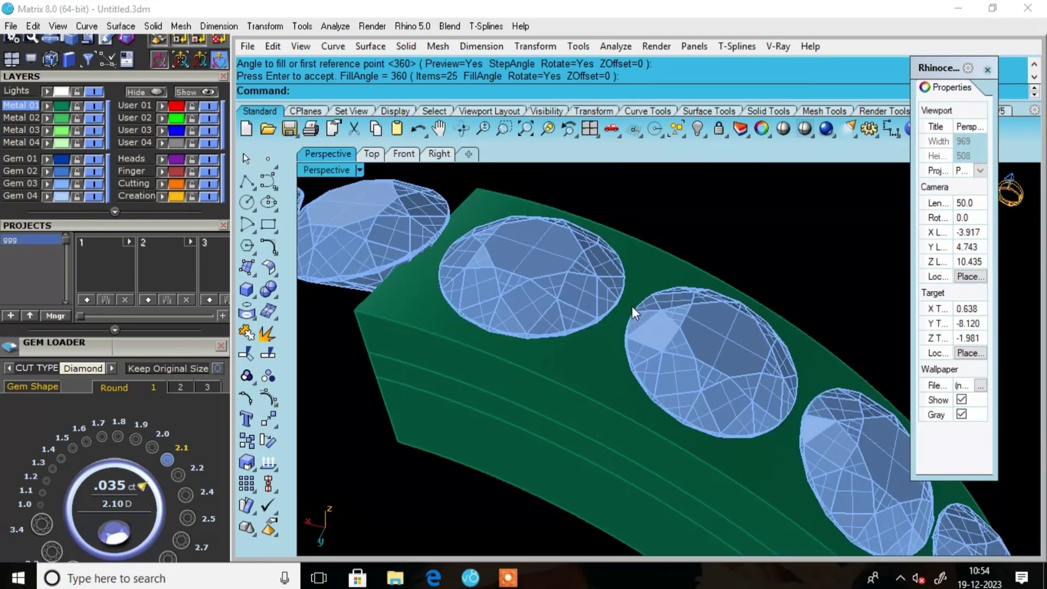
type("Di")
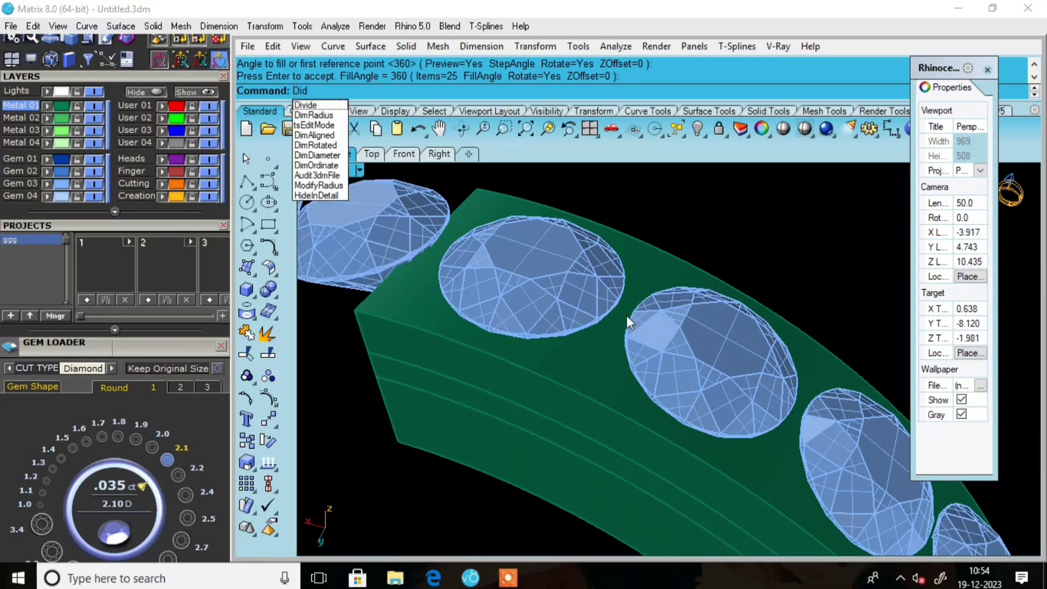
type("stance")
key("Return")
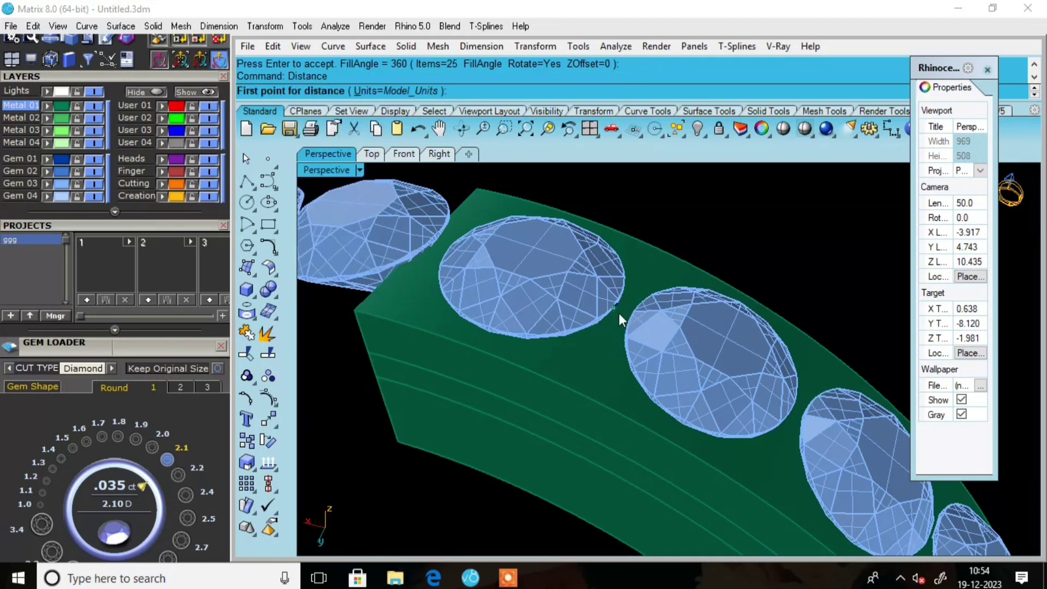
scroll(619, 313, "up", 3)
left_click(625, 296)
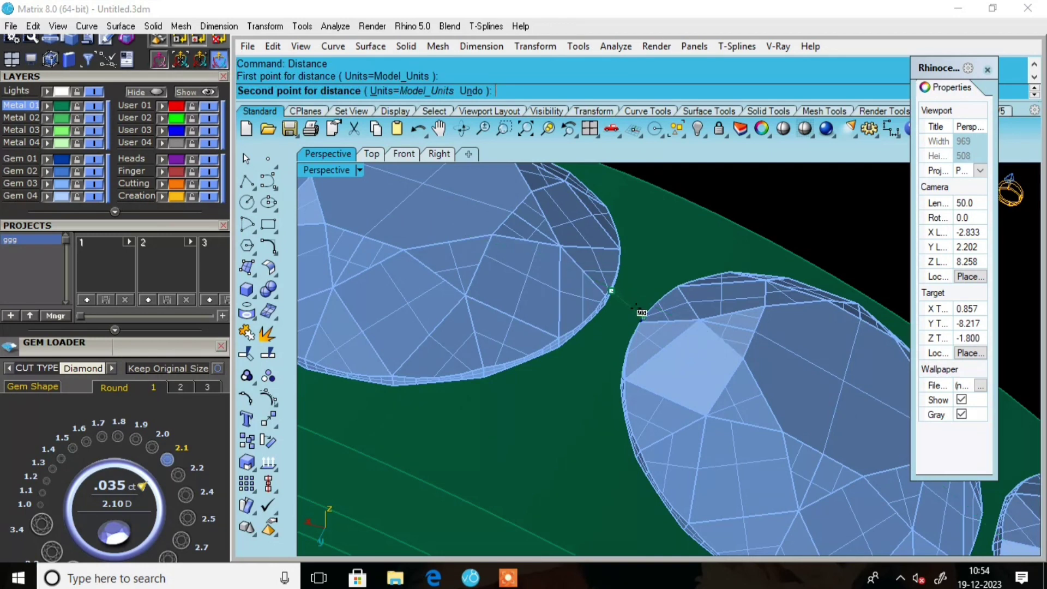
left_click(651, 313)
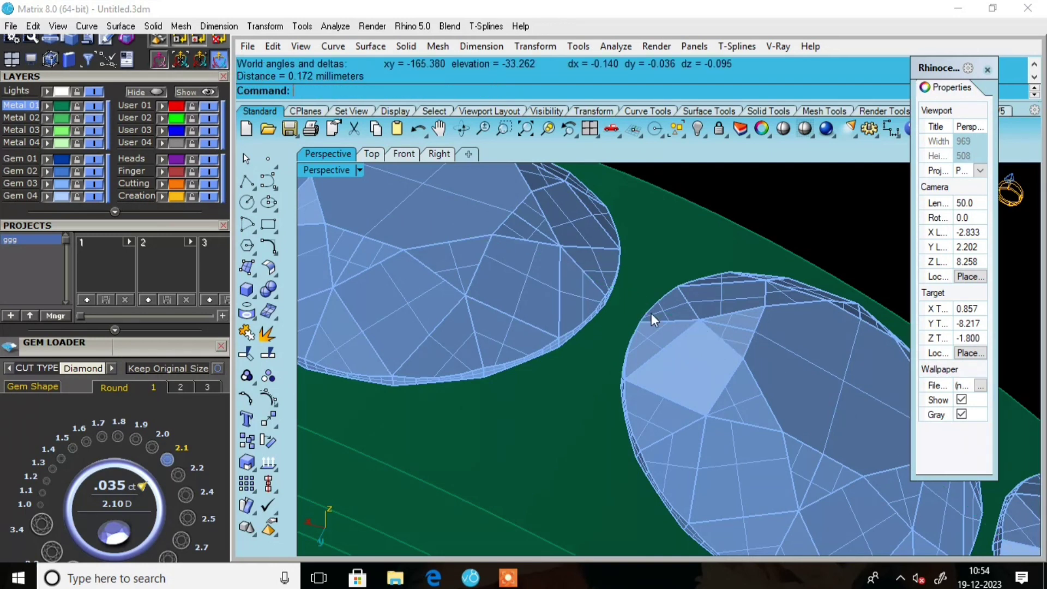
Measure the gap between the first gem on the band and the neighbouring gem past the band's open end
scroll(649, 310, "down", 5)
scroll(687, 292, "up", 4)
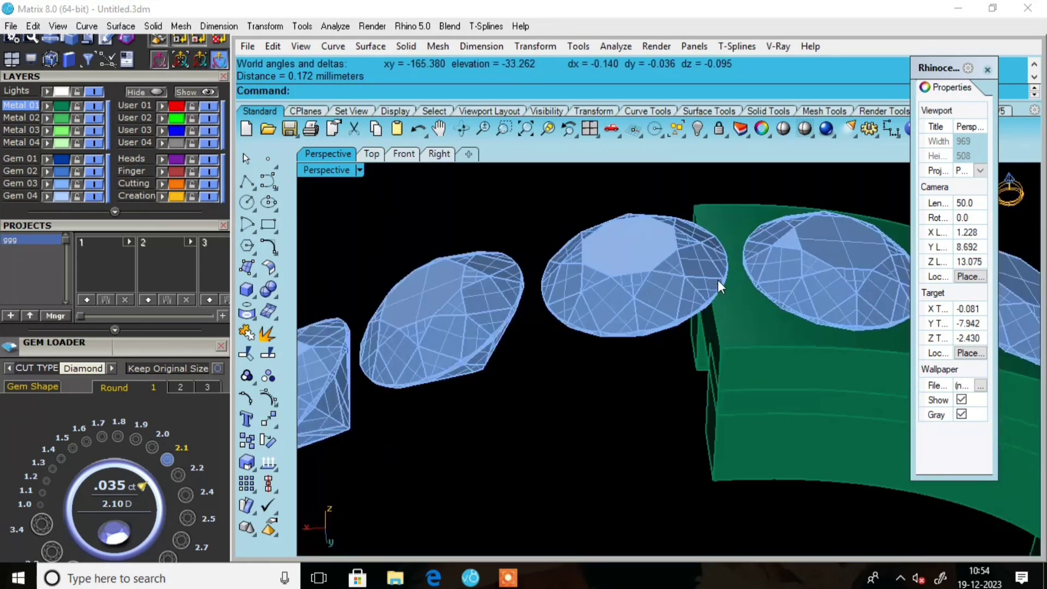
key("Return")
scroll(777, 241, "up", 5)
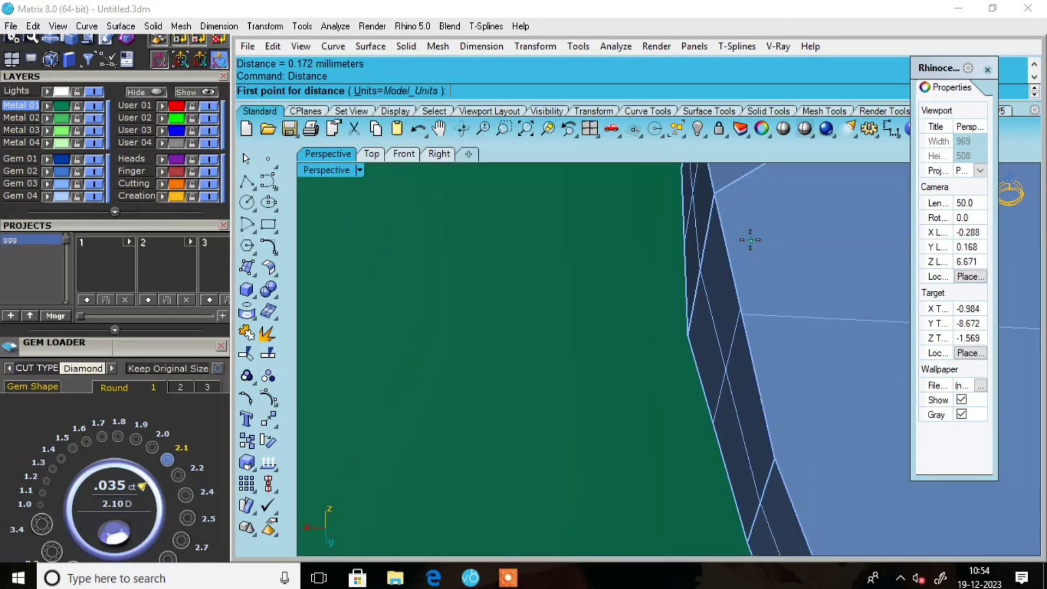
left_click(708, 193)
scroll(707, 202, "down", 5)
scroll(708, 202, "up", 5)
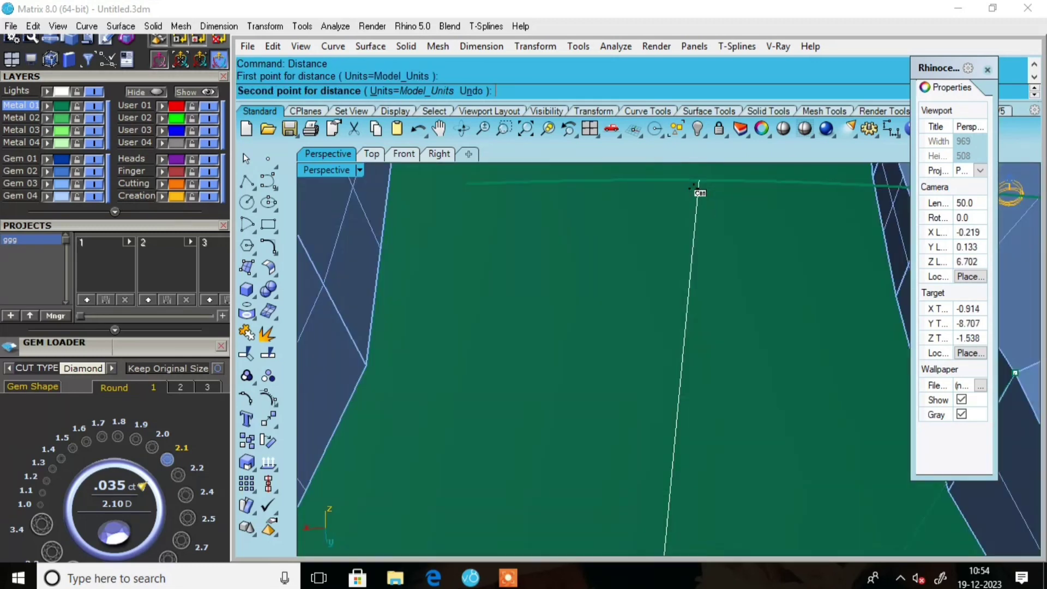
scroll(695, 194, "down", 3)
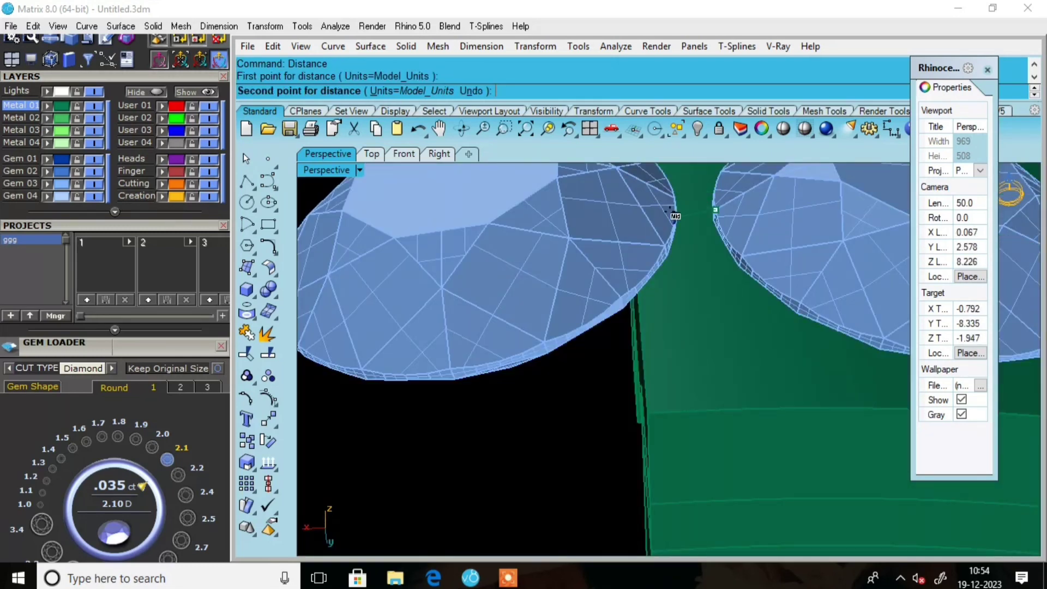
scroll(675, 213, "up", 5)
scroll(677, 213, "down", 5)
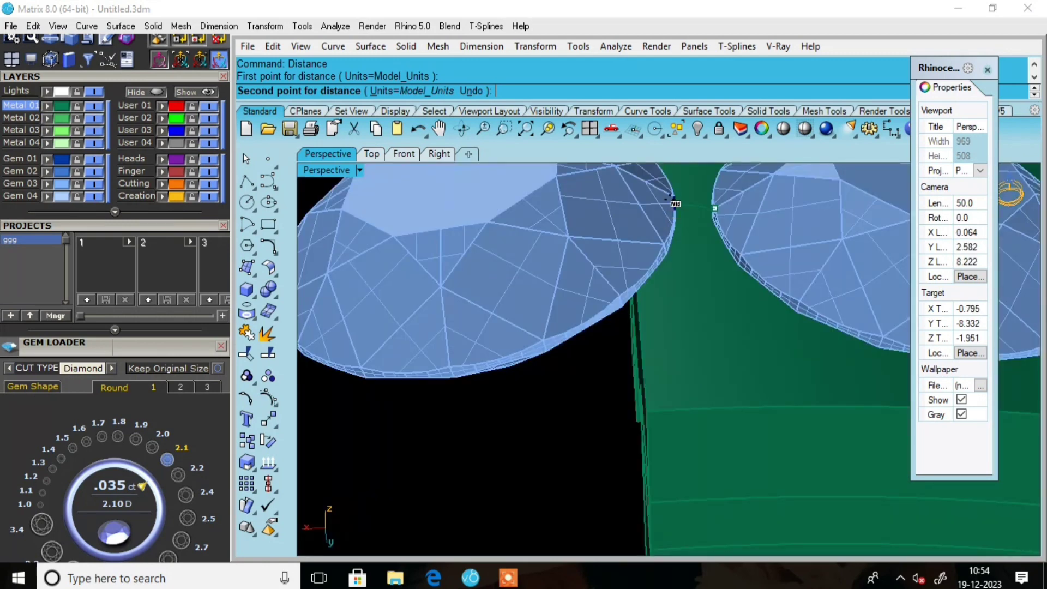
left_click(672, 208)
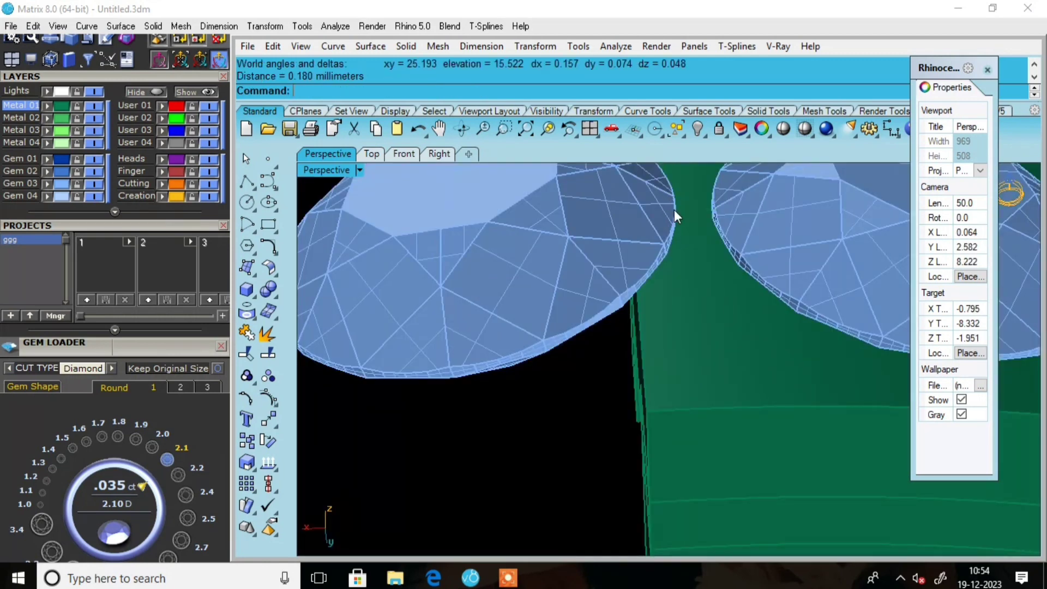
Inspect the gem spacing around the band and measure the gap between the second and third gems on it
scroll(673, 211, "down", 6)
right_click_drag(655, 264, 598, 267)
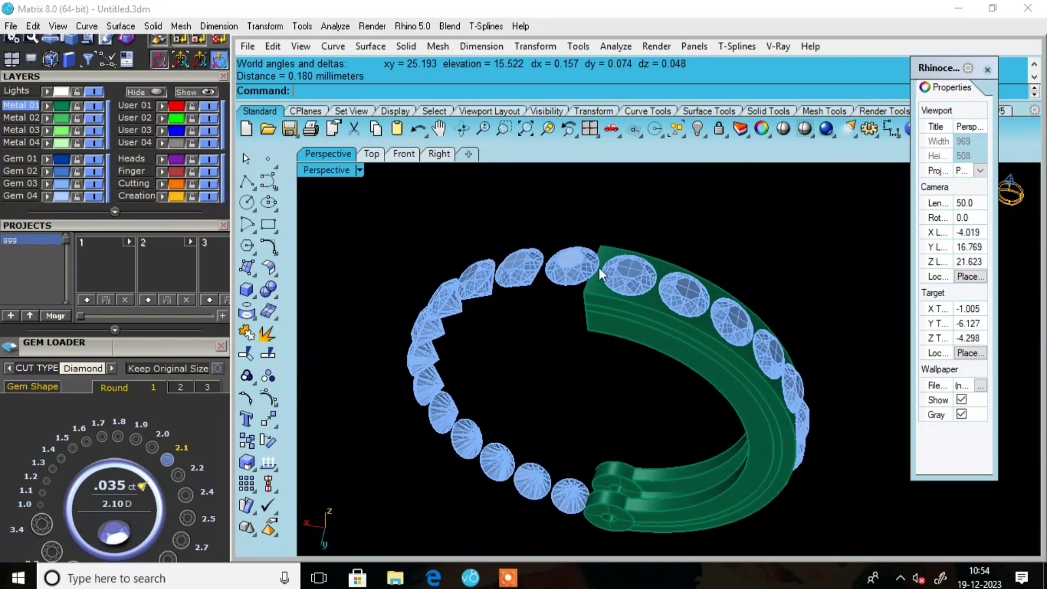
scroll(597, 266, "up", 5)
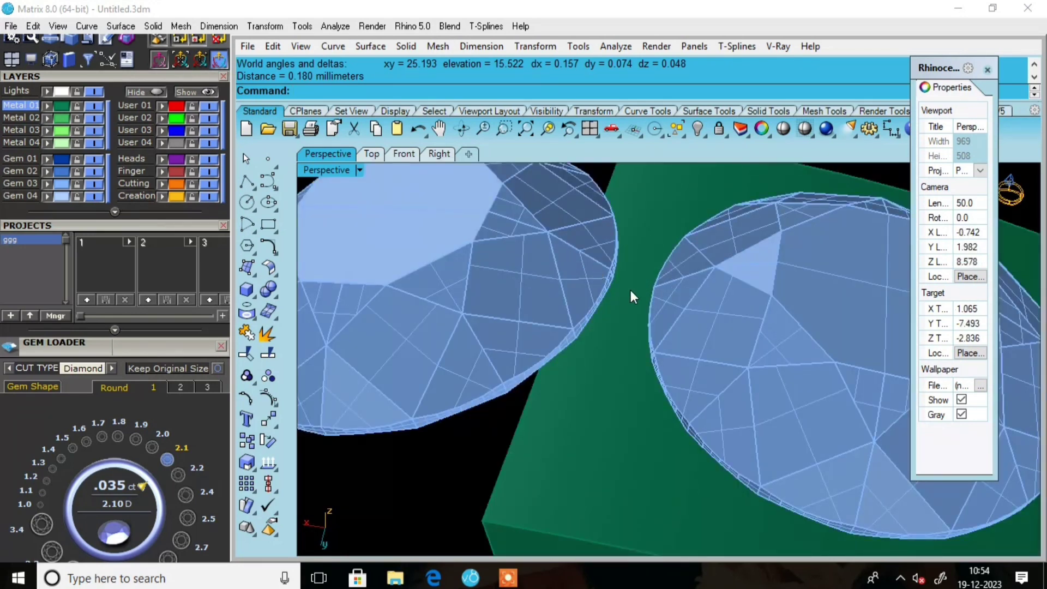
scroll(630, 290, "down", 5)
right_click_drag(636, 333, 606, 308)
scroll(669, 250, "up", 8)
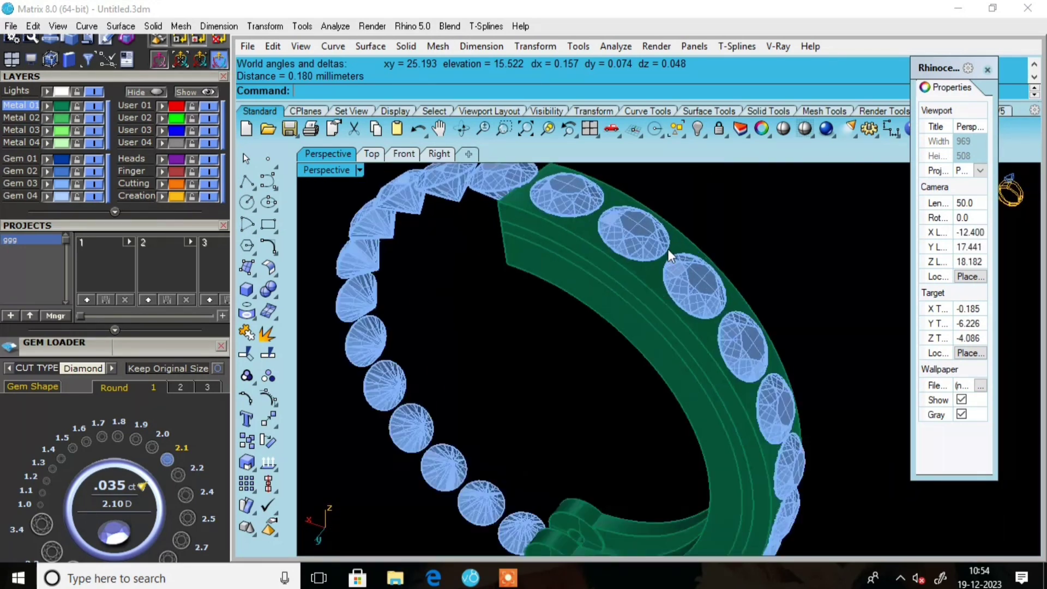
key("Return")
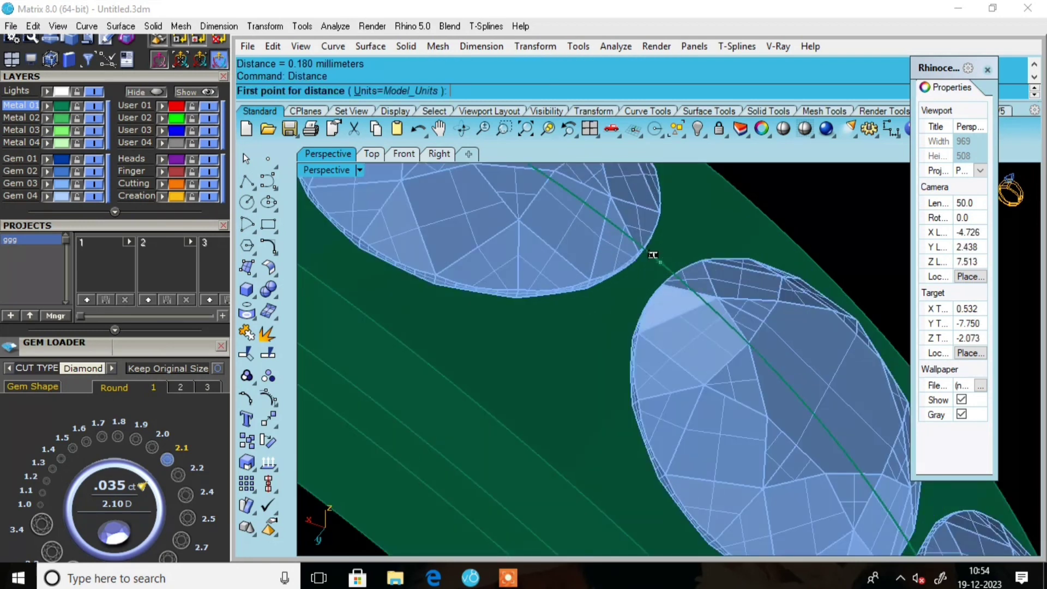
left_click(639, 251)
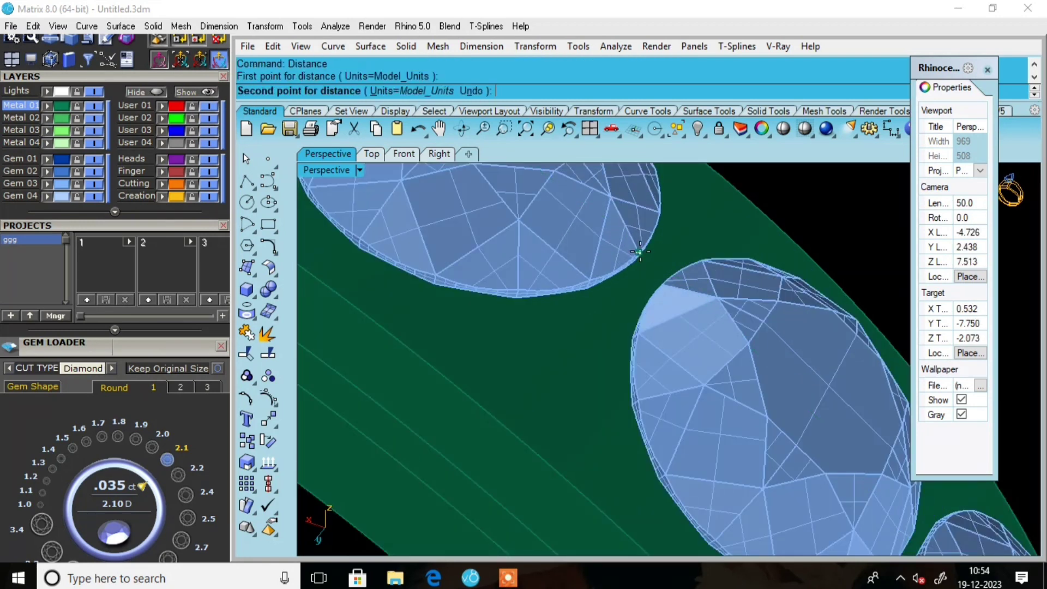
left_click(664, 279)
scroll(619, 246, "down", 5)
right_click_drag(619, 247, 614, 283)
Undo the 25-item array and polar-array the gem in the front view about the origin with 26 items over 360 degrees
key("ctrl+z")
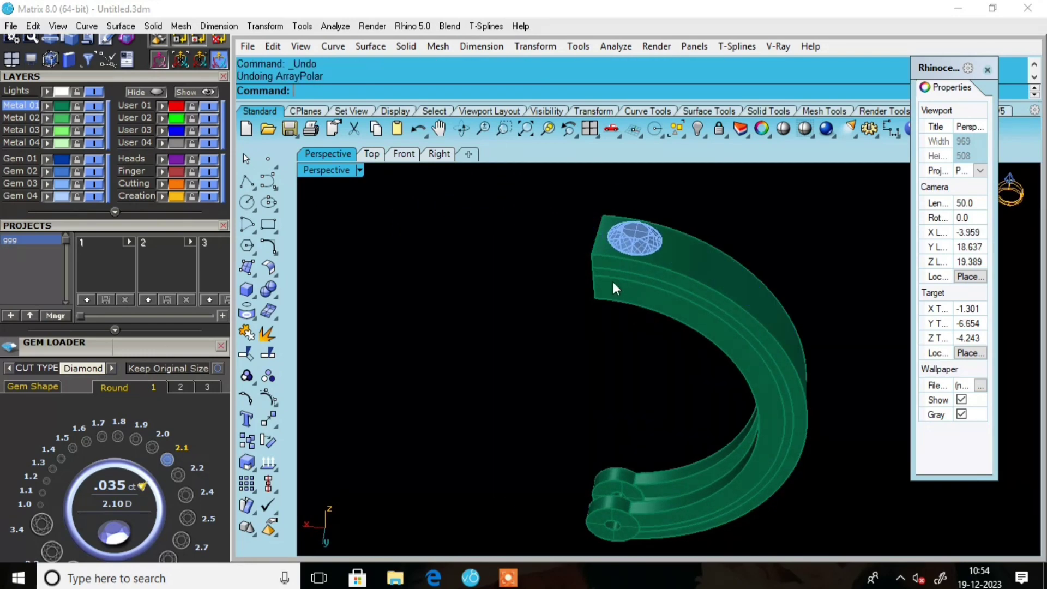
left_click(614, 240)
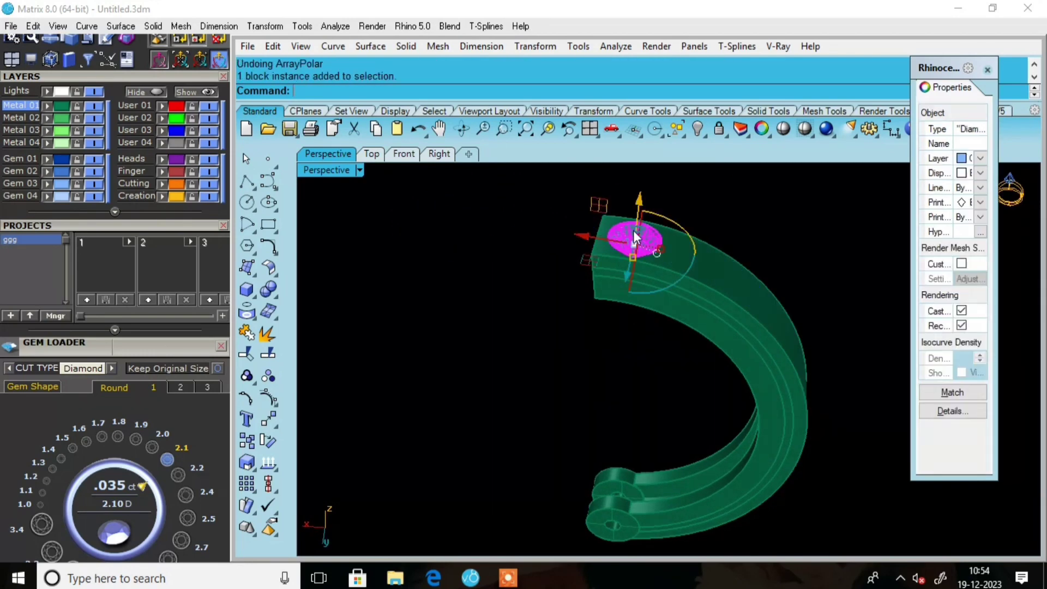
left_click(253, 491)
left_click(290, 489)
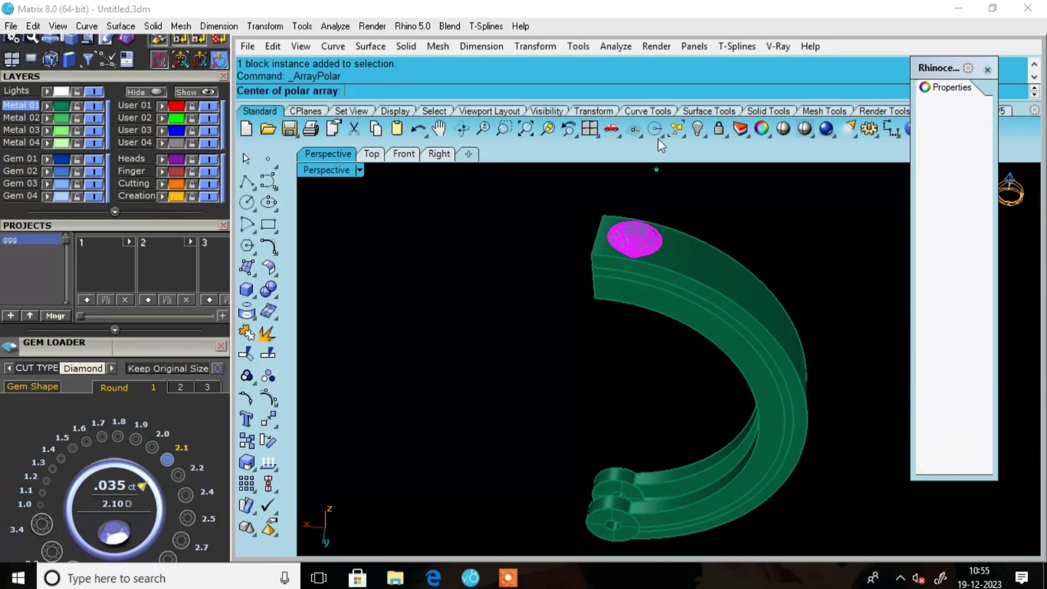
left_click(589, 130)
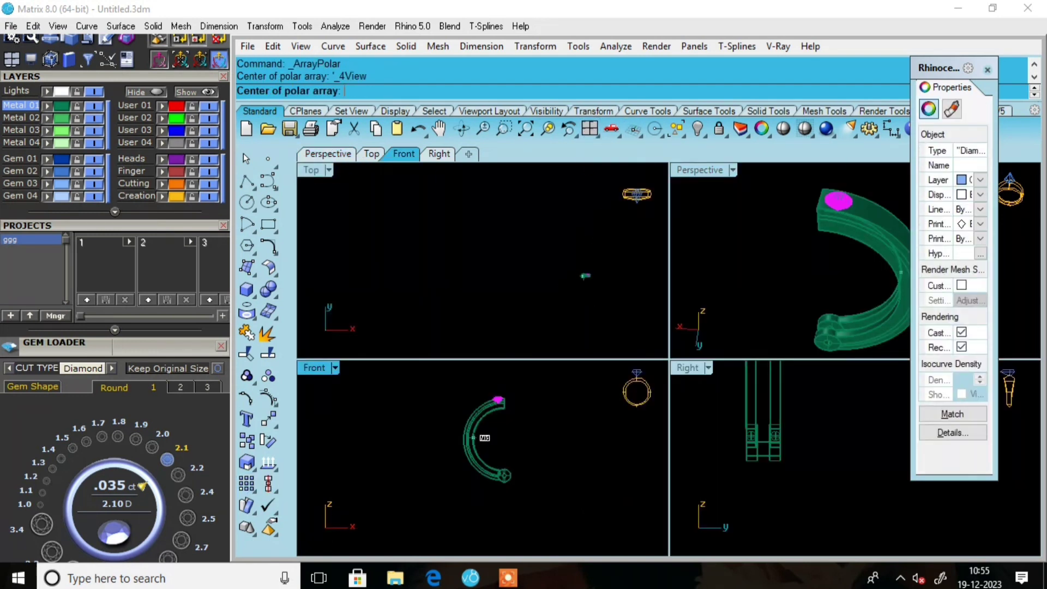
type("0")
key("Return")
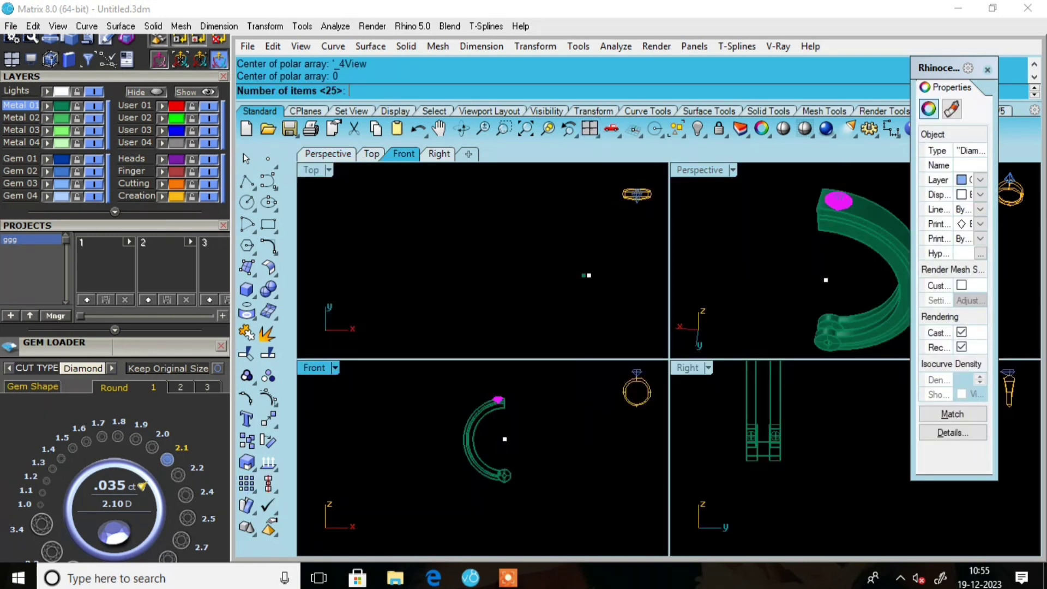
type("26")
key("Return")
key("Return")
key("Return")
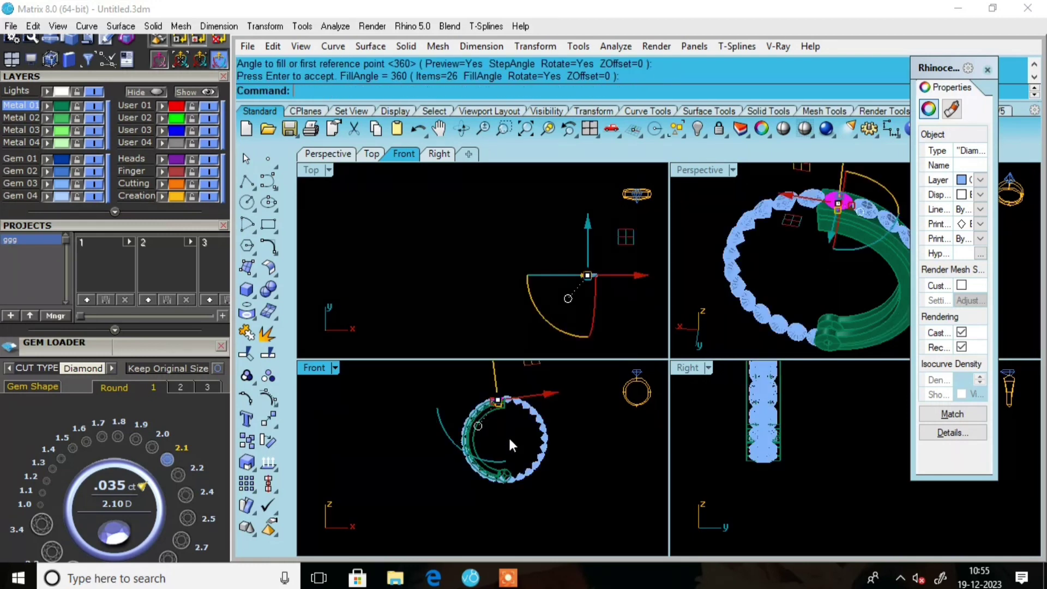
Enlarge the perspective view and measure the gap between two neighbouring gems on the band
key("ctrl+F4")
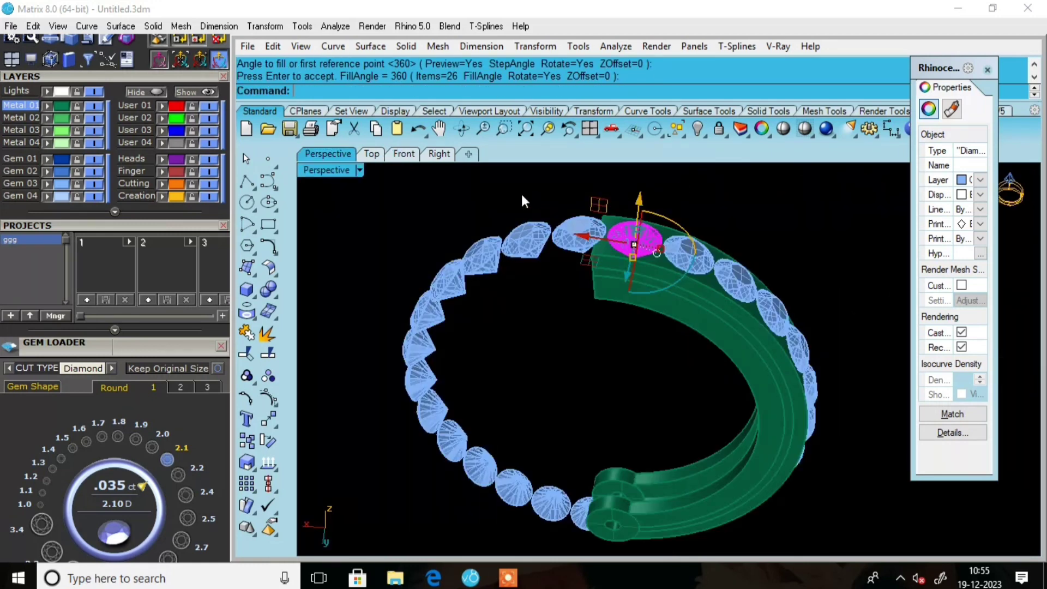
key("Escape")
scroll(650, 235, "up", 8)
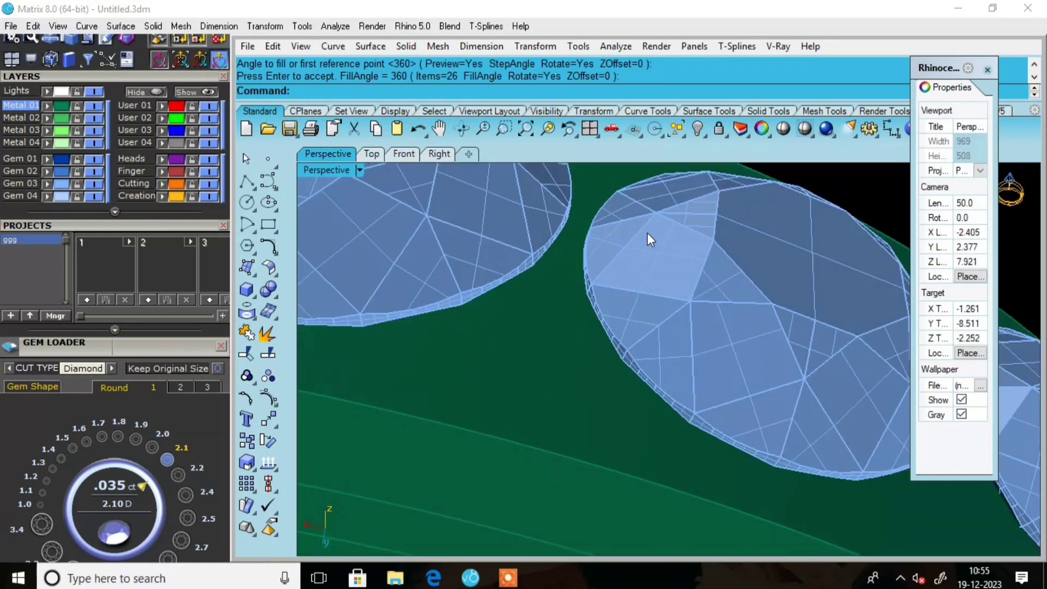
type("Distance")
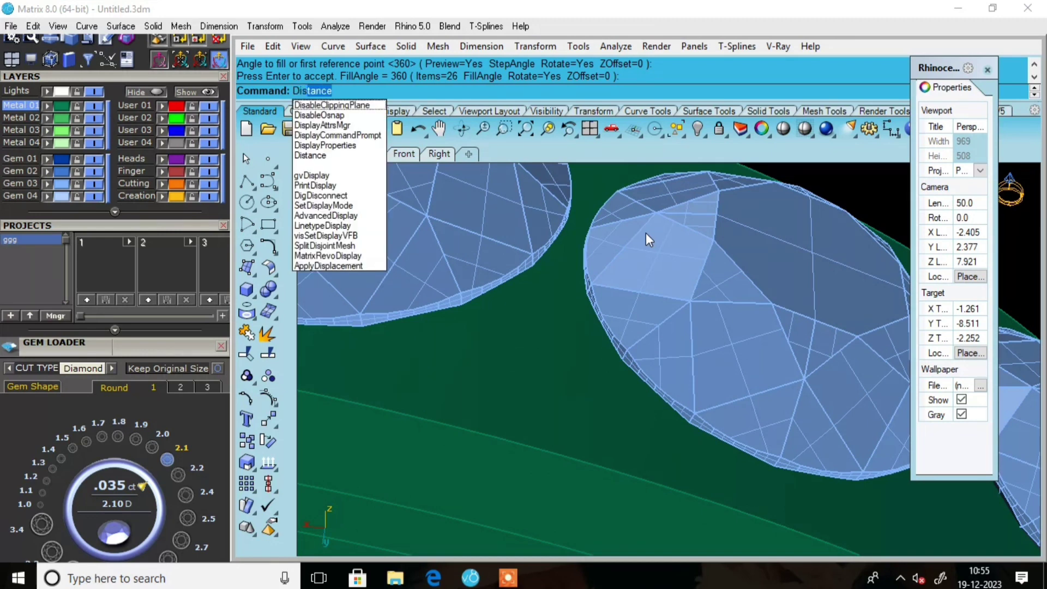
key("Return")
left_click(594, 224)
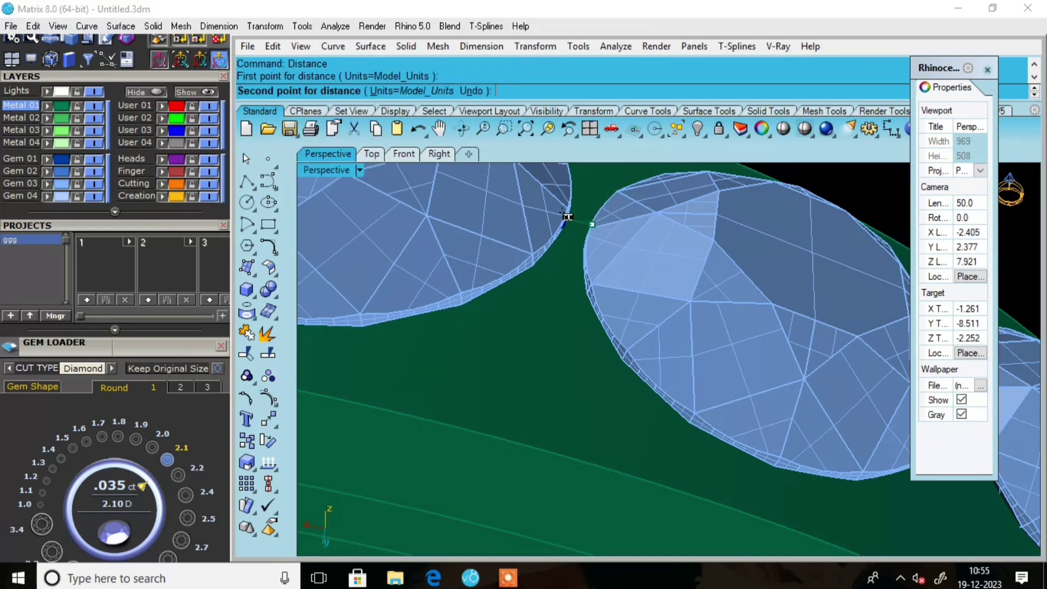
right_click_drag(568, 217, 574, 220, "shift")
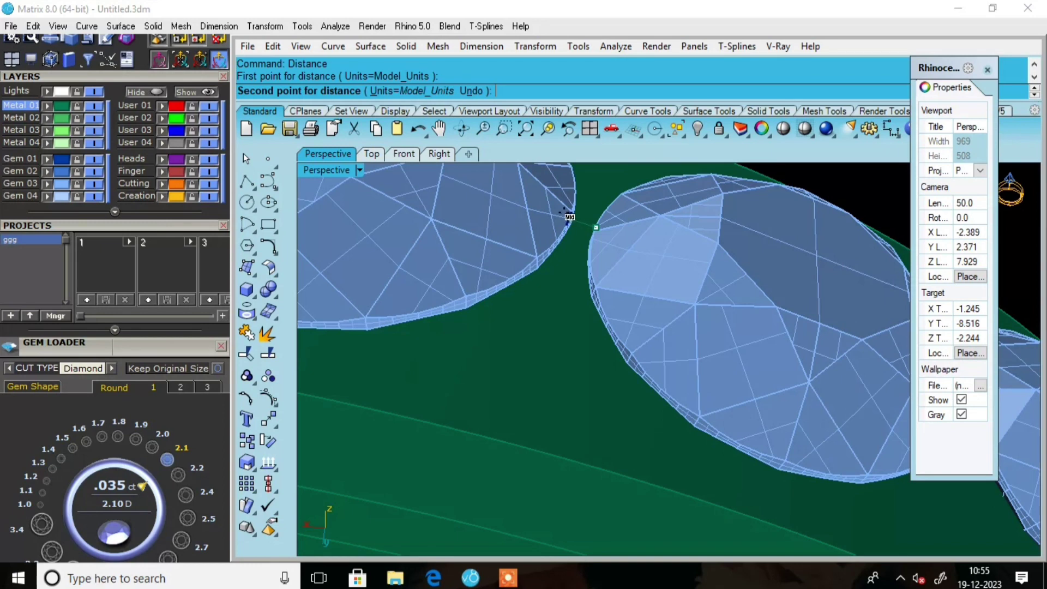
left_click(570, 217)
Delete the ten gems lying off the band, from its open end round towards the hinge
scroll(595, 286, "down", 10)
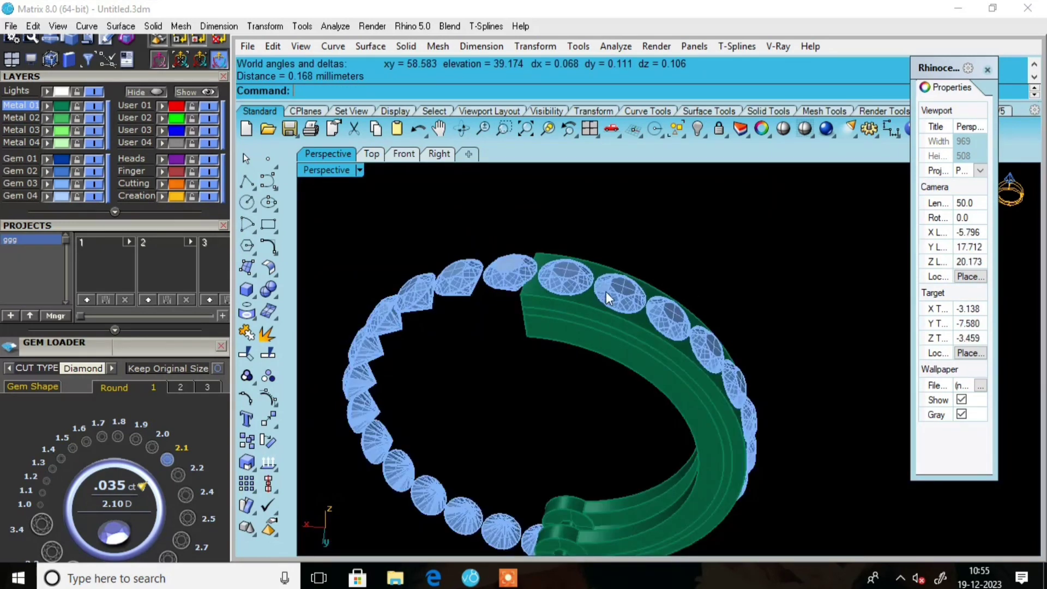
left_click(558, 277)
key("Delete")
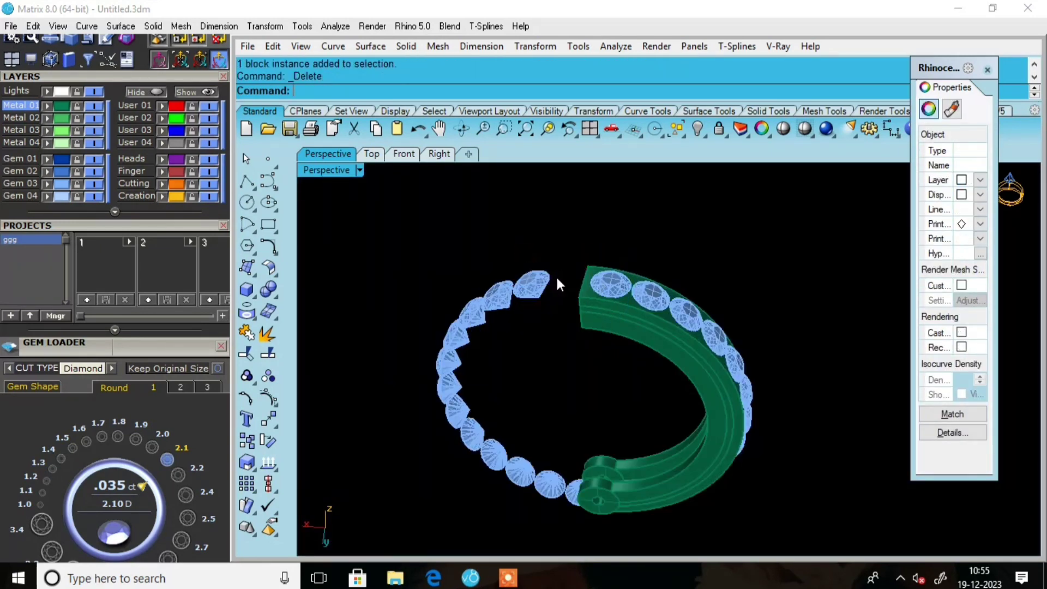
left_click(540, 281)
key("Delete")
left_click_drag(538, 229, 473, 334)
left_click_drag(431, 446, 431, 437)
key("Delete")
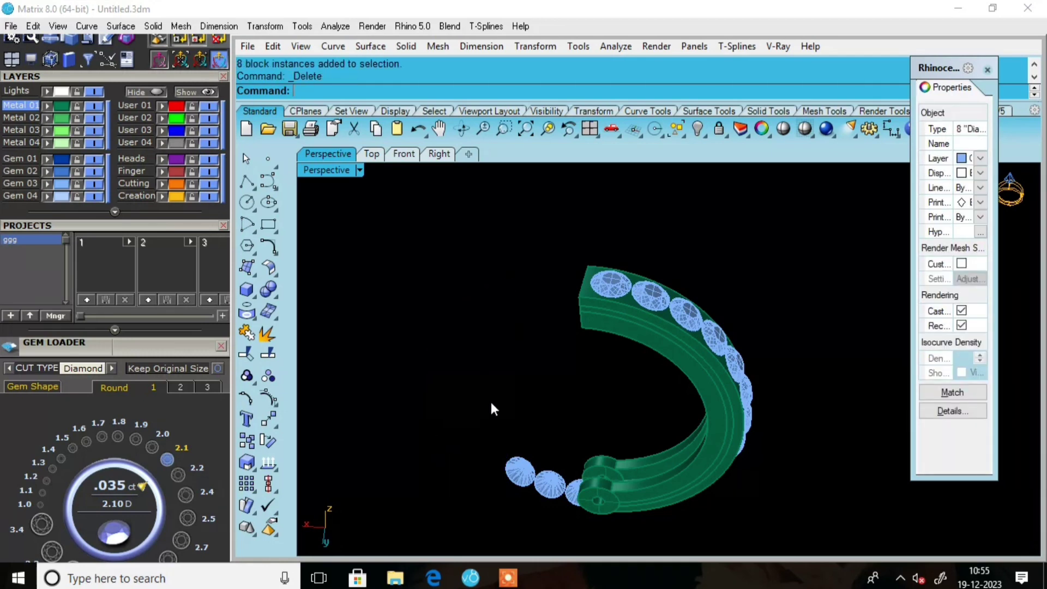
Delete the three remaining loose gems just beyond the hinge end of the band
right_click_drag(490, 401, 571, 279)
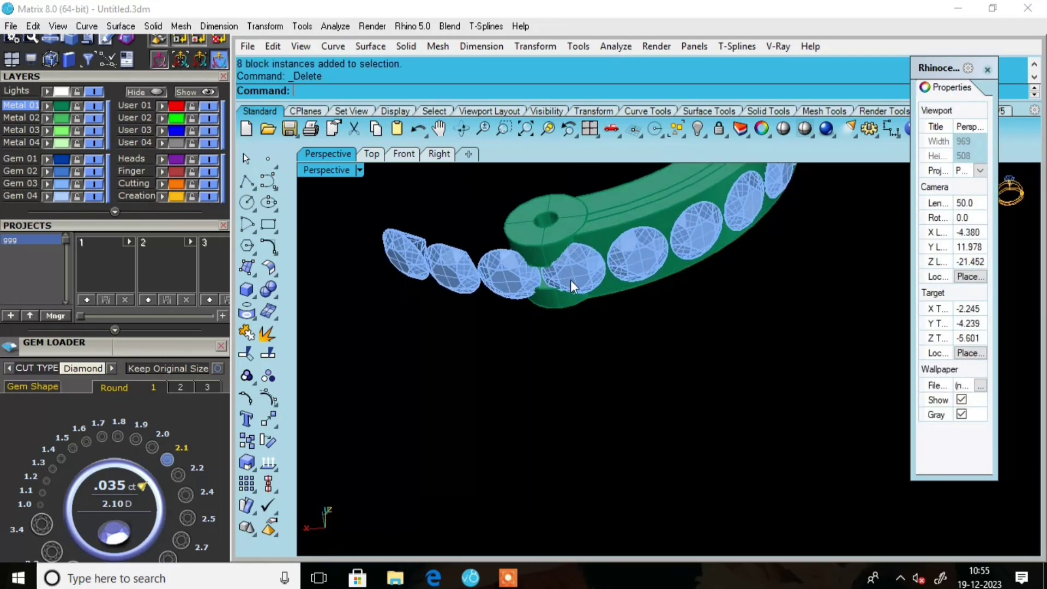
left_click(500, 275)
key("Delete")
left_click(456, 269)
key("Delete")
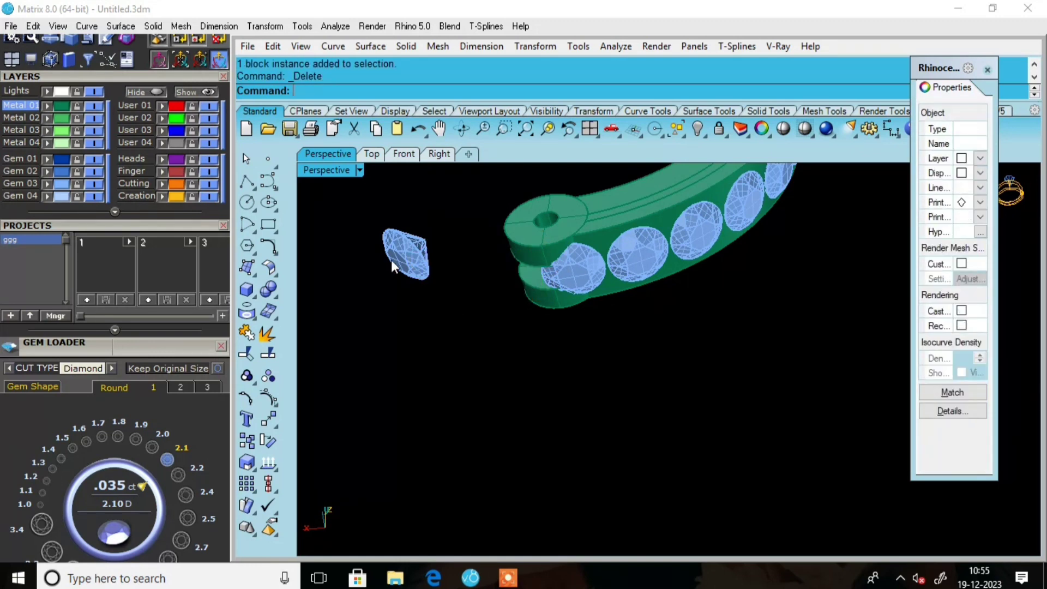
left_click(395, 259)
key("Delete")
Delete the gem that overlaps the gap between the hinge knuckles
right_click_drag(470, 292, 521, 178)
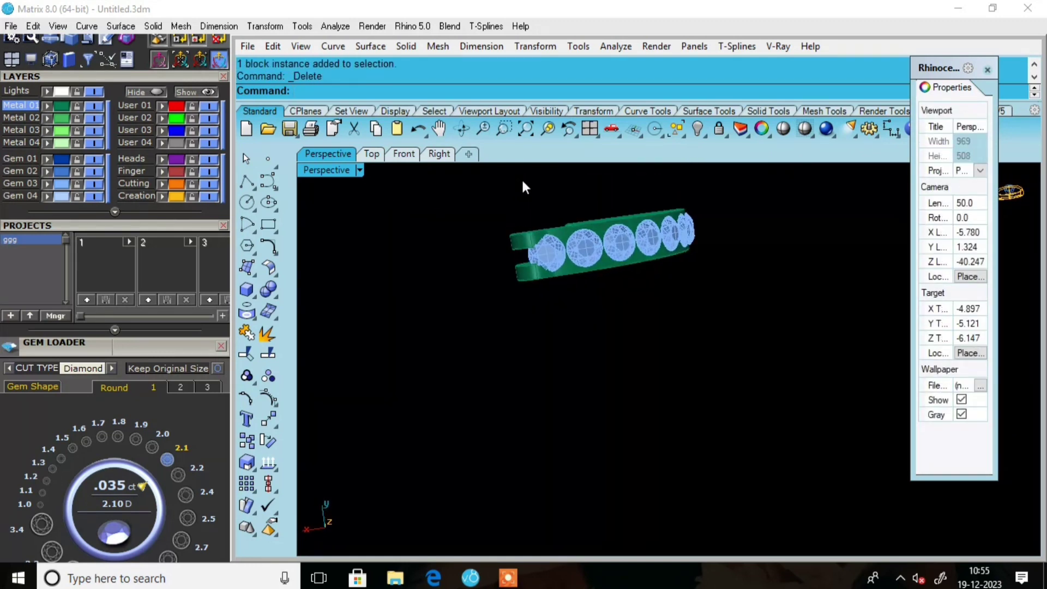
scroll(548, 254, "up", 3)
left_click(538, 250)
key("Delete")
Examine the remaining gem row along the band's outer surface from several angles
right_click_drag(544, 281, 583, 492)
scroll(548, 393, "down", 3)
scroll(574, 279, "up", 3)
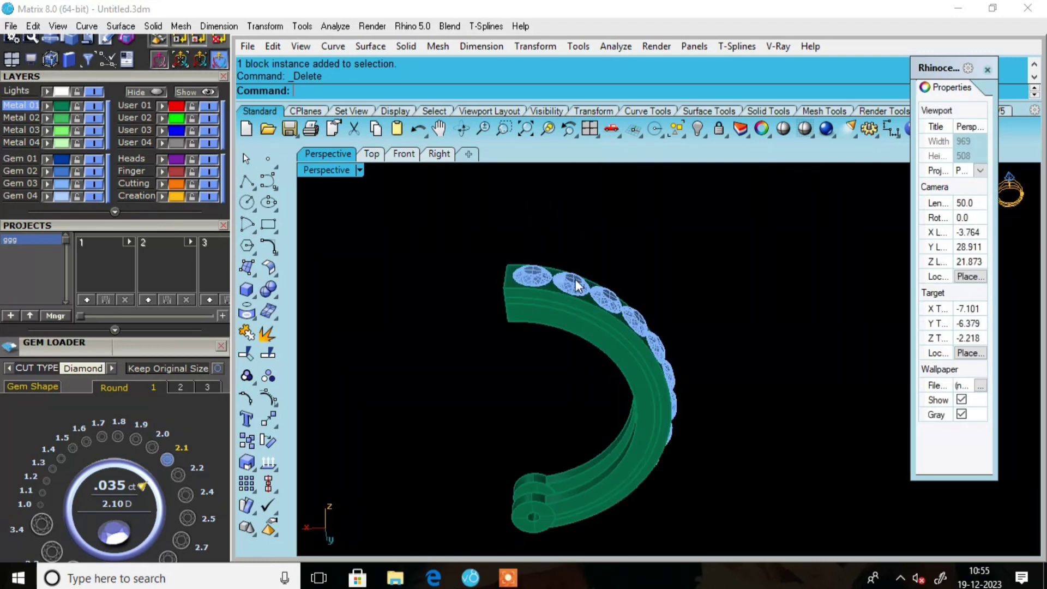
right_click_drag(575, 280, 534, 320)
scroll(487, 321, "up", 6)
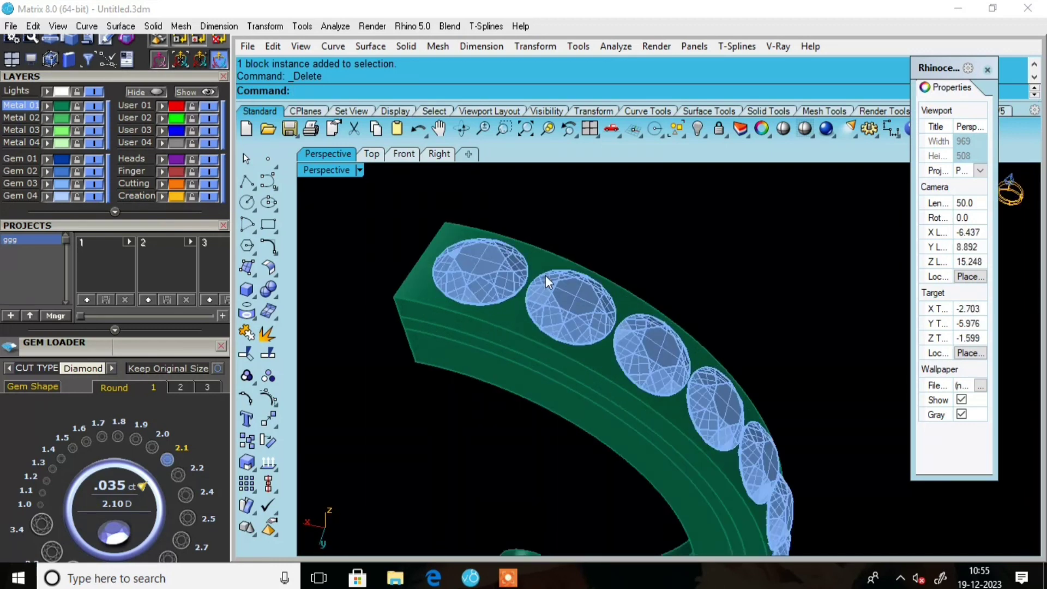
scroll(545, 276, "down", 10)
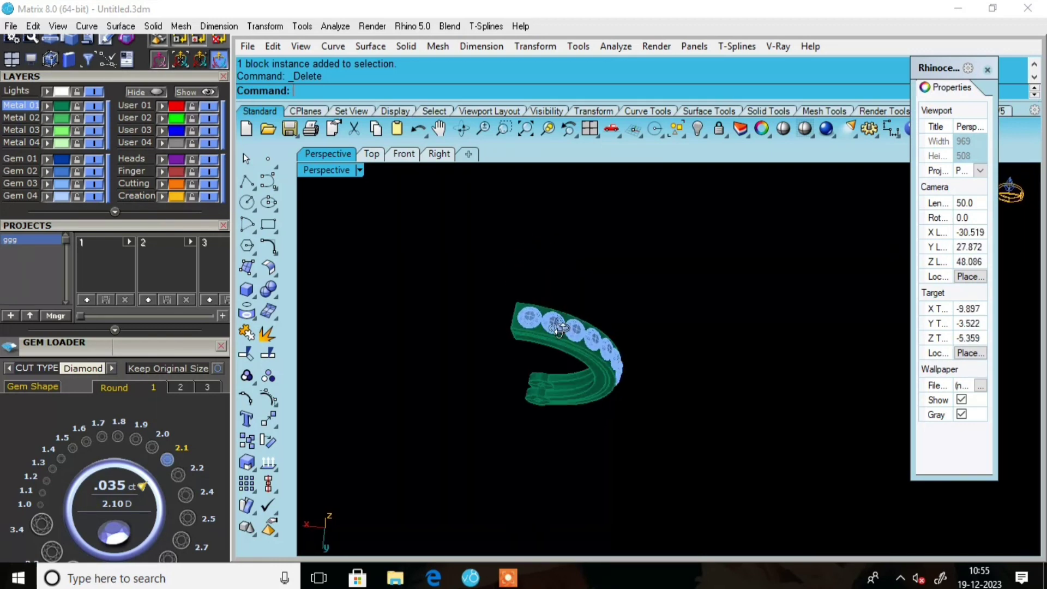
right_click_drag(558, 327, 568, 292)
scroll(537, 275, "up", 5)
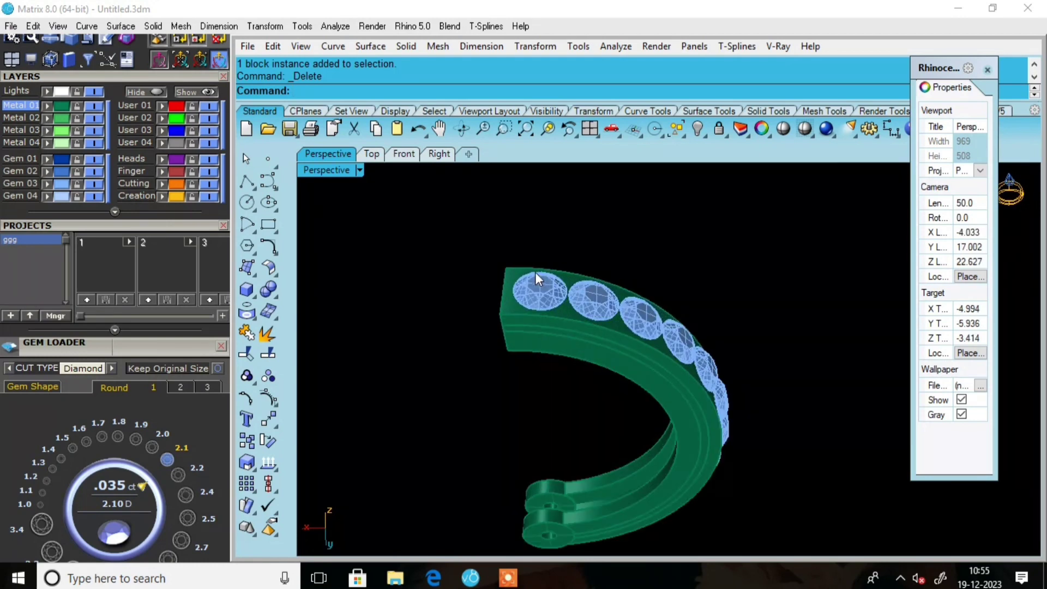
scroll(560, 268, "down", 4)
right_click_drag(567, 302, 546, 269)
scroll(582, 290, "up", 2)
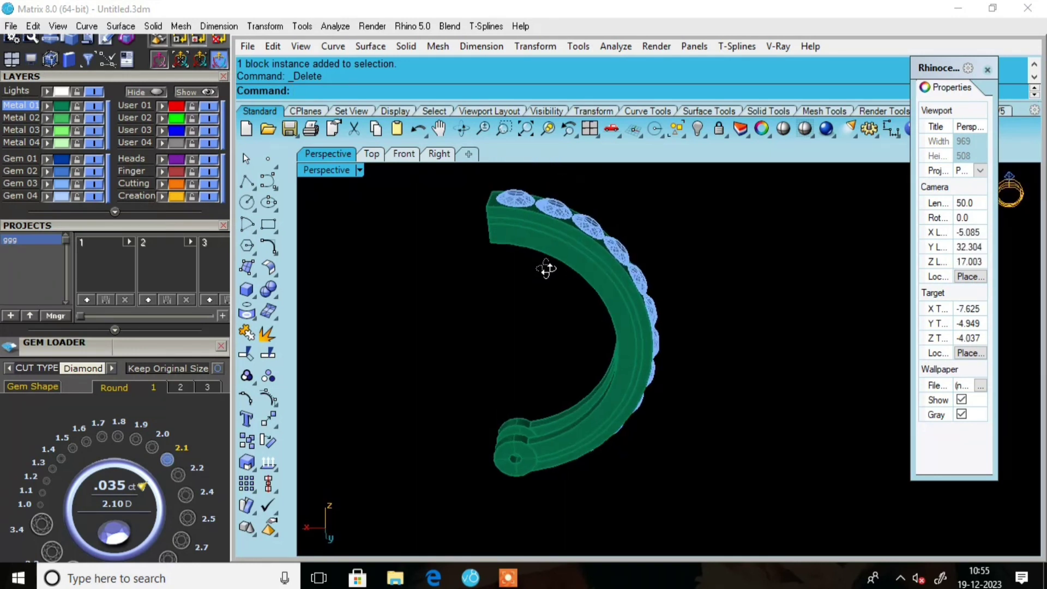
Try a 6 by 6 mm rectangle centred on the origin in the four-view layout and undo it
left_click(591, 130)
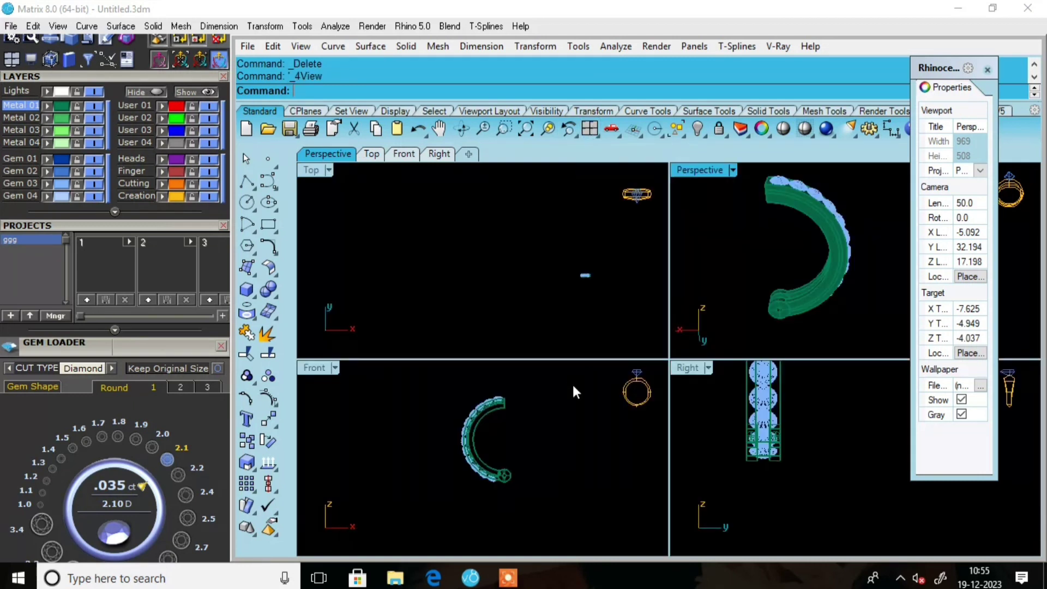
left_click(275, 230)
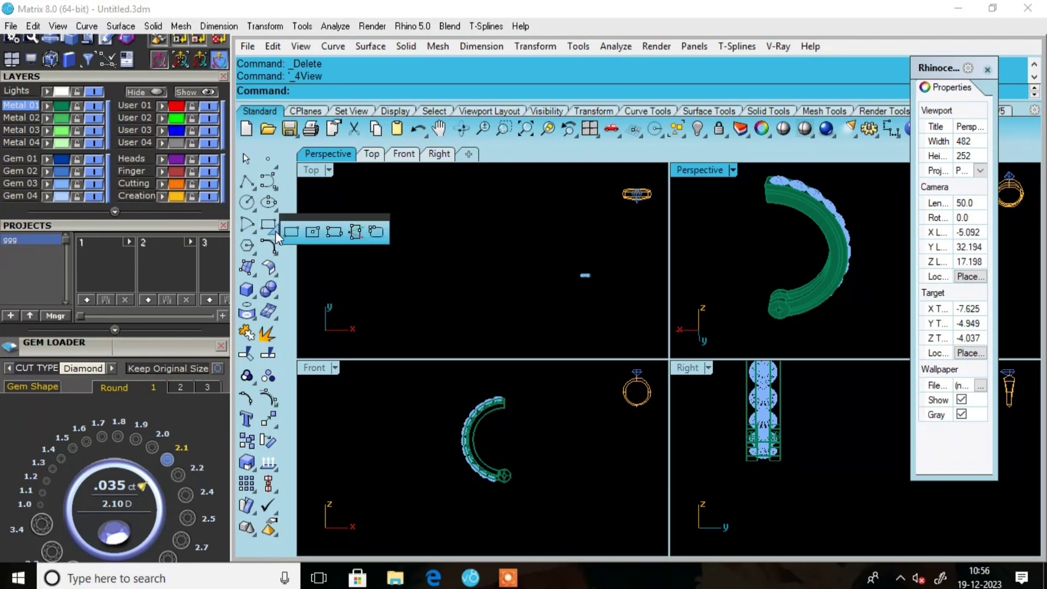
left_click(313, 231)
type("0")
key("Return")
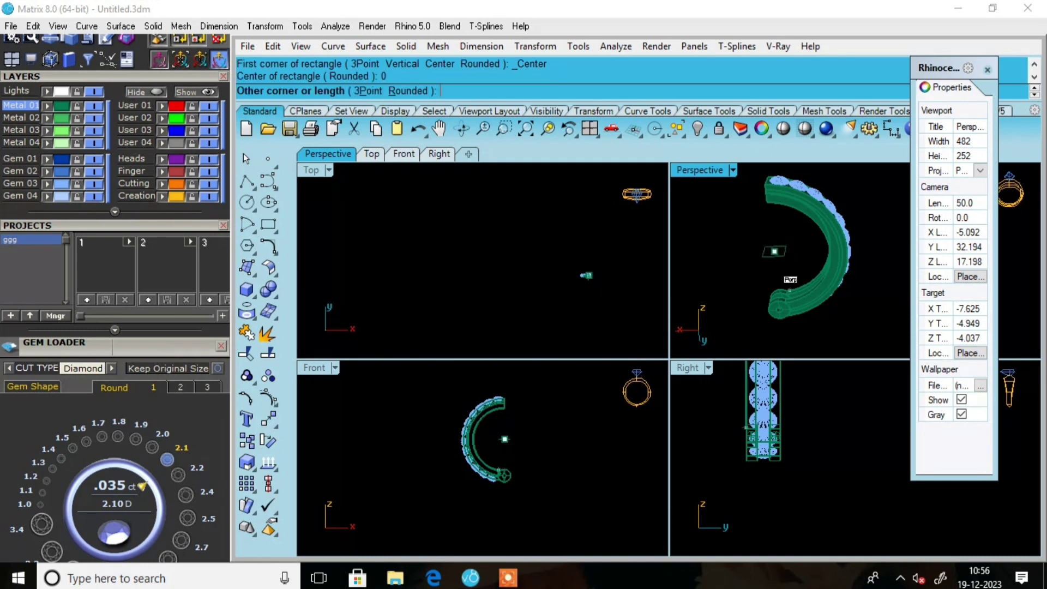
type("6")
key("Return")
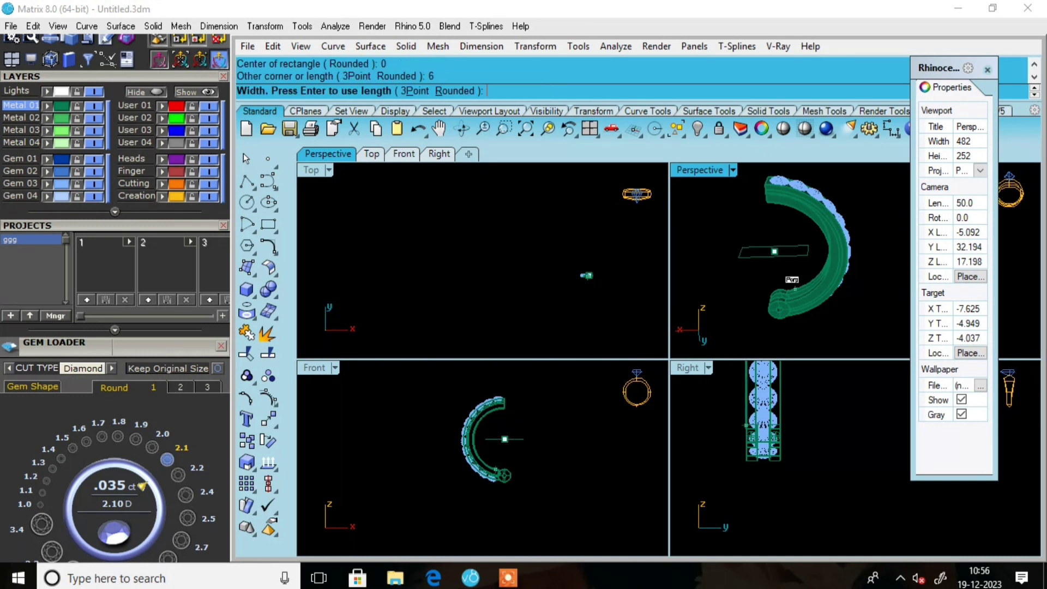
type("6")
key("Return")
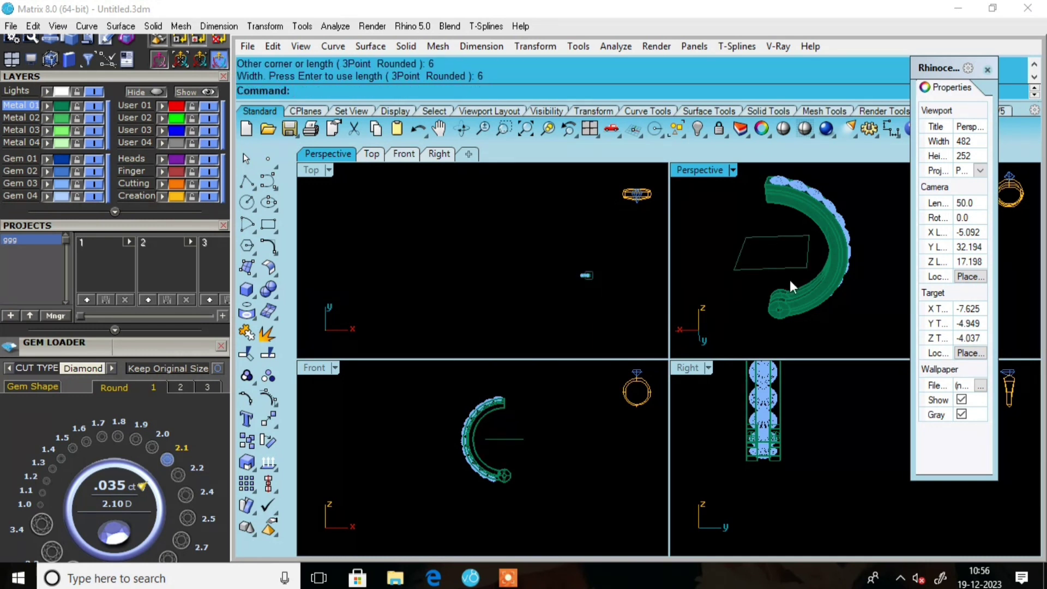
key("ctrl+z")
Draw a 0.6 by 0.6 mm rectangle centred on the origin in the perspective view
key("Return")
type("0")
key("Return")
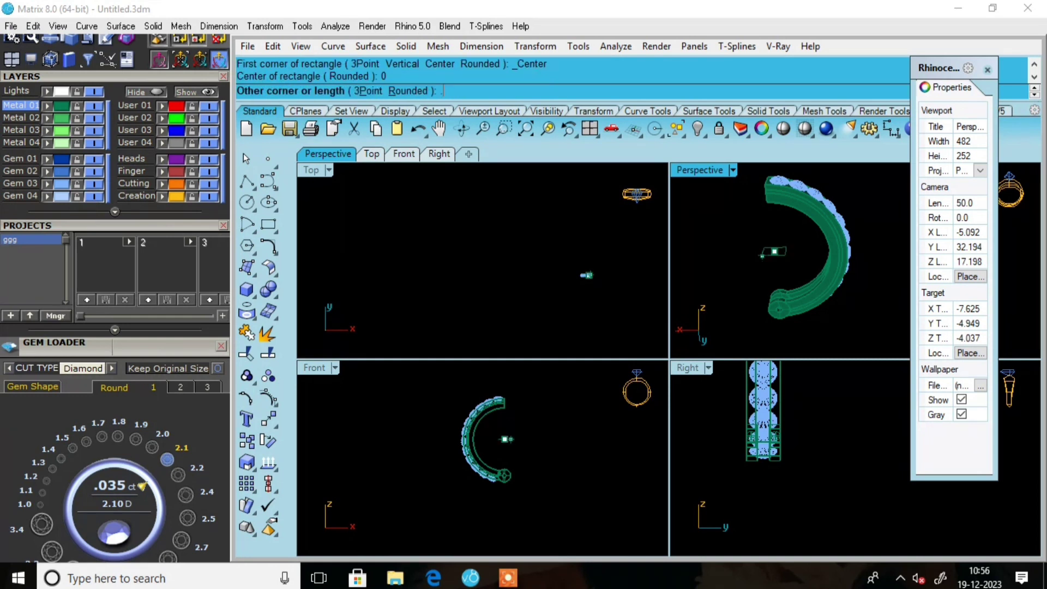
type(".6")
key("Return")
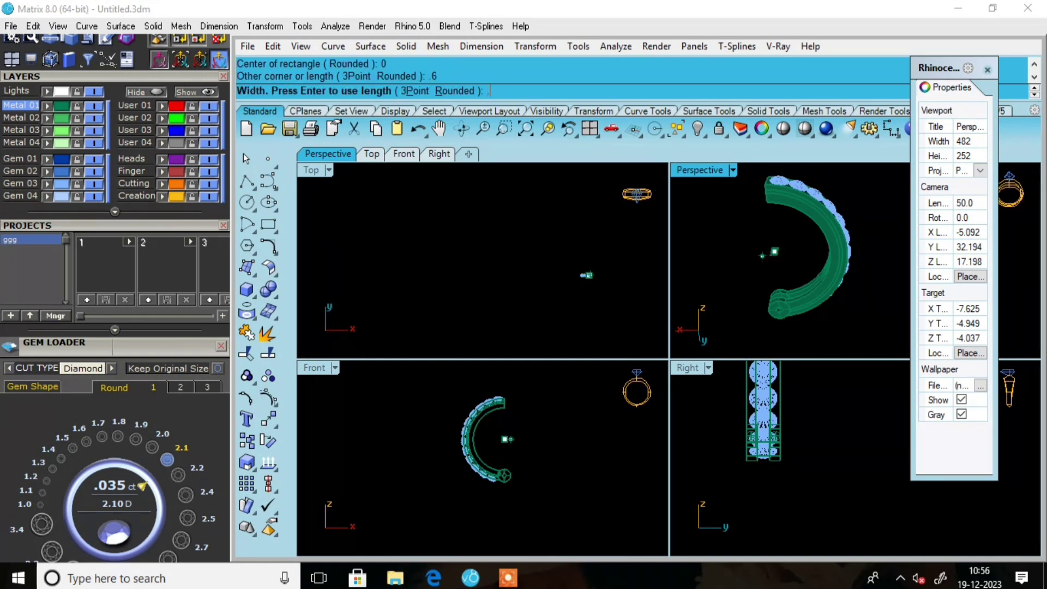
type(".6")
key("Return")
scroll(791, 250, "up", 5)
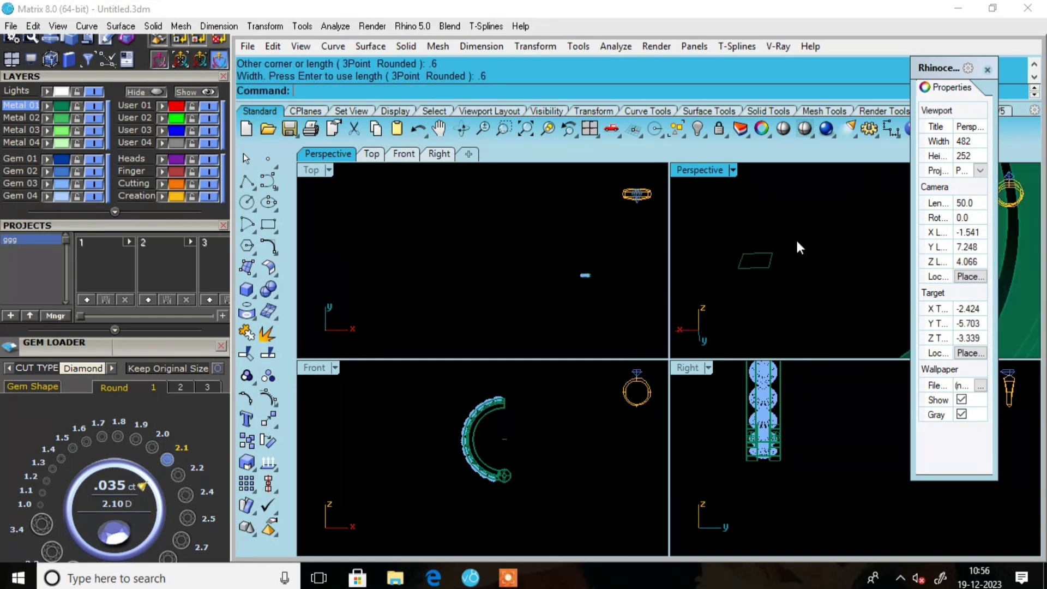
Extrude the small square 0.8 mm upward as a solid, with the both-sides option turned off
left_click_drag(718, 291, 718, 291)
left_click(246, 289)
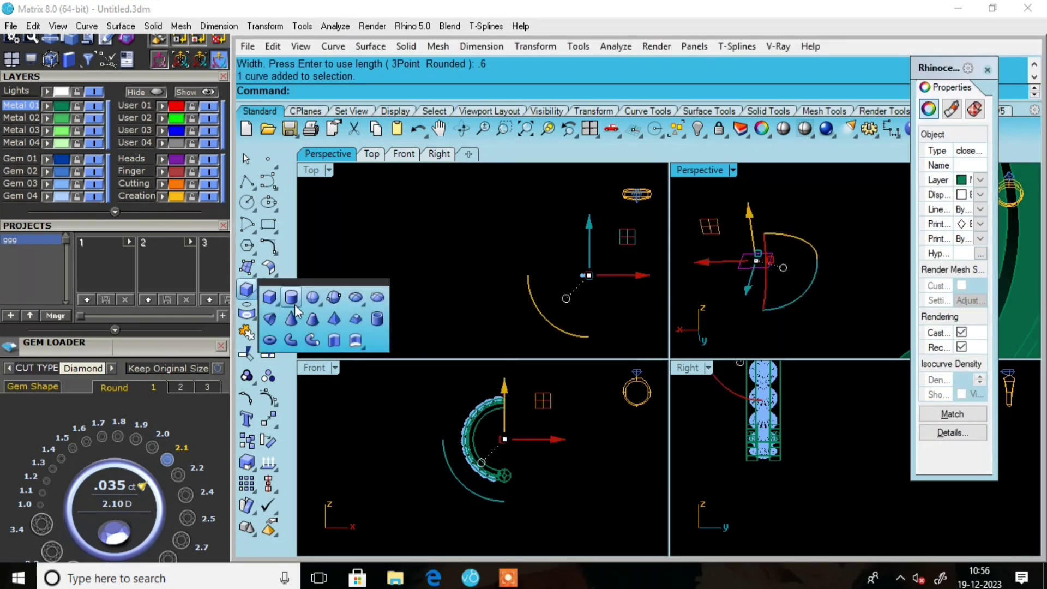
left_click(334, 339)
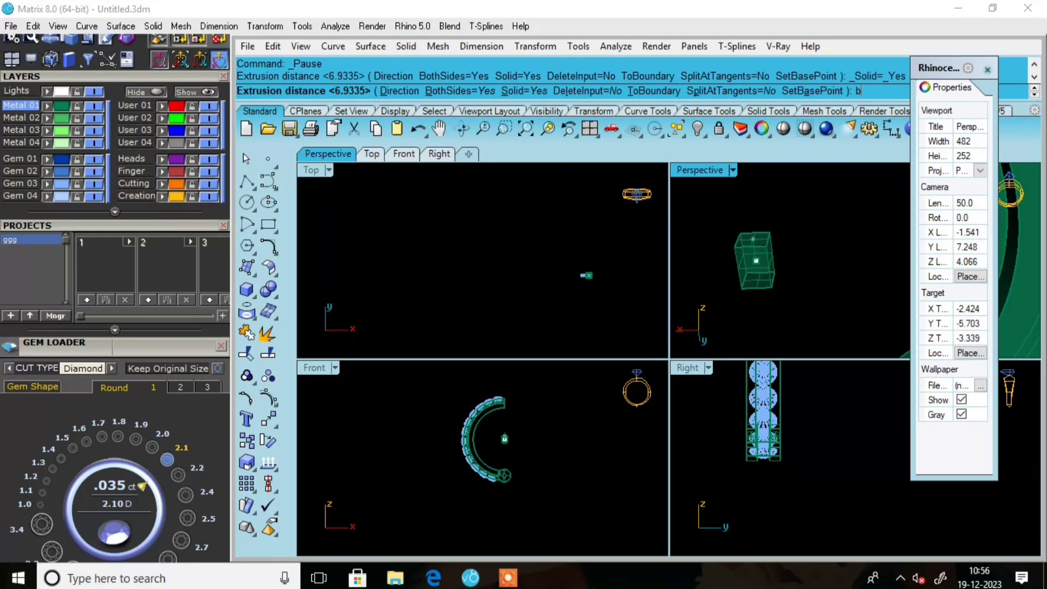
type("b")
key("Return")
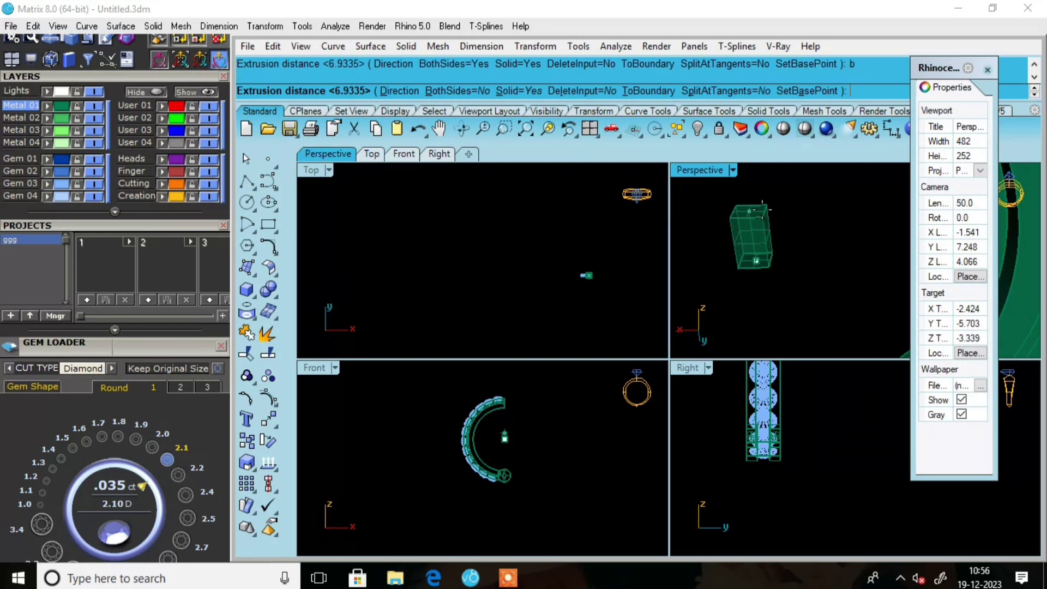
type(".8")
key("Return")
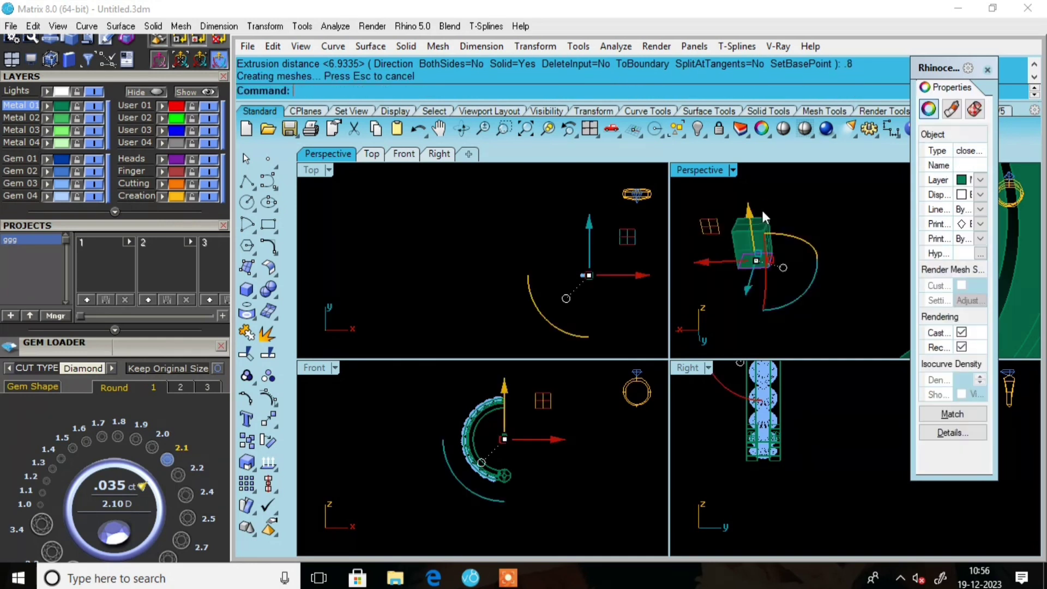
left_click(764, 208)
scroll(726, 249, "down", 3)
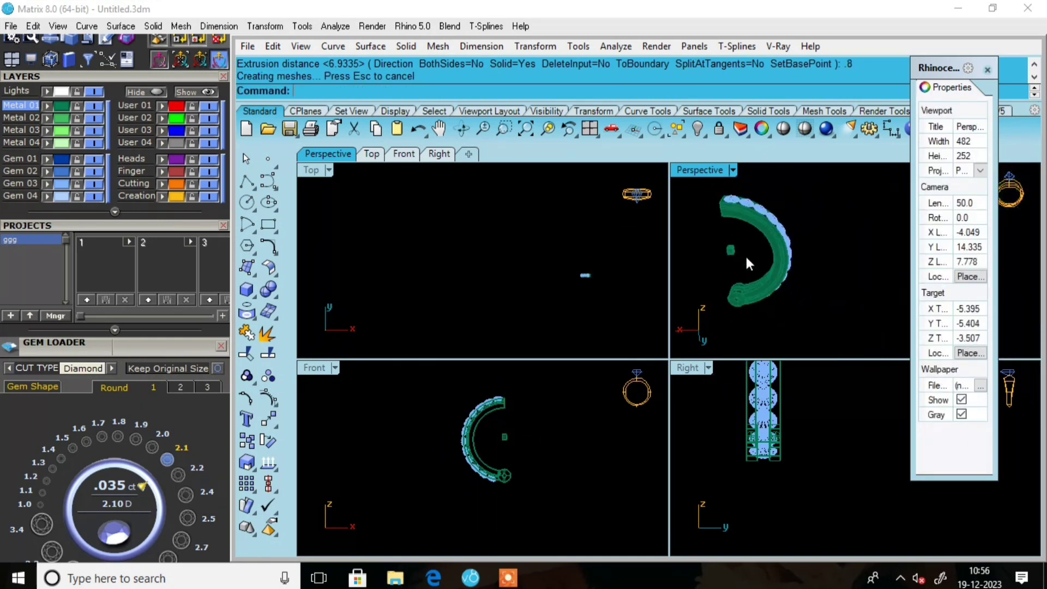
Move the small block straight up from the origin to the band's open upper end beside the first diamond
double_click(699, 168)
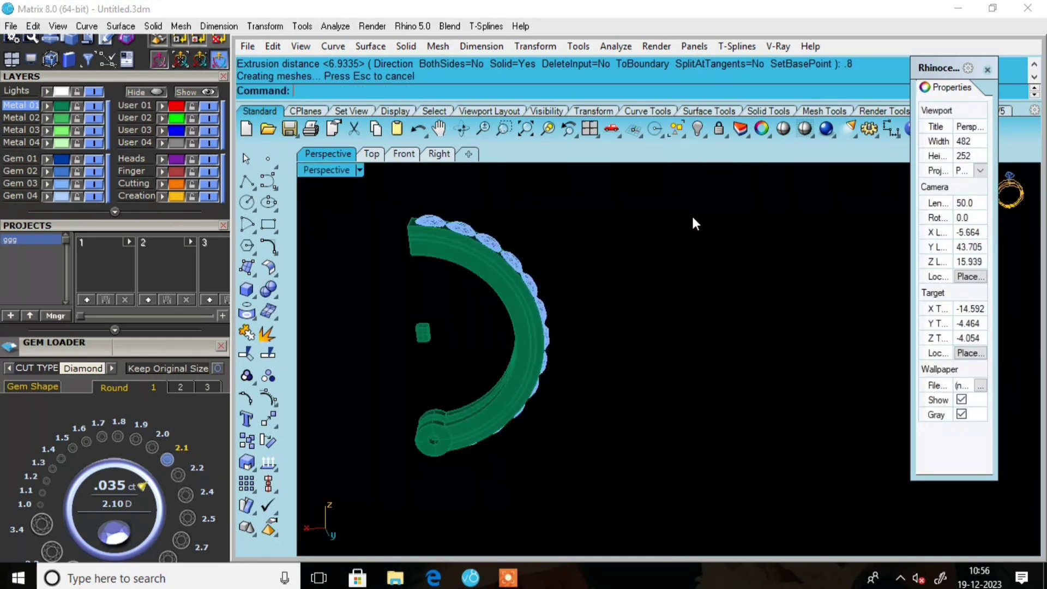
scroll(576, 248, "down", 3)
scroll(578, 294, "up", 4)
left_click(579, 292)
scroll(589, 318, "down", 2)
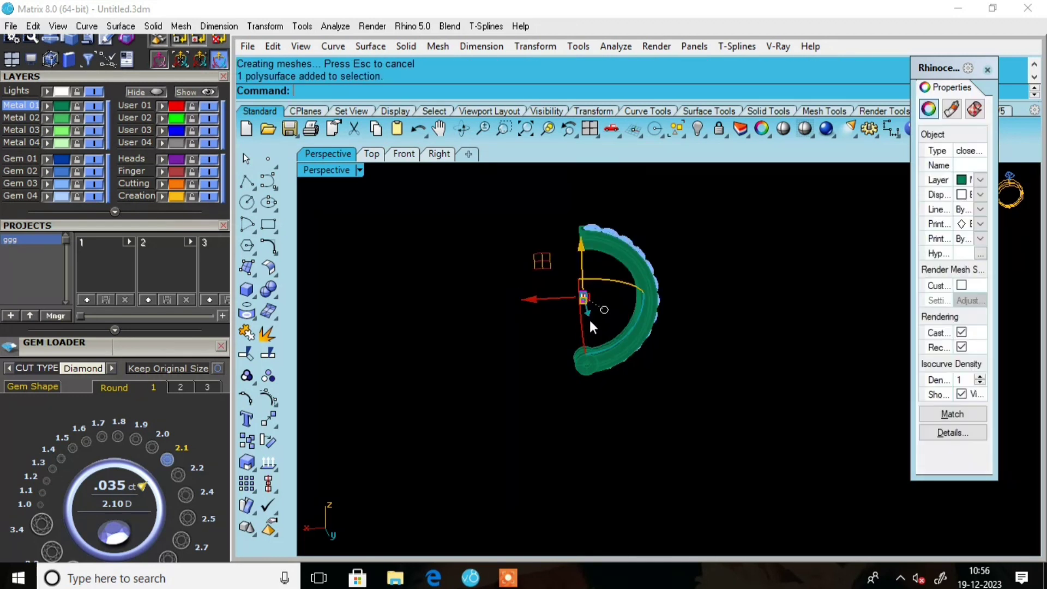
left_click_drag(584, 260, 582, 172)
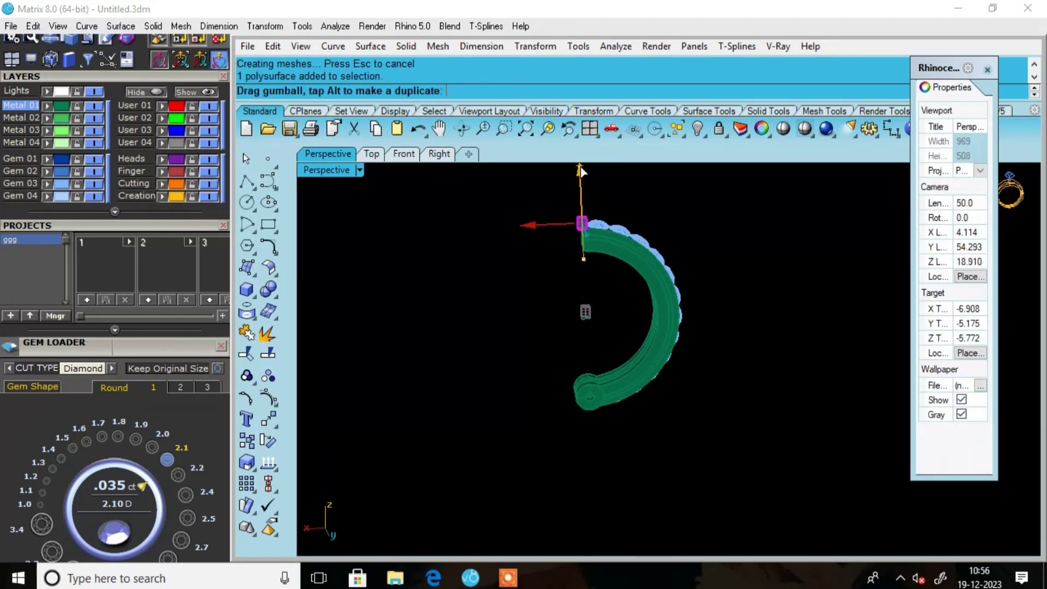
key("Escape")
right_click_drag(696, 203, 689, 276)
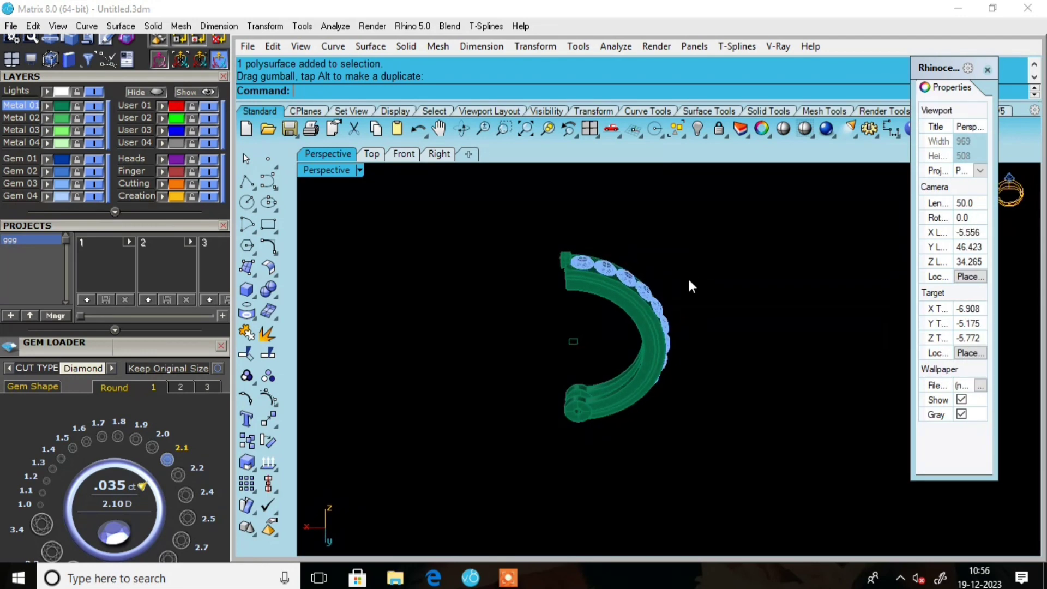
Shift the block across the band's width, off the centre line toward one side edge
scroll(583, 260, "up", 5)
right_click_drag(584, 260, 711, 276)
left_click(763, 285)
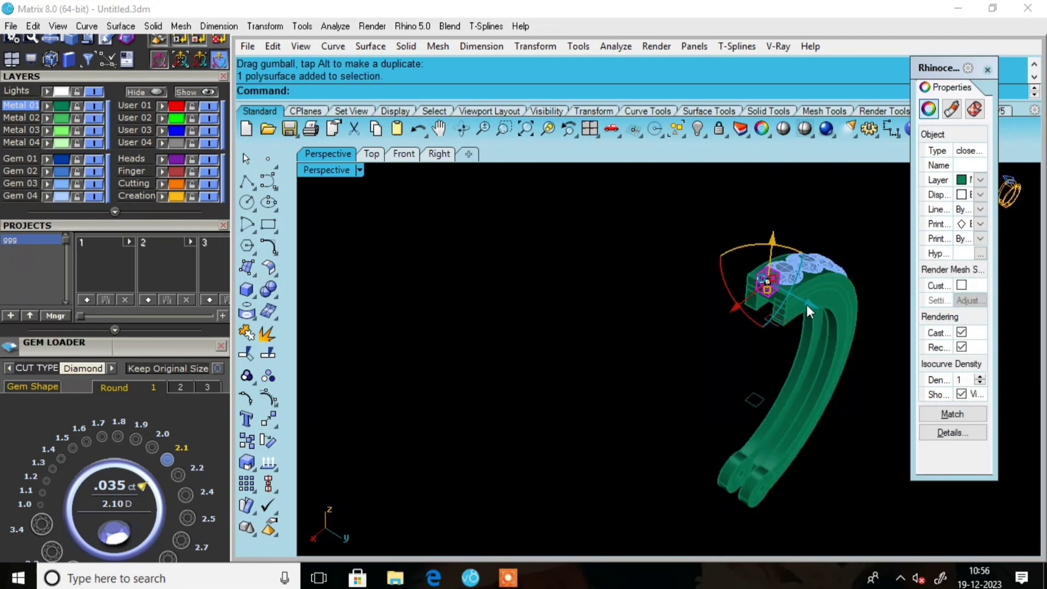
left_click_drag(807, 304, 809, 322)
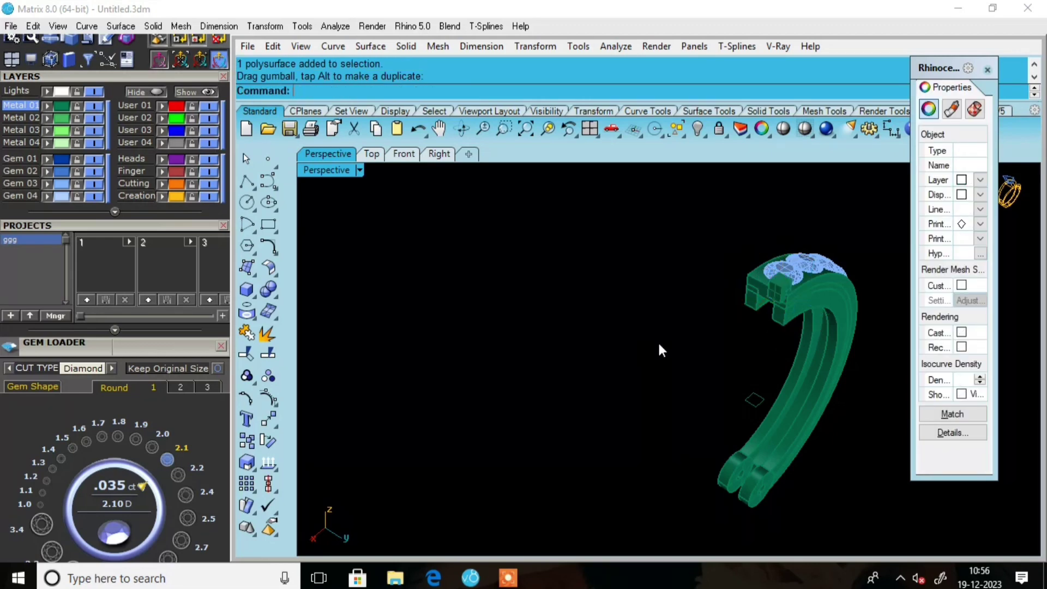
right_click_drag(657, 341, 625, 319)
Shift the block along the band toward the first diamond until it lines up with the band's end face
scroll(610, 267, "up", 5)
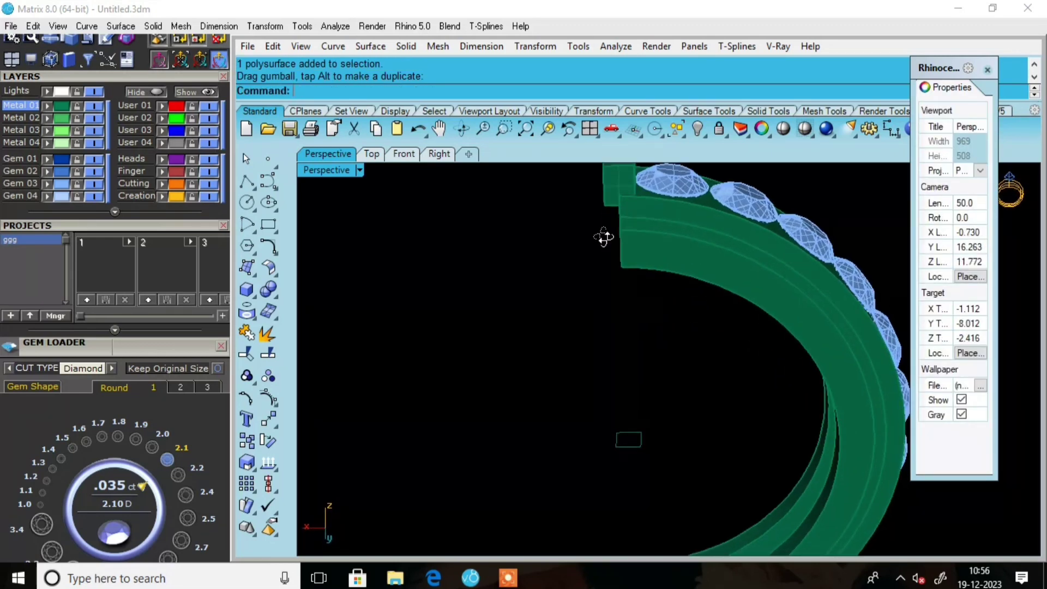
scroll(596, 254, "up", 5)
left_click(587, 254)
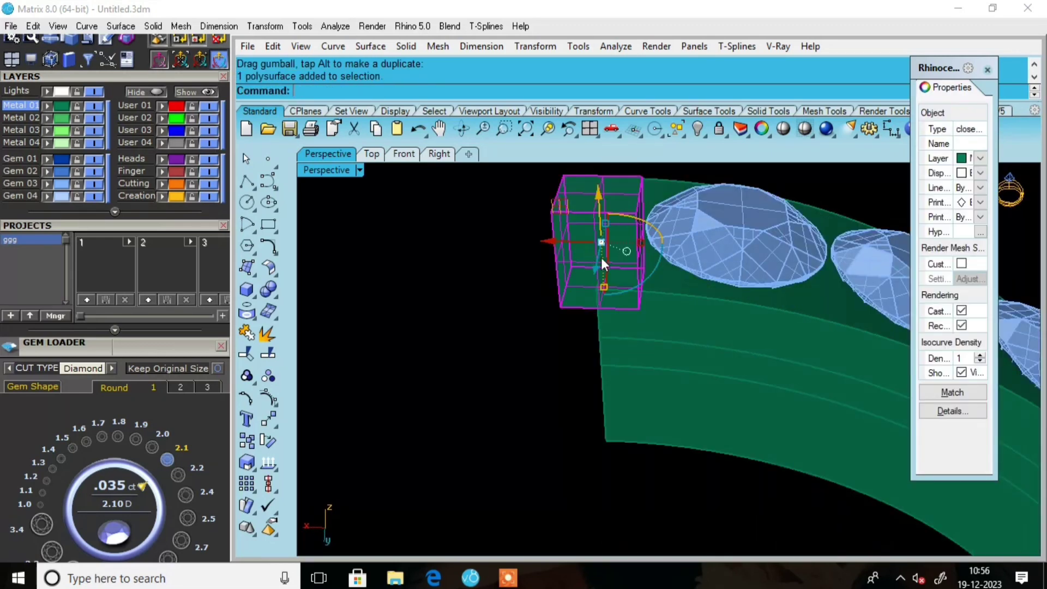
left_click_drag(544, 240, 582, 276)
left_click(545, 222)
right_click_drag(544, 221, 573, 278)
scroll(572, 278, "down", 5)
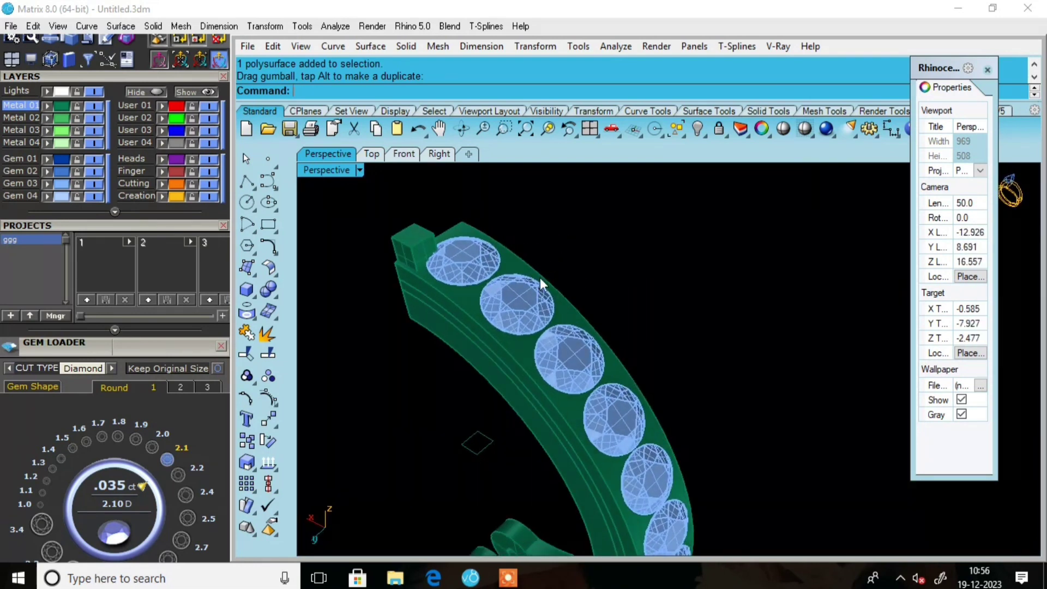
Check the block's position in the front view and move it outward toward the band's side face
left_click(590, 130)
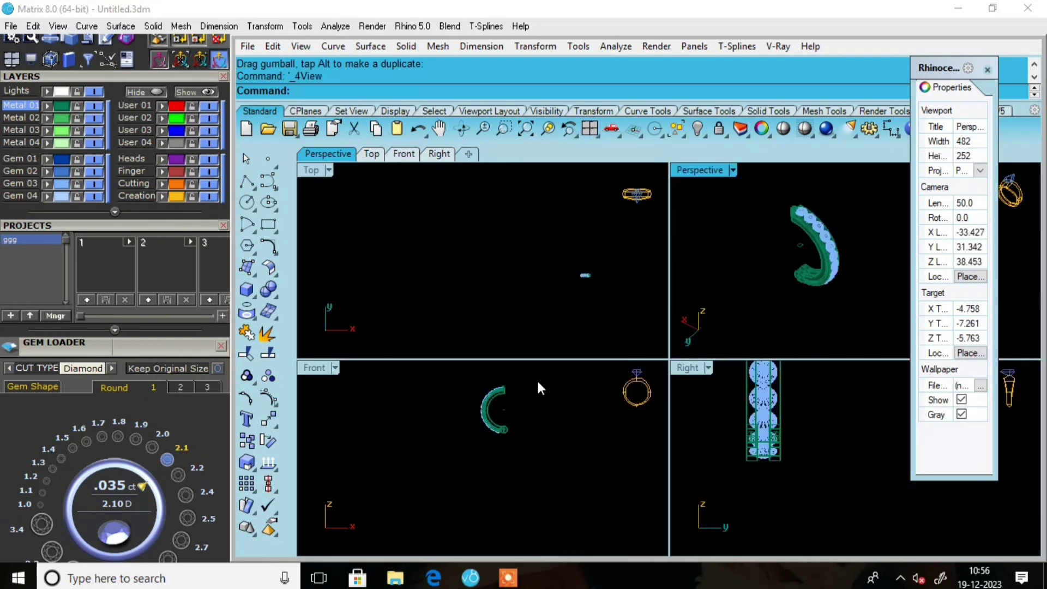
scroll(750, 408, "down", 3)
scroll(550, 388, "up", 8)
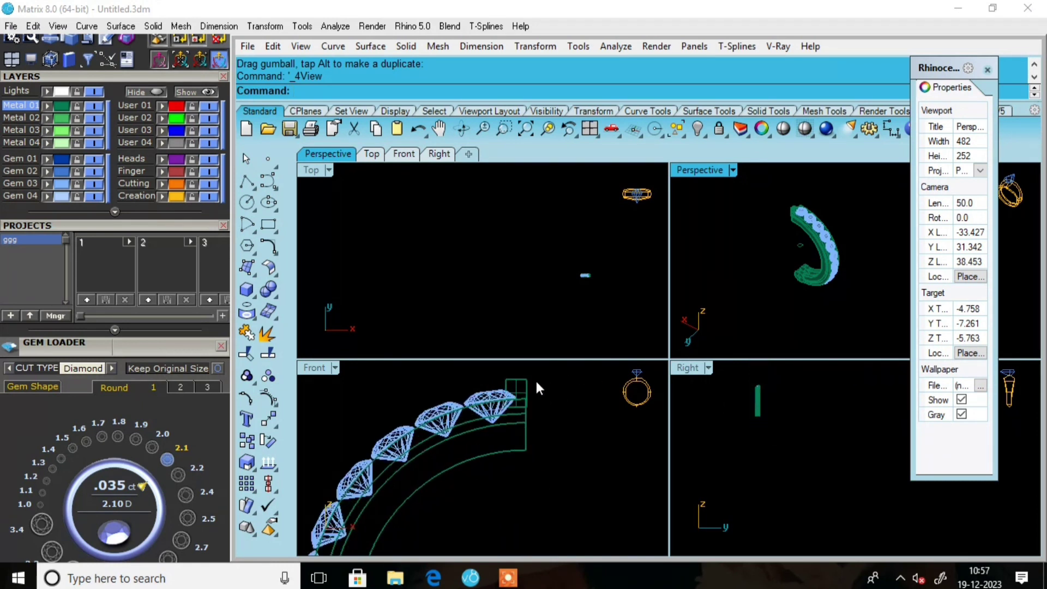
double_click(708, 170)
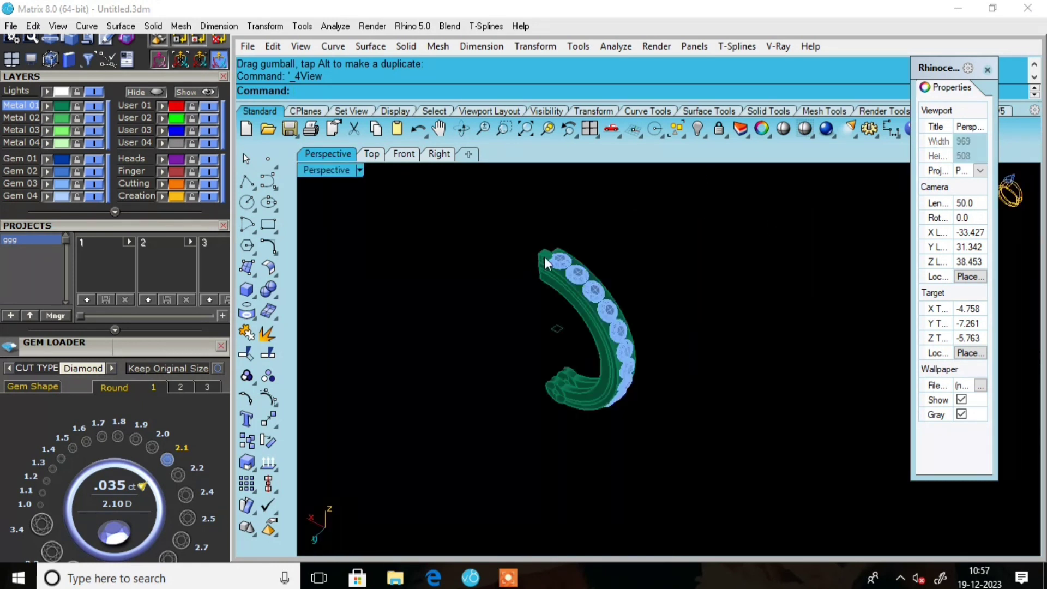
scroll(545, 259, "up", 5)
left_click(557, 270)
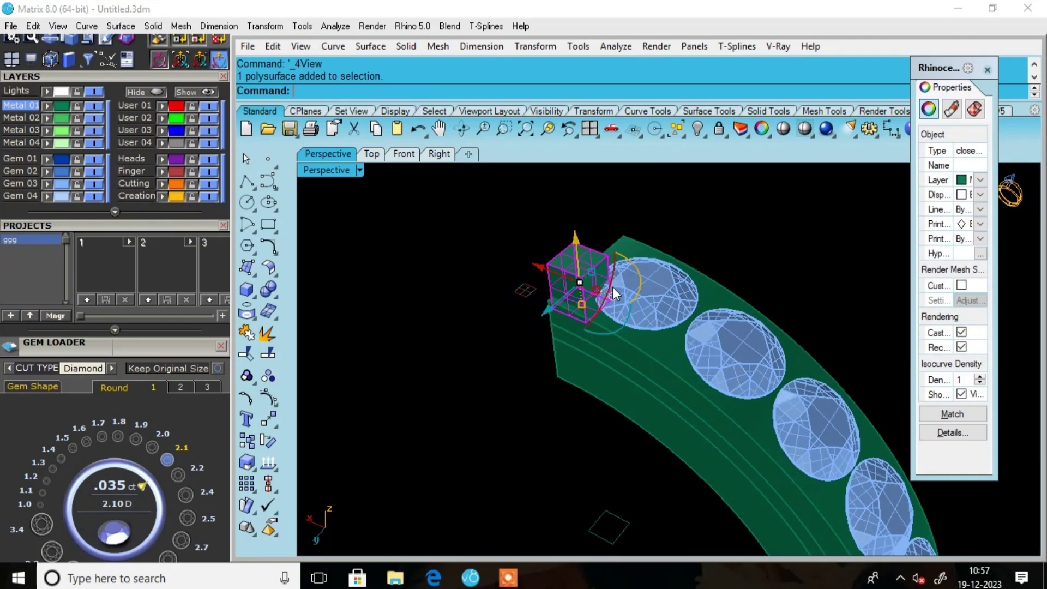
right_click_drag(613, 287, 494, 292)
left_click_drag(434, 302, 430, 308)
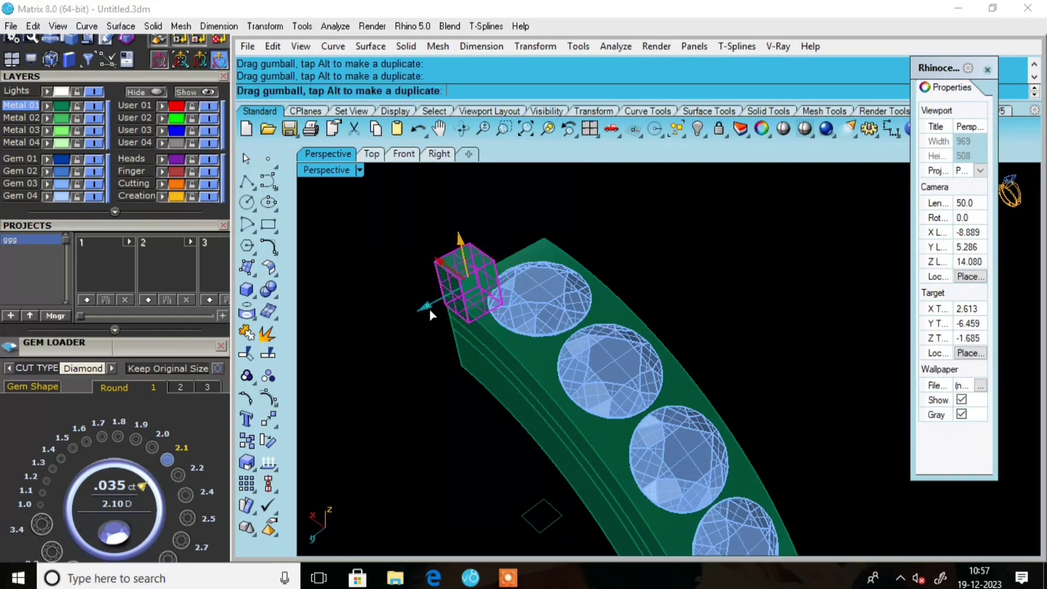
left_click(390, 269)
right_click_drag(402, 270, 711, 279)
scroll(844, 284, "up", 5)
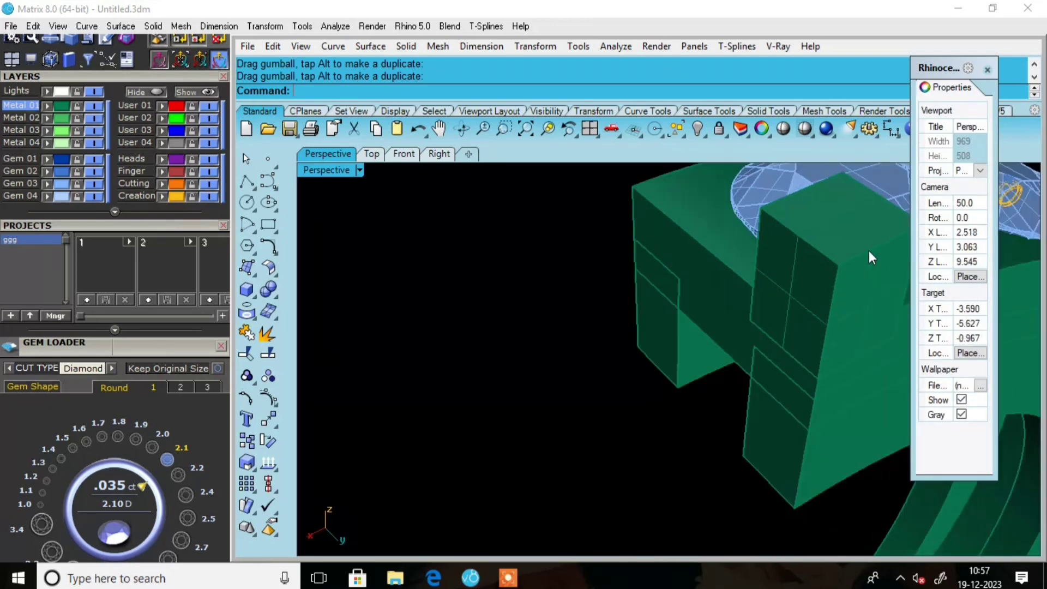
Nudge the block sideways in a close view to line it up with the band's side face
left_click(818, 294)
left_click_drag(858, 295, 840, 323)
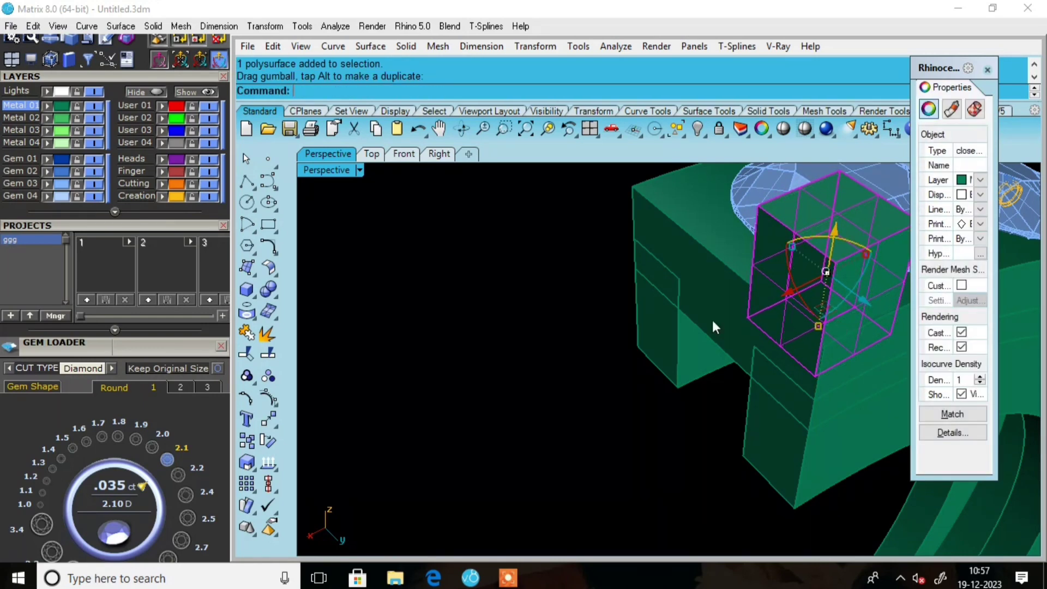
left_click(504, 272)
scroll(712, 279, "down", 5)
right_click_drag(712, 279, 563, 318)
scroll(506, 278, "up", 10)
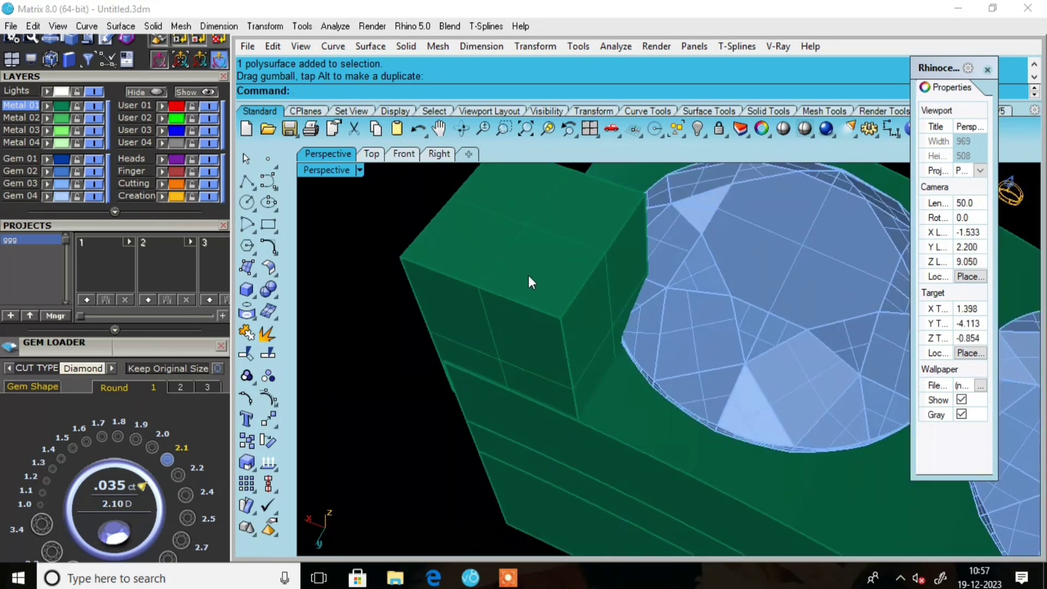
right_click_drag(529, 276, 601, 288)
scroll(601, 287, "down", 3)
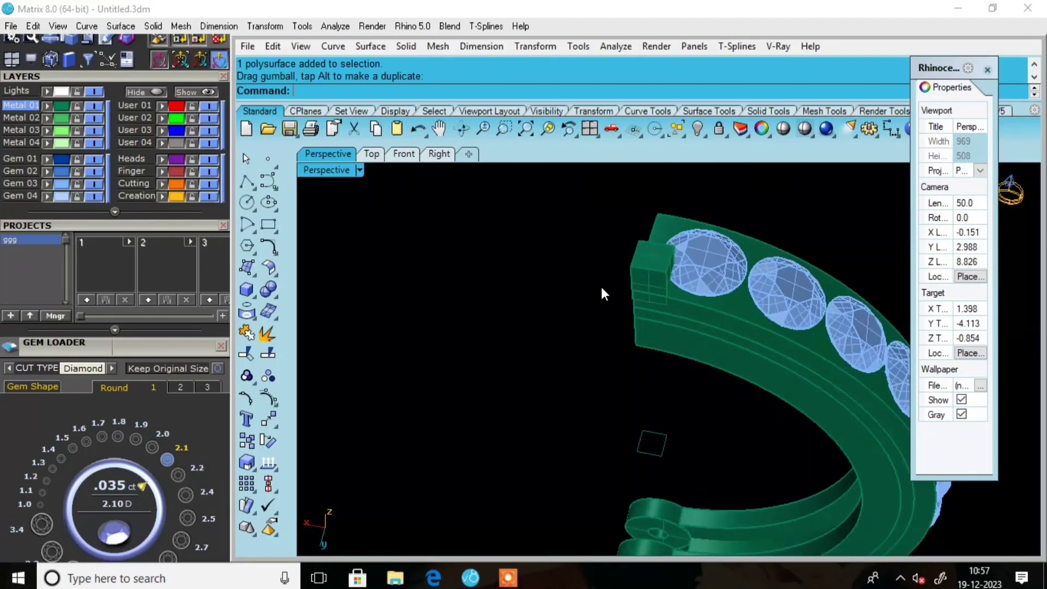
Nudge the block flush with the band's end face and fine-tune its sideways position at the corner
scroll(600, 285, "up", 3)
left_click(693, 274)
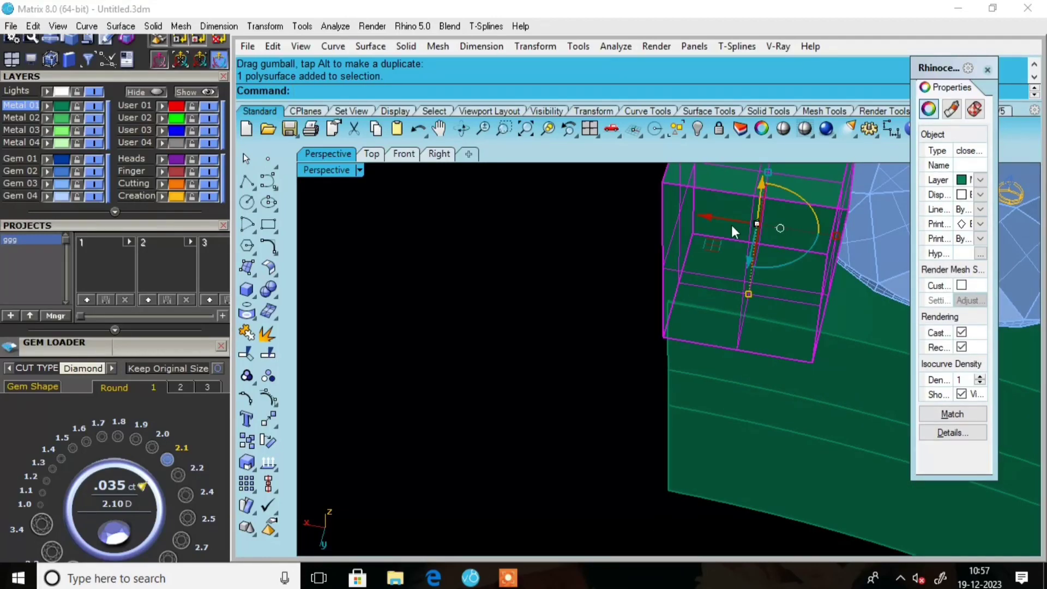
left_click_drag(703, 217, 704, 233)
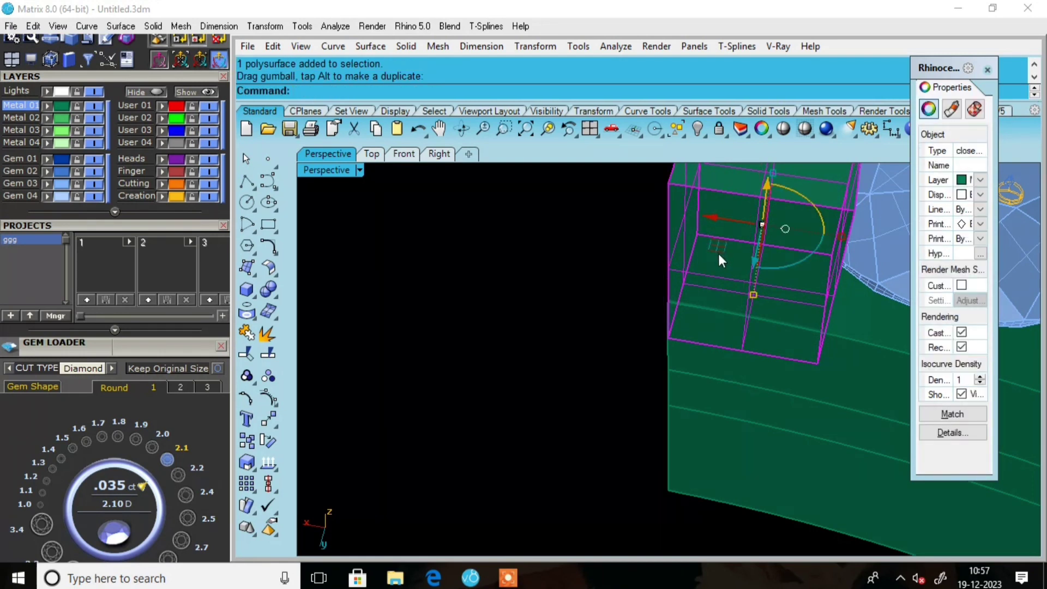
left_click_drag(752, 266, 750, 263)
left_click(607, 259)
scroll(610, 260, "down", 3)
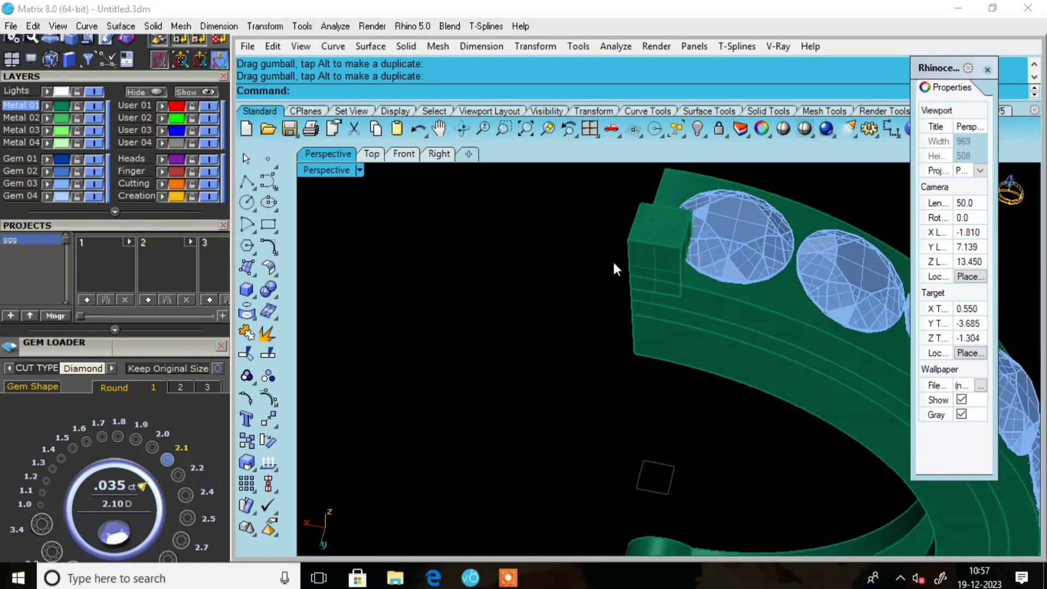
right_click_drag(644, 247, 618, 259)
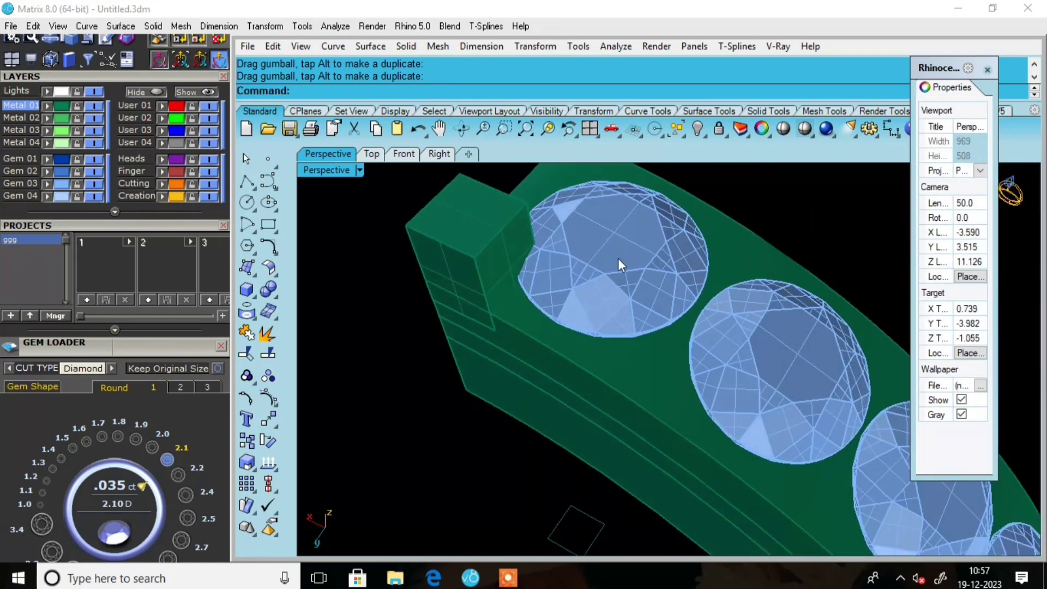
scroll(601, 287, "down", 5)
right_click_drag(554, 308, 542, 286)
scroll(551, 261, "up", 4)
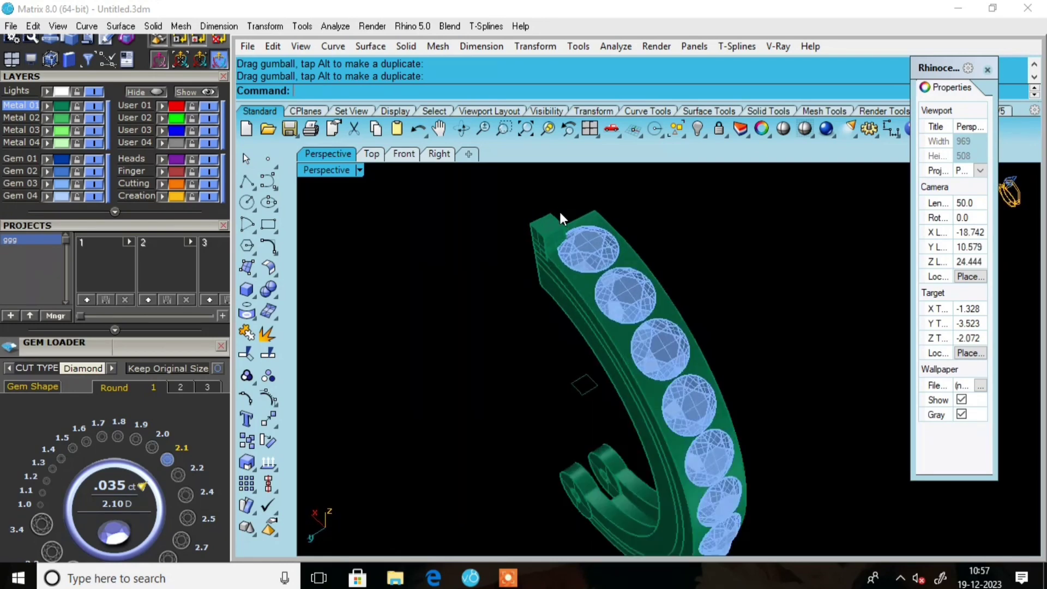
Mirror a copy of the corner block to the band's opposite edge, using a mirror plane from the origin (0) along the X axis
left_click(547, 244)
scroll(545, 238, "down", 4)
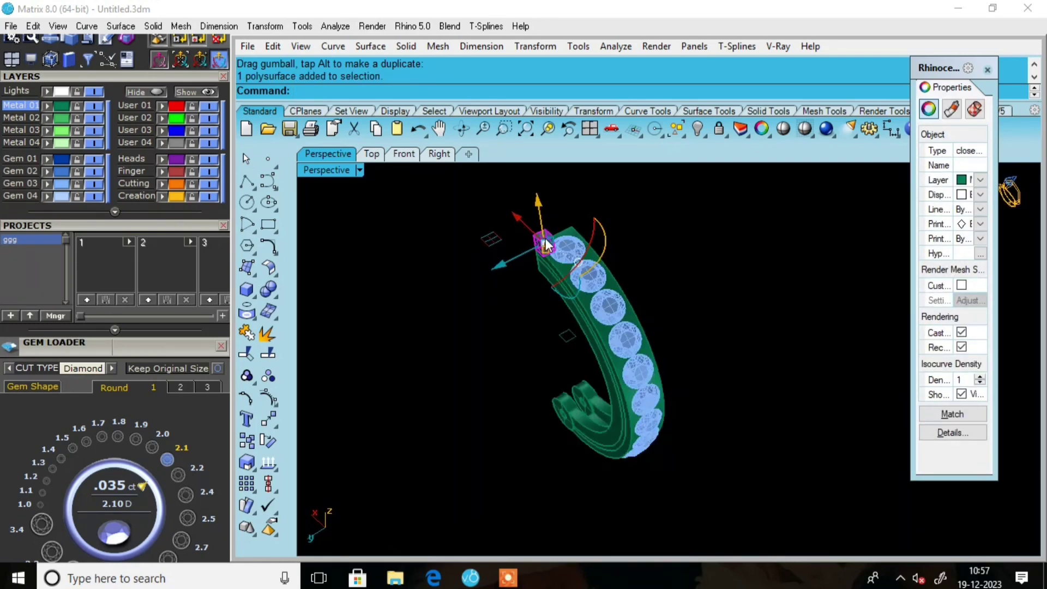
right_click_drag(629, 247, 630, 245)
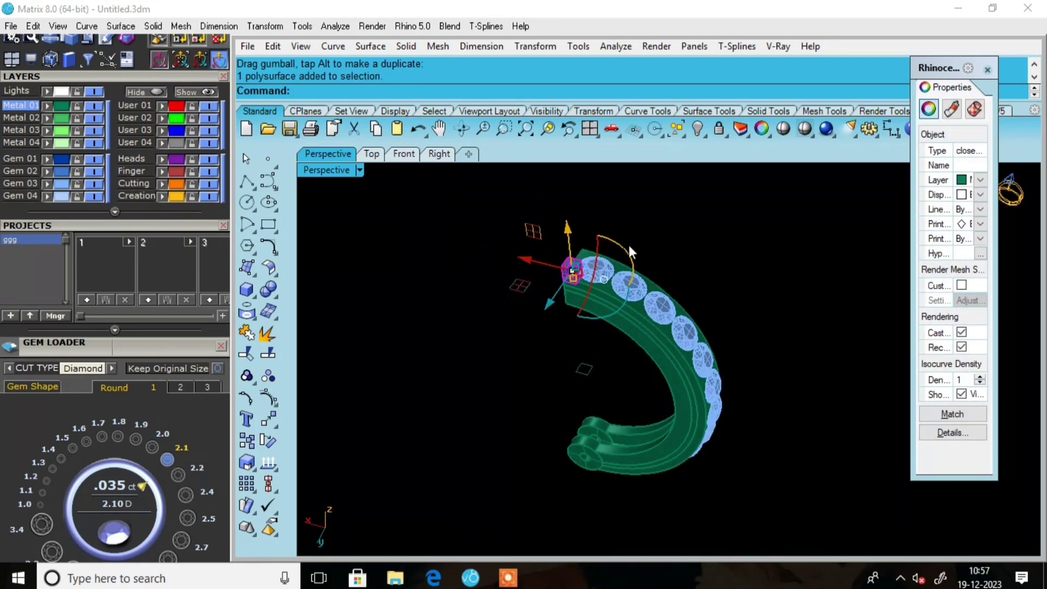
key("Return")
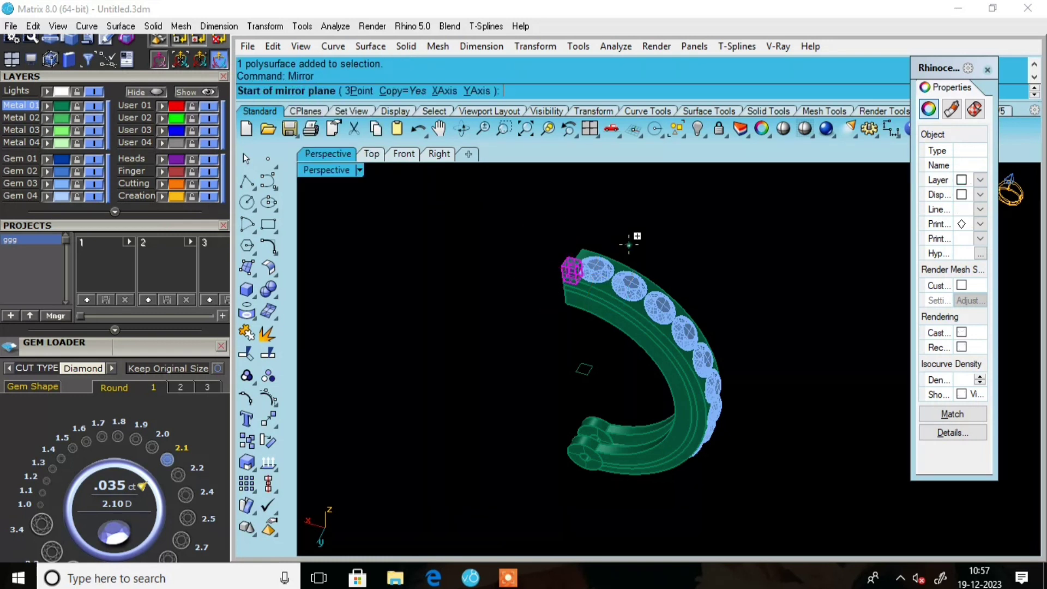
type("0")
key("Return")
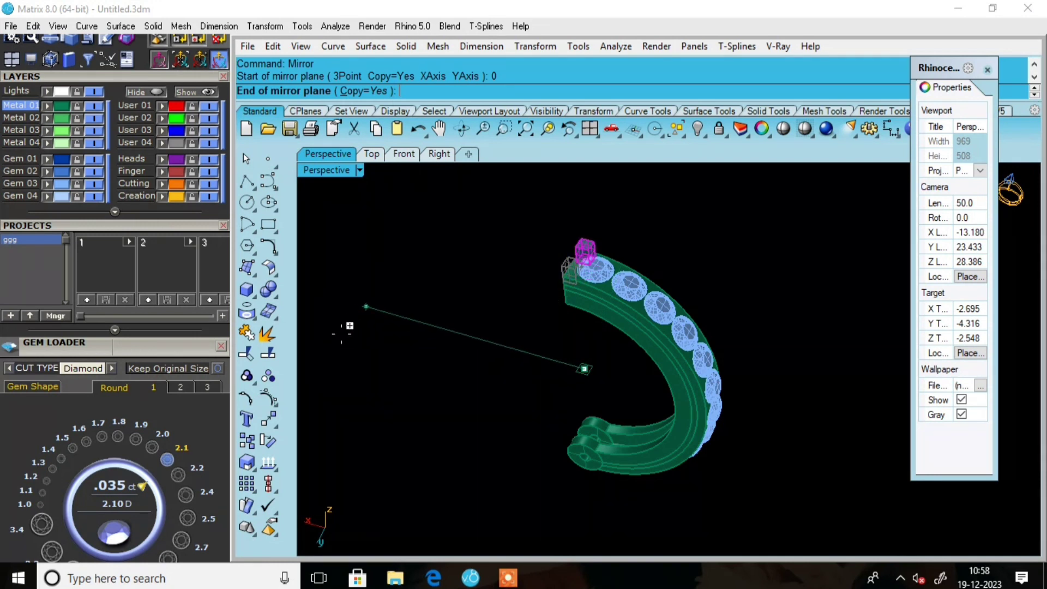
left_click(325, 294)
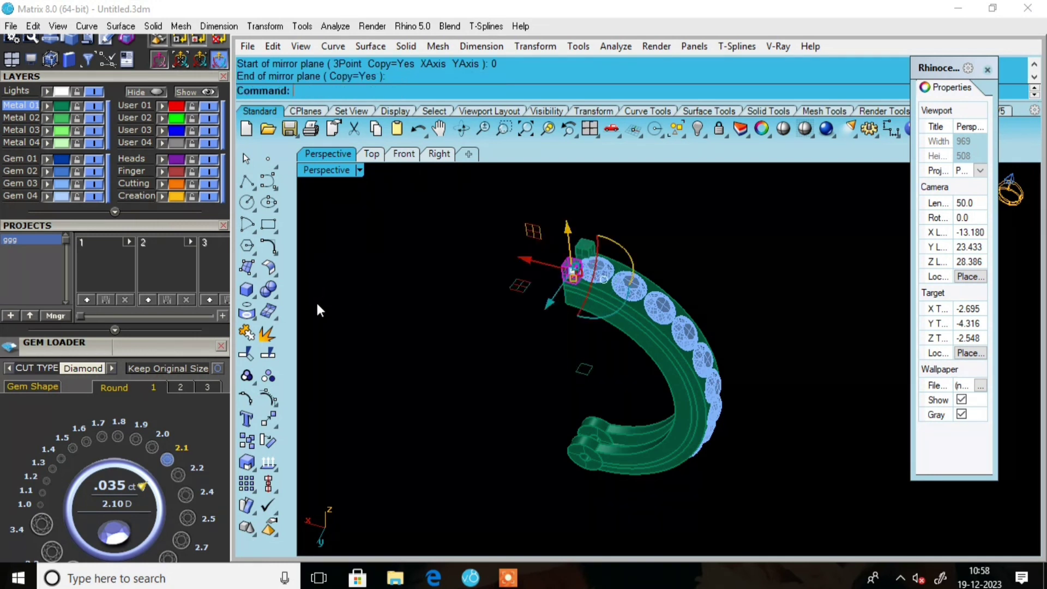
Polar array the two corner blocks beside the first gem around the origin (0) in the front view, with 26 items over 360 degrees
right_click_drag(678, 218, 572, 252)
scroll(573, 251, "up", 5)
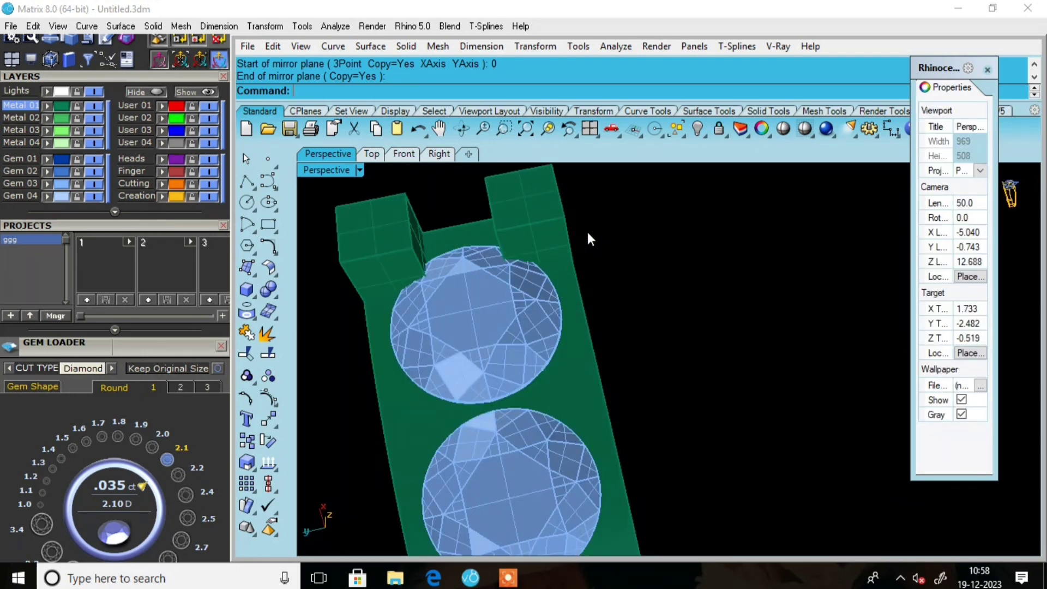
right_click_drag(416, 286, 466, 285)
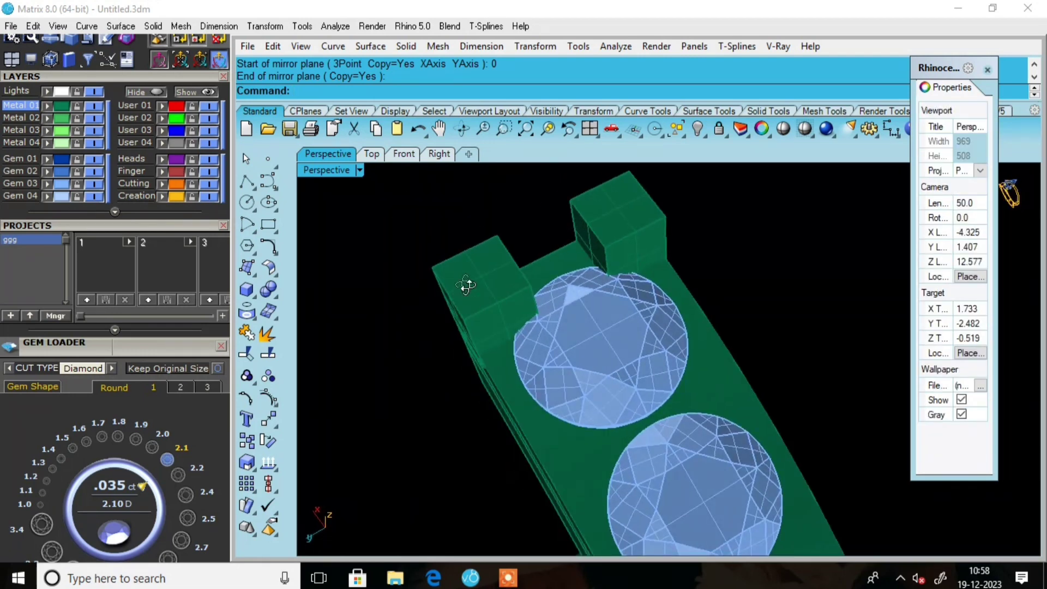
scroll(467, 304, "down", 5)
scroll(540, 322, "up", 5)
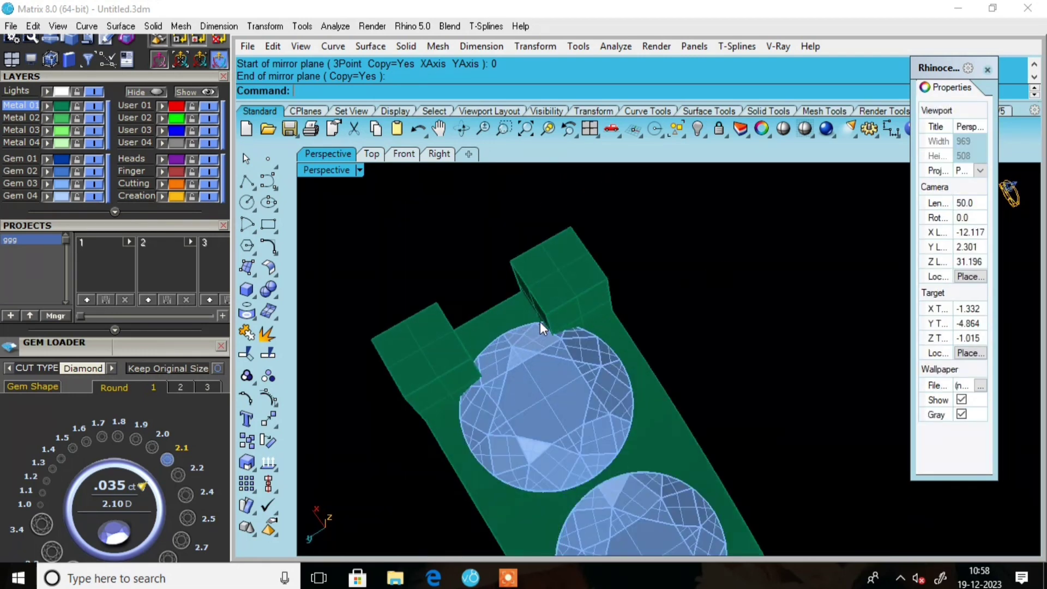
left_click(567, 279)
left_click(436, 332, "shift")
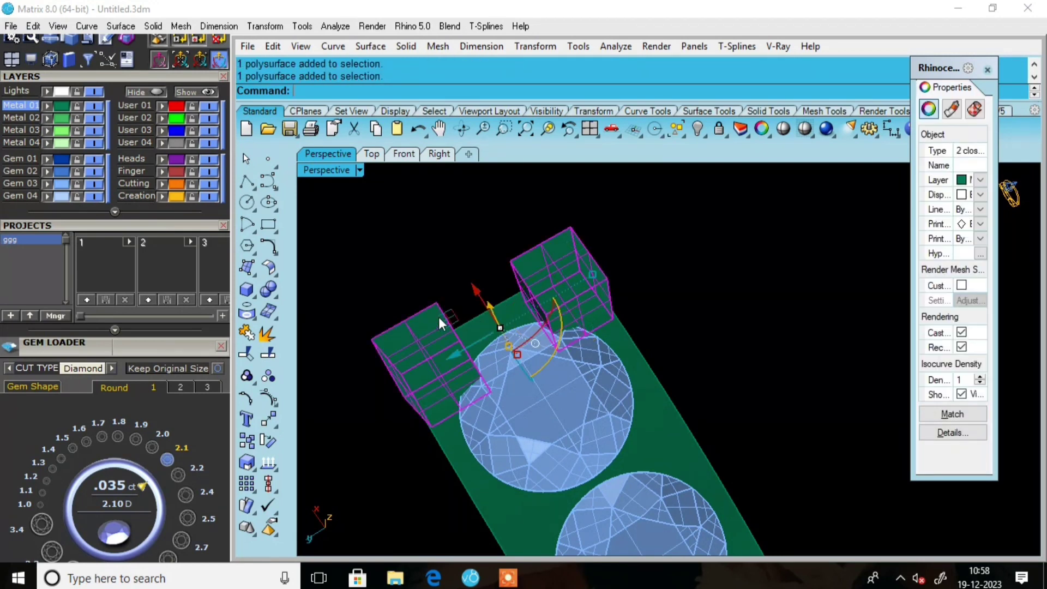
right_click_drag(439, 316, 600, 201)
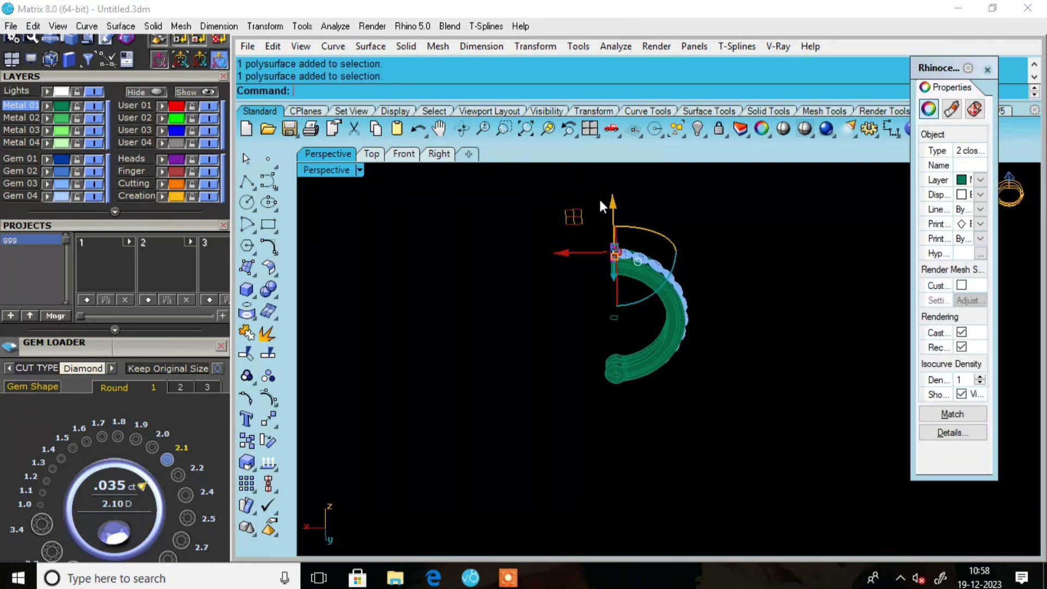
left_click(590, 130)
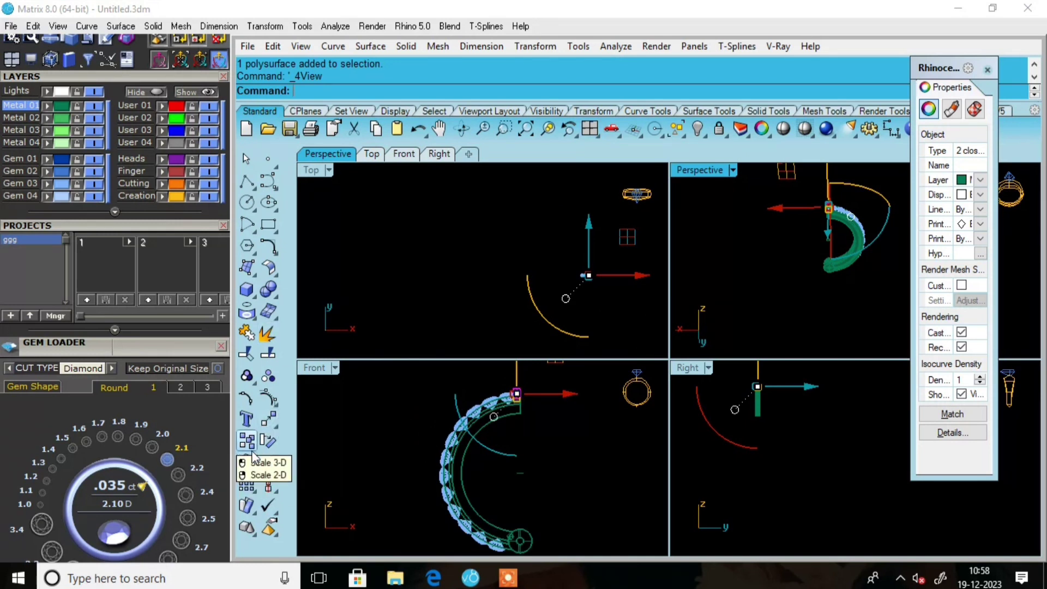
left_click(256, 486)
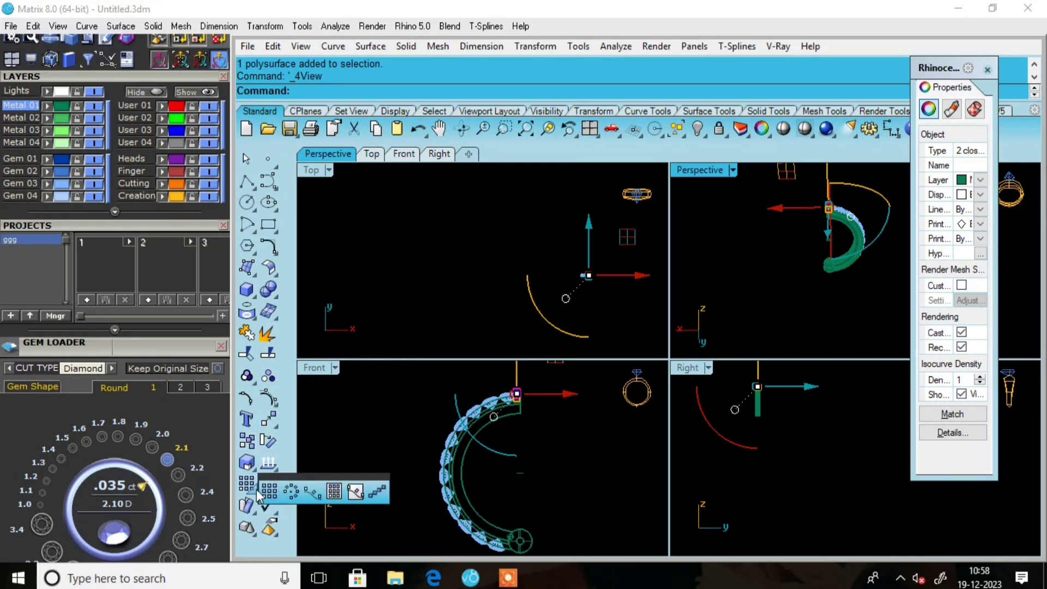
left_click(293, 492)
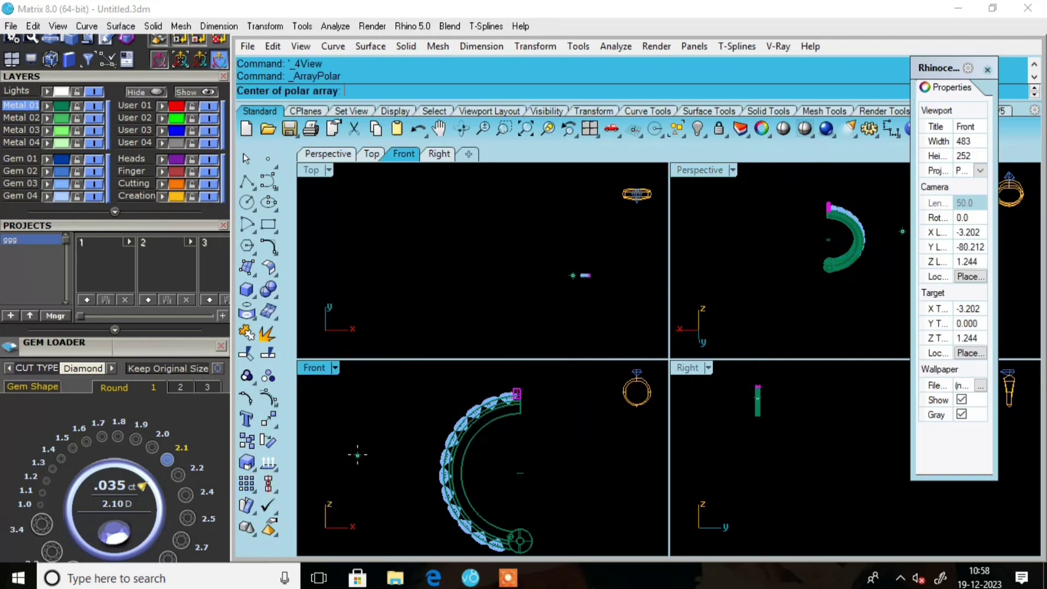
type("0")
key("Return")
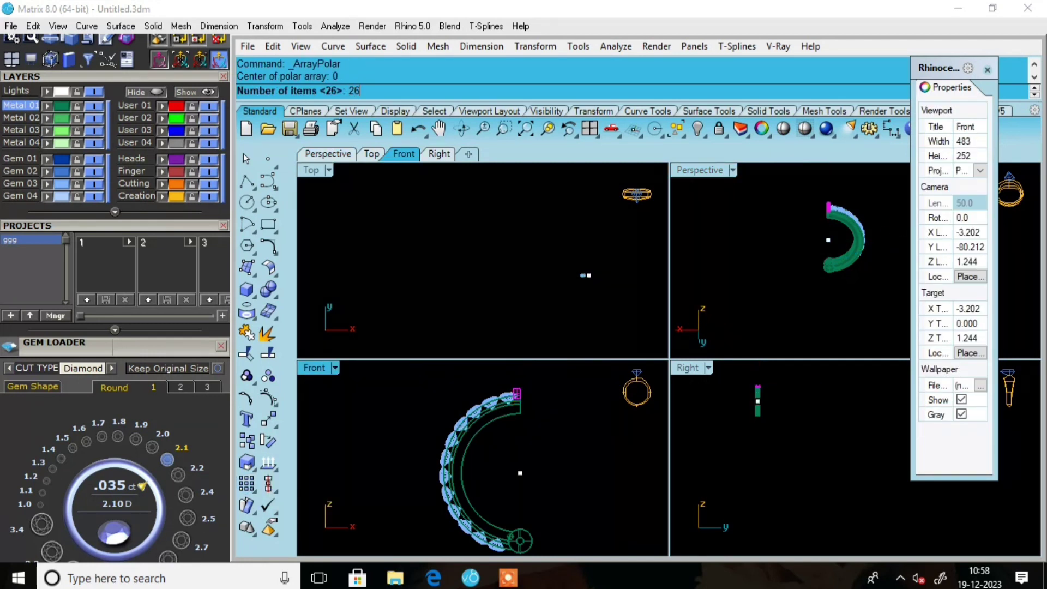
type("26")
key("Return")
key("Return")
key("Return")
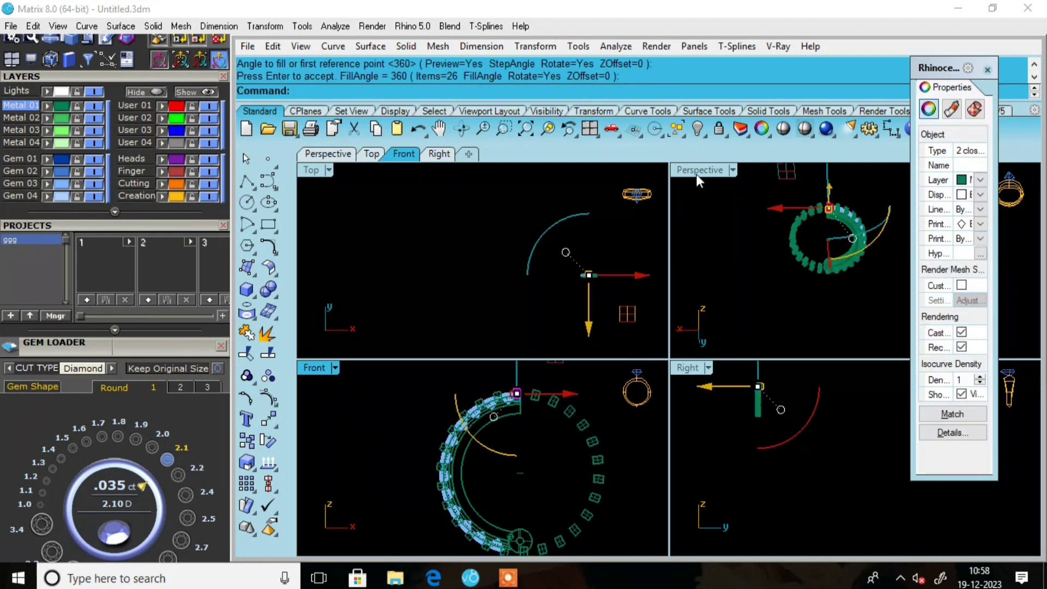
Delete the arrayed blocks that lie outside the gem-set half-band, including the leftover pair beside the hinge
double_click(696, 171)
left_click(795, 194)
right_click_drag(795, 195, 653, 313)
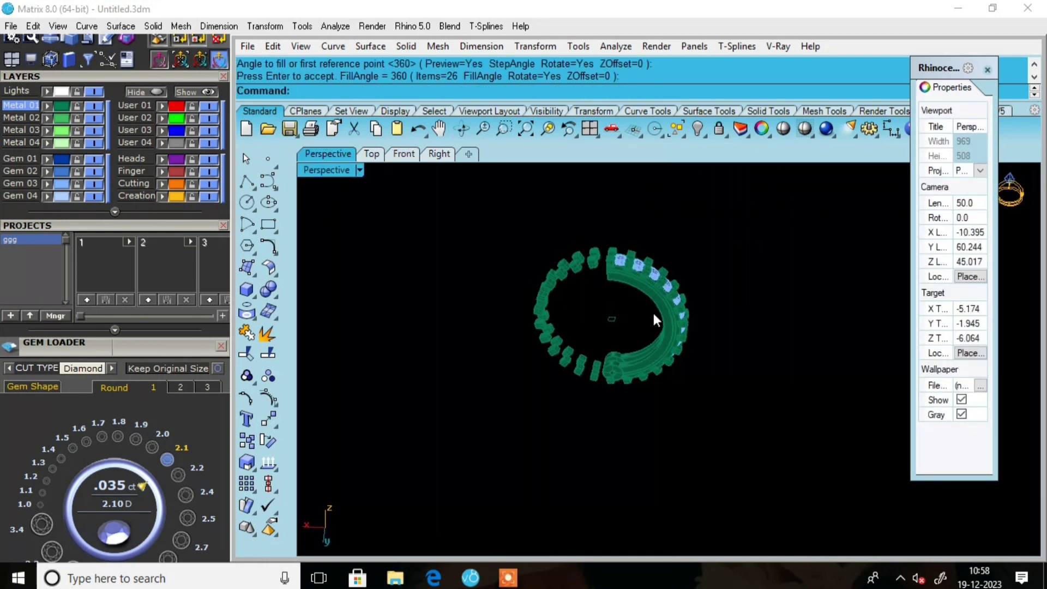
scroll(653, 313, "up", 5)
left_click(584, 198)
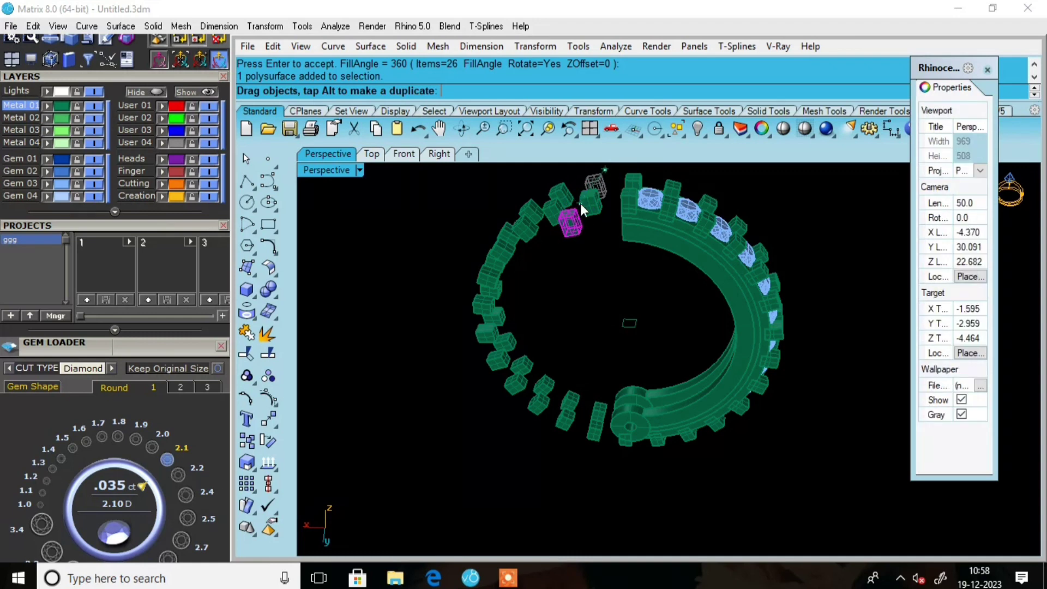
left_click(580, 204)
key("Delete")
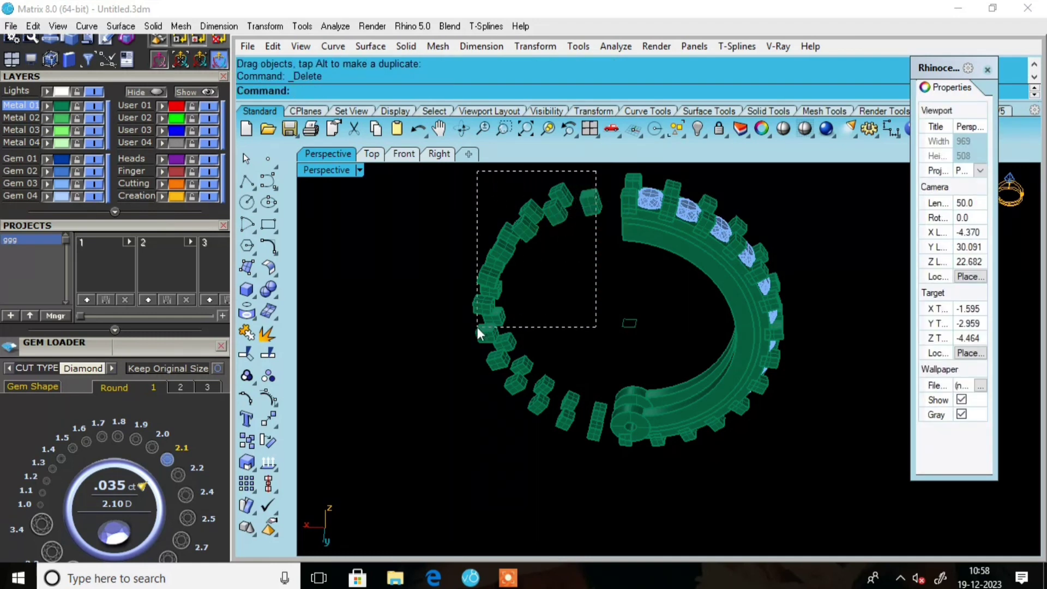
left_click_drag(477, 327, 474, 328)
key("Delete")
left_click_drag(568, 287, 411, 429)
key("Delete")
scroll(590, 361, "up", 6)
left_click(635, 344)
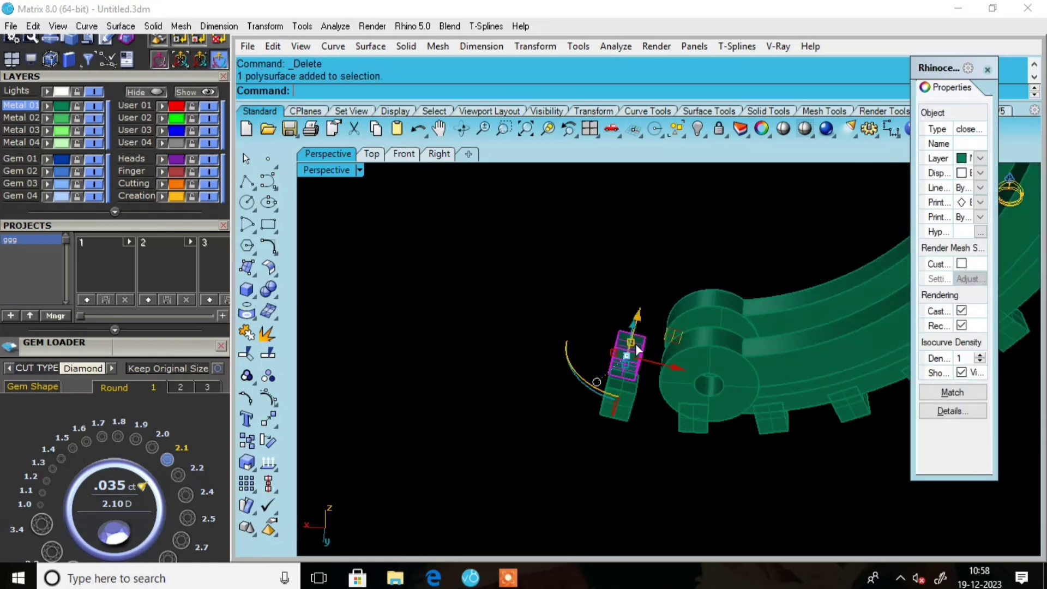
key("Delete")
Delete the two arrayed blocks that sit on the hinge knuckles
scroll(646, 376, "down", 3)
right_click_drag(646, 376, 673, 323)
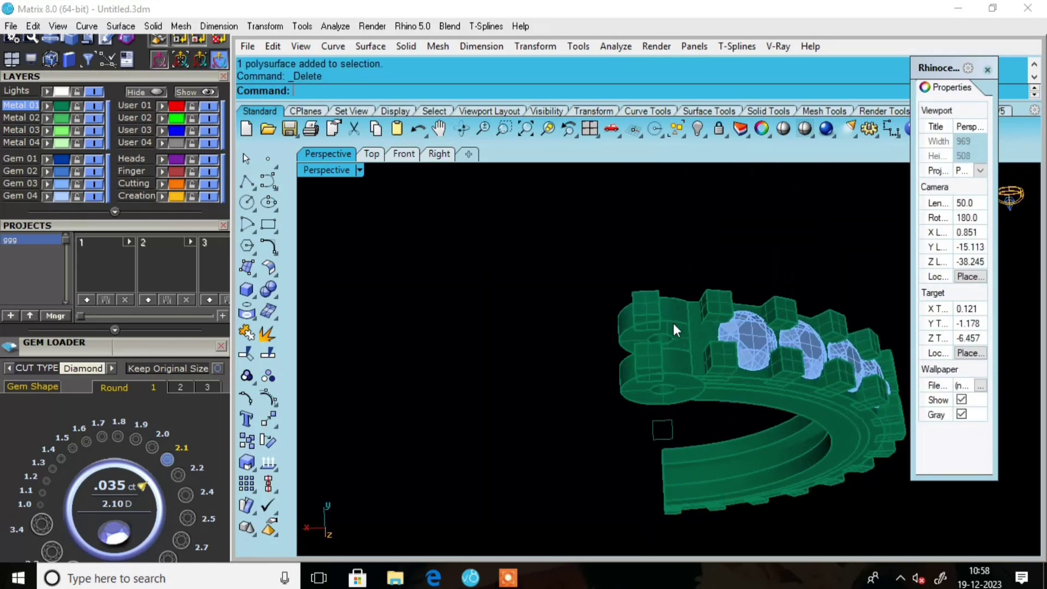
left_click(640, 296)
key("Delete")
scroll(658, 340, "up", 4)
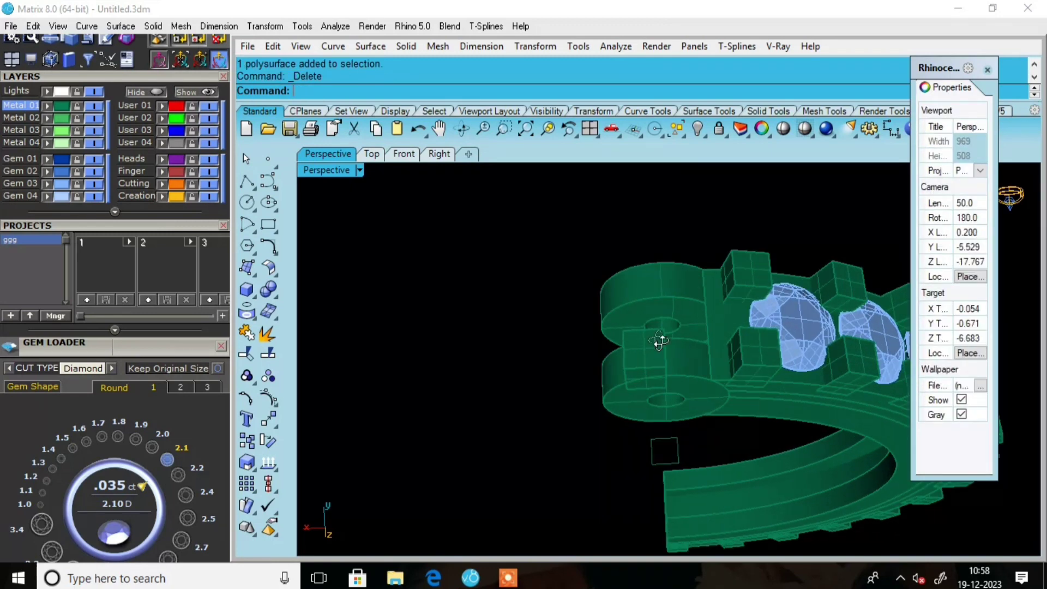
scroll(655, 349, "down", 3)
left_click(644, 343)
key("Delete")
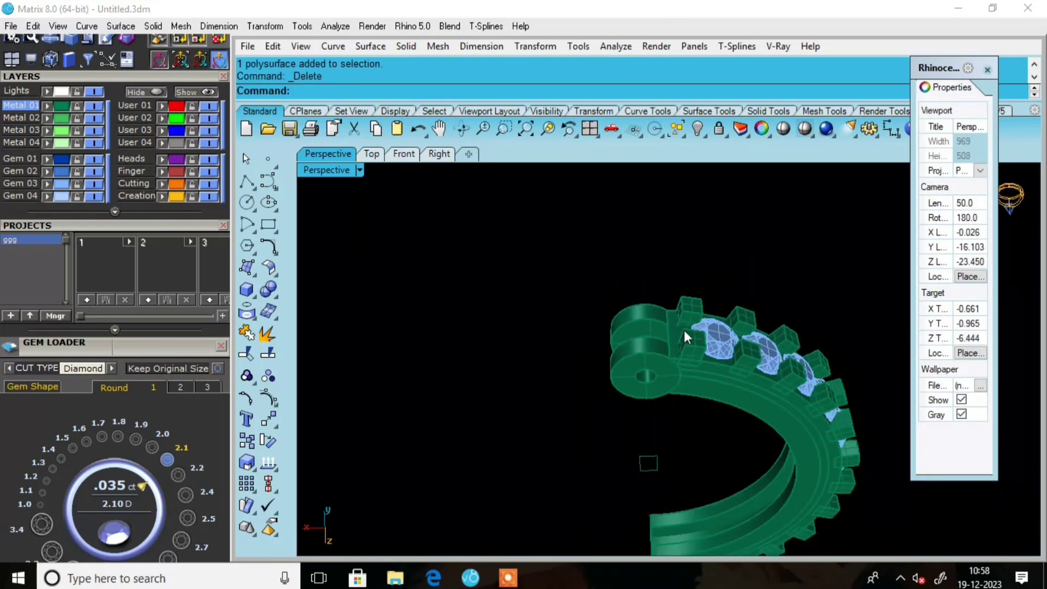
scroll(685, 337, "up", 3)
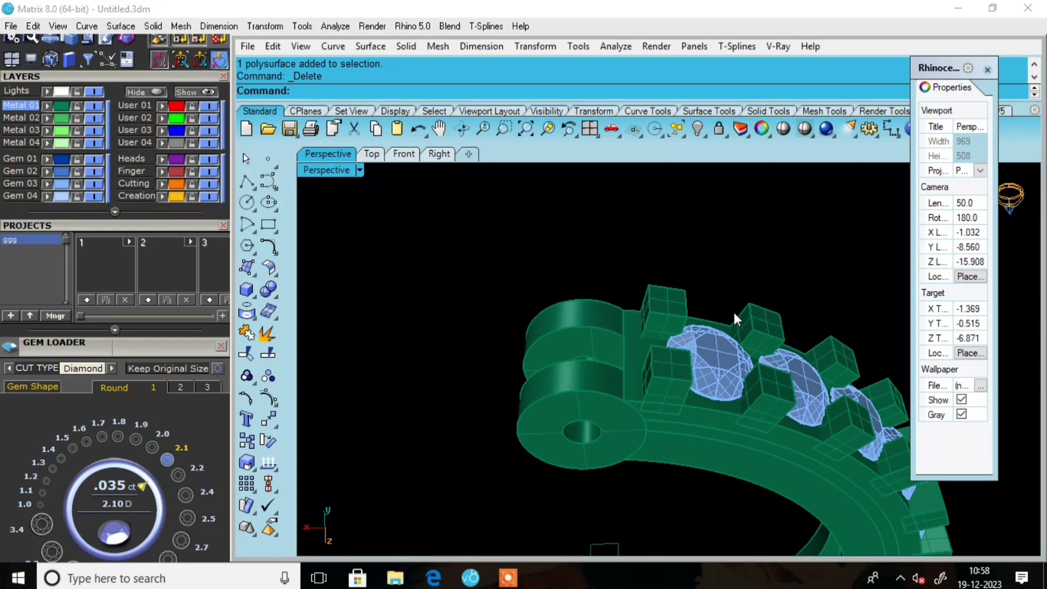
scroll(734, 313, "up", 3)
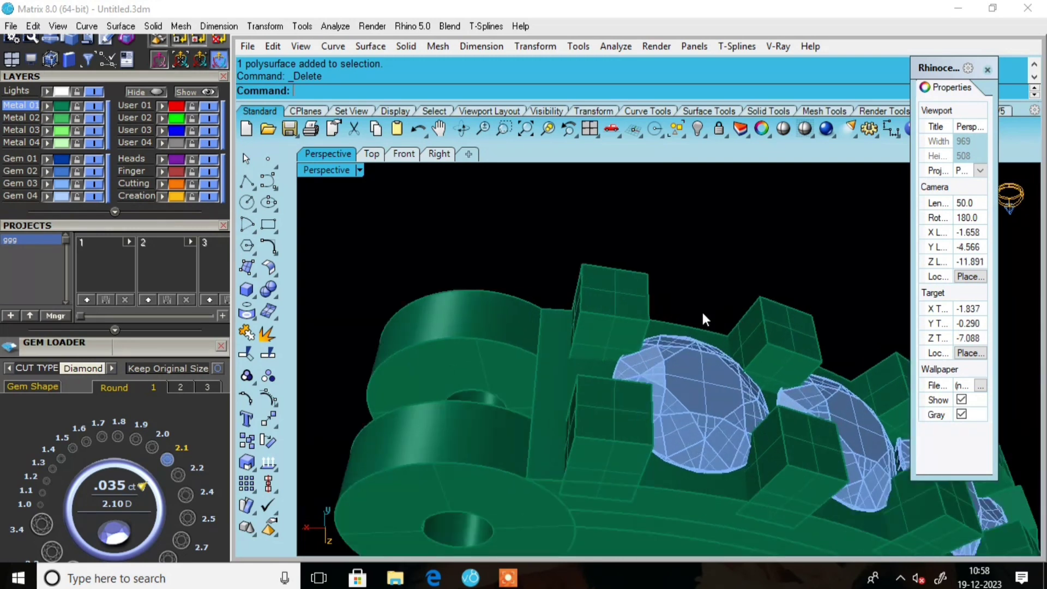
left_click(272, 296)
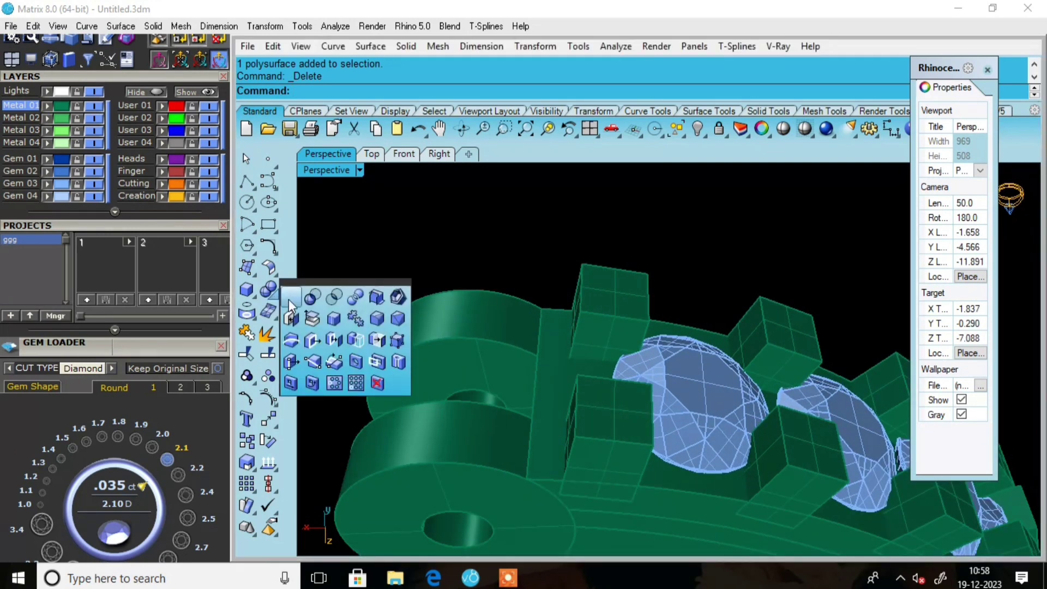
left_click(375, 319)
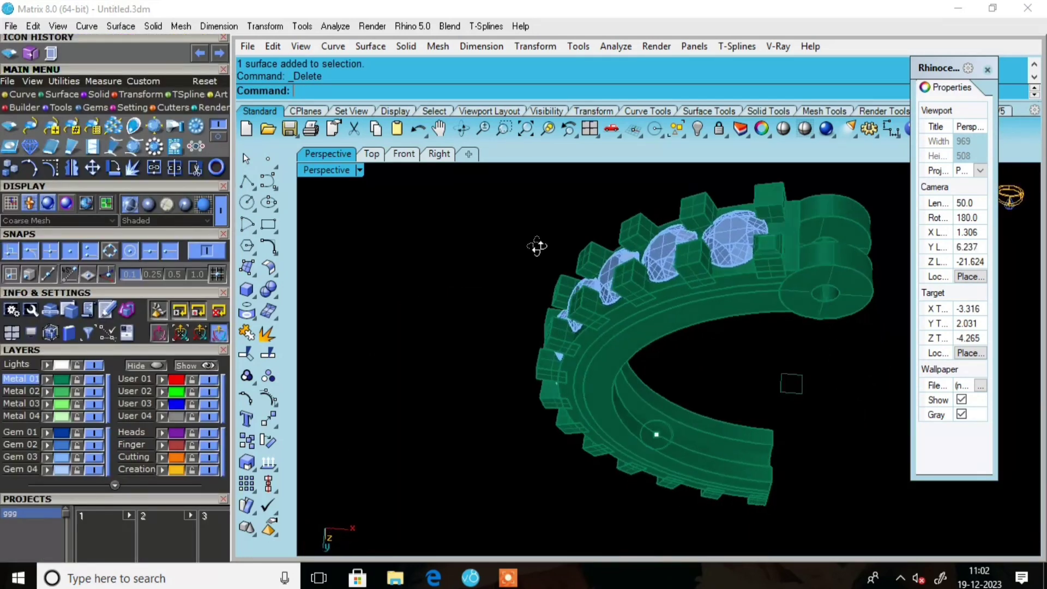
Unhide all hidden objects, including the ring's second half-band
right_click_drag(790, 381, 665, 486)
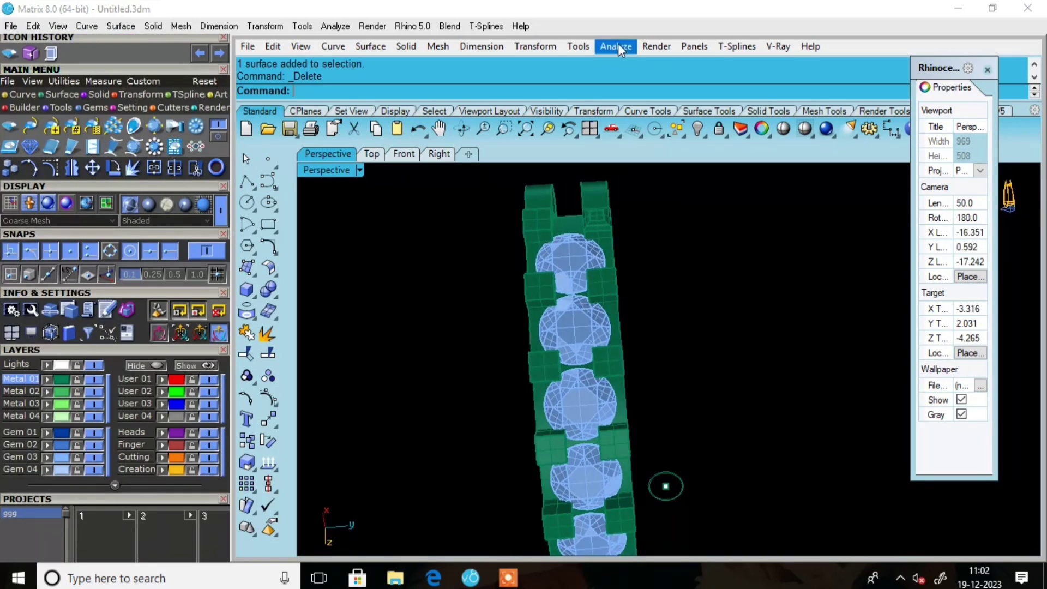
right_click_drag(652, 167, 498, 324)
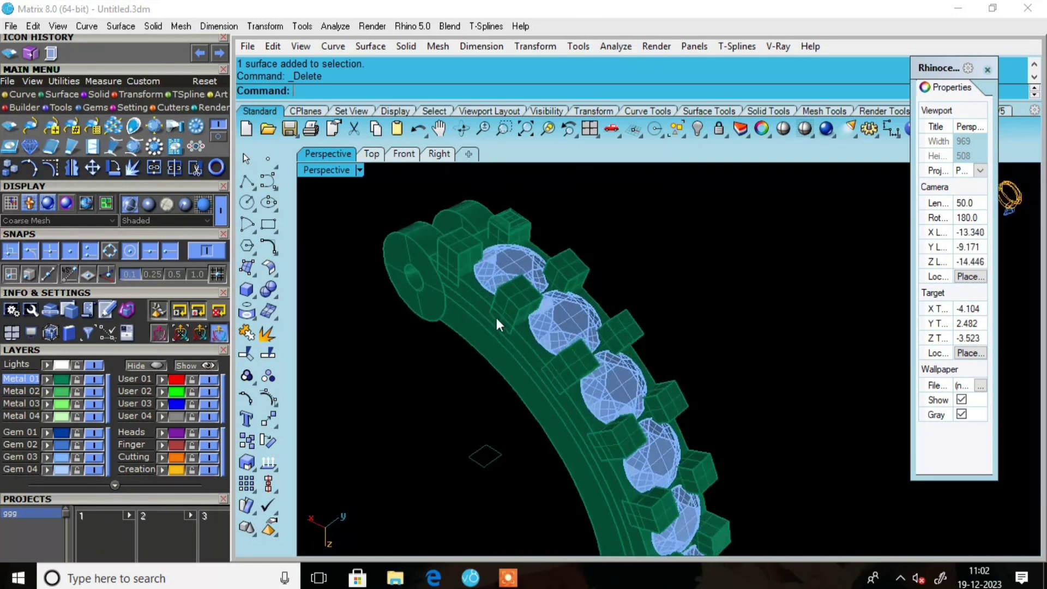
left_click(699, 131)
right_click_drag(689, 180, 446, 259)
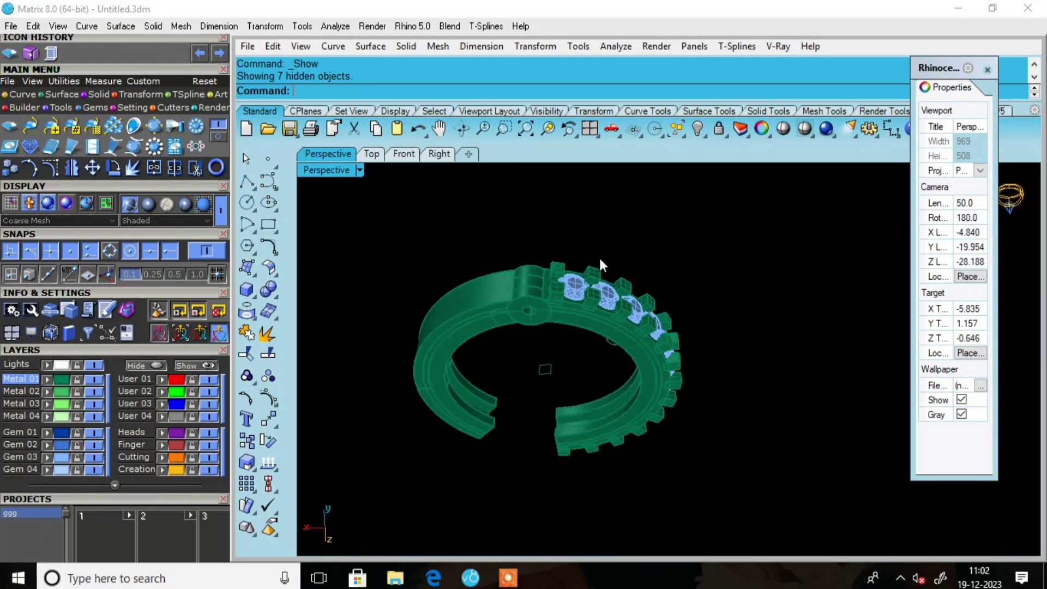
scroll(600, 264, "down", 5)
Delete the leftover point and three curves inside the ring opening
left_click(590, 130)
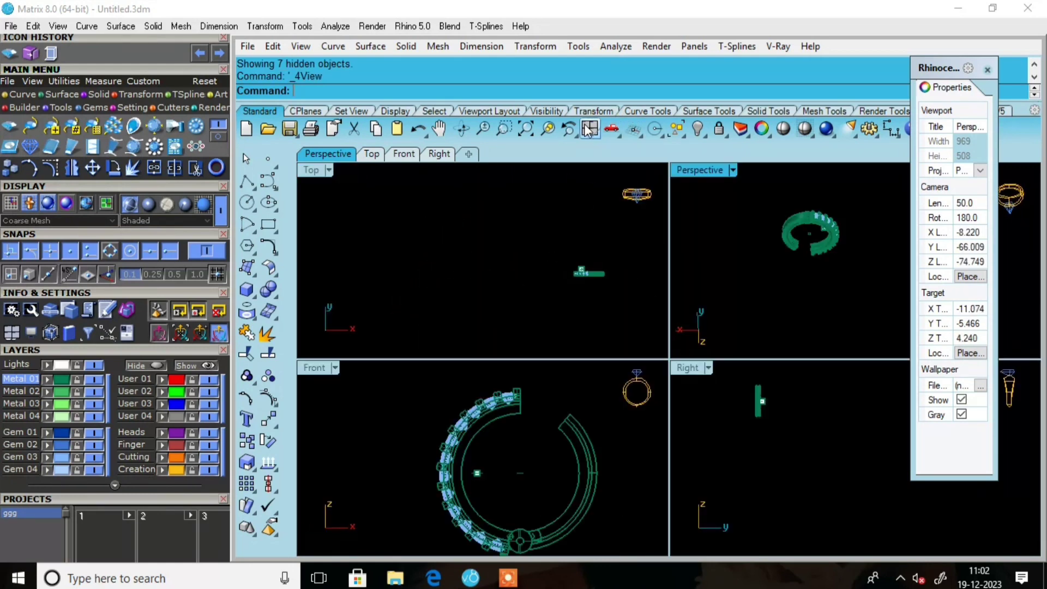
double_click(703, 165)
right_click_drag(653, 308, 713, 268)
scroll(685, 310, "up", 5)
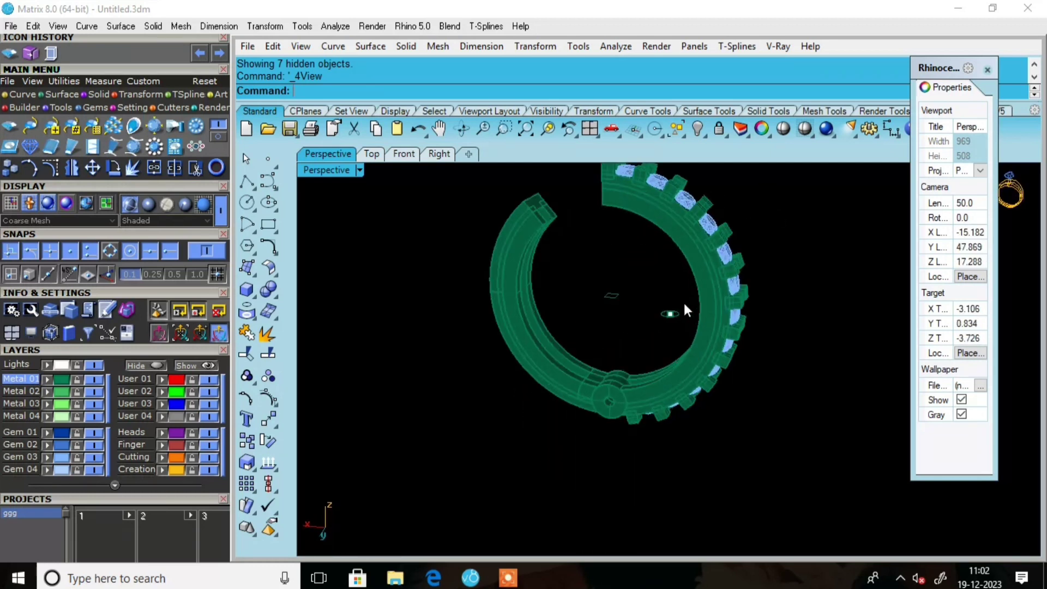
left_click_drag(675, 288, 580, 328)
key("Delete")
Draw a circle centred on the origin (0) in the front view, sized to pass through the second half-band's open end
scroll(604, 417, "up", 3)
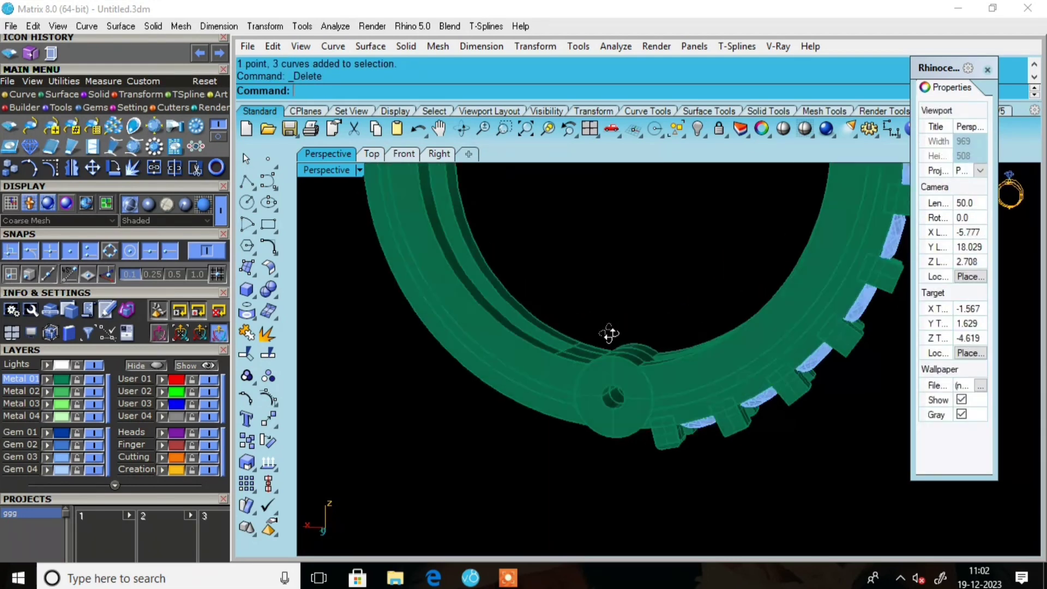
right_click_drag(609, 333, 611, 301)
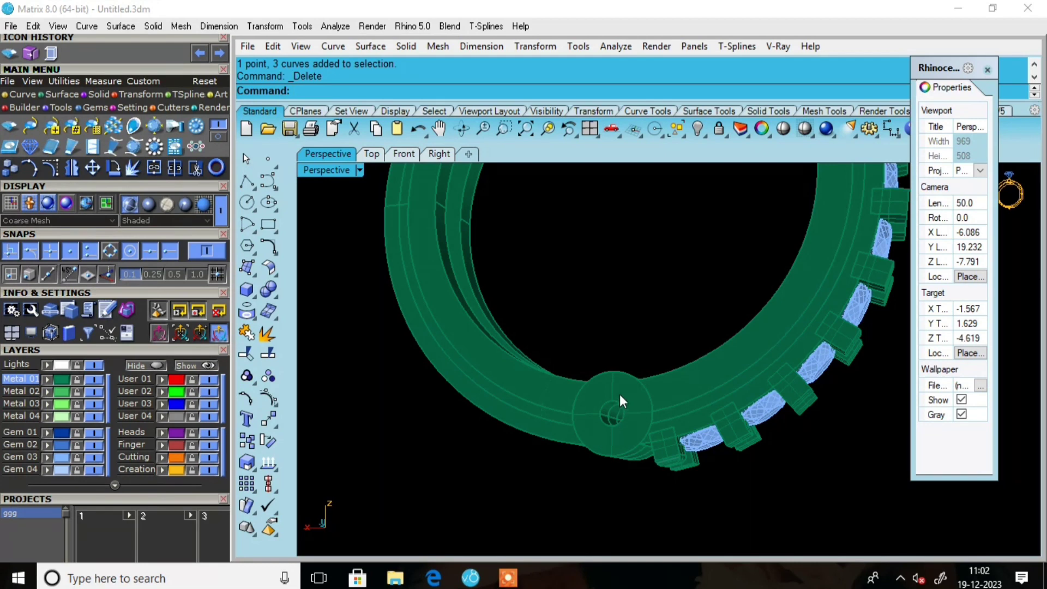
right_click_drag(619, 394, 721, 459)
left_click(598, 129)
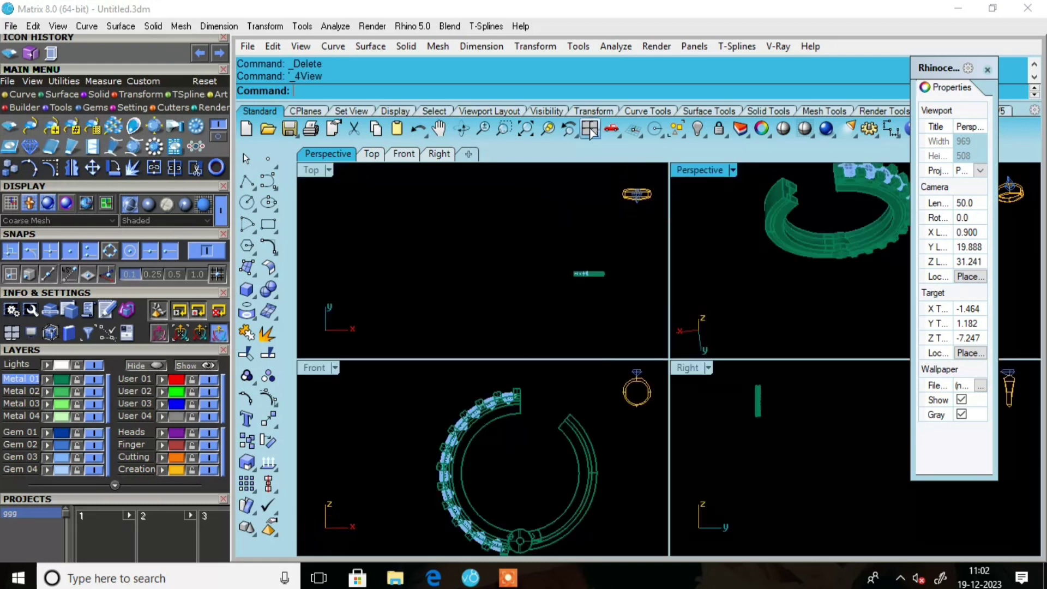
scroll(510, 384, "down", 3)
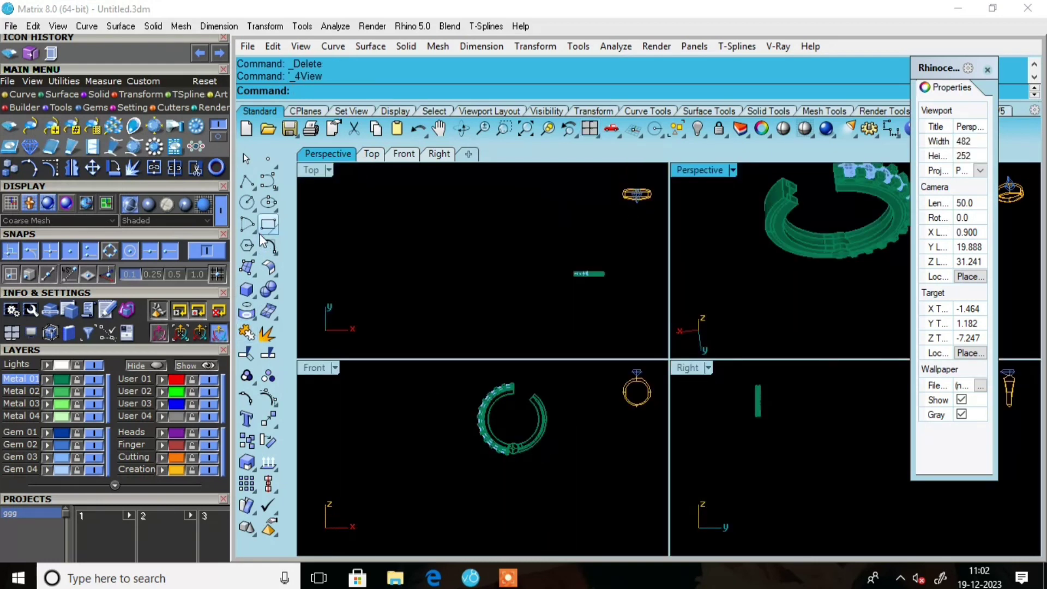
left_click(246, 202)
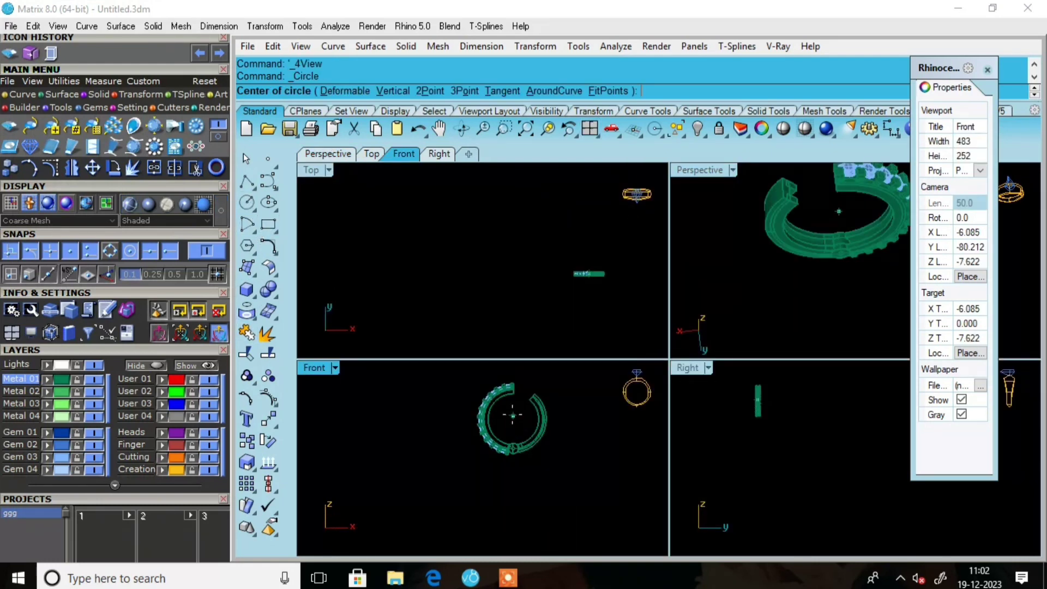
left_click(207, 251)
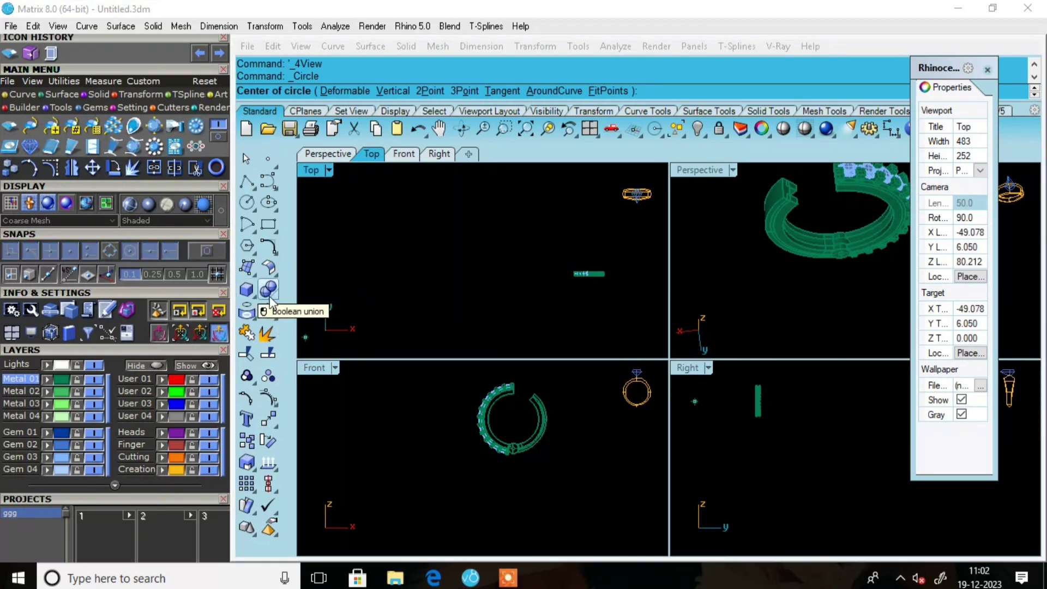
left_click(247, 202)
type("0")
key("Return")
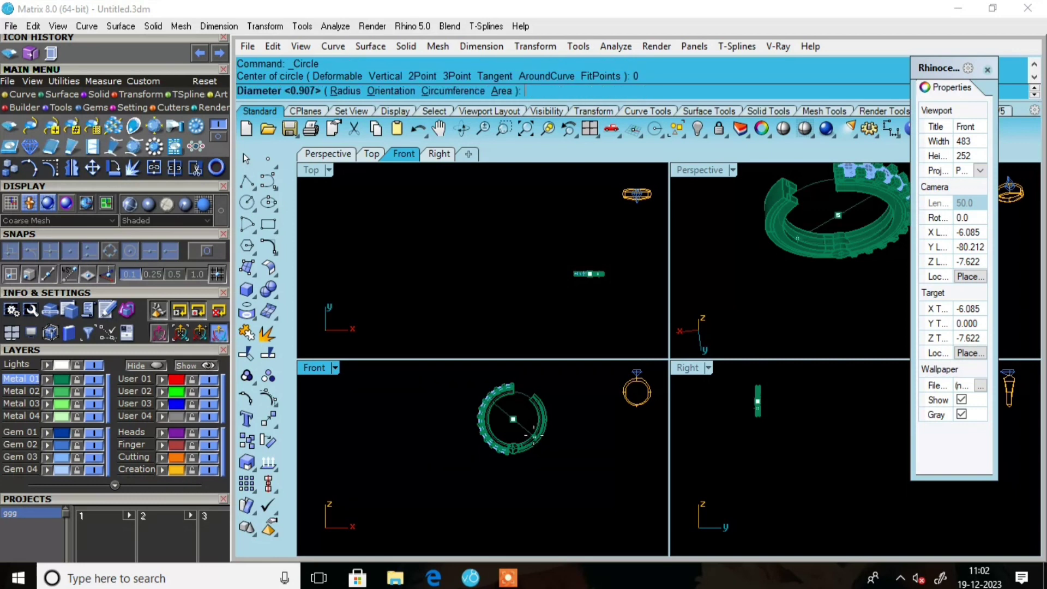
scroll(547, 378, "up", 5)
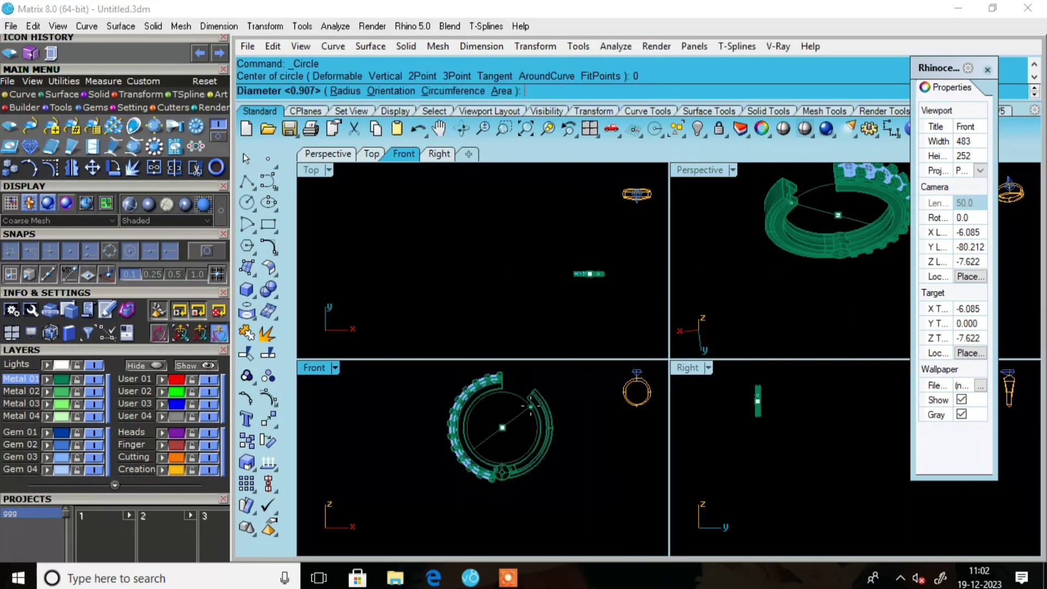
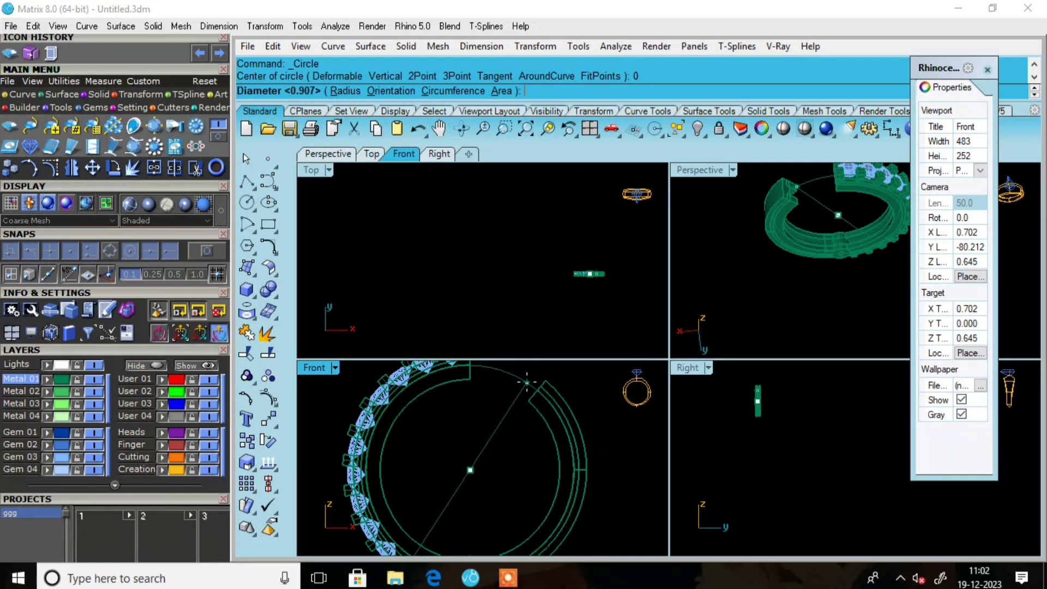
left_click(529, 389)
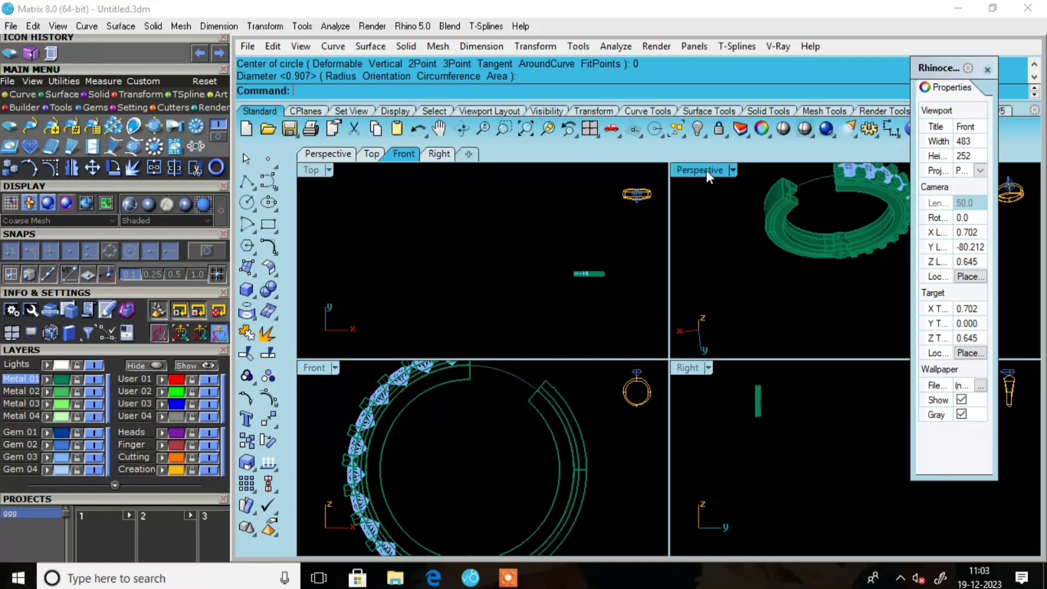
Split the circle at two points, one inside each half-band, to separate the arc that spans the ring's gap
double_click(705, 170)
right_click_drag(708, 253, 680, 211)
scroll(627, 234, "up", 5)
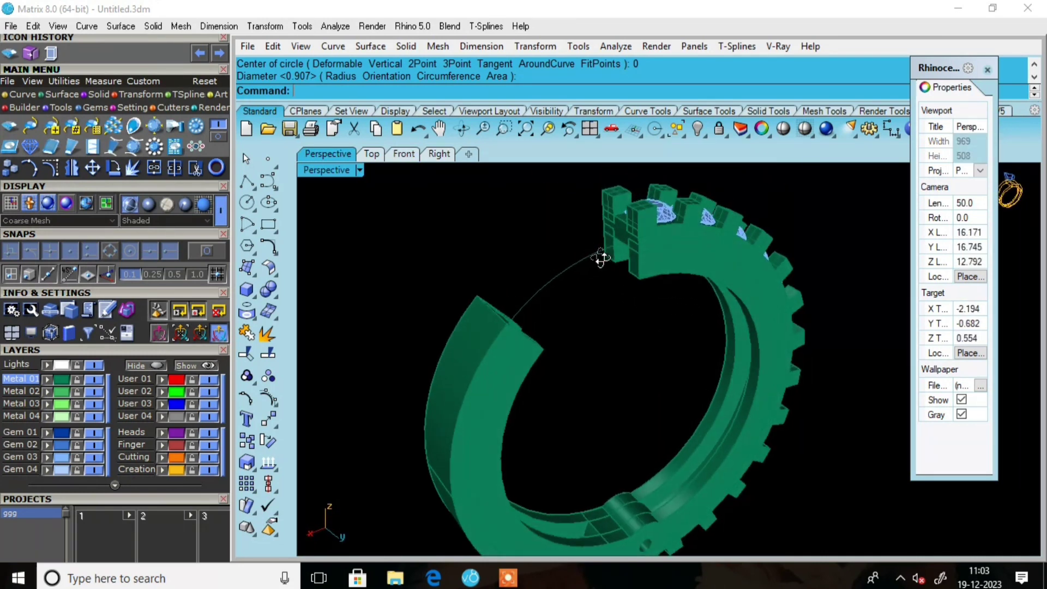
right_click_drag(600, 259, 527, 195)
left_click(544, 233)
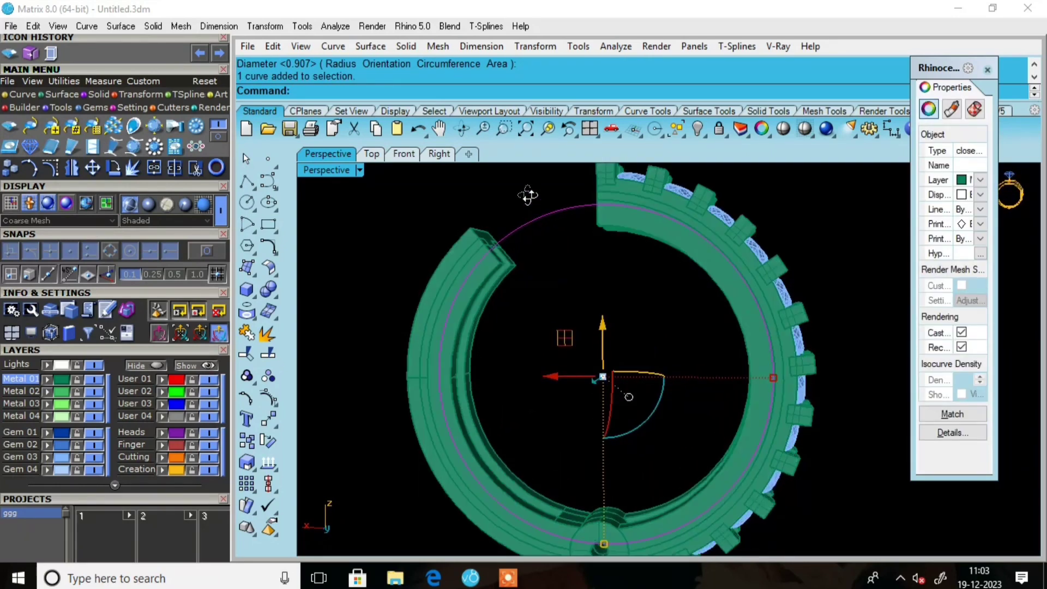
left_click(267, 353)
left_click(361, 91)
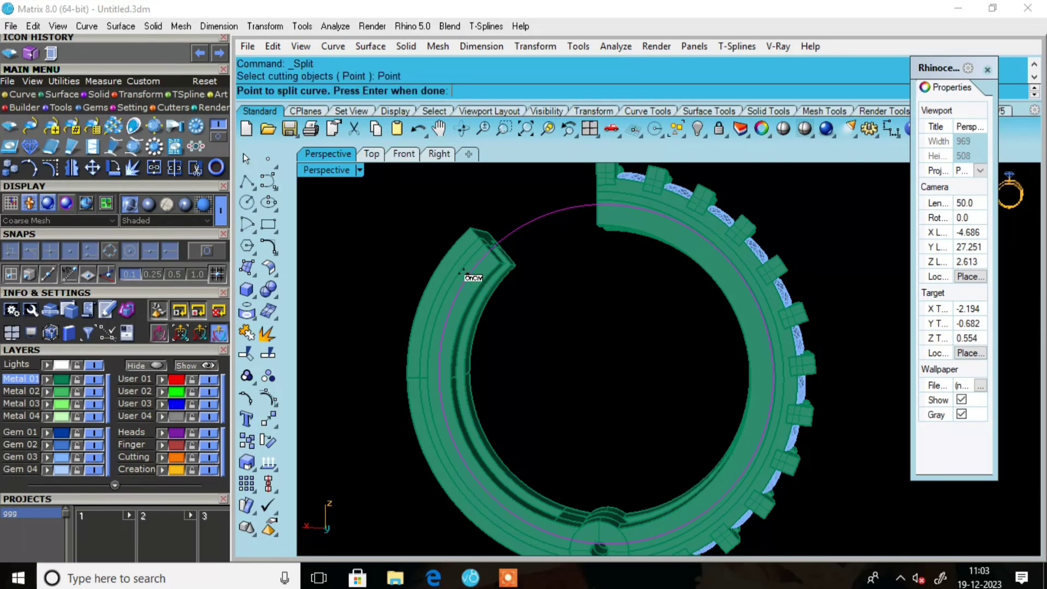
scroll(462, 273, "up", 3)
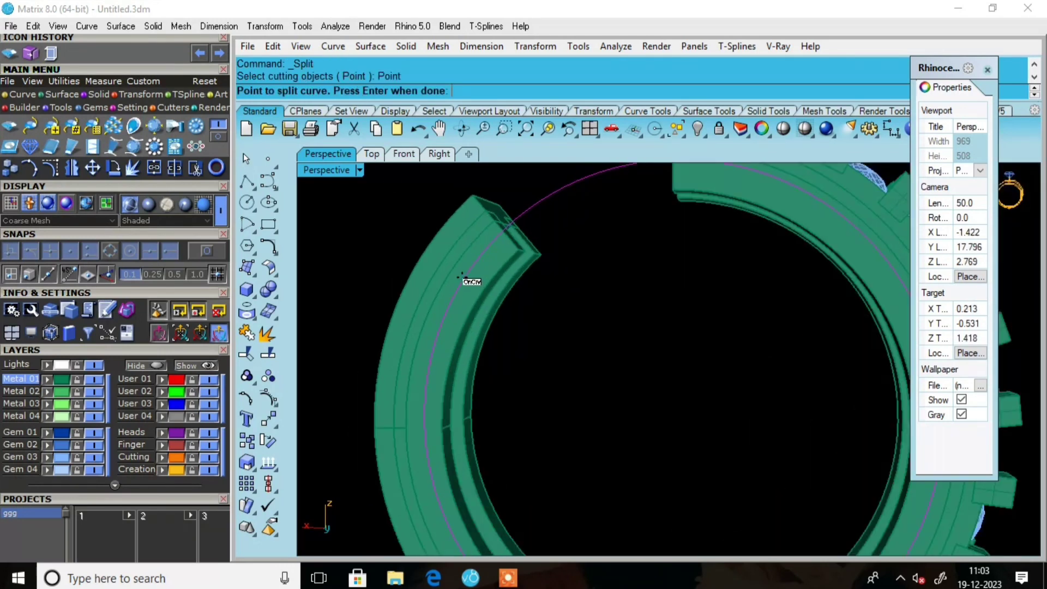
left_click(462, 273)
scroll(461, 272, "down", 3)
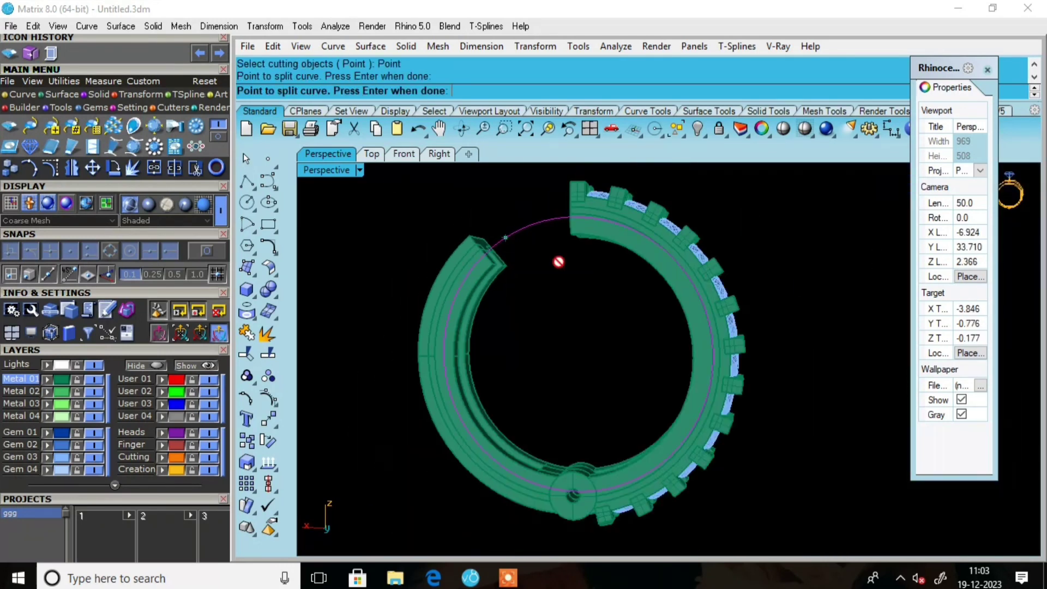
left_click(653, 262)
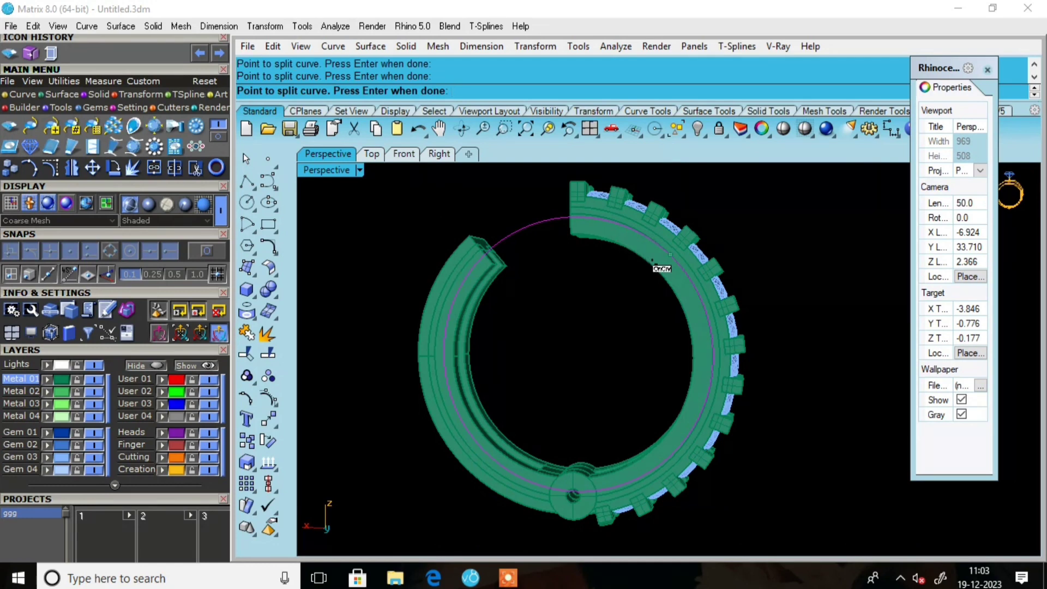
key("Return")
key("Escape")
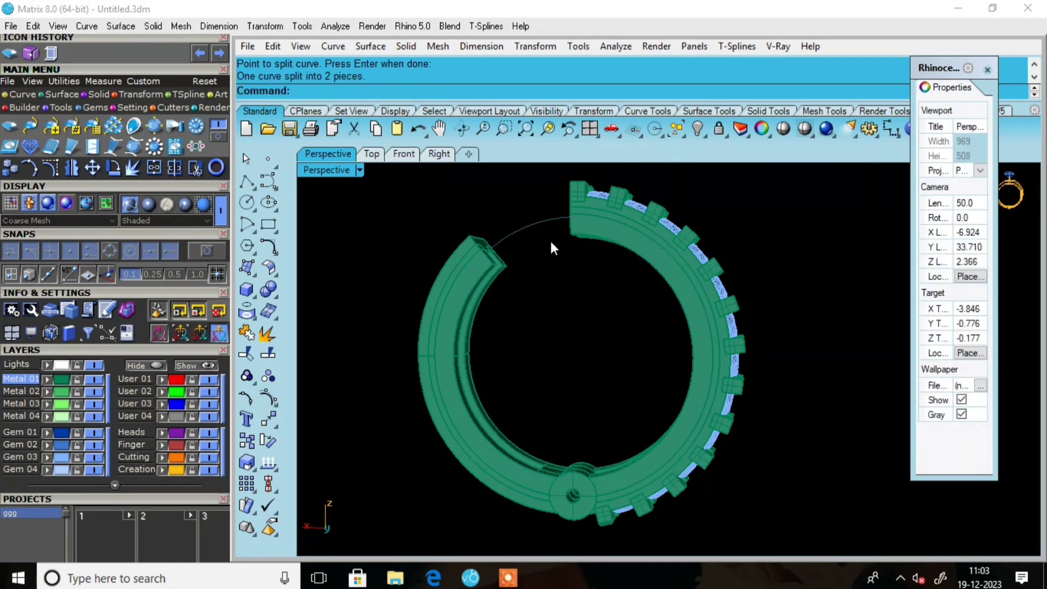
Isolate the gap-spanning arc by hiding it, deleting all remaining curves, and showing it again
left_click(542, 229)
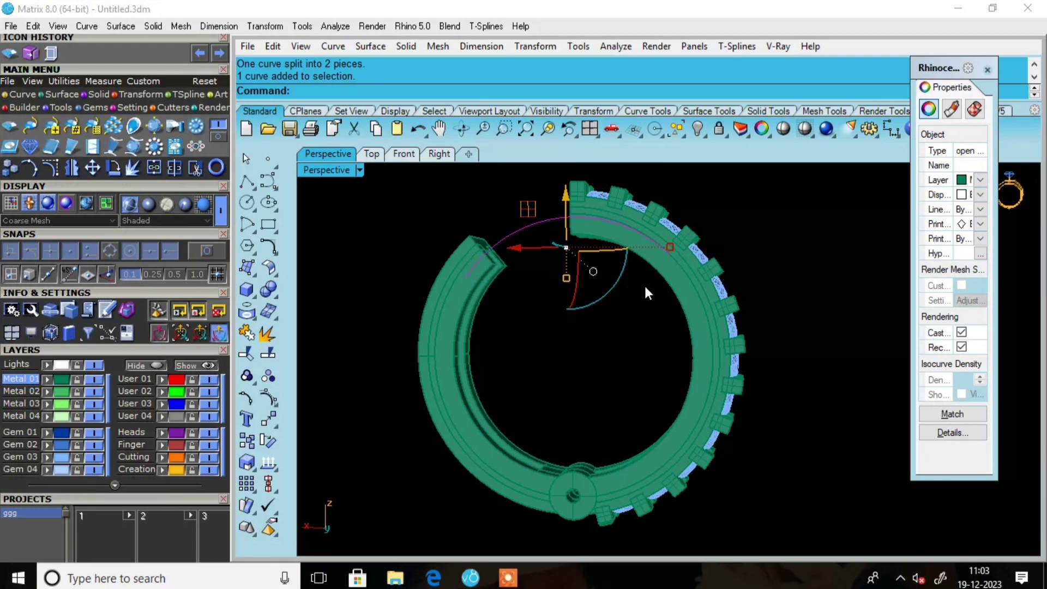
left_click(699, 130)
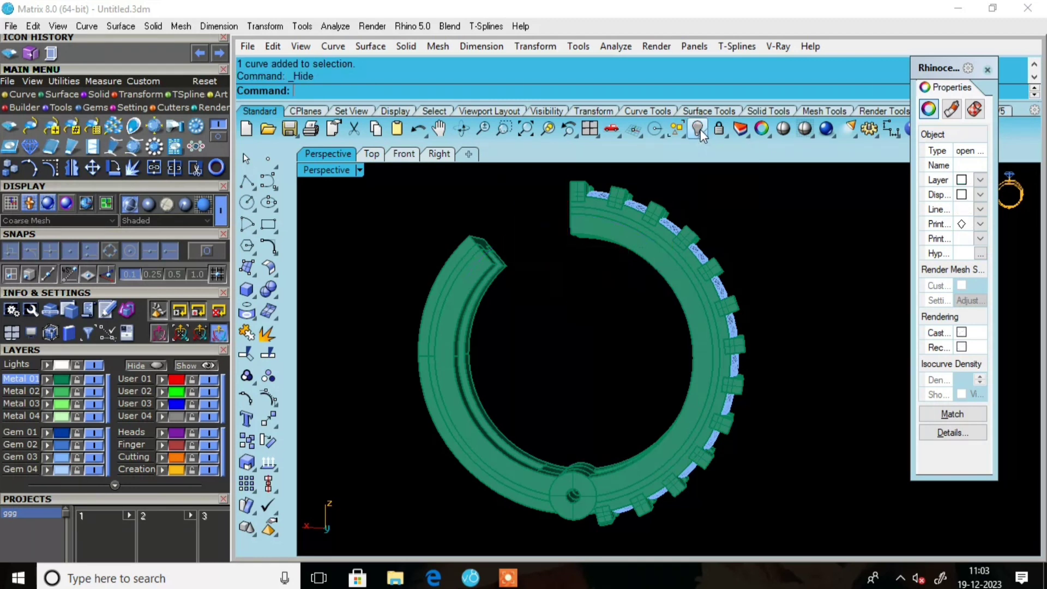
left_click(682, 136)
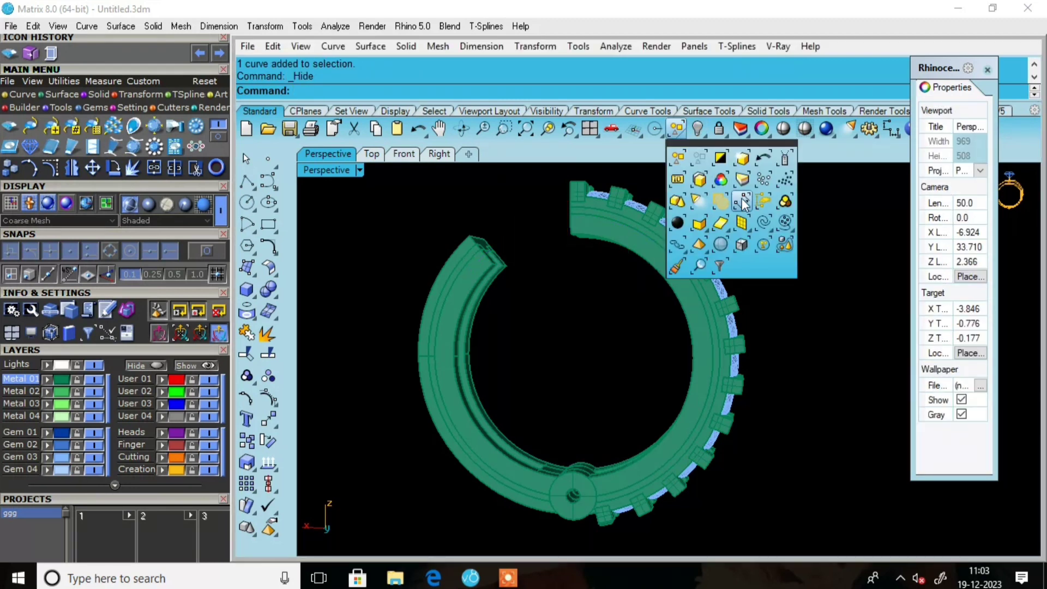
left_click(763, 223)
key("Delete")
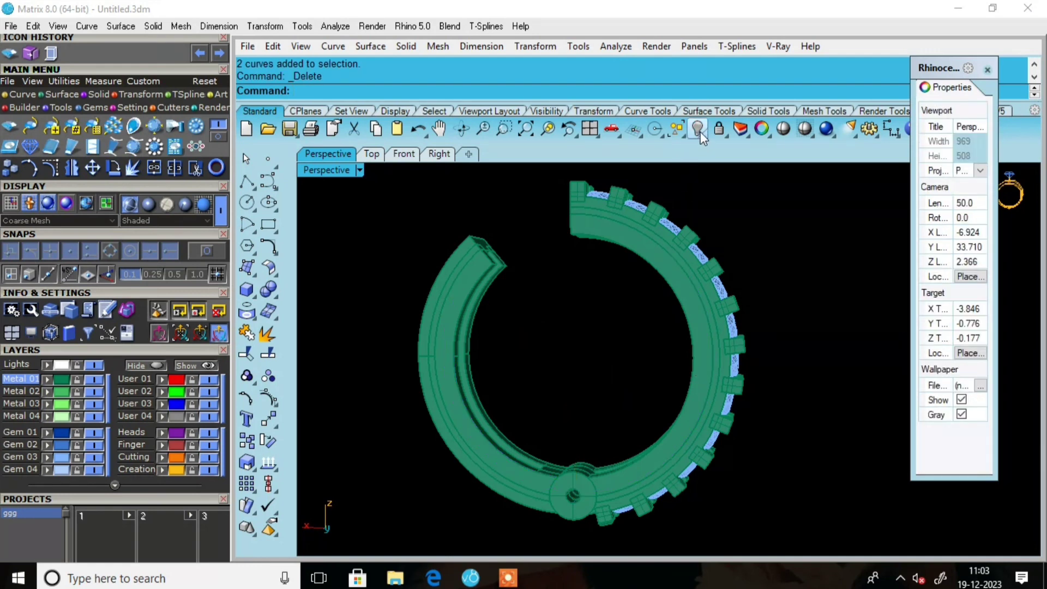
right_click(699, 131)
Create a round-capped pipe along the gap-spanning arc with a start and end radius of 0.5
right_click_drag(567, 256, 518, 221)
left_click(518, 221)
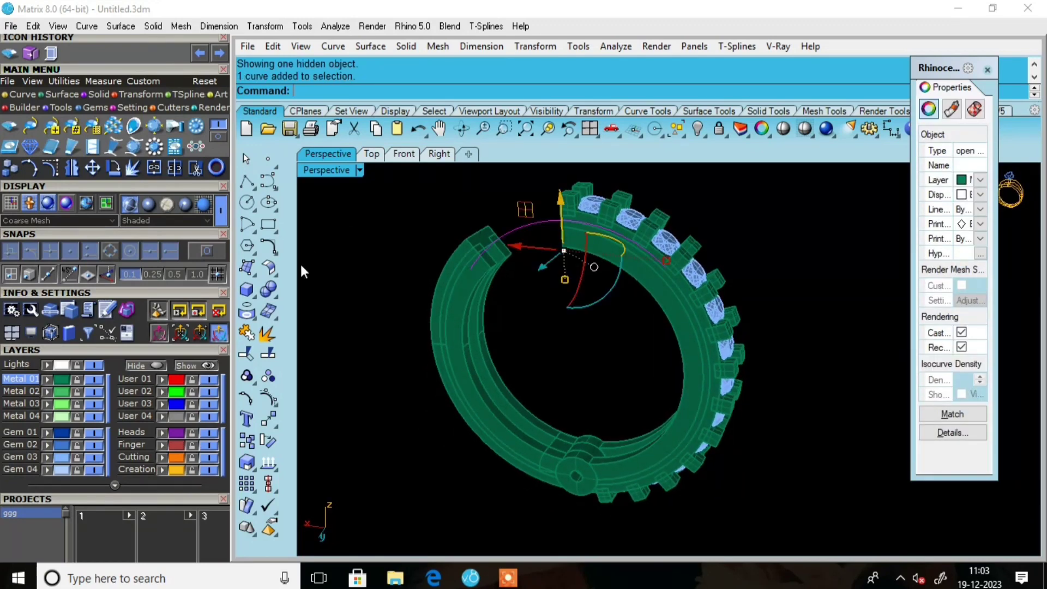
left_click(254, 298)
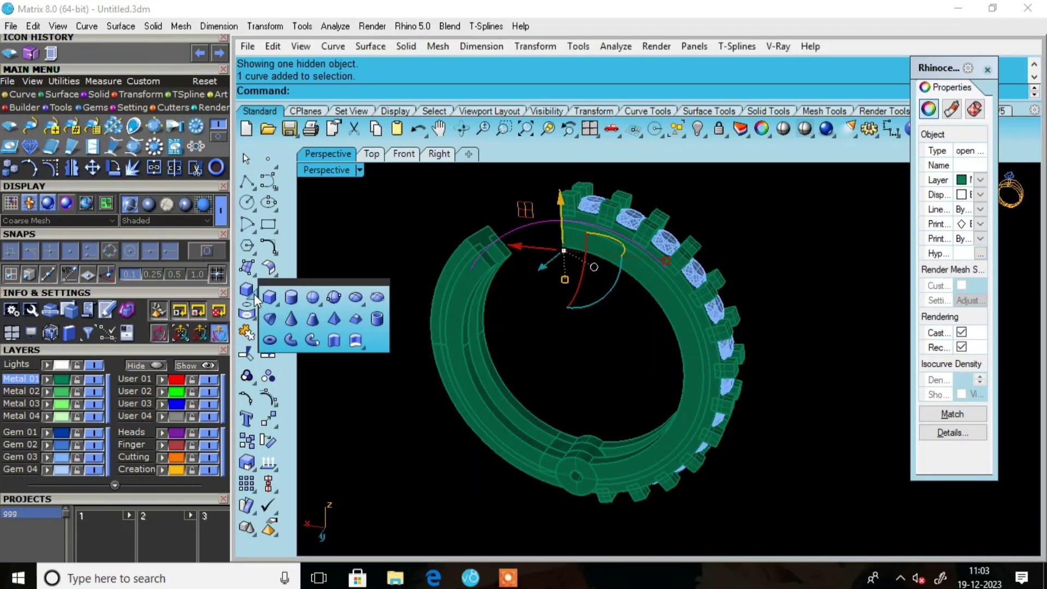
left_click(311, 342)
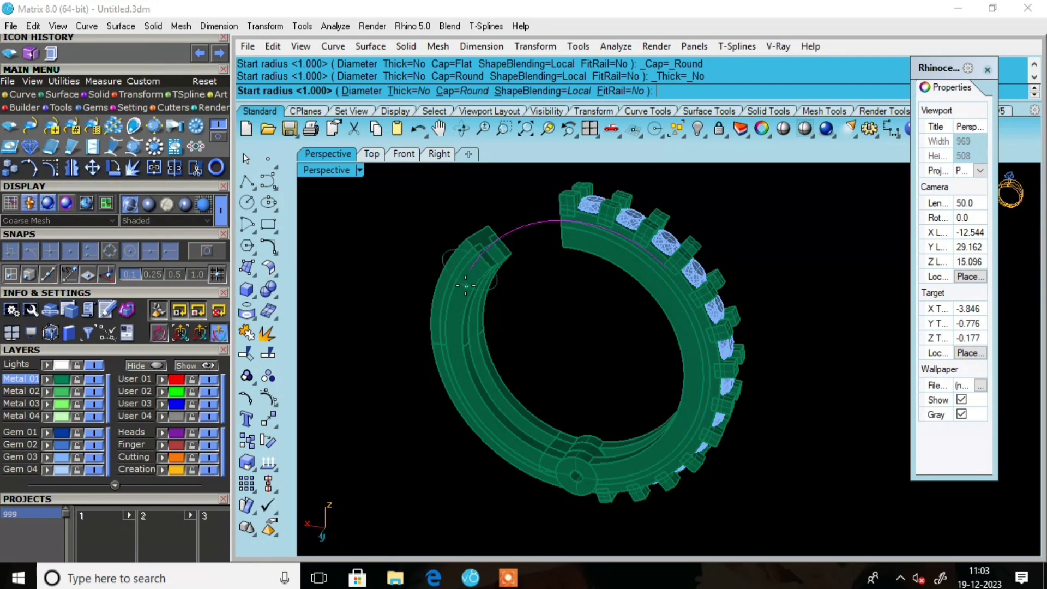
type(".5")
key("Return")
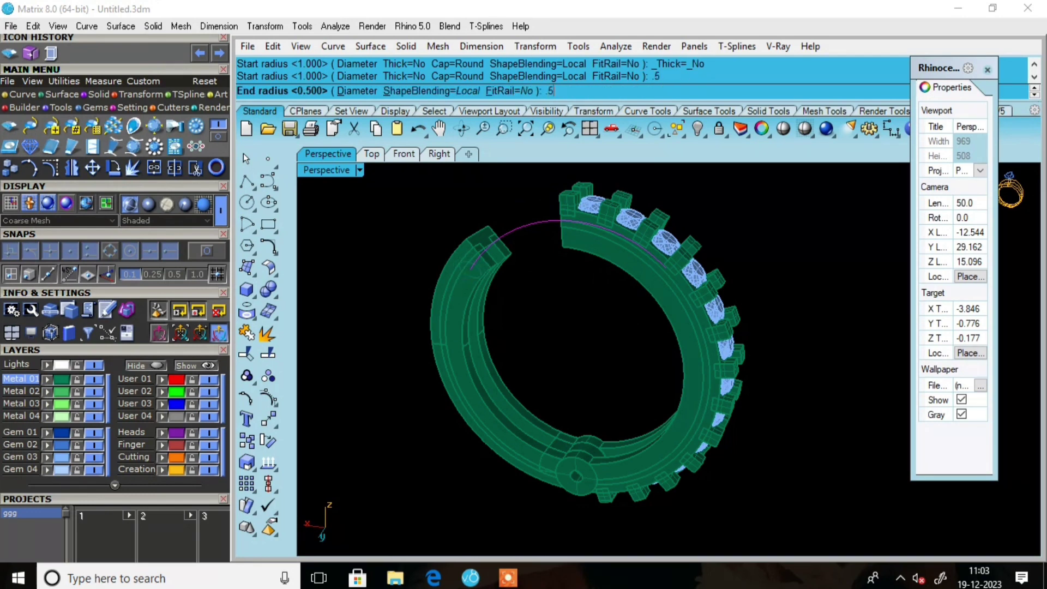
key("Return")
key("Return")
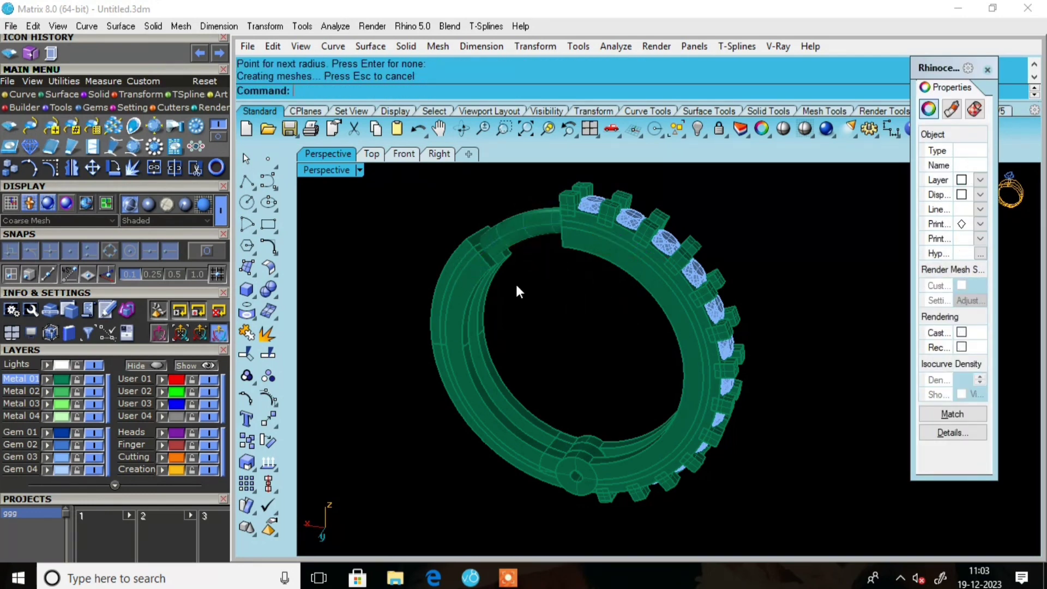
Nudge the pipe slightly downward in the front view to adjust its position within the two half-band ends
right_click_drag(518, 233, 535, 218)
scroll(544, 237, "up", 3)
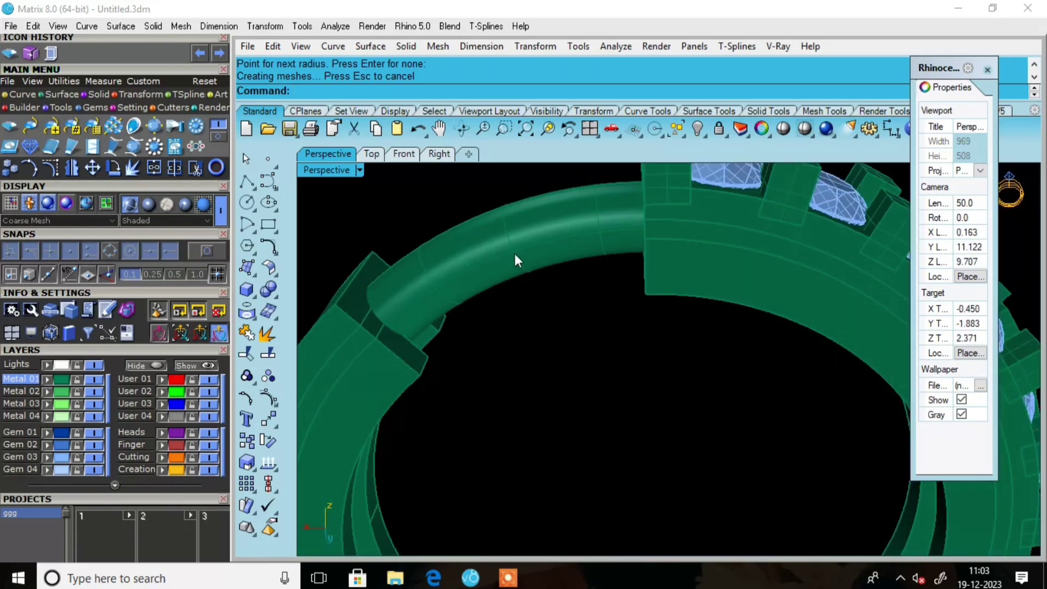
left_click(513, 251)
scroll(551, 264, "down", 3)
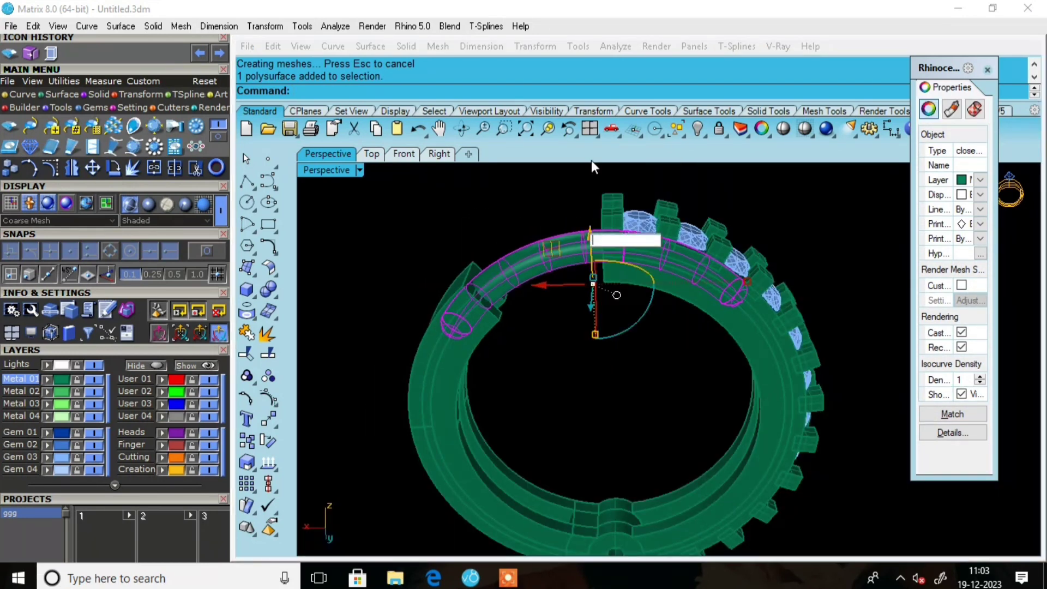
left_click(591, 129)
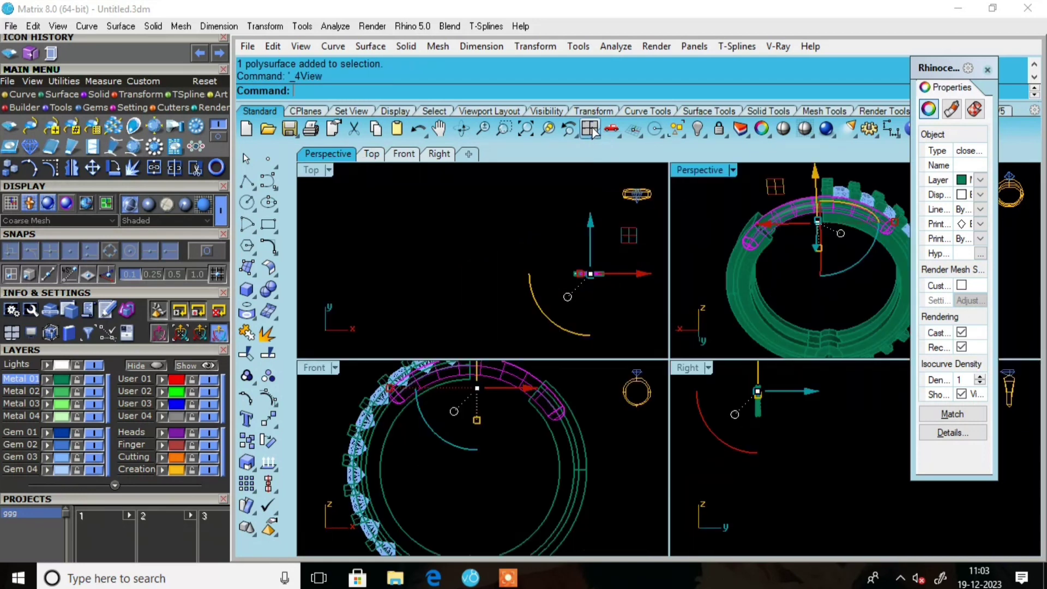
left_click(591, 130)
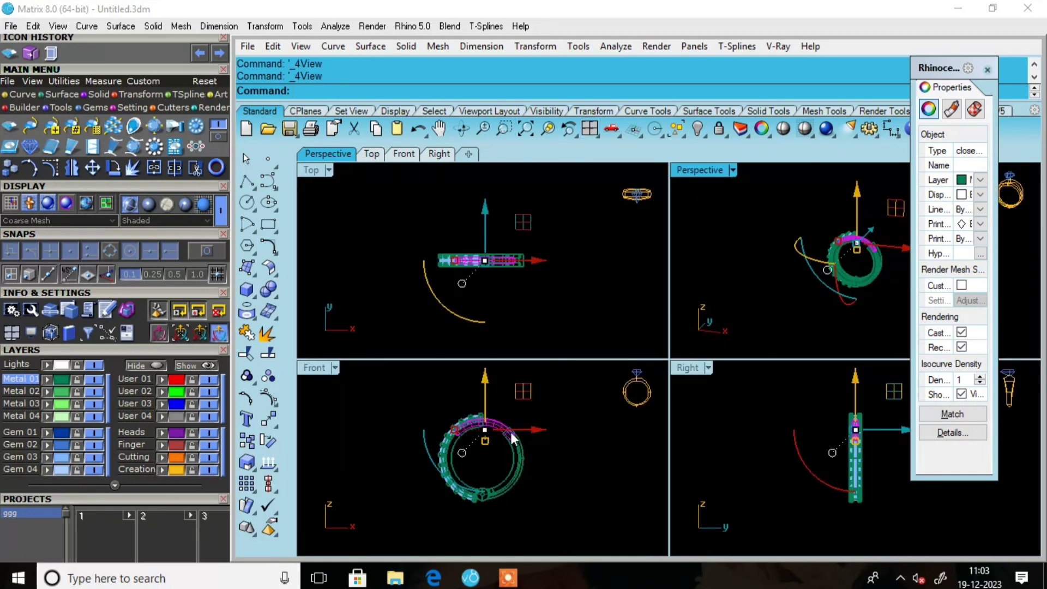
left_click_drag(513, 438, 485, 417)
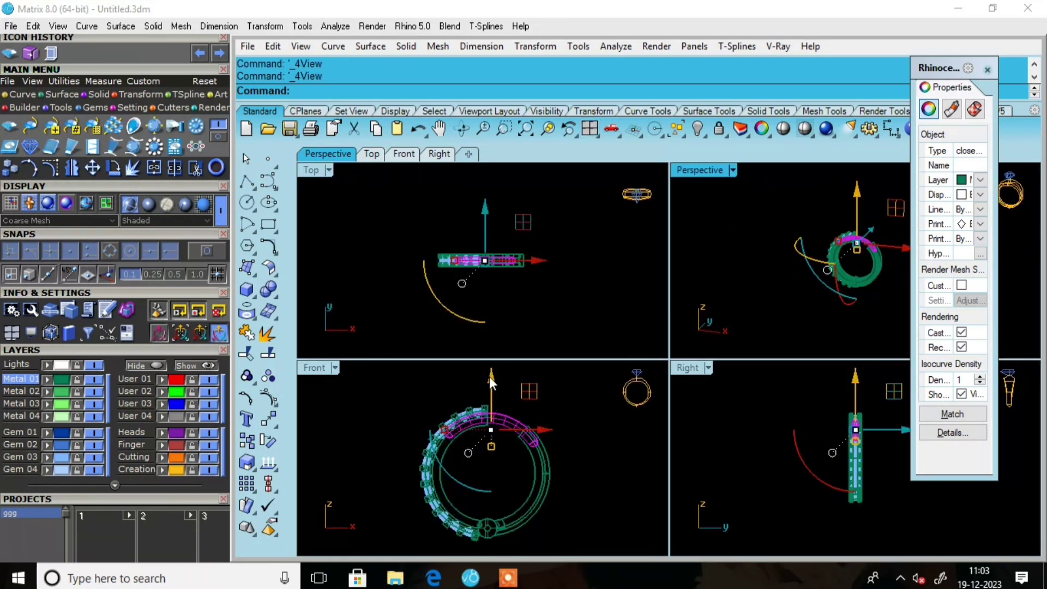
left_click_drag(489, 376, 487, 395)
scroll(494, 414, "up", 3)
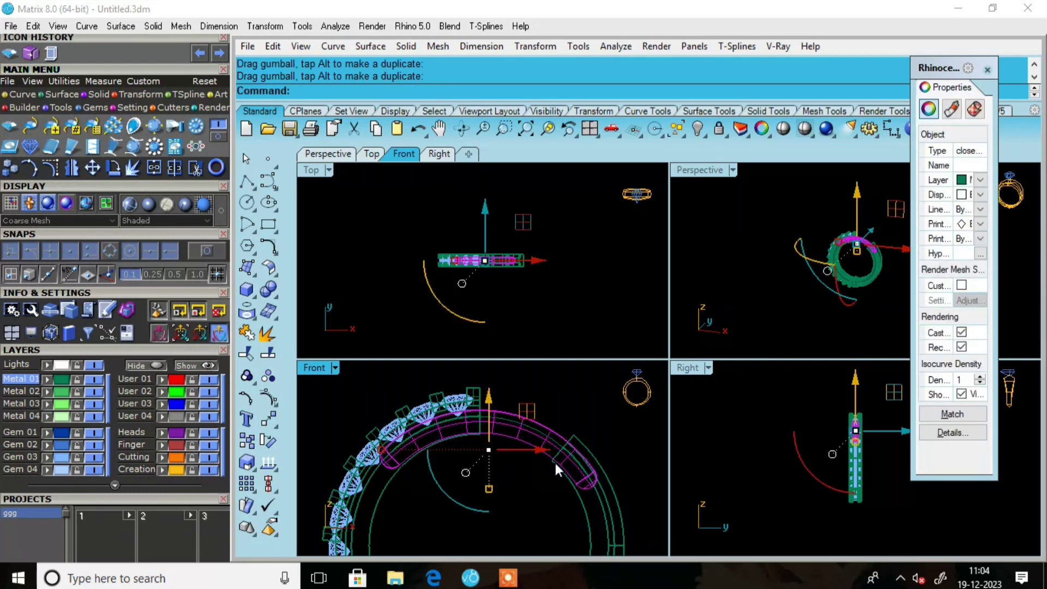
Examine in perspective how the pipe meets the open ends of both half-bands
double_click(701, 172)
right_click_drag(705, 179, 610, 518)
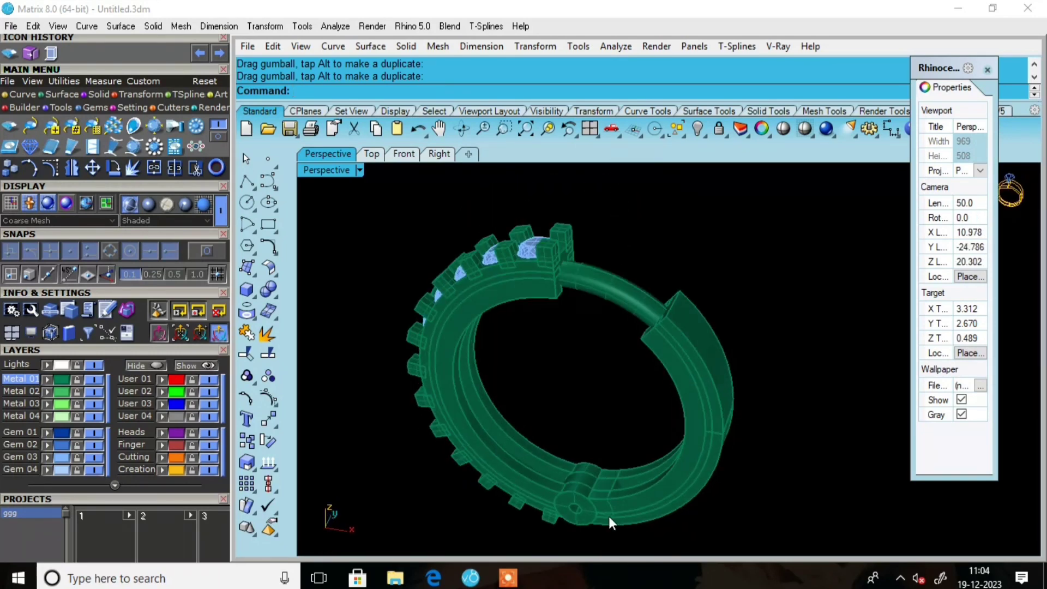
scroll(532, 364, "up", 5)
right_click_drag(532, 365, 423, 313)
scroll(505, 350, "down", 3)
scroll(495, 321, "up", 4)
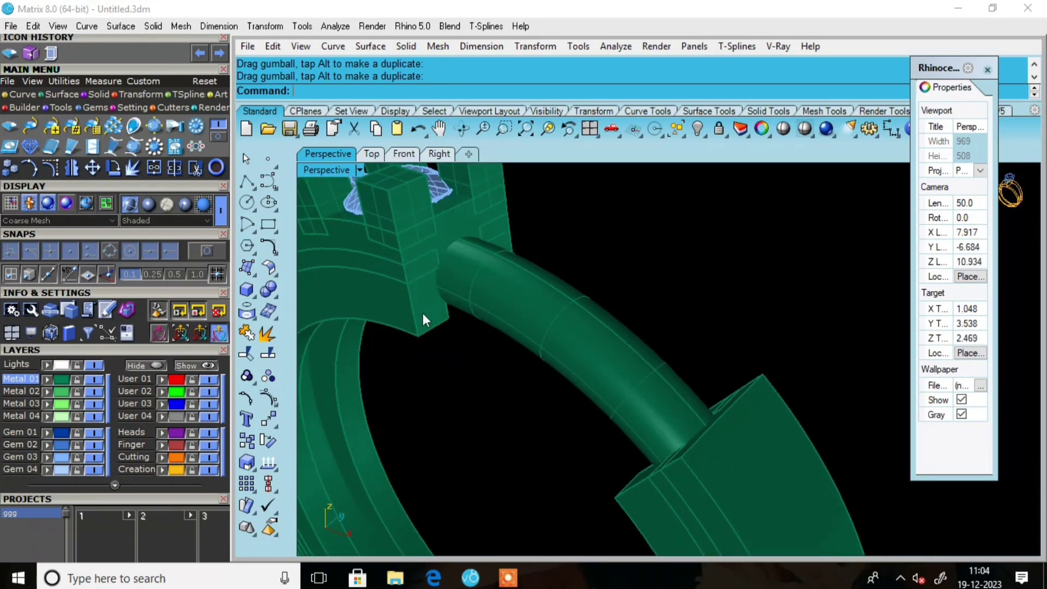
left_click(450, 223)
key("Escape")
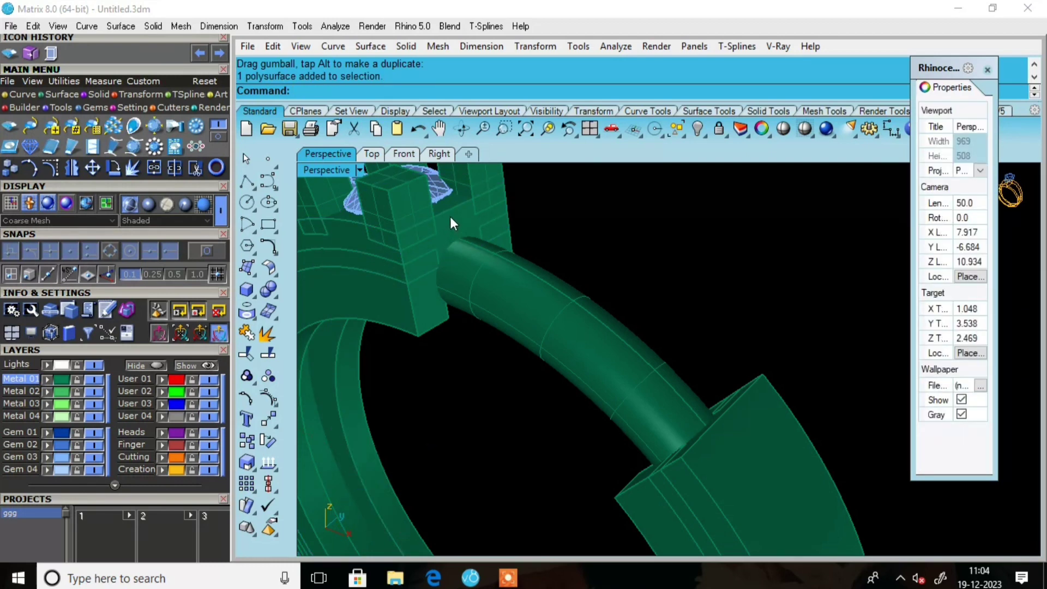
Duplicate the upper cross edge of the gem-set half-band's open end face, between the last pair of prongs
left_click(257, 322)
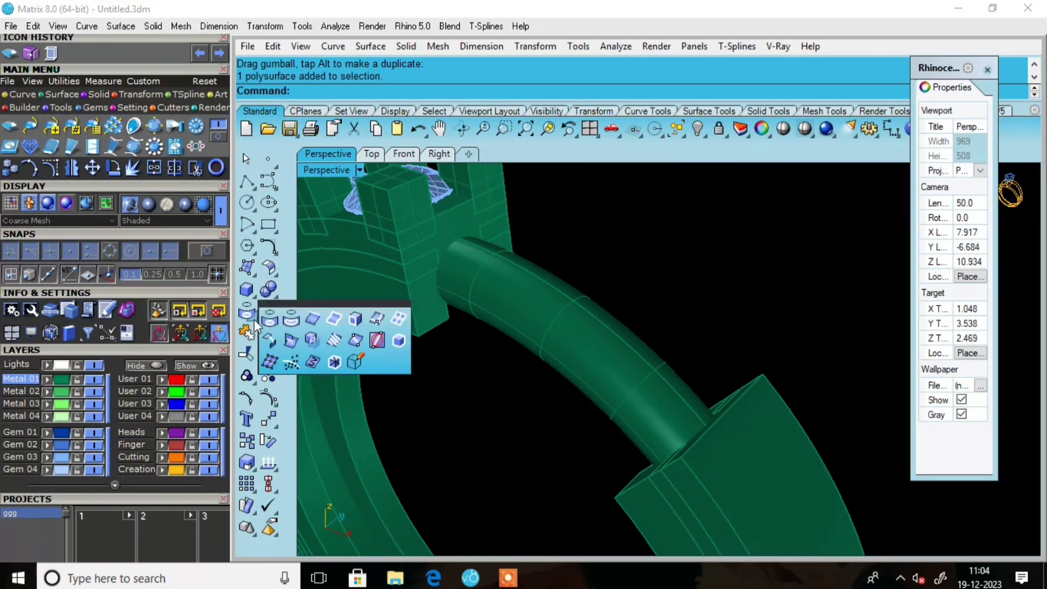
left_click(320, 321)
left_click(447, 210)
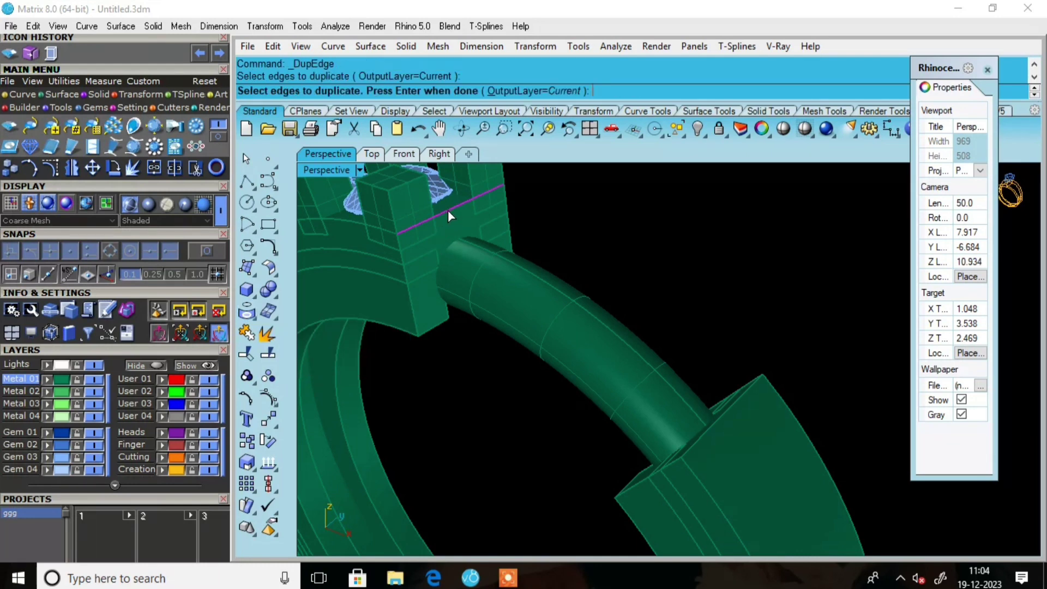
Extrude the duplicated edge along the end face's direction into a flat surface reaching just past the band's inner side
left_click(247, 289)
left_click(334, 341)
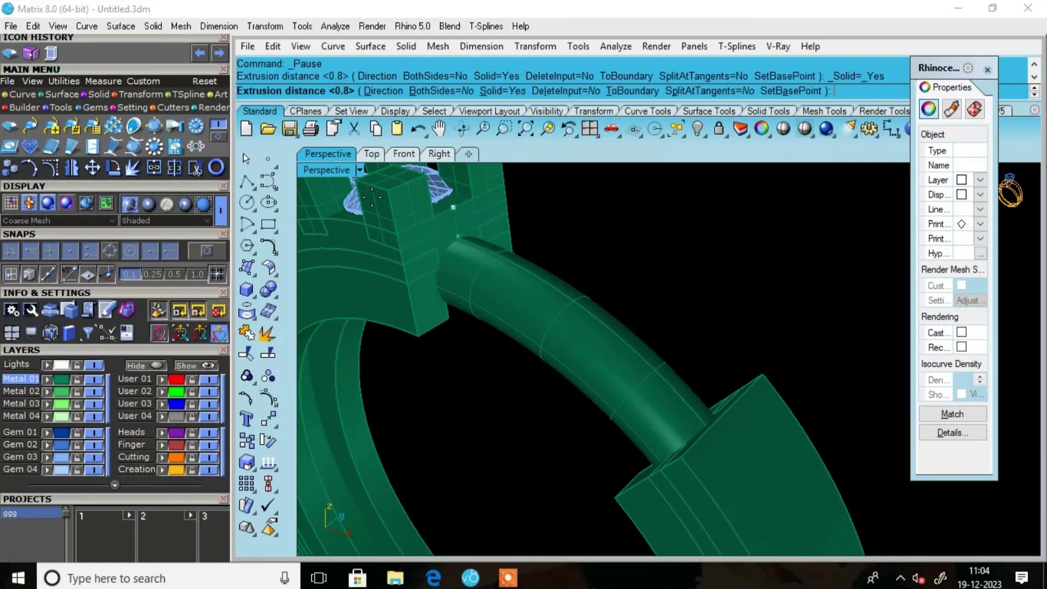
left_click(381, 92)
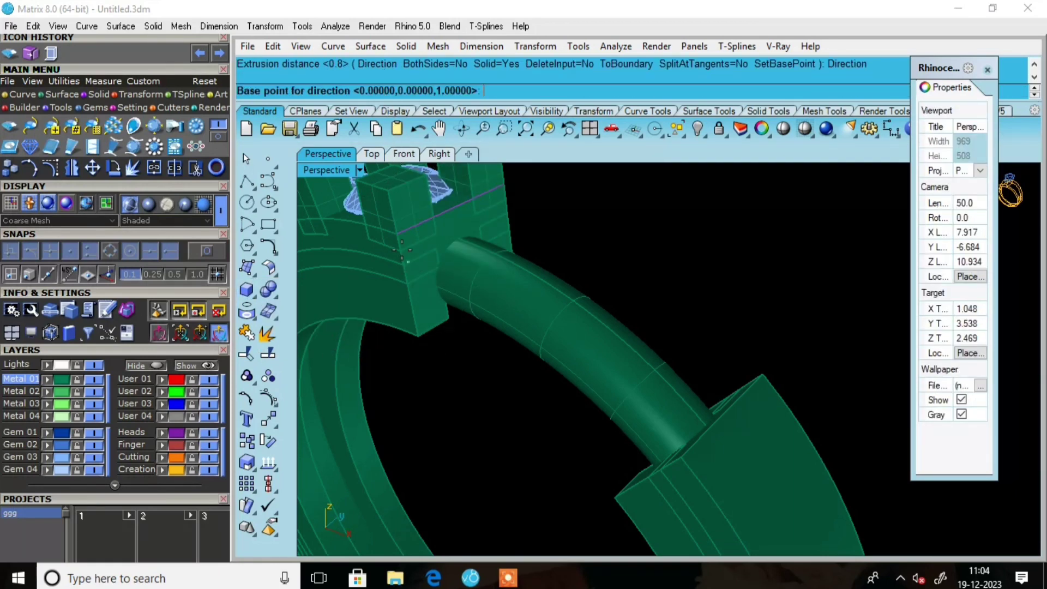
right_click_drag(397, 247, 539, 257)
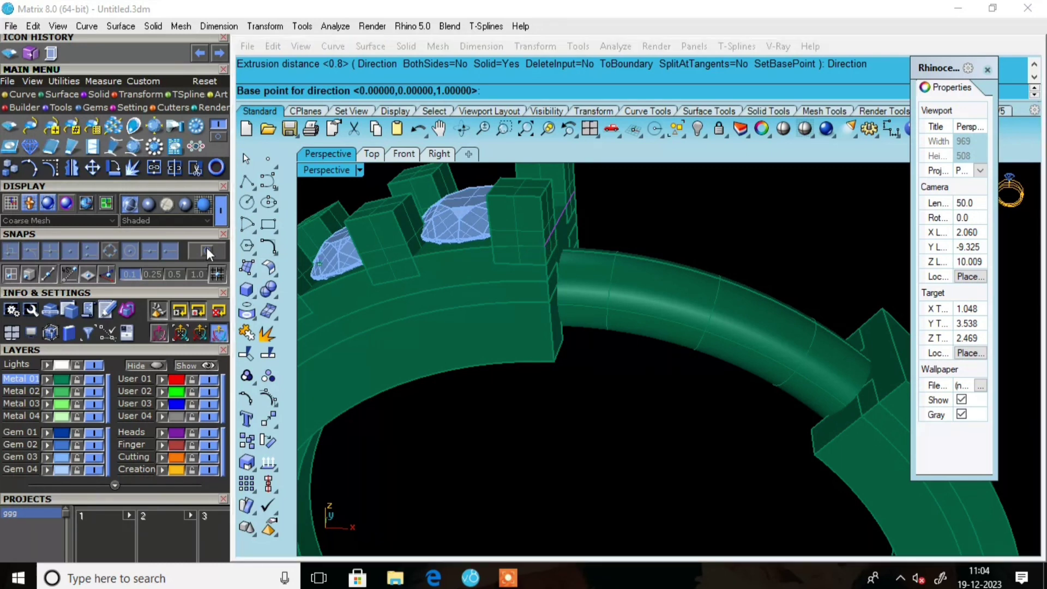
left_click(541, 249)
left_click(553, 364)
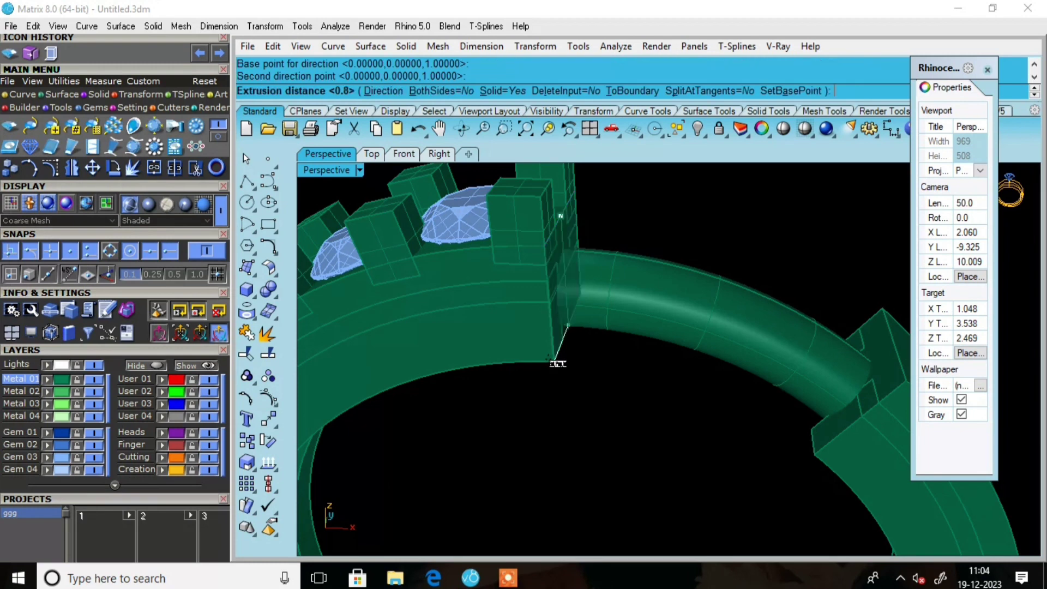
scroll(561, 362, "down", 5)
scroll(564, 376, "up", 5)
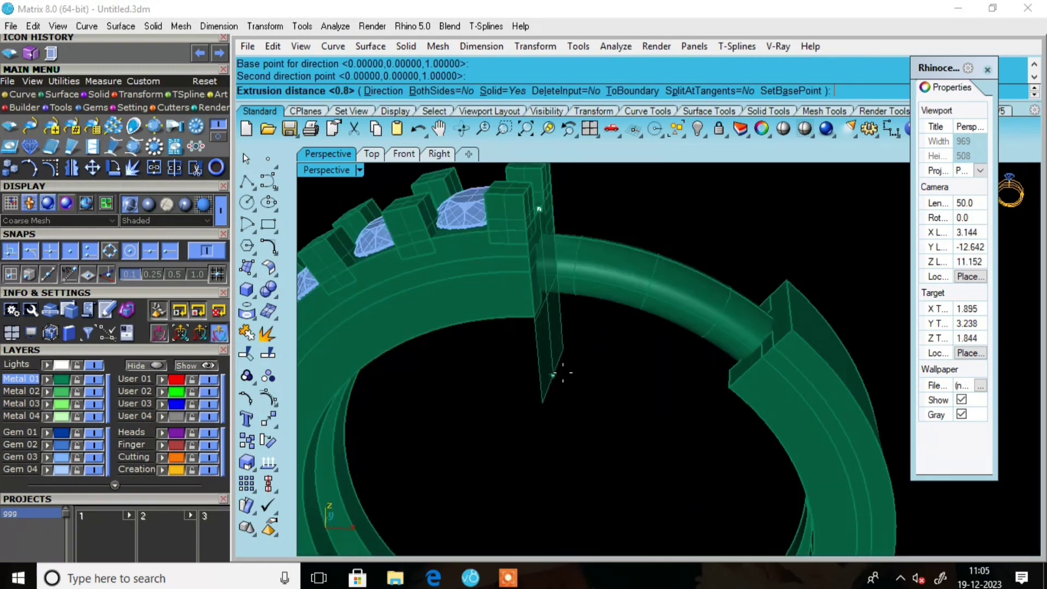
scroll(555, 367, "up", 2)
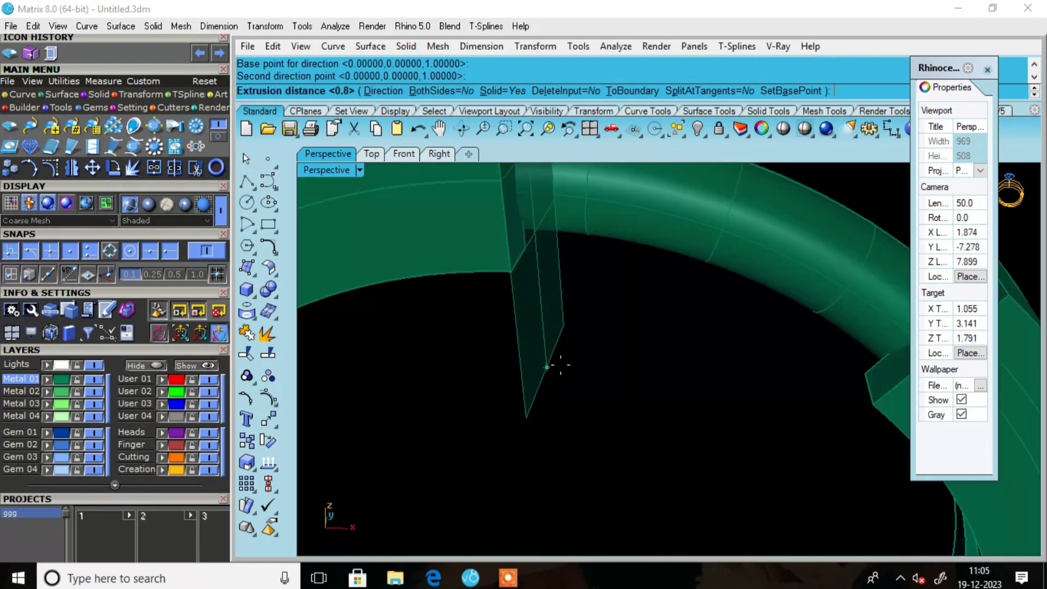
left_click(531, 302)
scroll(594, 360, "down", 3)
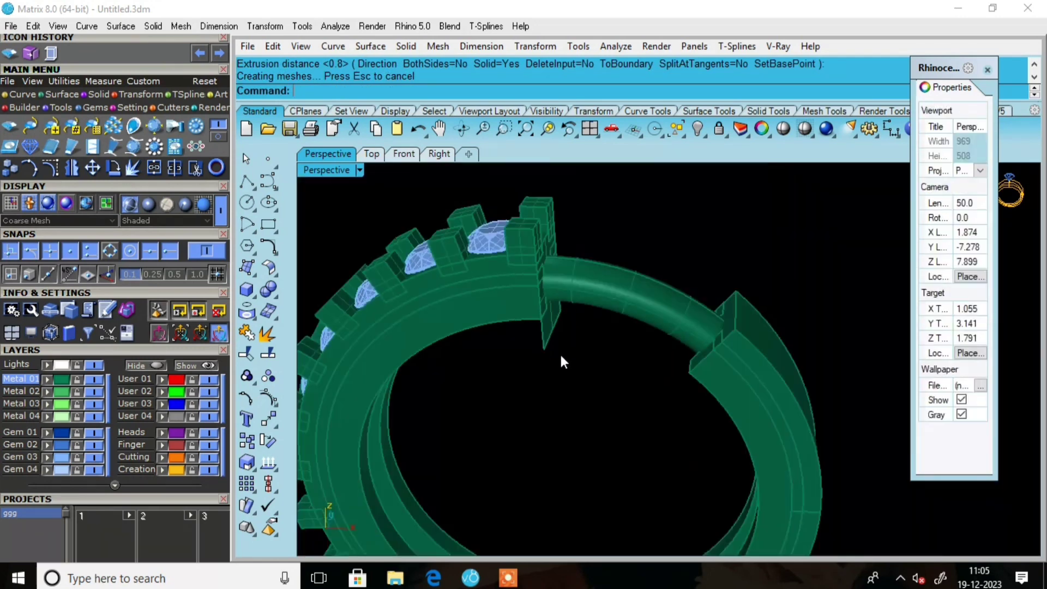
Offset the end-face surface by 0.8 into a solid block, directed back into the gem-set half-band
right_click_drag(561, 360, 499, 340)
scroll(496, 299, "up", 3)
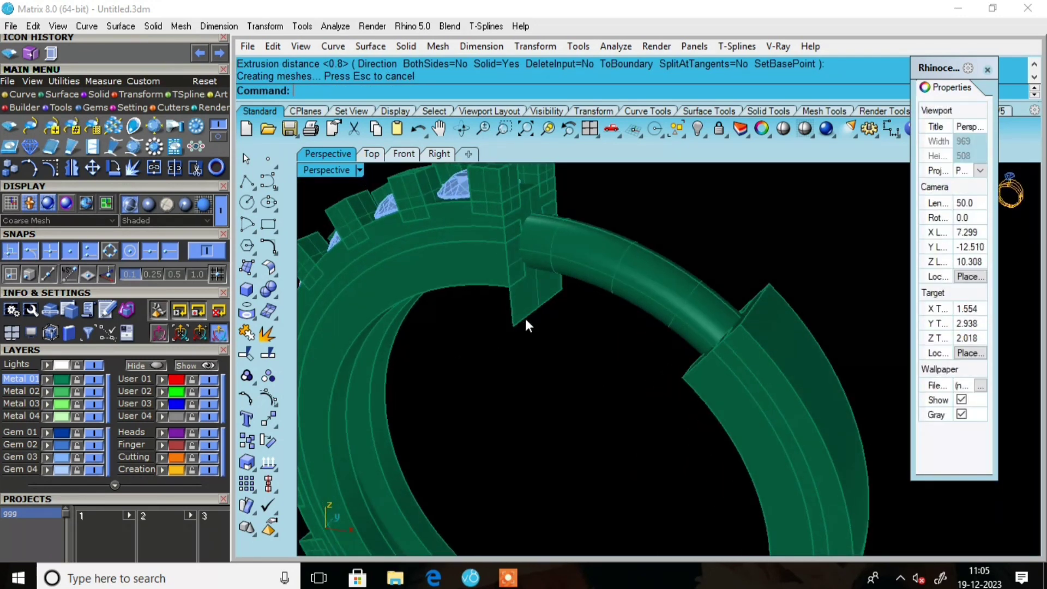
left_click(521, 310)
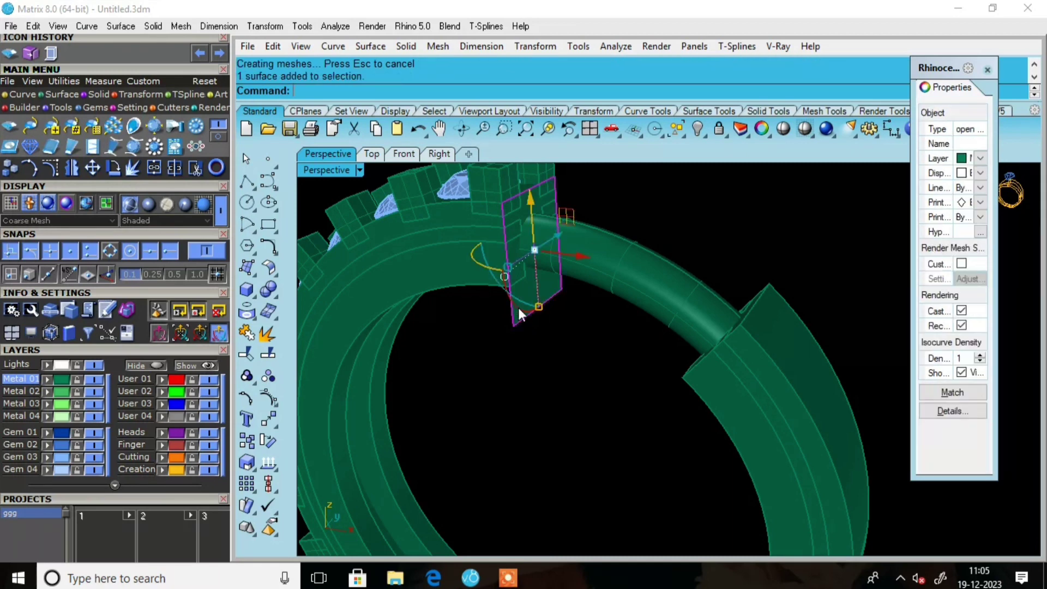
mouse_move(518, 307)
right_mouse_down()
mouse_move(505, 330)
mouse_move(518, 324)
right_mouse_up()
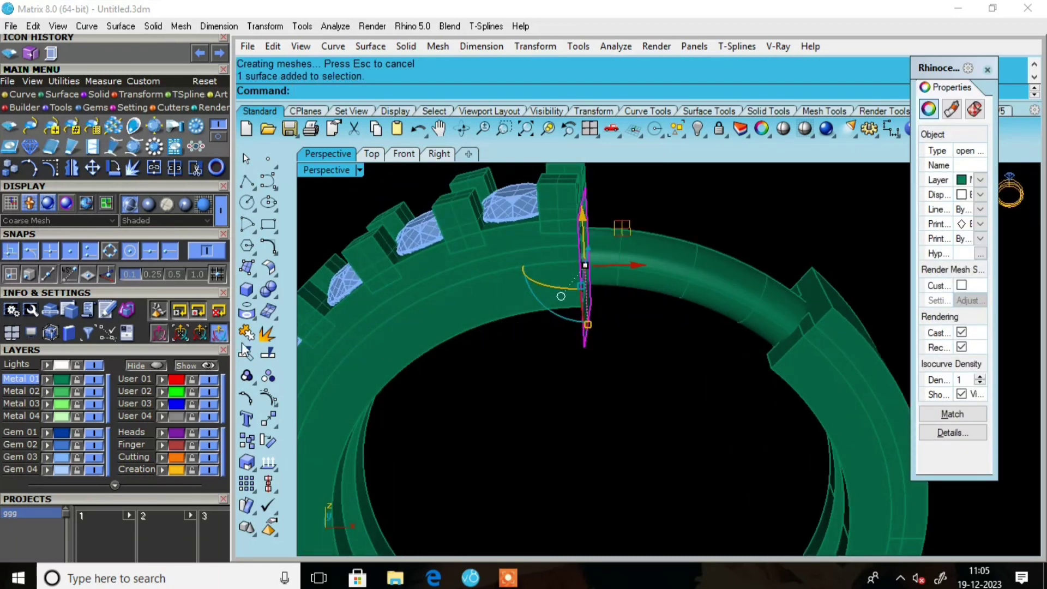
left_click(273, 272)
left_click(310, 290)
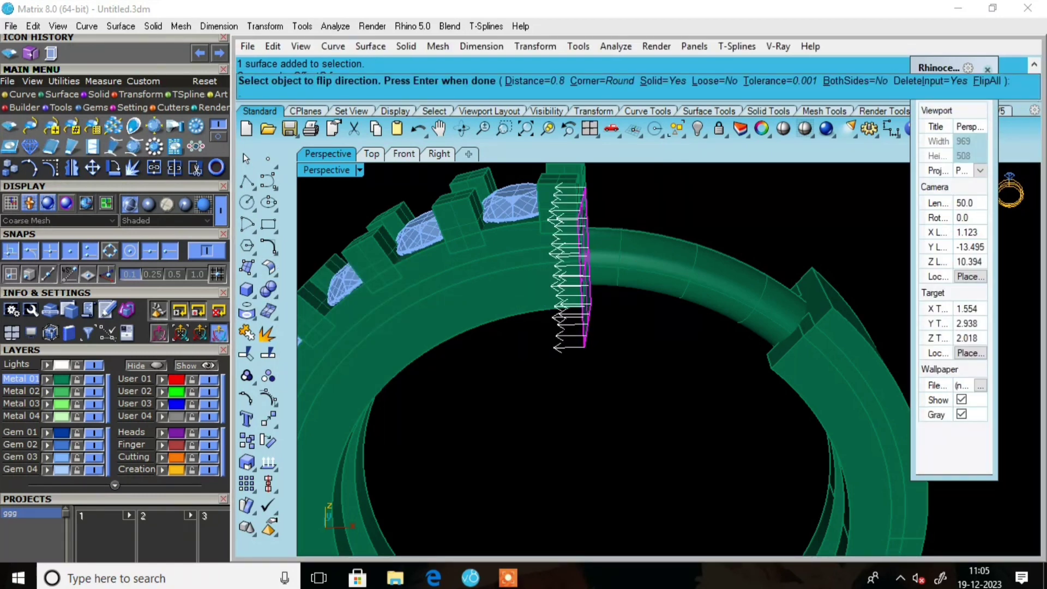
key("Return")
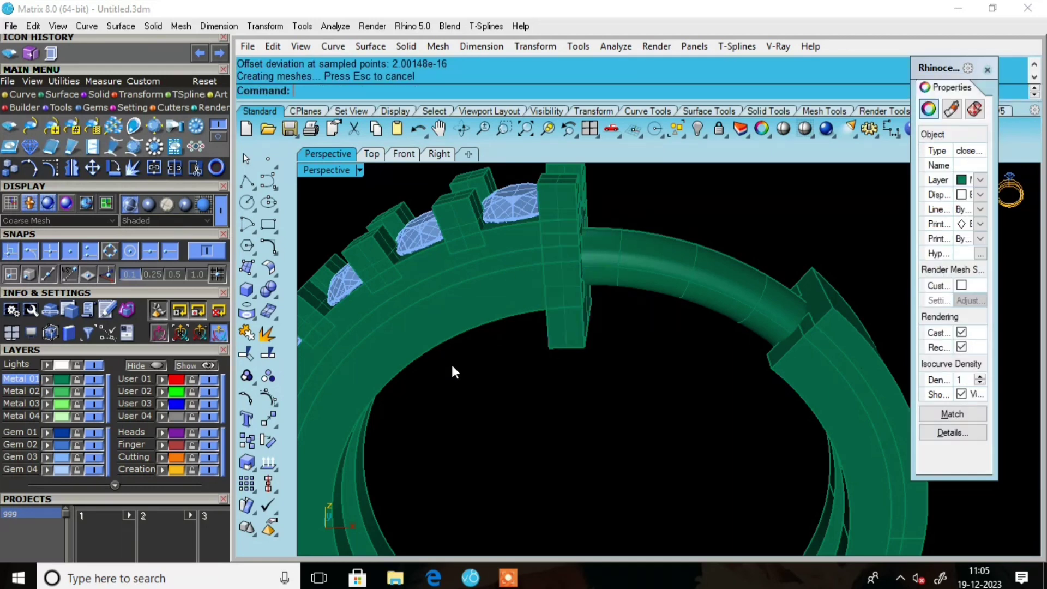
Duplicate the vertical back edge of the new end block and select the resulting curve
right_click_drag(525, 330, 498, 314)
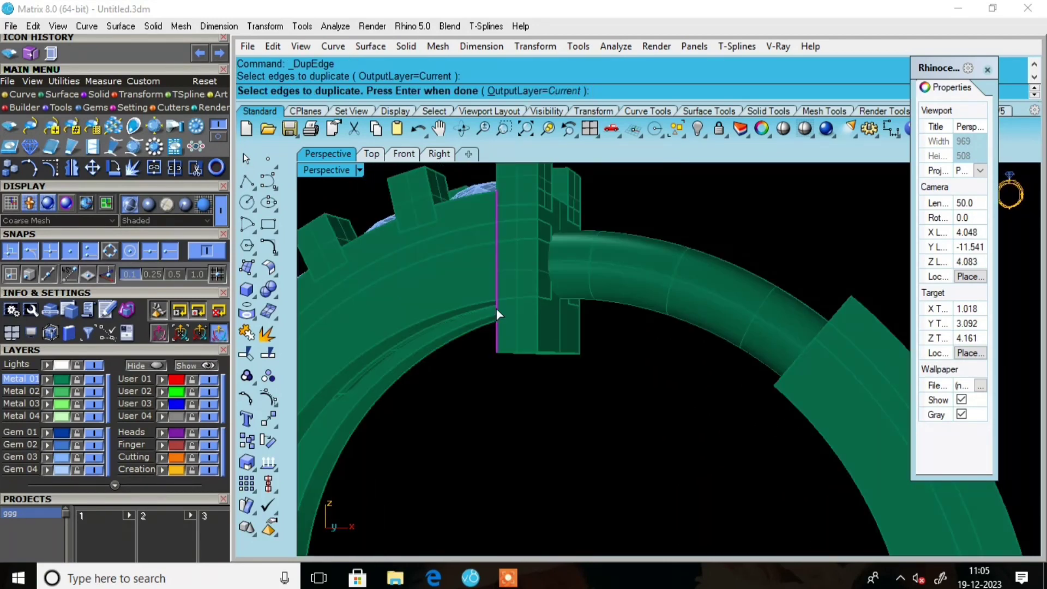
right_click(496, 309)
right_click(496, 308)
scroll(496, 309, "down", 3)
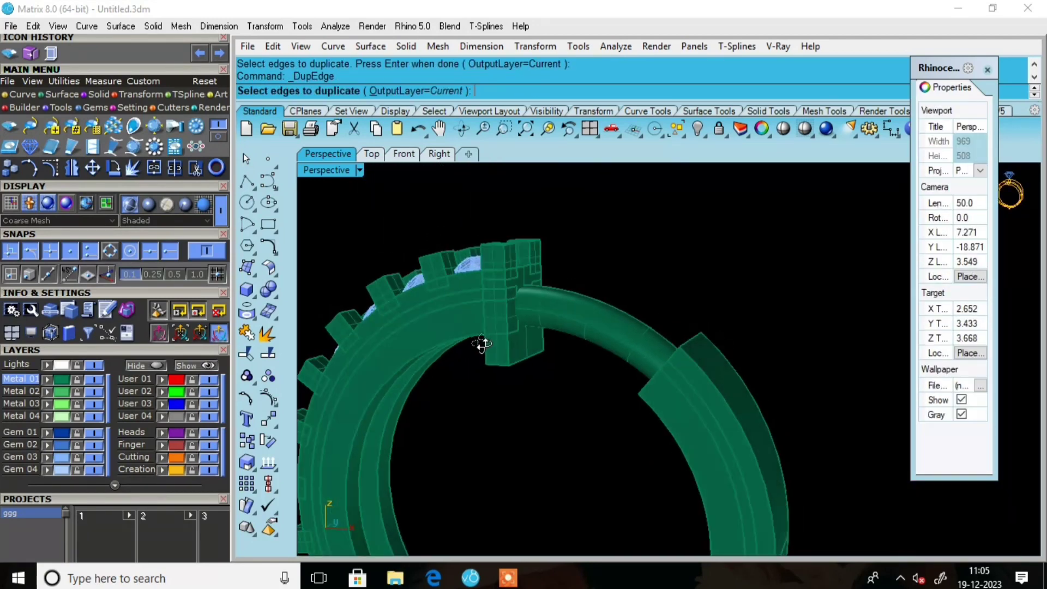
right_click_drag(481, 344, 456, 349)
scroll(458, 365, "up", 2)
left_click(462, 354)
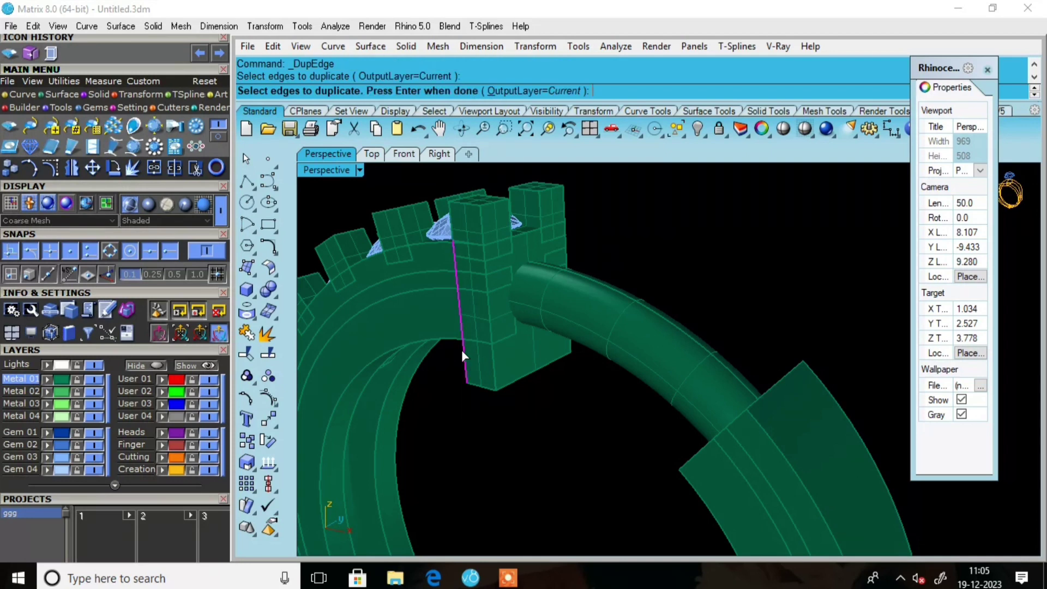
left_click(179, 333)
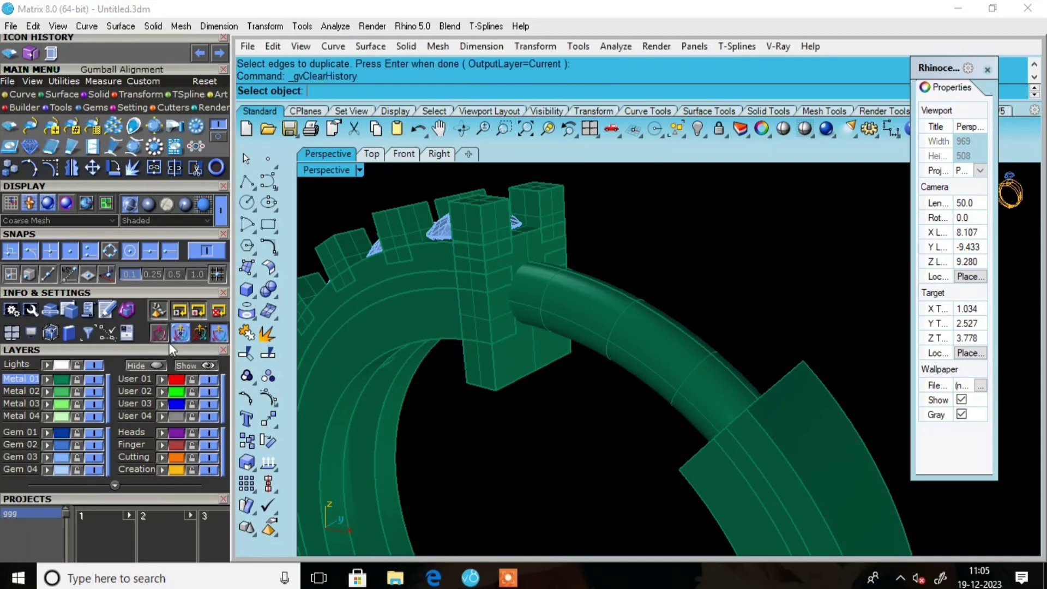
left_click(463, 367)
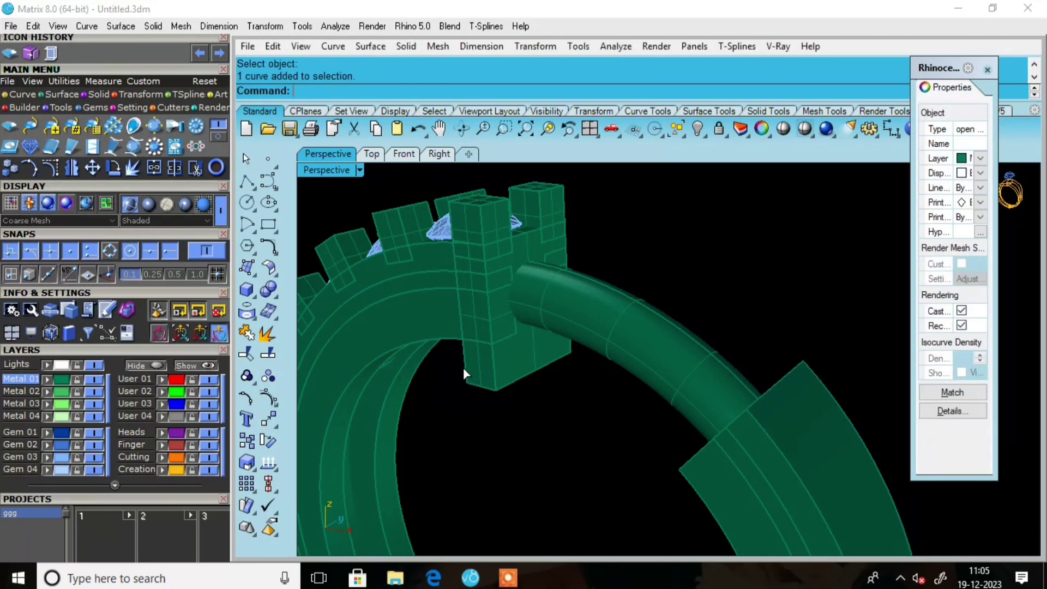
Extrude the vertical edge curve straight across and beyond the band's width as a cutting surface for the pipe
left_click(251, 297)
left_click(334, 341)
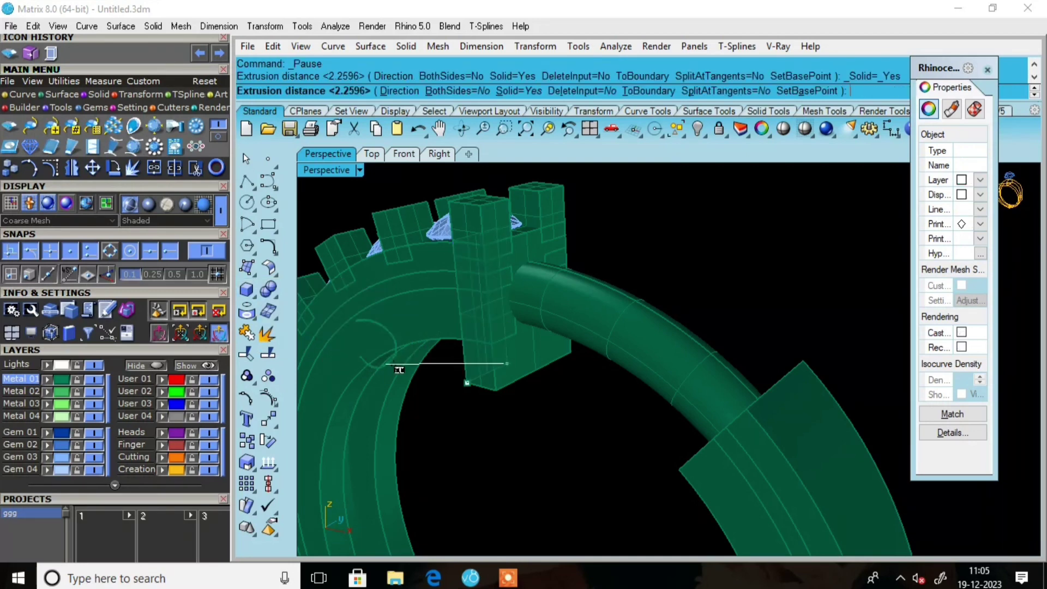
left_click(699, 276)
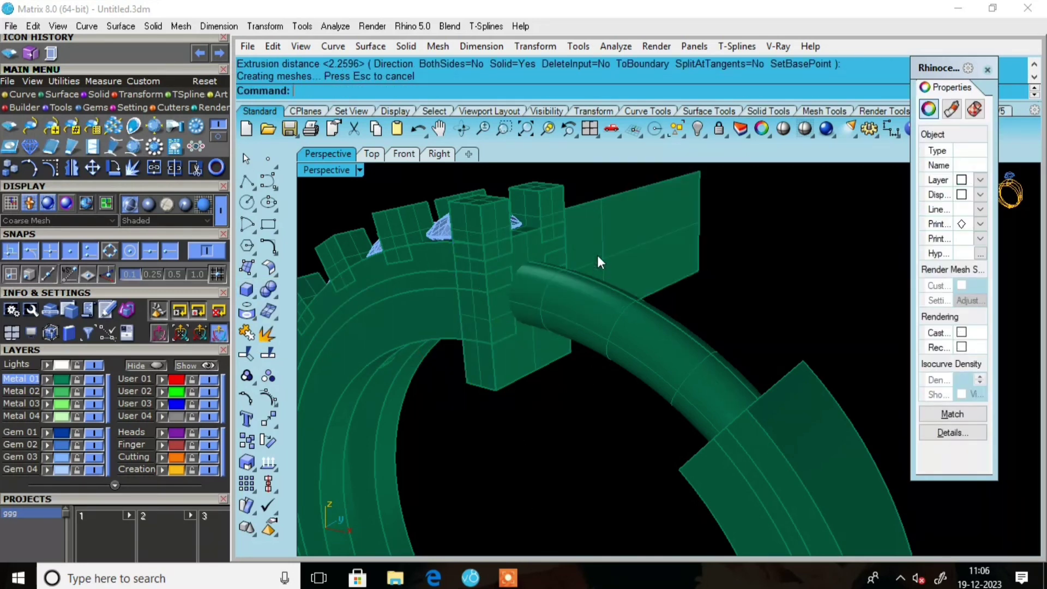
Boolean split the pipe with the cutting surface at the back of the end block
left_click(591, 271)
left_click(643, 351)
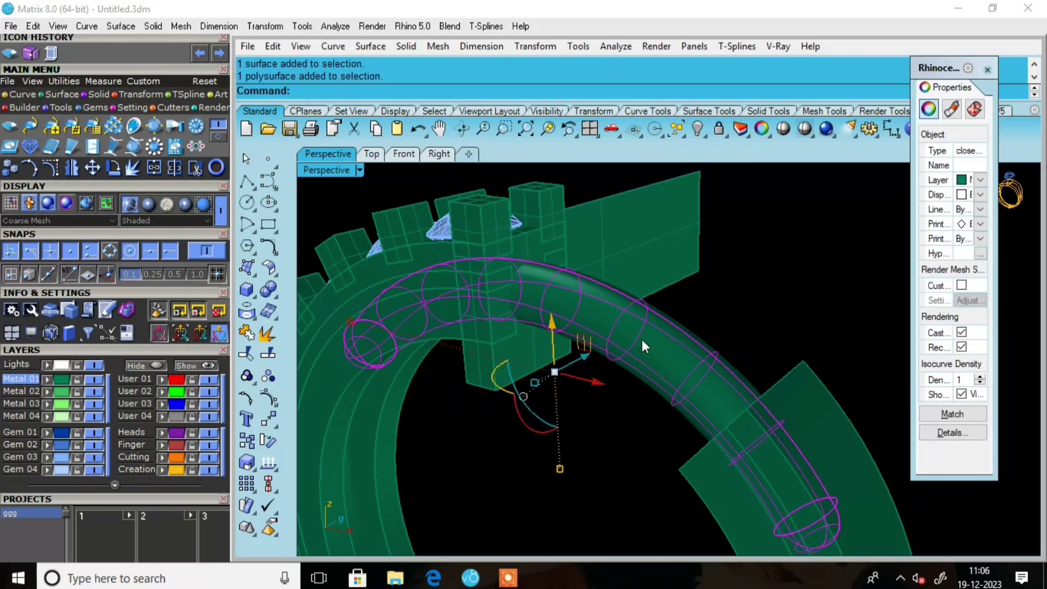
right_click_drag(439, 349, 443, 528)
key("Escape")
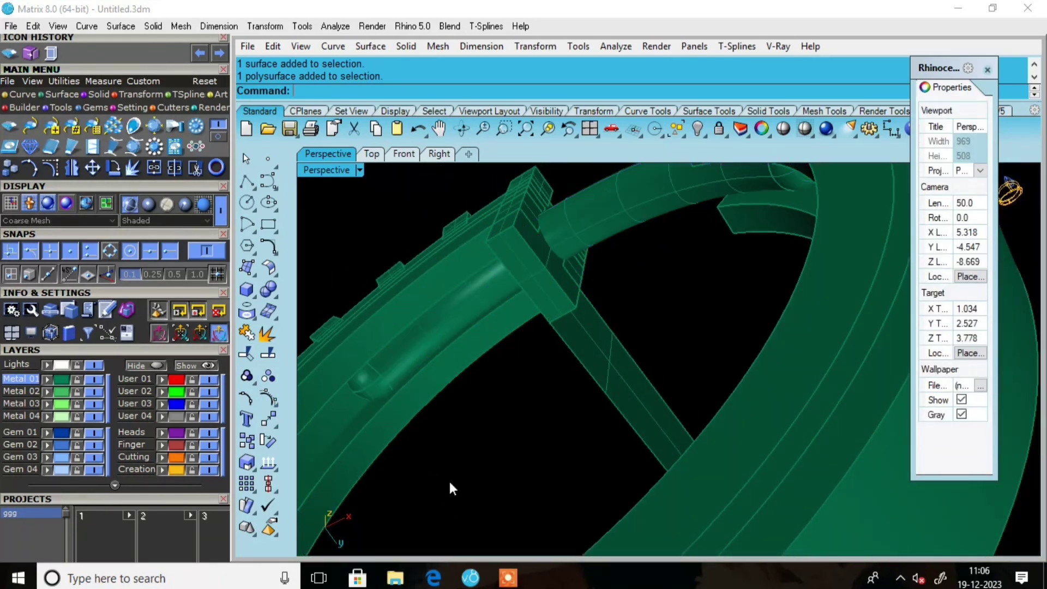
left_click(408, 343)
key("Escape")
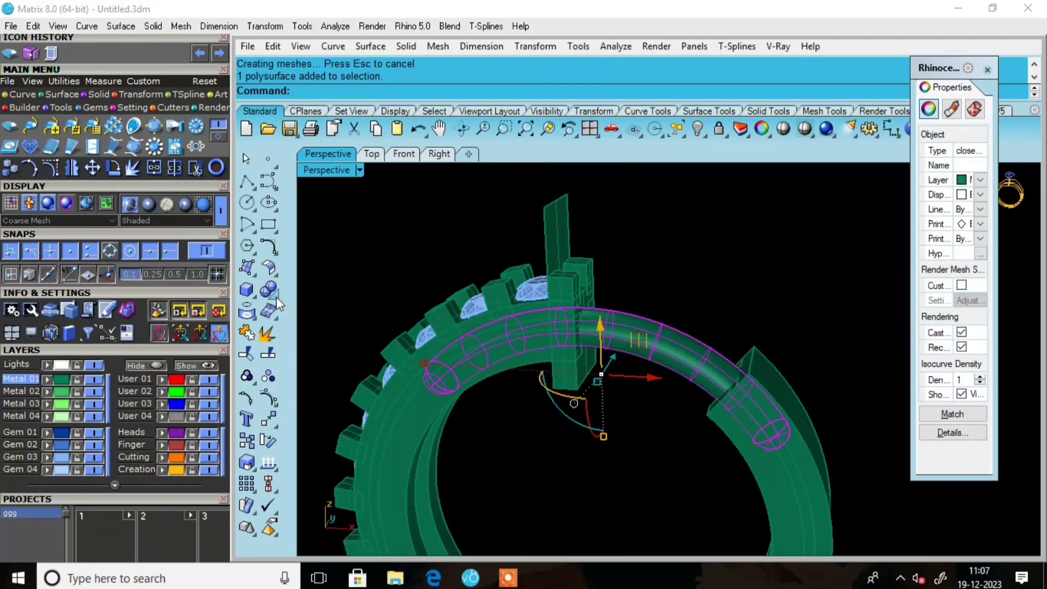
left_click(276, 297)
left_click(358, 297)
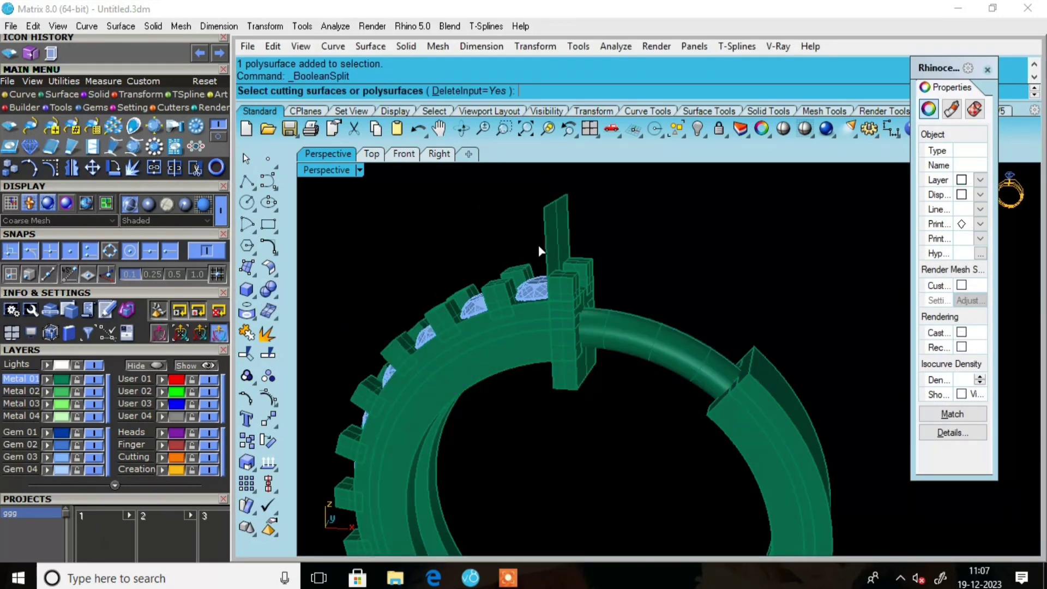
left_click(553, 235)
key("Return")
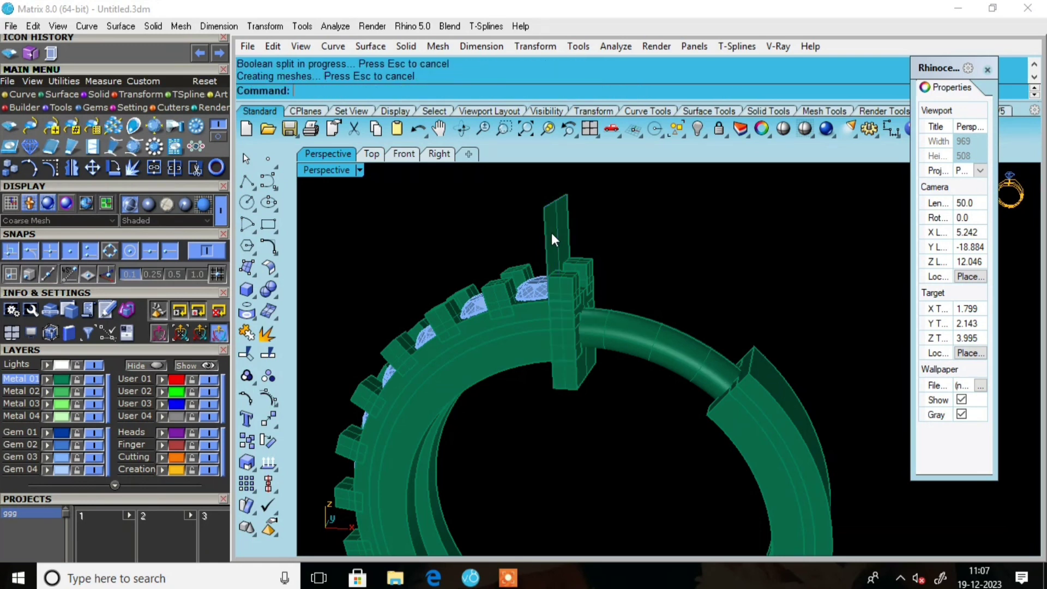
Delete the split-off pipe piece inside the gem-set half-band, behind the end block
right_click_drag(608, 316, 622, 221)
scroll(505, 305, "up", 6)
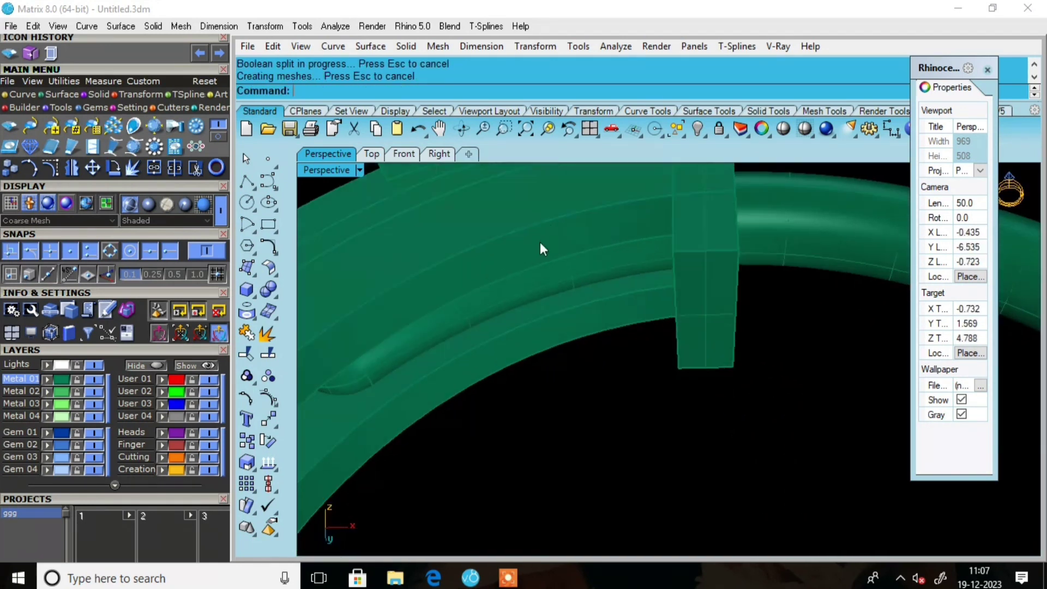
left_click(544, 283)
key("Delete")
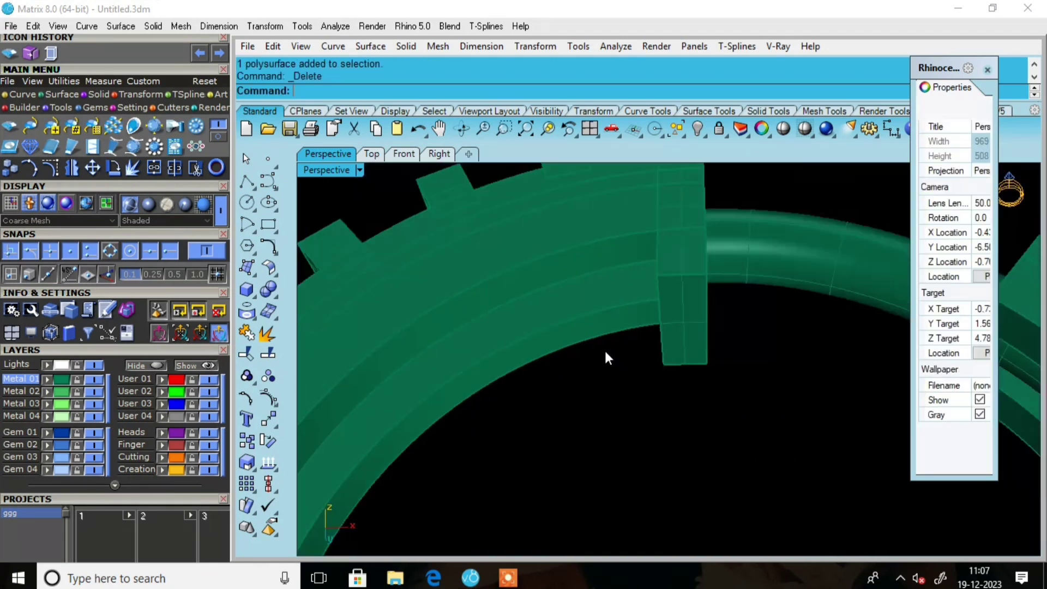
Delete the cutting surface standing at the back of the end block
scroll(604, 349, "down", 4)
right_click_drag(591, 435, 613, 293)
left_click(625, 241)
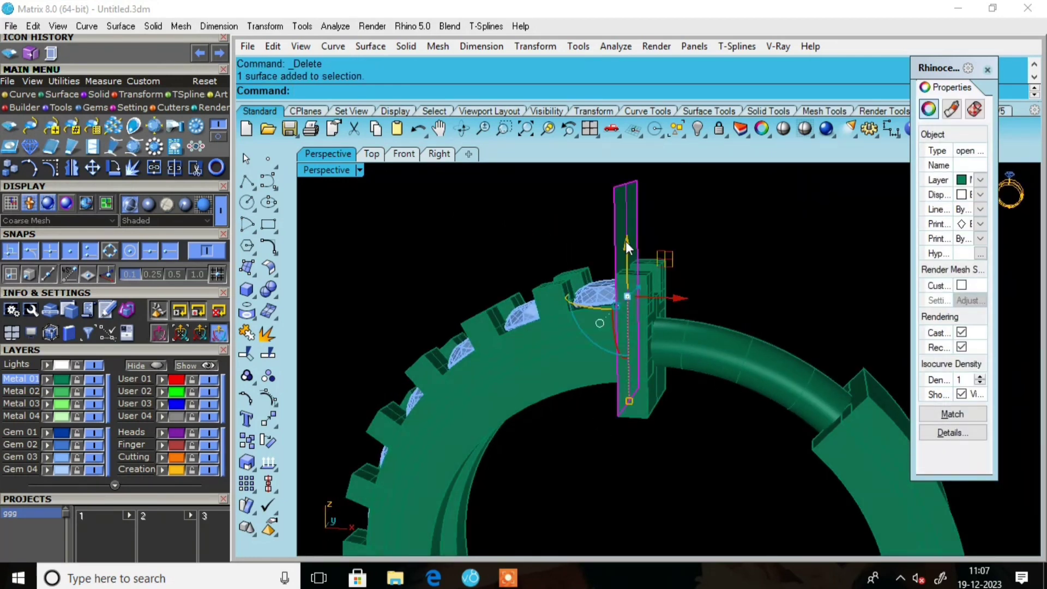
key("Delete")
Examine the whole ring, the end block and the trimmed pipe from several angles
right_click_drag(653, 368, 763, 164)
scroll(764, 164, "down", 3)
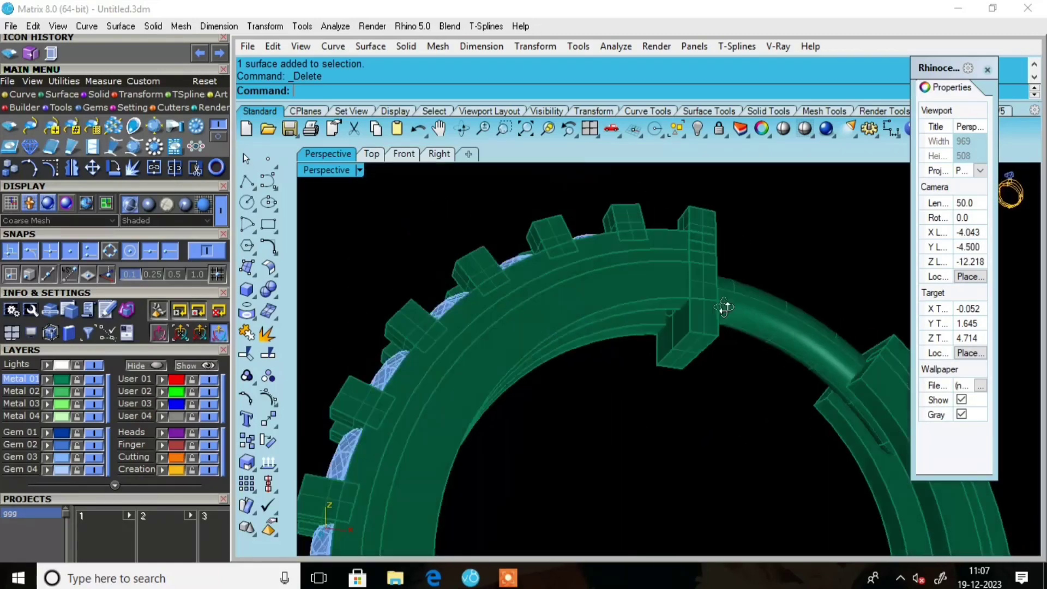
right_click_drag(724, 303, 769, 552)
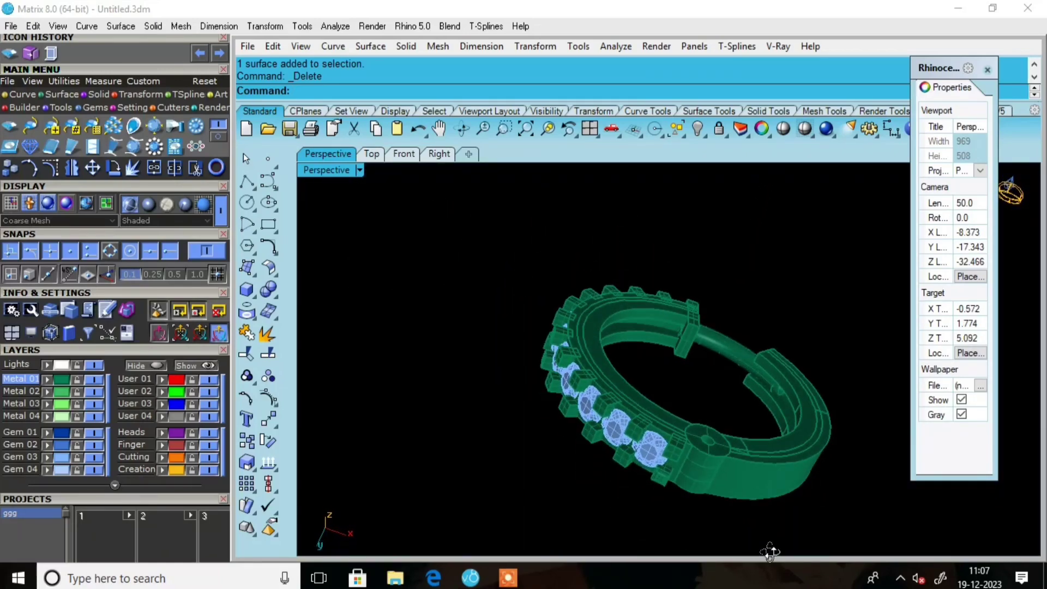
right_click_drag(723, 363, 595, 507)
scroll(684, 397, "up", 3)
right_click_drag(683, 397, 785, 469)
scroll(708, 416, "down", 3)
scroll(785, 465, "up", 5)
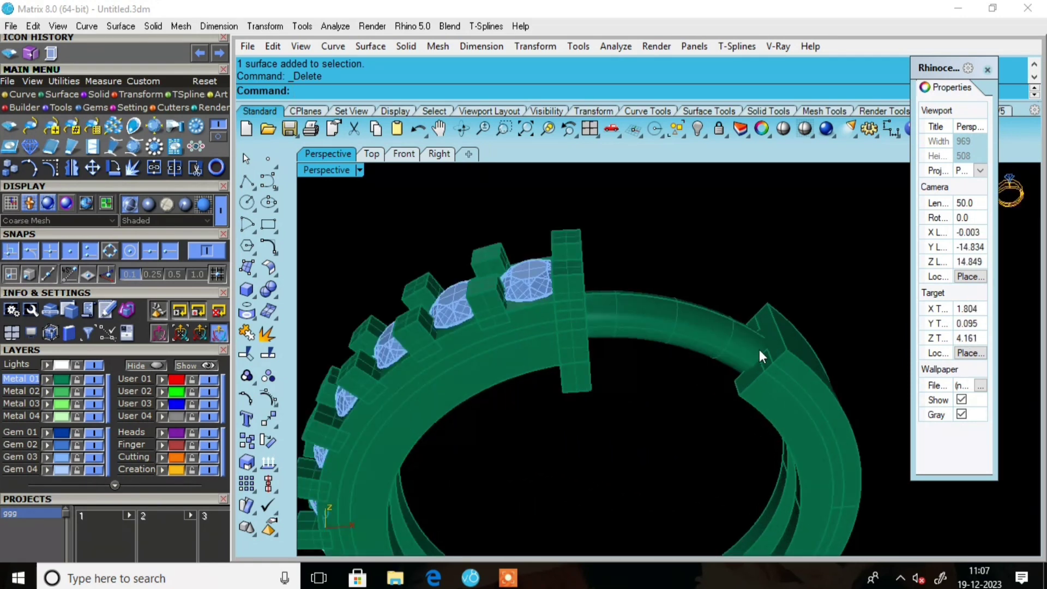
Duplicate the outer cross edge of the plain half-band's open end face
left_click(248, 309)
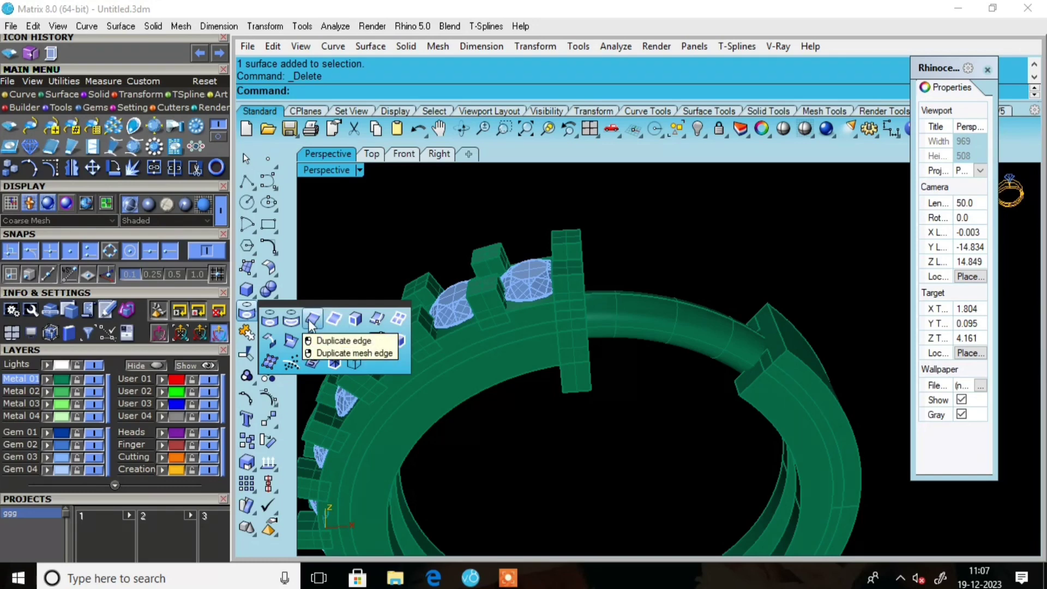
left_click(312, 319)
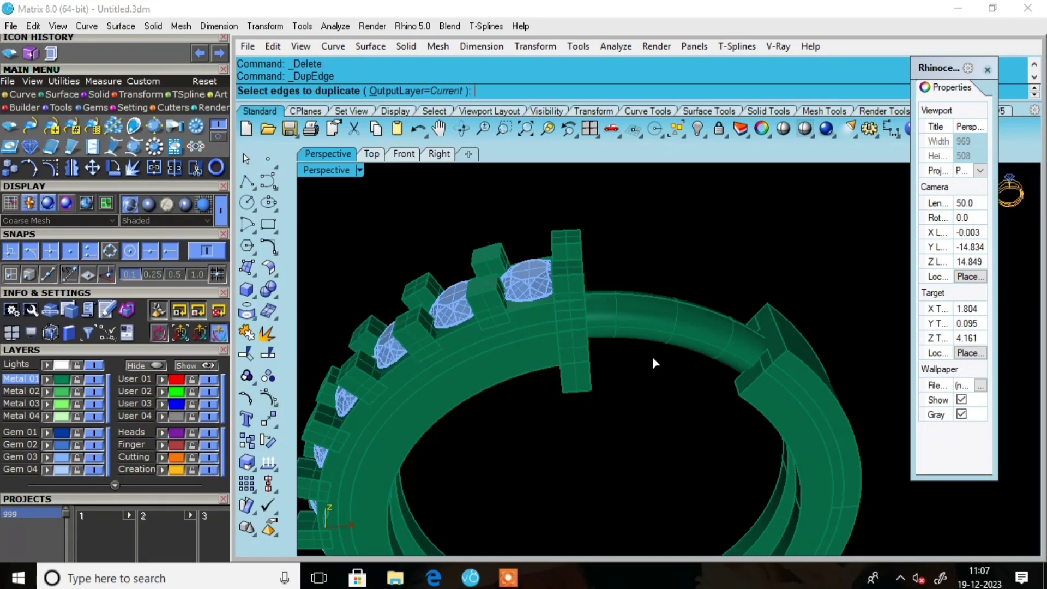
left_click(773, 323)
key("Return")
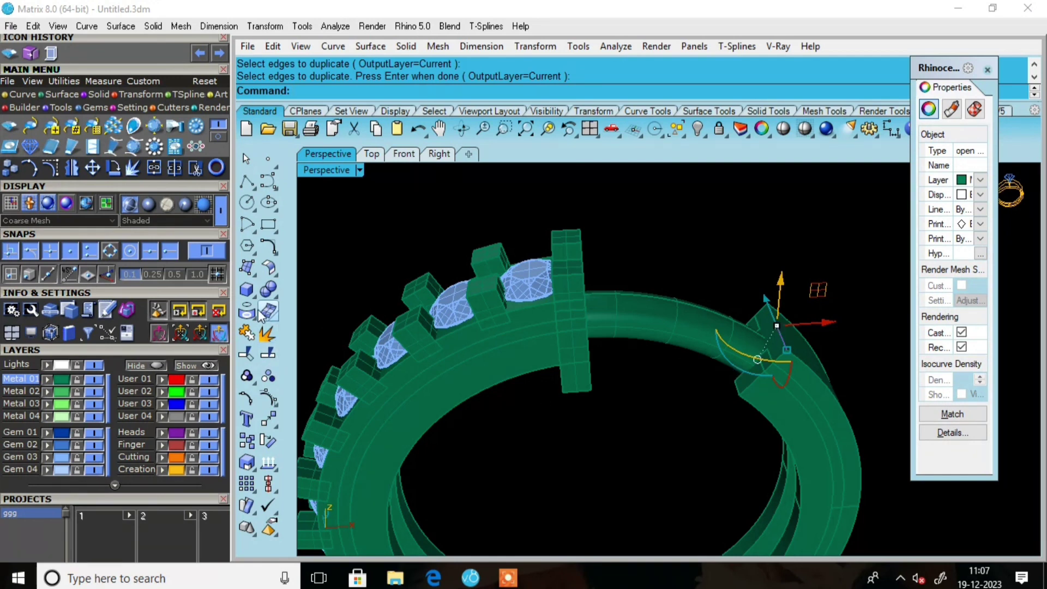
Extrude the duplicated edge along the plain half-band's end face, inward past the band's inner edge, with the direction set by two points
left_click(253, 296)
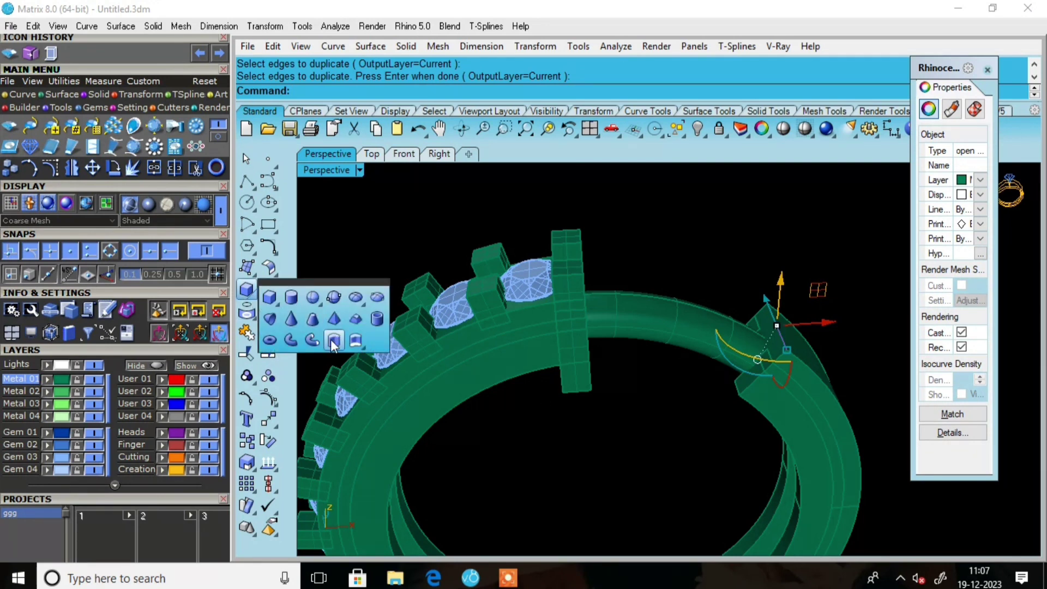
left_click(331, 336)
left_click(399, 91)
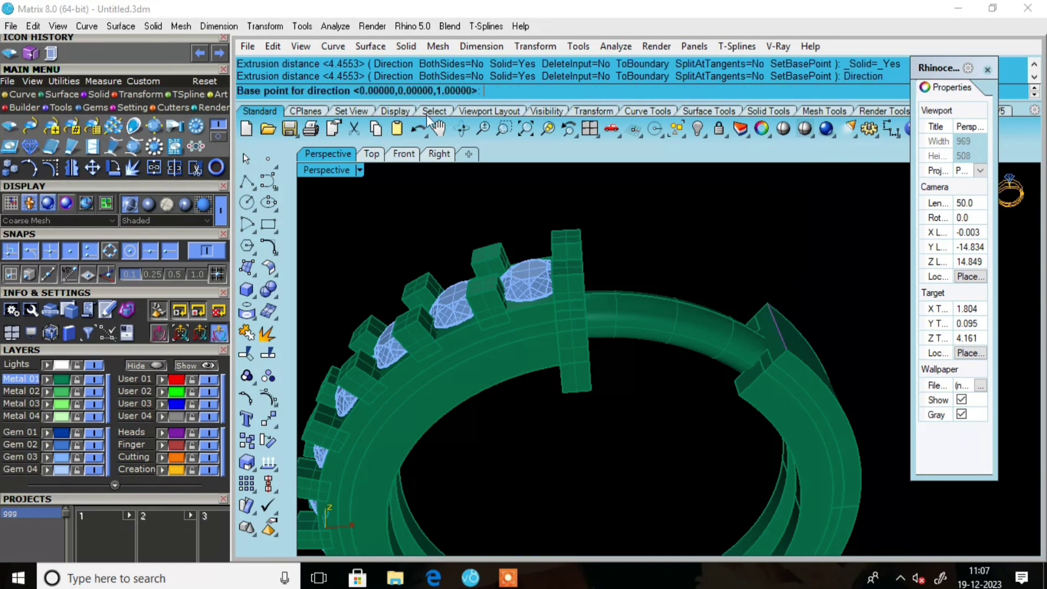
left_click(780, 350)
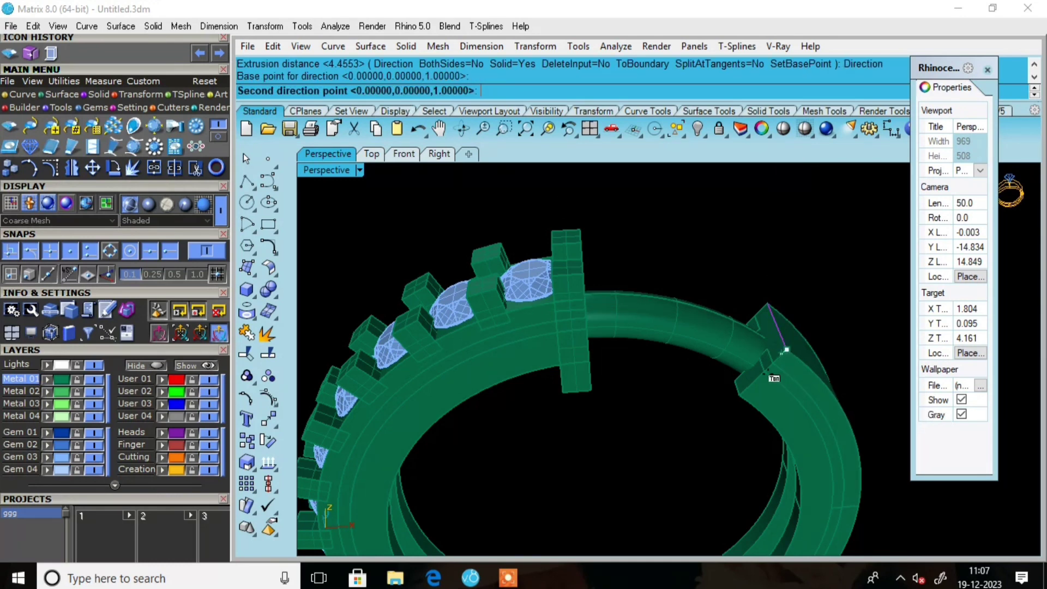
left_click(739, 398)
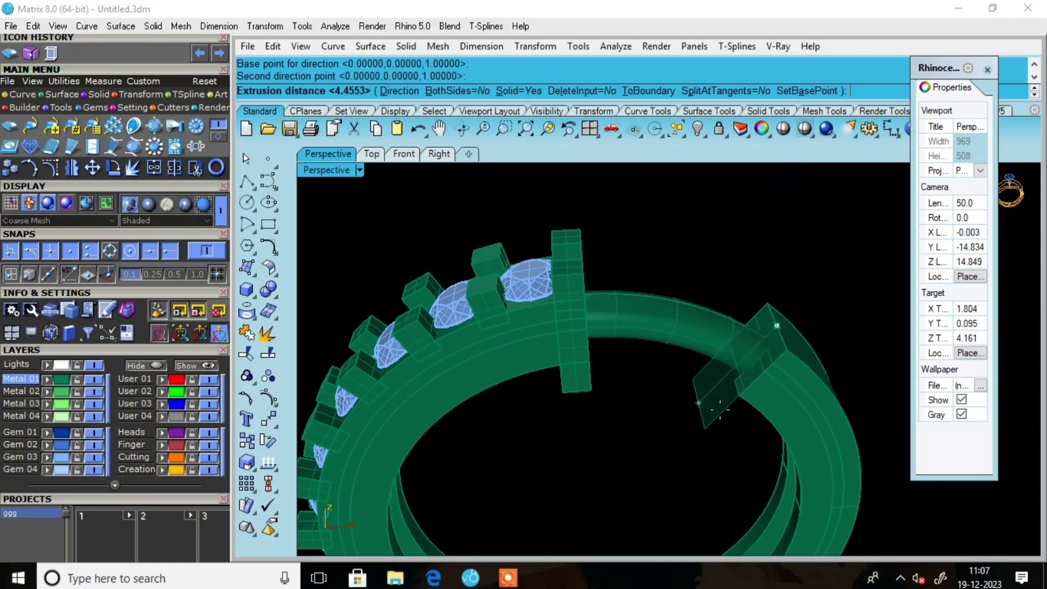
scroll(720, 409, "up", 3)
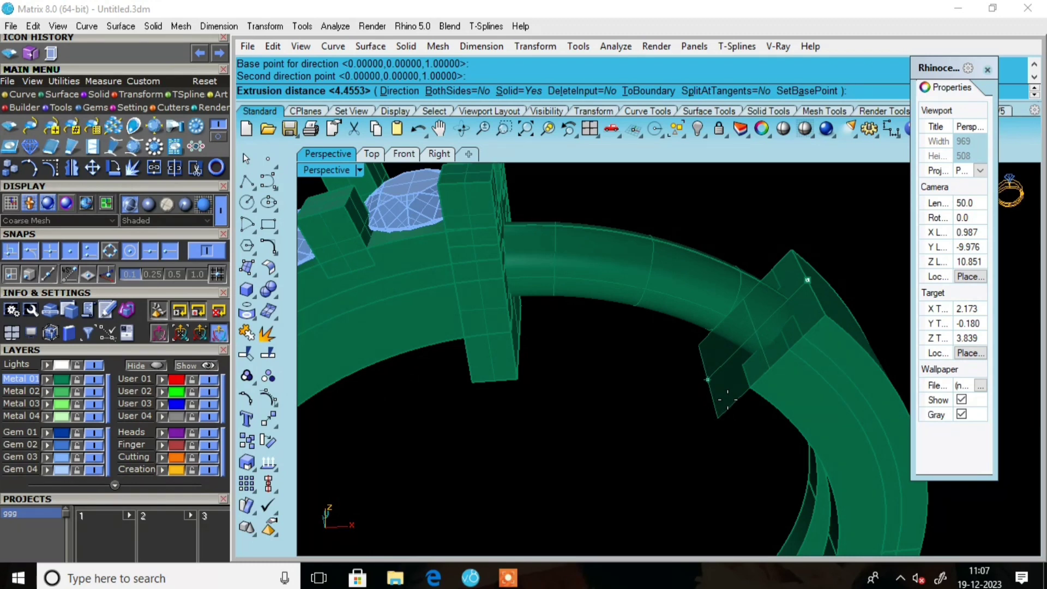
left_click(727, 400)
scroll(725, 415, "down", 3)
key("Escape")
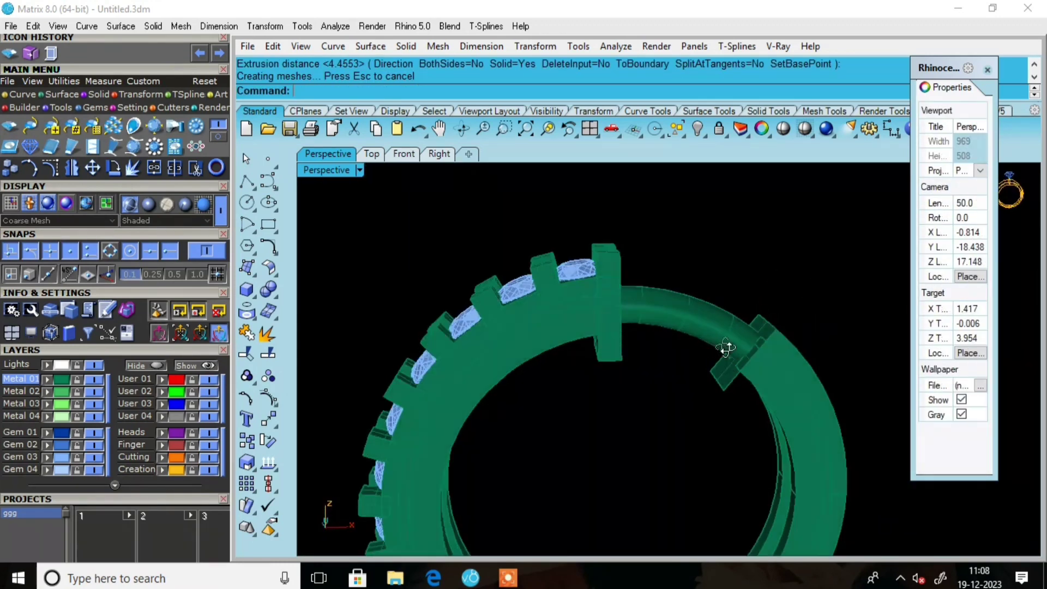
Offset the extruded surface 0.6 mm into a solid end block, with the direction flipped toward the plain half-band
scroll(731, 381, "up", 3)
left_click(731, 379)
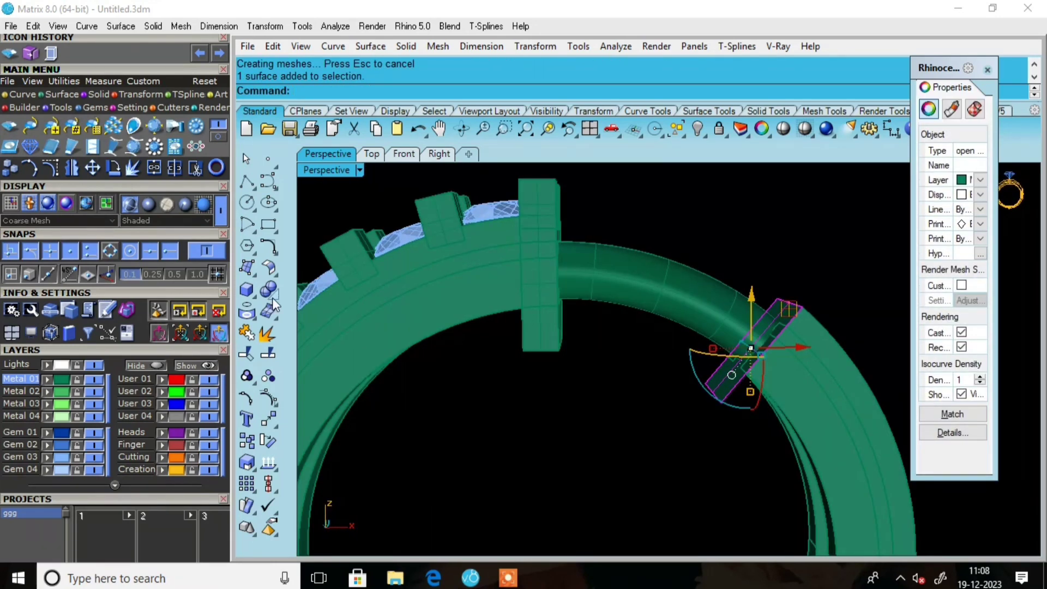
left_click(276, 276)
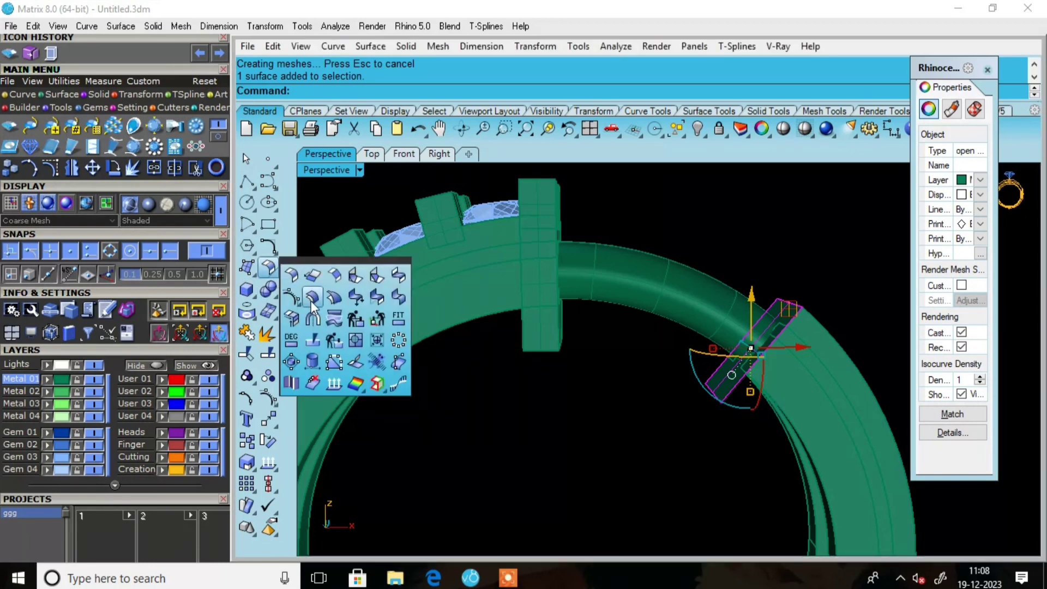
left_click(312, 298)
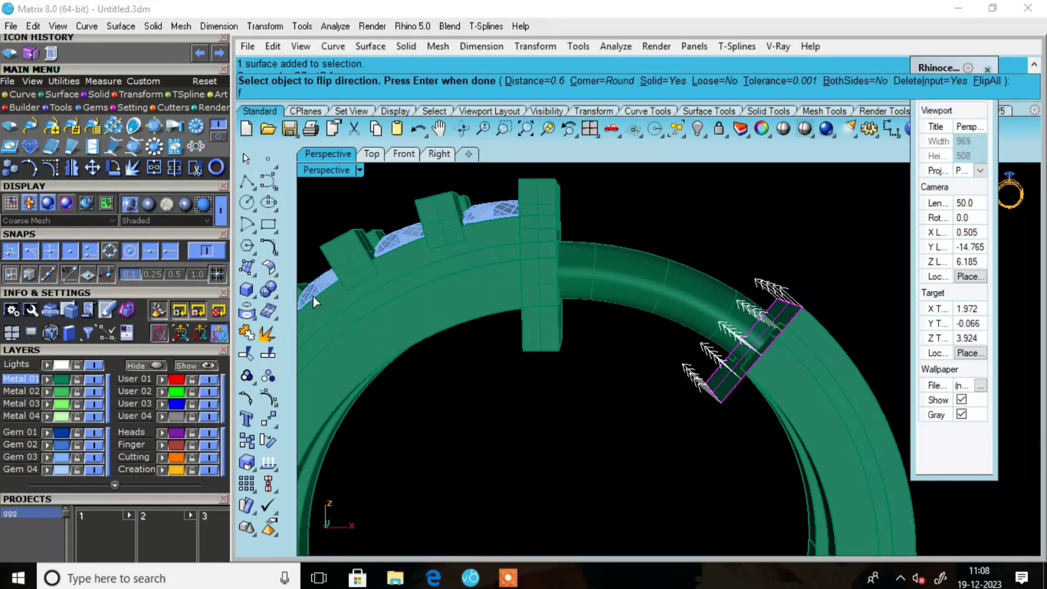
type("f")
key("Return")
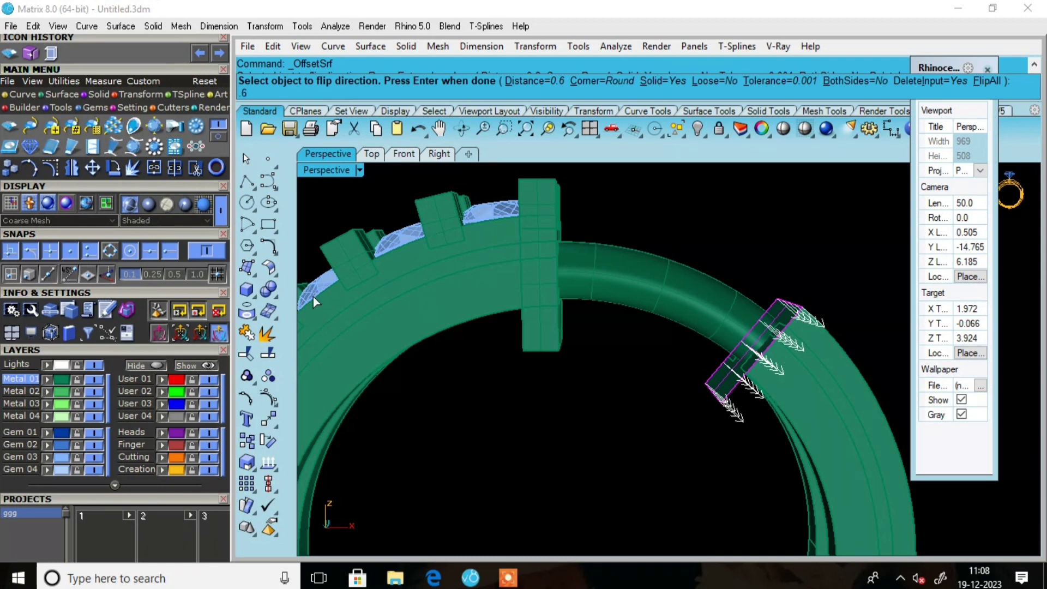
key("Return")
key("Escape")
Examine the new end block, the connecting pipe and both half-bands from several angles
scroll(757, 342, "down", 5)
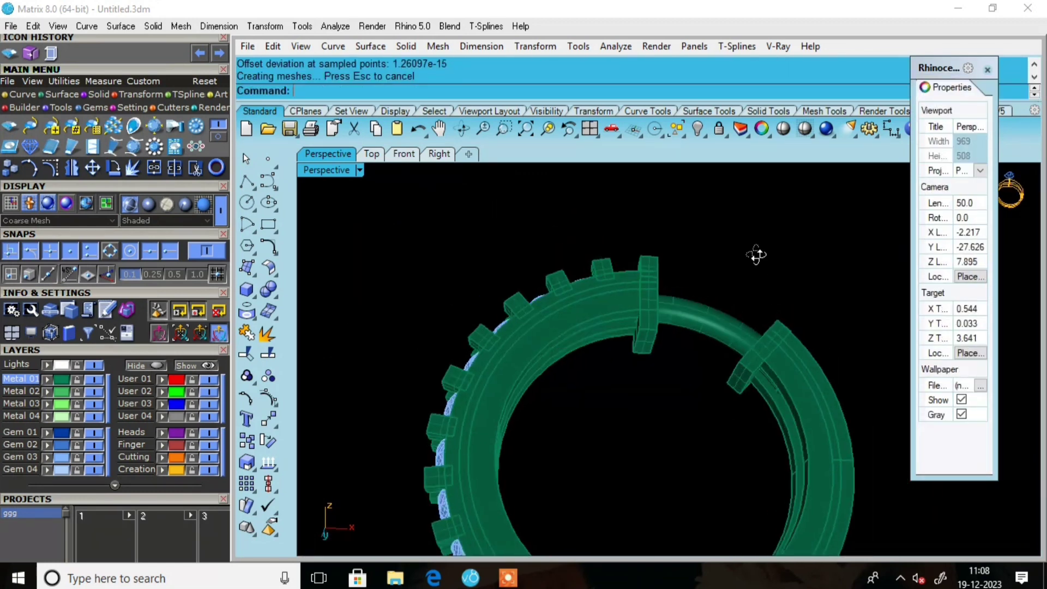
mouse_move(756, 255)
right_mouse_down()
mouse_move(754, 168)
mouse_move(753, 241)
right_mouse_up()
scroll(763, 386, "up", 5)
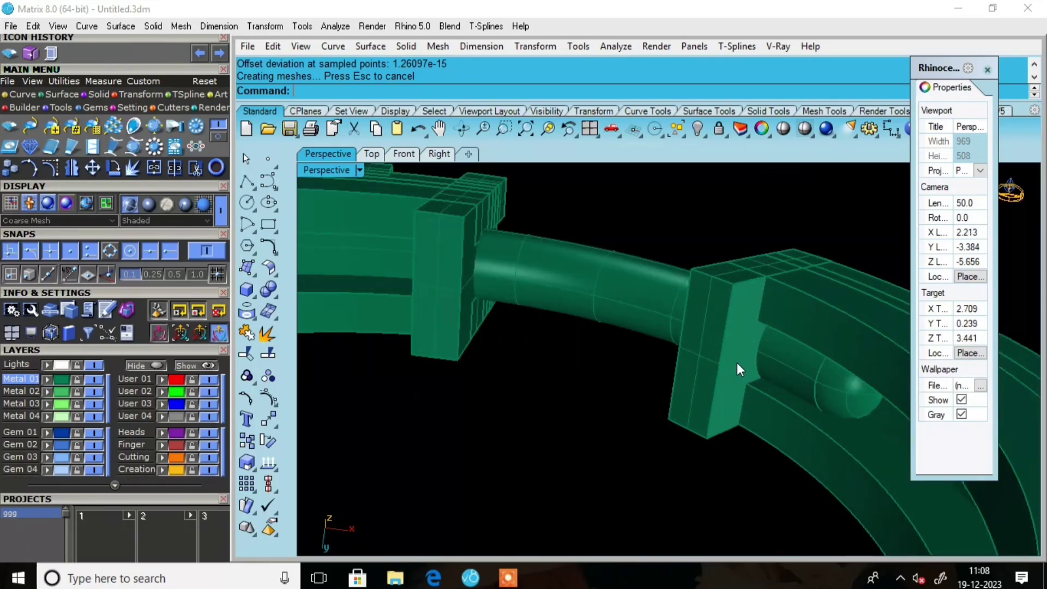
right_click_drag(737, 362, 619, 366)
scroll(716, 446, "down", 5)
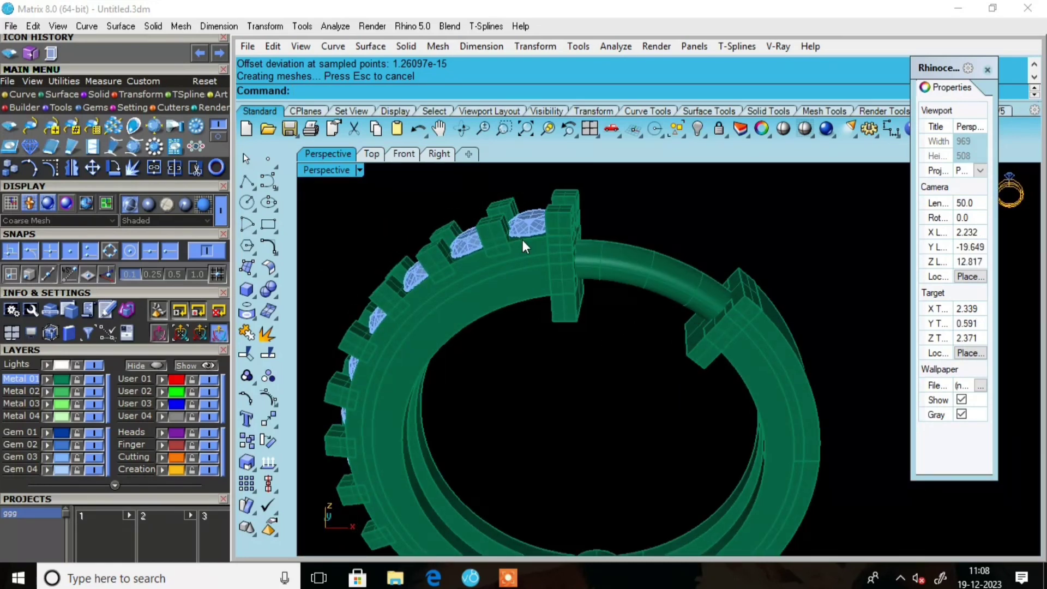
right_click_drag(739, 354, 801, 170)
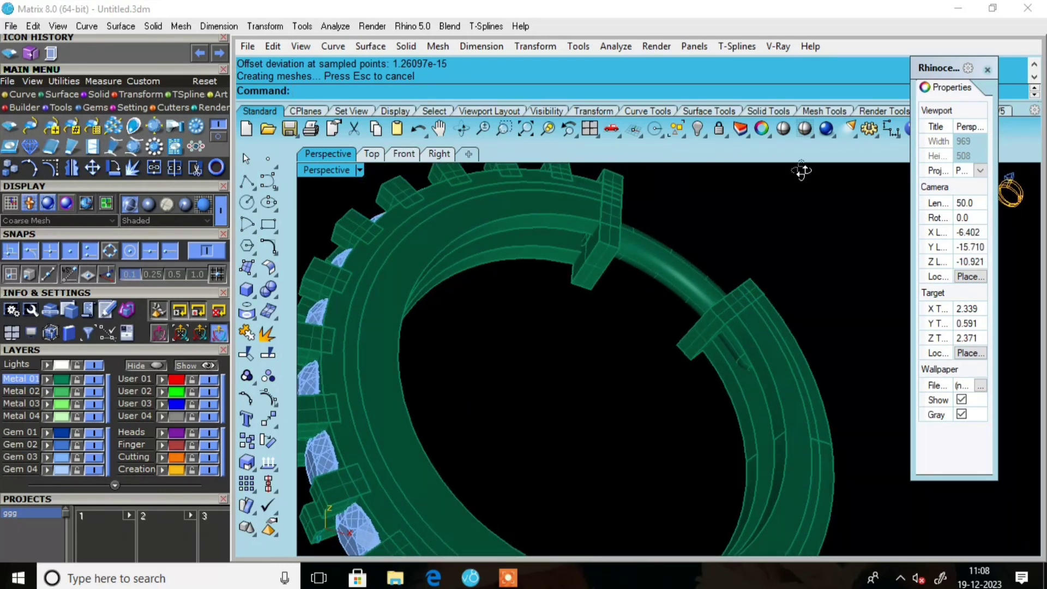
right_click_drag(801, 173, 552, 321)
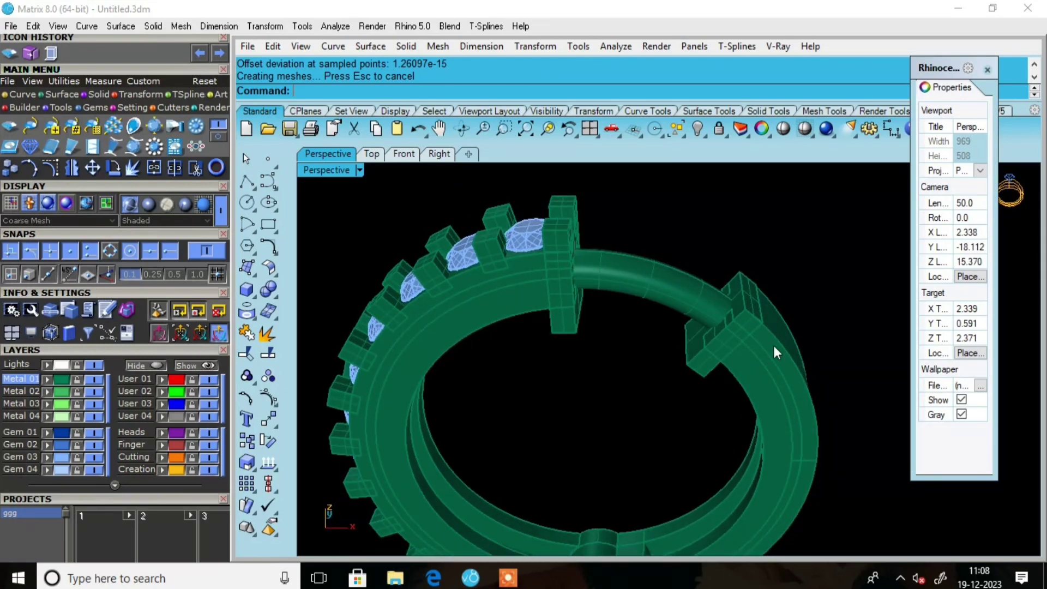
Subtract the connecting pipe from the plain half-band's end block with Boolean Difference, keeping the pipe
right_click_drag(774, 345, 685, 381)
left_click(687, 379)
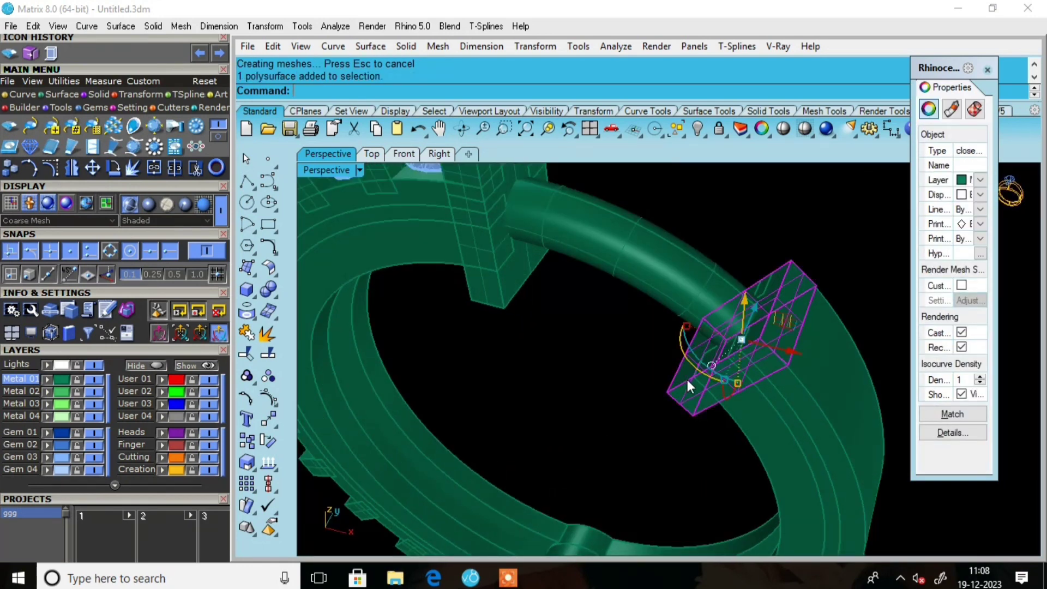
left_click(276, 296)
left_click(320, 307)
left_click(666, 262)
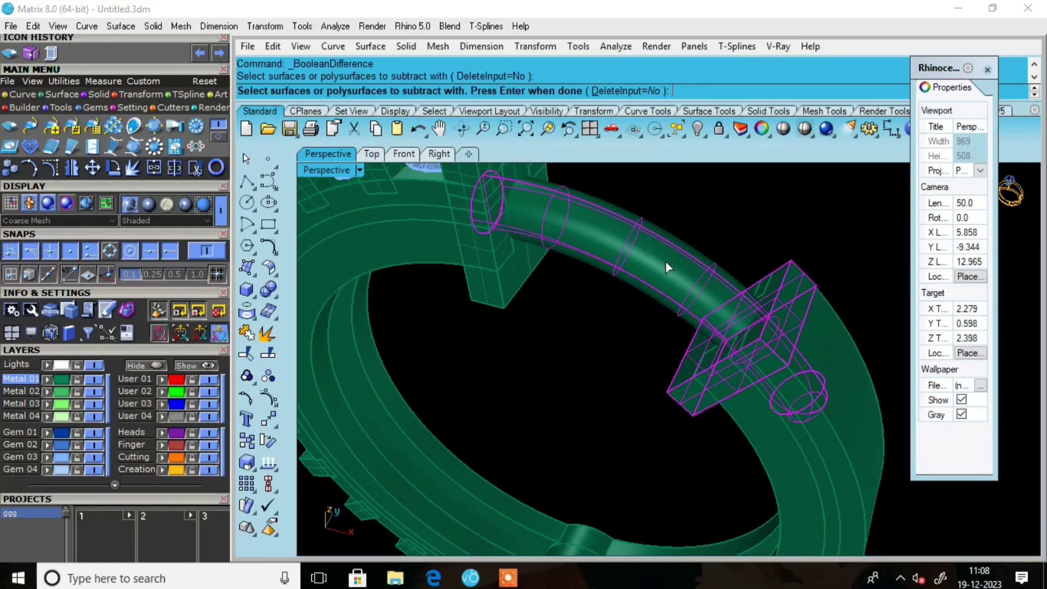
key("Return")
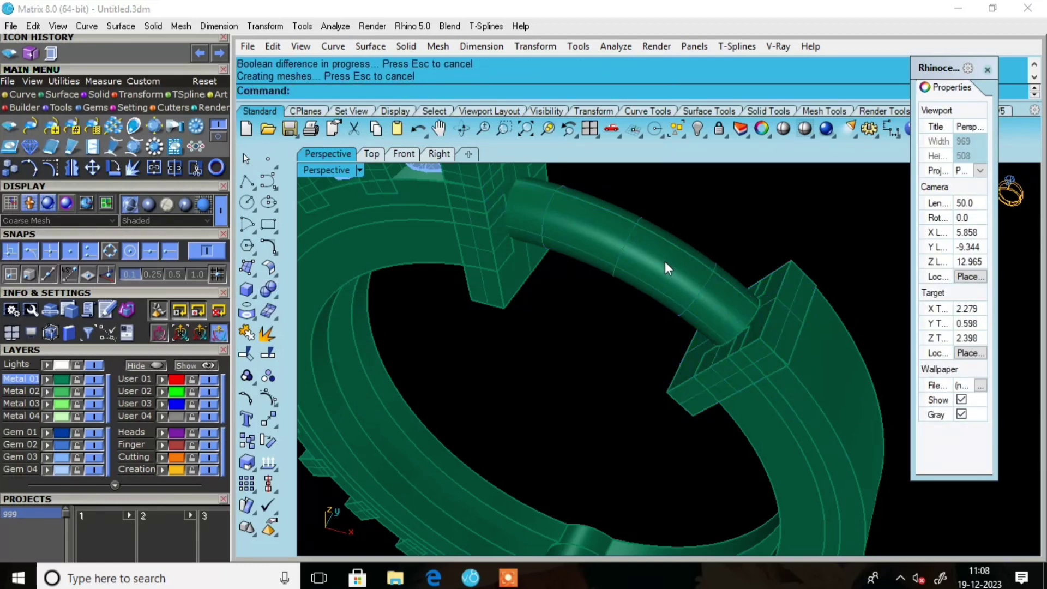
Hide the connecting pipe, check the hole cut in the plain half-band's end block, and show the pipe again
left_click(678, 306)
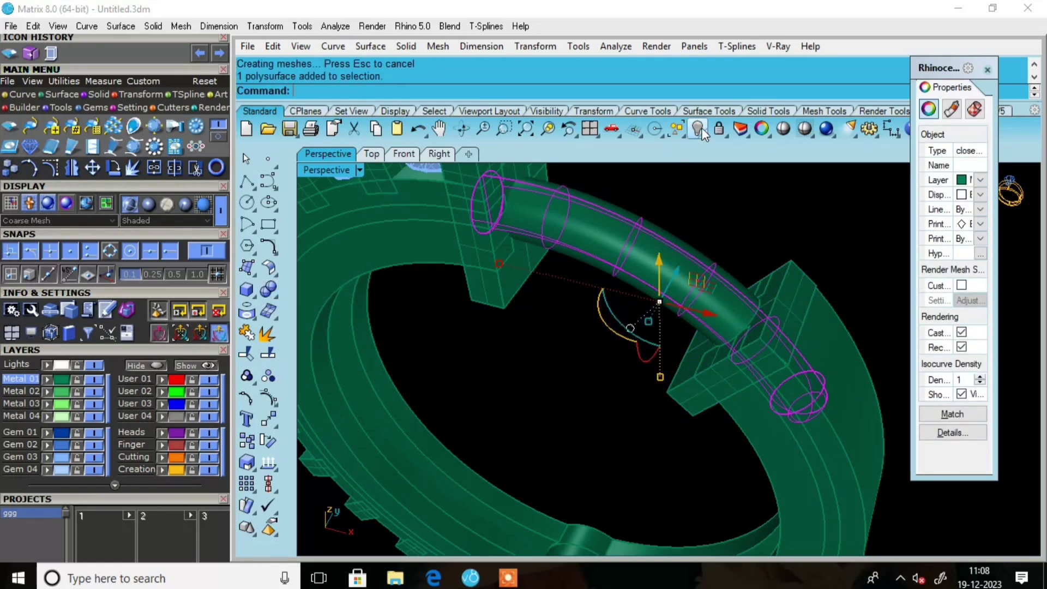
key("ctrl+h")
right_click_drag(702, 189, 811, 208)
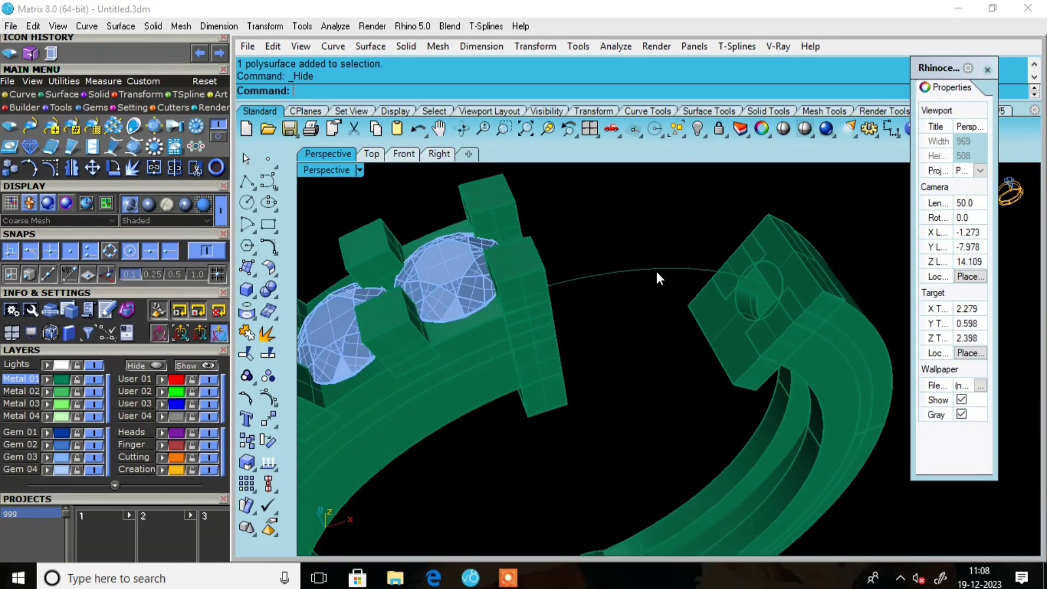
scroll(712, 264, "up", 5)
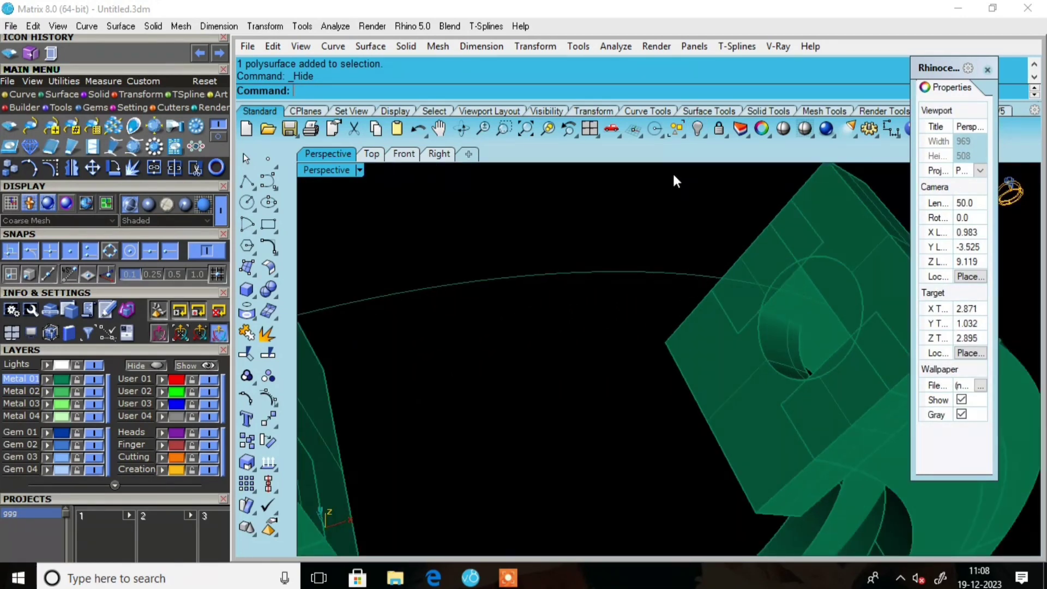
right_click(699, 131)
Subtract the connecting pipe from the grouped plain half-band with Boolean Difference, keeping the pipe
scroll(736, 270, "down", 5)
scroll(757, 297, "up", 5)
left_click(754, 296)
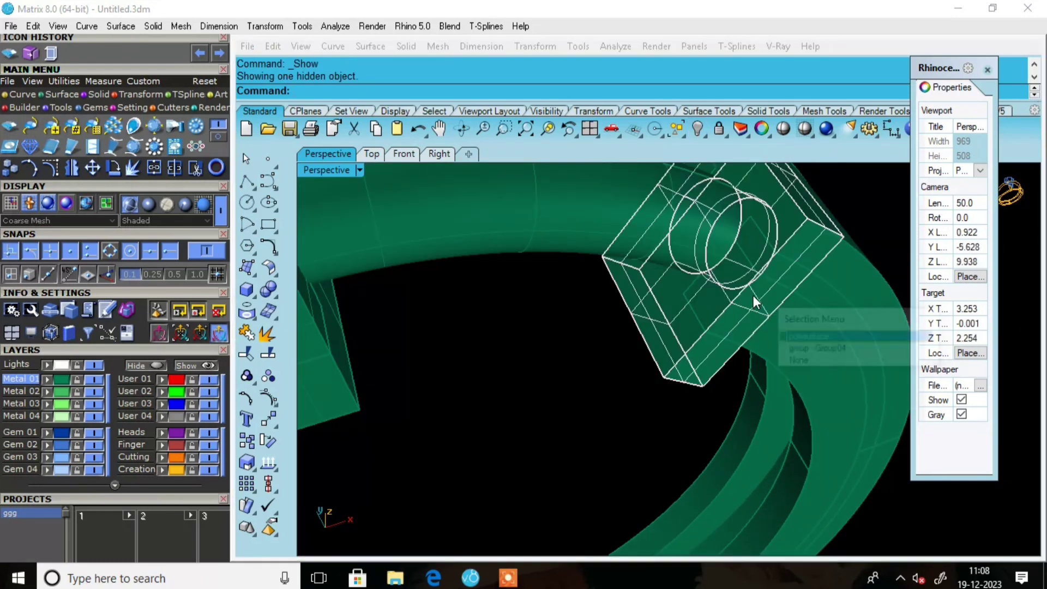
key("Escape")
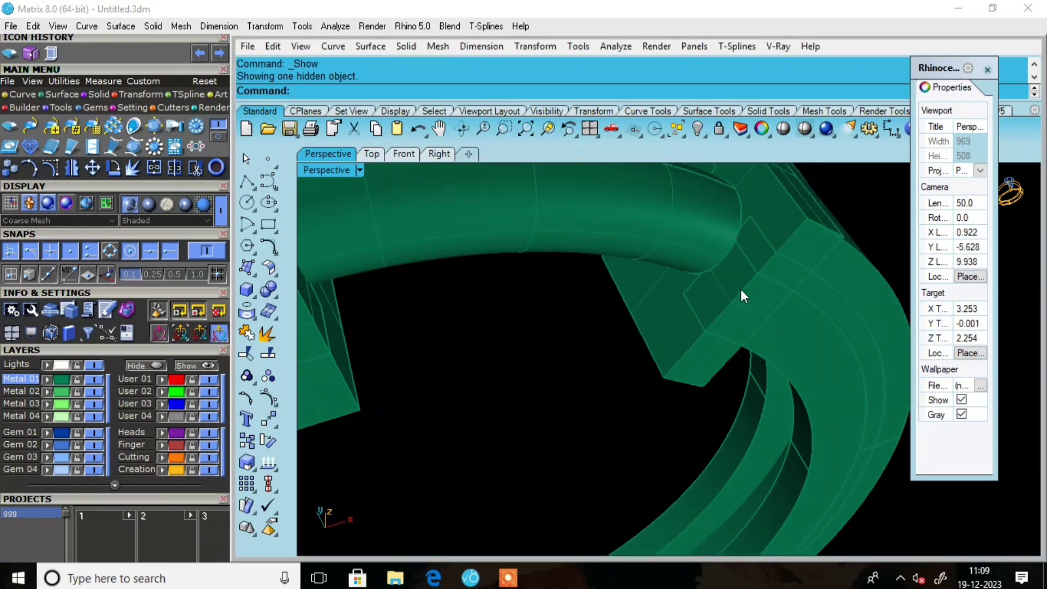
left_click(736, 283)
key("Escape")
left_click(813, 291)
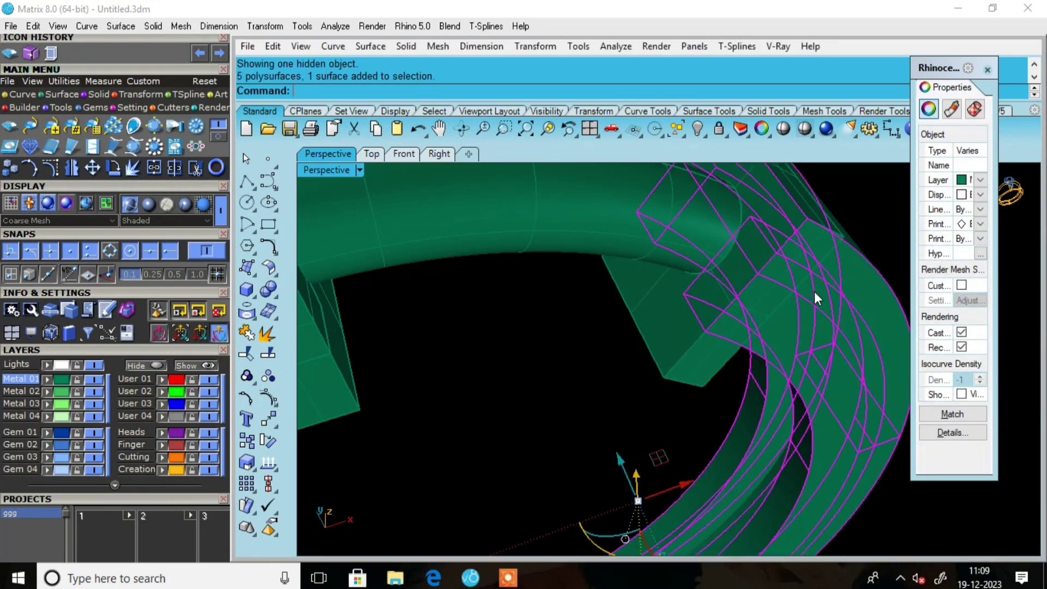
scroll(790, 305, "down", 5)
right_click_drag(723, 330, 729, 300)
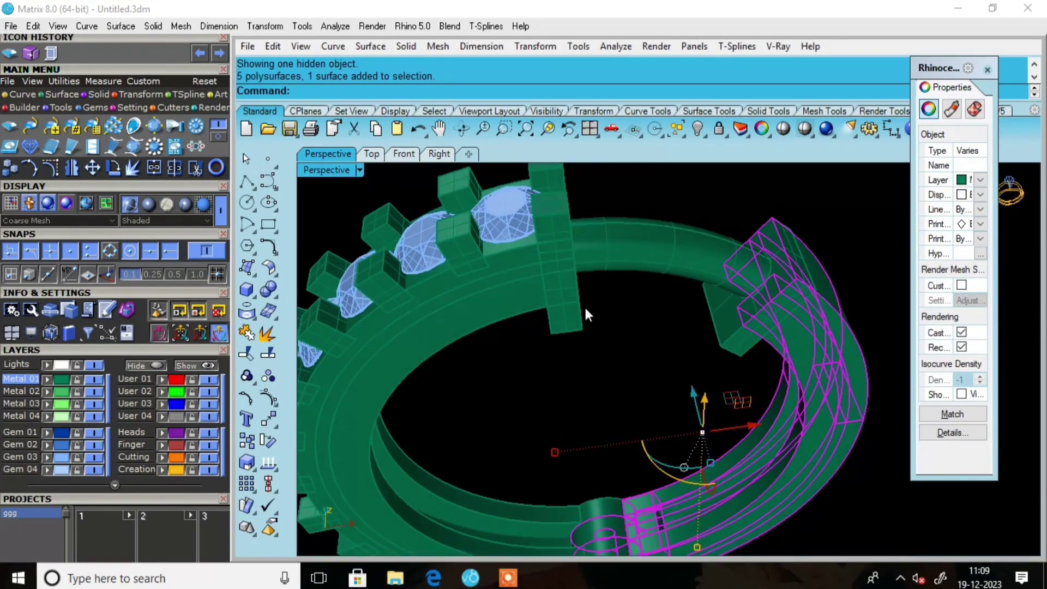
left_click(276, 297)
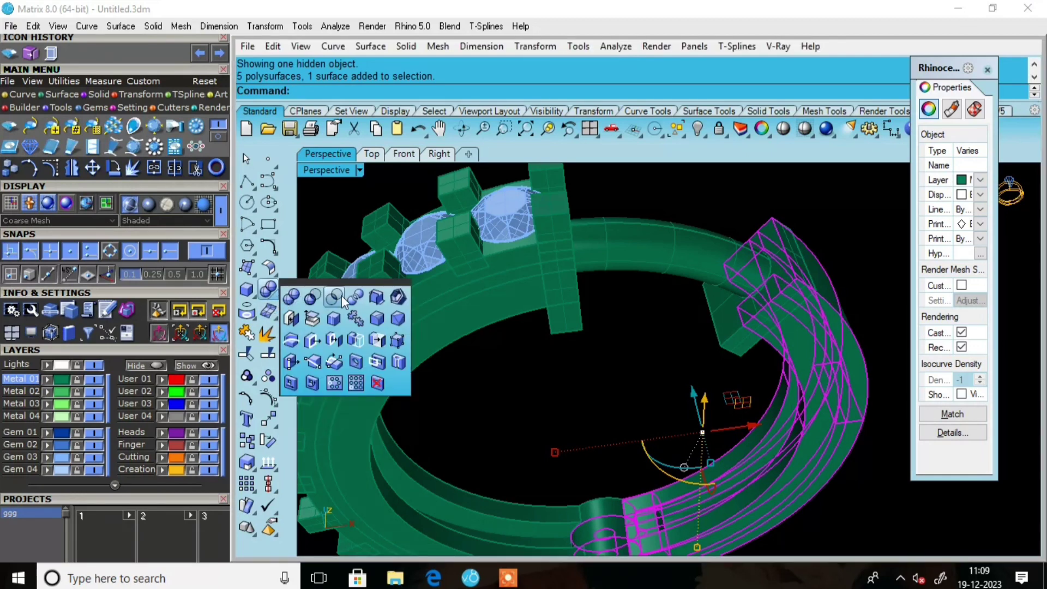
left_click(314, 298)
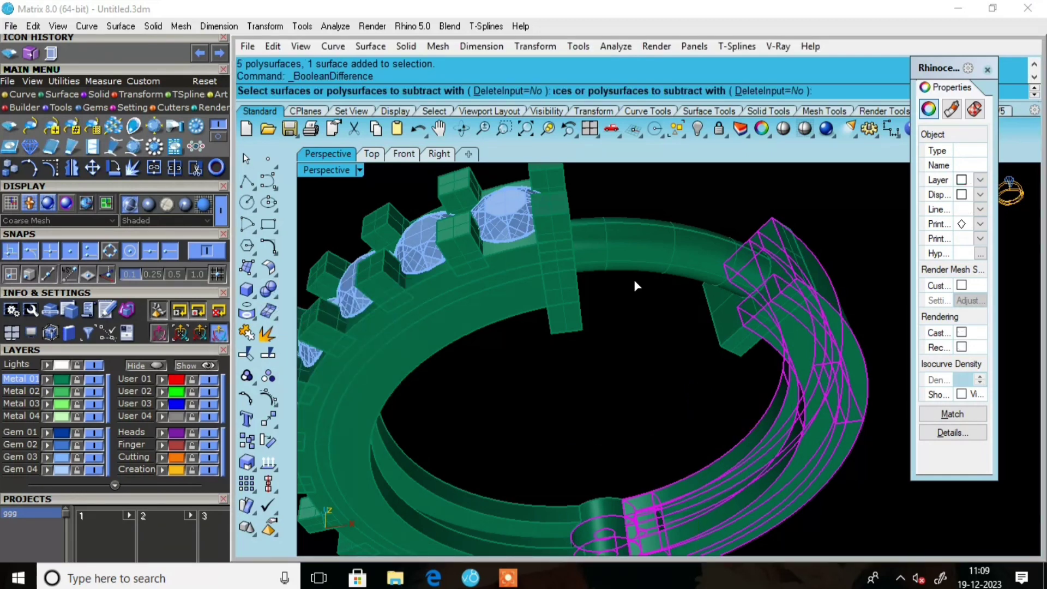
left_click(644, 246)
key("Return")
key("Return")
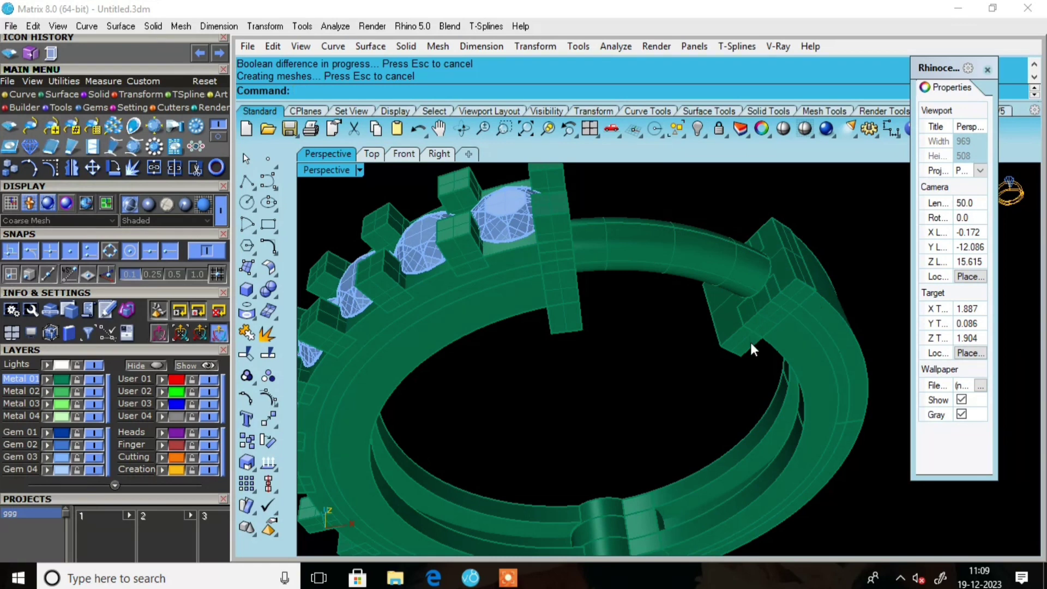
Hide the connecting pipe and examine the two open ends of the ring
left_click(676, 262)
left_click(697, 129)
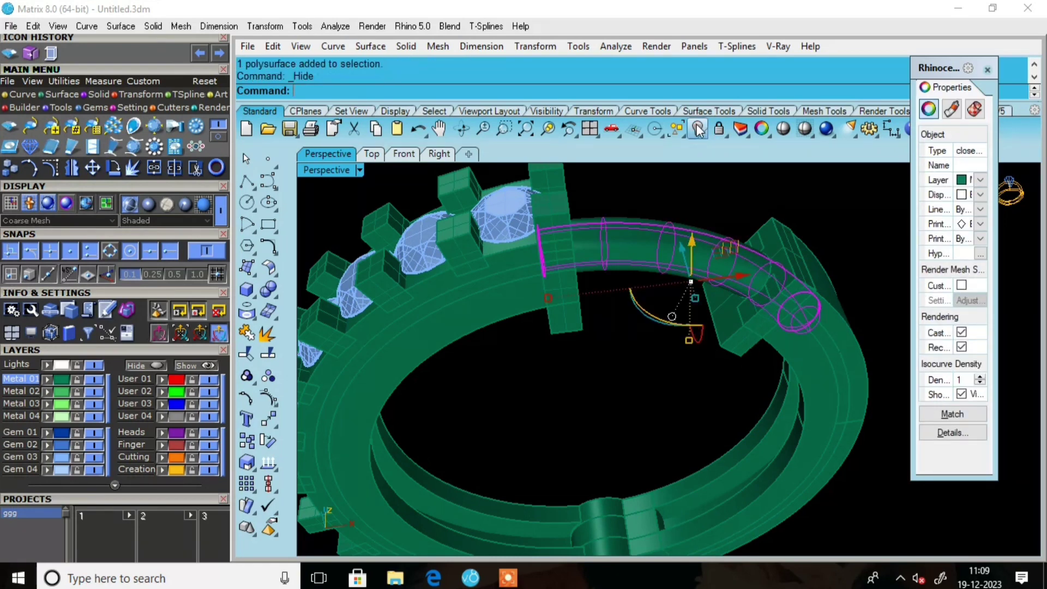
right_click_drag(714, 248, 641, 344)
scroll(778, 233, "up", 3)
right_click_drag(648, 318, 608, 193)
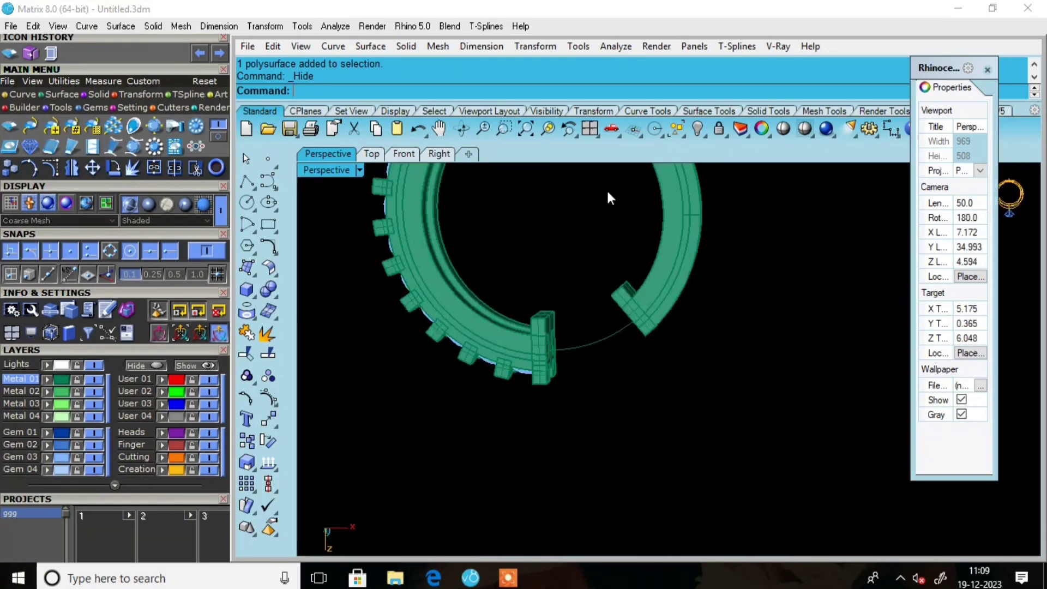
Restore the four-view layout, maximize the Perspective view and turn the ring upright
left_click(591, 129)
right_click_drag(678, 326, 692, 208)
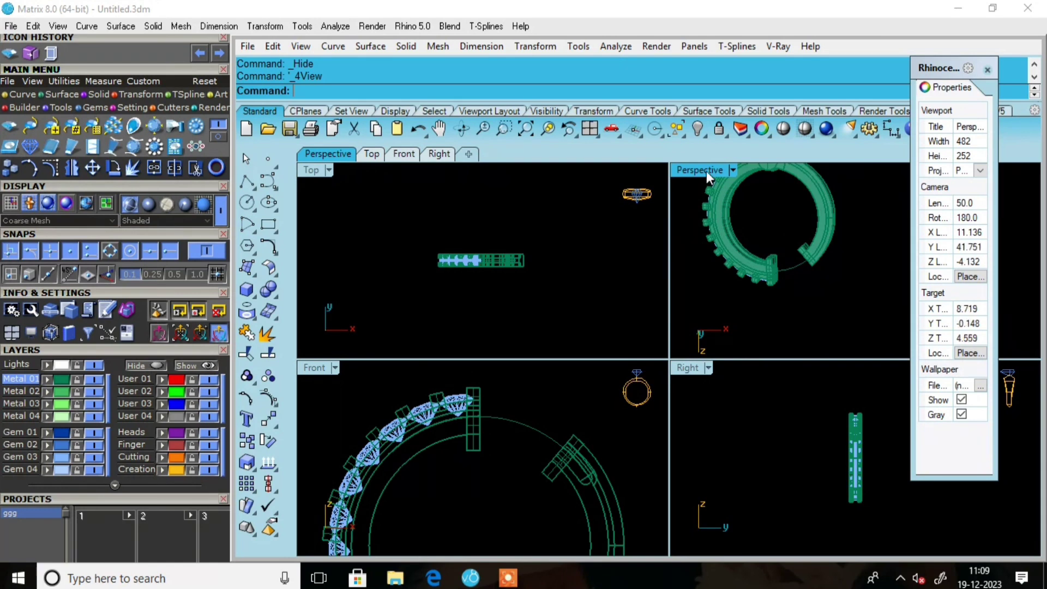
double_click(705, 171)
right_click_drag(629, 320, 703, 360)
scroll(607, 276, "down", 10)
scroll(579, 311, "up", 10)
right_click_drag(564, 307, 565, 219)
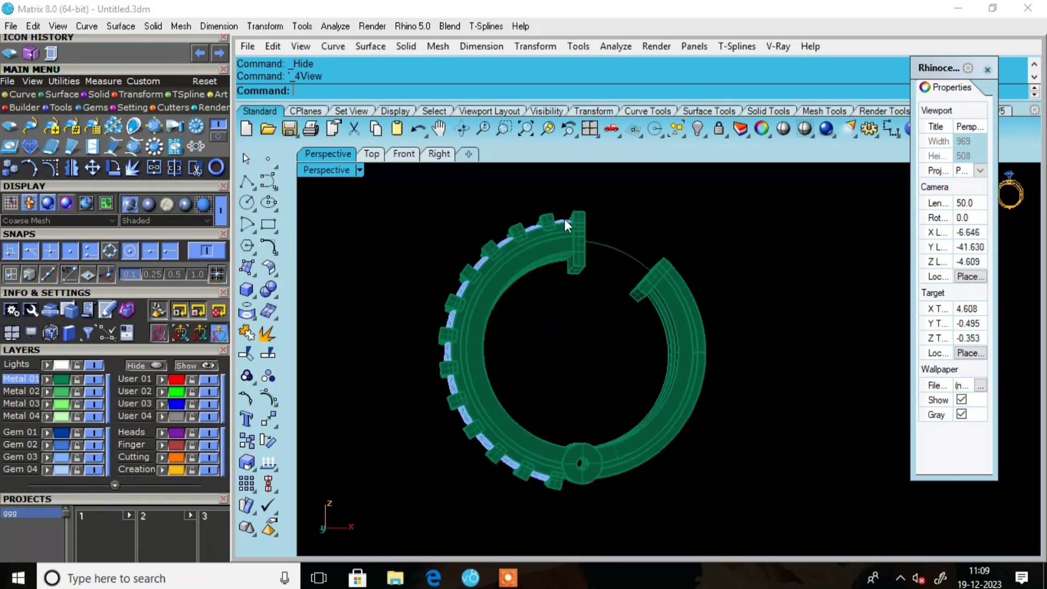
Try a 0.3 mm chamfer on the two lower corner edges of the diamond half-band's end block, and undo it
scroll(582, 264, "up", 10)
scroll(567, 274, "up", 2)
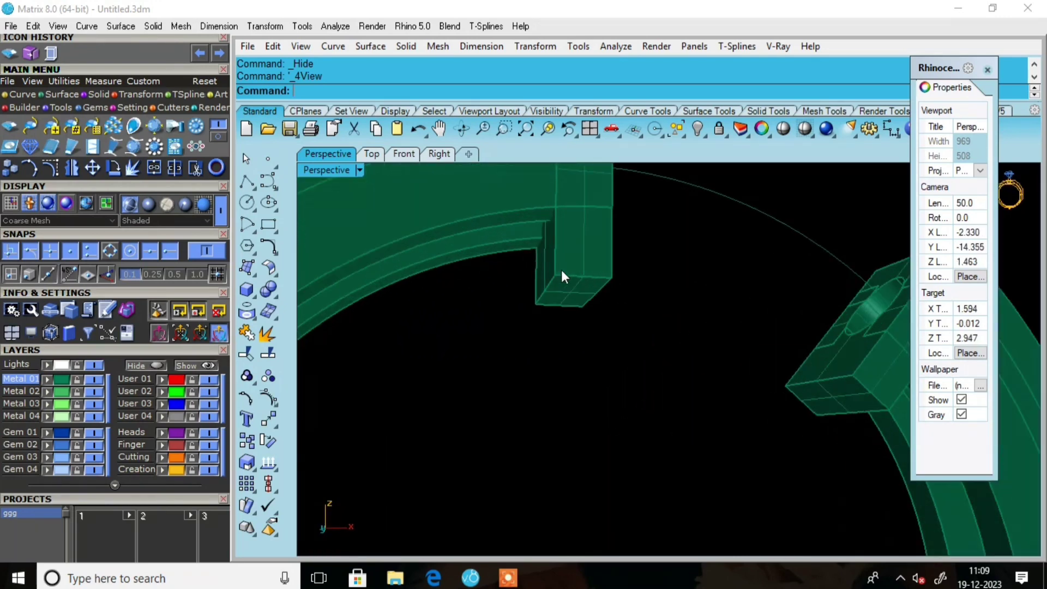
left_click(272, 296)
left_click(398, 320)
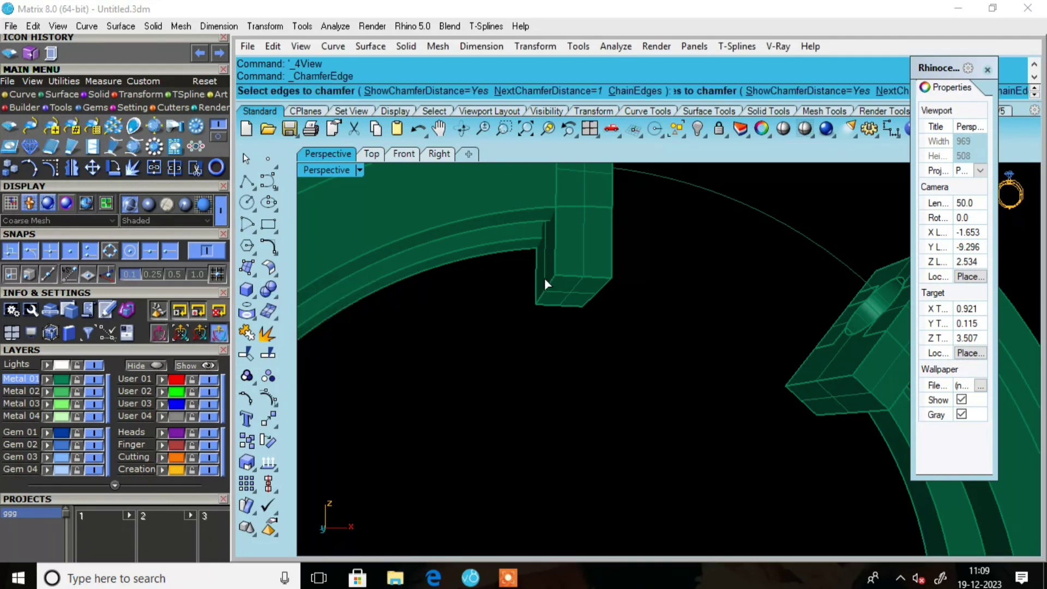
scroll(544, 277, "down", 3)
right_click_drag(519, 304, 472, 320)
scroll(540, 281, "up", 4)
scroll(541, 282, "up", 3)
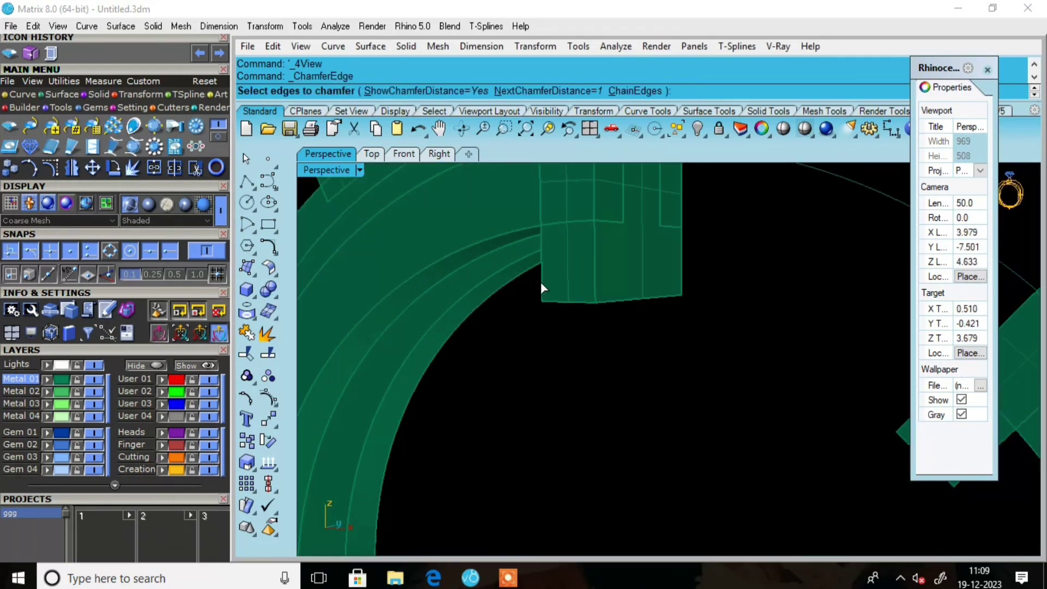
type(".3")
key("Return")
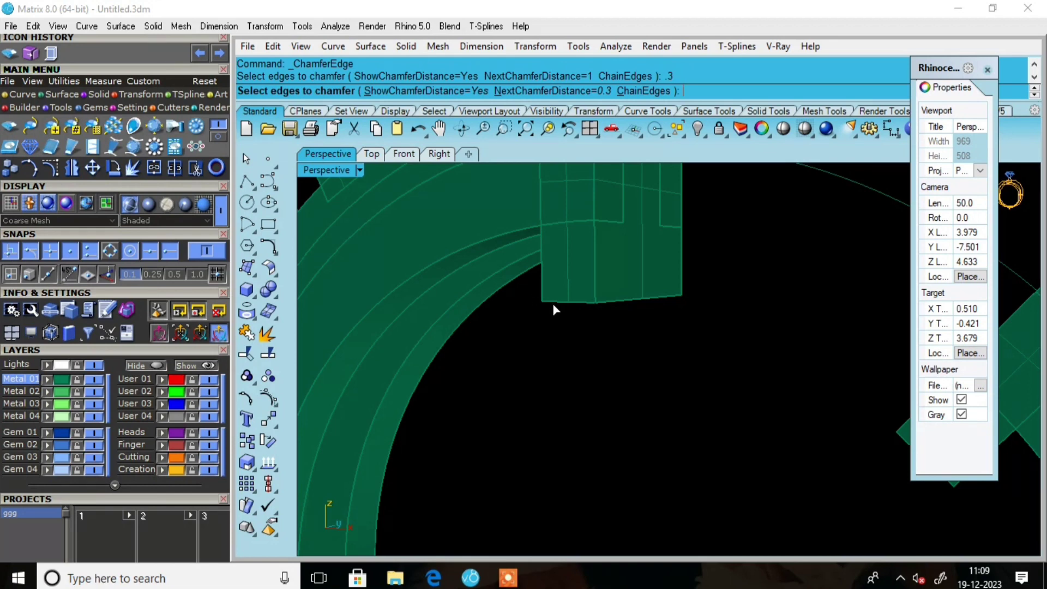
left_click(552, 301)
right_click_drag(553, 302, 898, 357)
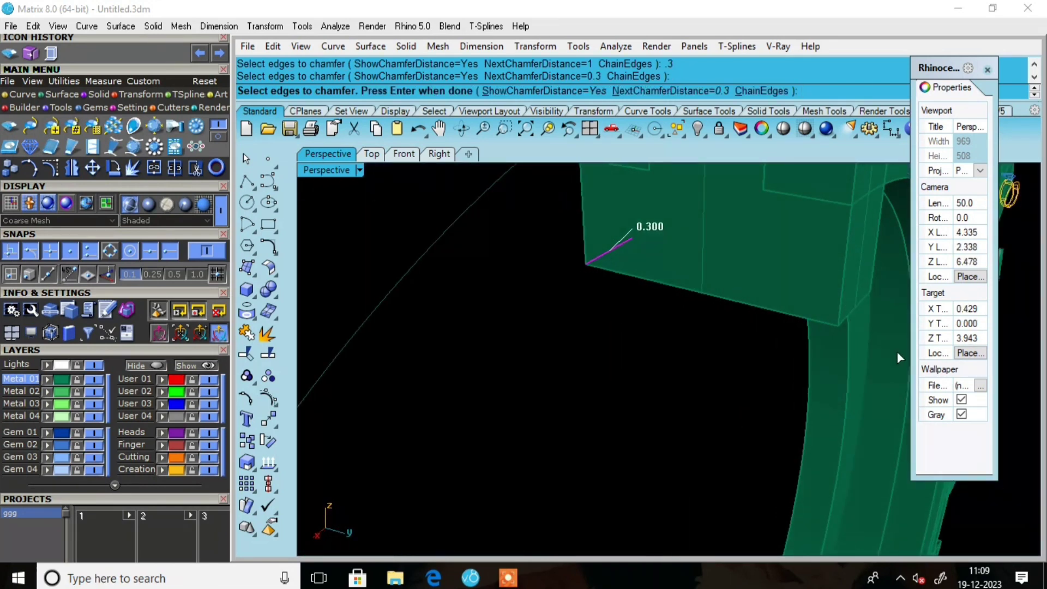
left_click(851, 315)
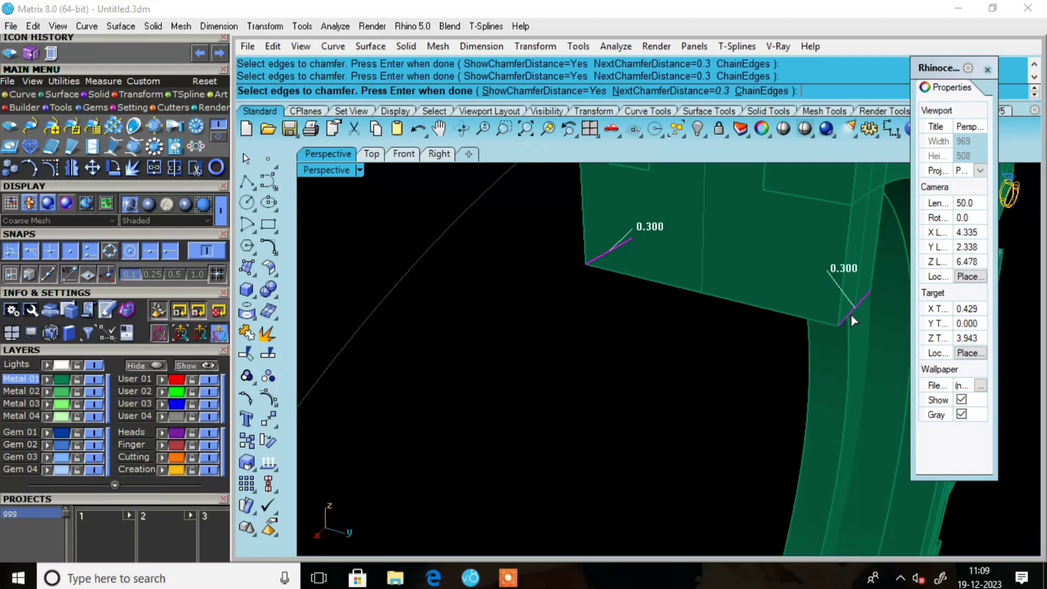
key("Return")
key("Return")
scroll(851, 314, "down", 3)
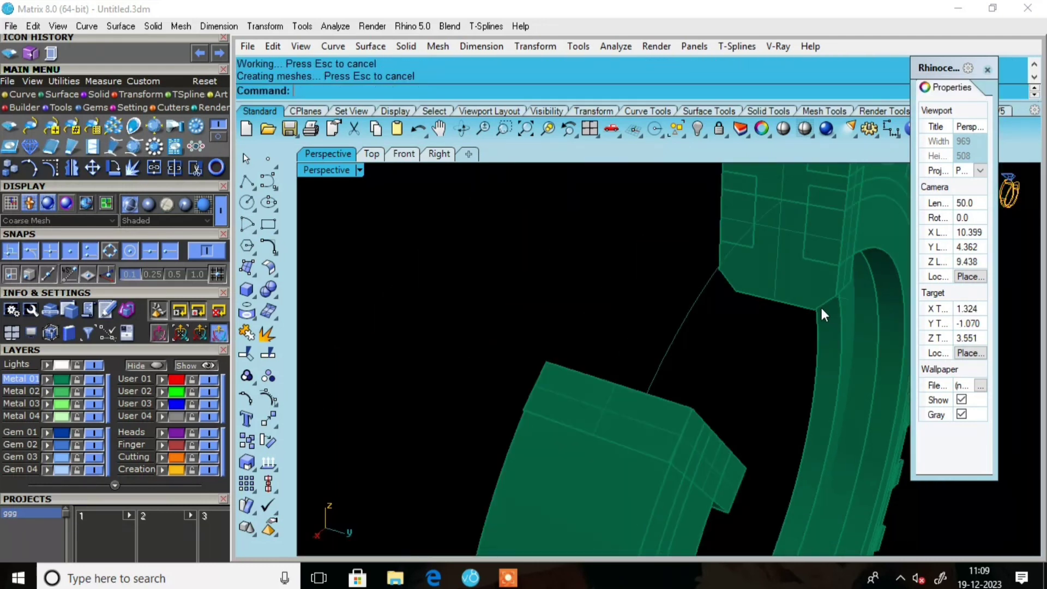
key("ctrl+z")
Fillet the two lower corner edges of the diamond half-band's end block with a 0.4 mm radius
left_click(273, 298)
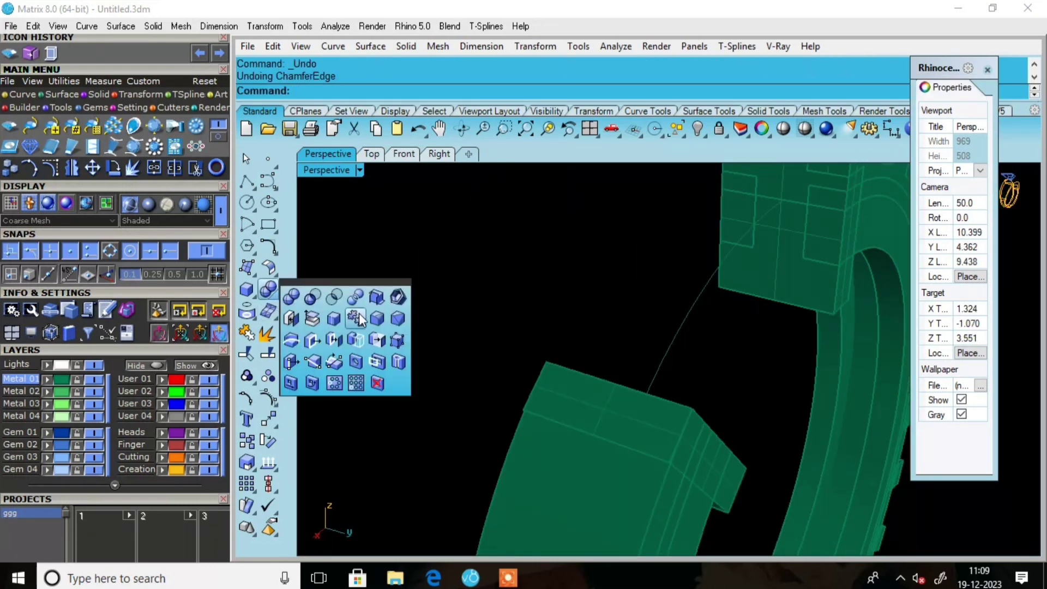
left_click(382, 322)
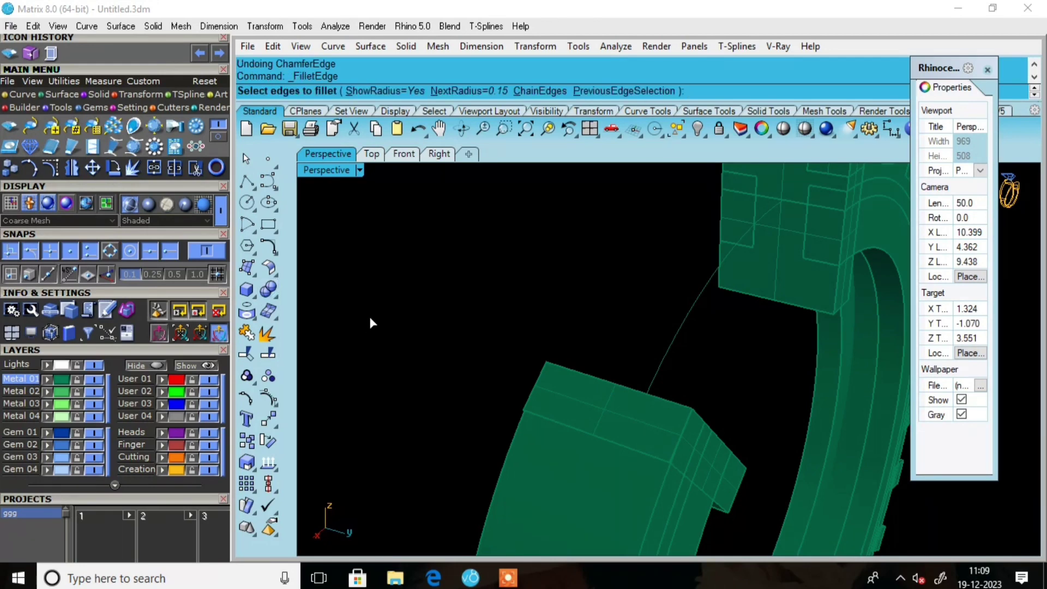
type(".4")
key("Return")
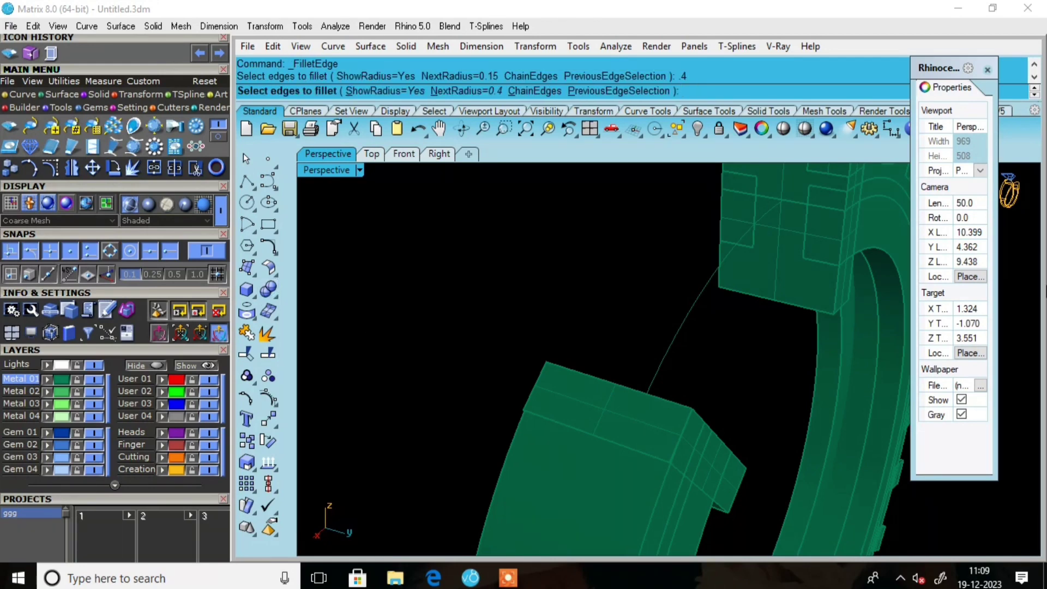
right_click_drag(789, 326, 631, 282)
left_click(861, 321)
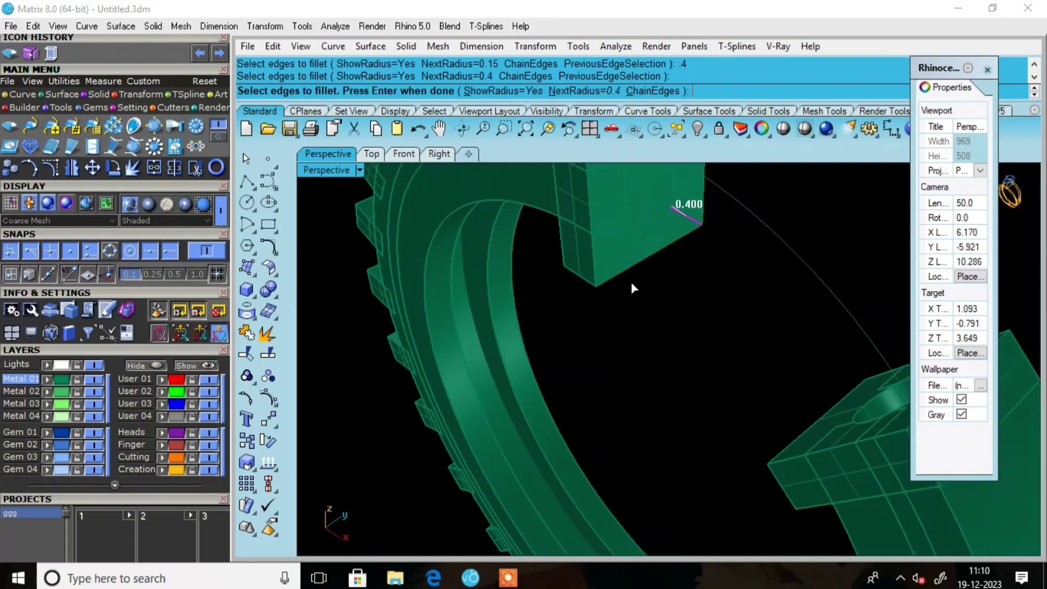
left_click(581, 281)
left_click(580, 279)
key("Return")
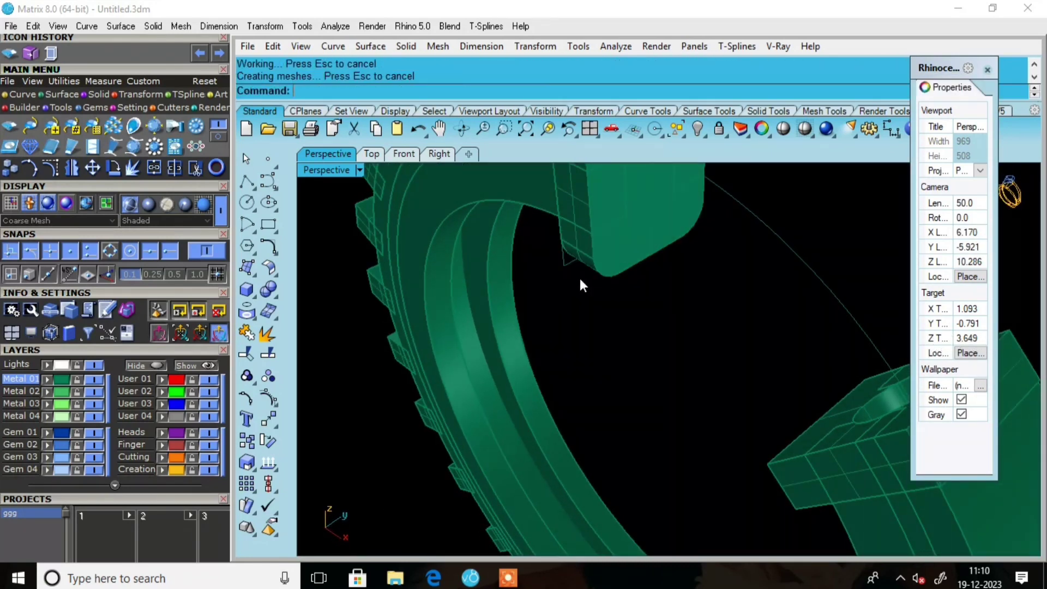
Fillet the two inner corner edges of the plain half-band's end block with a 0.4 mm radius
right_click_drag(580, 278, 625, 228)
scroll(625, 227, "down", 6)
scroll(729, 285, "up", 6)
right_click(651, 302)
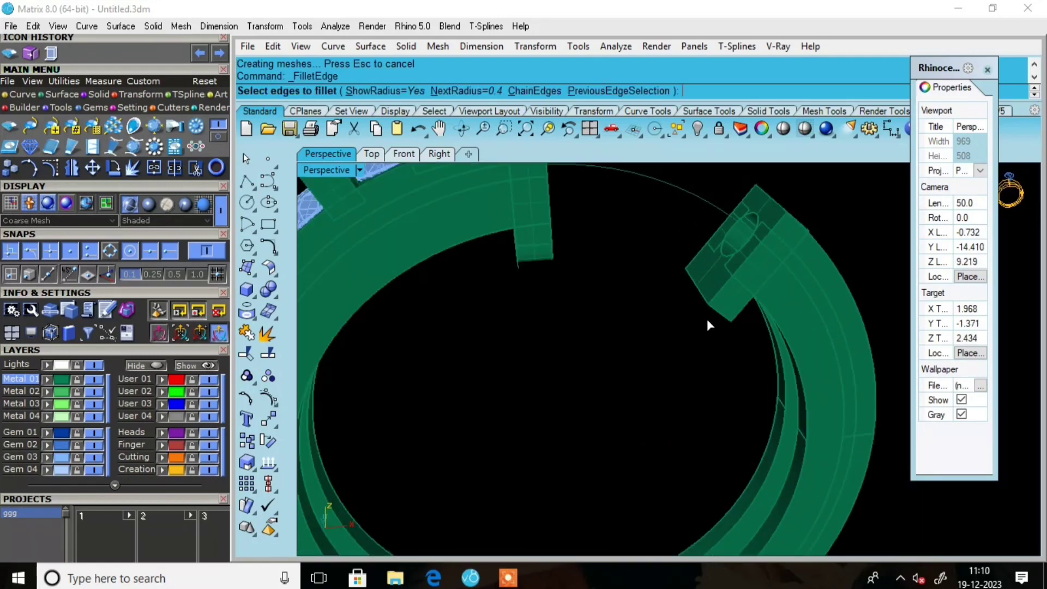
left_click(719, 319)
right_click_drag(639, 267, 750, 203)
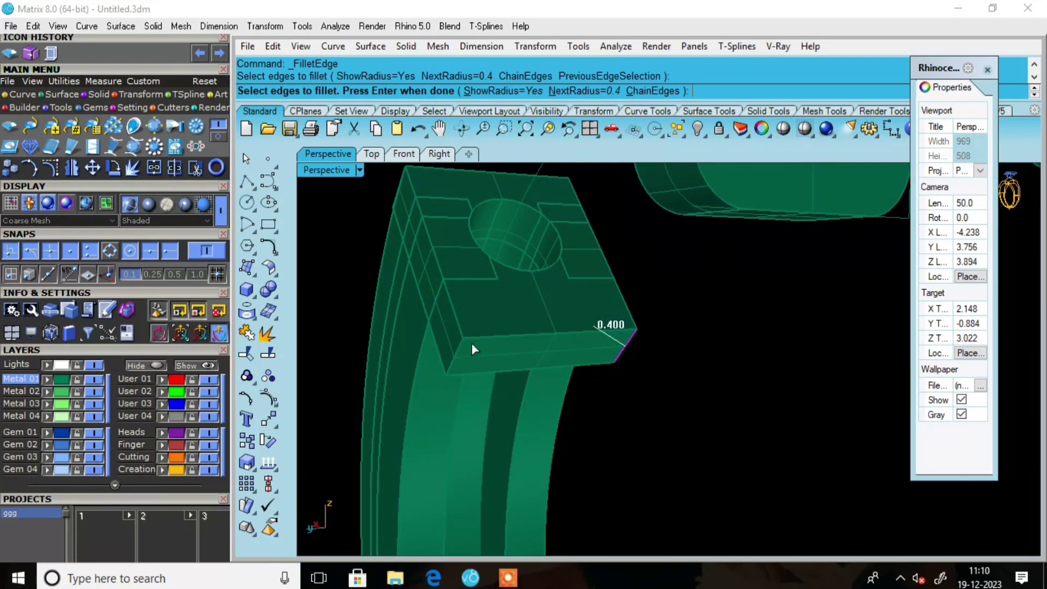
left_click(458, 351)
key("Return")
key("Return")
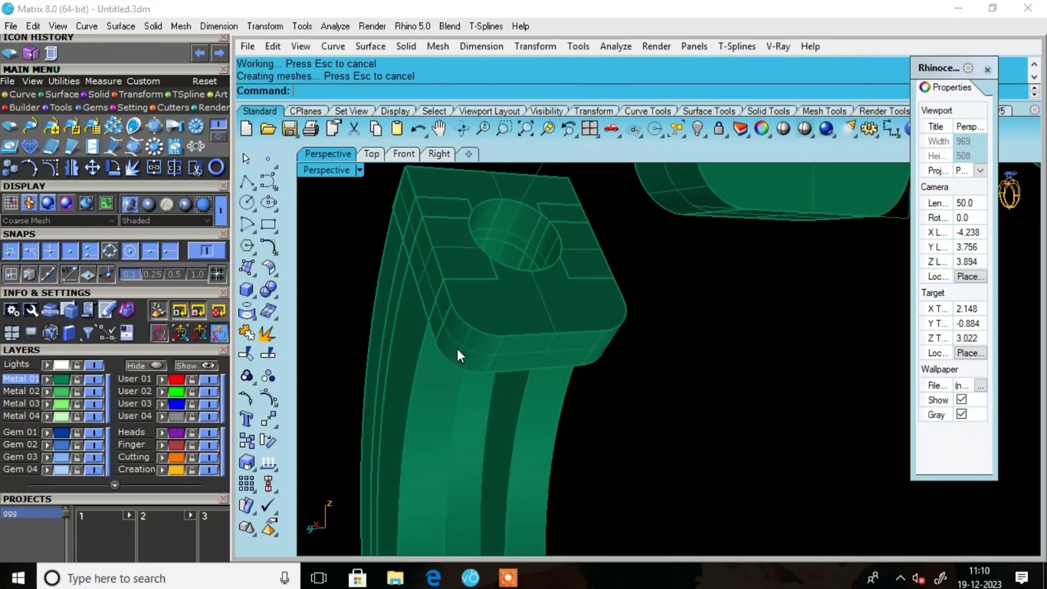
Delete the leftover arc curve spanning the gap between the two end blocks
scroll(464, 322, "down", 5)
right_click_drag(471, 299, 621, 318)
scroll(622, 318, "down", 5)
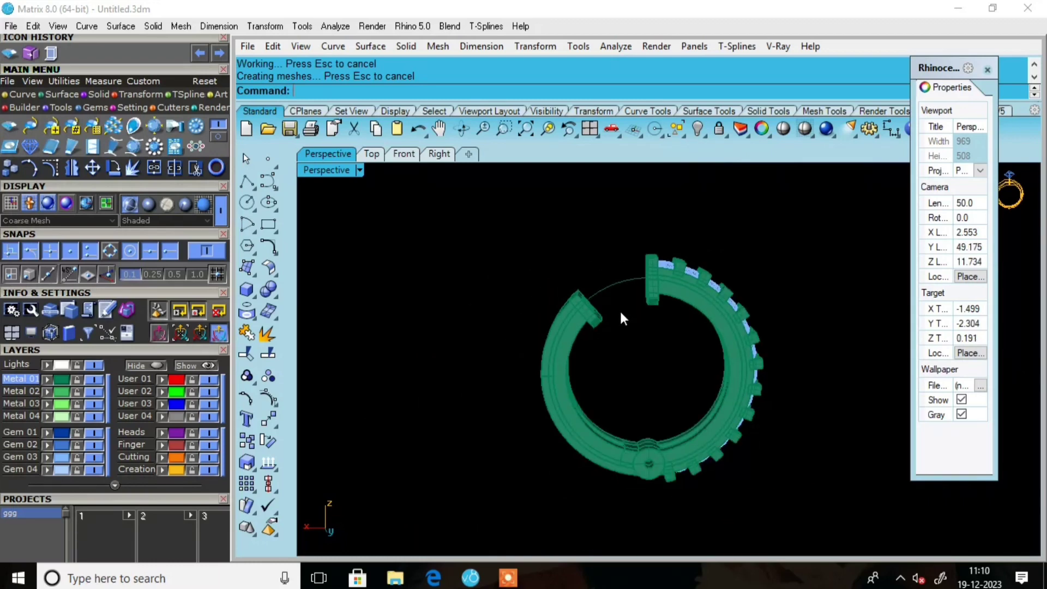
scroll(625, 305, "up", 5)
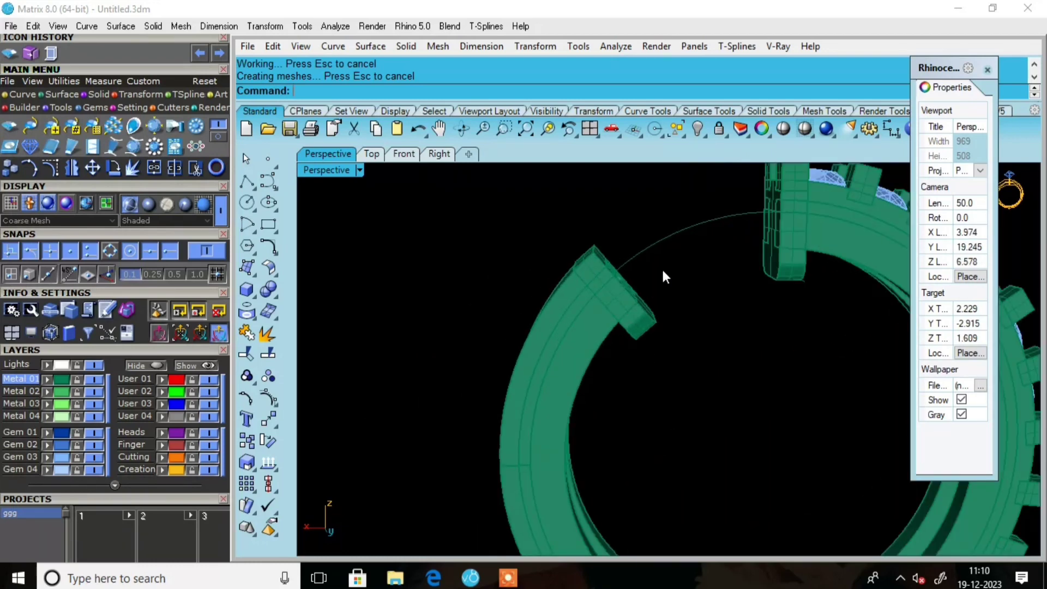
scroll(664, 273, "down", 5)
right_click_drag(665, 301, 680, 270)
scroll(682, 263, "up", 4)
left_click(682, 268)
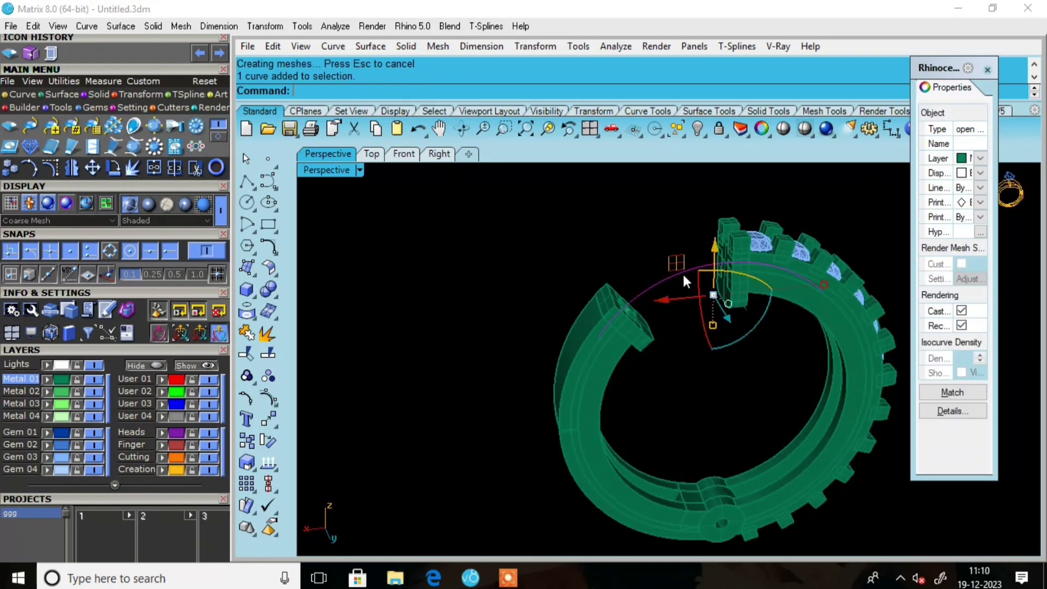
key("Delete")
Isolate the grouped plain half-band by hiding all other objects
right_click_drag(682, 272, 414, 272)
scroll(574, 342, "up", 5)
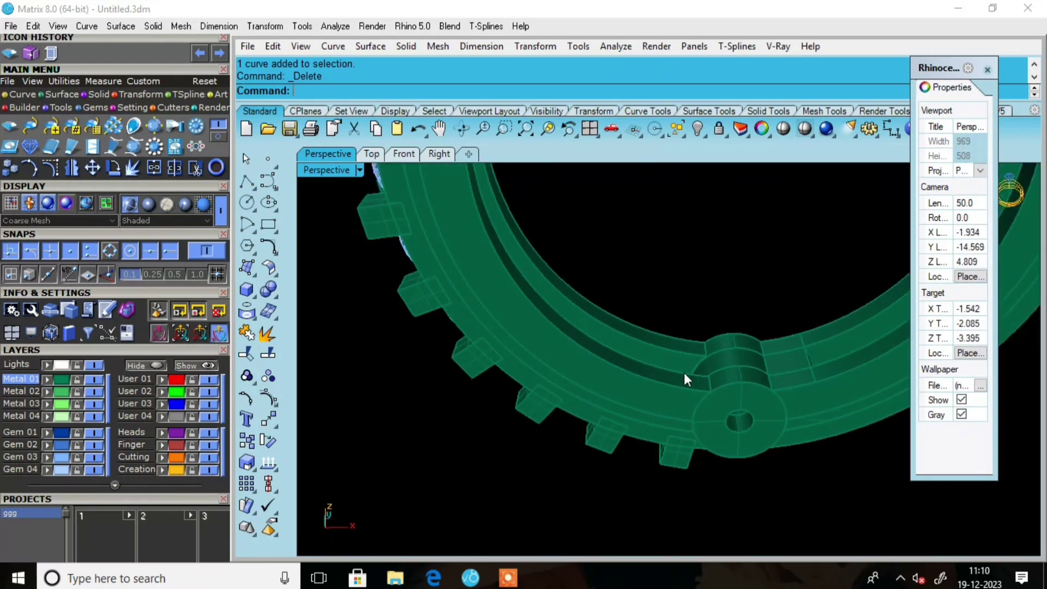
left_click(659, 384)
left_click(800, 394)
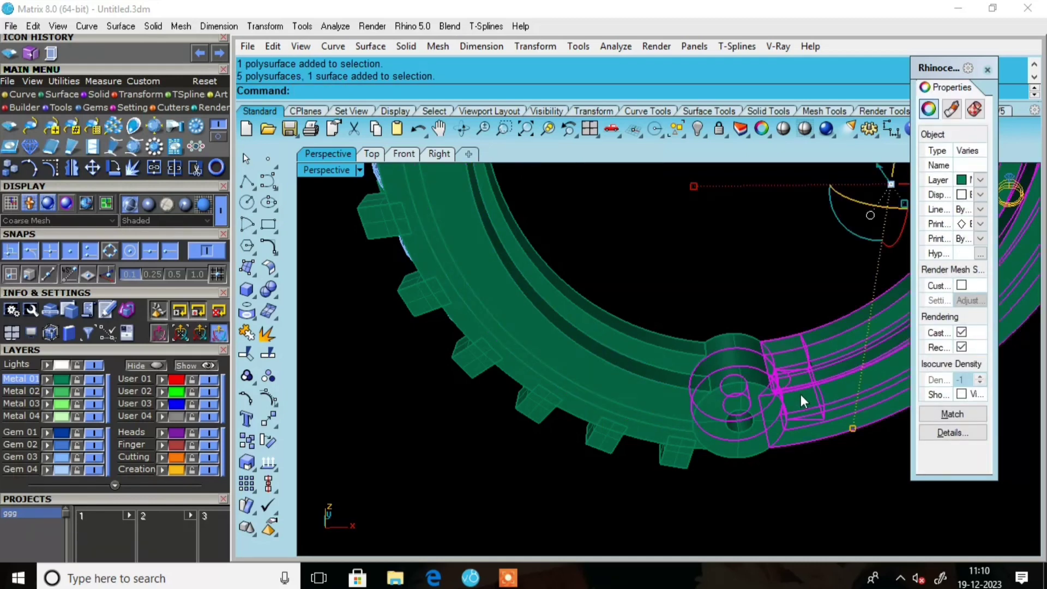
right_click_drag(714, 275, 644, 164)
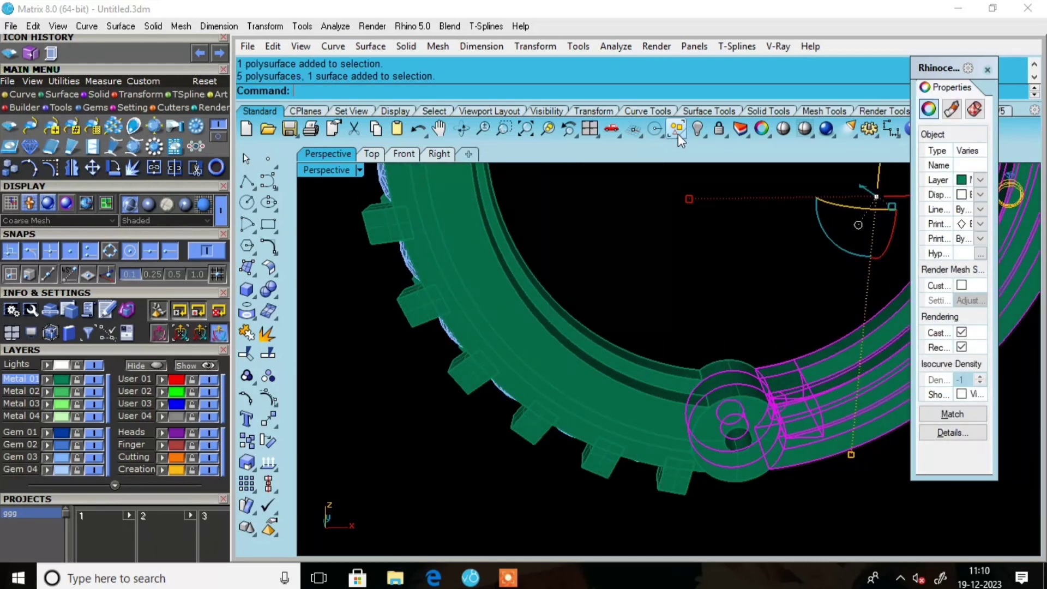
left_click(701, 133)
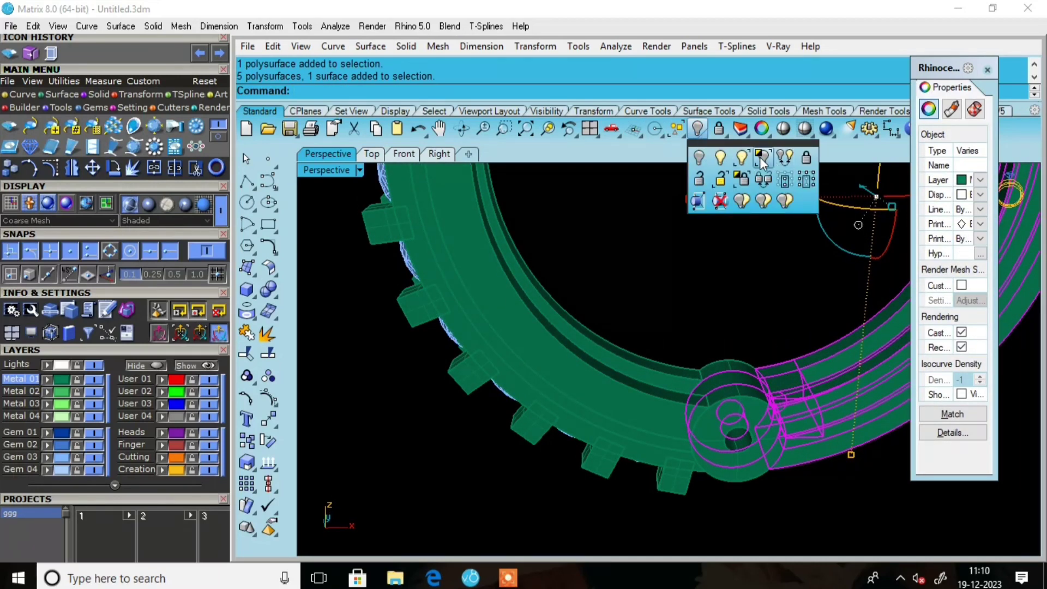
left_click(762, 159)
right_click_drag(754, 204, 758, 252)
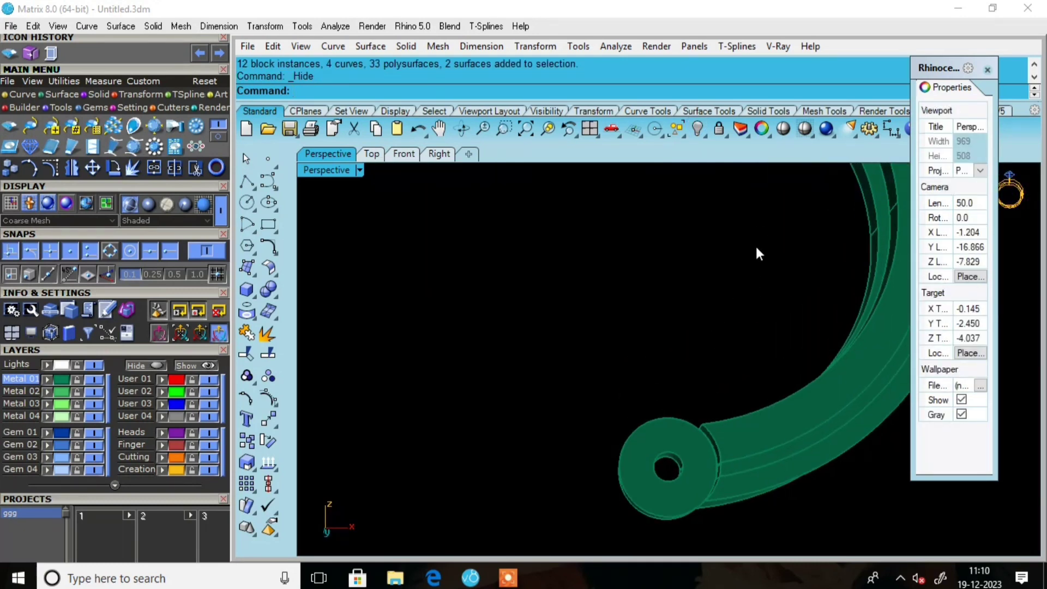
Examine the hinge end of the plain half-band in Wireframe and Ghosted display modes
scroll(758, 253, "down", 4)
left_click(359, 169)
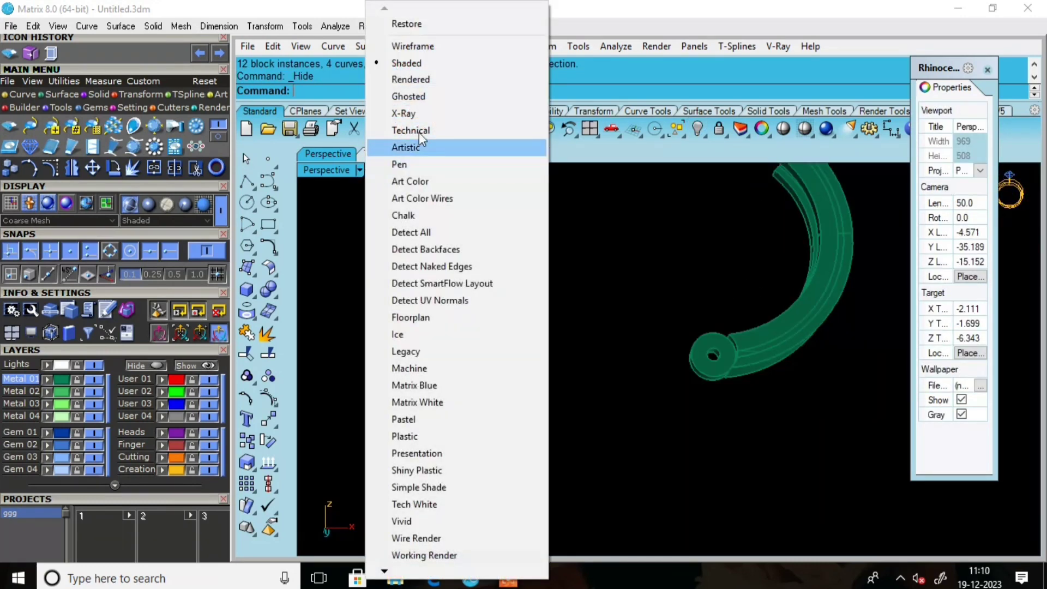
left_click(411, 46)
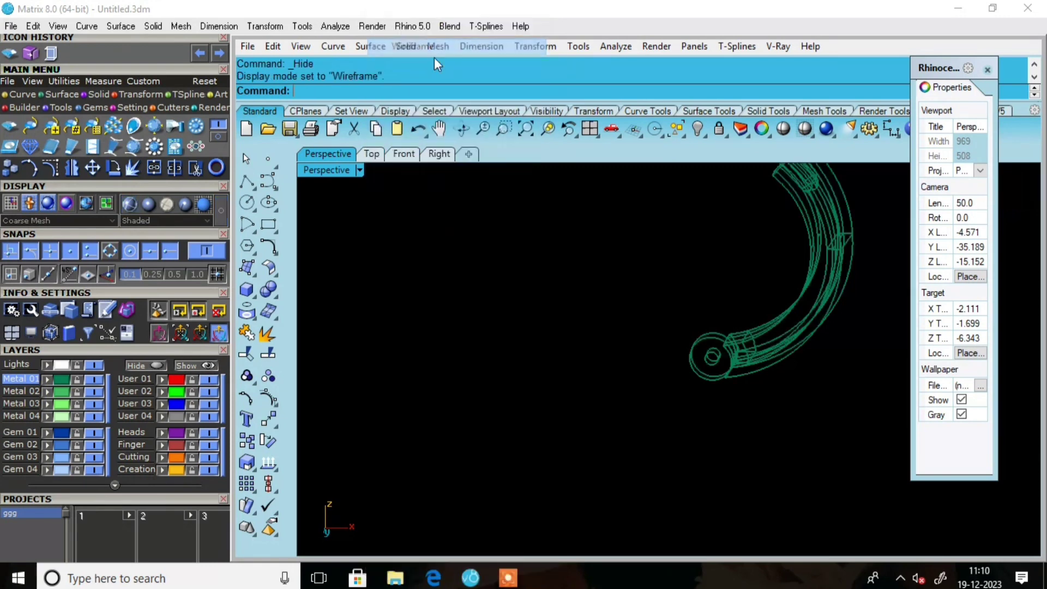
scroll(733, 378, "up", 4)
right_click_drag(733, 378, 883, 430)
mouse_move(625, 290)
right_mouse_down()
mouse_move(661, 290)
mouse_move(577, 302)
mouse_move(549, 285)
mouse_move(617, 298)
right_mouse_up()
scroll(616, 290, "up", 3)
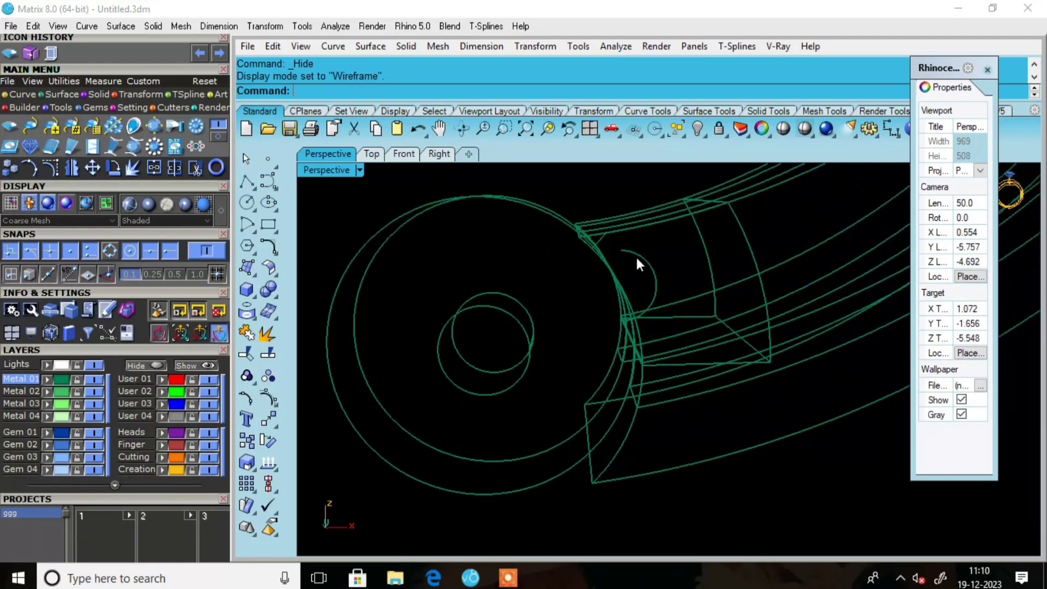
left_click(359, 169)
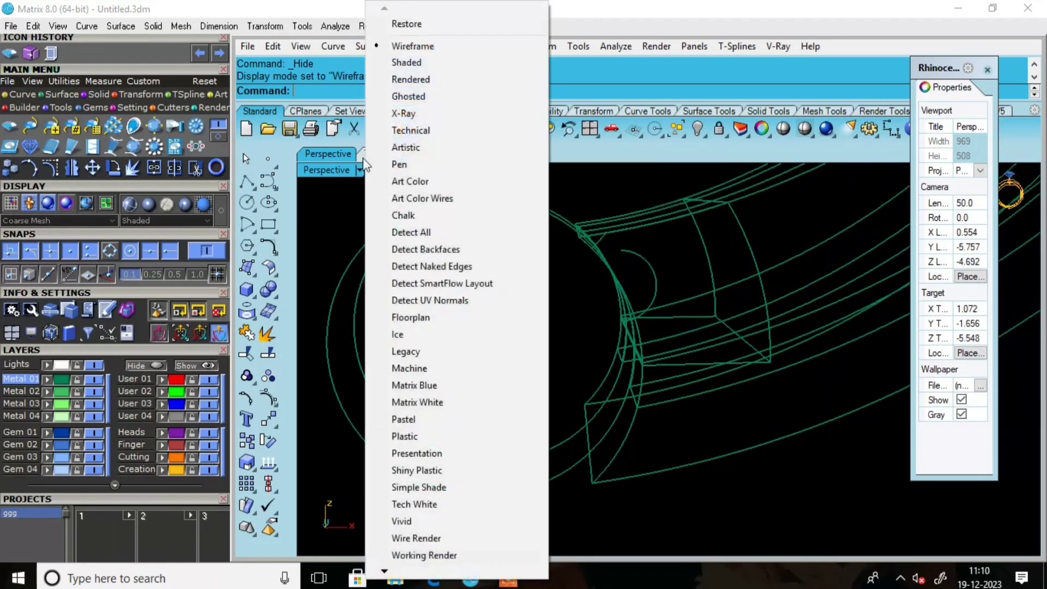
left_click(408, 93)
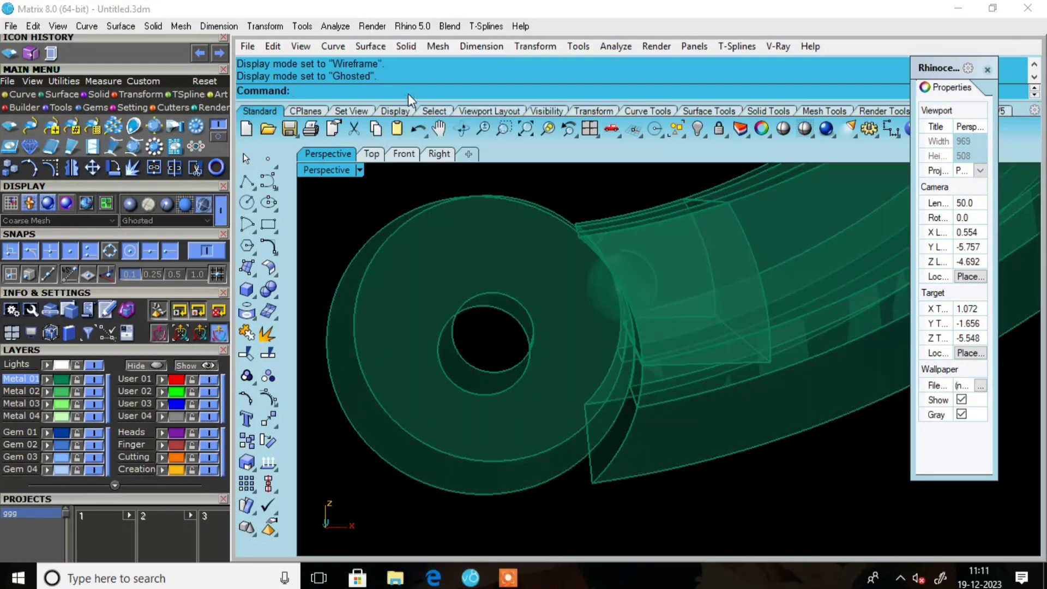
scroll(619, 282, "up", 5)
scroll(617, 282, "down", 3)
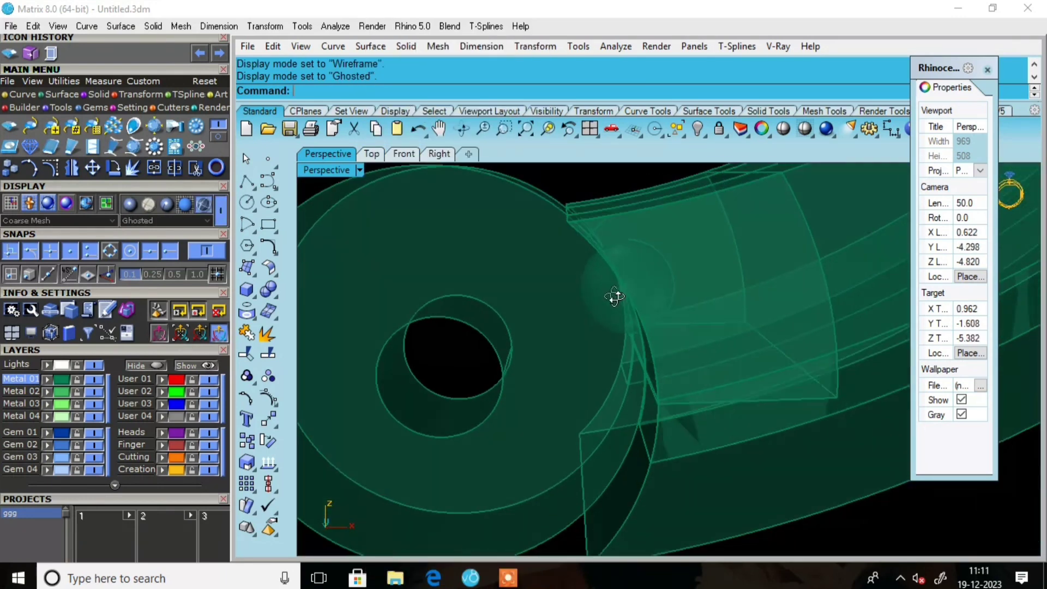
right_click_drag(615, 296, 645, 311)
Return the Perspective view to Shaded display and show all hidden objects, including the connecting pipe
left_click(359, 170)
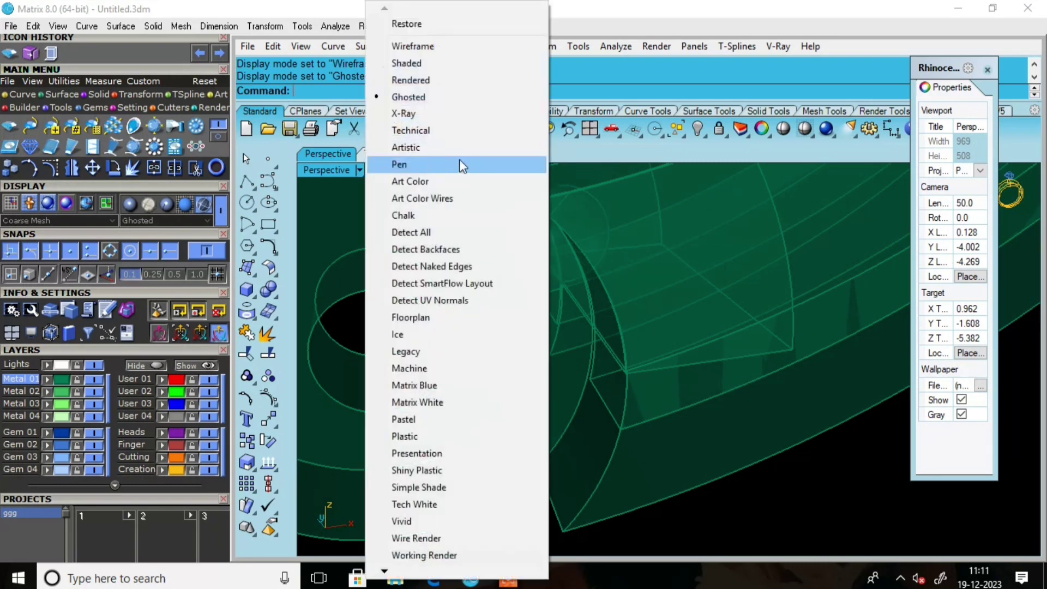
left_click(429, 69)
scroll(627, 408, "down", 6)
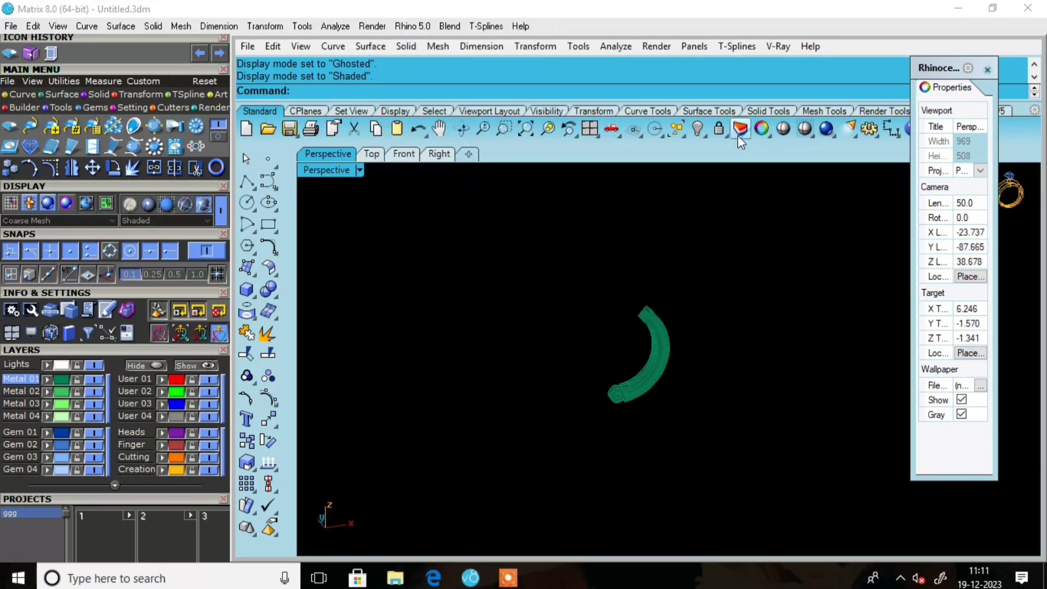
right_click(697, 131)
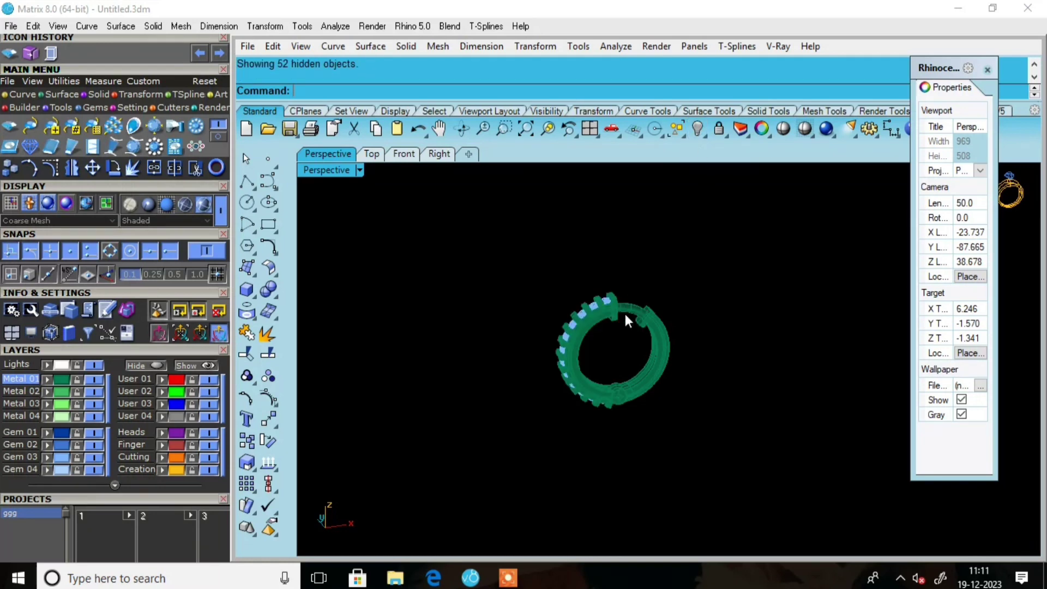
scroll(624, 311, "up", 5)
right_click_drag(549, 339, 540, 311)
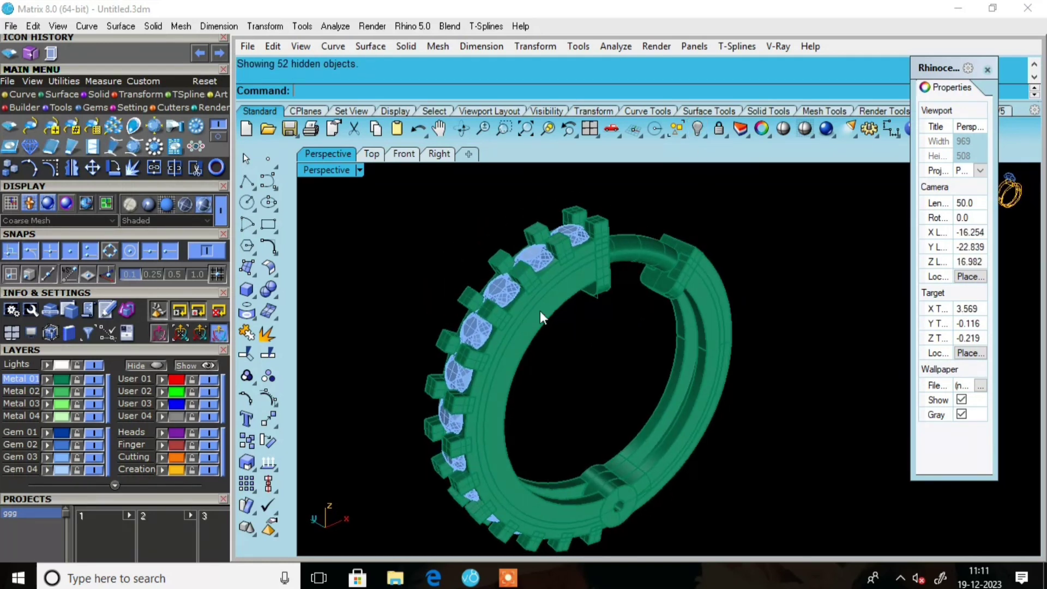
scroll(544, 231, "up", 4)
scroll(594, 231, "up", 3)
left_click(587, 230)
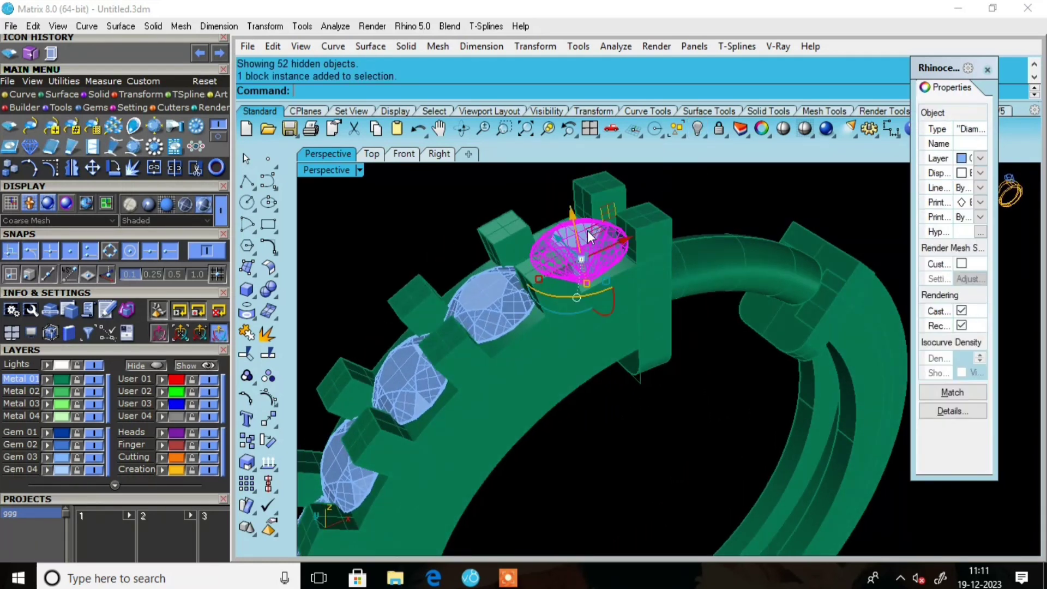
scroll(587, 230, "down", 4)
scroll(564, 252, "up", 4)
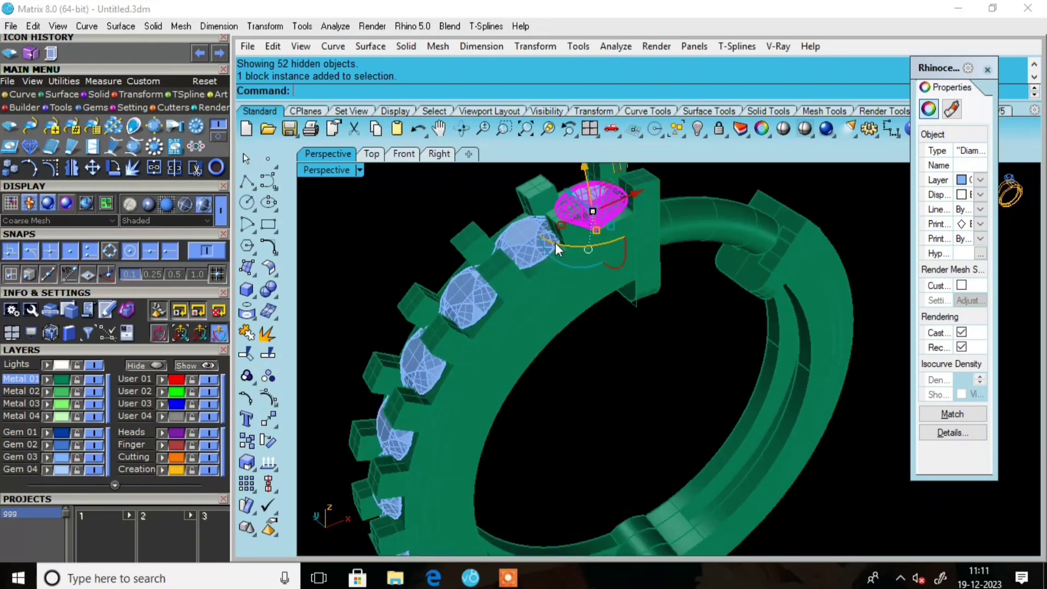
left_click(528, 240)
left_click(467, 301)
right_click_drag(475, 231, 620, 257)
left_click(620, 257)
left_click(602, 339)
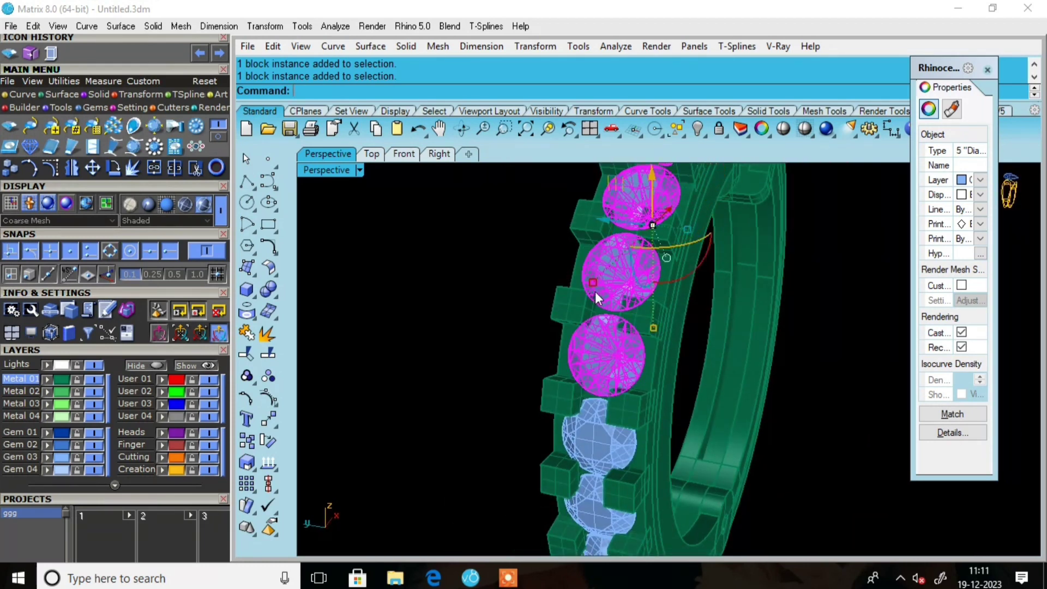
scroll(594, 291, "down", 3)
scroll(597, 355, "up", 3)
left_click(595, 329)
scroll(620, 342, "down", 3)
right_click_drag(620, 342, 655, 281)
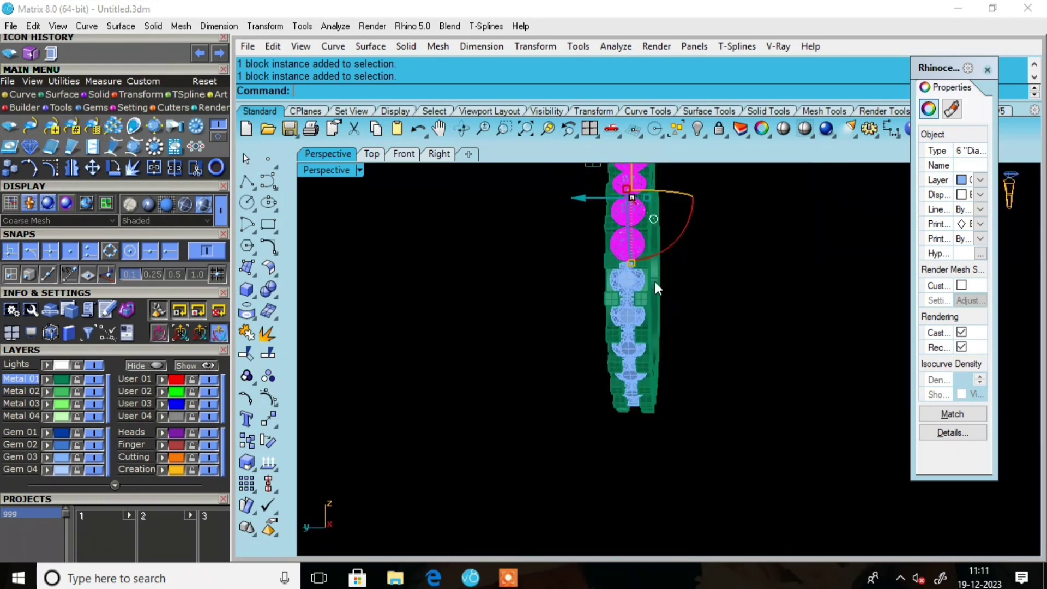
left_click(623, 281)
left_click(626, 319)
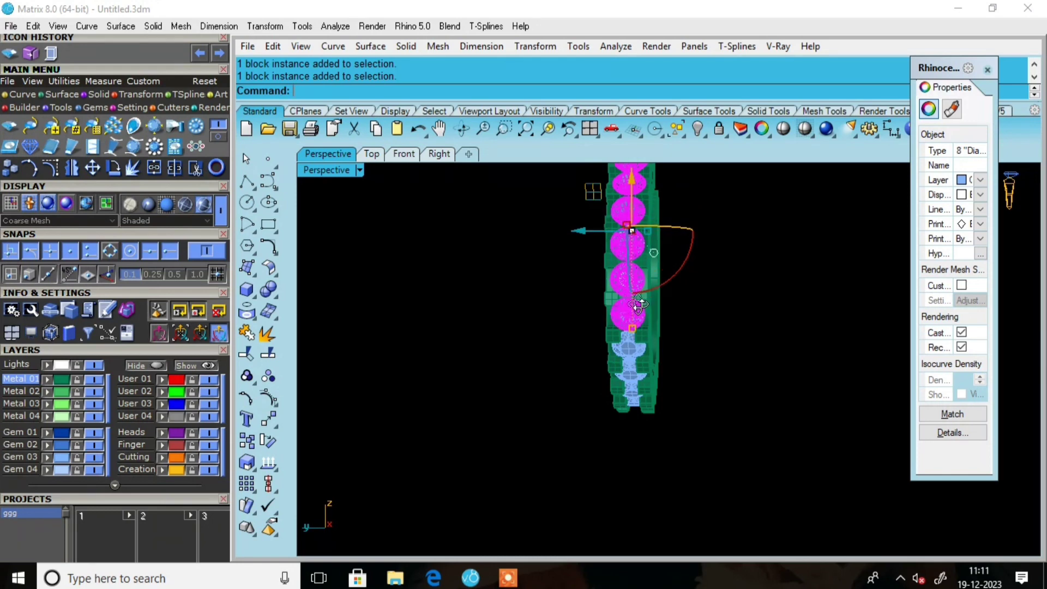
right_click_drag(626, 320, 630, 247)
scroll(620, 294, "up", 3)
left_click(619, 294)
left_click(625, 303)
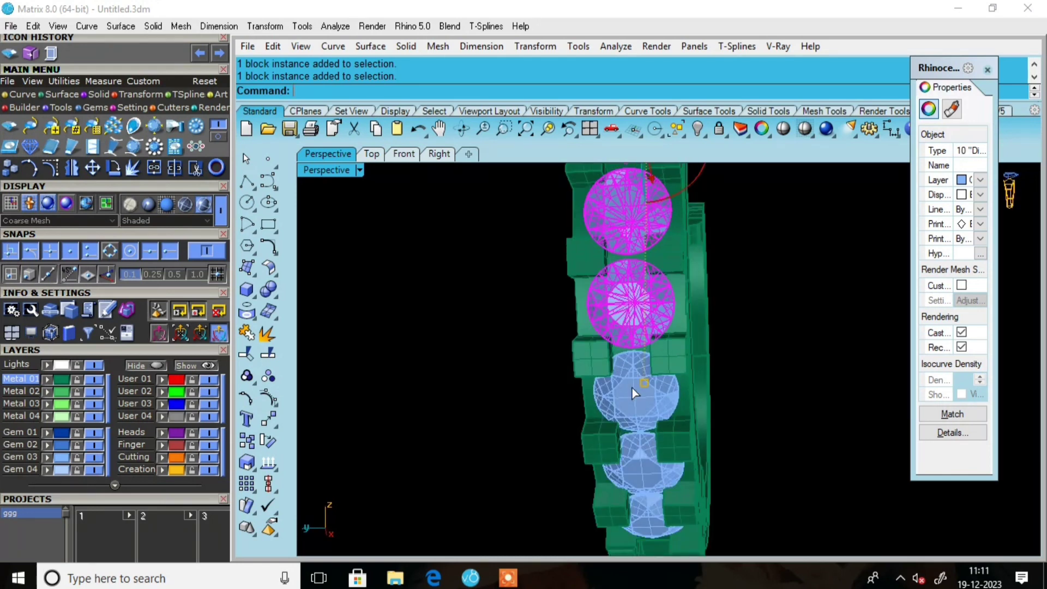
scroll(640, 335, "down", 2)
right_click_drag(640, 334, 637, 263)
scroll(640, 331, "up", 3)
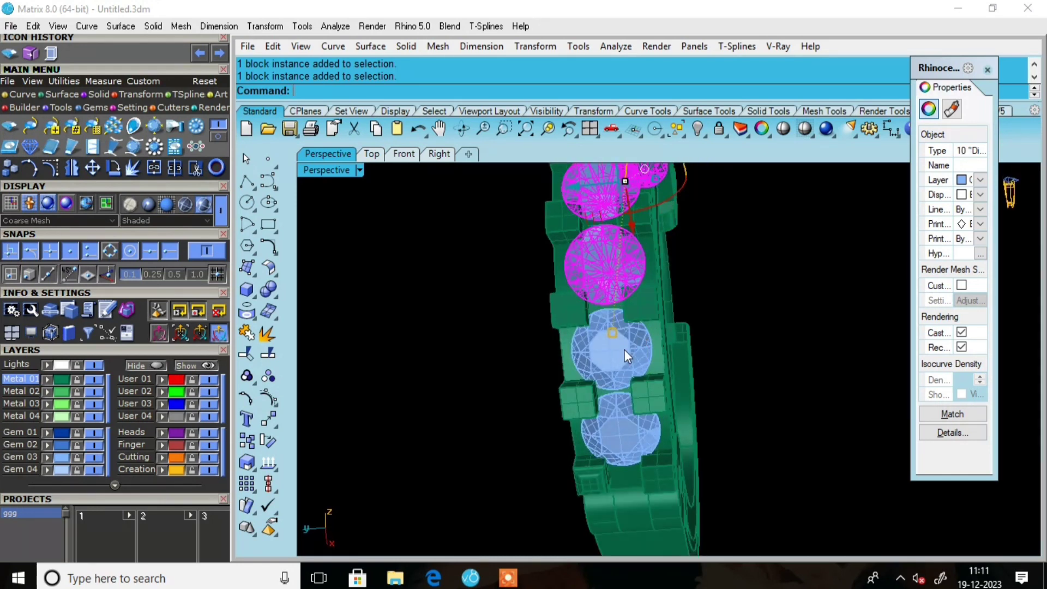
left_click(624, 349)
left_click(628, 431)
scroll(613, 340, "down", 3)
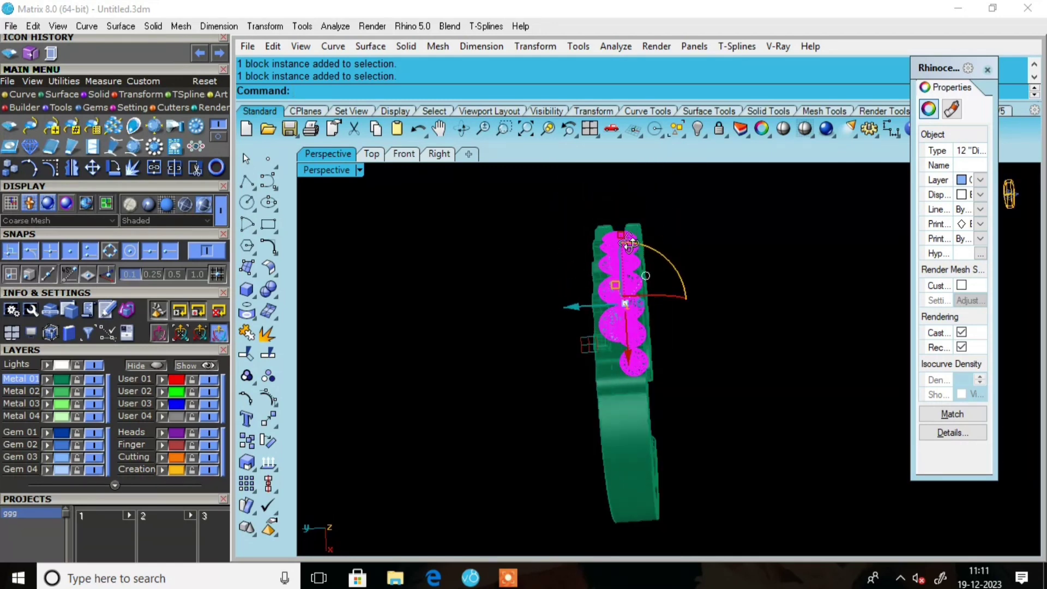
right_click_drag(629, 244, 599, 382)
left_click(584, 461)
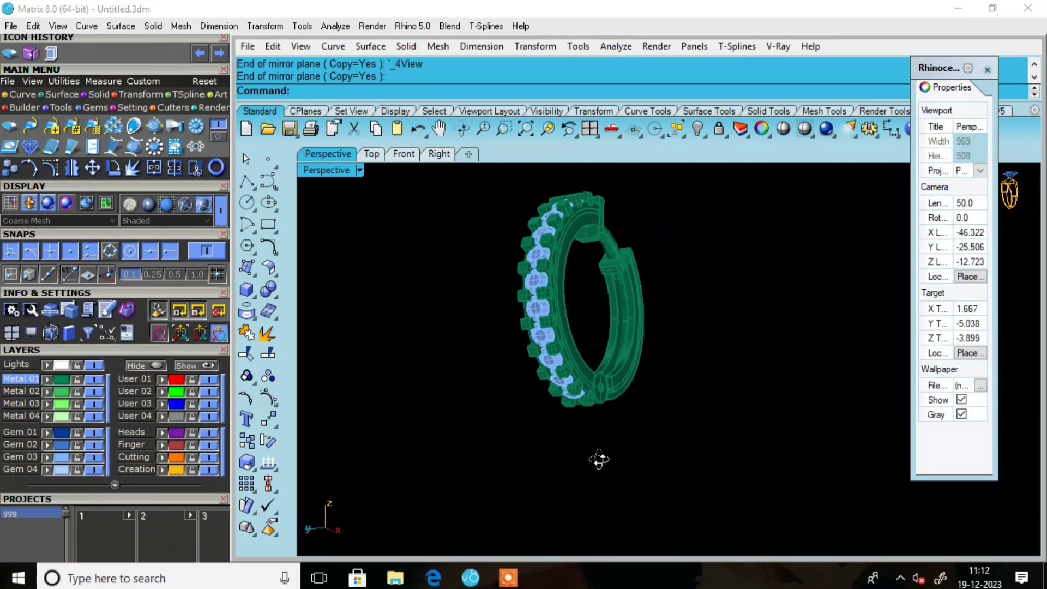
Select all the diamonds along the prong-set half-band, from the hinge end to the open end
right_click_drag(599, 459, 593, 373)
scroll(572, 359, "up", 5)
left_click(563, 371)
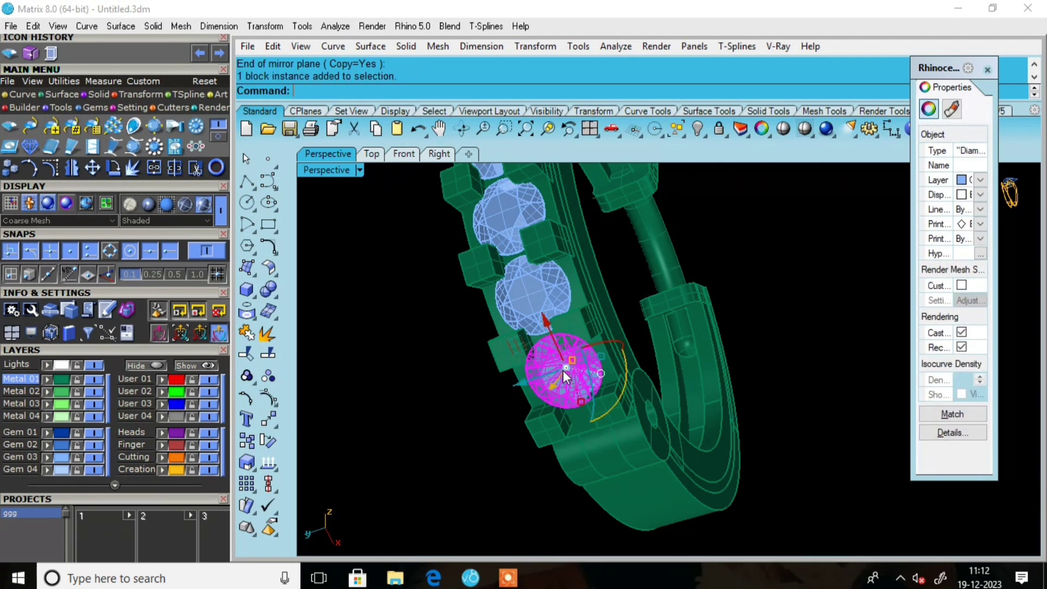
left_click(527, 289, "shift")
right_click_drag(526, 289, 600, 379)
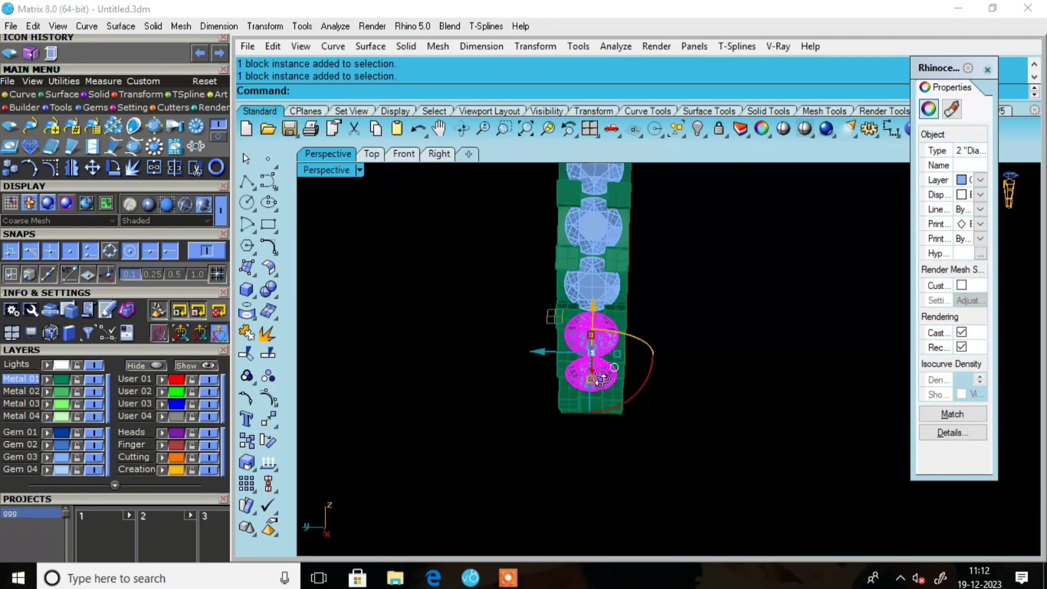
scroll(578, 271, "down", 3)
scroll(607, 345, "up", 3)
left_click(610, 430, "shift")
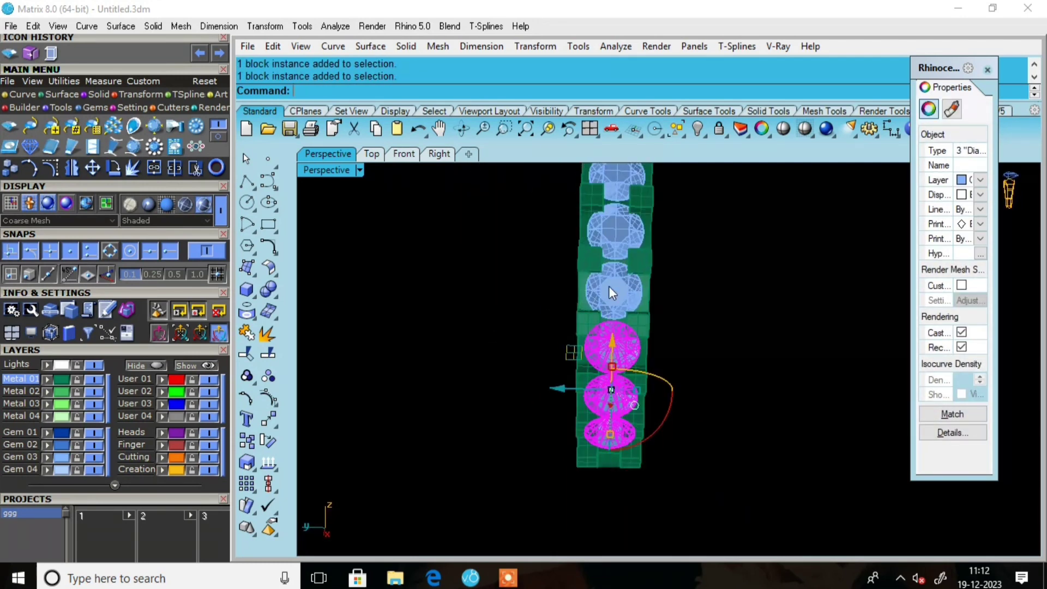
left_click(609, 305, "shift")
scroll(609, 310, "down", 2)
right_click_drag(609, 309, 594, 355)
scroll(594, 325, "up", 4)
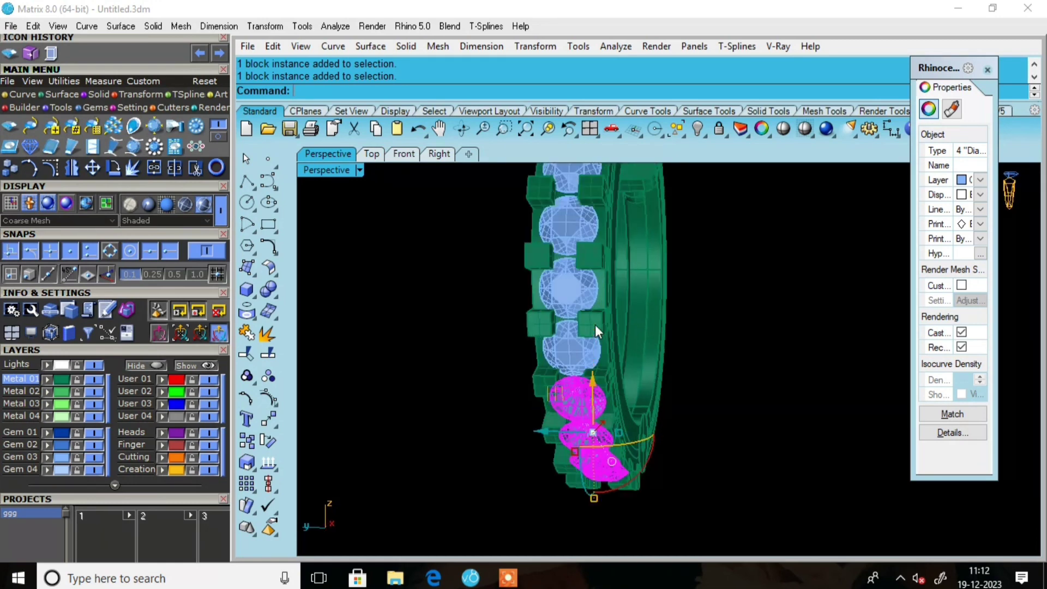
left_click(551, 355, "shift")
left_click(552, 279, "shift")
scroll(574, 259, "down", 2)
scroll(567, 289, "up", 3)
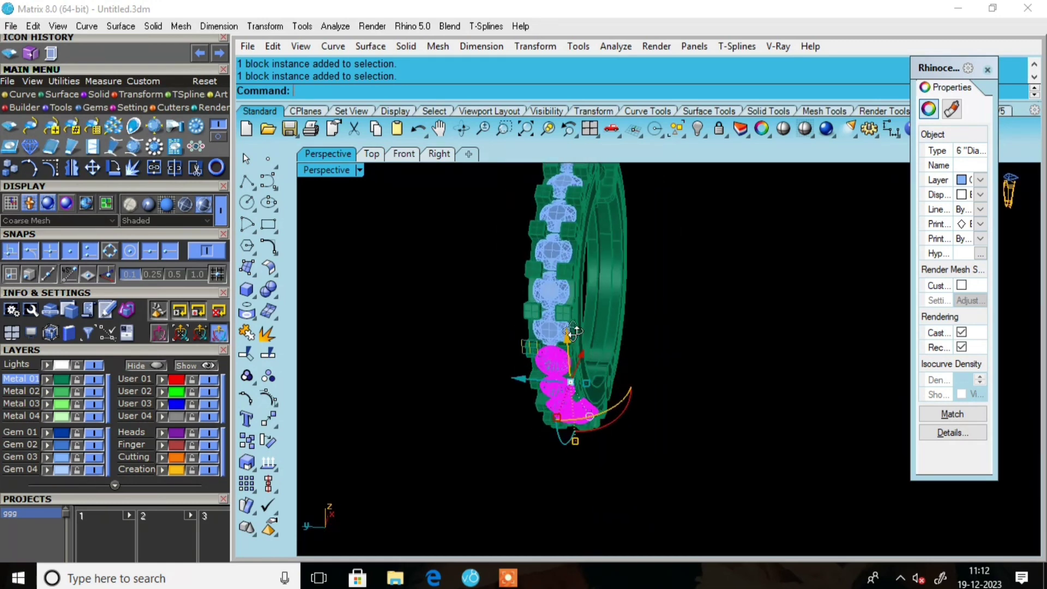
scroll(562, 313, "up", 2)
left_click(539, 345, "shift")
left_click(534, 261, "shift")
scroll(523, 300, "down", 2)
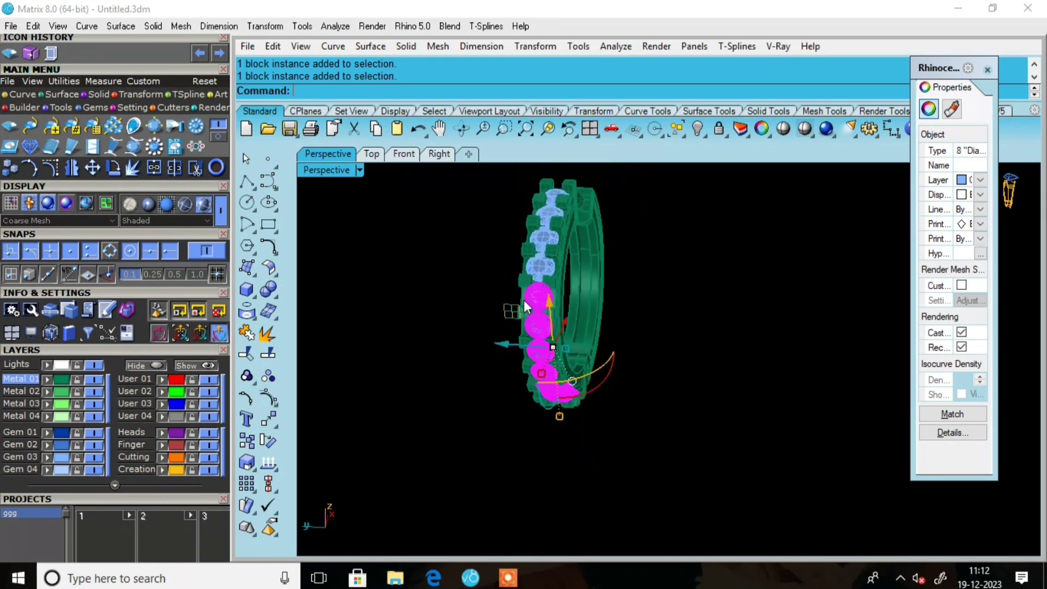
scroll(535, 238, "up", 3)
scroll(535, 238, "up", 2)
left_click(567, 322, "shift")
left_click(577, 241, "shift")
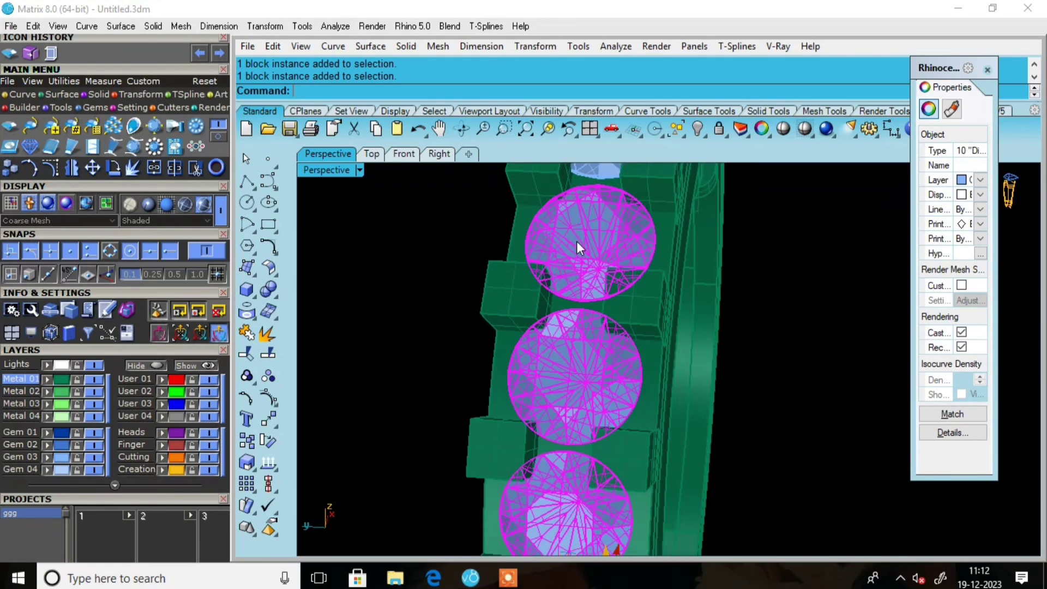
scroll(577, 241, "down", 3)
right_click_drag(593, 237, 589, 311)
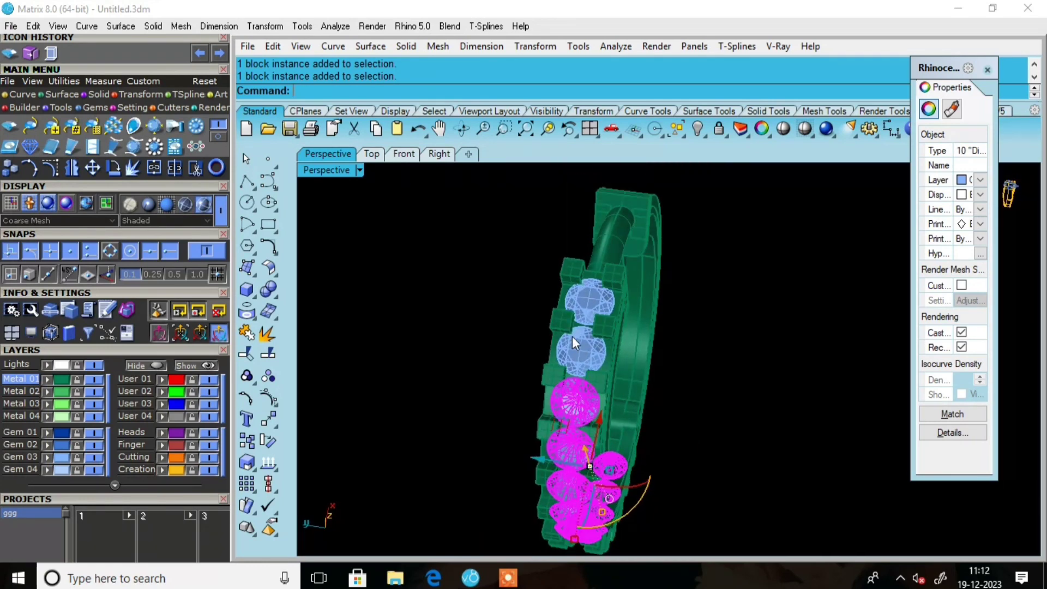
left_click(574, 336, "shift")
left_click(584, 300, "shift")
scroll(583, 300, "down", 2)
right_click_drag(584, 300, 537, 290)
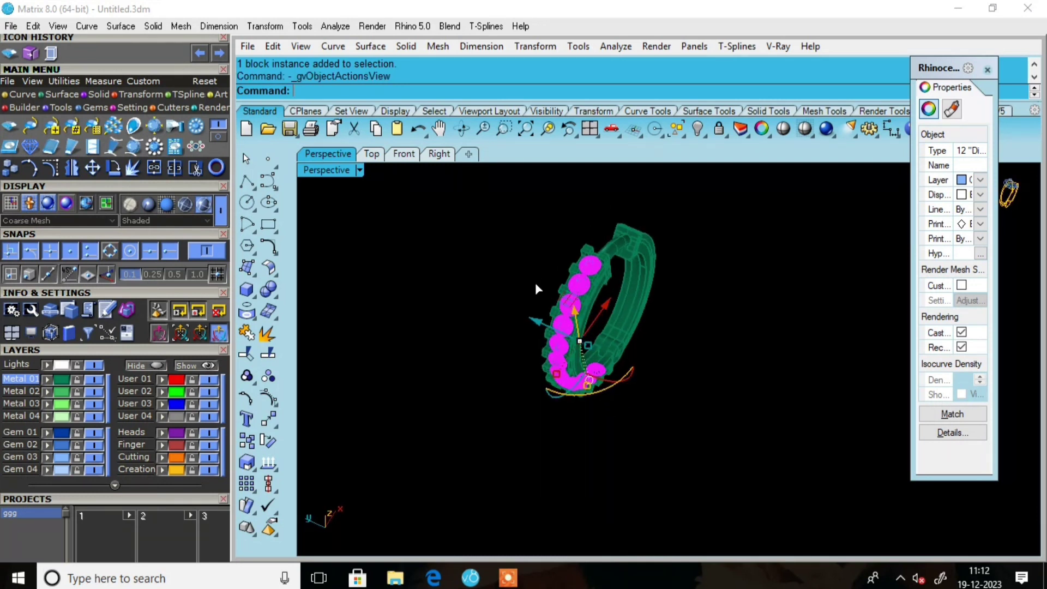
Create gem cutters for the selected diamonds with Gem Cutter, keeping the current profile and Boolean off
key("F6")
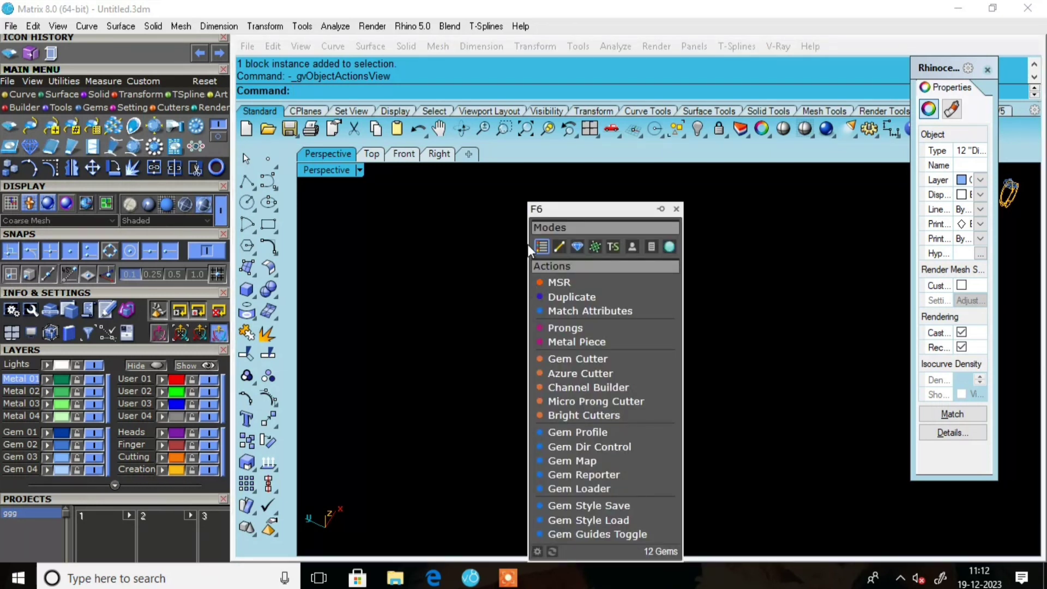
left_click(578, 363)
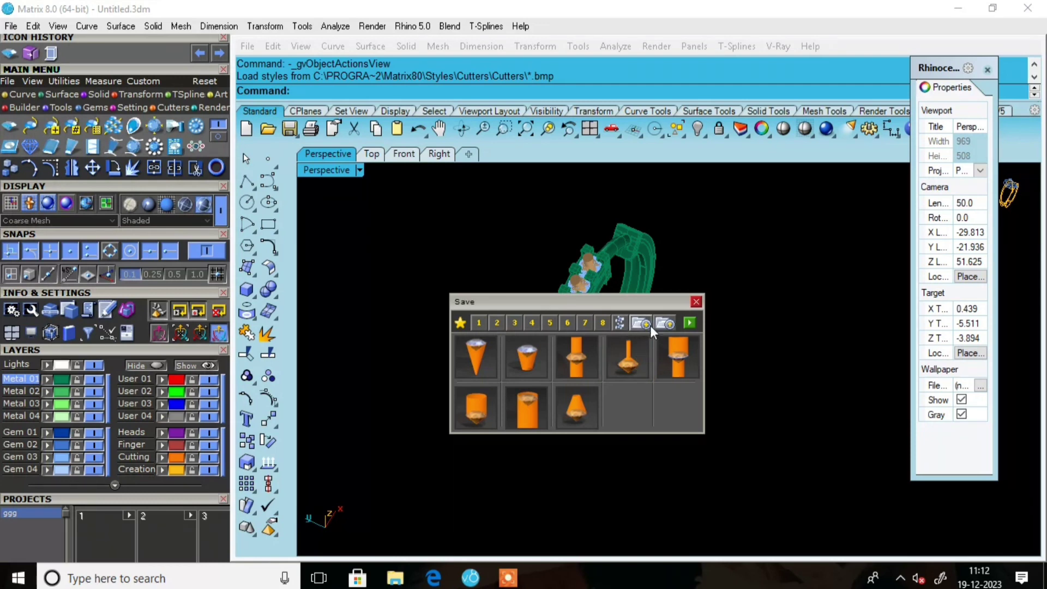
left_click(691, 324)
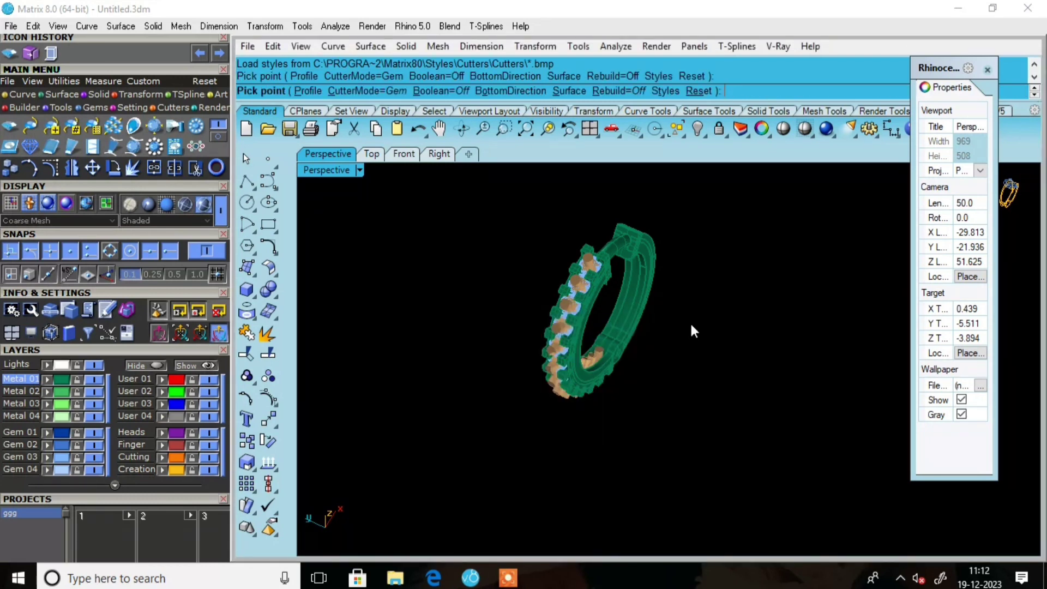
right_click_drag(589, 197, 589, 261)
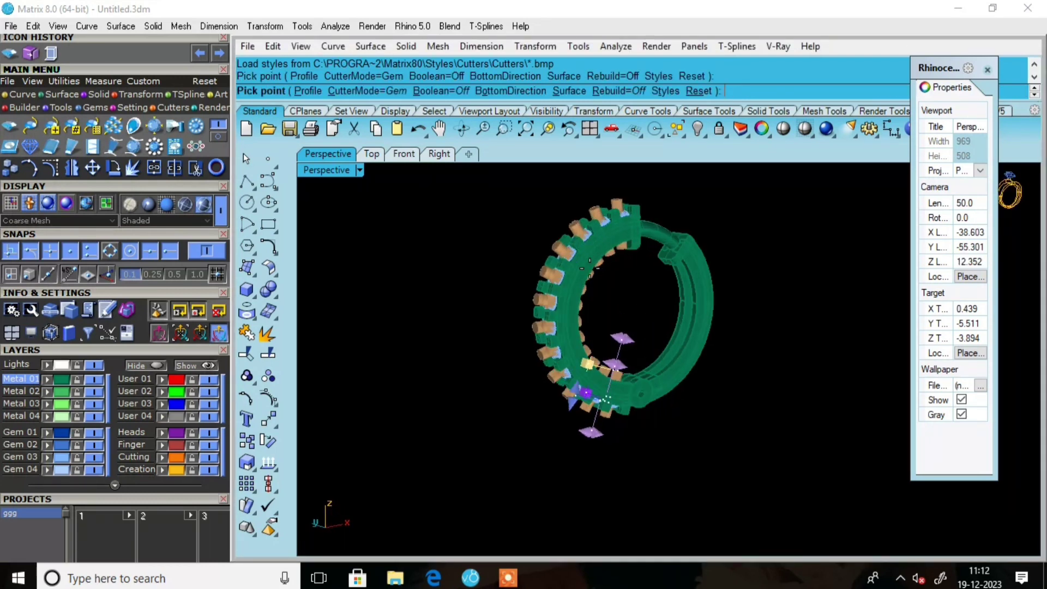
scroll(590, 268, "up", 6)
scroll(588, 268, "down", 8)
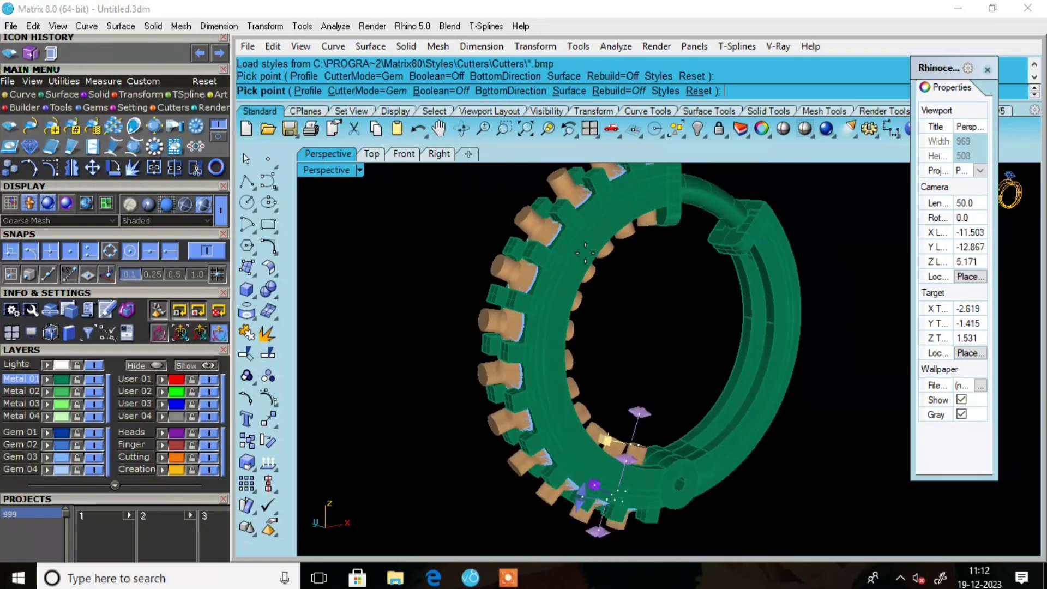
right_click_drag(602, 334, 598, 328)
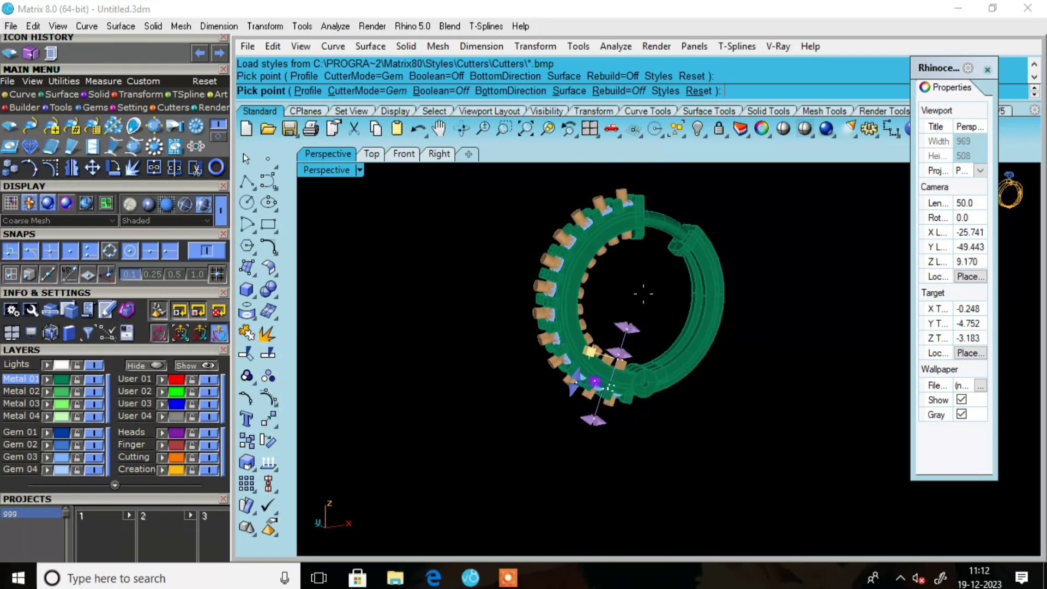
right_click(642, 289)
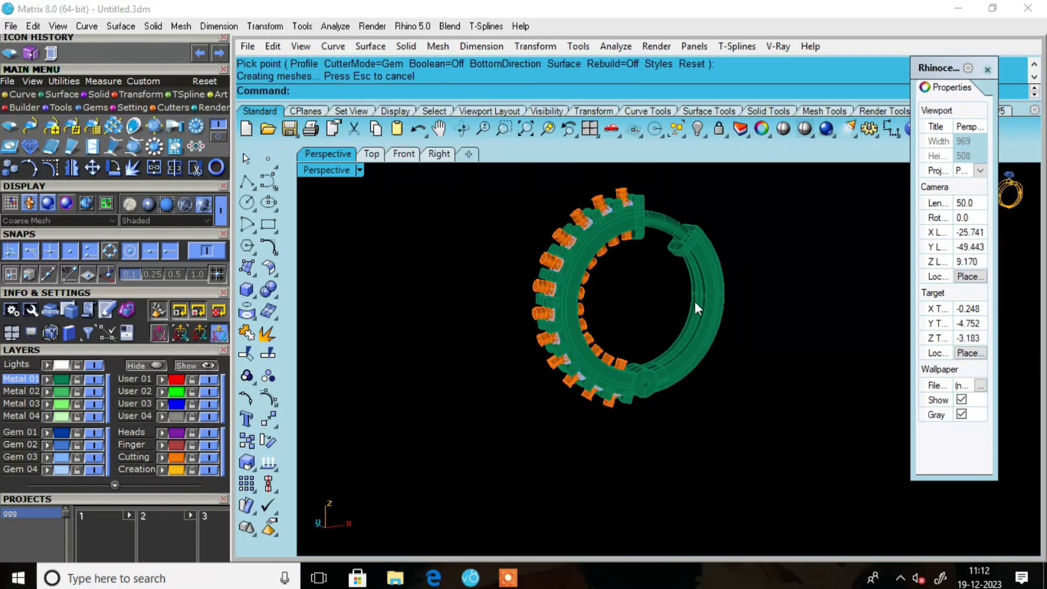
Hide the plain half-band together with the connecting pipe
scroll(650, 254, "up", 4)
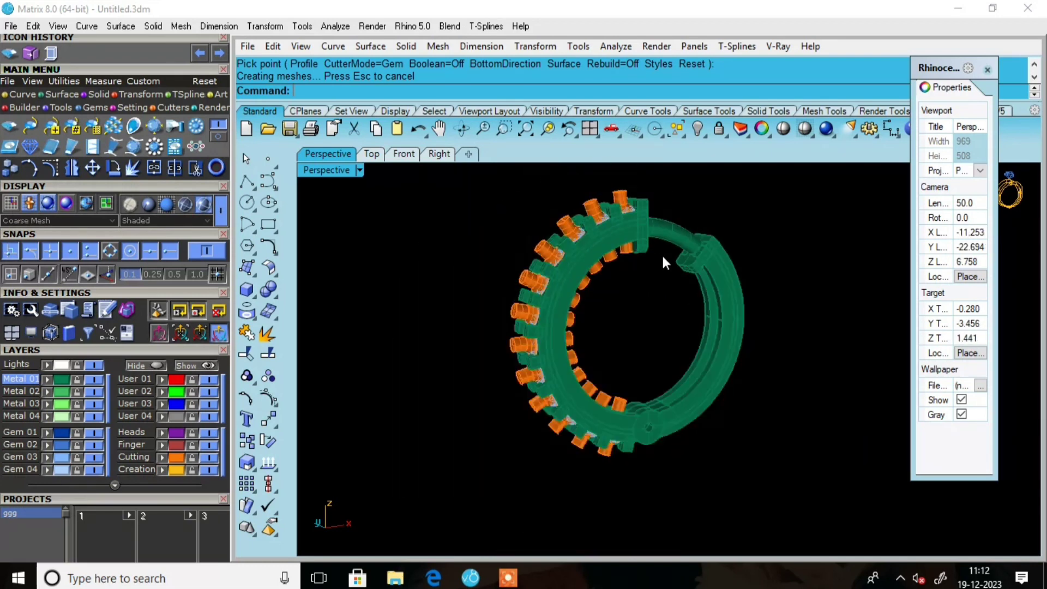
scroll(663, 256, "down", 2)
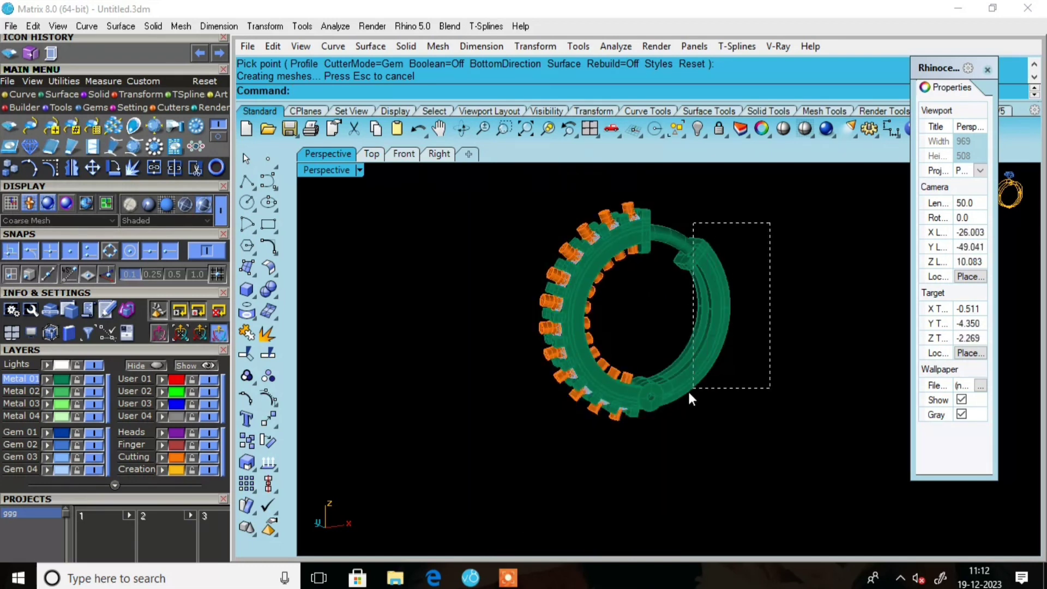
left_click_drag(688, 390, 685, 392)
left_click(698, 129)
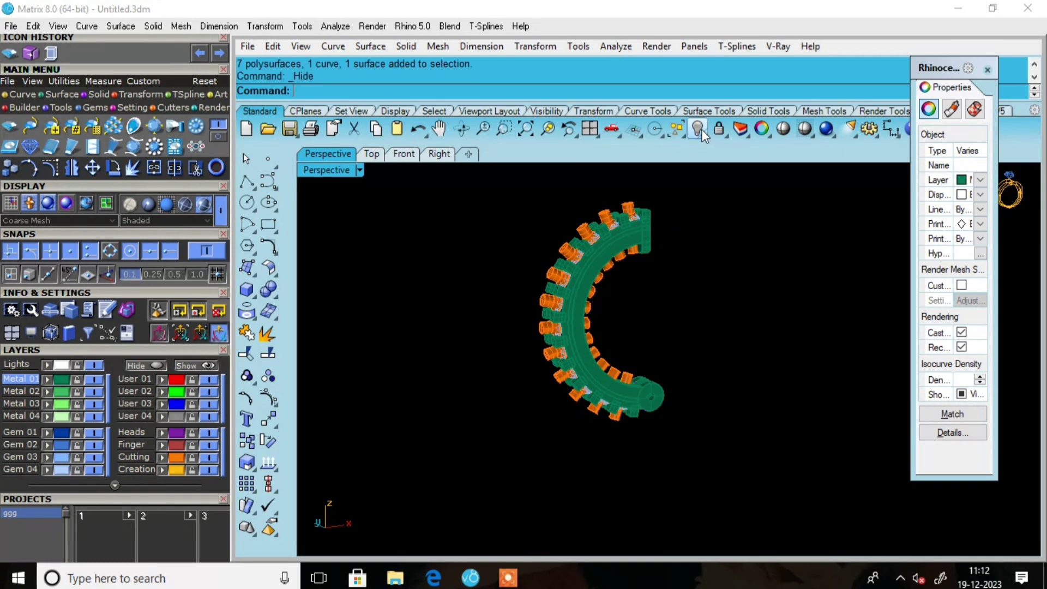
scroll(671, 354, "up", 2)
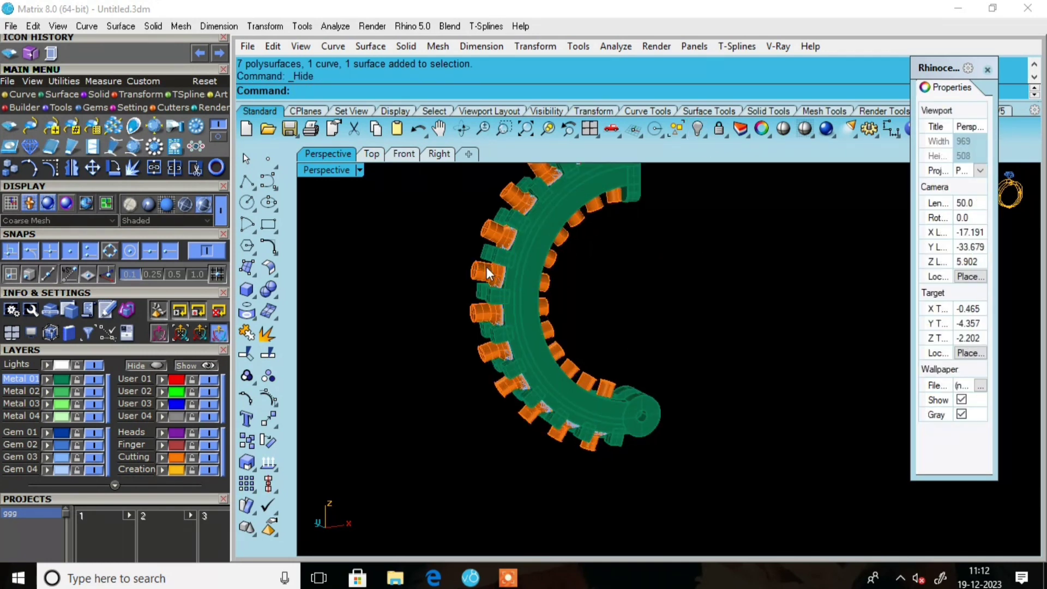
right_click_drag(489, 268, 474, 329)
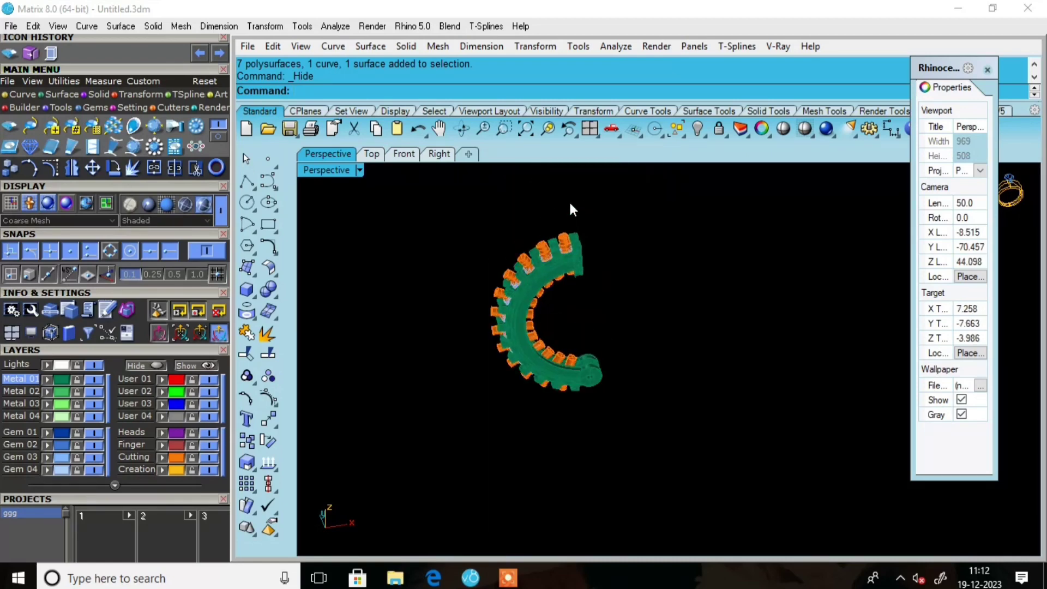
scroll(568, 201, "up", 8)
right_click_drag(547, 333, 519, 306)
left_click(578, 313)
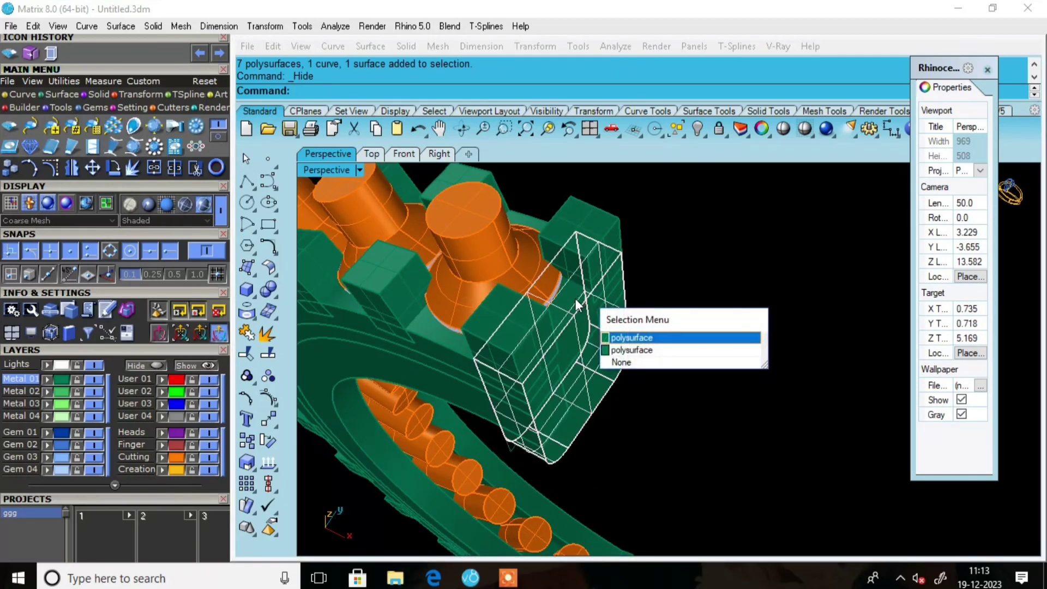
left_click(447, 327)
right_click_drag(447, 318, 460, 290)
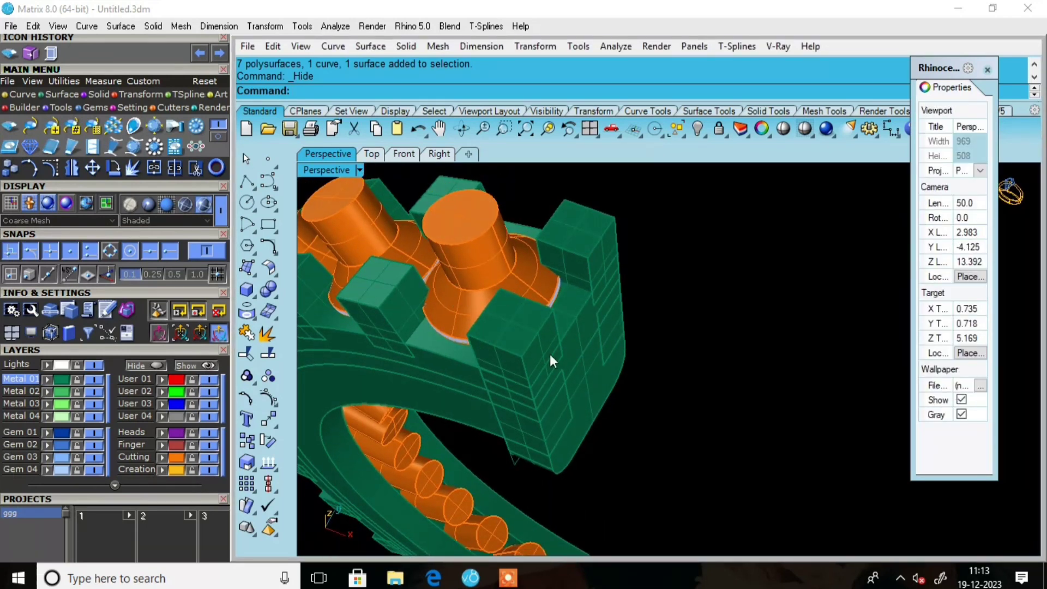
scroll(549, 354, "up", 3)
left_click(563, 306)
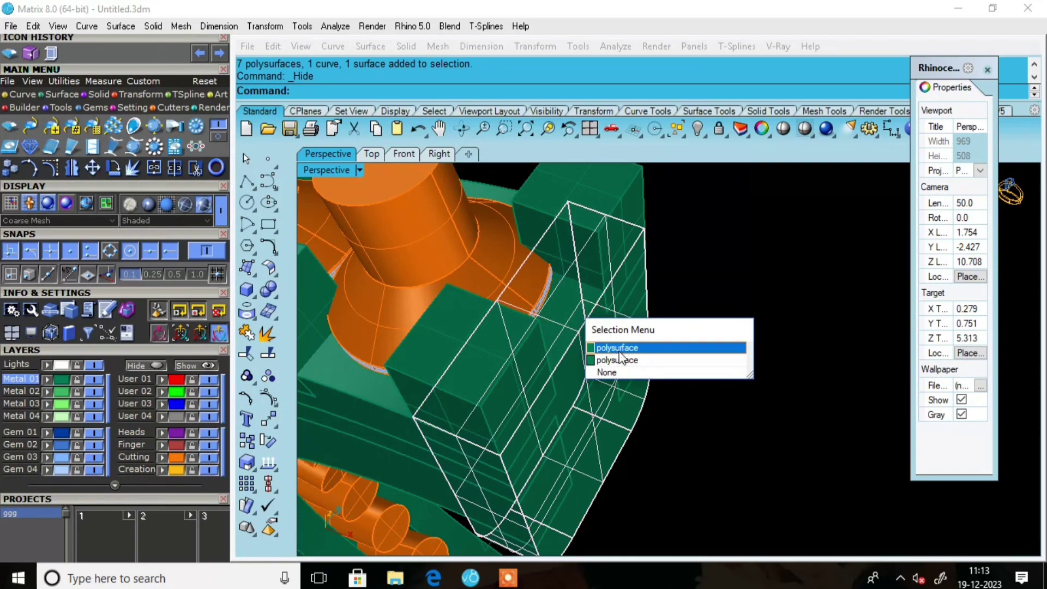
left_click(618, 349)
right_click_drag(460, 355, 437, 335)
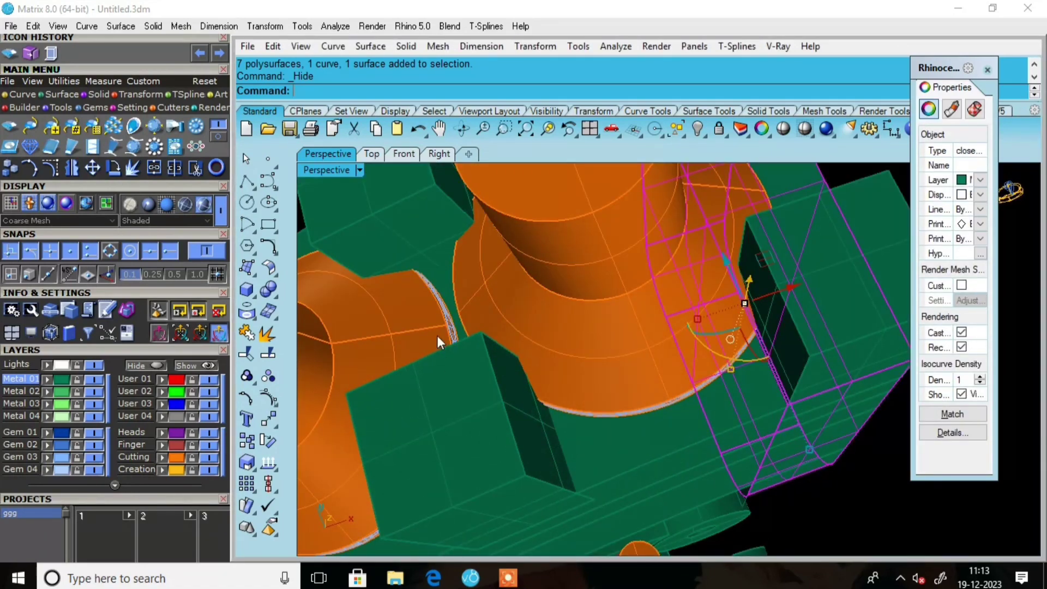
key("ctrl+a")
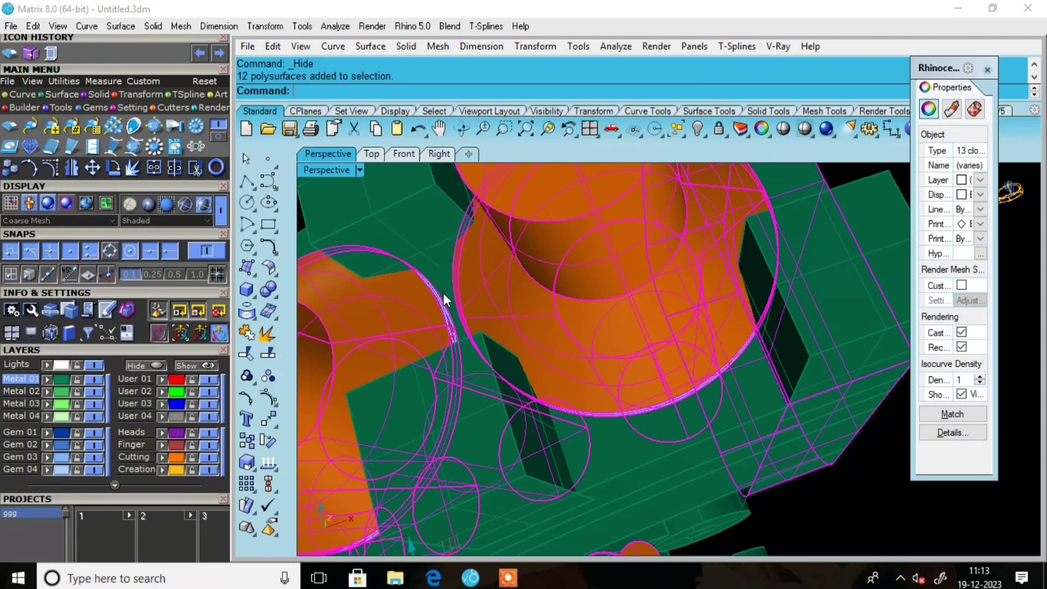
left_click(441, 290)
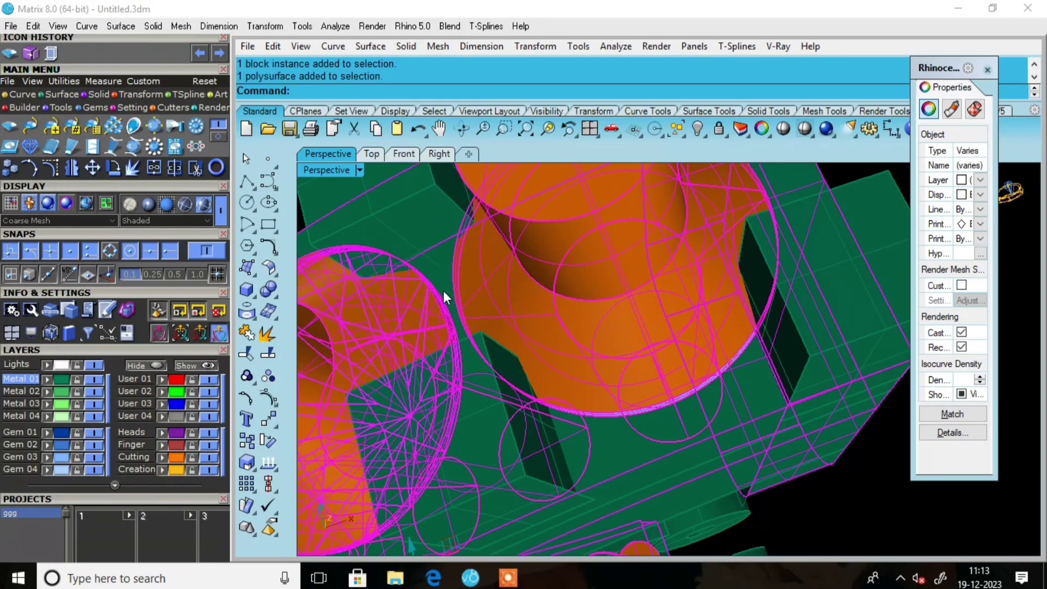
right_click_drag(444, 290, 473, 308)
left_click(520, 253)
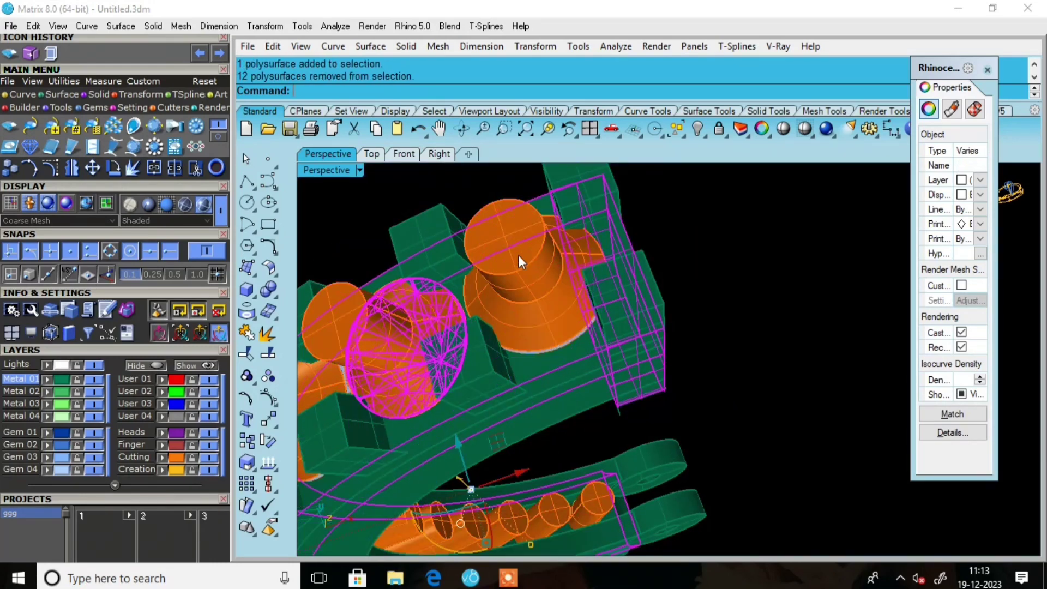
right_click_drag(518, 254, 525, 298)
scroll(505, 309, "down", 5)
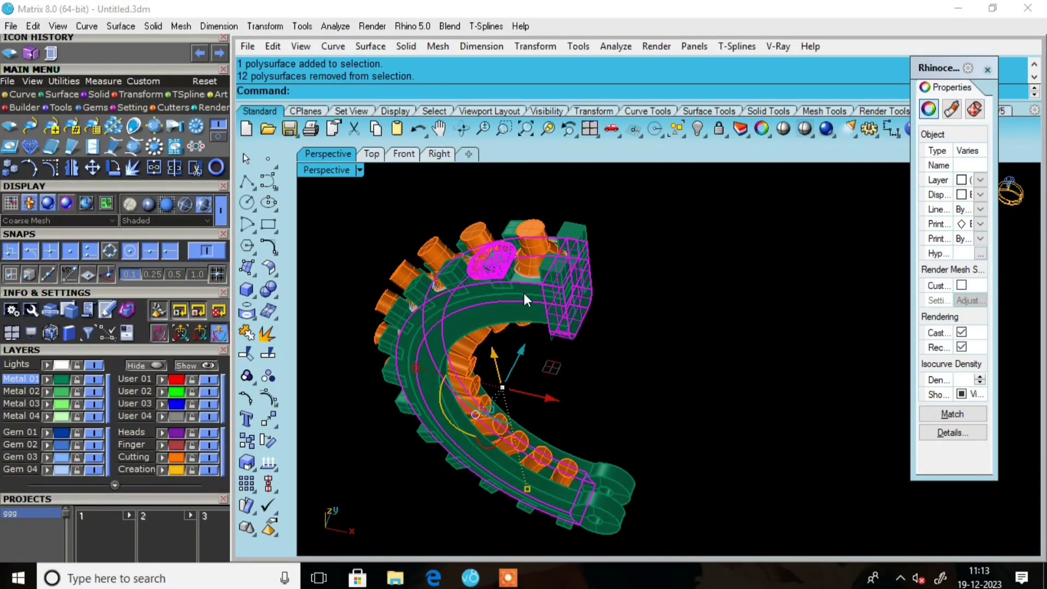
scroll(557, 271, "up", 2)
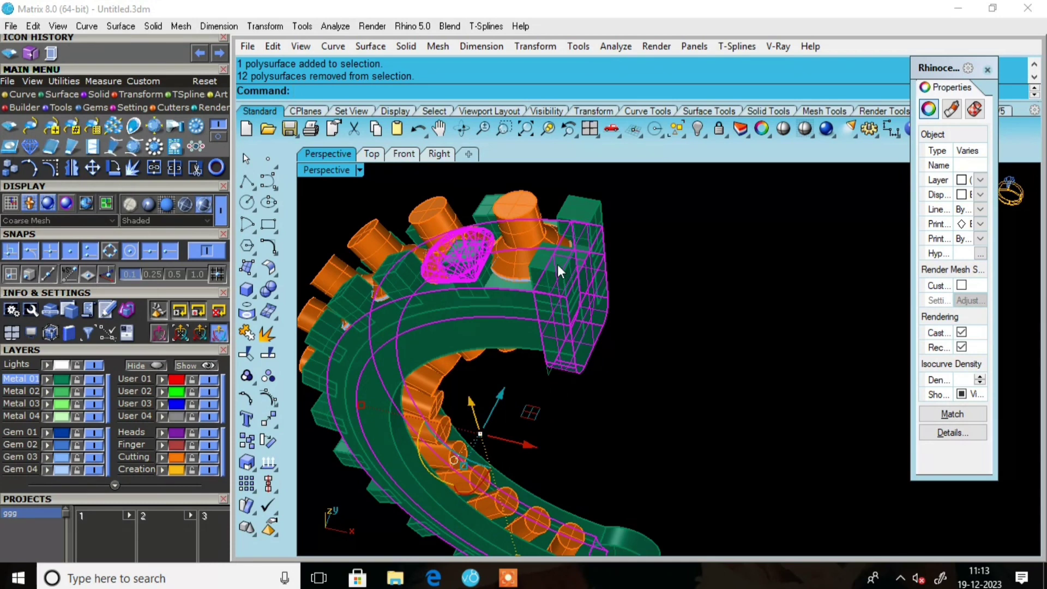
left_click(457, 249, "ctrl")
left_click(457, 248, "ctrl")
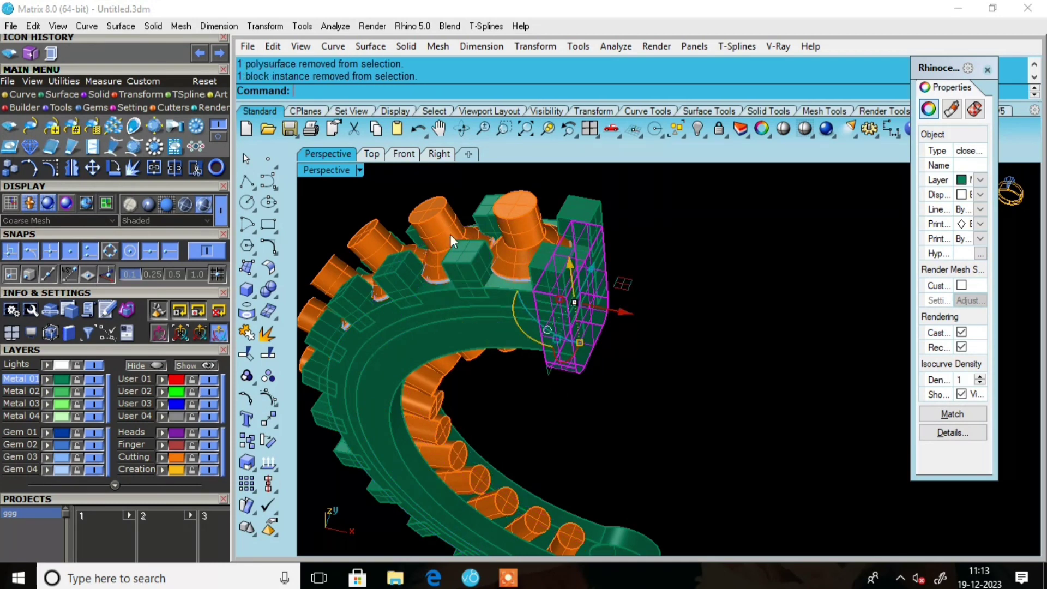
key("Escape")
Subtract the gem cutters from the prong-set half-band with Boolean Difference, keeping the cutters
scroll(518, 283, "up", 3)
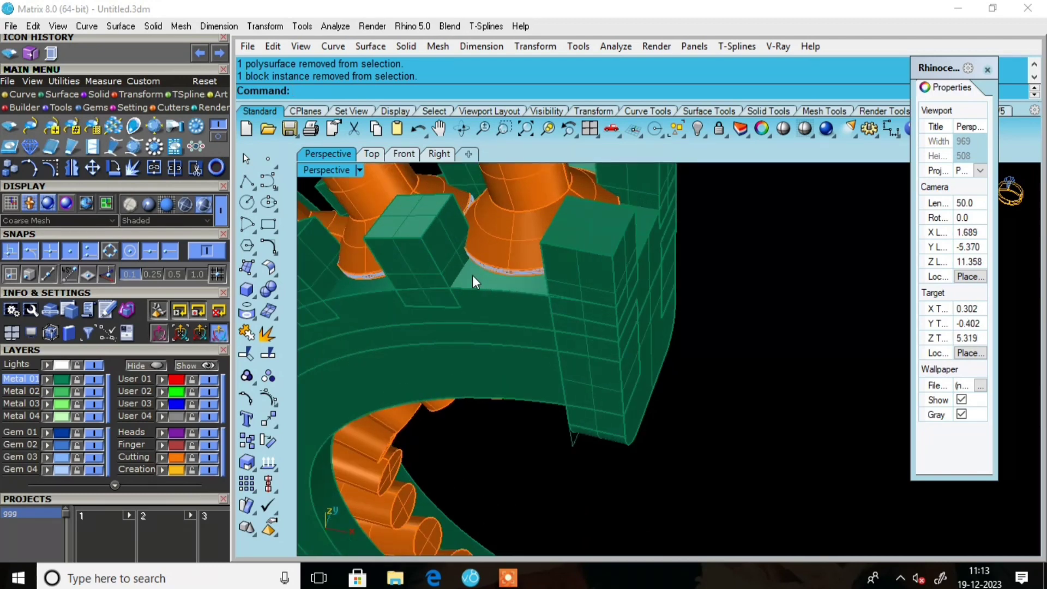
left_click(473, 275)
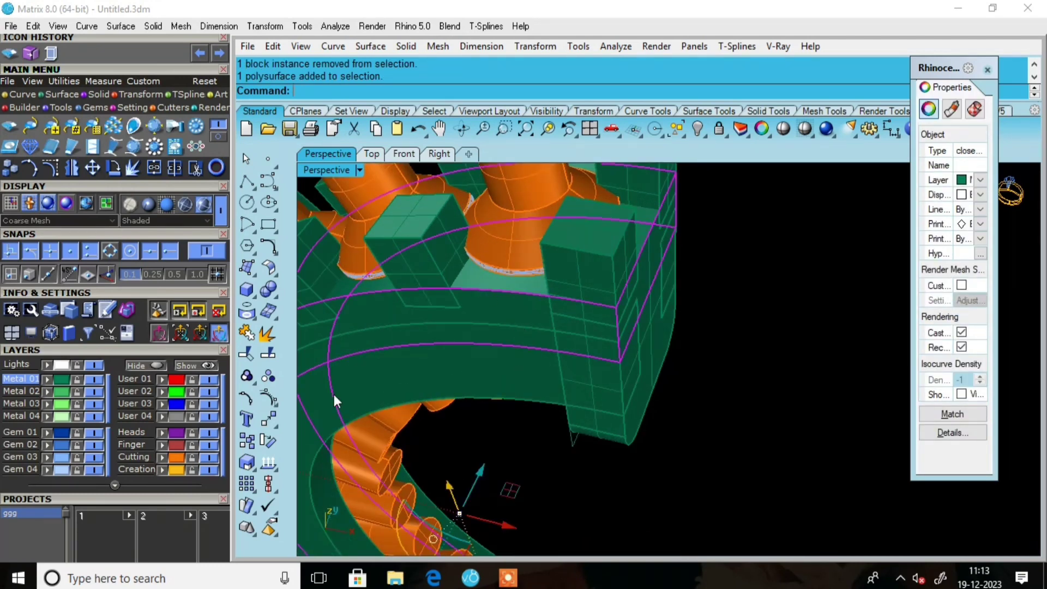
left_click(279, 294)
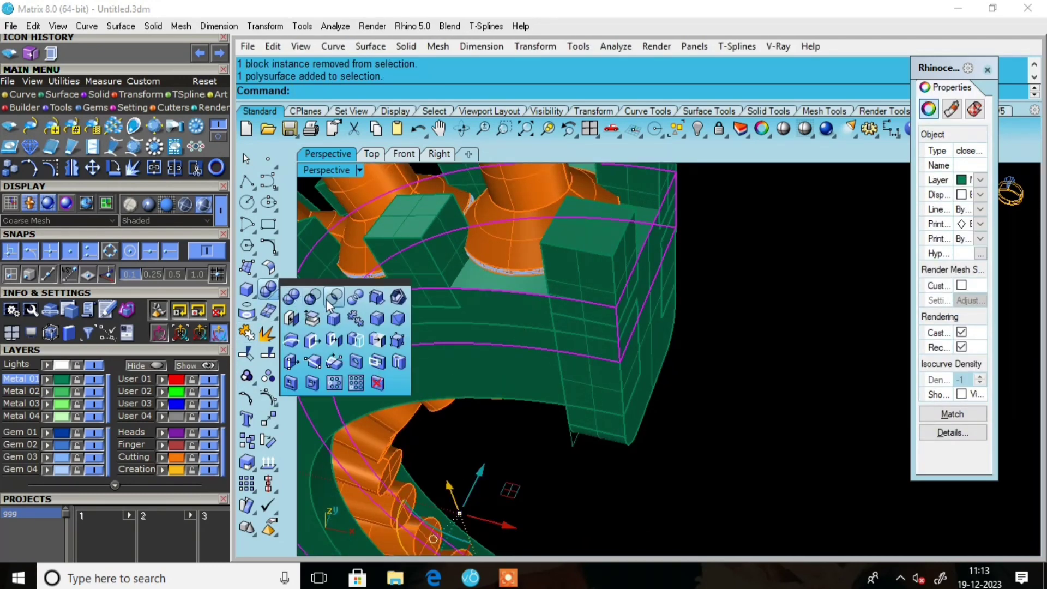
left_click(313, 300)
scroll(608, 392, "down", 3)
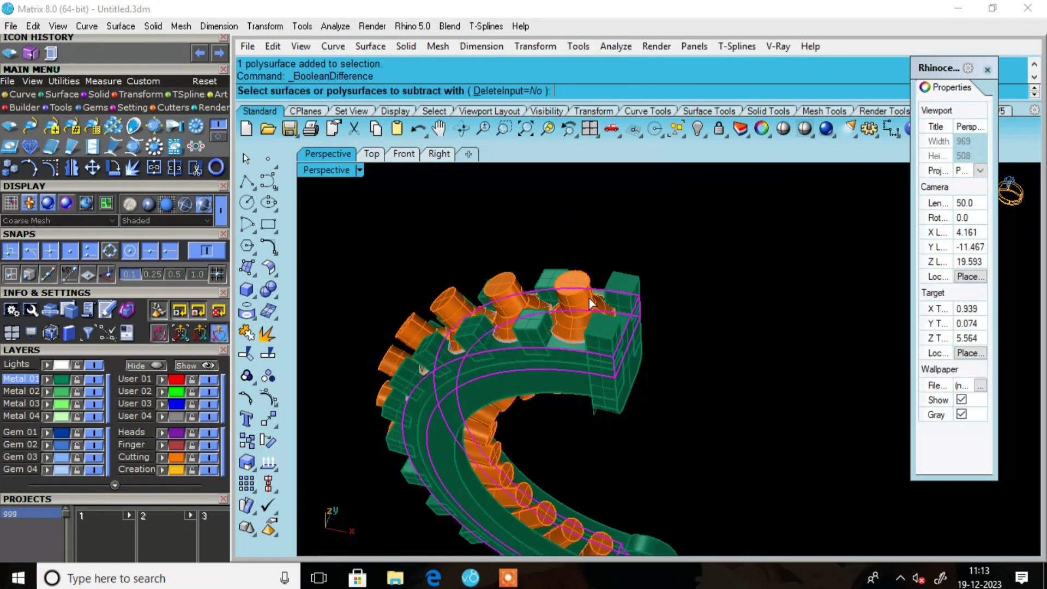
left_click(570, 296)
key("Return")
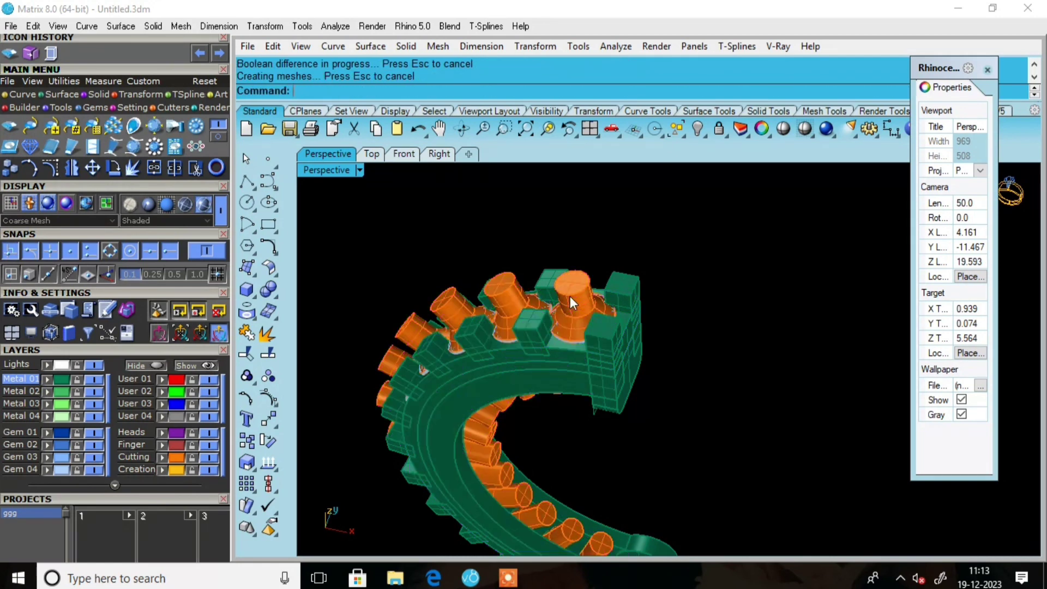
Hide the gem cutters and the two diamonds nearest the open end to inspect the cut seats in the half-band
left_click(569, 296)
left_click(698, 129)
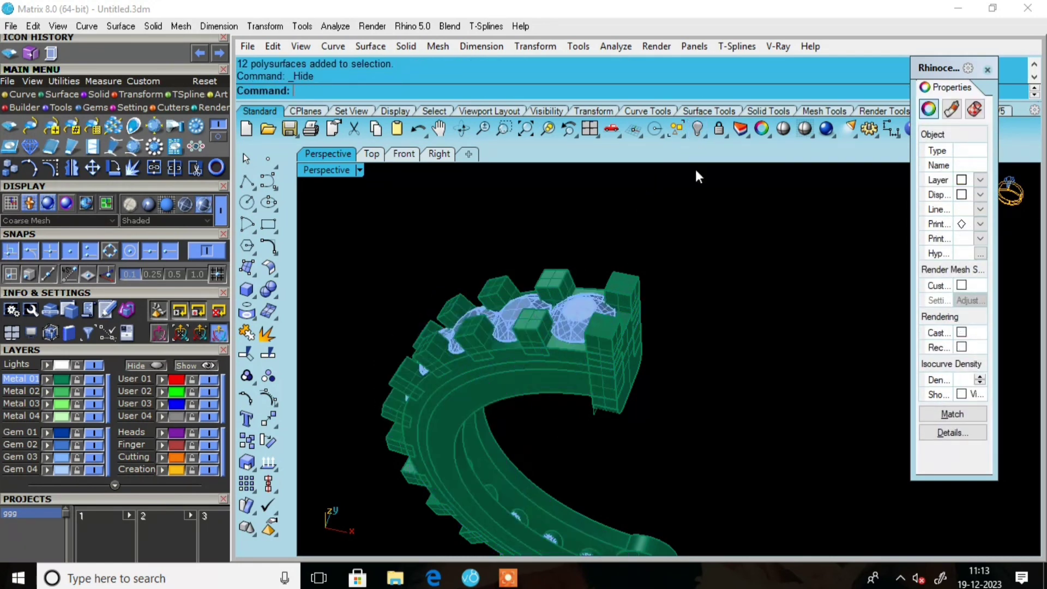
scroll(559, 326, "up", 3)
left_click(600, 294)
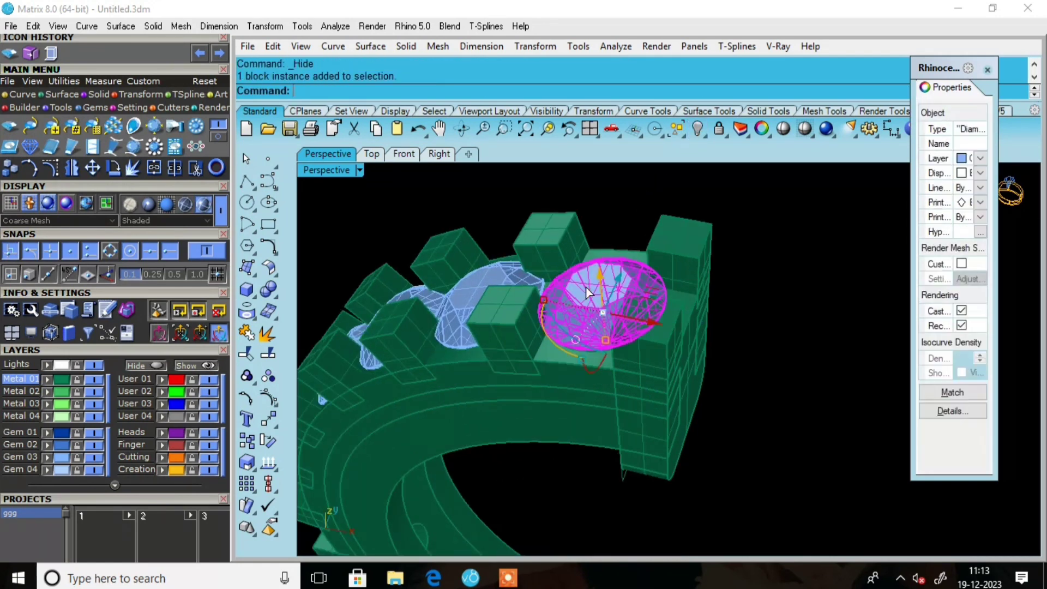
left_click(698, 130)
right_click_drag(623, 258, 640, 349)
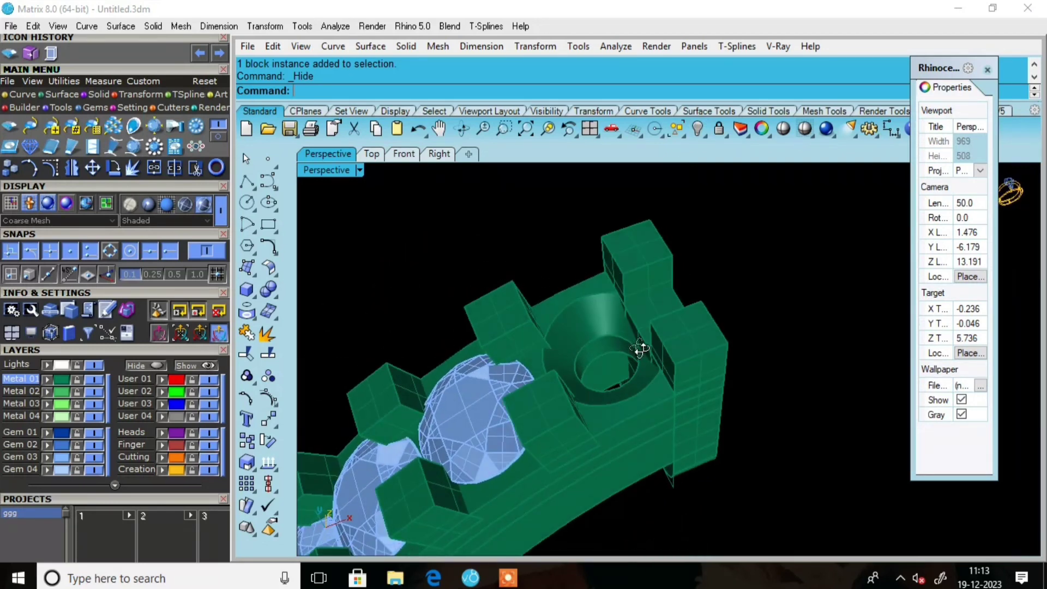
left_click(474, 399)
key("ctrl+h")
right_click_drag(476, 395, 570, 327)
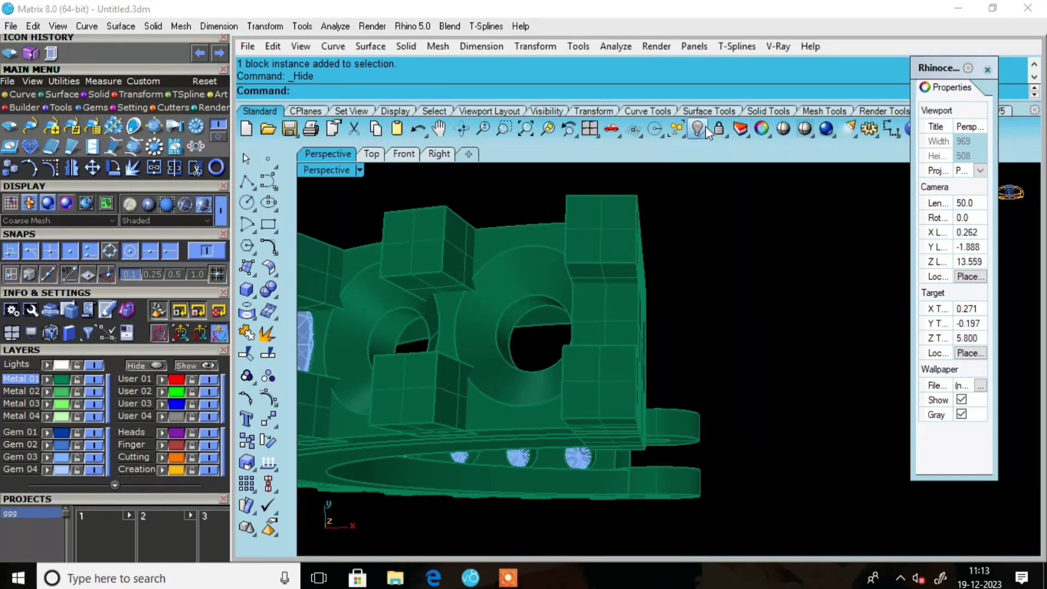
Show all hidden objects and try to subtract the grouped gem cutters from the end block at the half-band's open end
left_click(698, 129)
left_click(624, 304)
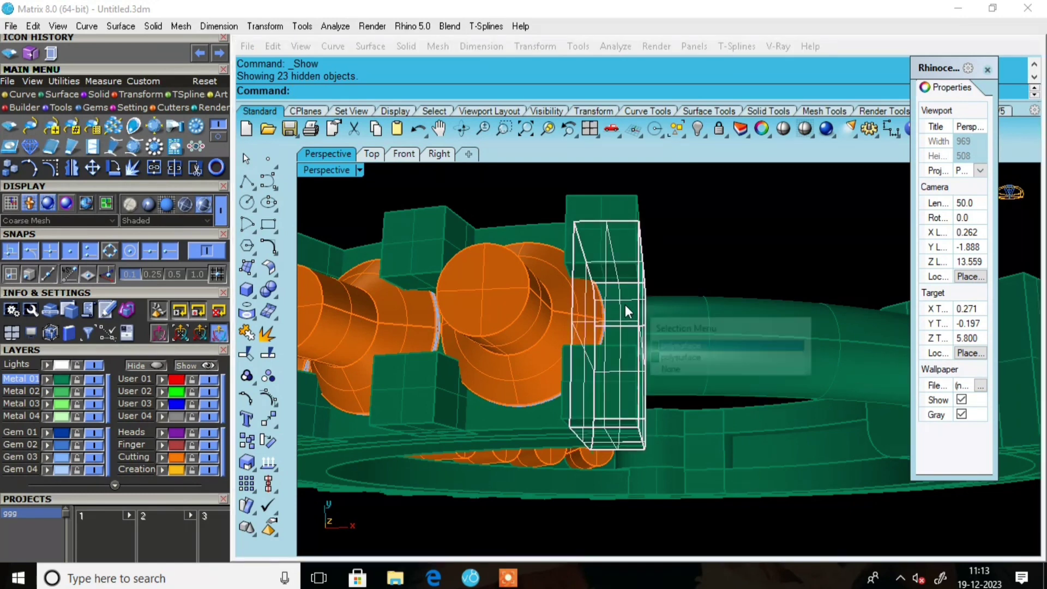
left_click(679, 345)
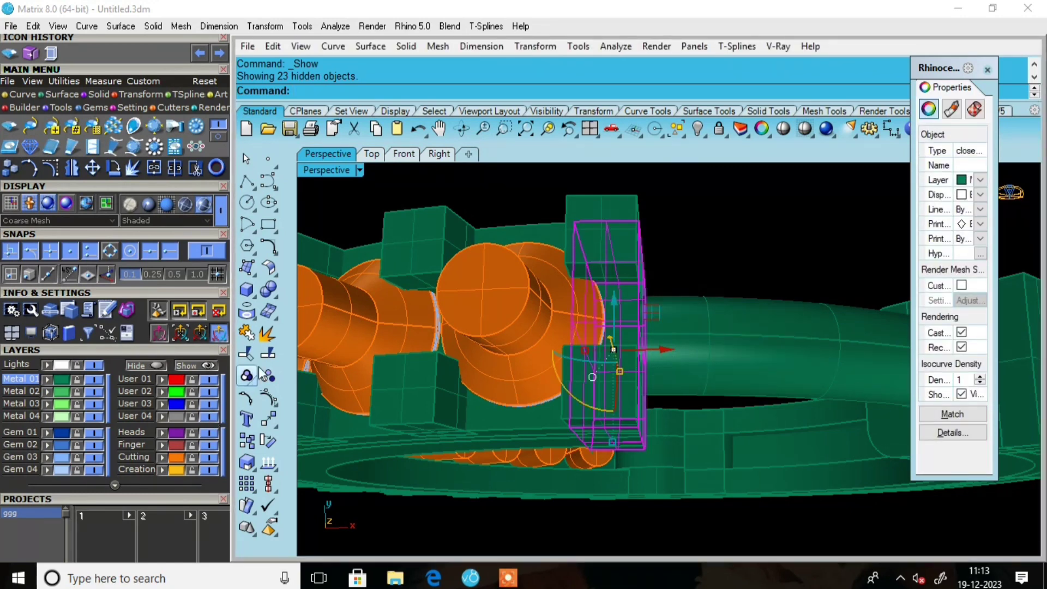
left_click(274, 297)
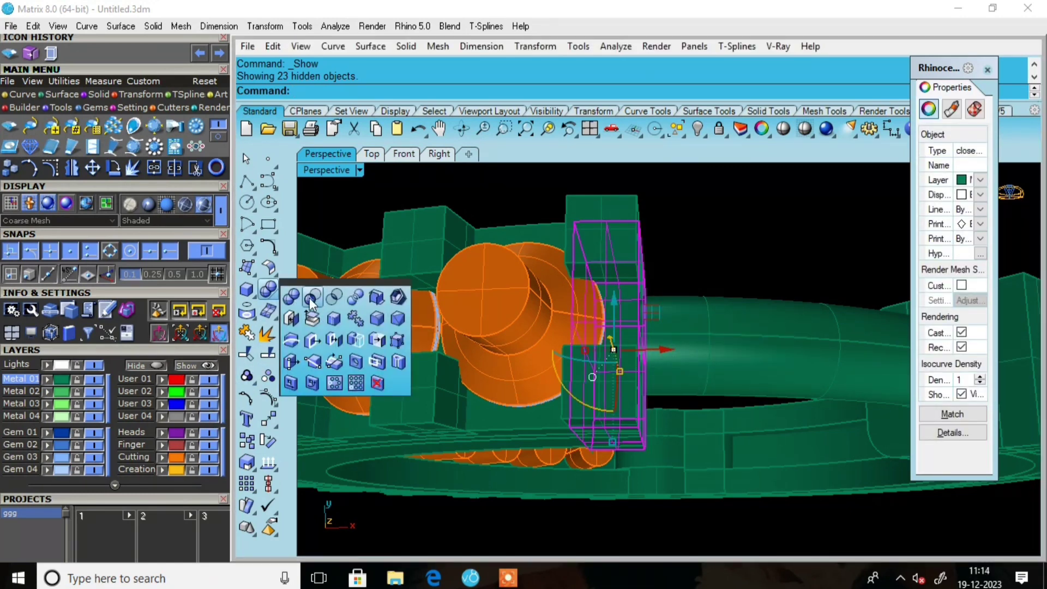
left_click(311, 299)
left_click(493, 282)
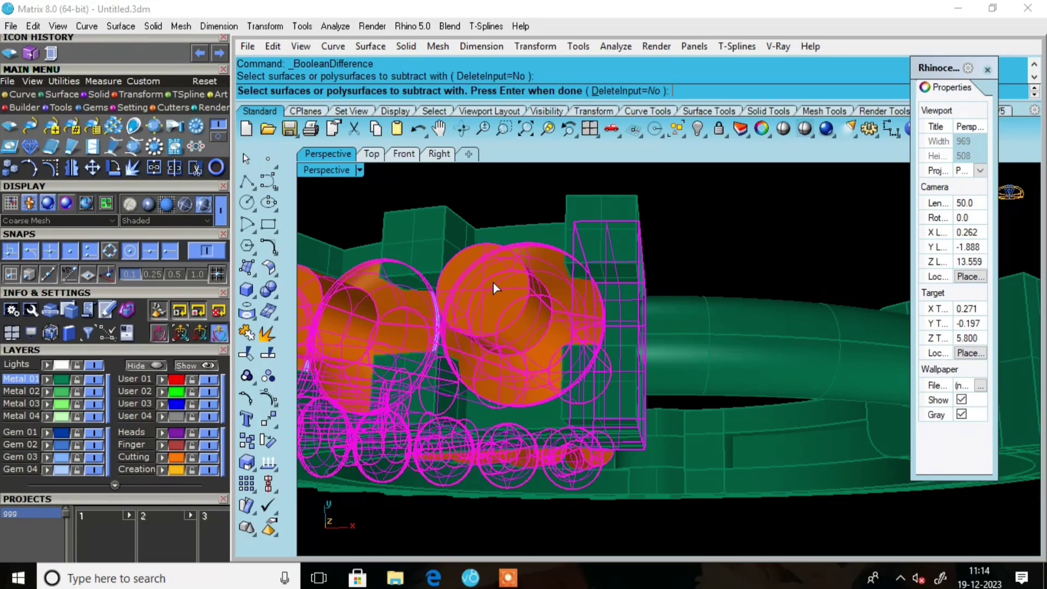
key("Return")
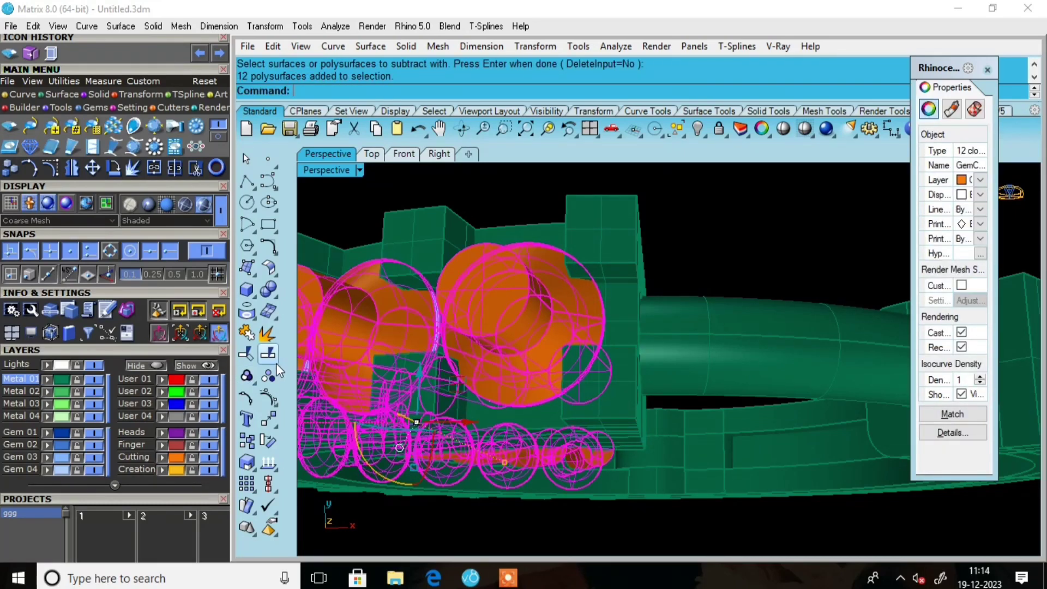
Ungroup the gem cutters and subtract only the endmost cutter from the open-end block with Boolean Difference, keeping the cutter
left_click(276, 364)
left_click(480, 303)
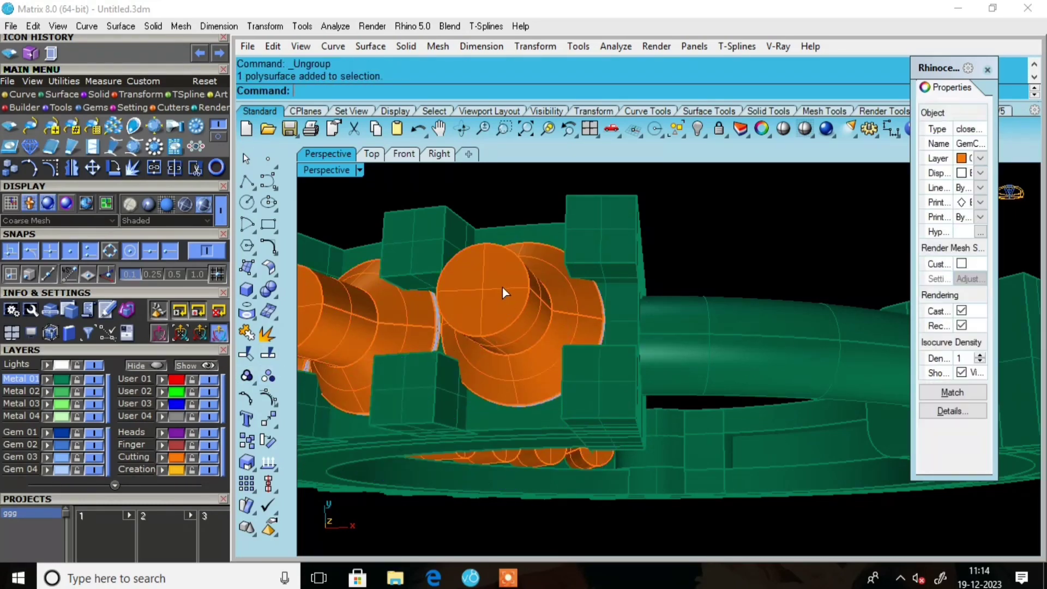
left_click(627, 298)
left_click(676, 341)
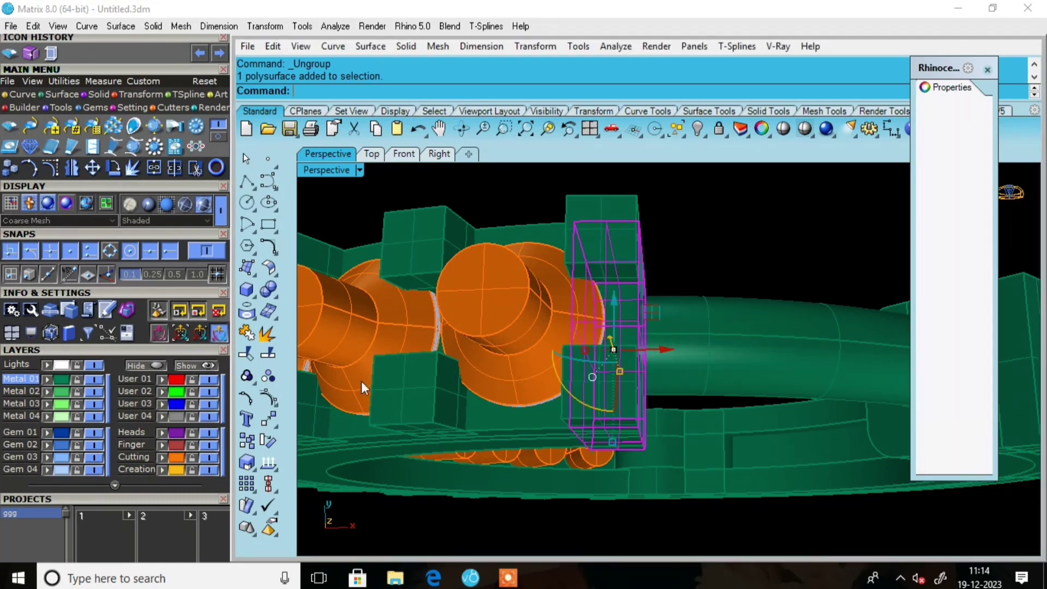
left_click(276, 295)
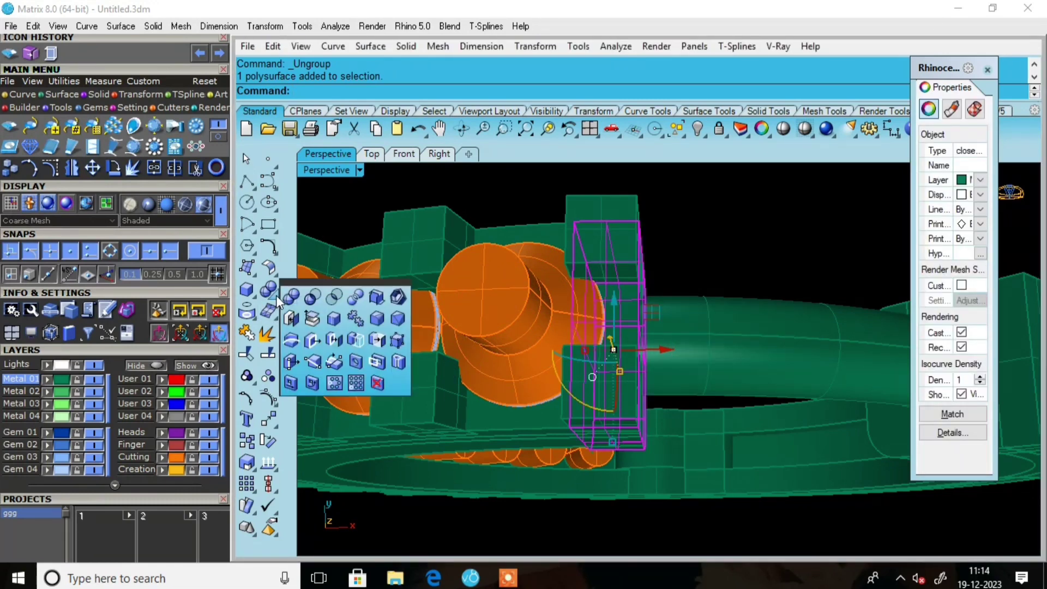
left_click(313, 296)
left_click(483, 284)
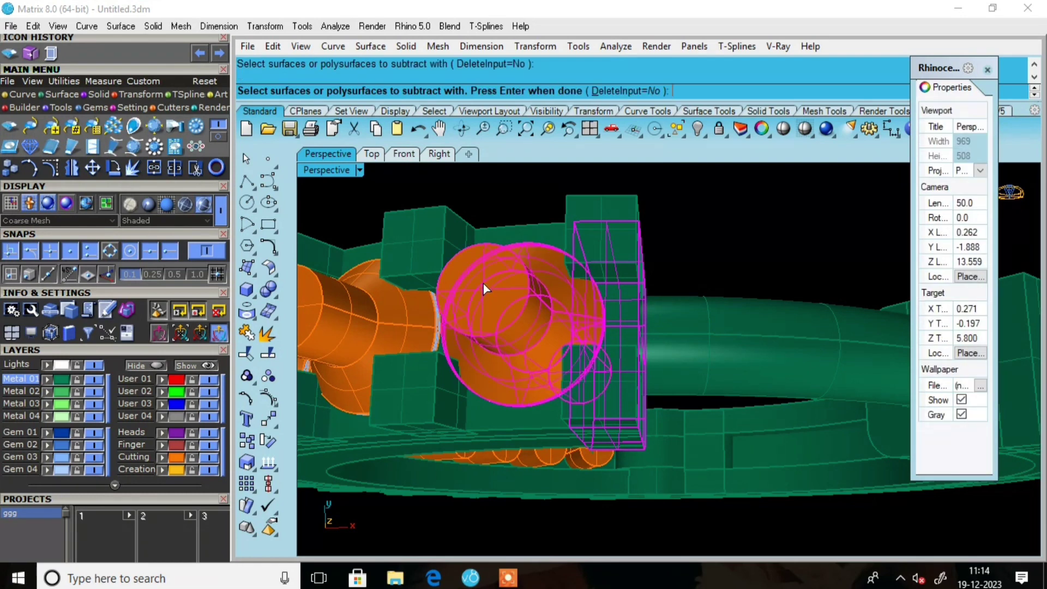
key("Return")
Hide the endmost gem cutter and its diamond, and examine the seat cut beside the open-end block
left_click(493, 292)
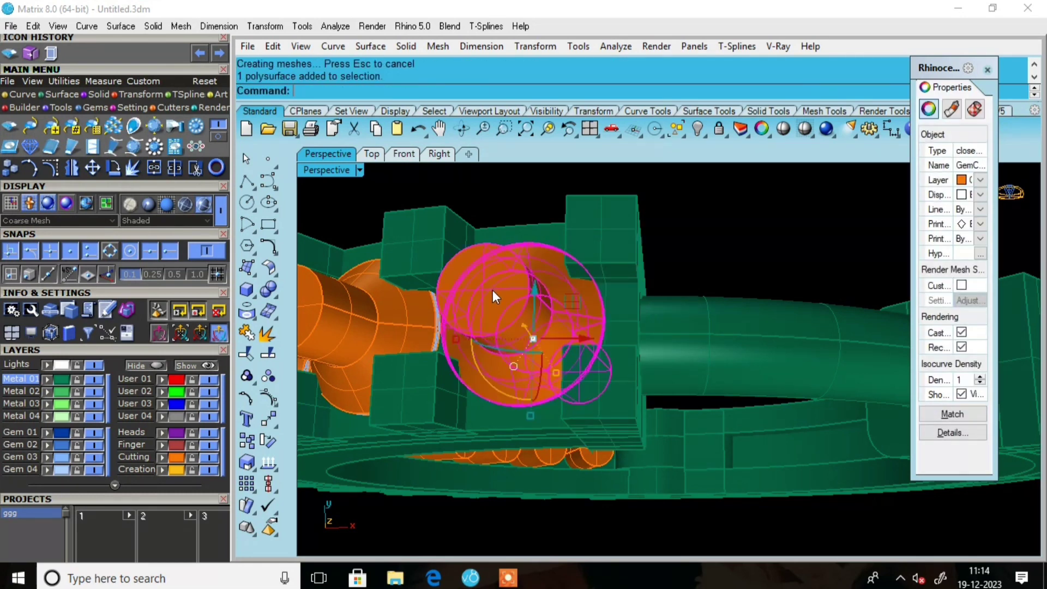
left_click(696, 129)
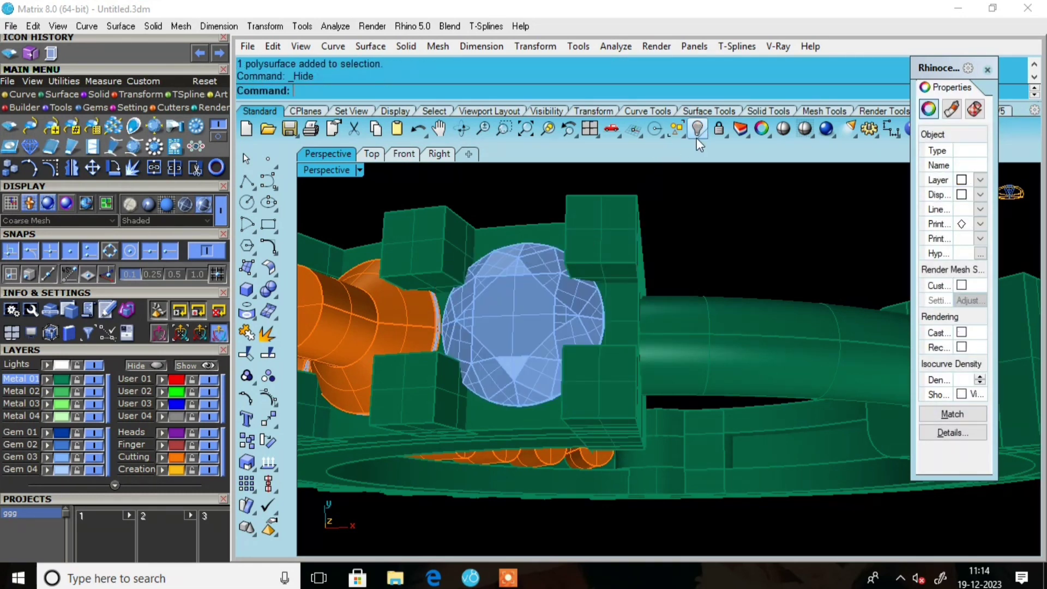
left_click(541, 303)
key("ctrl+h")
right_click_drag(596, 325, 542, 313)
scroll(544, 354, "up", 5)
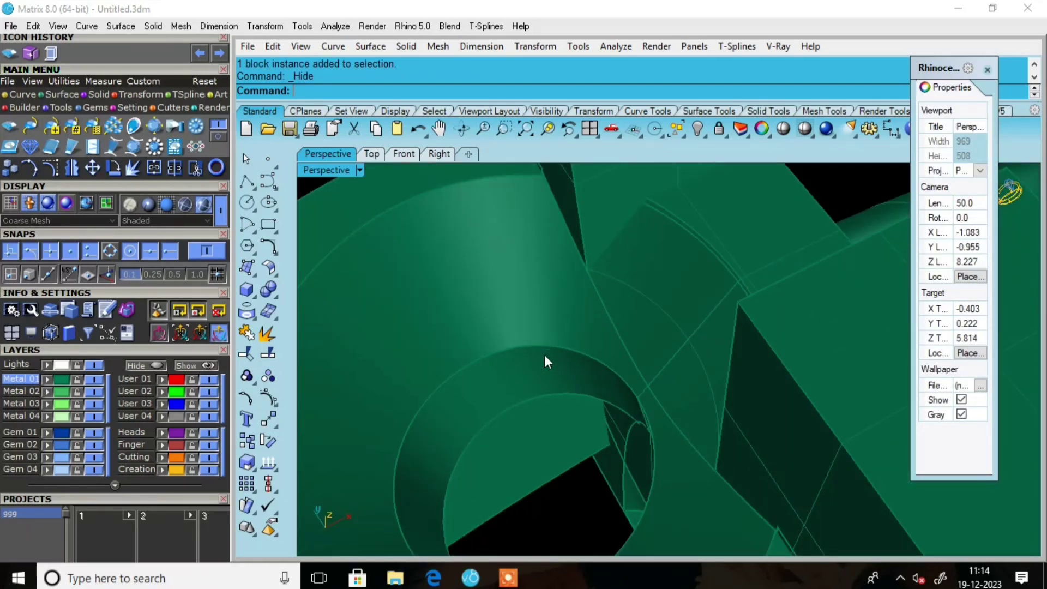
scroll(544, 354, "down", 6)
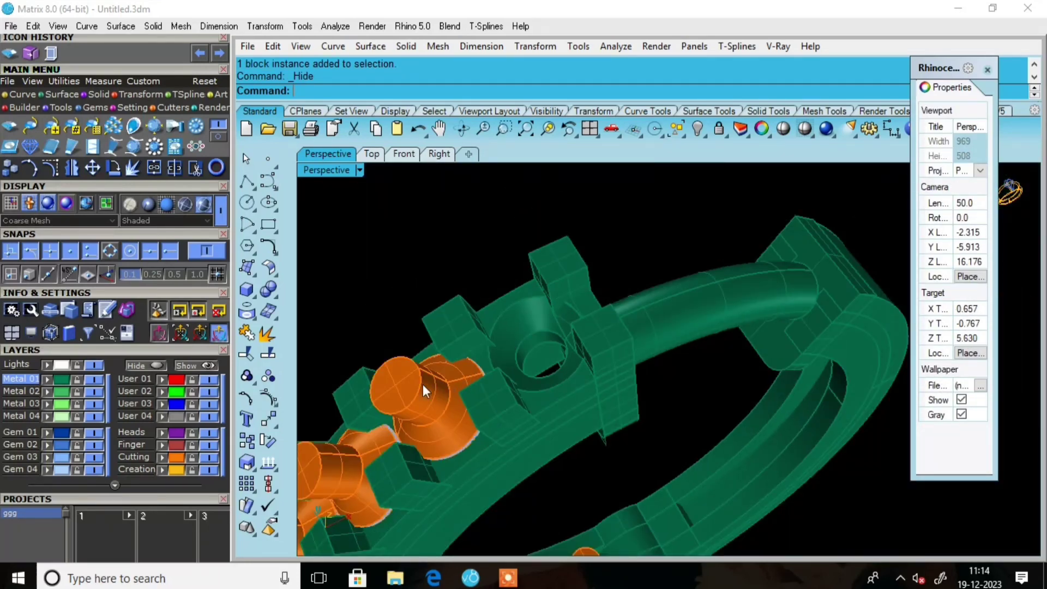
Show the hidden endmost cutter and diamond, and delete the three gem cutters nearest the half-band's open end
left_click(423, 384)
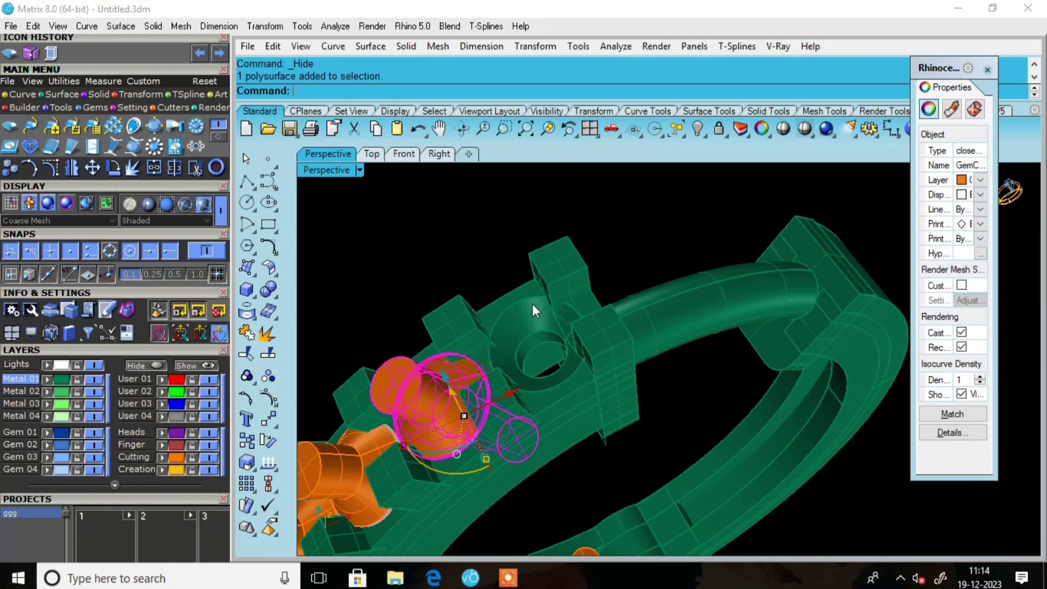
key("ctrl+h")
scroll(578, 284, "down", 4)
right_click(698, 129)
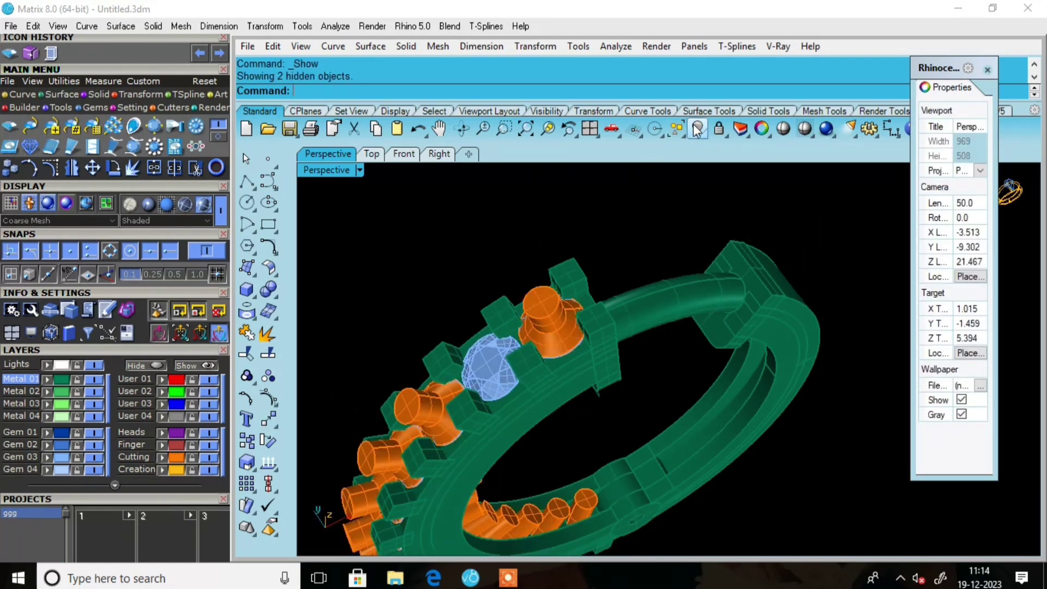
left_click(534, 302)
key("Delete")
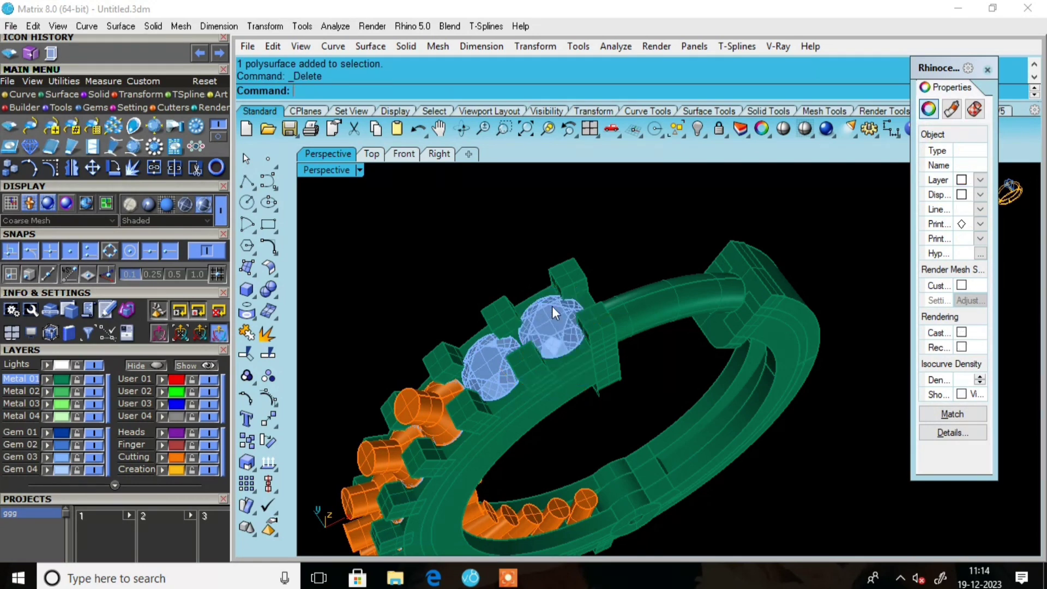
scroll(552, 306, "down", 4)
scroll(508, 319, "up", 5)
left_click(508, 313)
key("Escape")
scroll(516, 327, "down", 3)
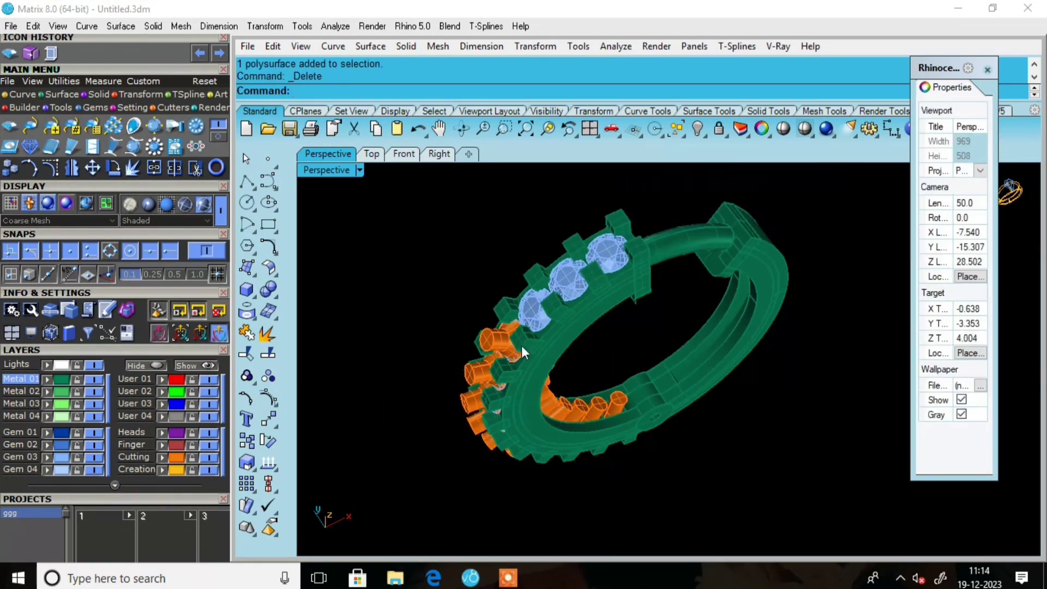
Hide the second diamond from the open end to inspect its cut seat, and show it again
right_click_drag(521, 345, 563, 345)
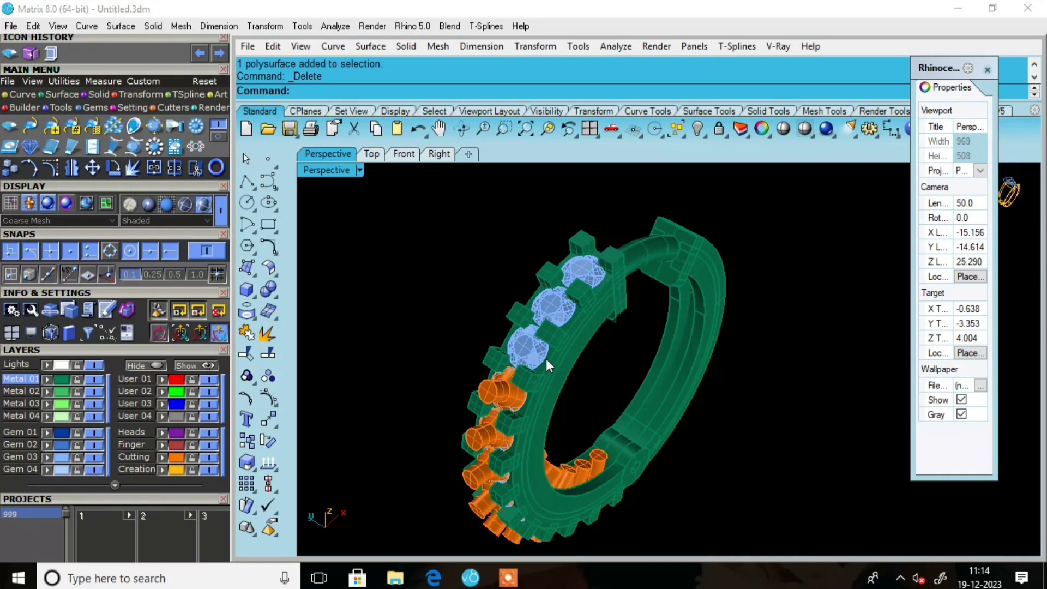
scroll(557, 300, "up", 3)
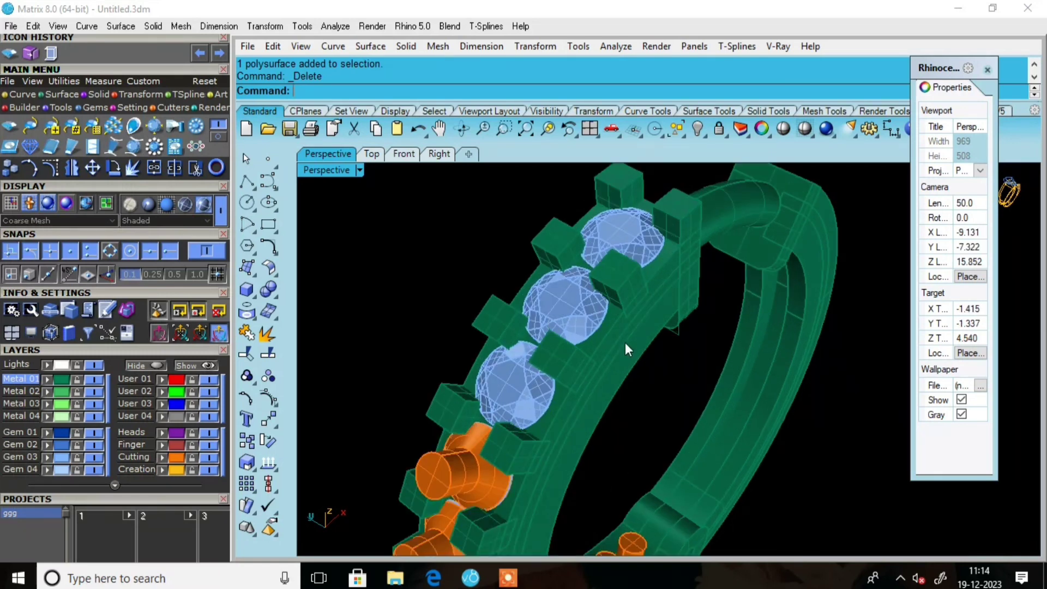
left_click(564, 309)
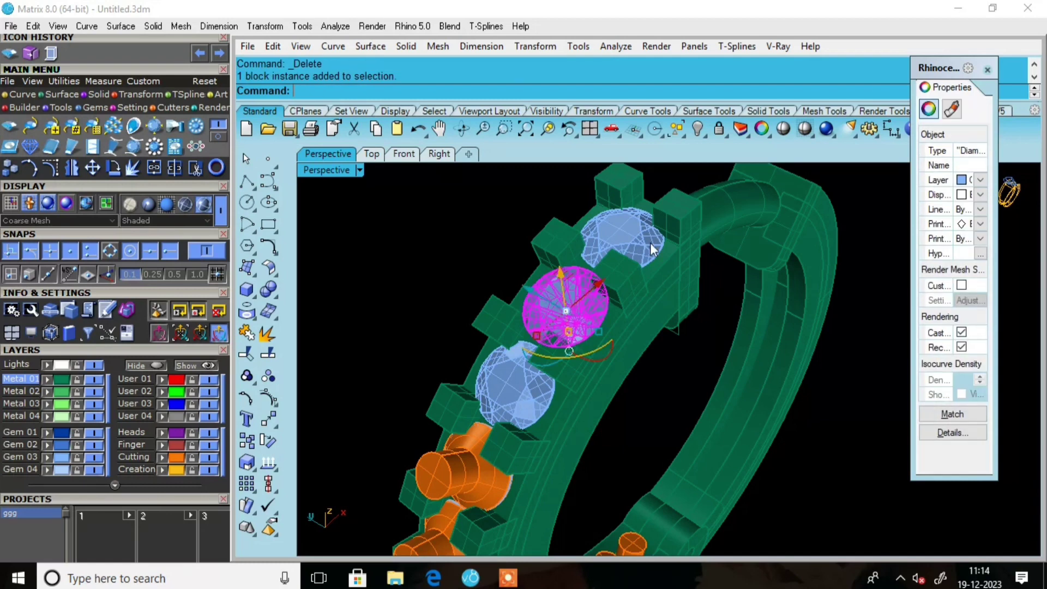
left_click(694, 137)
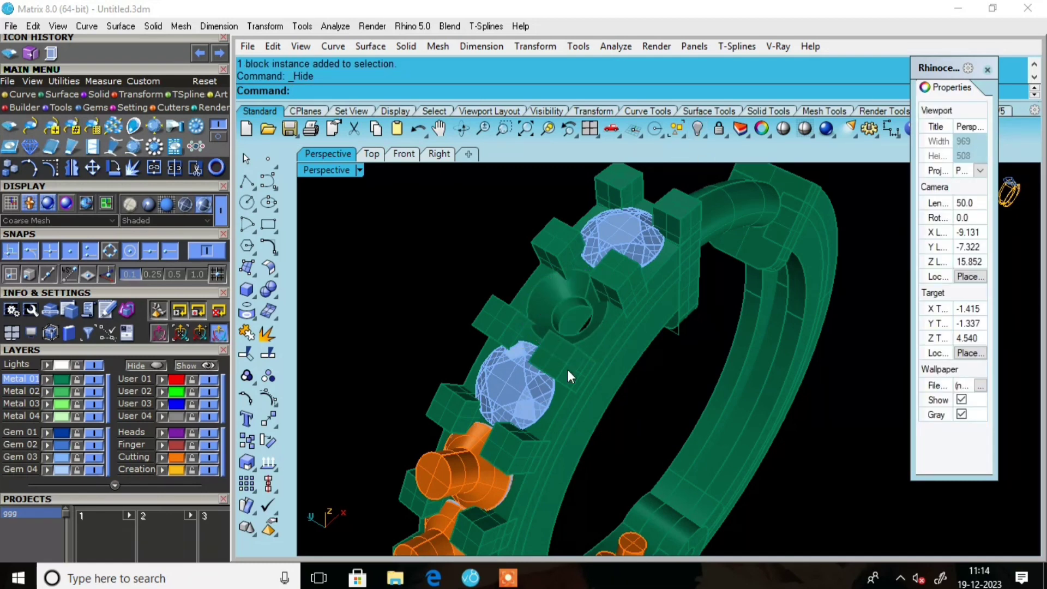
right_click(703, 130)
scroll(600, 248, "down", 5)
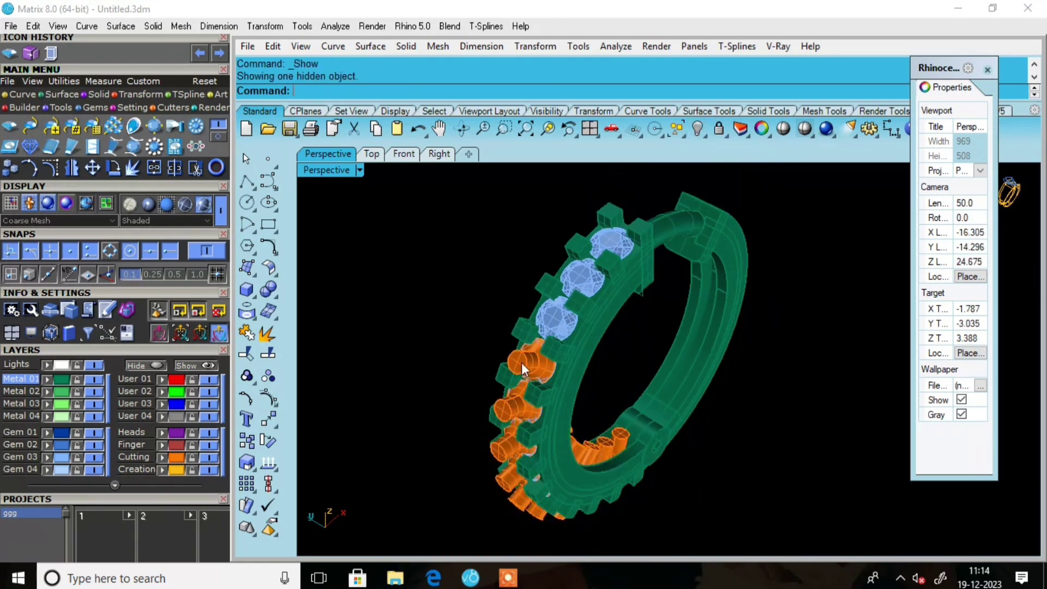
Delete the fourth and fifth gem cutters from the half-band's open end
left_click(521, 362)
key("Delete")
left_click(560, 302)
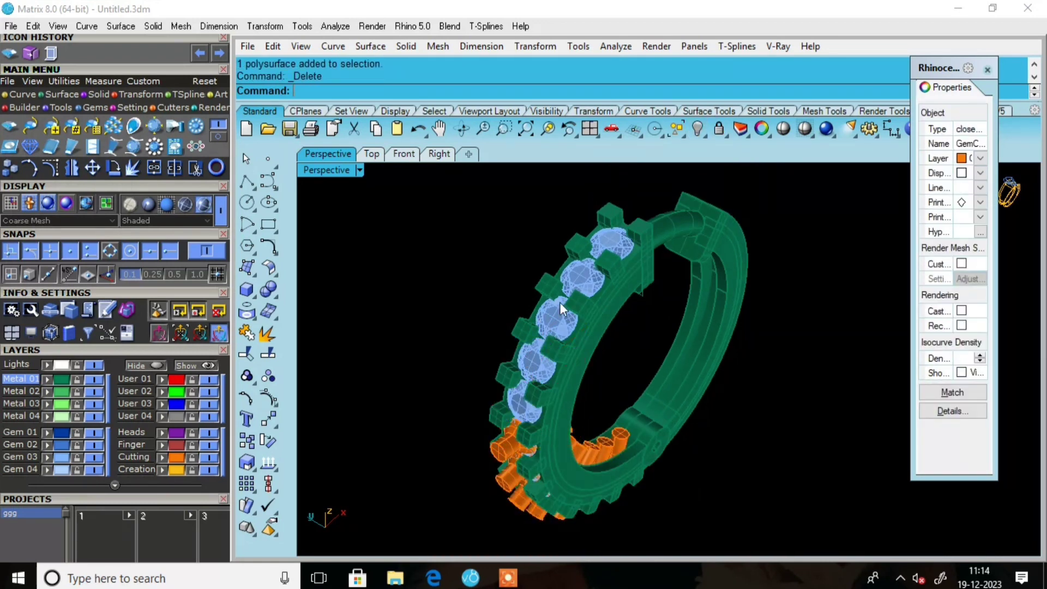
key("Escape")
Select all remaining gem cutters by color and delete them
right_click_drag(559, 302, 645, 191)
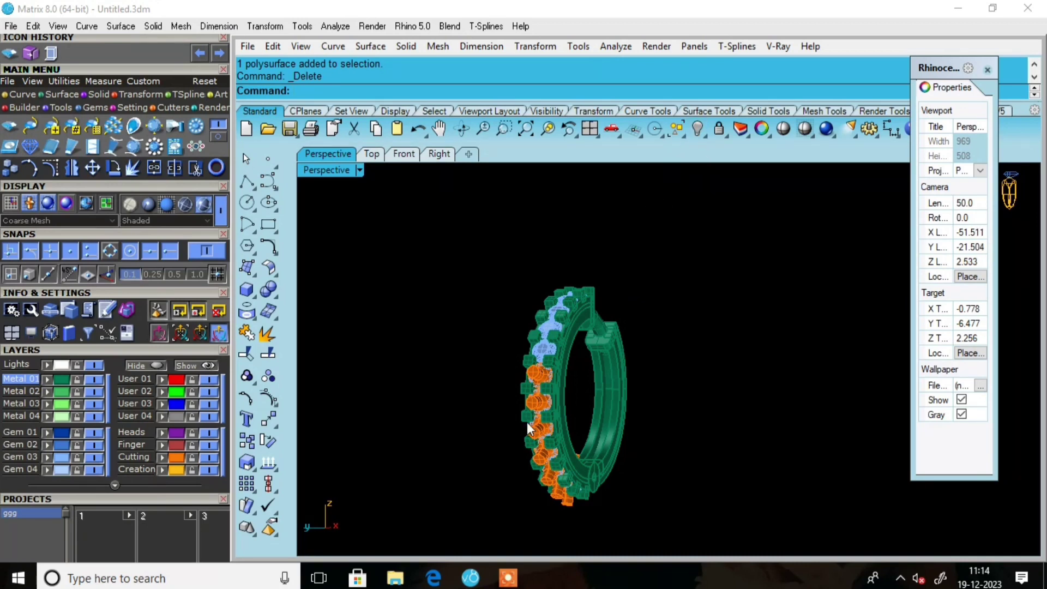
left_click(536, 376)
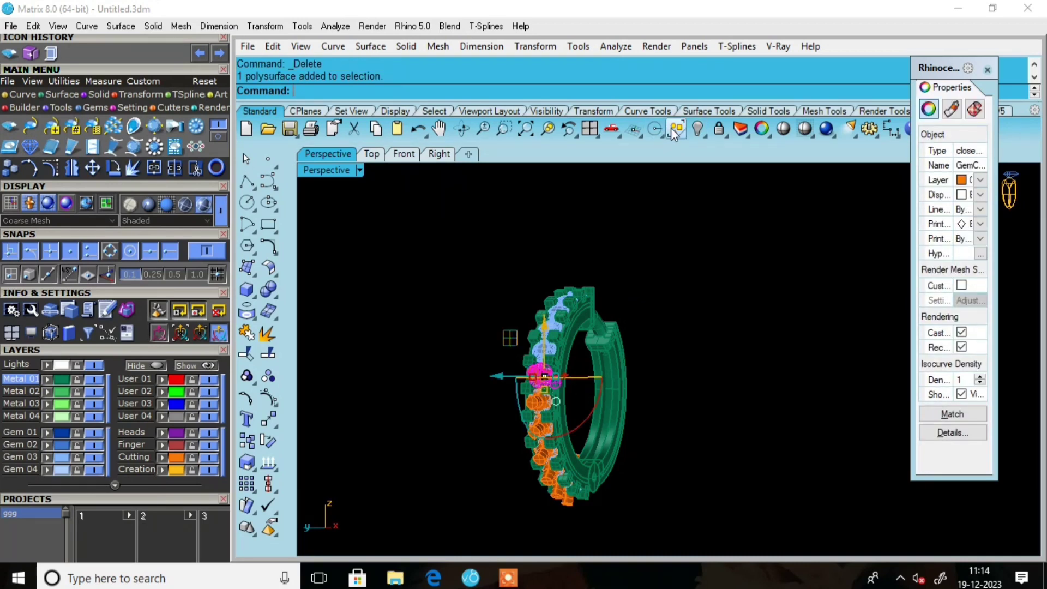
left_click(682, 137)
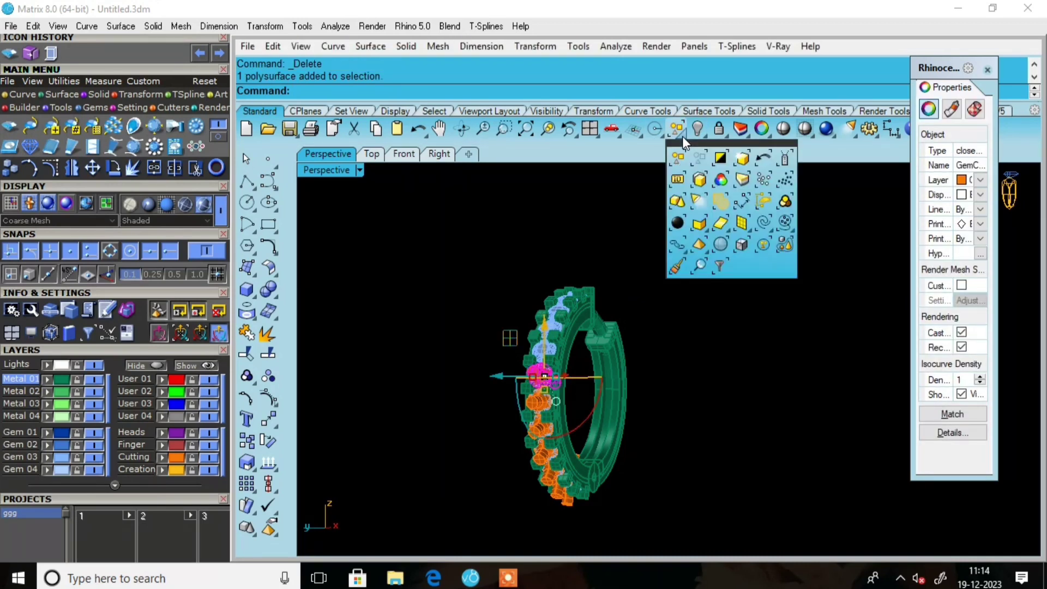
left_click(718, 180)
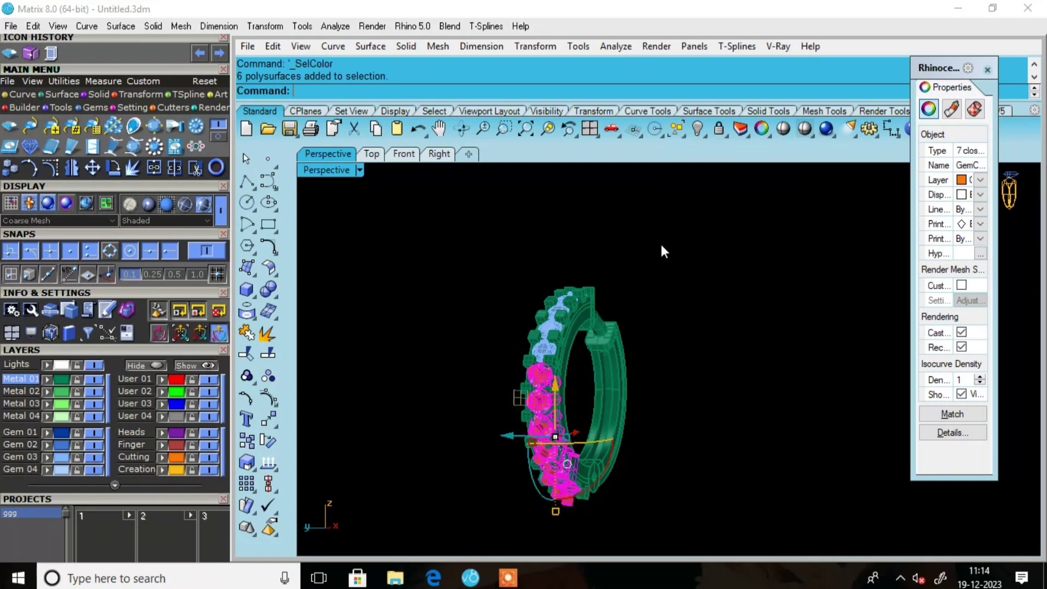
key("Delete")
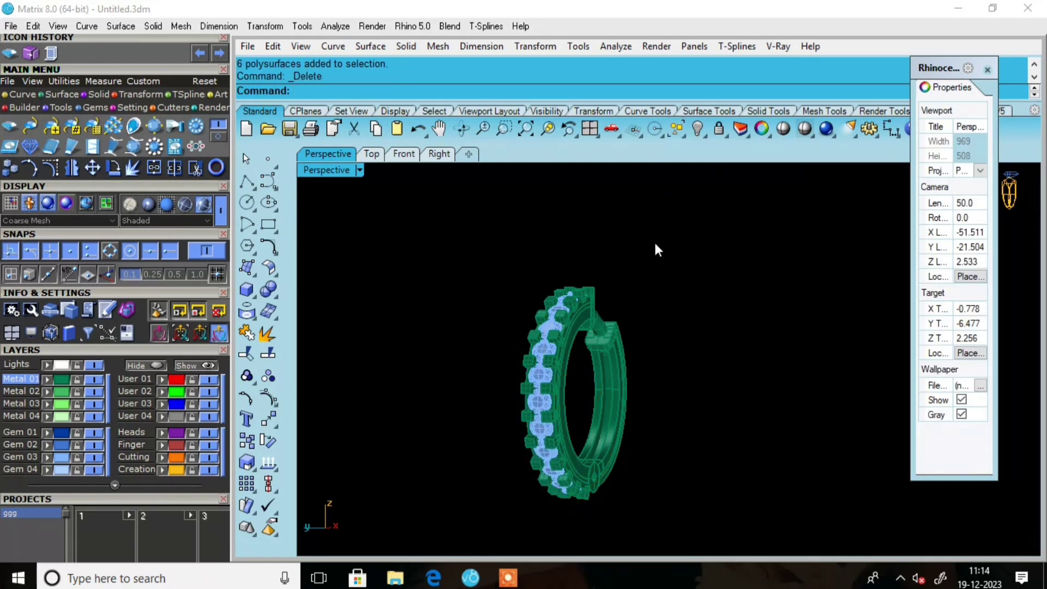
Select all diamonds on the half-band by color, group them and hide the group
scroll(608, 273, "up", 5)
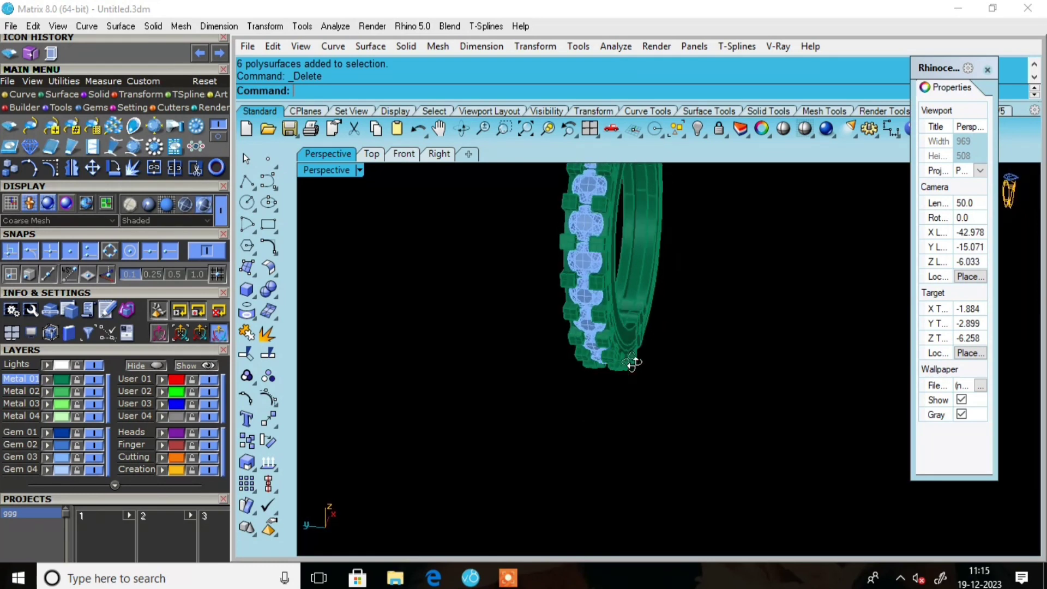
scroll(600, 237, "down", 2)
scroll(596, 232, "up", 5)
left_click(594, 231)
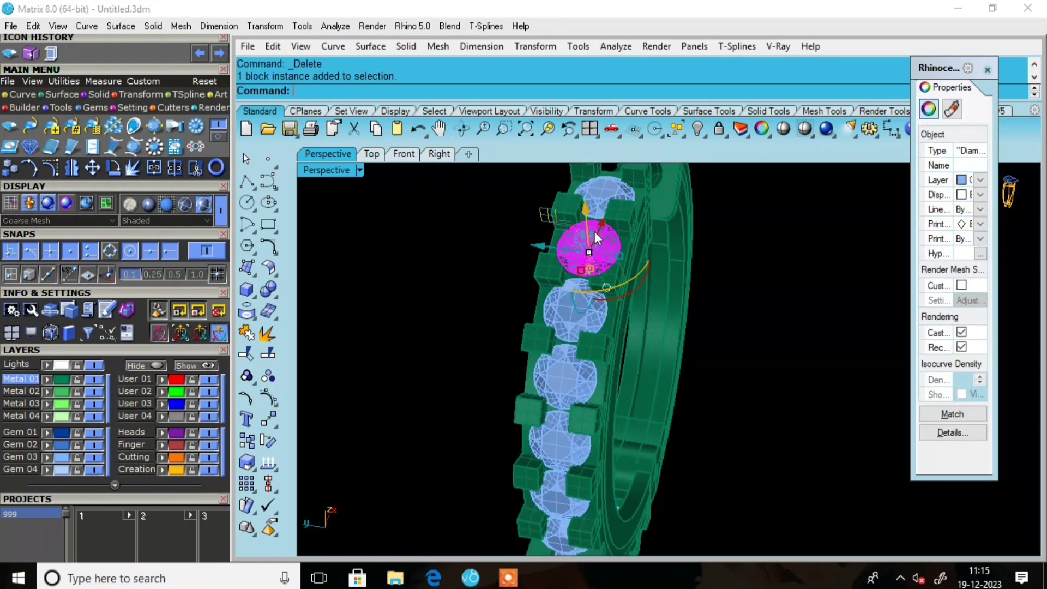
left_click(706, 136)
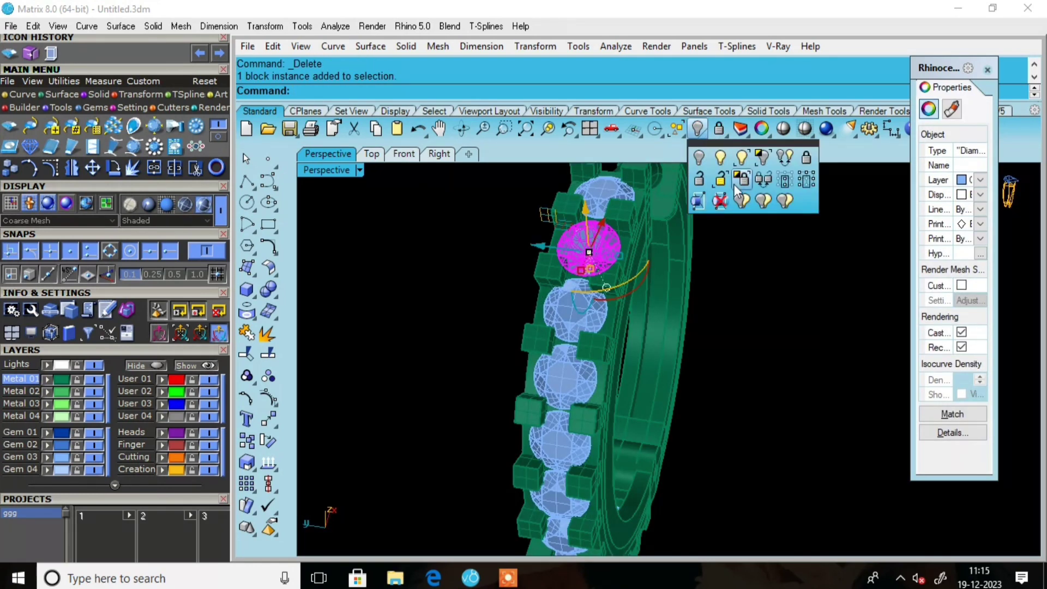
left_click(683, 133)
left_click(717, 177)
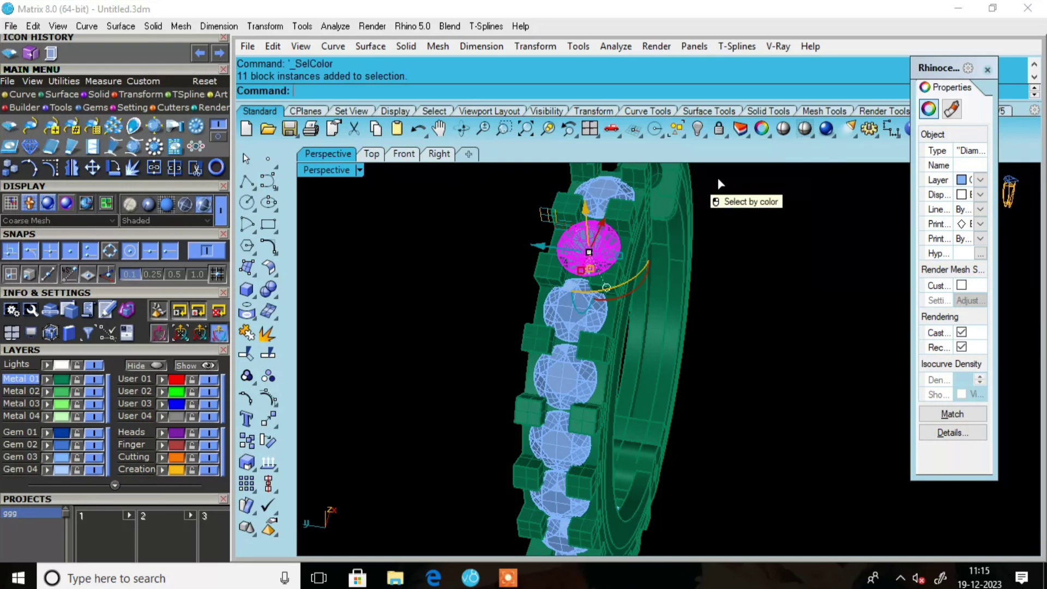
type("Group")
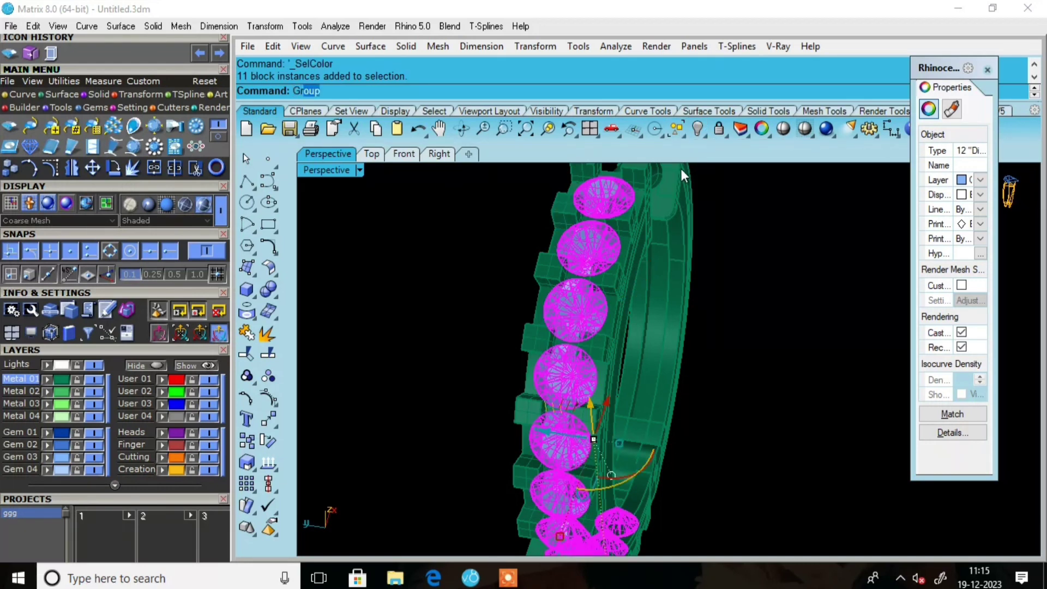
key("Return")
left_click(694, 128)
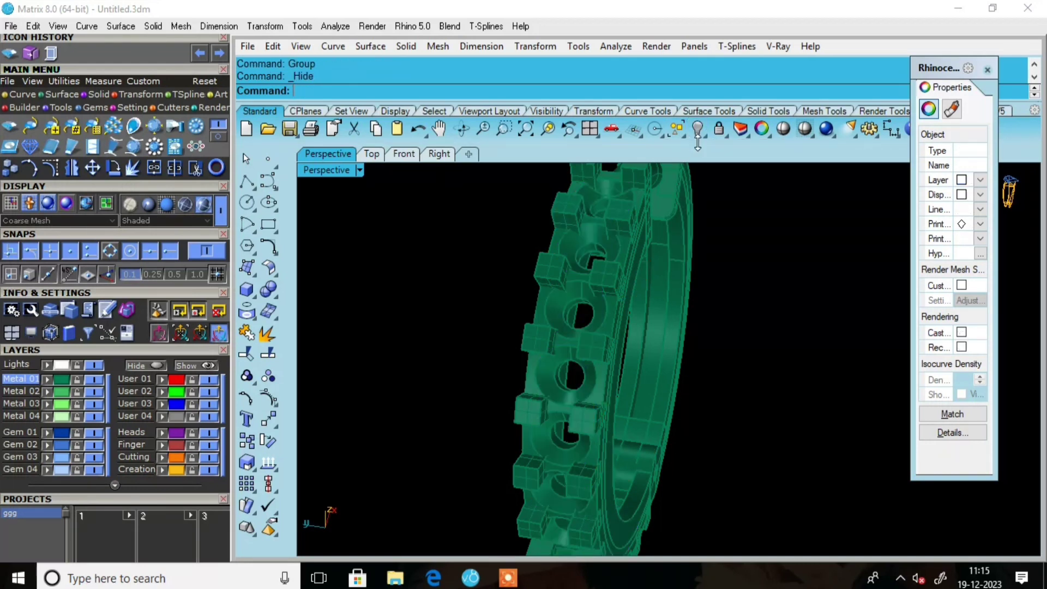
Examine the cut gem seats and block prongs along the half-band, the open-end block and the hinge from several angles
scroll(646, 271, "down", 3)
mouse_move(647, 272)
right_mouse_down()
mouse_move(648, 327)
mouse_move(631, 283)
right_mouse_up()
scroll(631, 250, "up", 5)
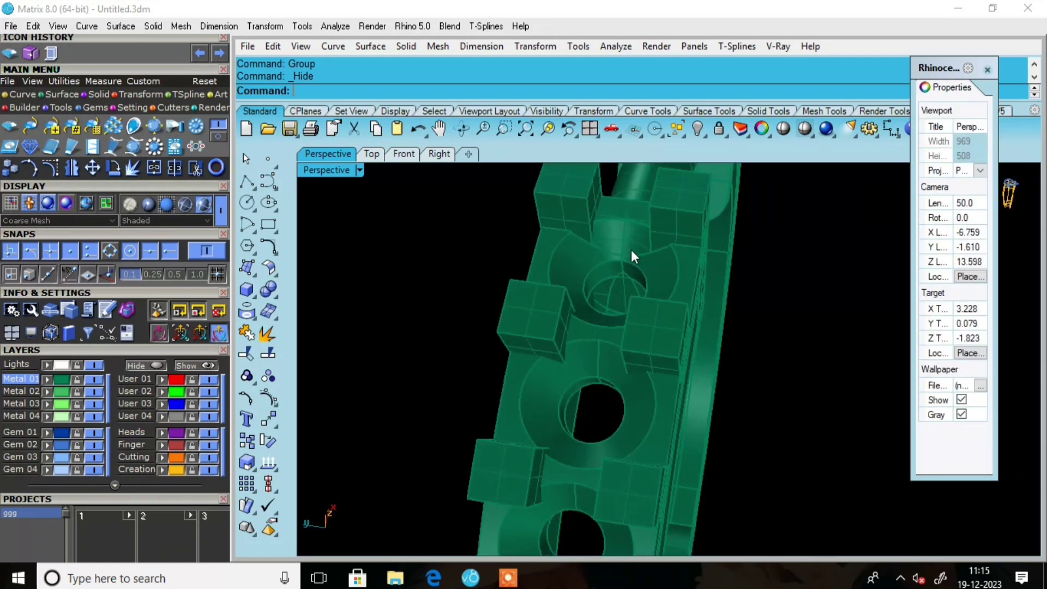
scroll(604, 217, "down", 5)
right_click_drag(591, 211, 559, 295)
scroll(581, 378, "up", 5)
scroll(607, 308, "up", 3)
scroll(604, 305, "down", 2)
scroll(604, 306, "down", 3)
scroll(603, 428, "up", 5)
scroll(559, 295, "down", 4)
scroll(580, 264, "up", 3)
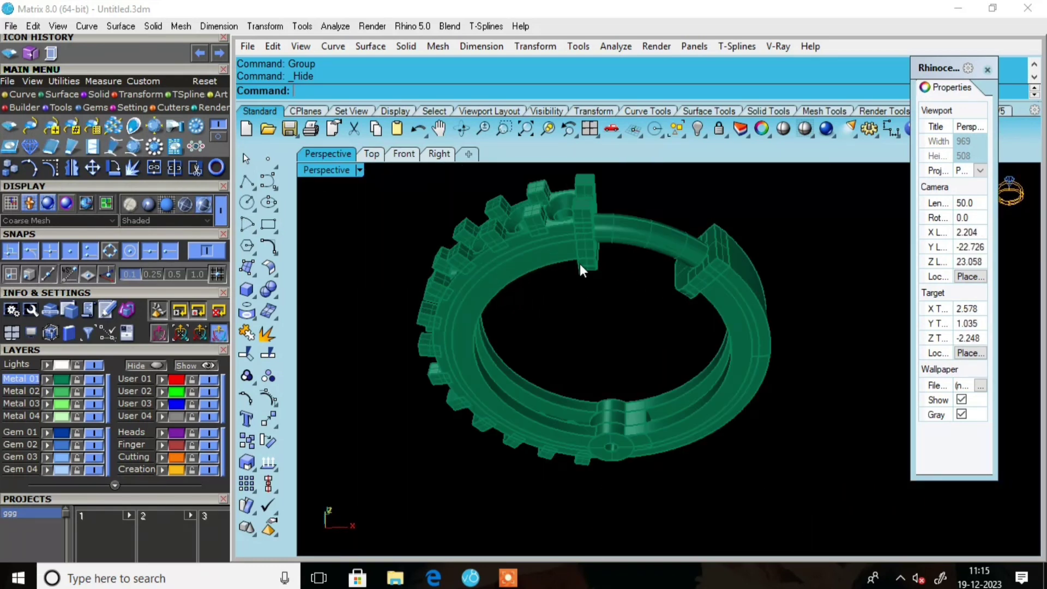
right_click_drag(606, 340, 576, 250)
scroll(579, 257, "down", 3)
right_click_drag(578, 313, 670, 303)
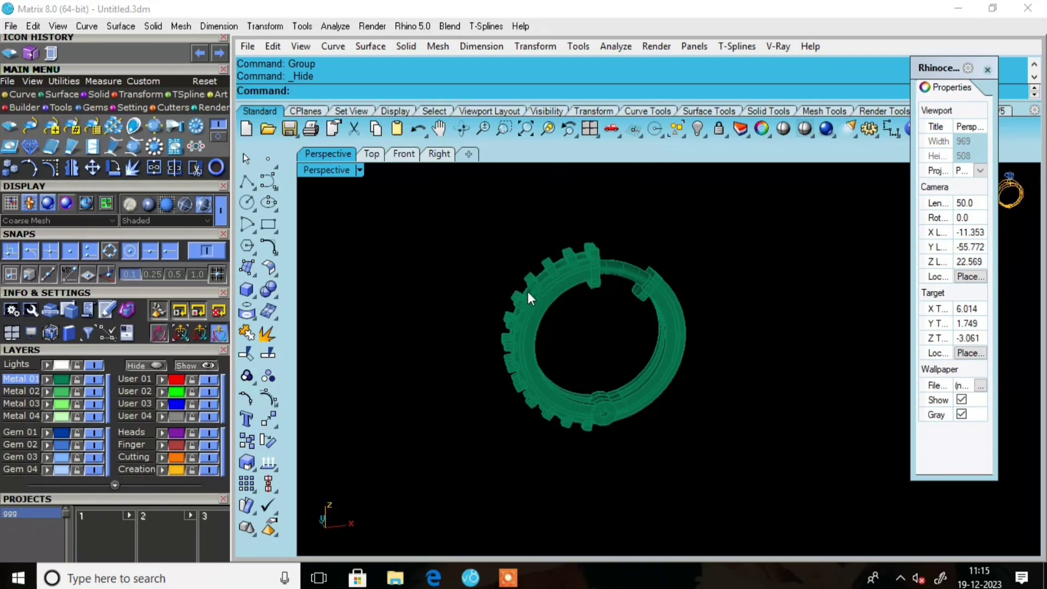
scroll(551, 268, "up", 3)
right_click_drag(551, 269, 711, 320)
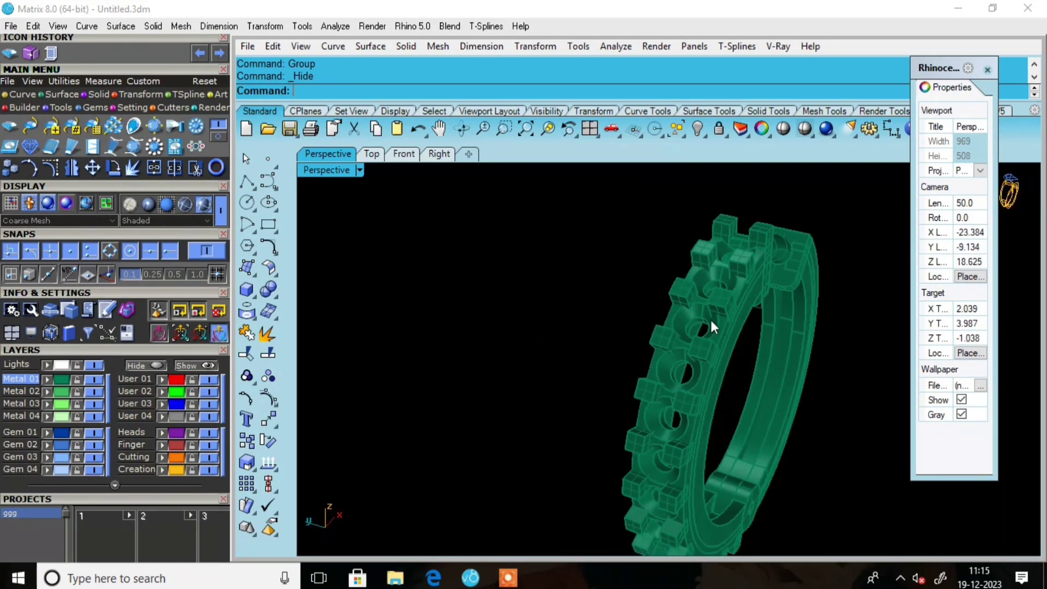
scroll(693, 315, "up", 3)
scroll(669, 270, "down", 4)
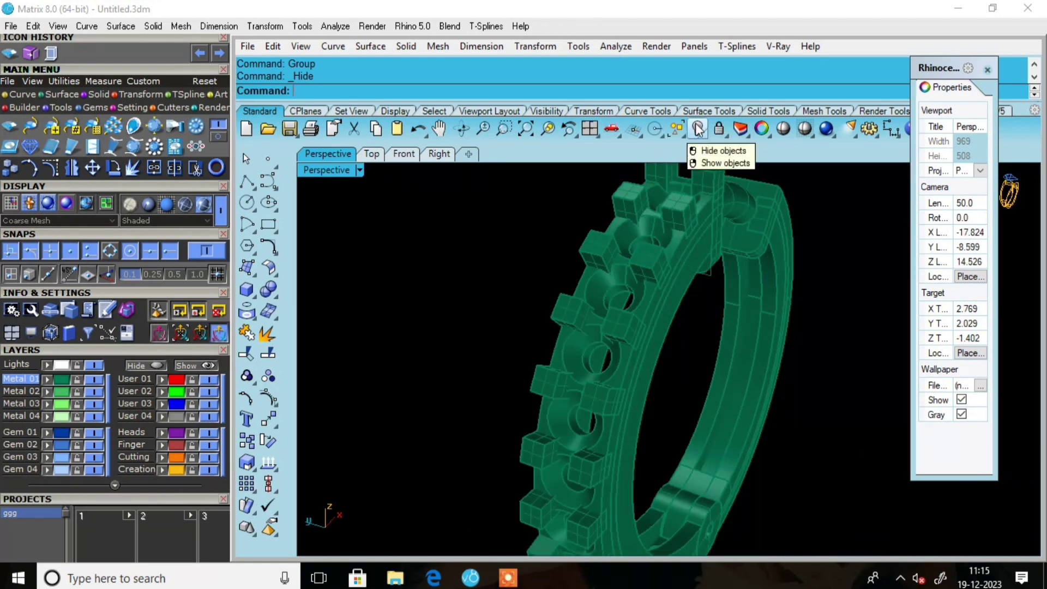
Show the hidden diamonds and check how they sit in their seats between the block prongs
right_click(700, 129)
scroll(693, 299, "down", 4)
right_click_drag(692, 299, 743, 311)
scroll(727, 271, "up", 3)
right_click_drag(611, 246, 620, 264)
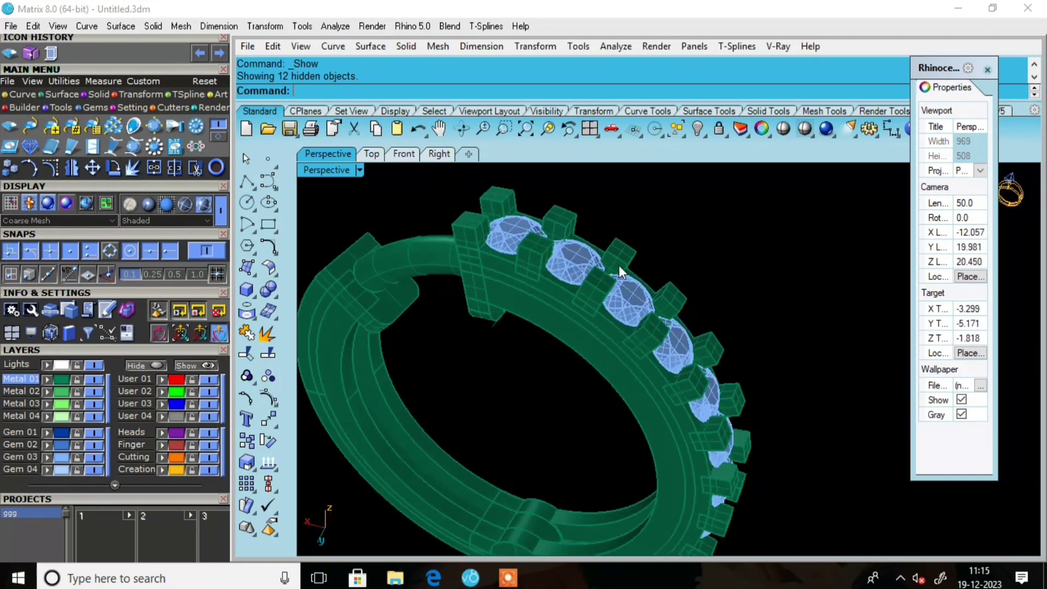
scroll(474, 232, "up", 3)
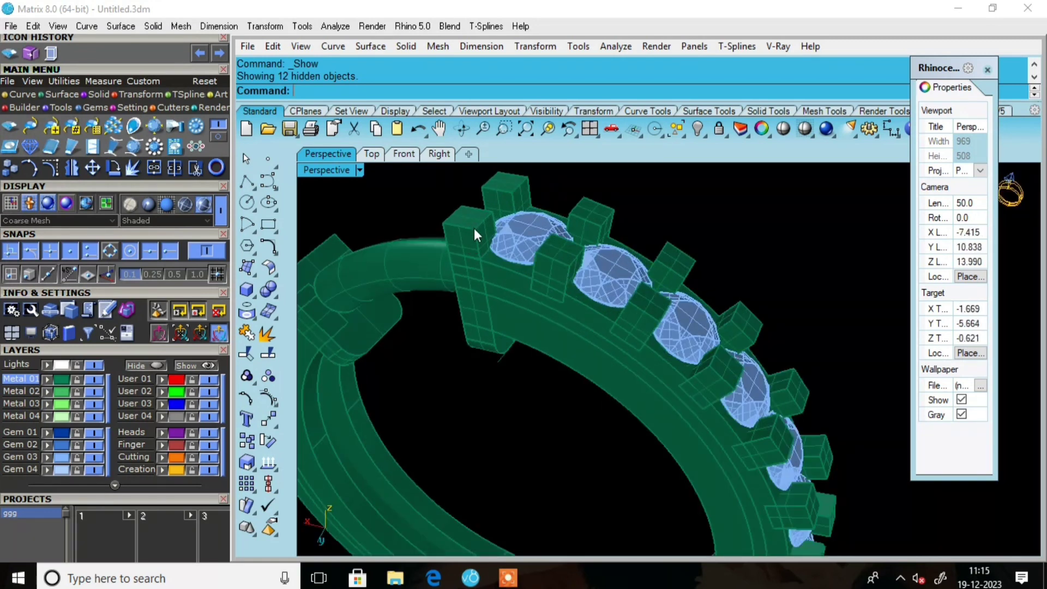
right_click_drag(594, 290, 611, 324)
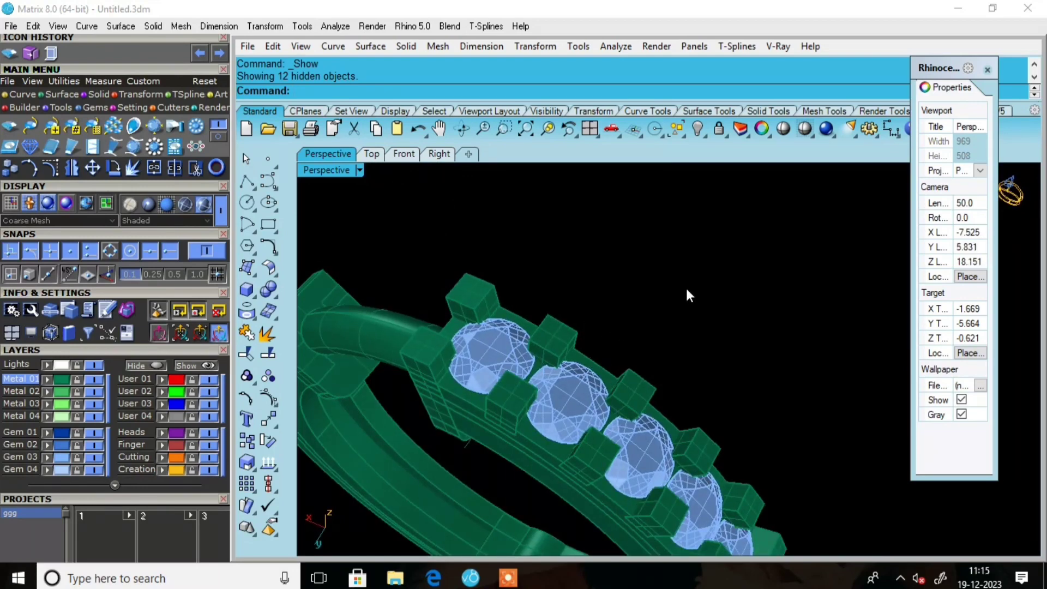
scroll(686, 286, "down", 4)
right_click_drag(693, 354, 541, 281)
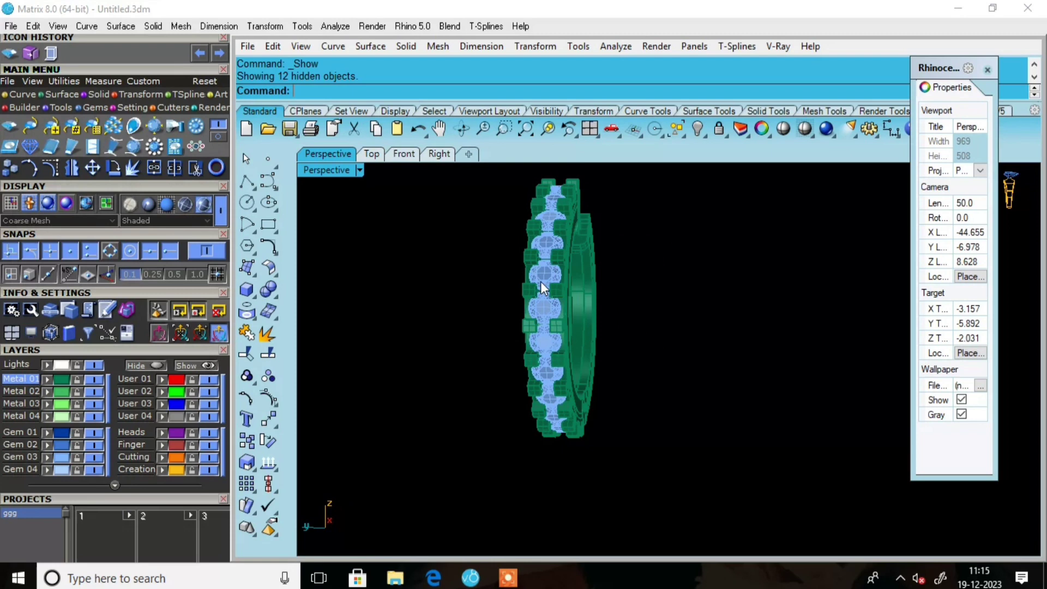
Open the list of file commands
left_click(10, 26)
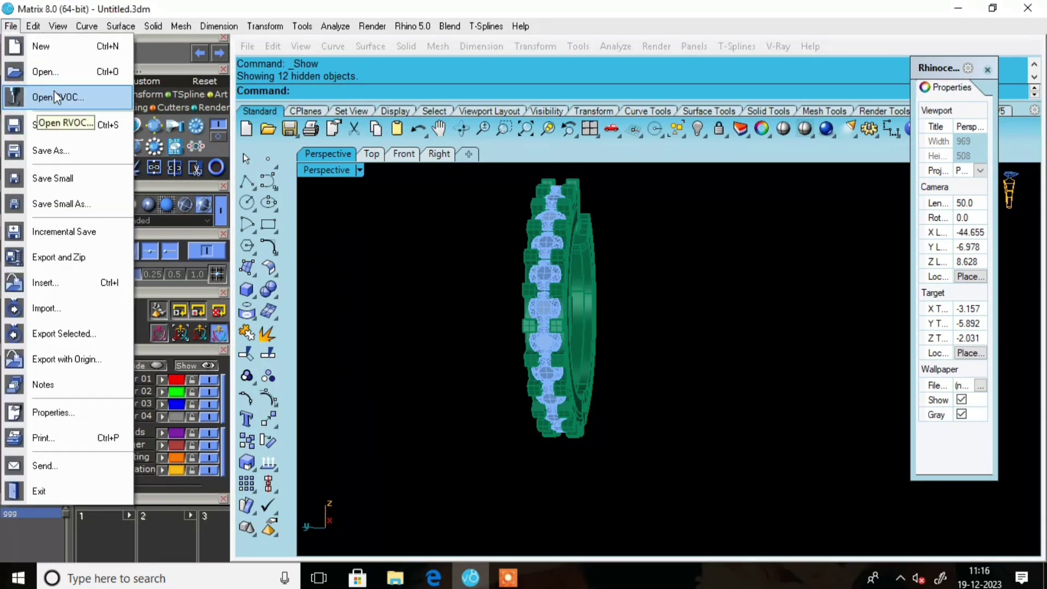